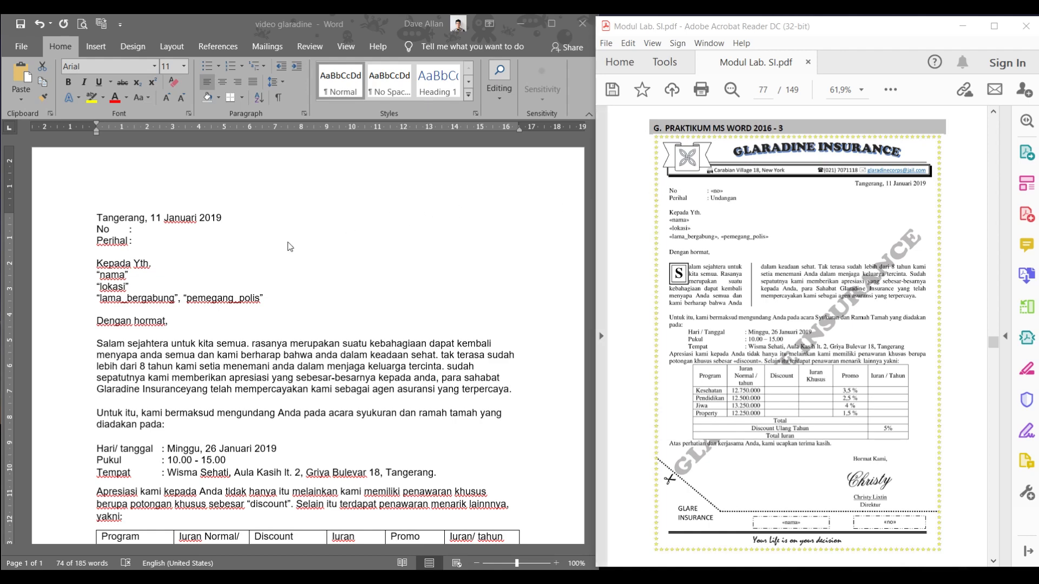
- Set the letter text from 'Tangerang' through 'diadakan pada:' to Indonesian
{"action": "left_click", "coordinate": [98, 220]}
{"action": "left_click", "coordinate": [101, 222]}
{"action": "scroll", "coordinate": [209, 280], "scroll_direction": "down", "scroll_amount": 6}
{"action": "scroll", "coordinate": [208, 280], "scroll_direction": "down", "scroll_amount": 5}
{"action": "scroll", "coordinate": [211, 276], "scroll_direction": "up", "scroll_amount": 12}
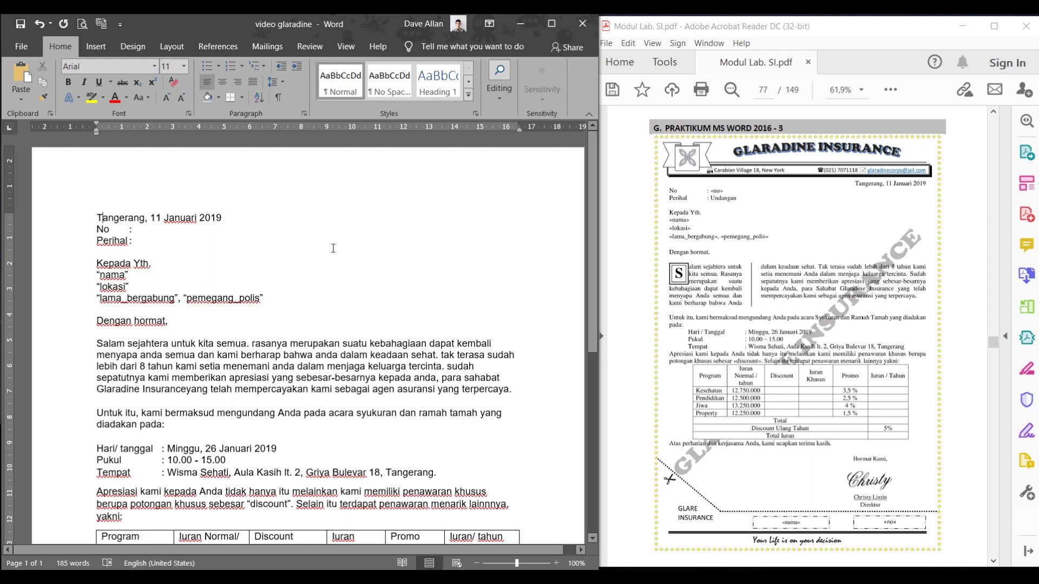
{"action": "left_click_drag", "start_coordinate": [96, 218], "coordinate": [367, 422]}
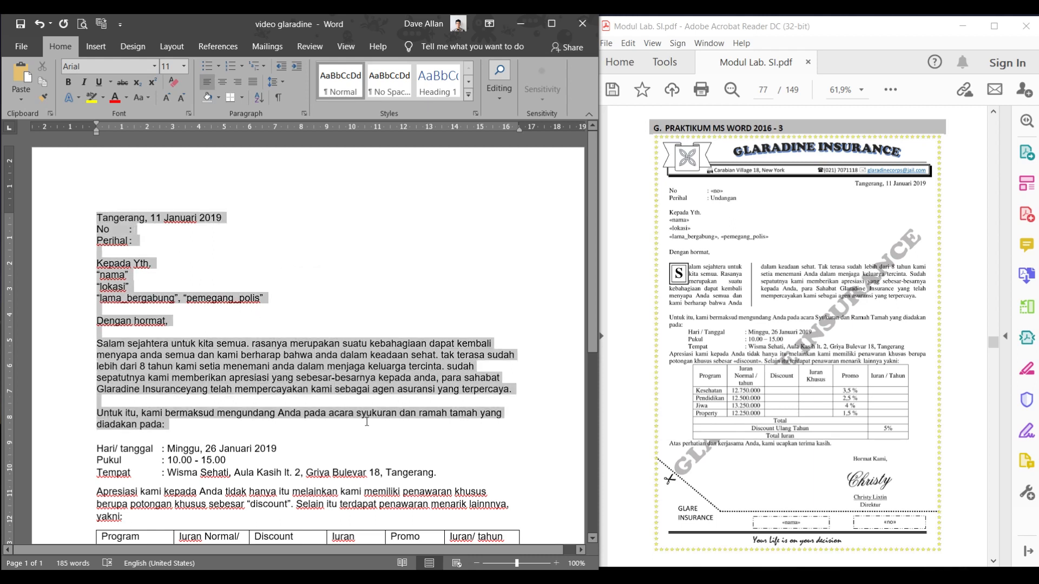
{"action": "left_click", "coordinate": [269, 368]}
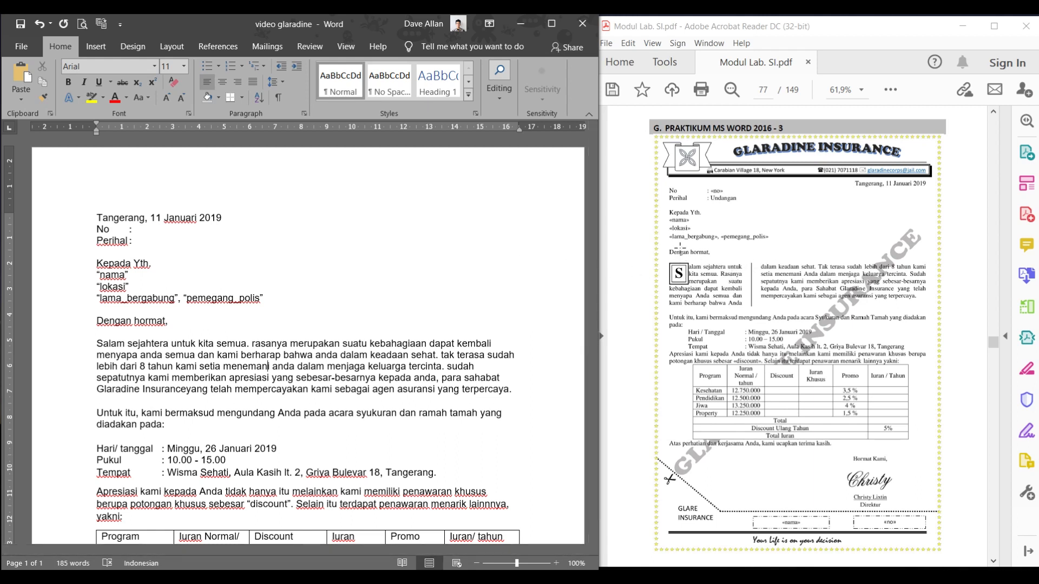
- Show PDF page 78 at 75% zoom with the practice requirements and policyholder table
{"action": "scroll", "coordinate": [734, 257], "scroll_direction": "down", "scroll_amount": 10}
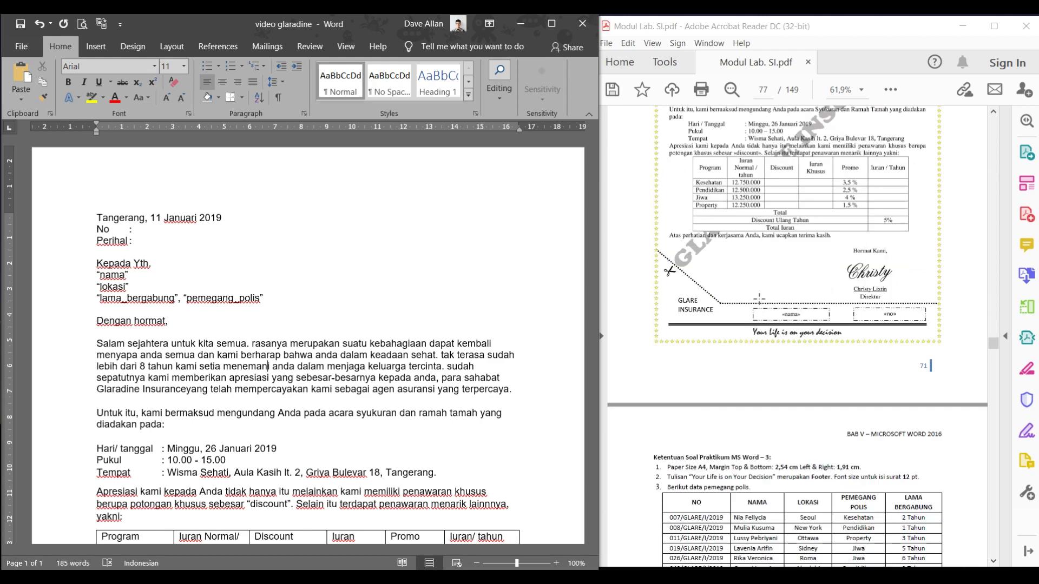
{"action": "scroll", "coordinate": [740, 322], "scroll_direction": "down", "scroll_amount": 2}
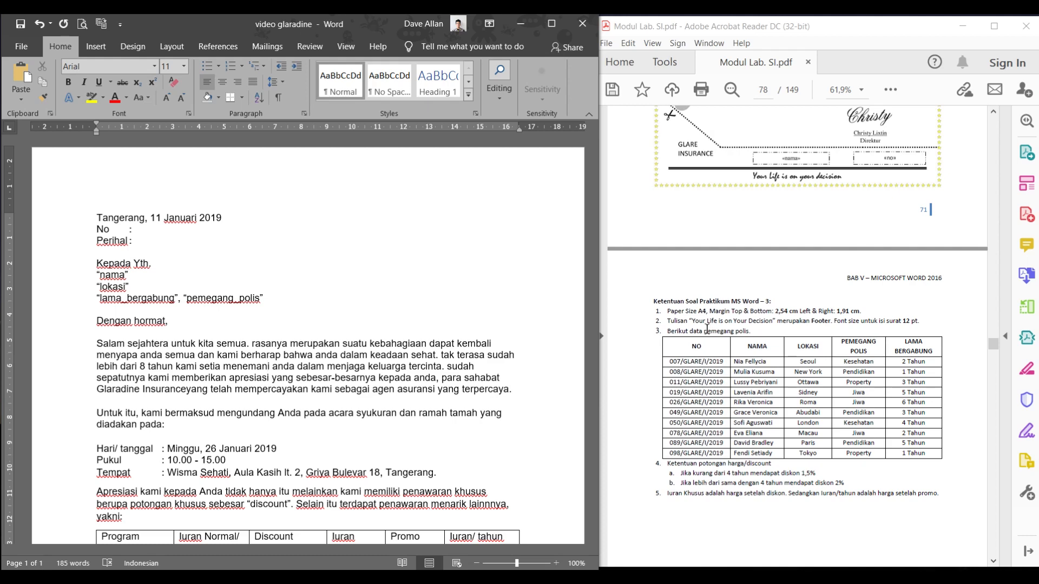
{"action": "scroll", "coordinate": [707, 330], "scroll_direction": "down", "scroll_amount": 2}
{"action": "scroll", "coordinate": [801, 325], "scroll_direction": "up", "scroll_amount": 4}
{"action": "left_click", "coordinate": [821, 371]}
{"action": "scroll", "coordinate": [822, 371], "scroll_direction": "up", "scroll_amount": 3}
{"action": "scroll", "coordinate": [821, 371], "scroll_direction": "down", "scroll_amount": 1}
{"action": "scroll", "coordinate": [774, 379], "scroll_direction": "down", "scroll_amount": 4}
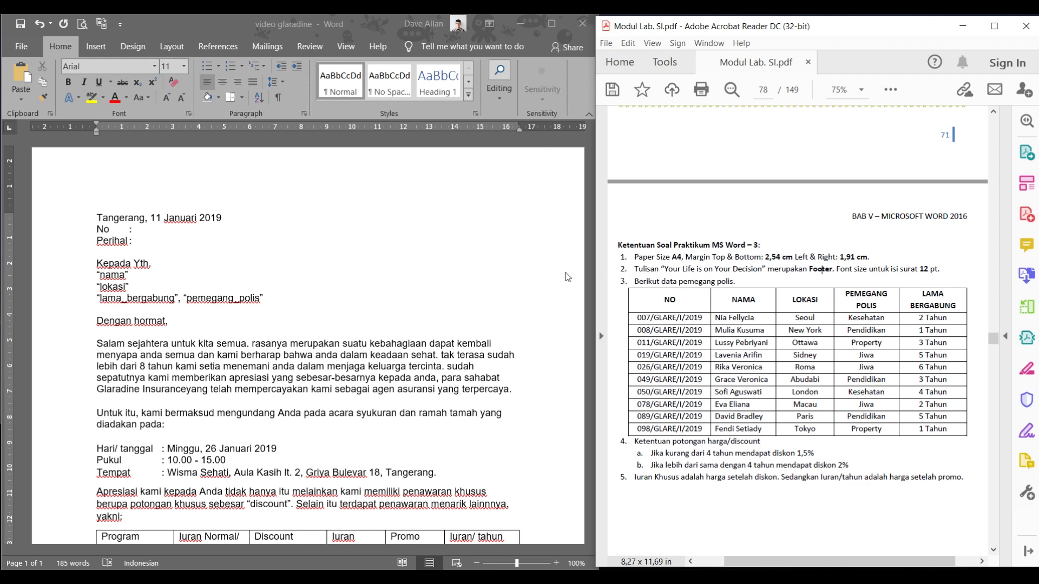
{"action": "left_click", "coordinate": [331, 247]}
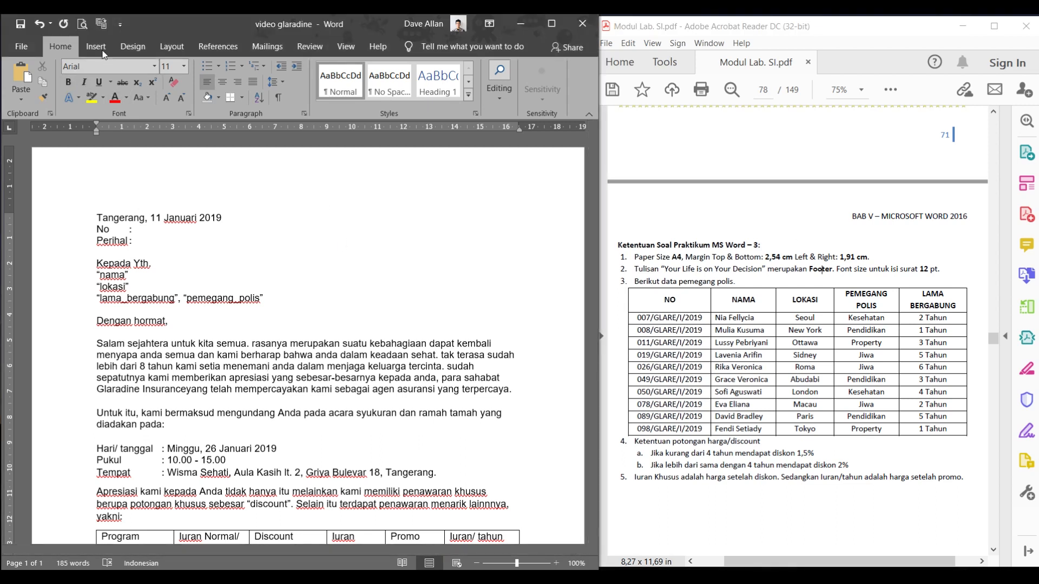
- Set the letter's paper size to A4 (21 × 29,7 cm) in the Page Setup dialog
{"action": "left_click", "coordinate": [165, 50]}
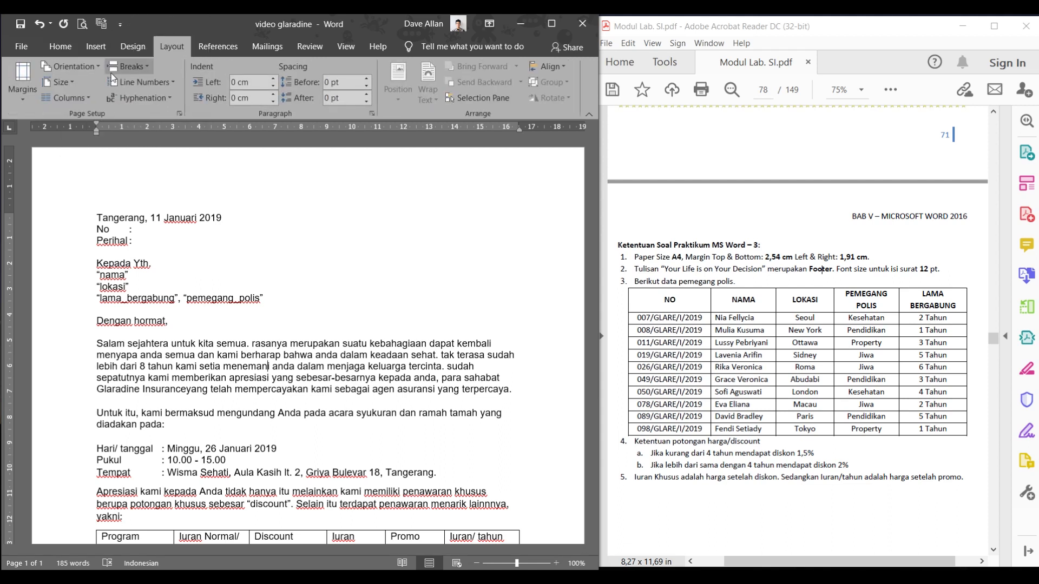
{"action": "left_click", "coordinate": [70, 83]}
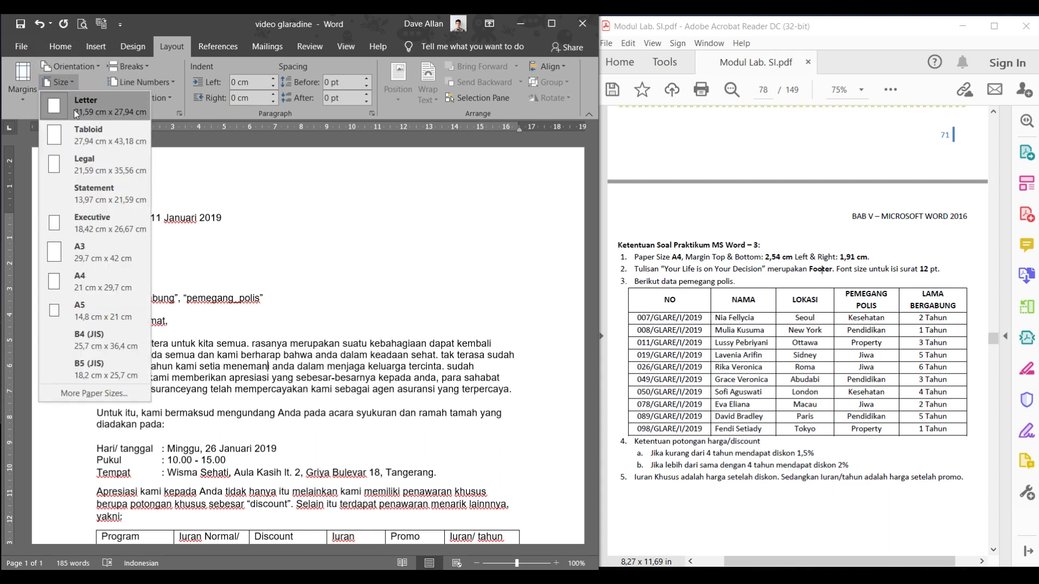
{"action": "left_click", "coordinate": [93, 275]}
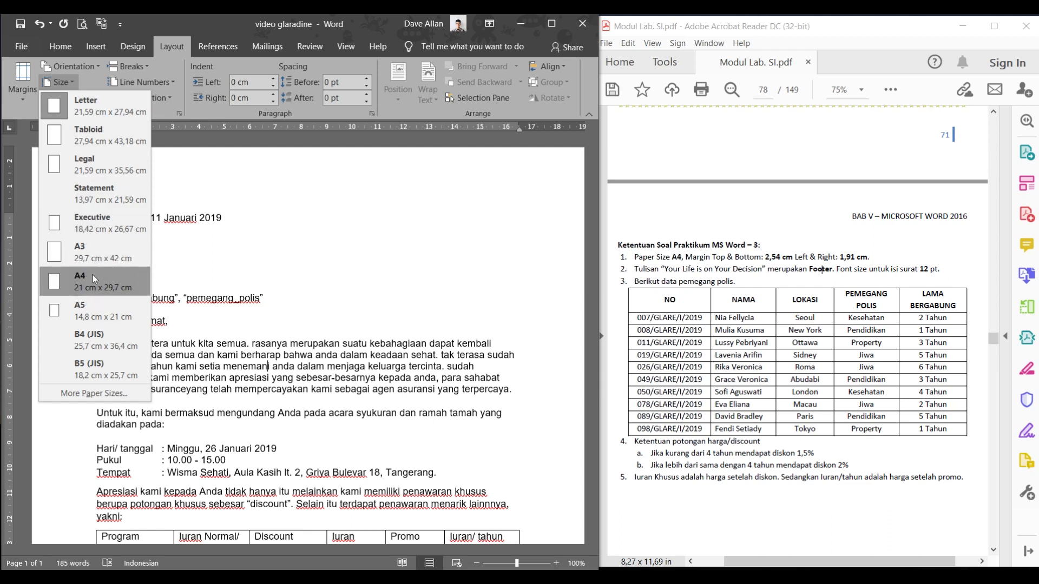
{"action": "left_click", "coordinate": [88, 396]}
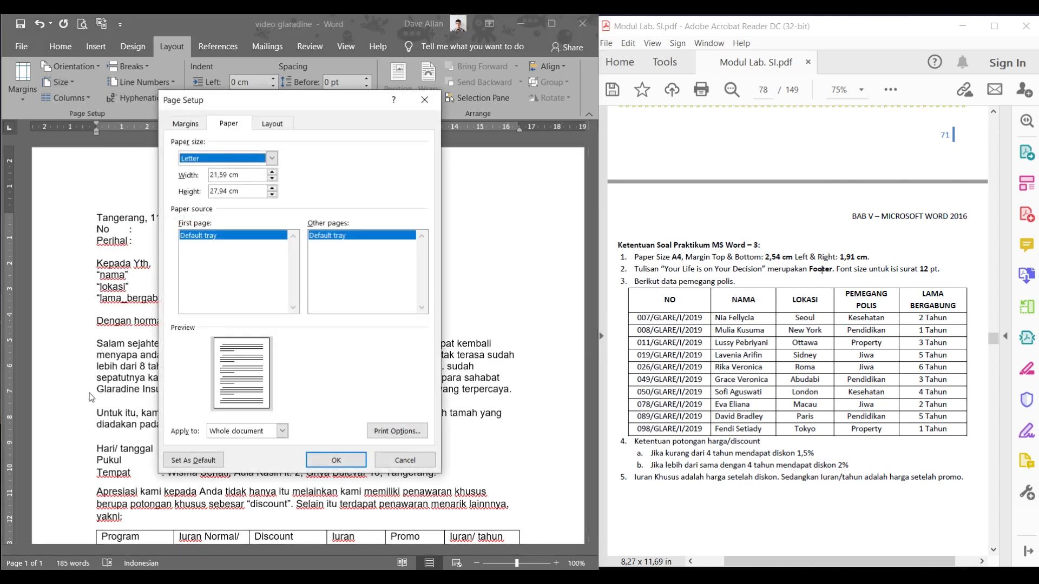
{"action": "left_click", "coordinate": [232, 160]}
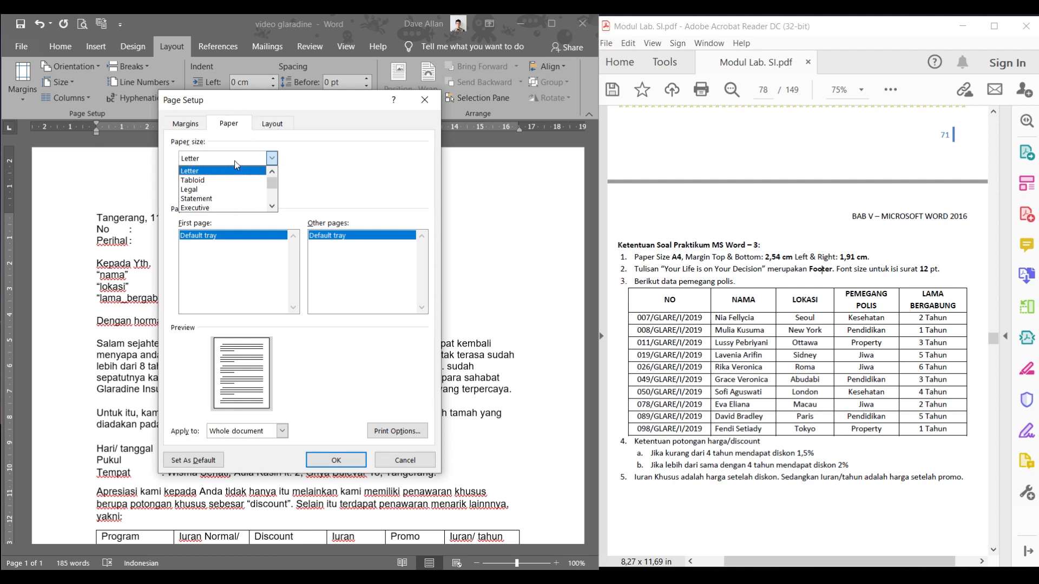
{"action": "scroll", "coordinate": [254, 191], "scroll_direction": "down", "scroll_amount": 1}
{"action": "scroll", "coordinate": [254, 191], "scroll_direction": "down", "scroll_amount": 1}
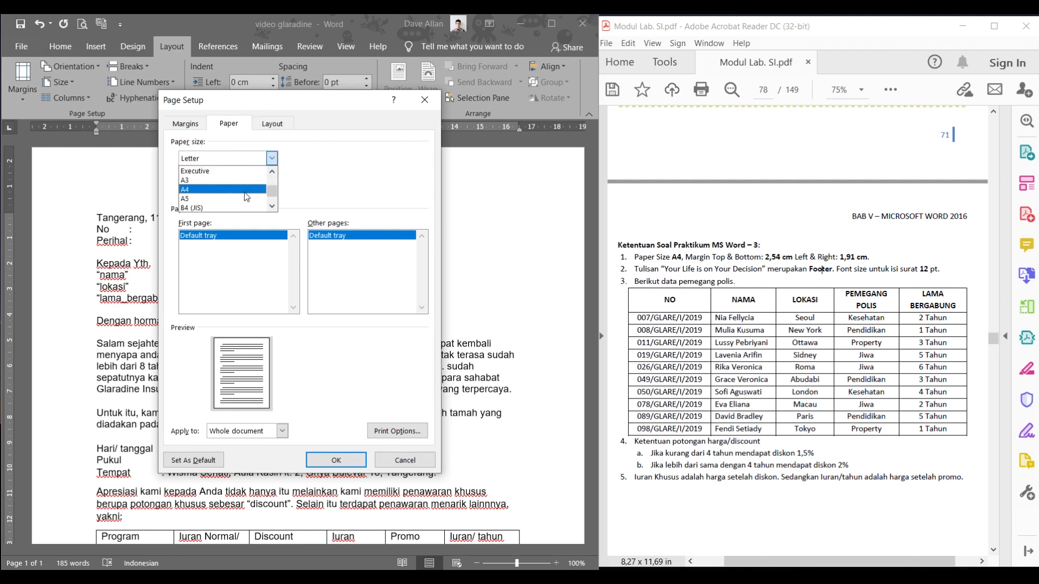
{"action": "left_click", "coordinate": [247, 193]}
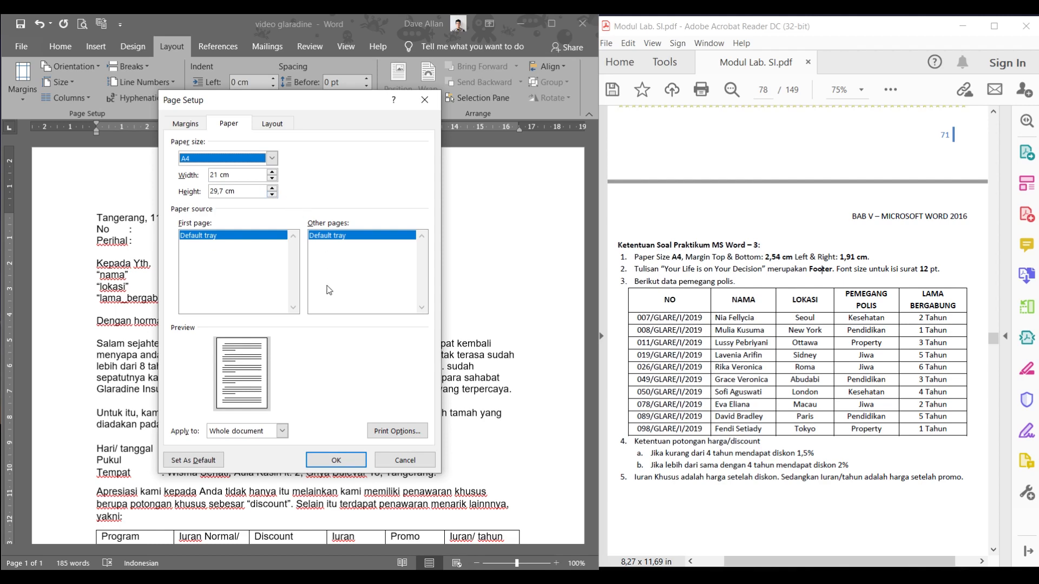
{"action": "left_click", "coordinate": [319, 461]}
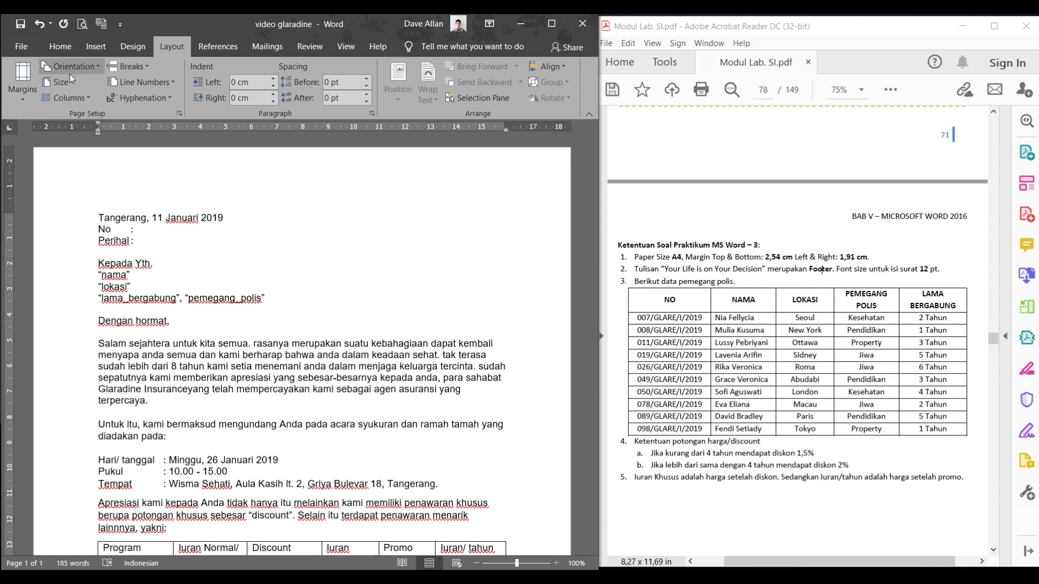
- Set custom margins of 1,91 cm left and right, keeping 2,54 cm top and bottom
{"action": "left_click", "coordinate": [20, 95]}
{"action": "left_click", "coordinate": [22, 98]}
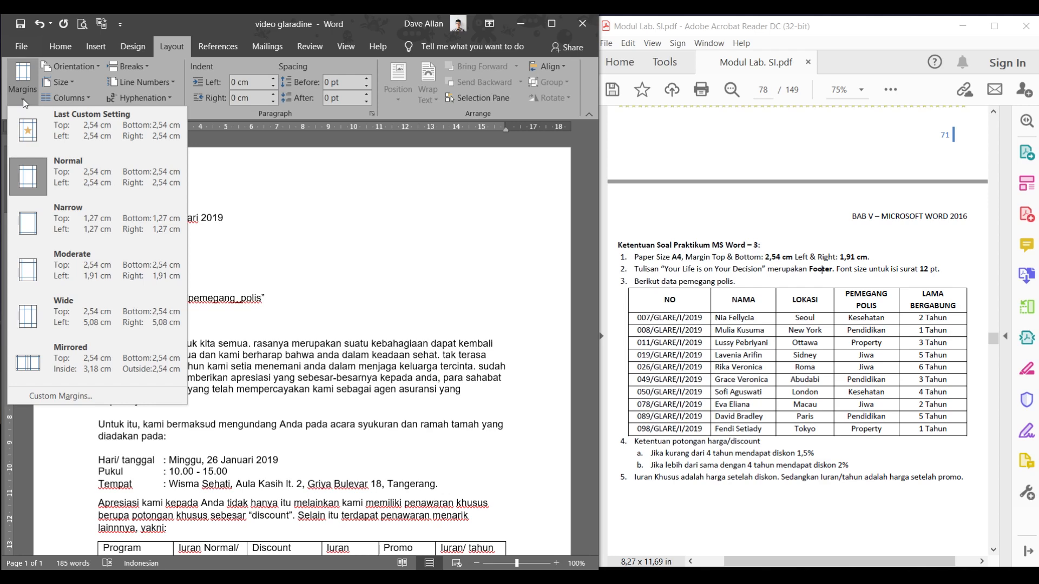
{"action": "left_click", "coordinate": [54, 398]}
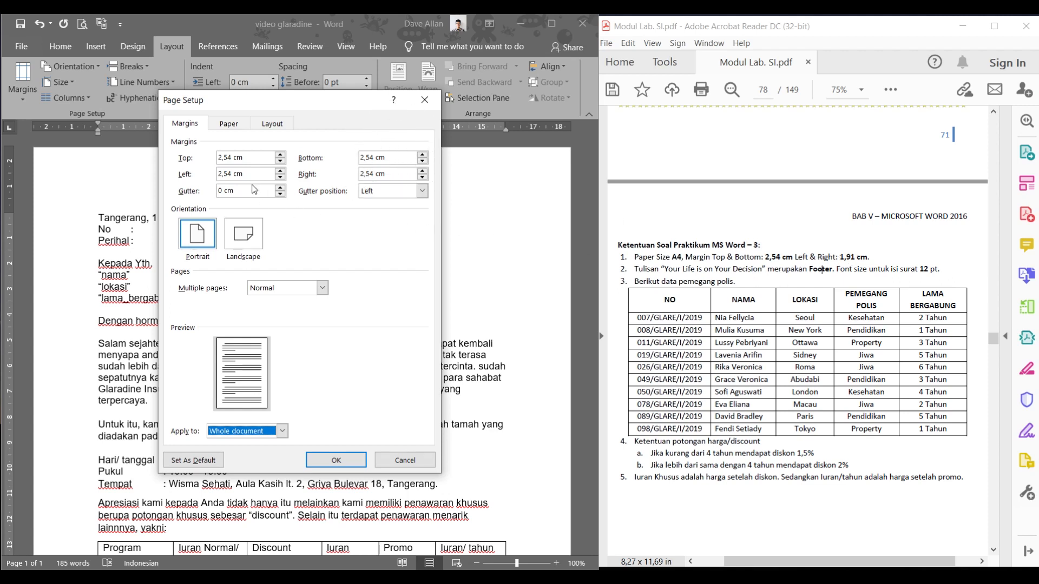
{"action": "left_click_drag", "start_coordinate": [250, 175], "coordinate": [197, 176]}
{"action": "left_click", "coordinate": [233, 177]}
{"action": "key", "text": "BackSpace"}
{"action": "key", "text": "BackSpace"}
{"action": "key", "text": "BackSpace"}
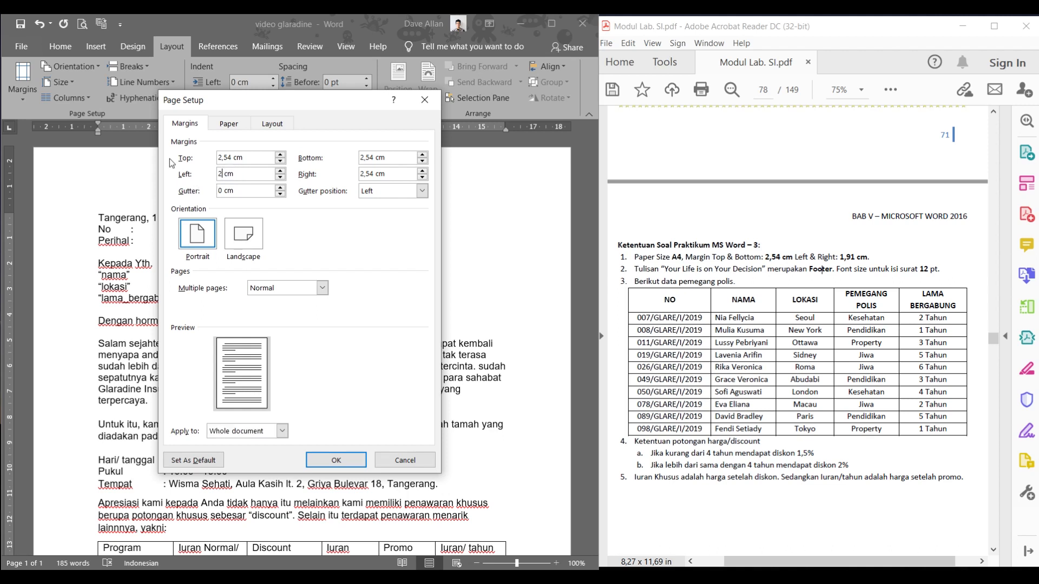
{"action": "key", "text": "BackSpace"}
{"action": "type", "text": "1.91"}
{"action": "key", "text": "BackSpace"}
{"action": "key", "text": "BackSpace"}
{"action": "key", "text": "BackSpace"}
{"action": "type", "text": ",91"}
{"action": "left_click_drag", "start_coordinate": [371, 174], "coordinate": [356, 173]}
{"action": "type", "text": "1,91"}
{"action": "left_click_drag", "start_coordinate": [736, 257], "coordinate": [870, 258]}
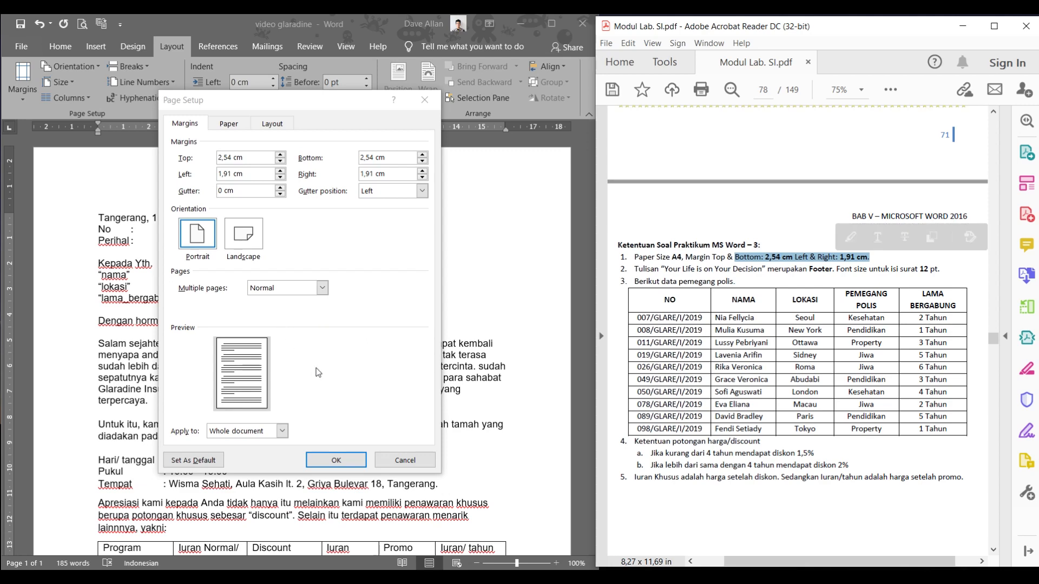
{"action": "left_click", "coordinate": [346, 460]}
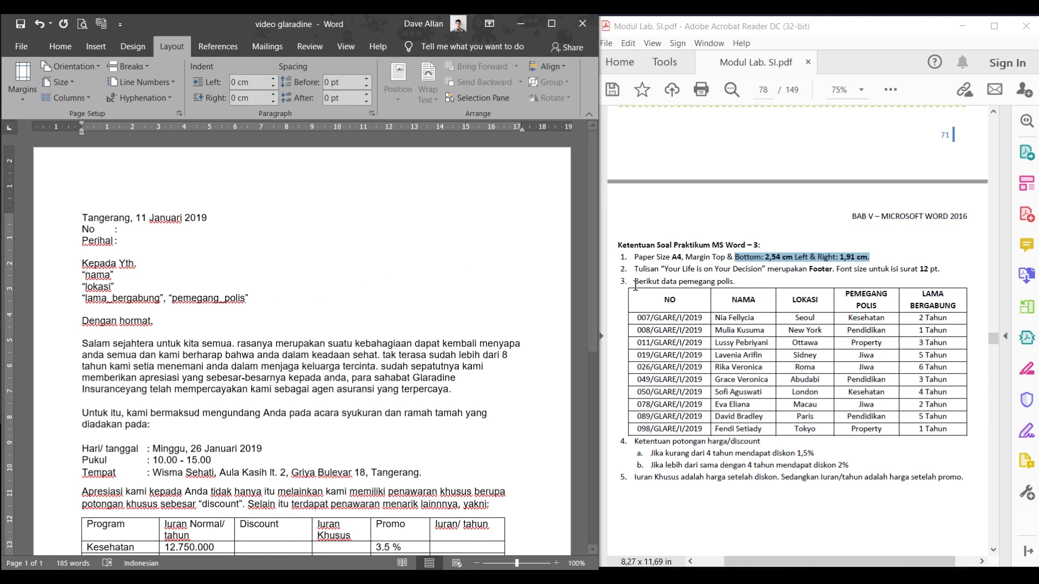
- Check the sample letterhead on PDF page 77 and save the Word letter with Ctrl+S
{"action": "scroll", "coordinate": [683, 298], "scroll_direction": "up", "scroll_amount": 2}
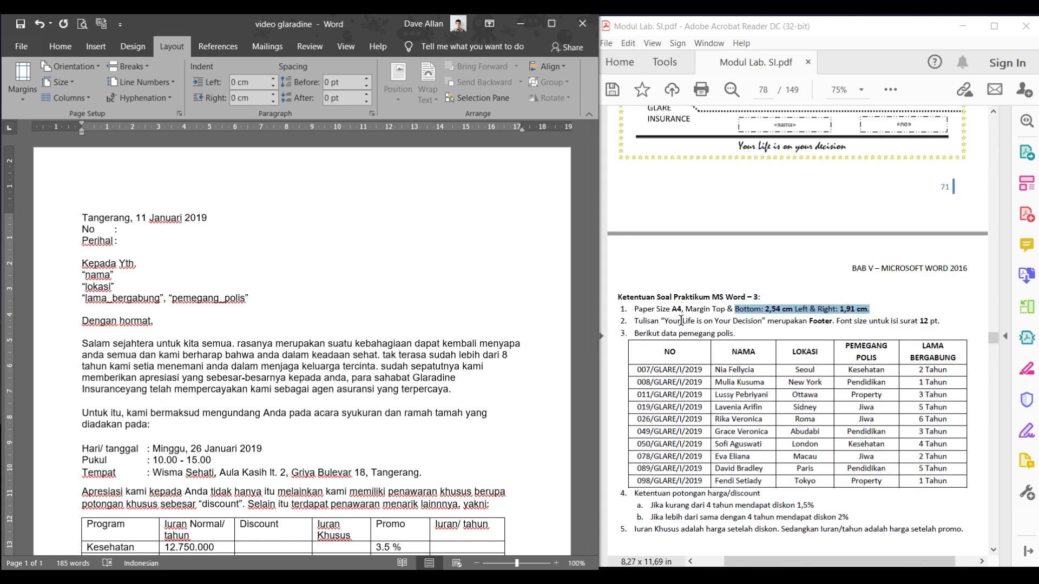
{"action": "scroll", "coordinate": [680, 320], "scroll_direction": "up", "scroll_amount": 12}
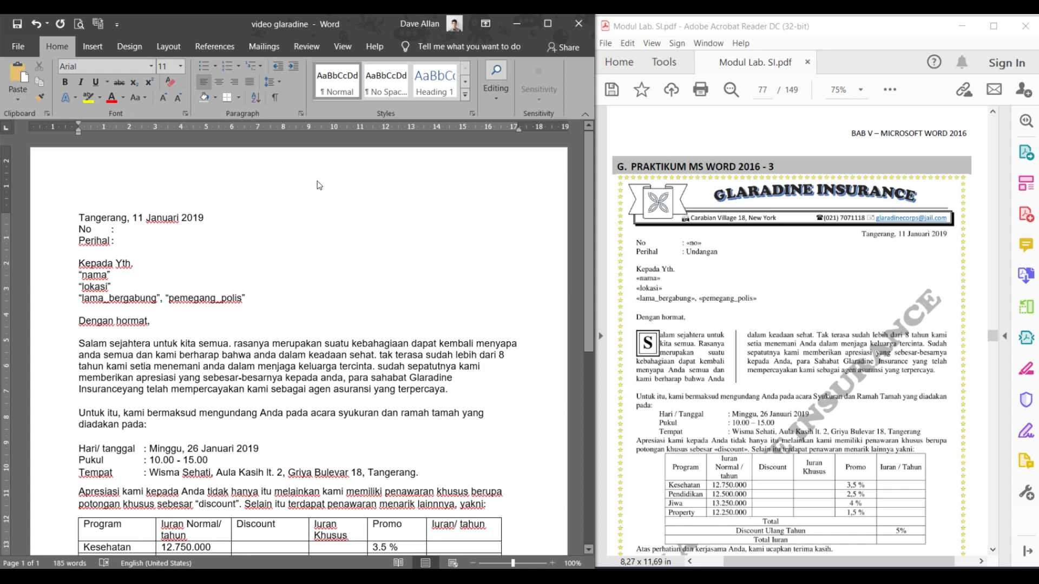
{"action": "scroll", "coordinate": [771, 409], "scroll_direction": "down", "scroll_amount": 5}
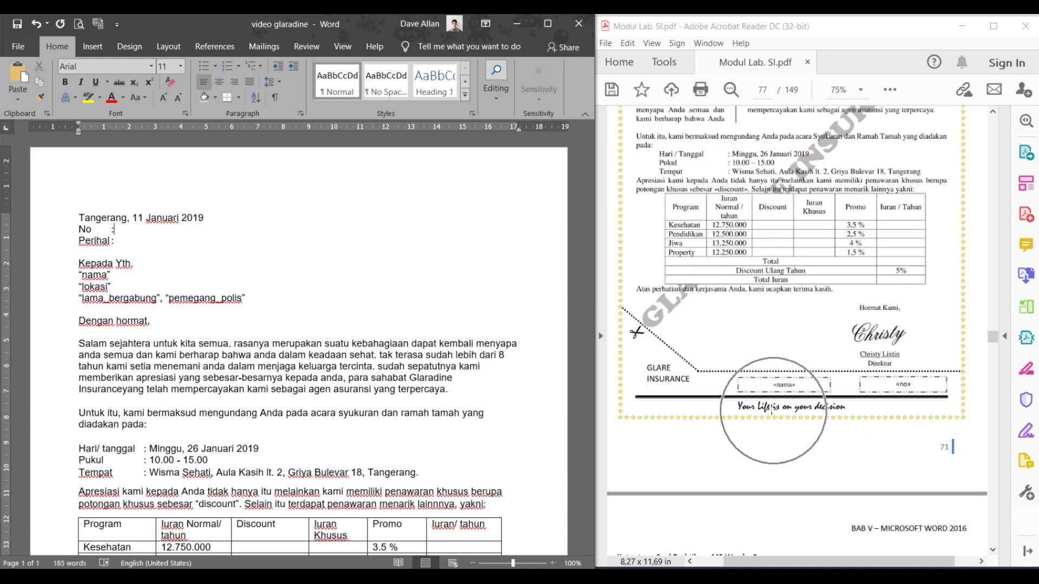
{"action": "key", "text": "ctrl+s"}
{"action": "key", "text": "ctrl+s"}
{"action": "key", "text": "ctrl+s"}
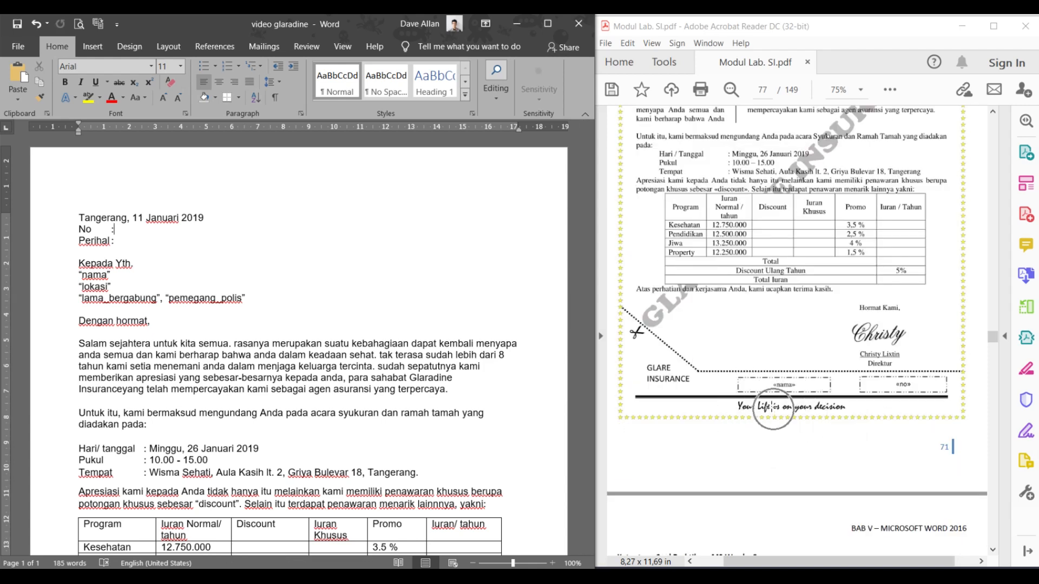
{"action": "scroll", "coordinate": [784, 371], "scroll_direction": "up", "scroll_amount": 4}
{"action": "key", "text": "ctrl"}
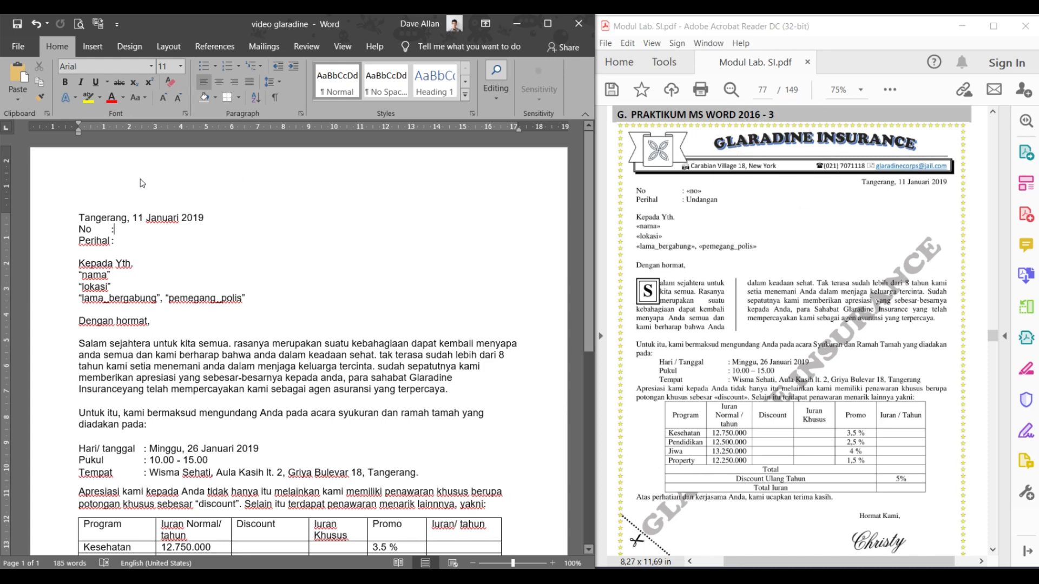
{"action": "key", "text": "ctrl"}
{"action": "left_click", "coordinate": [289, 164]}
- Type the company's street address, phone number and e-mail address on one header line
{"action": "double_click", "coordinate": [288, 161]}
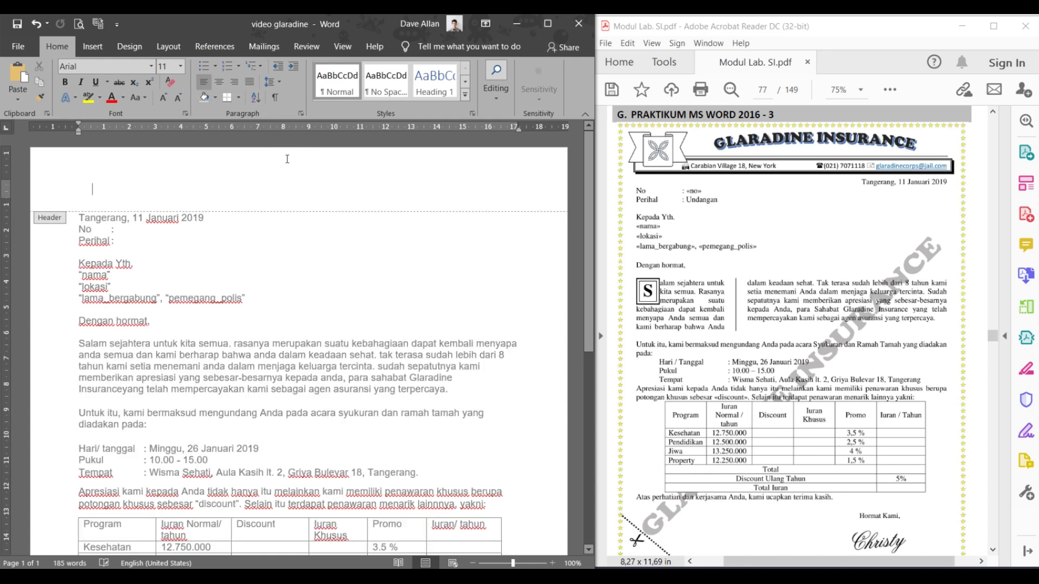
{"action": "left_click", "coordinate": [288, 159]}
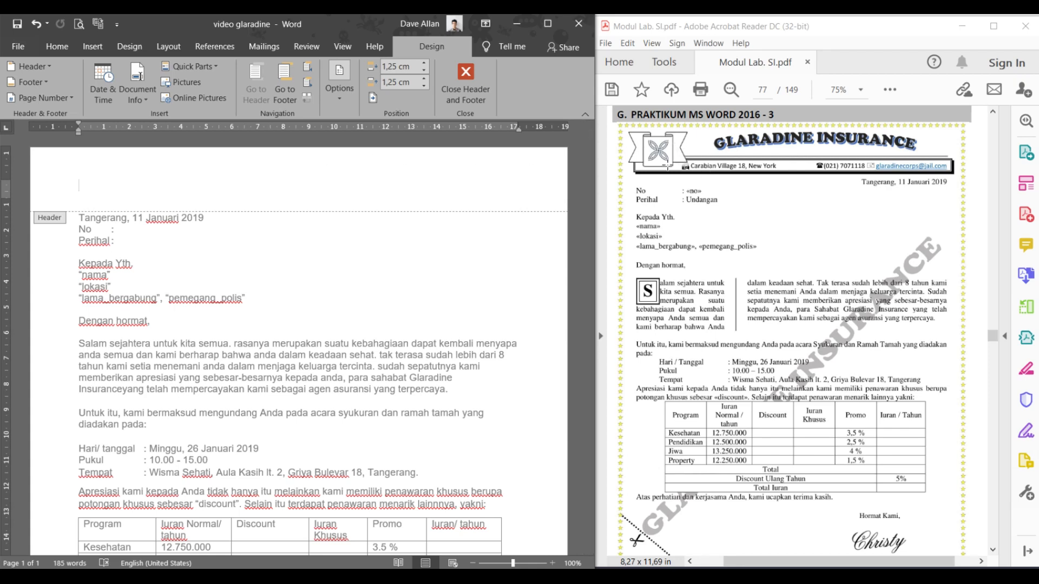
{"action": "type", "text": "Cara"}
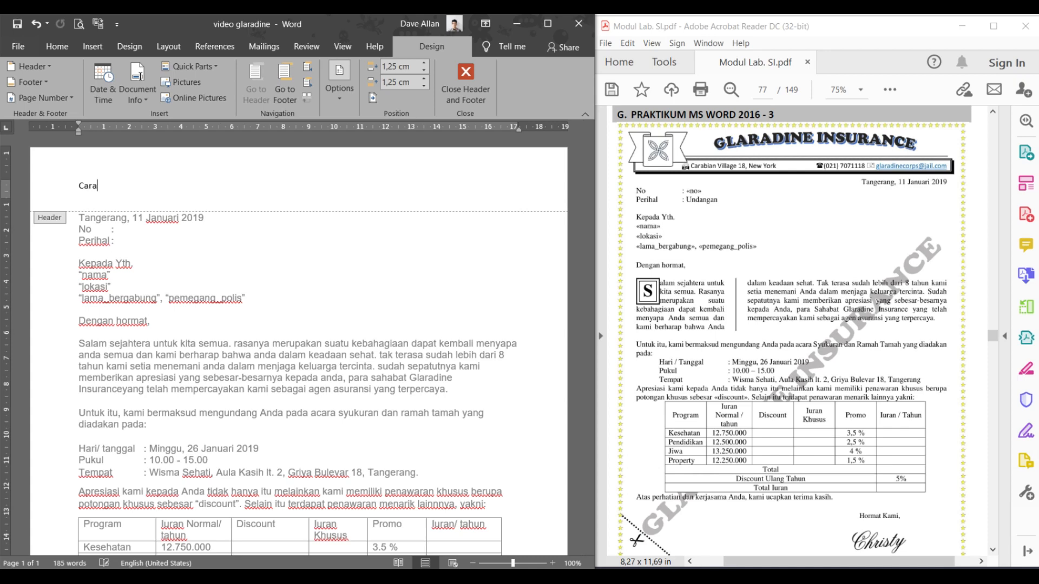
{"action": "type", "text": "bian Village 18, New York"}
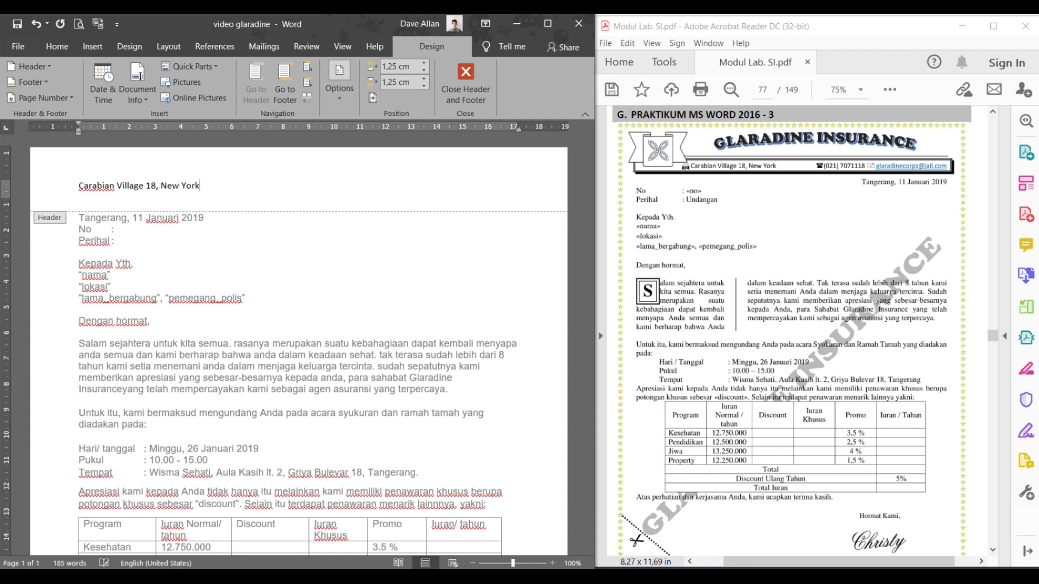
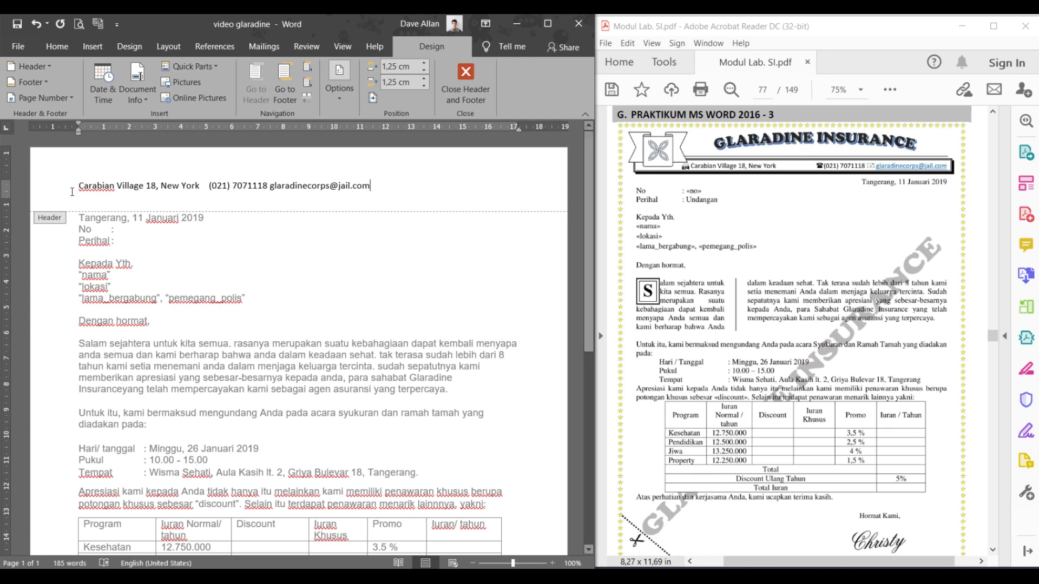
{"action": "scroll", "coordinate": [81, 186], "scroll_direction": "up", "scroll_amount": 1}
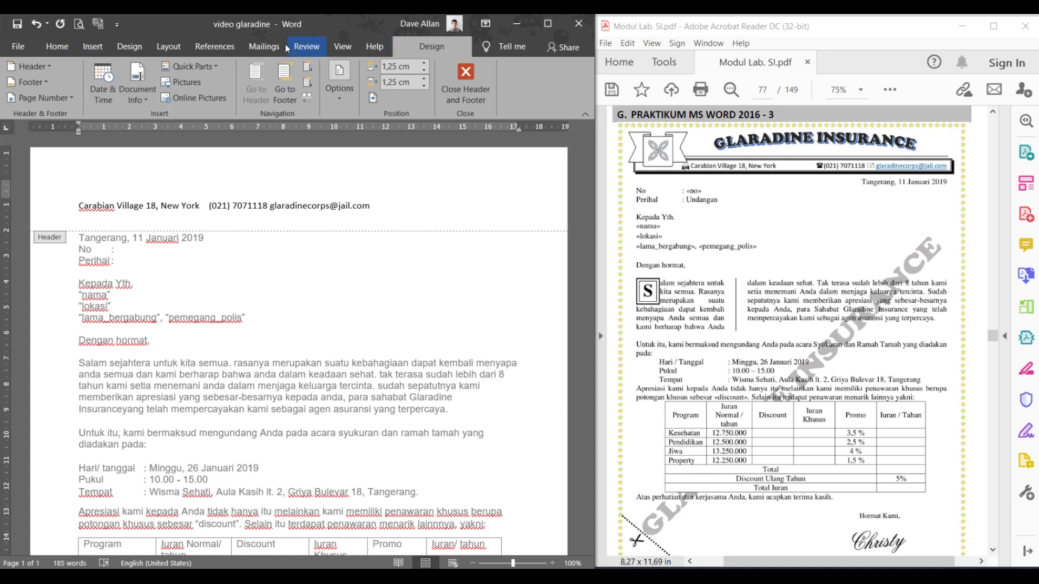
- Insert an outlined WordArt in the header reading 'Glaradine Insurance'
{"action": "left_click", "coordinate": [85, 47]}
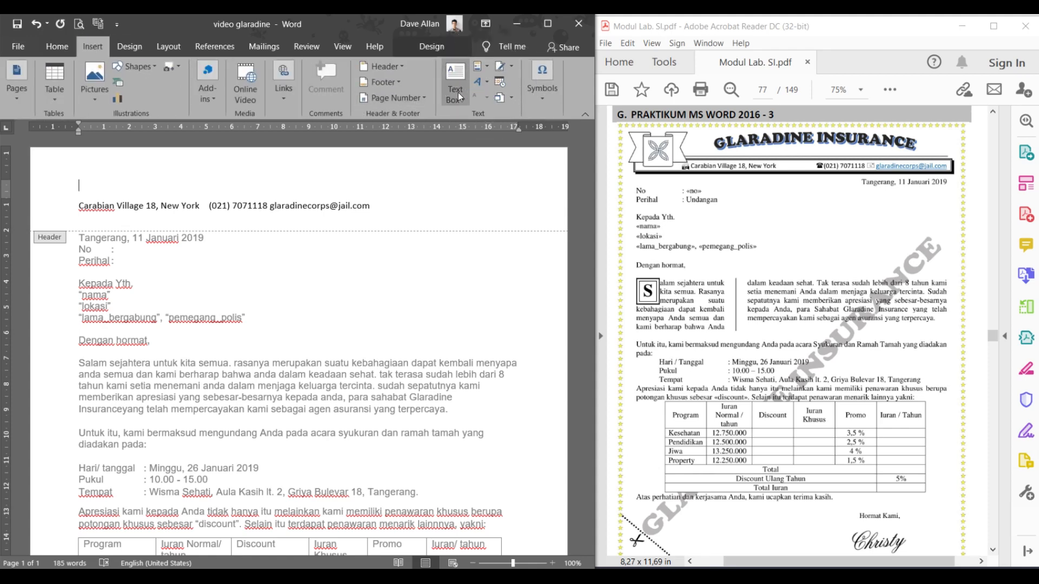
{"action": "left_click", "coordinate": [481, 82]}
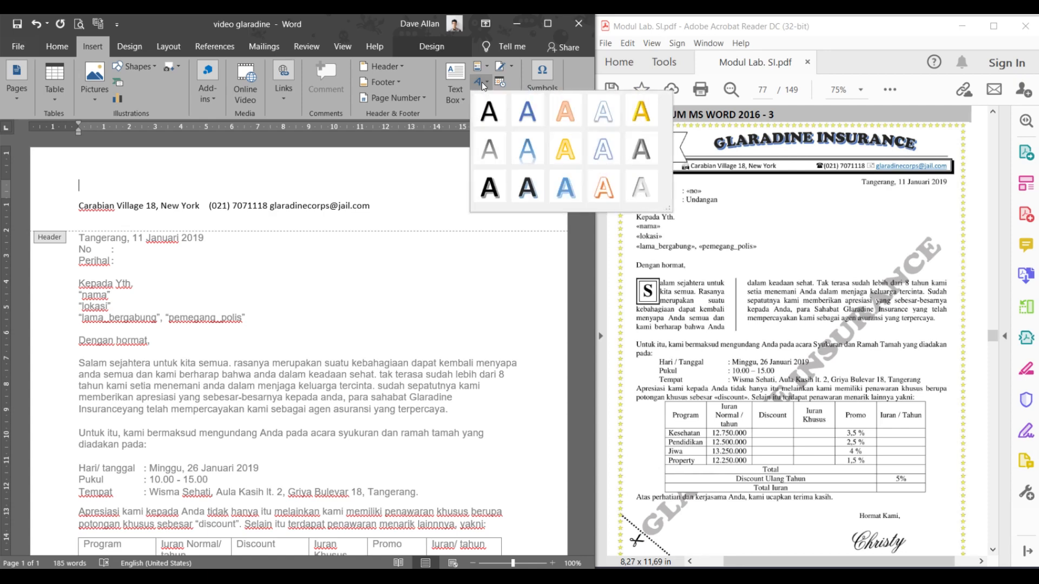
{"action": "left_click", "coordinate": [524, 188]}
{"action": "left_click", "coordinate": [540, 189]}
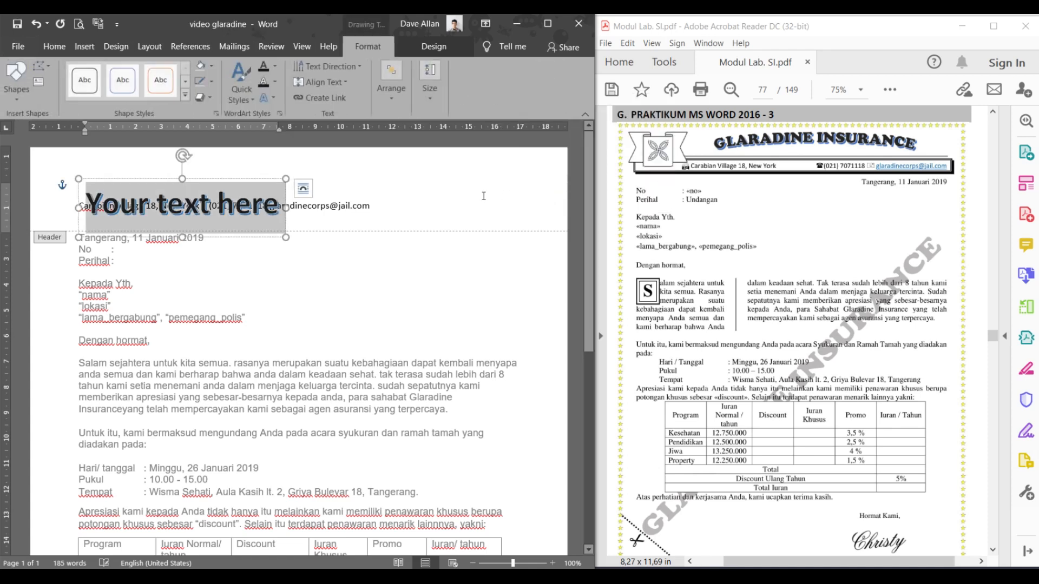
{"action": "left_click_drag", "start_coordinate": [255, 178], "coordinate": [379, 148]}
{"action": "triple_click", "coordinate": [377, 179]}
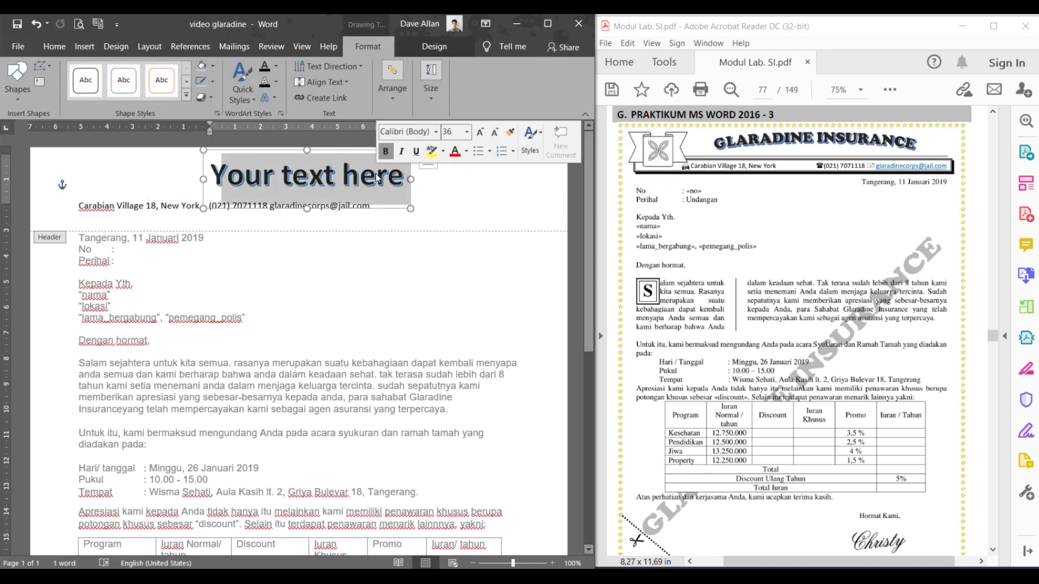
{"action": "double_click", "coordinate": [377, 179]}
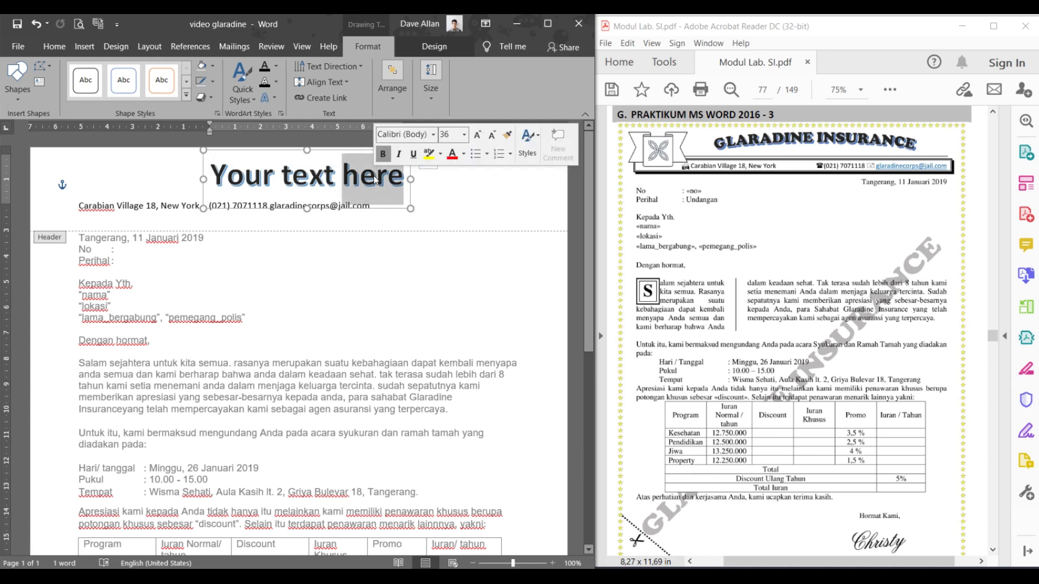
{"action": "key", "text": "BackSpace"}
{"action": "key", "text": "BackSpace"}
{"action": "key", "text": "BackSpace"}
{"action": "key", "text": "BackSpace"}
{"action": "key", "text": "BackSpace"}
{"action": "key", "text": "BackSpace"}
{"action": "key", "text": "BackSpace"}
{"action": "key", "text": "BackSpace"}
{"action": "key", "text": "BackSpace"}
{"action": "key", "text": "BackSpace"}
{"action": "key", "text": "BackSpace"}
{"action": "type", "text": "Glara"}
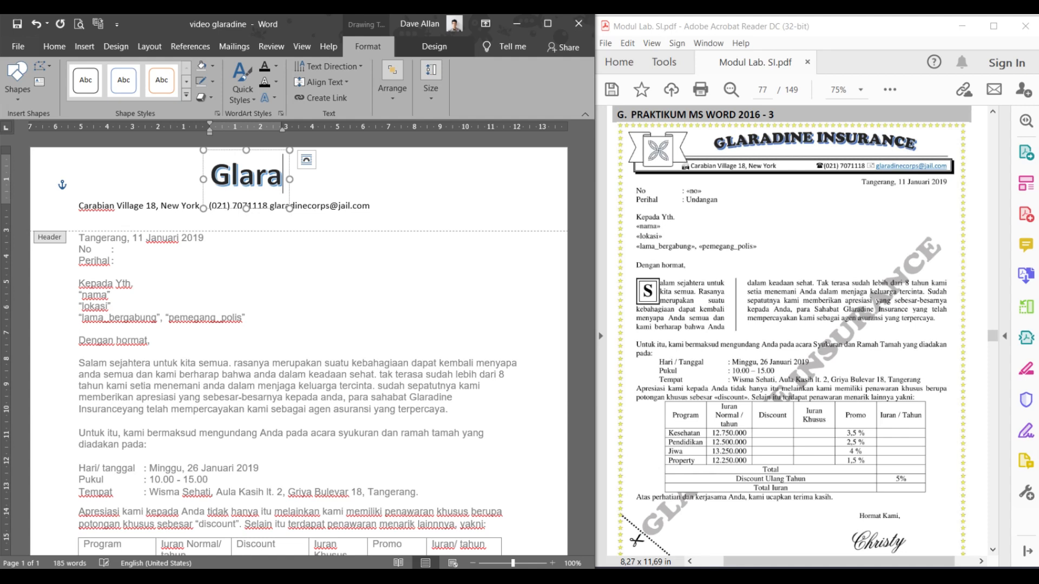
{"action": "type", "text": "dine Ins"}
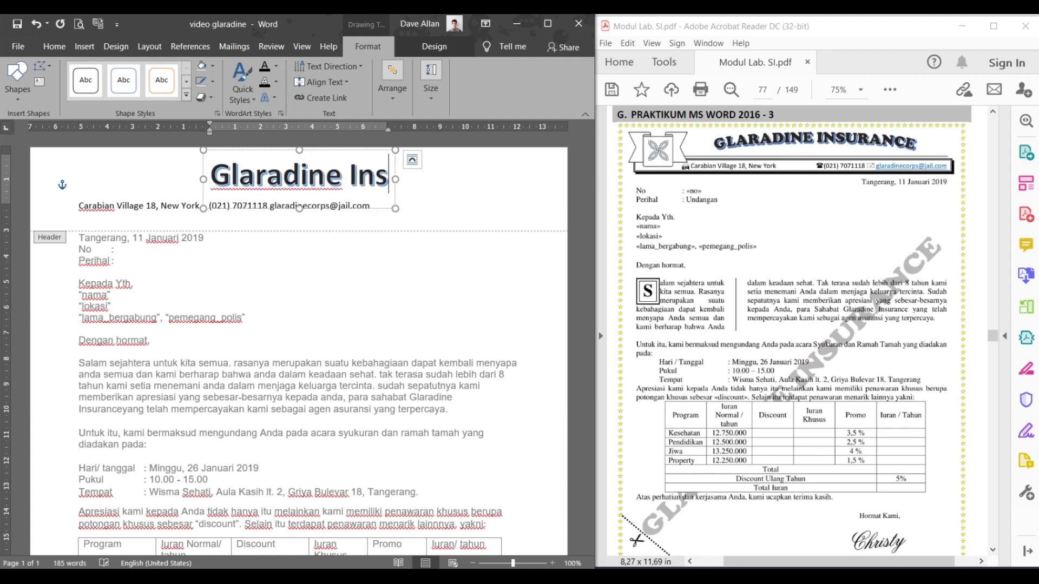
{"action": "type", "text": "urance"}
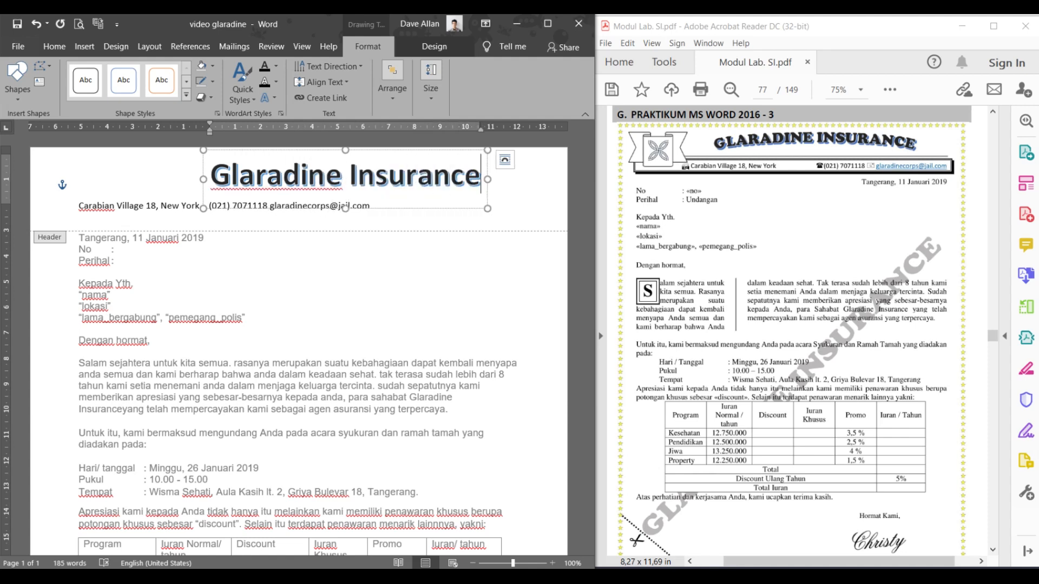
- Change the WordArt heading to UPPERCASE and move it left toward the centre
{"action": "left_click", "coordinate": [342, 187]}
{"action": "double_click", "coordinate": [342, 188]}
{"action": "left_click", "coordinate": [342, 187]}
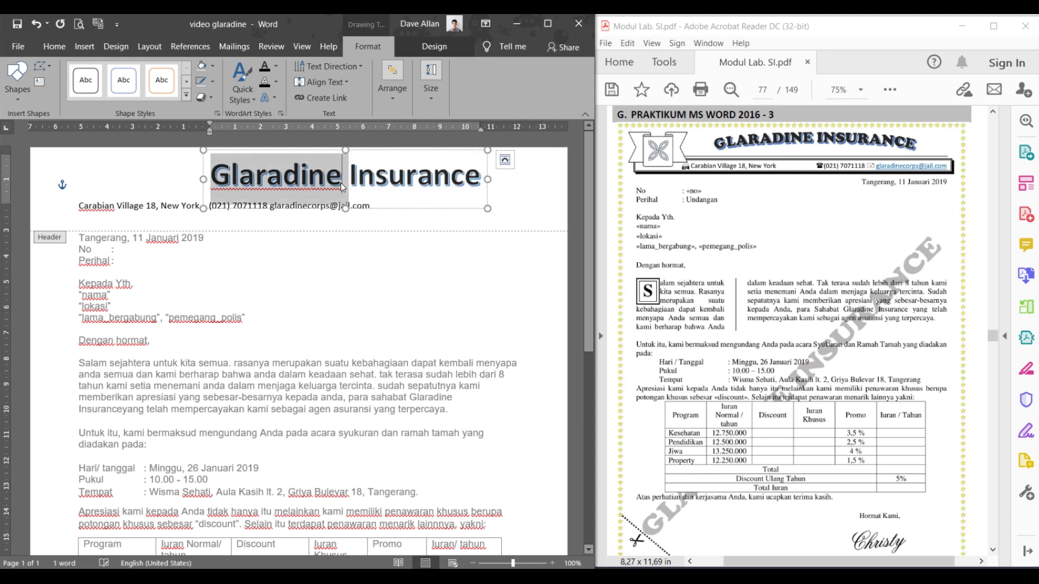
{"action": "triple_click", "coordinate": [342, 188]}
{"action": "left_click", "coordinate": [54, 46]}
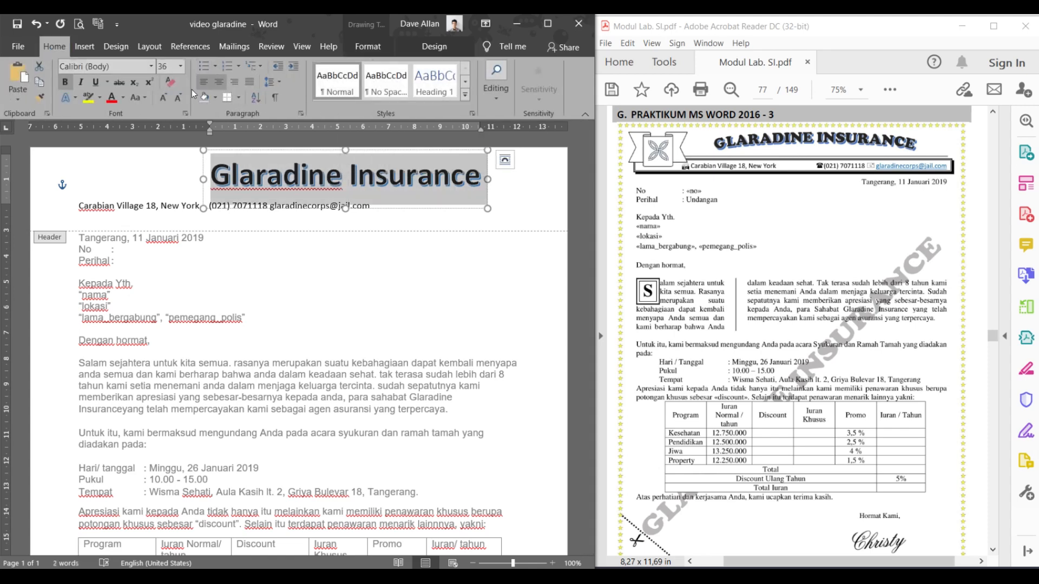
{"action": "left_click", "coordinate": [146, 97]}
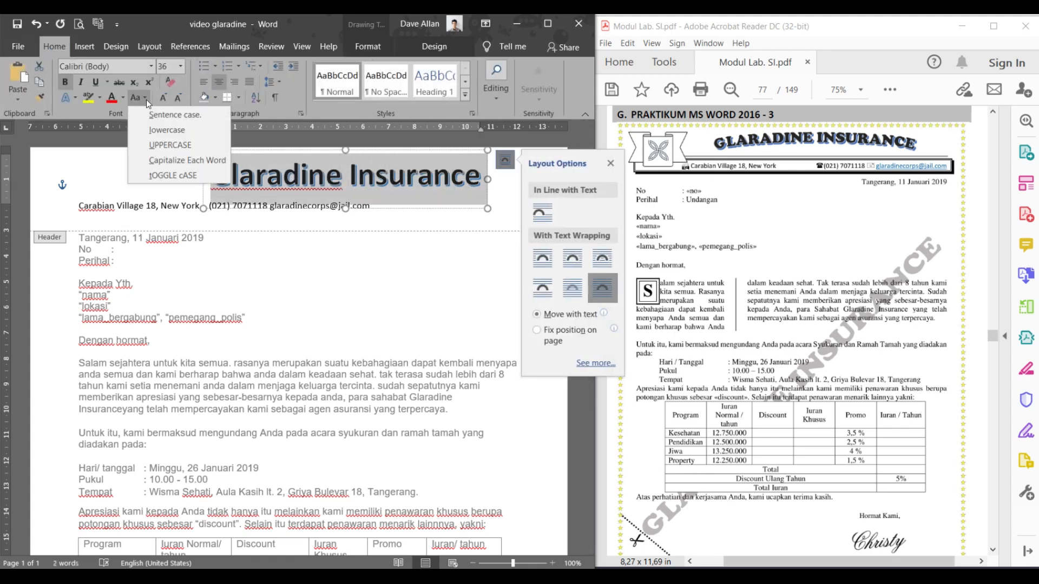
{"action": "left_click", "coordinate": [170, 145]}
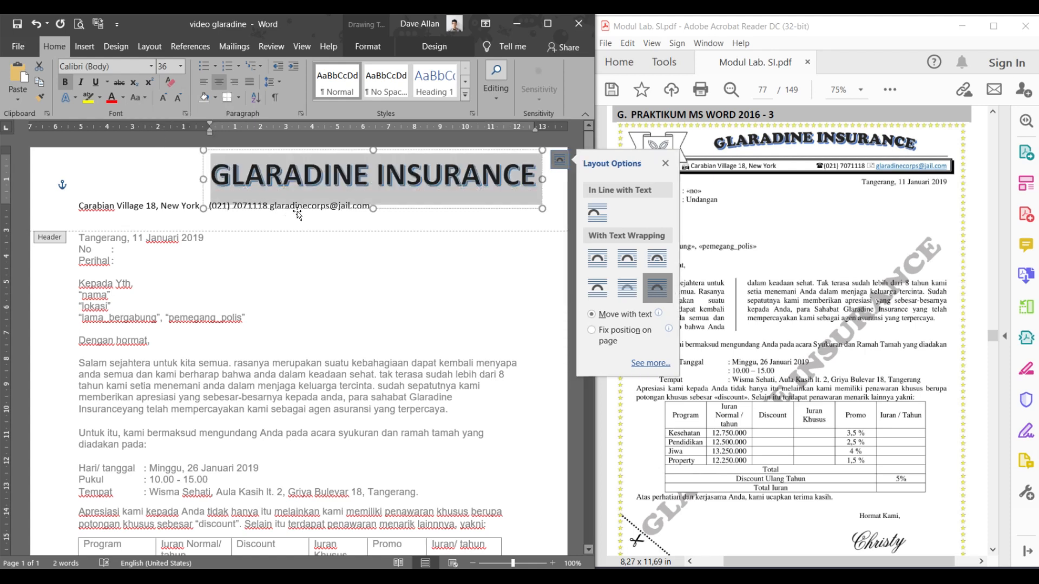
{"action": "left_click_drag", "start_coordinate": [298, 214], "coordinate": [230, 200]}
- Give GLARADINE INSURANCE a Follow Path Arch transform and shorten its box to 1,12 cm
{"action": "left_click", "coordinate": [263, 170]}
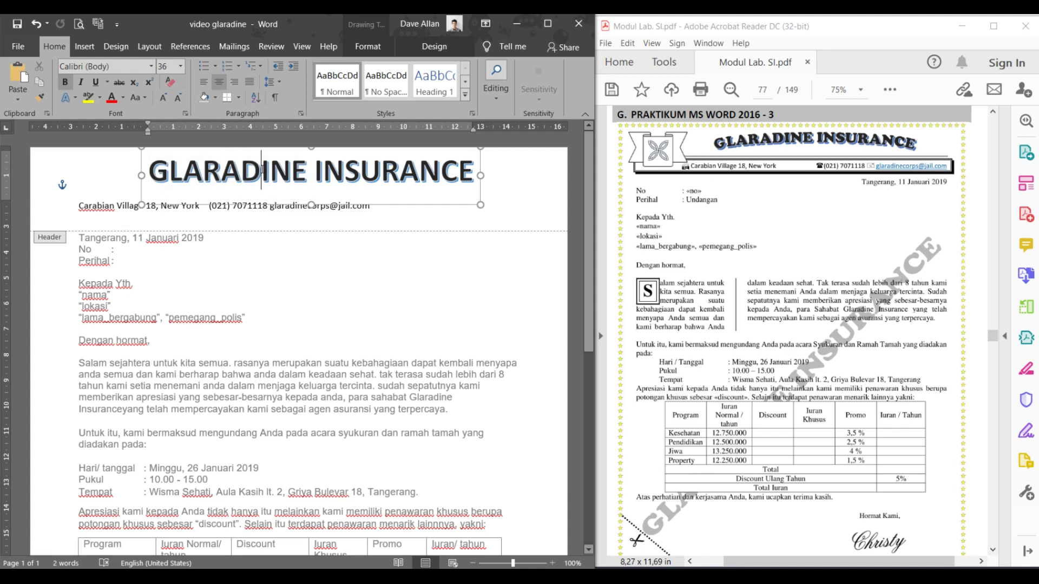
{"action": "triple_click", "coordinate": [263, 170]}
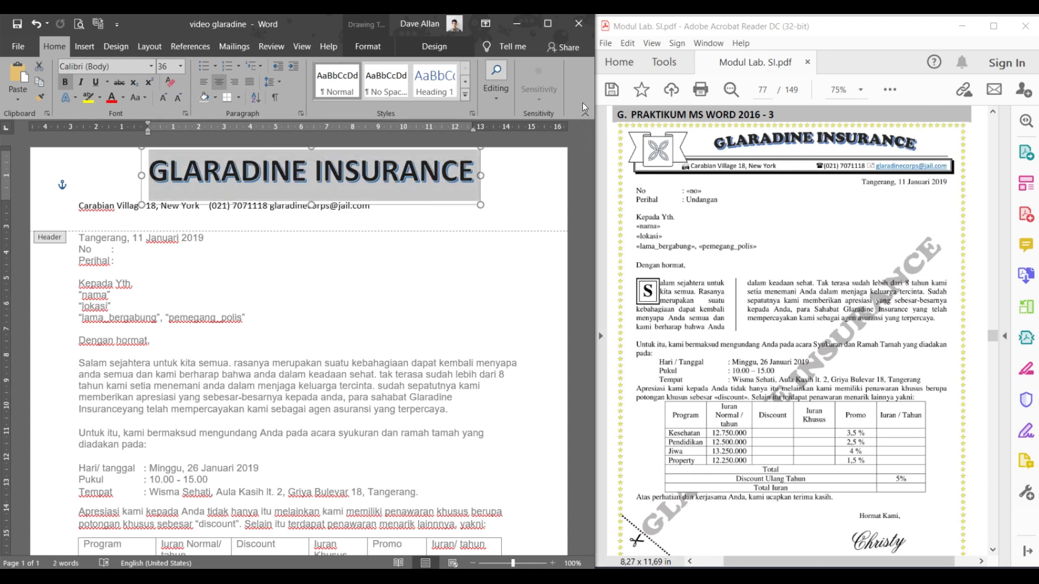
{"action": "left_click", "coordinate": [379, 50]}
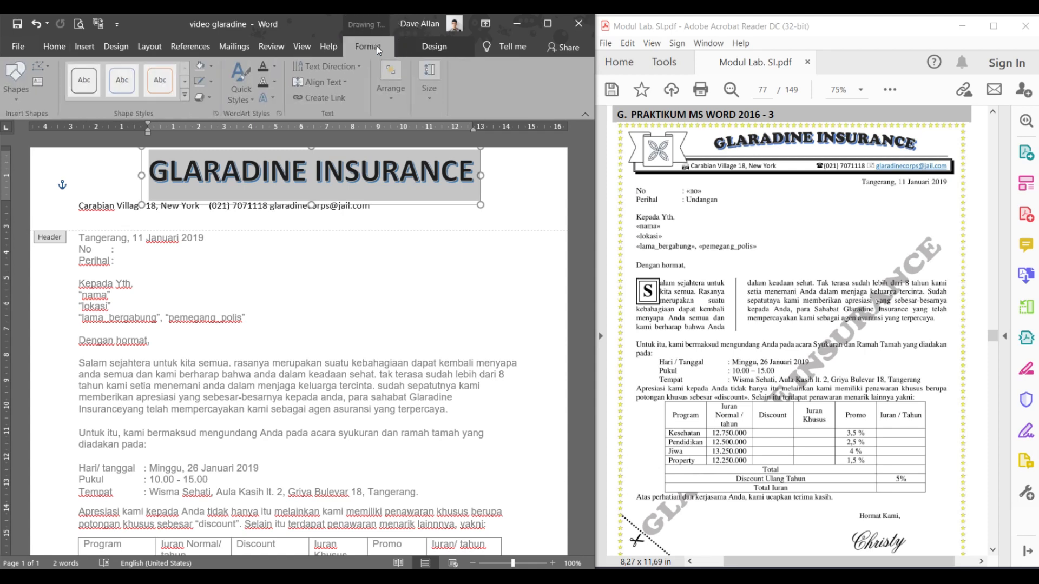
{"action": "left_click_drag", "start_coordinate": [597, 82], "coordinate": [793, 81]}
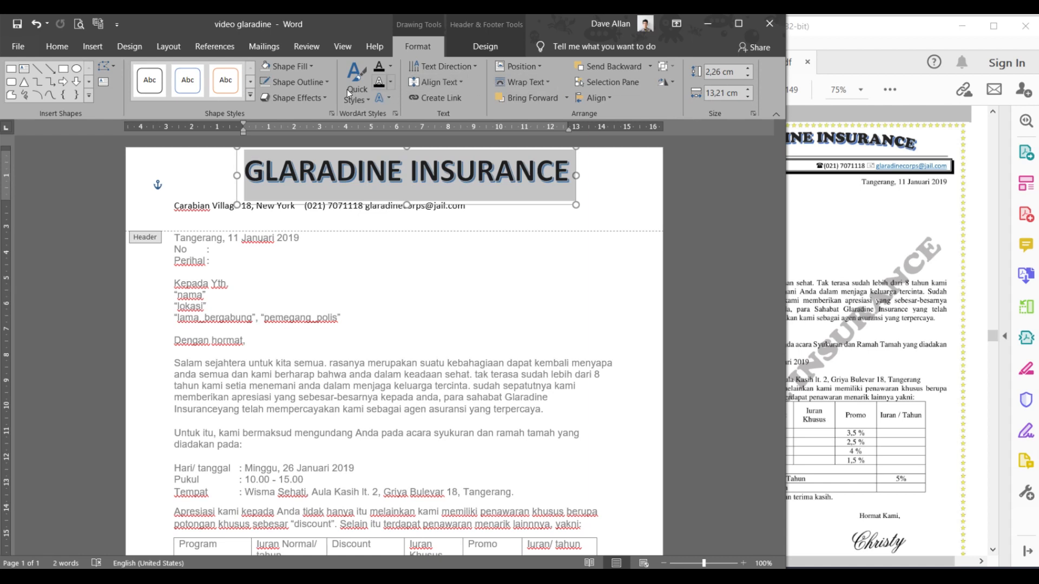
{"action": "left_click", "coordinate": [383, 102]}
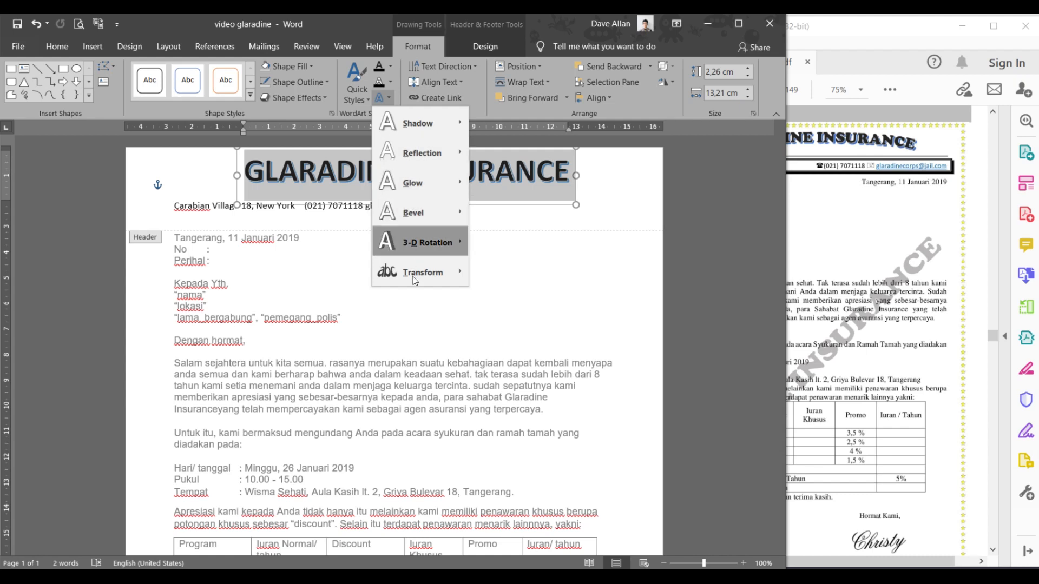
{"action": "mouse_move", "coordinate": [413, 277]}
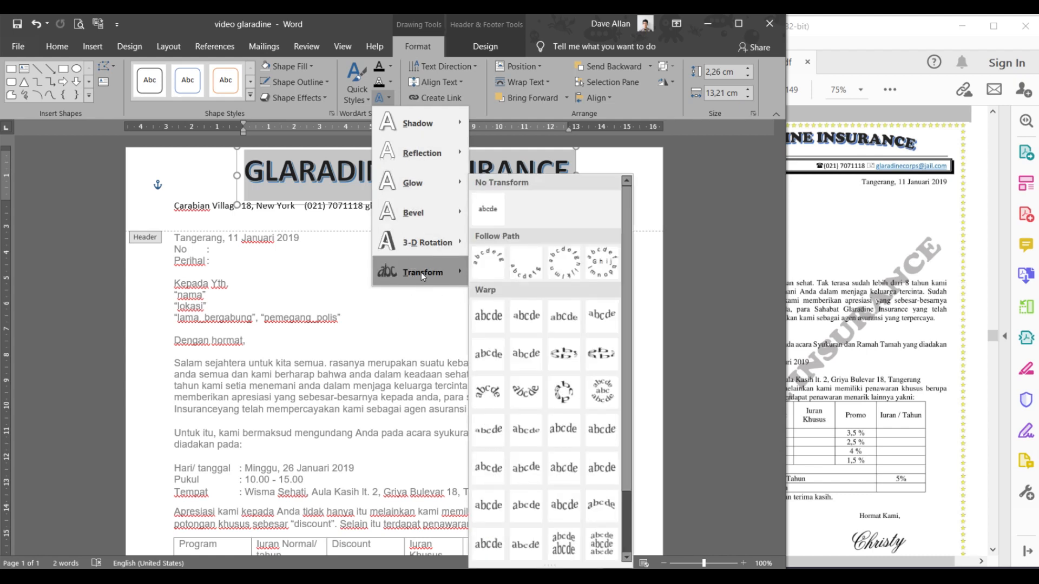
{"action": "left_click", "coordinate": [476, 268]}
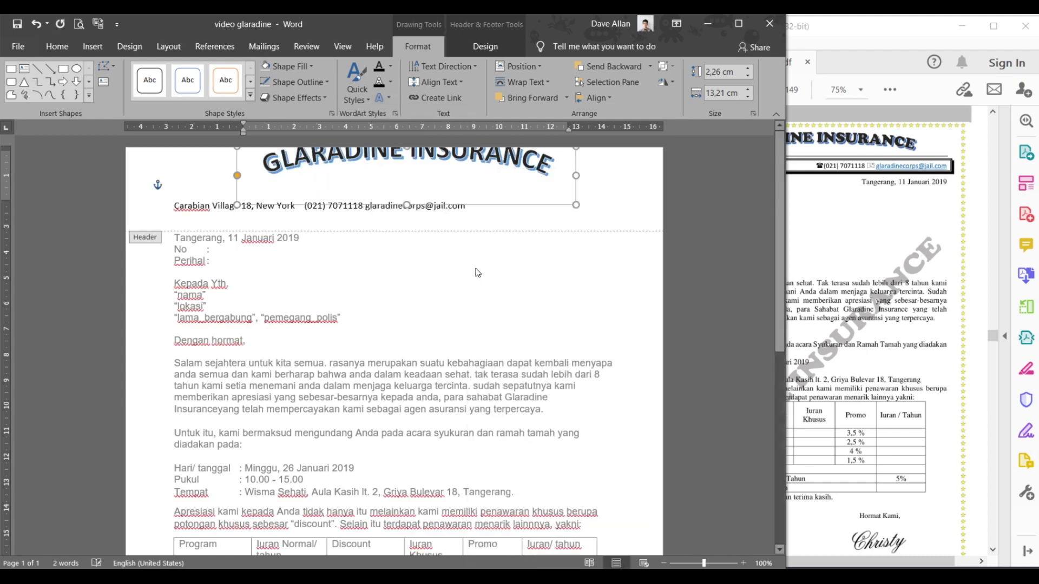
{"action": "mouse_move", "coordinate": [405, 204]}
{"action": "left_mouse_down"}
{"action": "mouse_move", "coordinate": [406, 178]}
{"action": "mouse_move", "coordinate": [423, 195]}
{"action": "left_mouse_up"}
{"action": "left_click", "coordinate": [476, 219]}
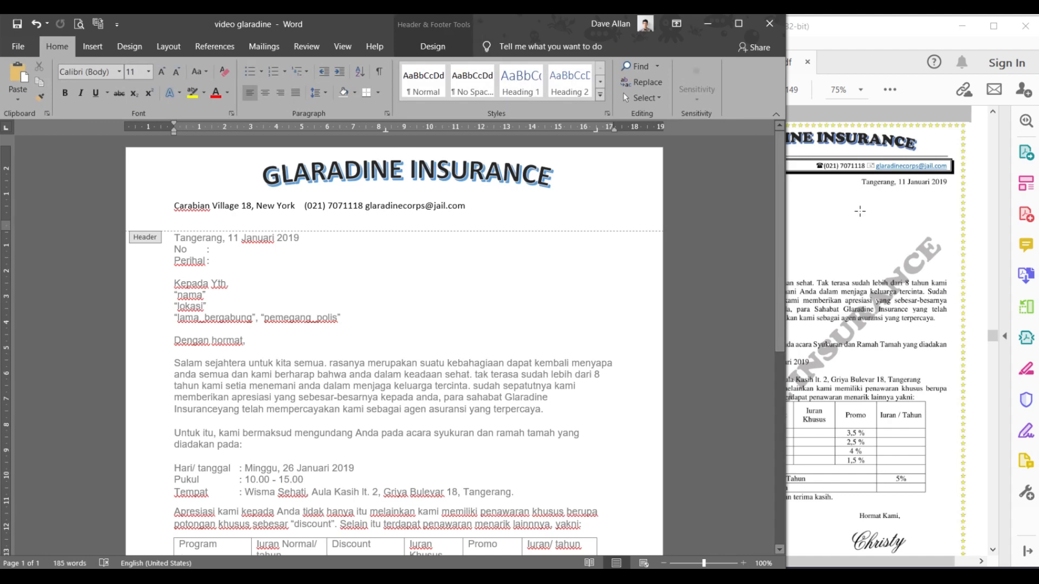
- Resize the Word window so it sits beside the reference PDF
{"action": "left_click", "coordinate": [858, 211]}
{"action": "left_click", "coordinate": [438, 224]}
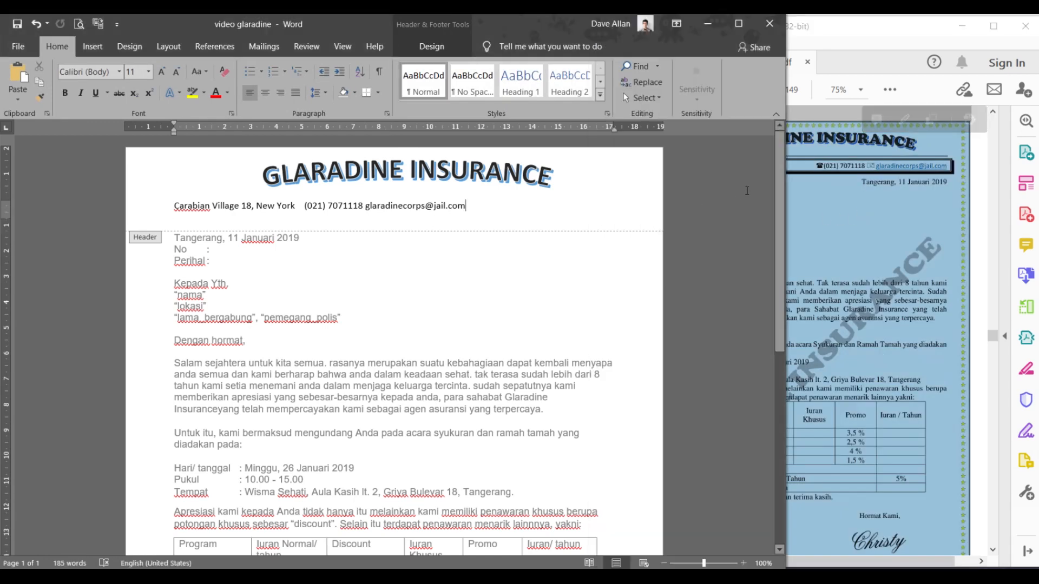
{"action": "left_click", "coordinate": [820, 193]}
{"action": "left_click", "coordinate": [373, 30]}
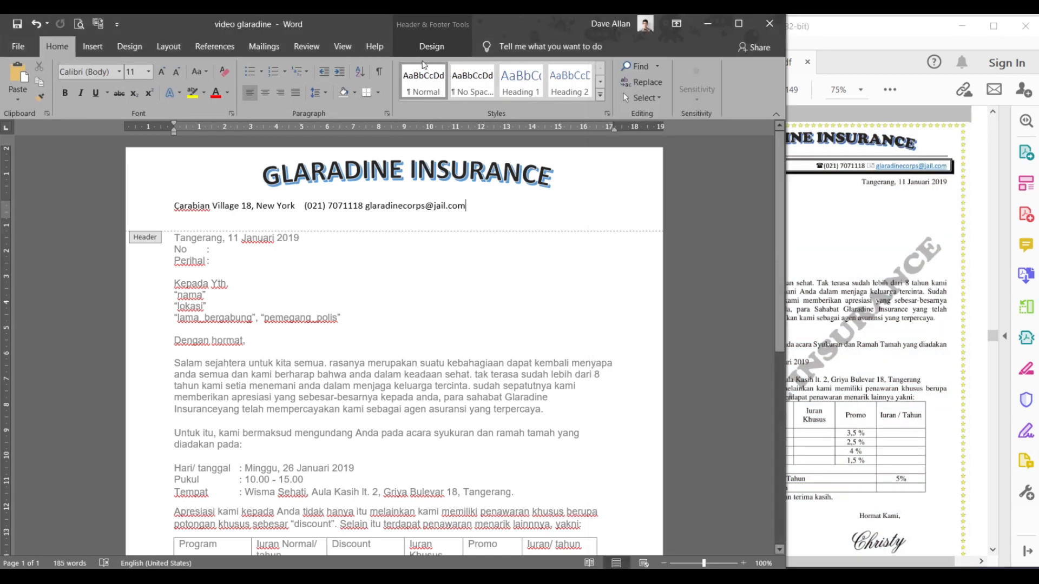
{"action": "left_click_drag", "start_coordinate": [789, 165], "coordinate": [595, 183]}
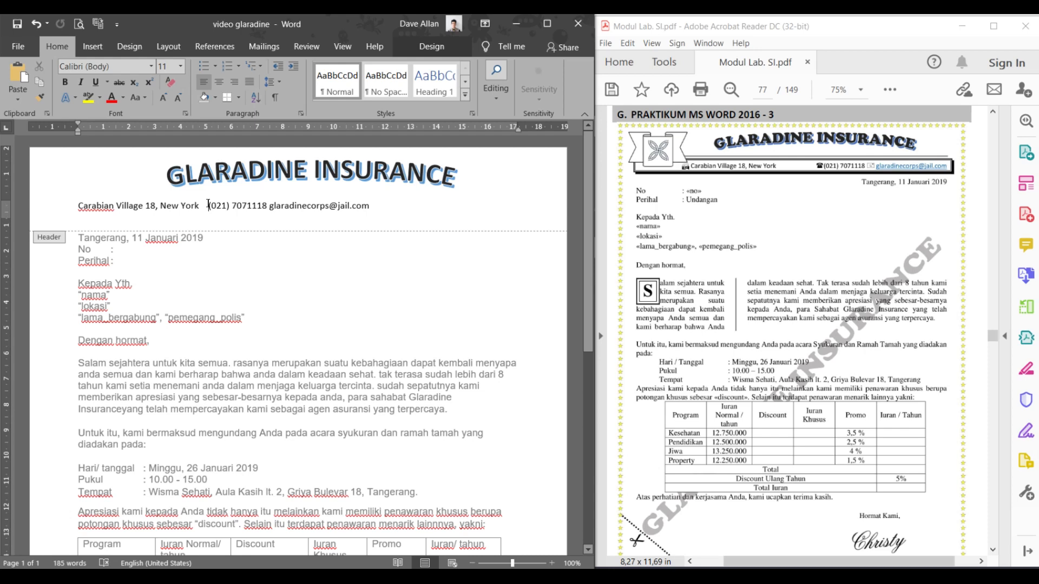
- Tab the phone number and e-mail to the right of the header address line
{"action": "key", "text": "Tab"}
{"action": "key", "text": "Tab"}
{"action": "key", "text": "Tab"}
{"action": "key", "text": "Tab"}
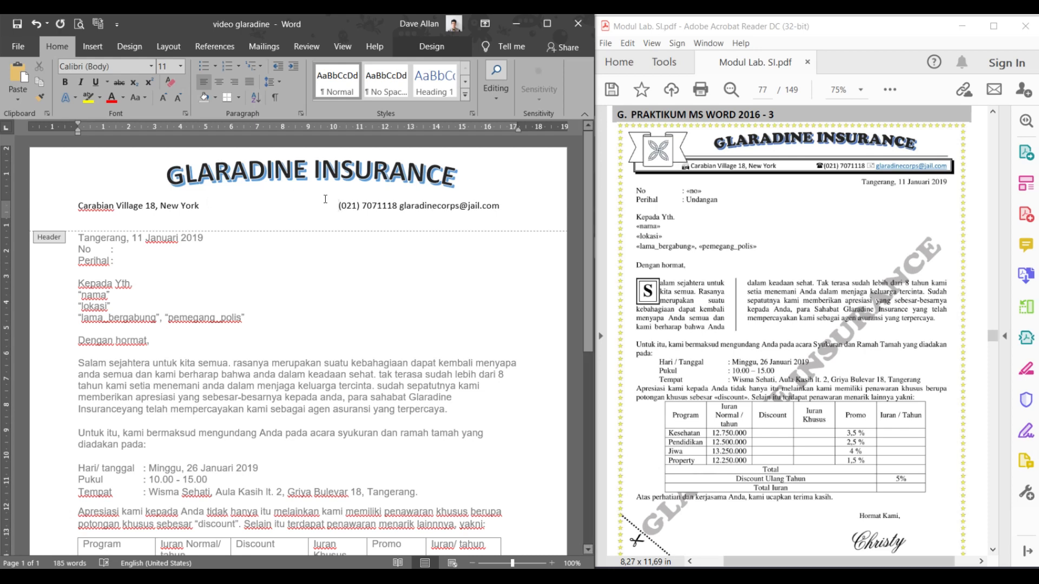
{"action": "key", "text": "Tab"}
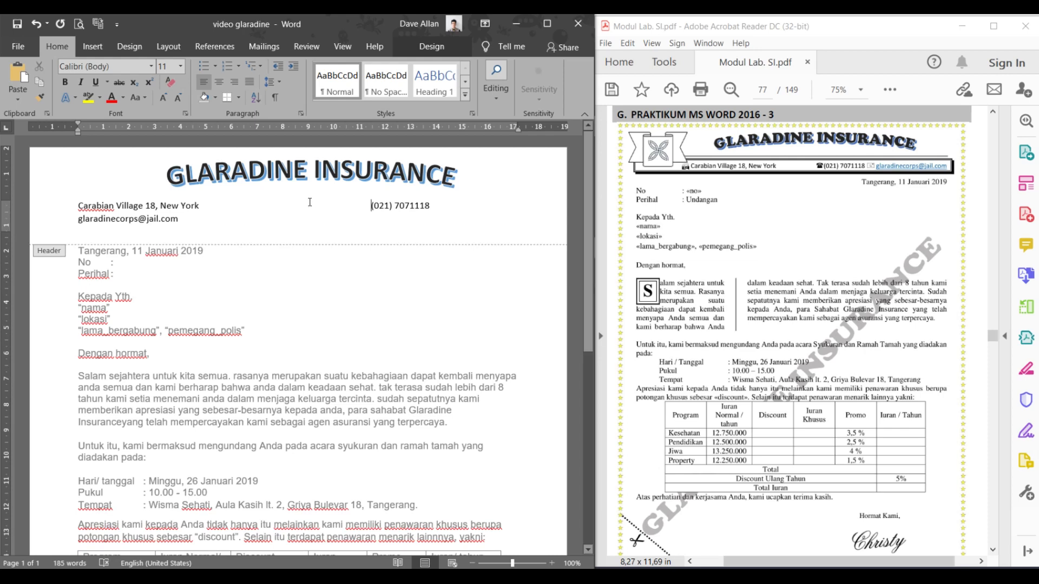
{"action": "key", "text": "BackSpace"}
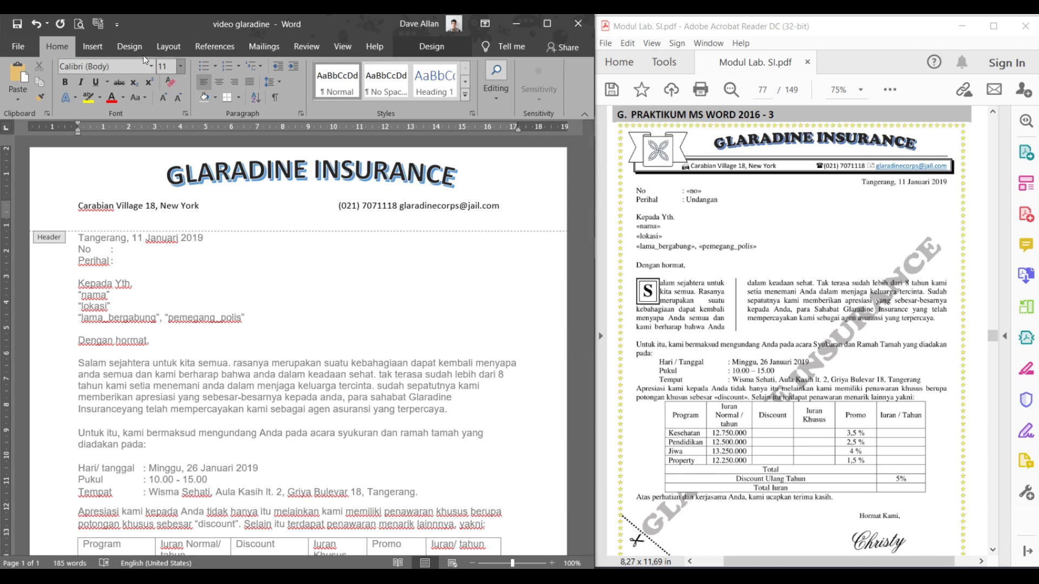
- Open the full Symbol dialog through Insert's Symbol > More Symbols
{"action": "left_click", "coordinate": [101, 48]}
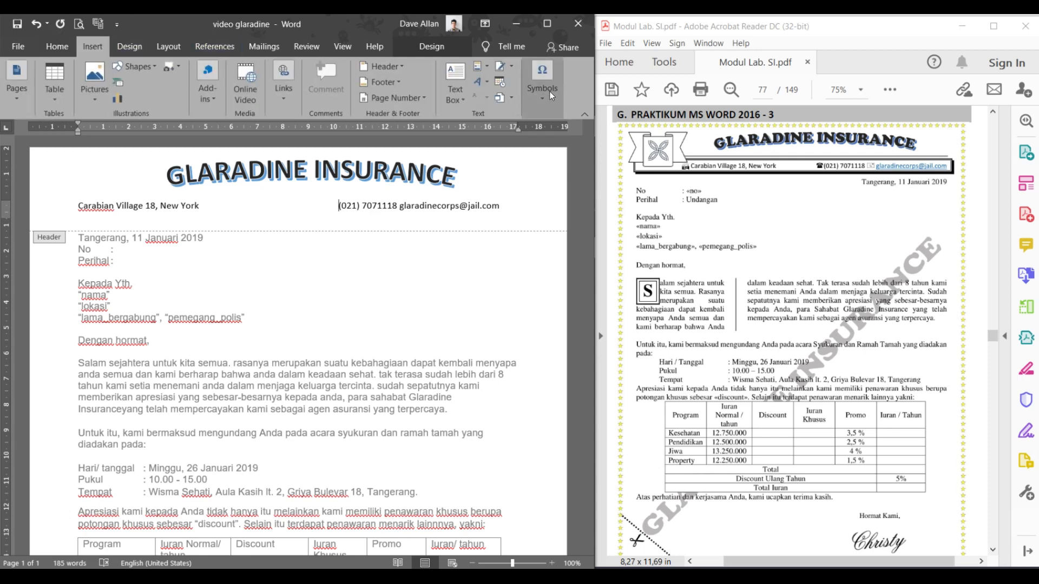
{"action": "left_click", "coordinate": [550, 92]}
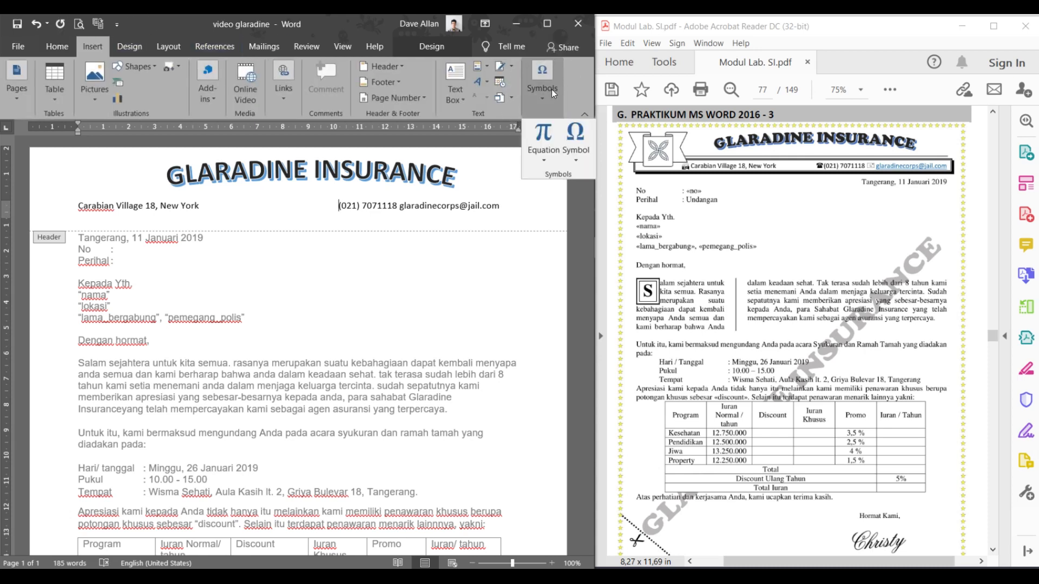
{"action": "left_click", "coordinate": [573, 135]}
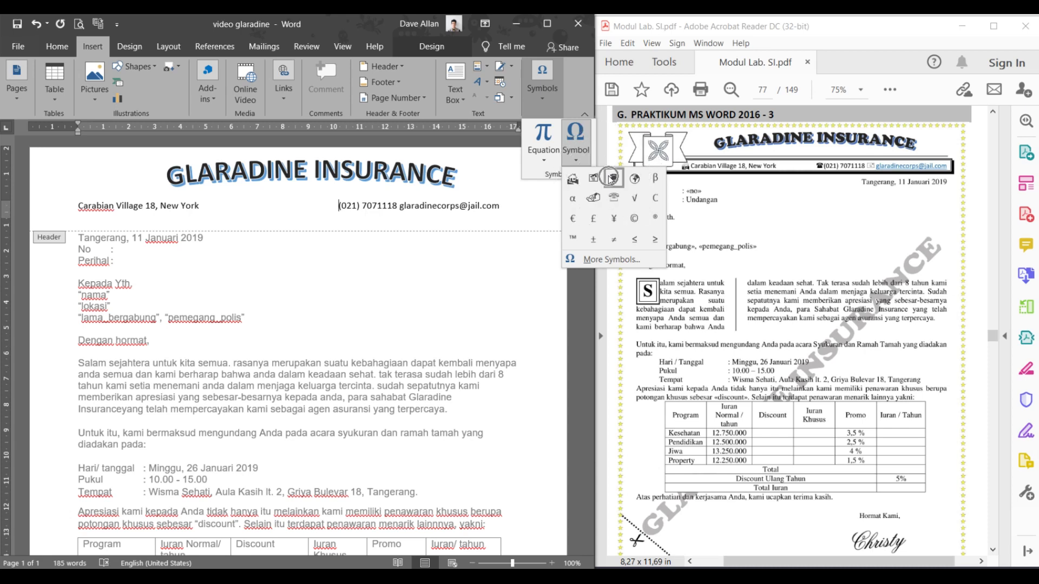
{"action": "left_click", "coordinate": [593, 260]}
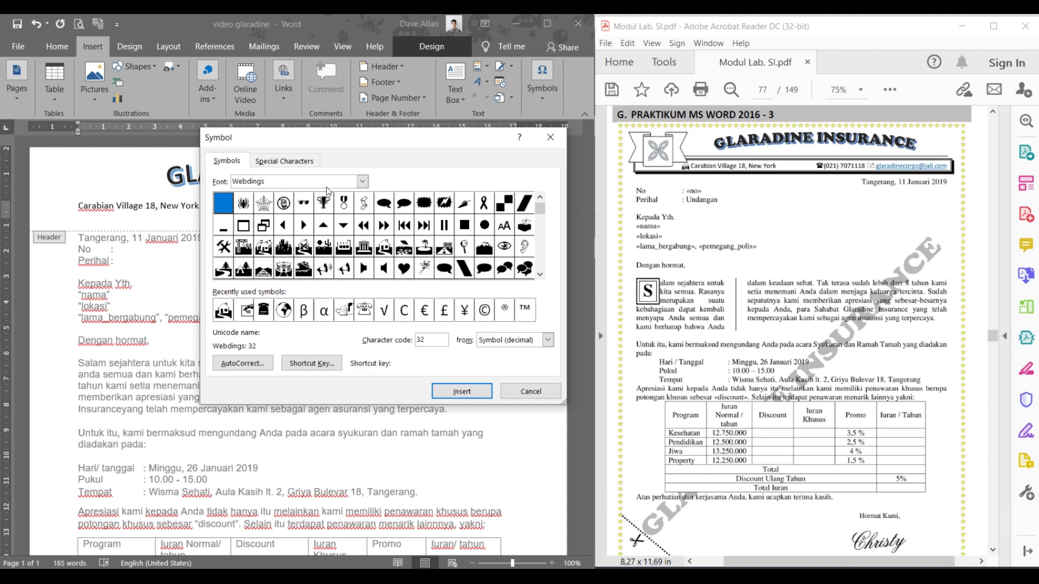
- Switch the symbol font to Webdings and insert the telephone symbol (code 201)
{"action": "left_click", "coordinate": [363, 182]}
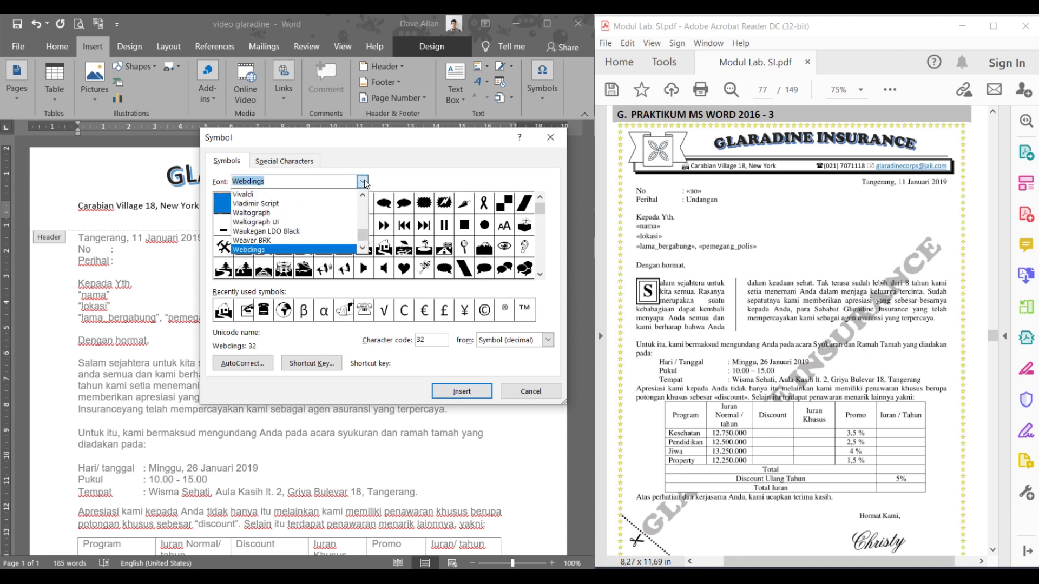
{"action": "scroll", "coordinate": [327, 235], "scroll_direction": "down", "scroll_amount": 2}
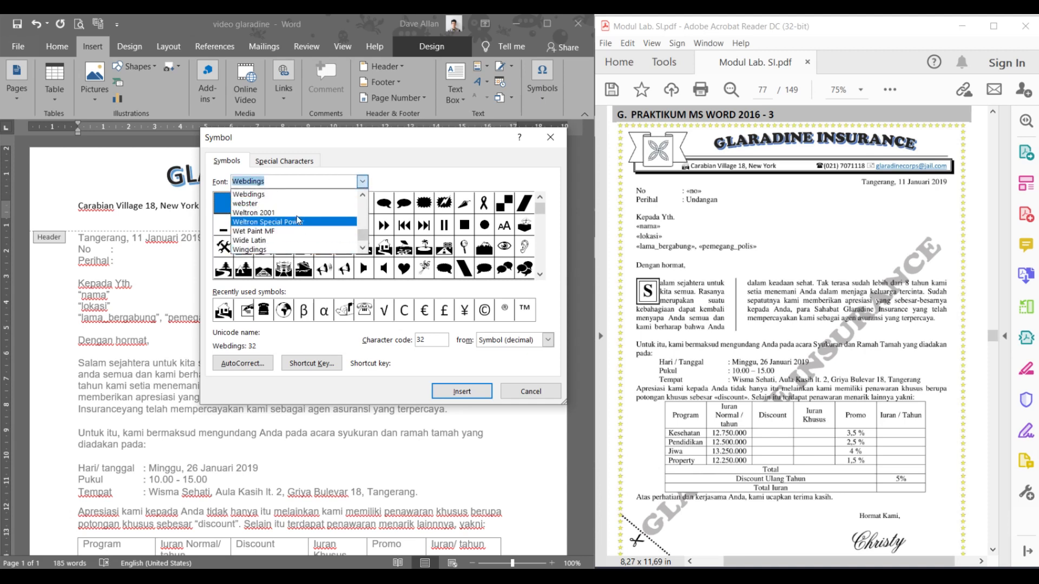
{"action": "left_click", "coordinate": [277, 195]}
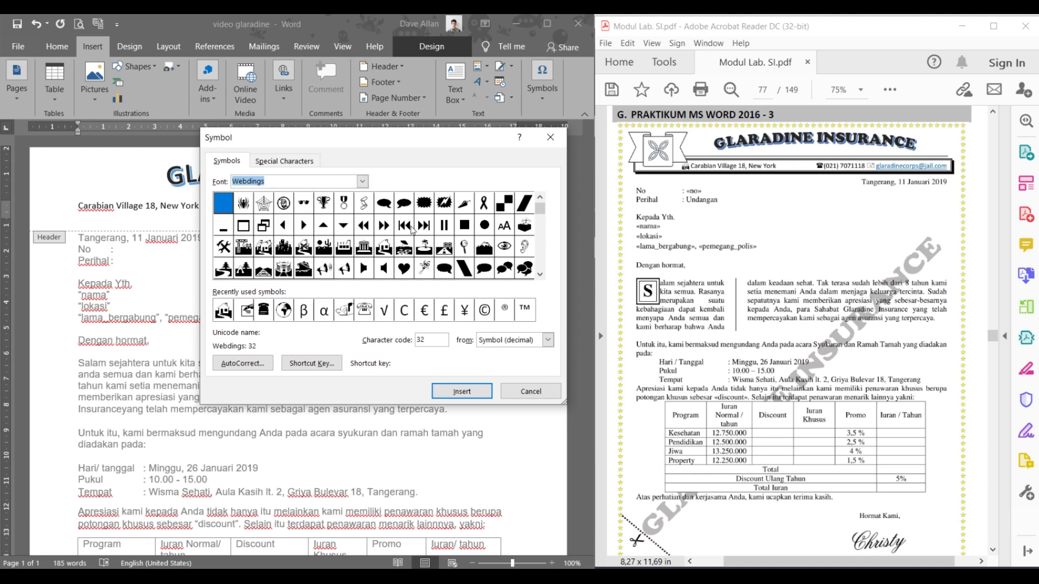
{"action": "left_click", "coordinate": [541, 275]}
{"action": "left_click", "coordinate": [540, 275]}
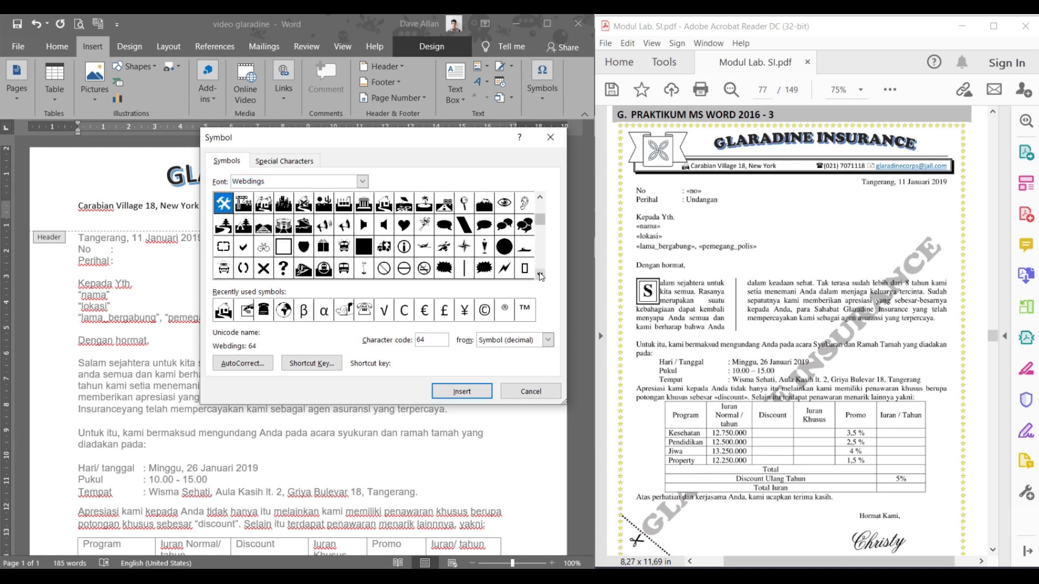
{"action": "left_click", "coordinate": [541, 276]}
{"action": "left_click", "coordinate": [540, 276]}
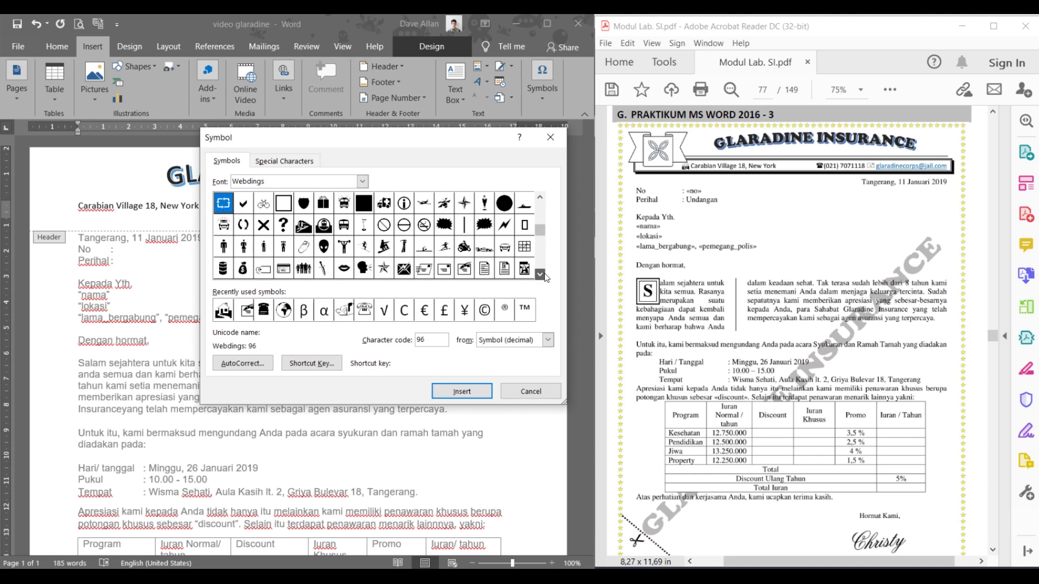
{"action": "left_click", "coordinate": [540, 275]}
{"action": "left_click", "coordinate": [540, 275]}
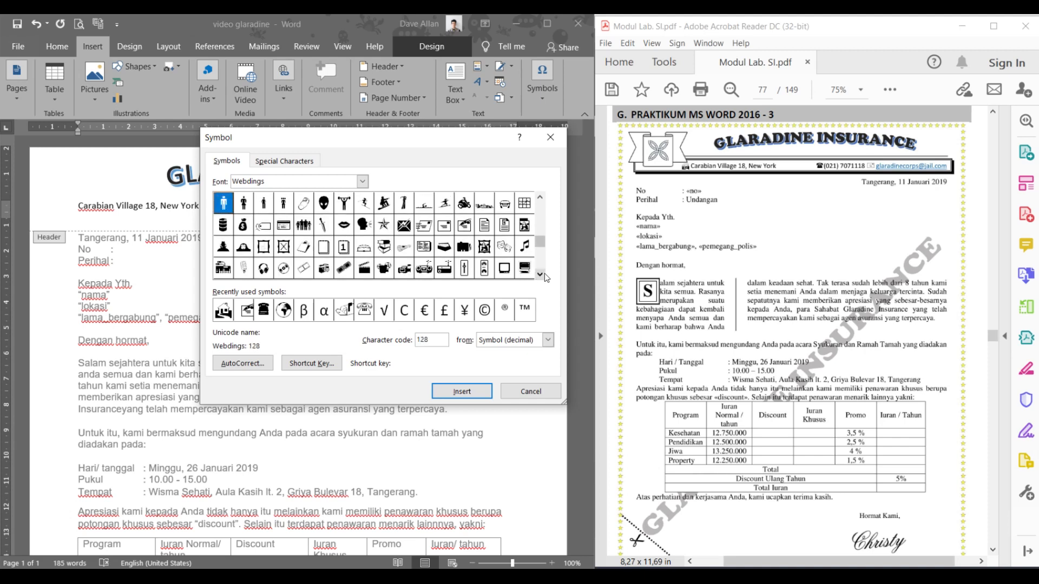
{"action": "left_click", "coordinate": [542, 275]}
{"action": "left_click", "coordinate": [543, 274]}
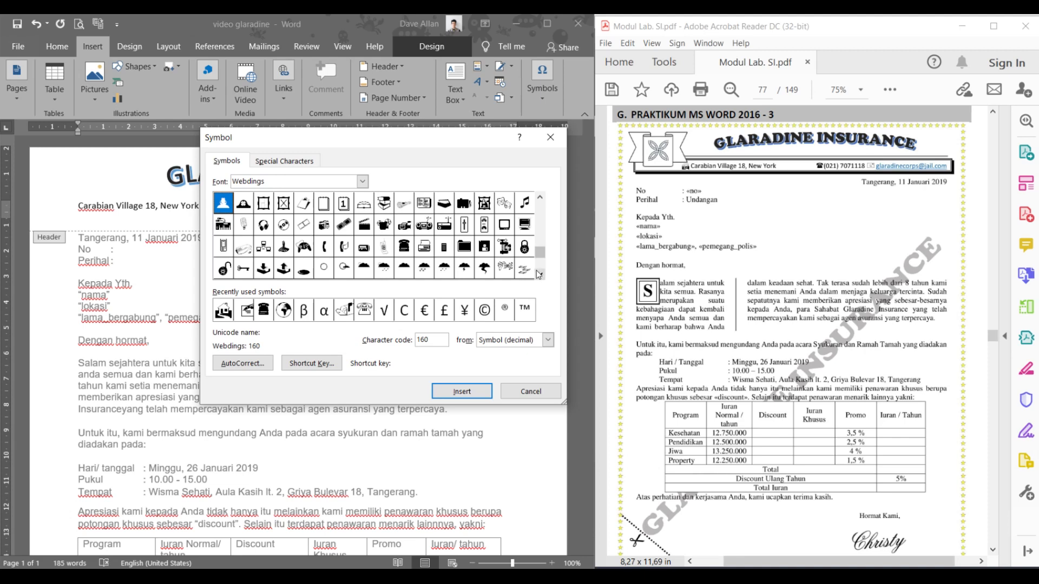
{"action": "left_click", "coordinate": [405, 247]}
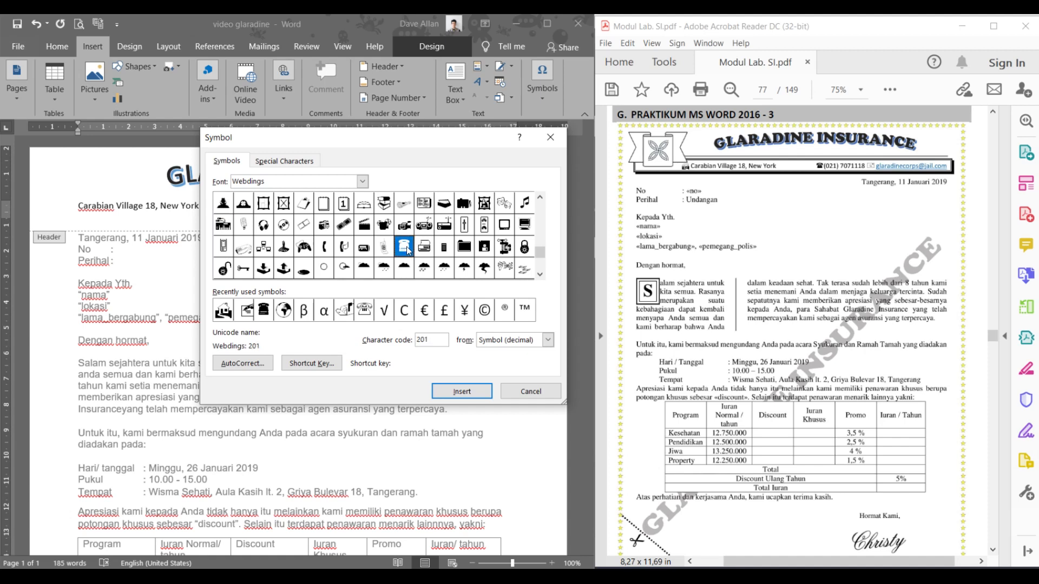
{"action": "left_click", "coordinate": [443, 387]}
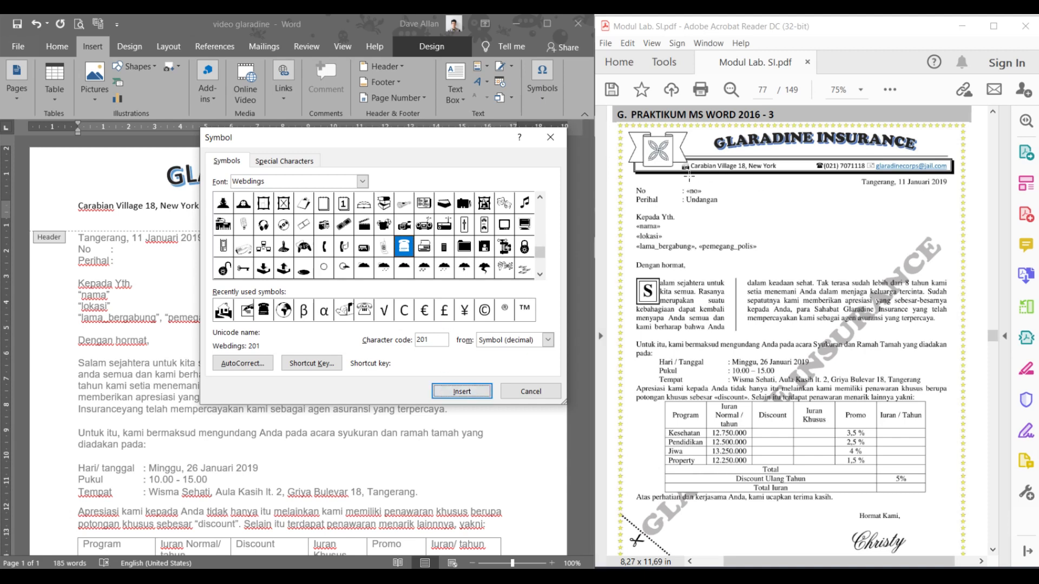
- Check the reference header icons, then insert the Webdings house symbol (code 66)
{"action": "left_click", "coordinate": [707, 188]}
{"action": "scroll", "coordinate": [724, 213], "scroll_direction": "up", "scroll_amount": 5}
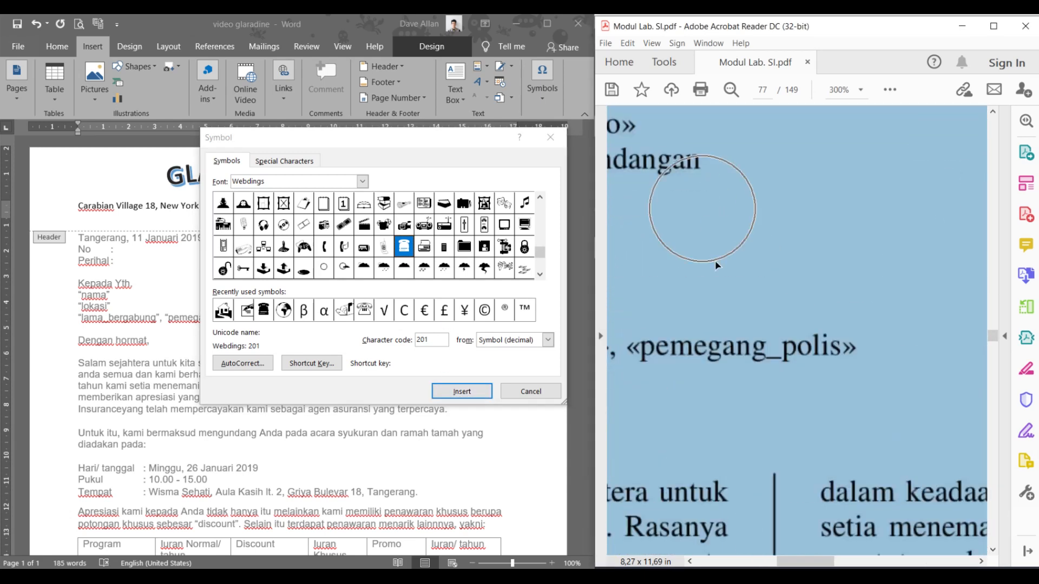
{"action": "scroll", "coordinate": [709, 265], "scroll_direction": "left", "scroll_amount": 3}
{"action": "scroll", "coordinate": [700, 271], "scroll_direction": "up", "scroll_amount": 5}
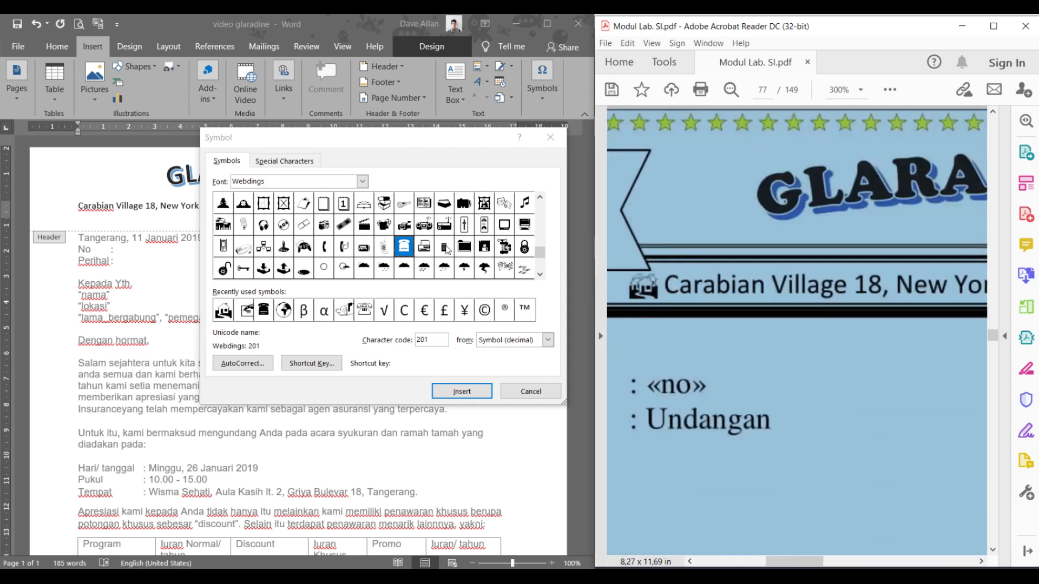
{"action": "left_click", "coordinate": [342, 245]}
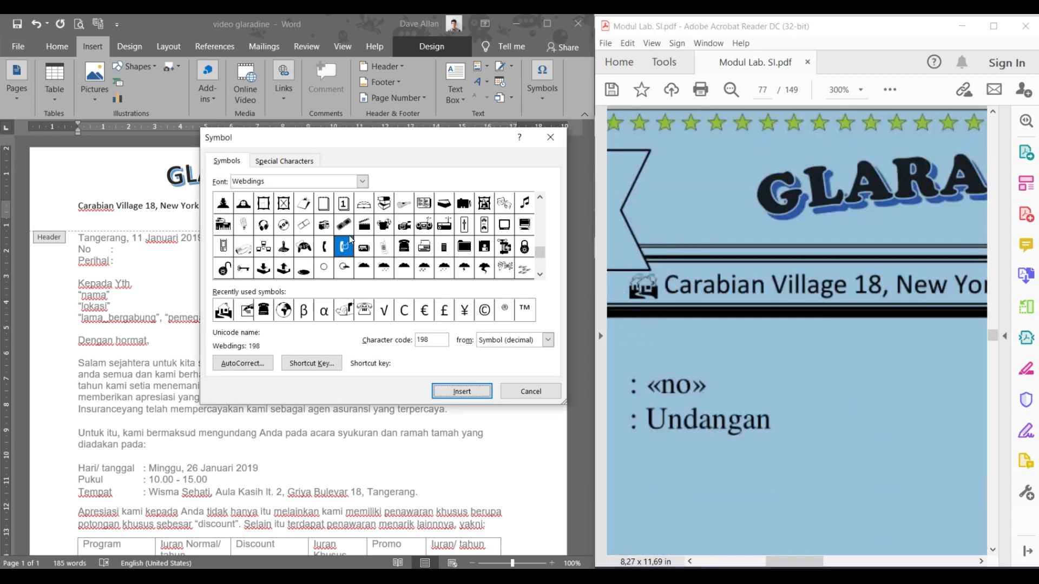
{"action": "left_click", "coordinate": [539, 198]}
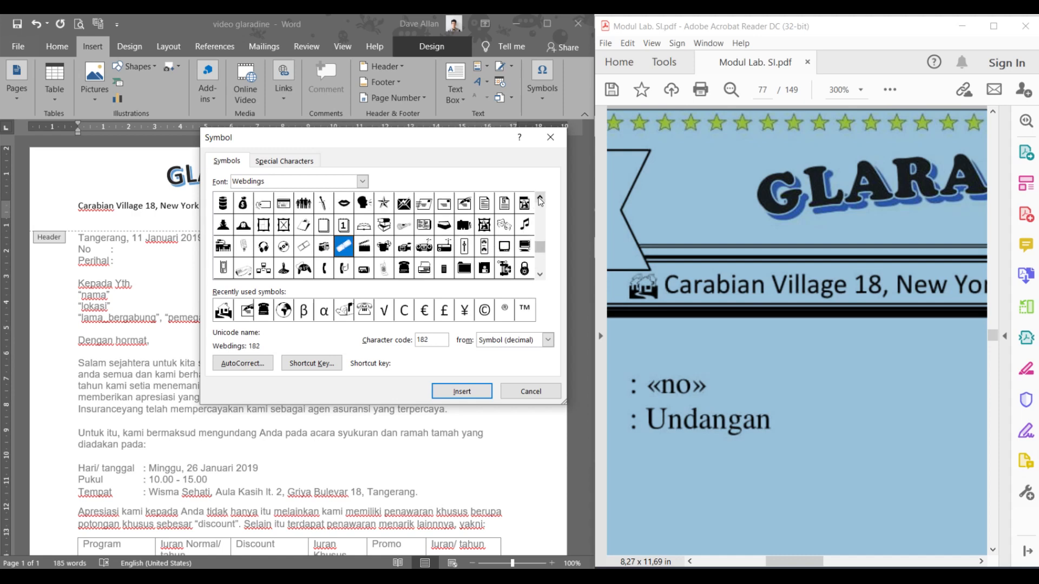
{"action": "left_click", "coordinate": [539, 200]}
{"action": "left_click", "coordinate": [540, 200]}
{"action": "left_click", "coordinate": [540, 200]}
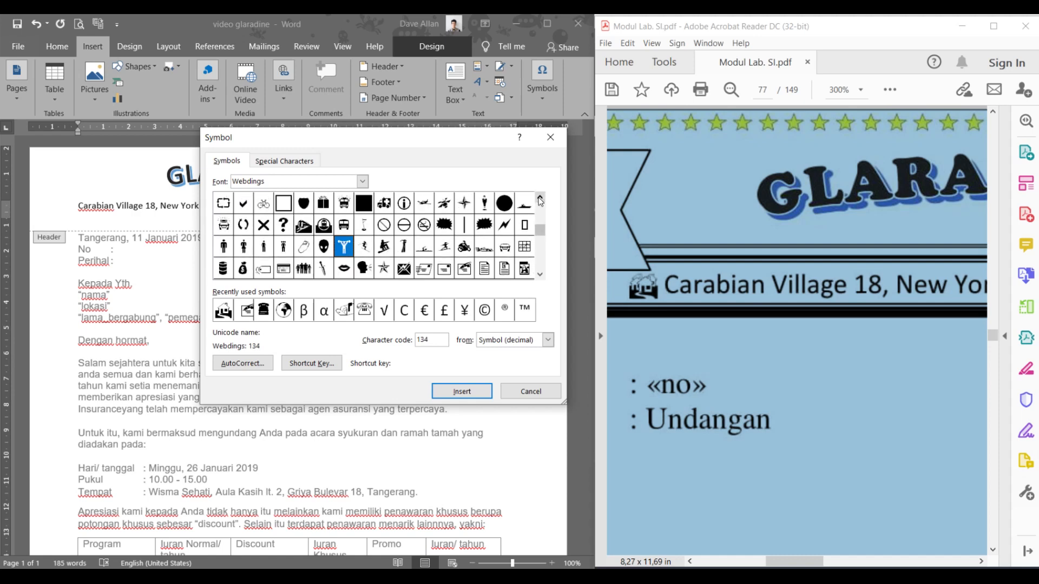
{"action": "left_click", "coordinate": [540, 199]}
{"action": "left_click", "coordinate": [540, 199]}
{"action": "left_click", "coordinate": [540, 200]}
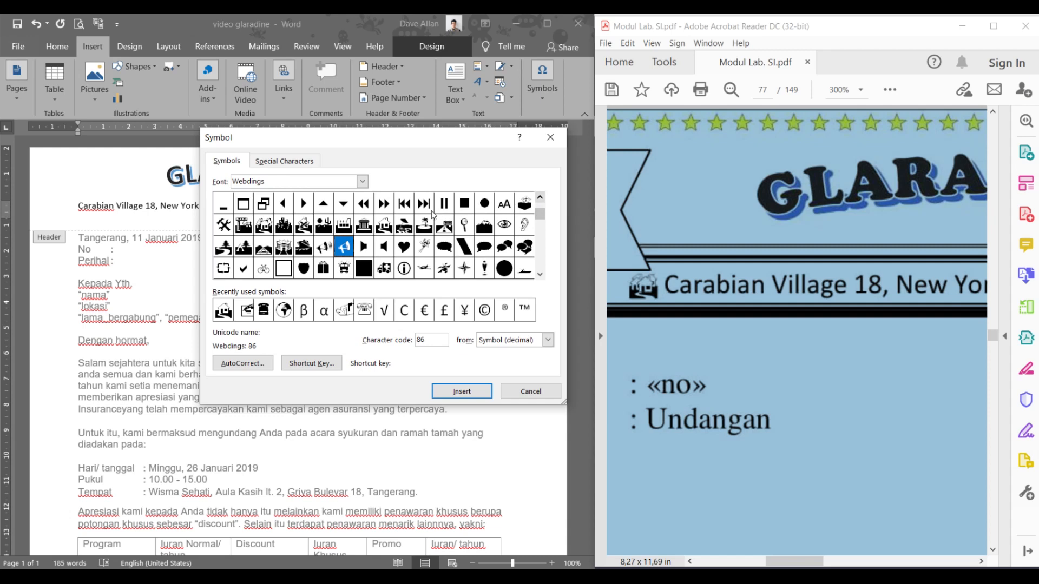
{"action": "left_click", "coordinate": [270, 227]}
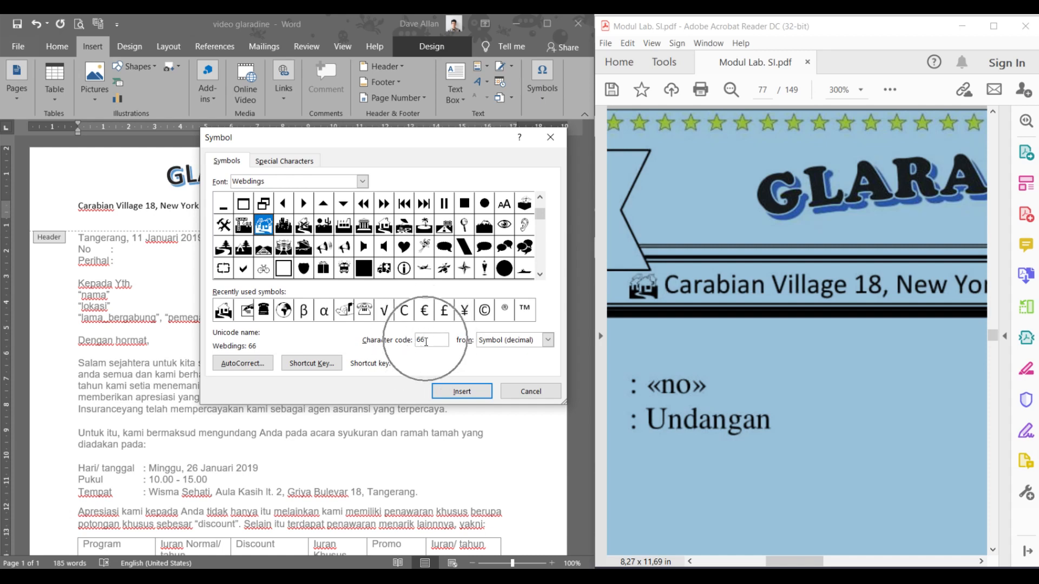
{"action": "left_click", "coordinate": [444, 392]}
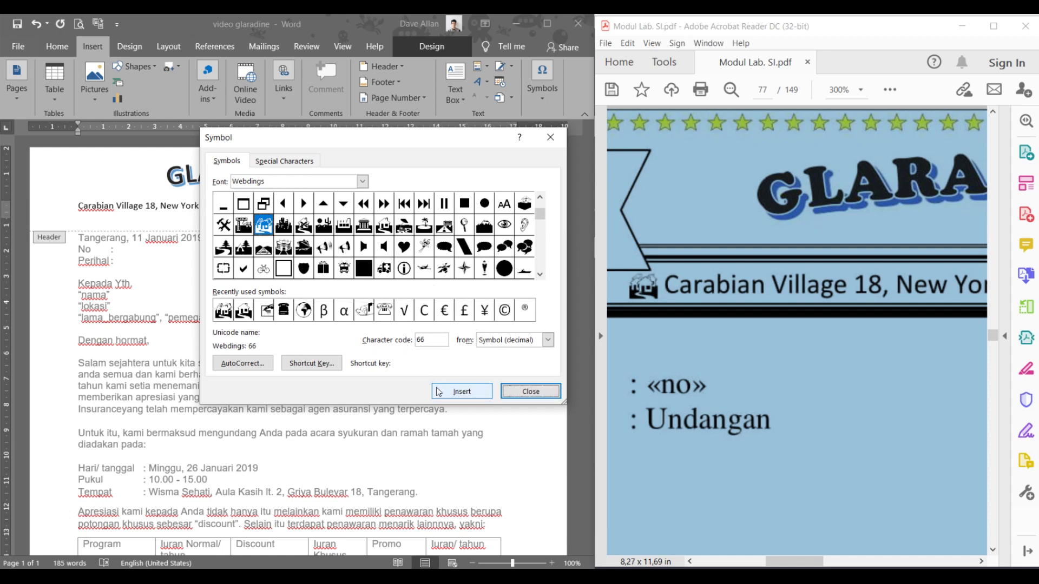
- Insert the Webdings envelope symbol (code 155) and close the Symbol dialog
{"action": "left_click", "coordinate": [636, 344]}
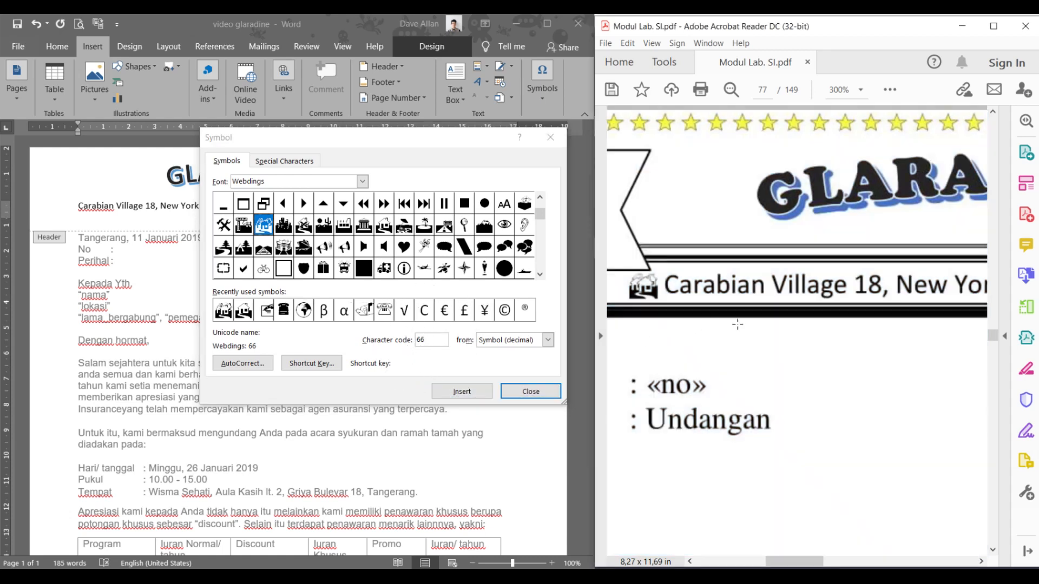
{"action": "left_click_drag", "start_coordinate": [805, 562], "coordinate": [904, 560]}
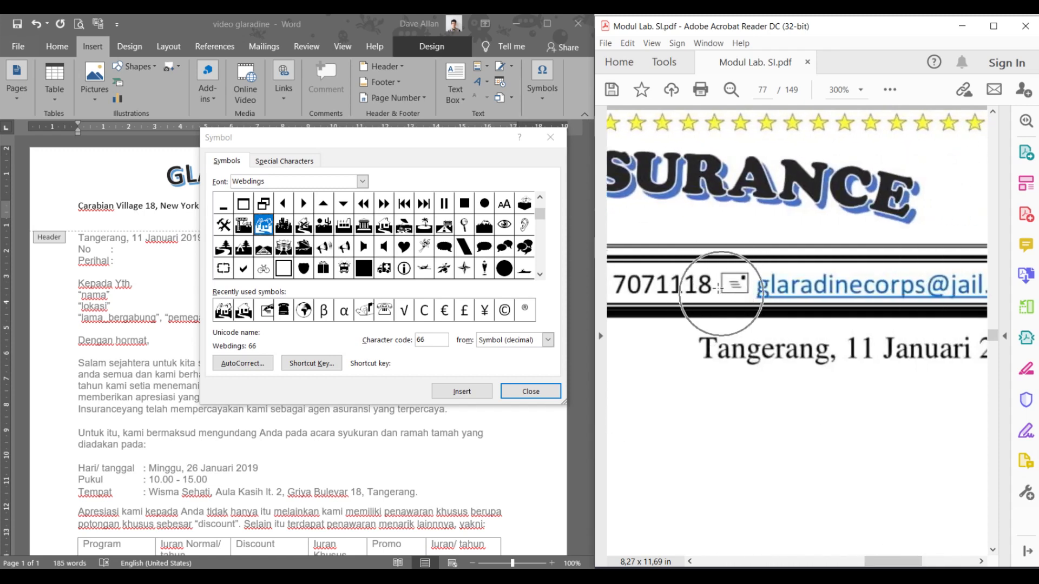
{"action": "left_click", "coordinate": [542, 275]}
{"action": "left_click", "coordinate": [541, 275]}
{"action": "left_click", "coordinate": [542, 276]}
{"action": "left_click", "coordinate": [541, 277]}
{"action": "left_click", "coordinate": [444, 247]}
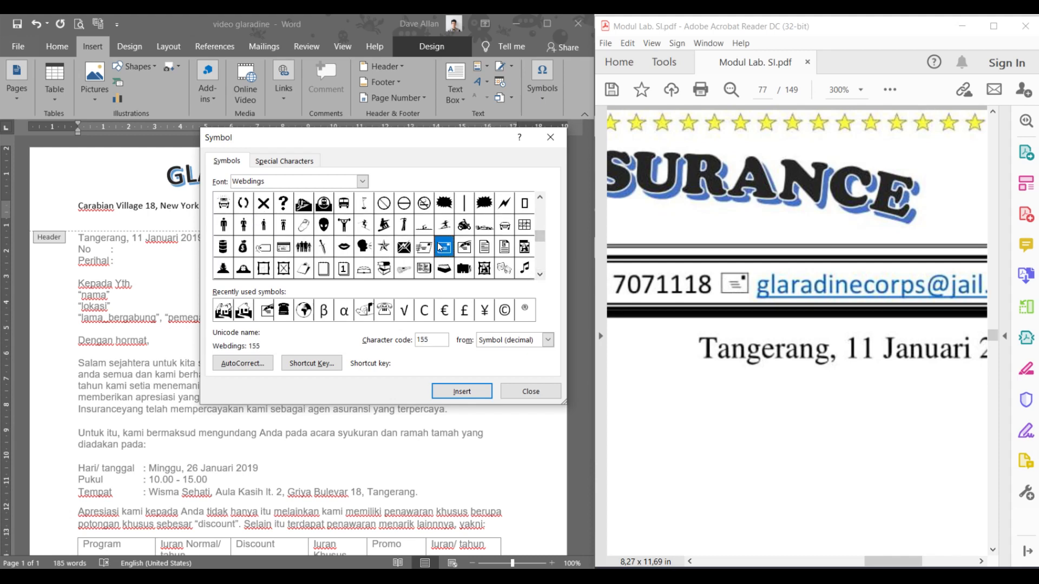
{"action": "left_click", "coordinate": [464, 392]}
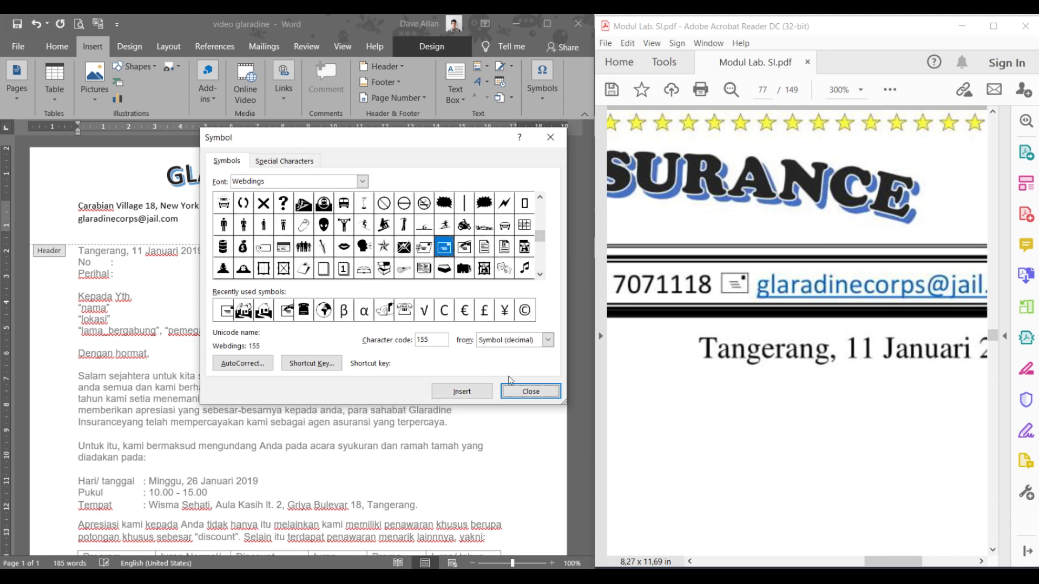
{"action": "left_click", "coordinate": [525, 392]}
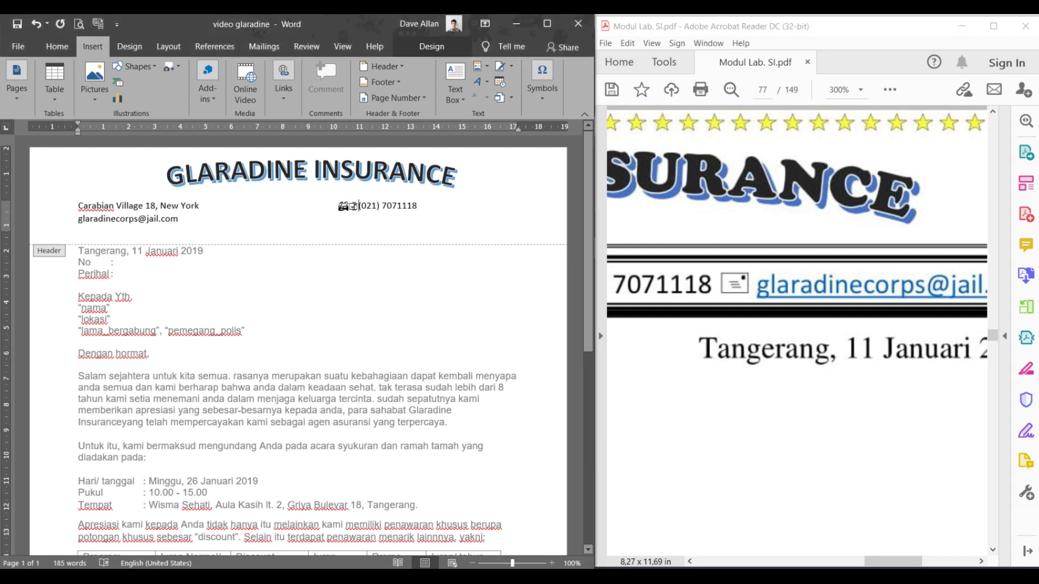
- Compare with the reference letter and add a telephone icon from the recent symbols gallery
{"action": "left_click_drag", "start_coordinate": [356, 204], "coordinate": [351, 203]}
{"action": "scroll", "coordinate": [821, 386], "scroll_direction": "down", "scroll_amount": 1}
{"action": "left_click", "coordinate": [821, 386]}
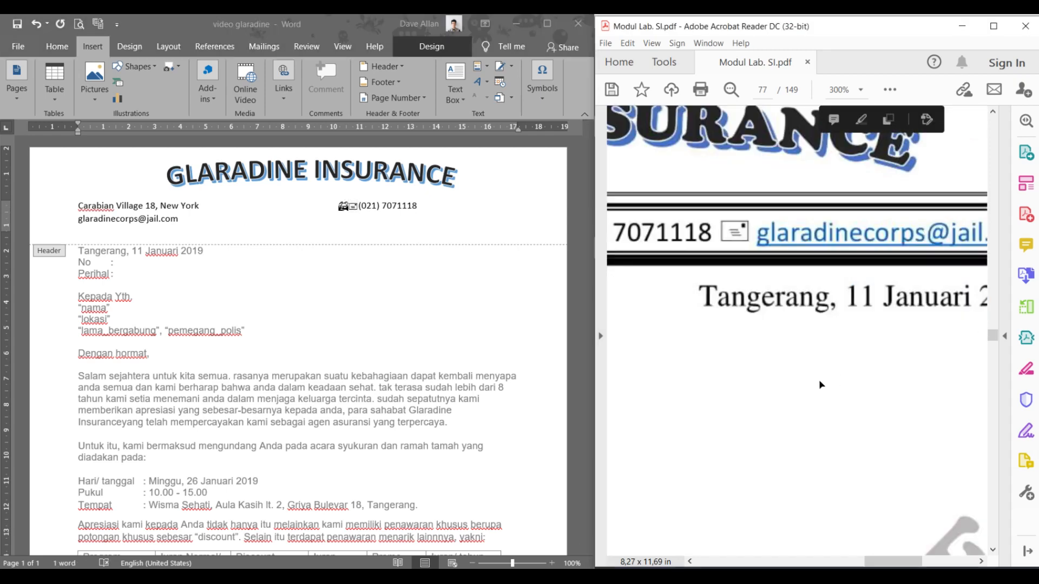
{"action": "scroll", "coordinate": [821, 386], "scroll_direction": "down", "scroll_amount": 5}
{"action": "left_click_drag", "start_coordinate": [824, 561], "coordinate": [792, 562]}
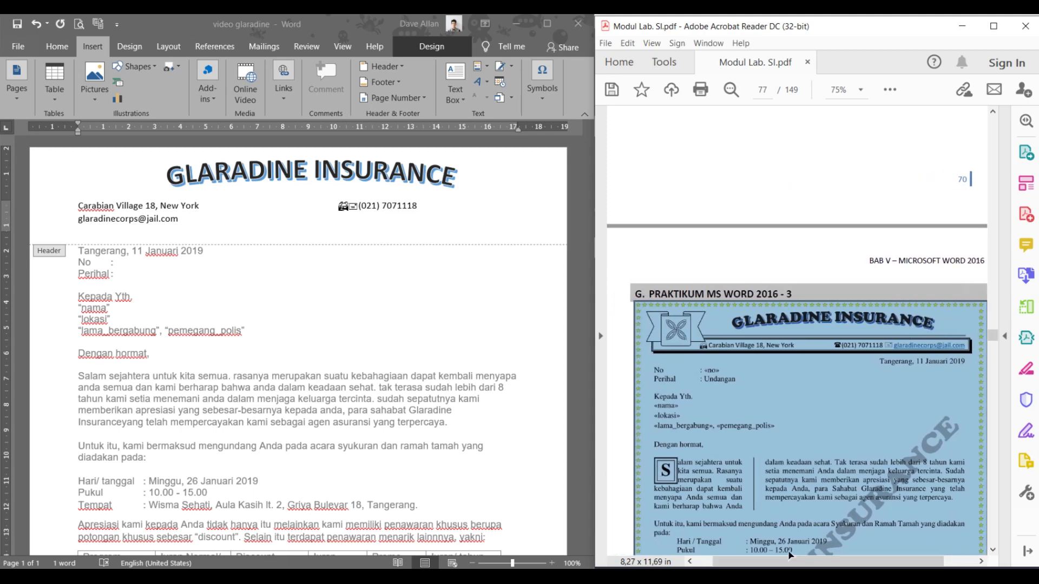
{"action": "scroll", "coordinate": [845, 348], "scroll_direction": "up", "scroll_amount": 1}
{"action": "scroll", "coordinate": [845, 347], "scroll_direction": "down", "scroll_amount": 1}
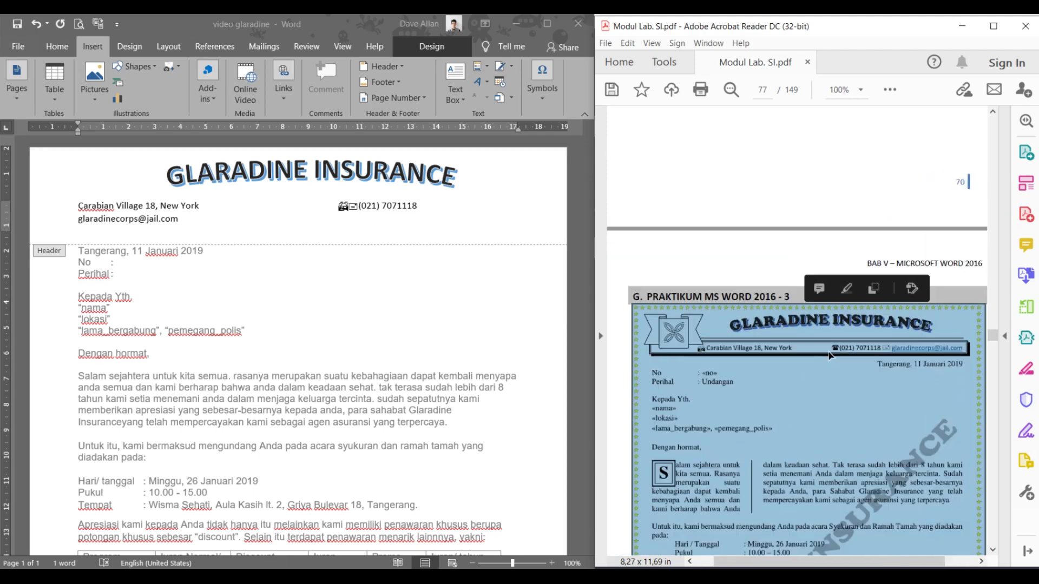
{"action": "scroll", "coordinate": [838, 250], "scroll_direction": "down", "scroll_amount": 2}
{"action": "left_click", "coordinate": [360, 208]}
{"action": "left_click", "coordinate": [328, 209]}
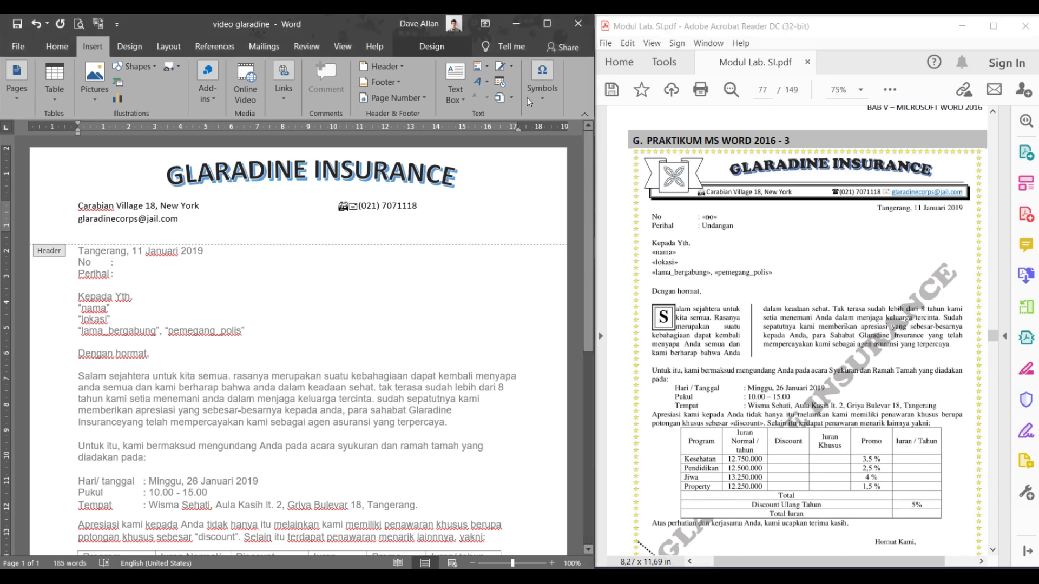
{"action": "left_click", "coordinate": [542, 81]}
{"action": "left_click", "coordinate": [576, 142]}
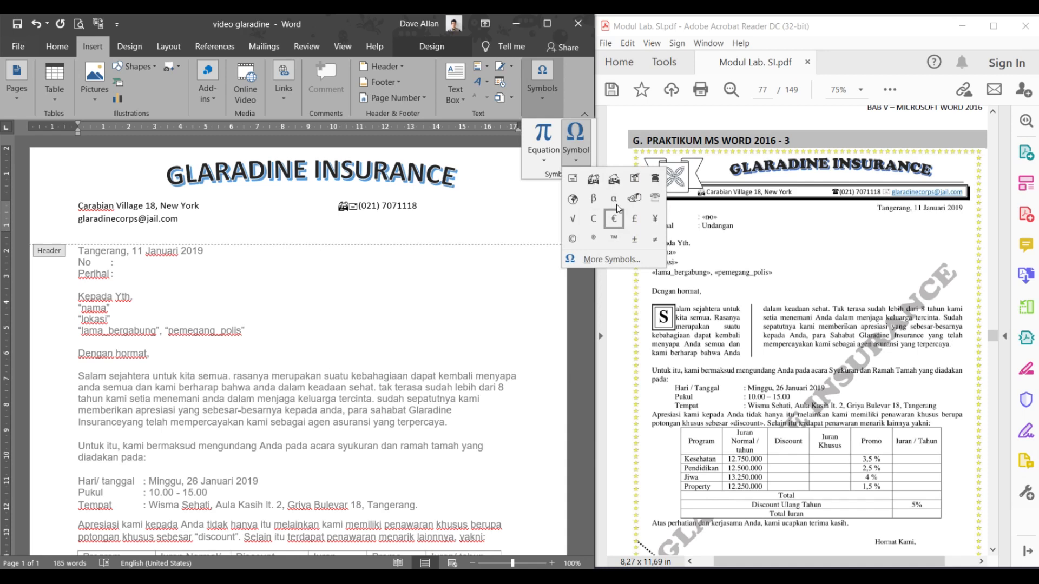
{"action": "left_click", "coordinate": [655, 178]}
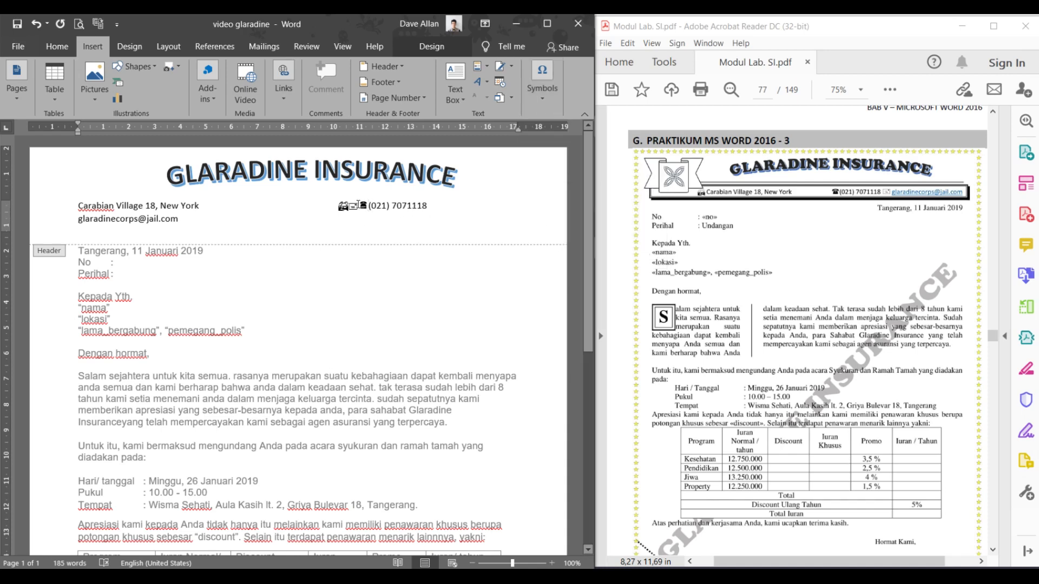
- Move the envelope before the e-mail and the other icon before the Carabian address, closing the gaps
{"action": "left_click_drag", "start_coordinate": [356, 205], "coordinate": [348, 206]}
{"action": "key", "text": "ctrl+x"}
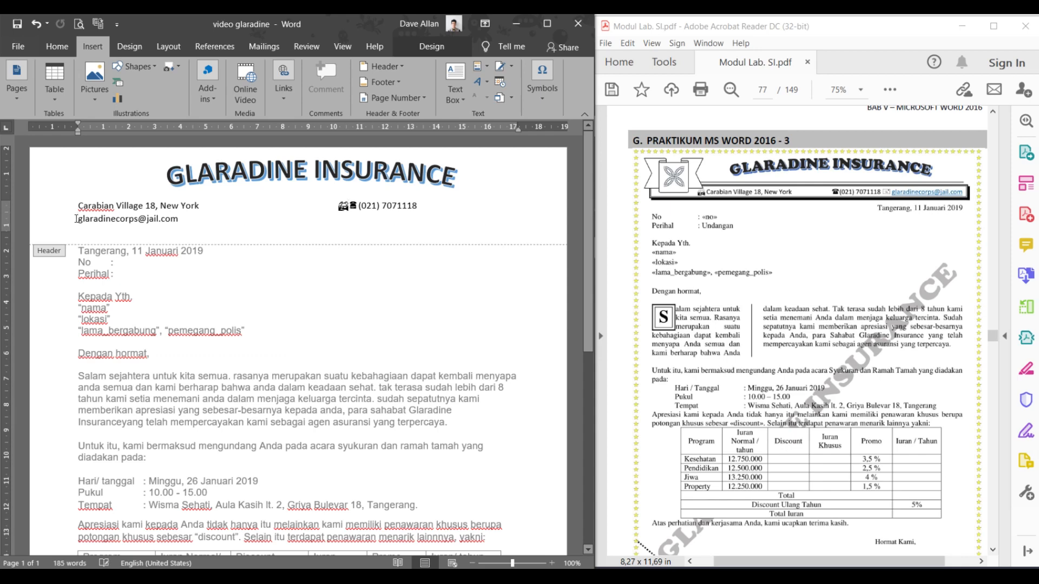
{"action": "key", "text": "ctrl+v"}
{"action": "left_click_drag", "start_coordinate": [348, 206], "coordinate": [336, 205]}
{"action": "key", "text": "Delete"}
{"action": "left_click", "coordinate": [79, 206]}
{"action": "key", "text": "ctrl+v"}
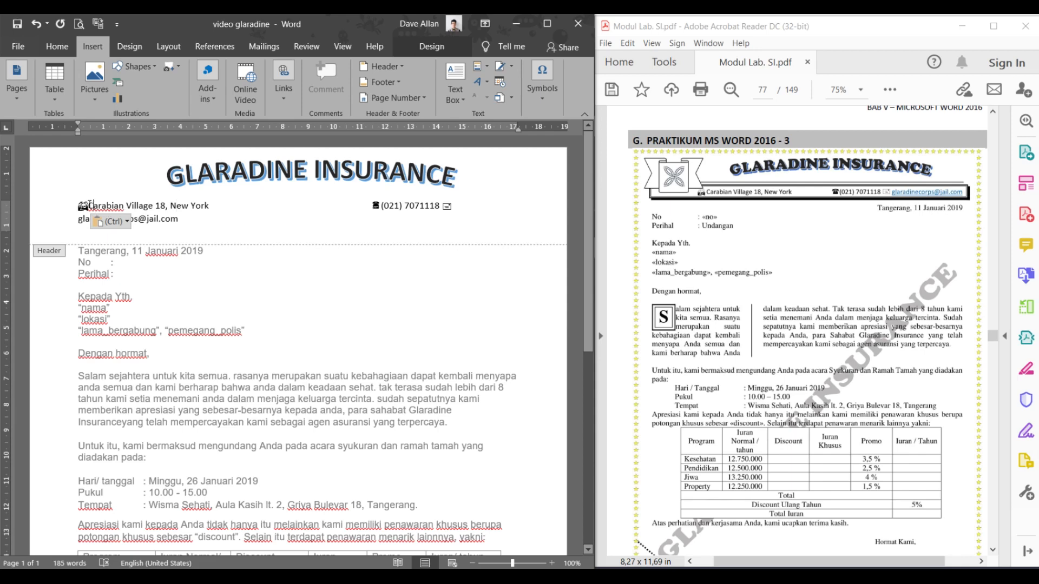
{"action": "left_click", "coordinate": [366, 206]}
{"action": "key", "text": "BackSpace"}
{"action": "key", "text": "BackSpace"}
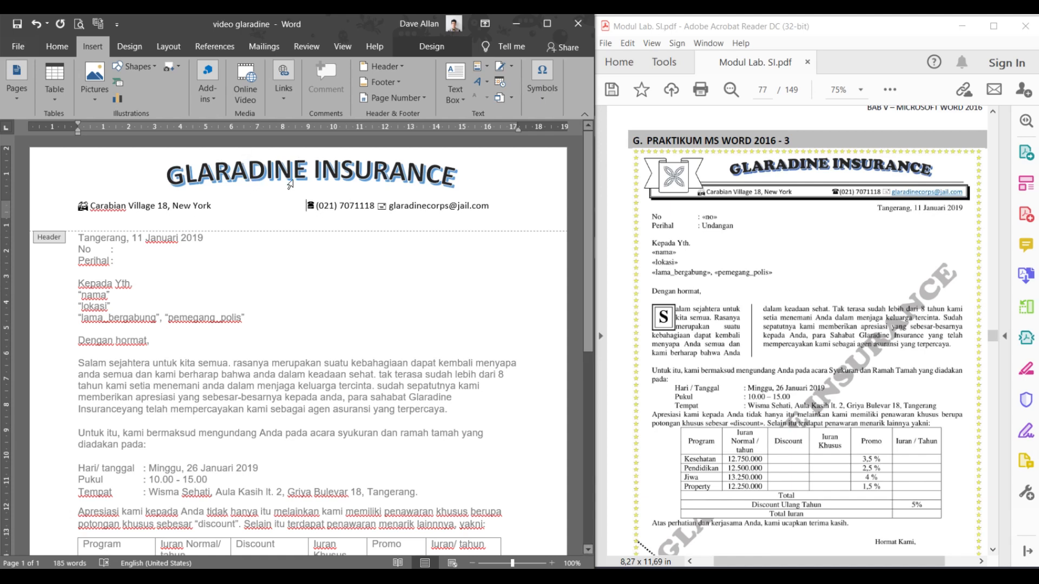
{"action": "key", "text": "ctrl"}
{"action": "key", "text": "ctrl"}
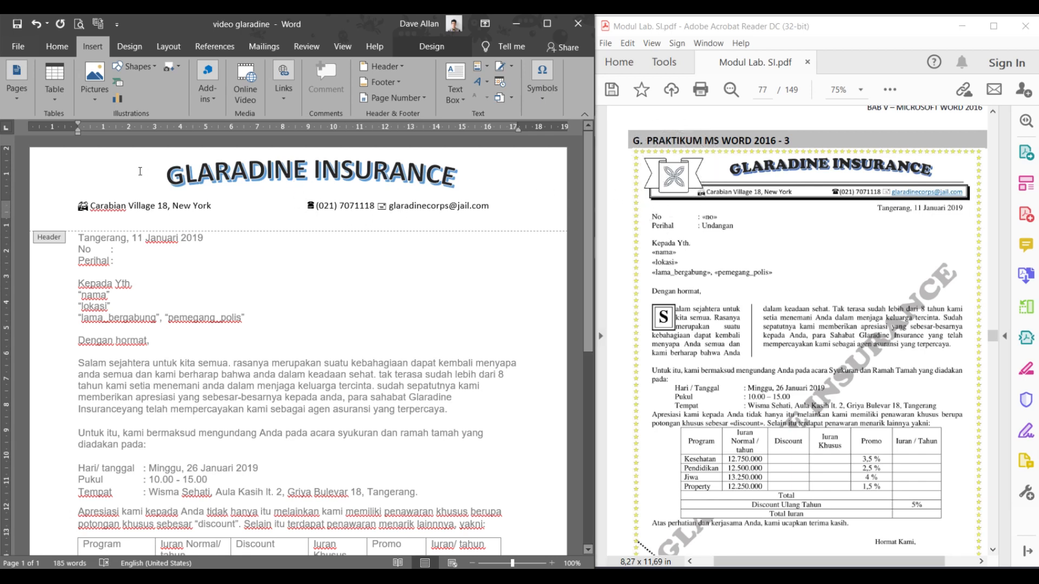
- Draw a Smiley Face shape just left of the GLARADINE INSURANCE title
{"action": "left_click", "coordinate": [47, 50]}
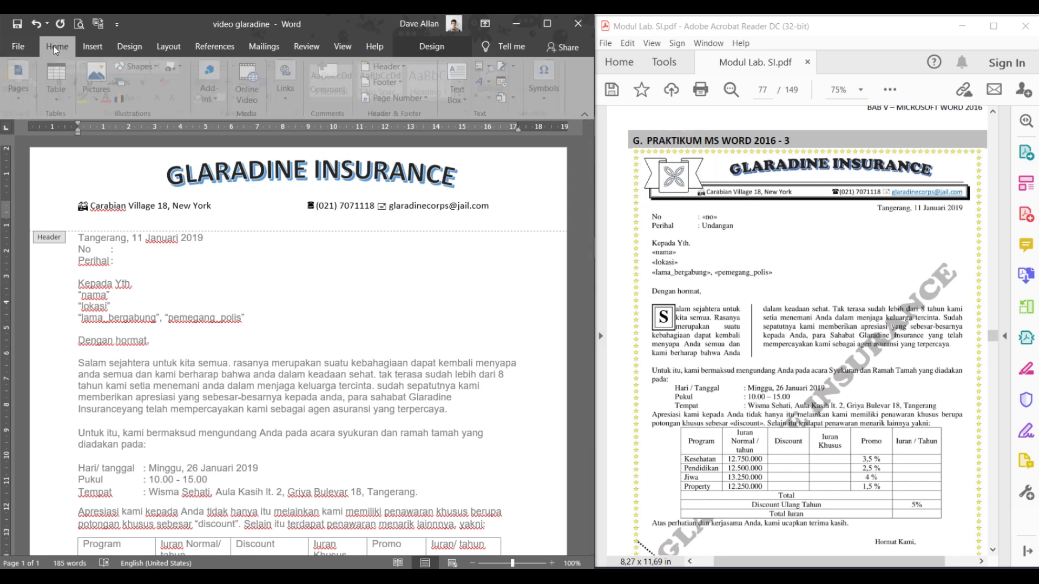
{"action": "left_click", "coordinate": [93, 47]}
{"action": "left_click", "coordinate": [137, 67]}
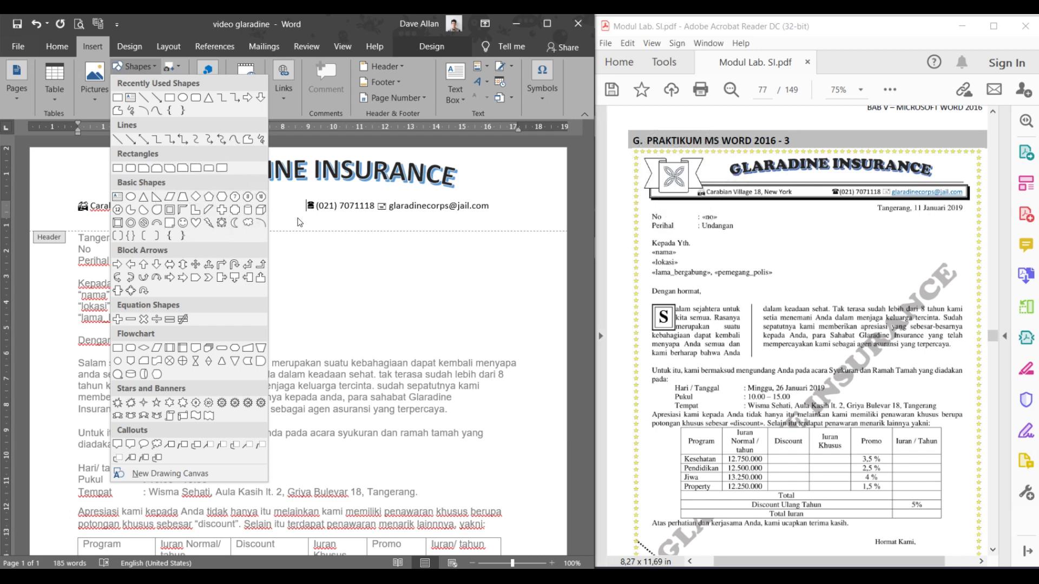
{"action": "left_click", "coordinate": [182, 222]}
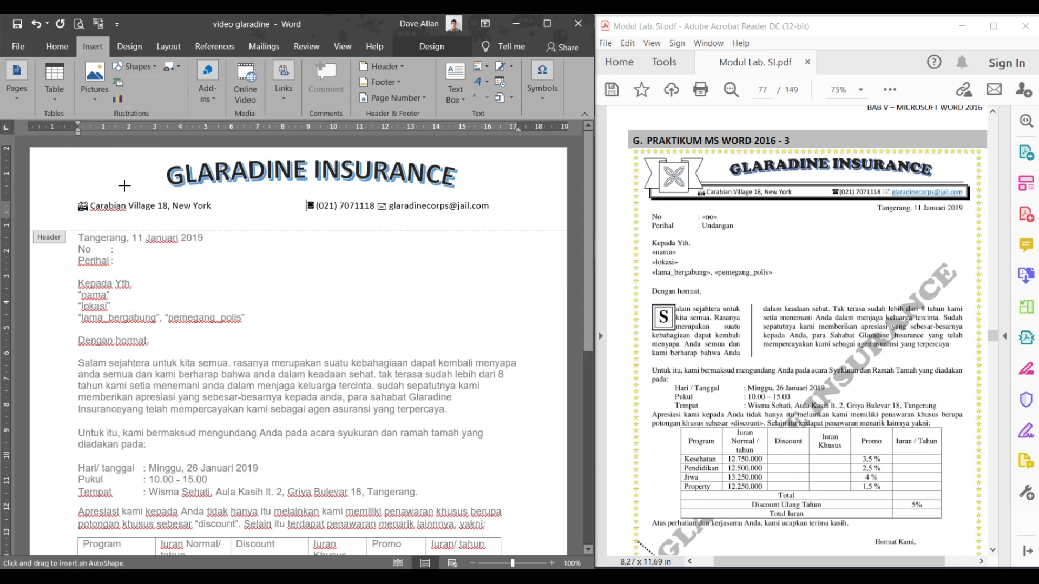
{"action": "mouse_move", "coordinate": [88, 159]}
{"action": "left_mouse_down"}
{"action": "mouse_move", "coordinate": [136, 196]}
{"action": "mouse_move", "coordinate": [133, 170]}
{"action": "mouse_move", "coordinate": [136, 191]}
{"action": "mouse_move", "coordinate": [121, 171]}
{"action": "mouse_move", "coordinate": [133, 176]}
{"action": "left_mouse_up"}
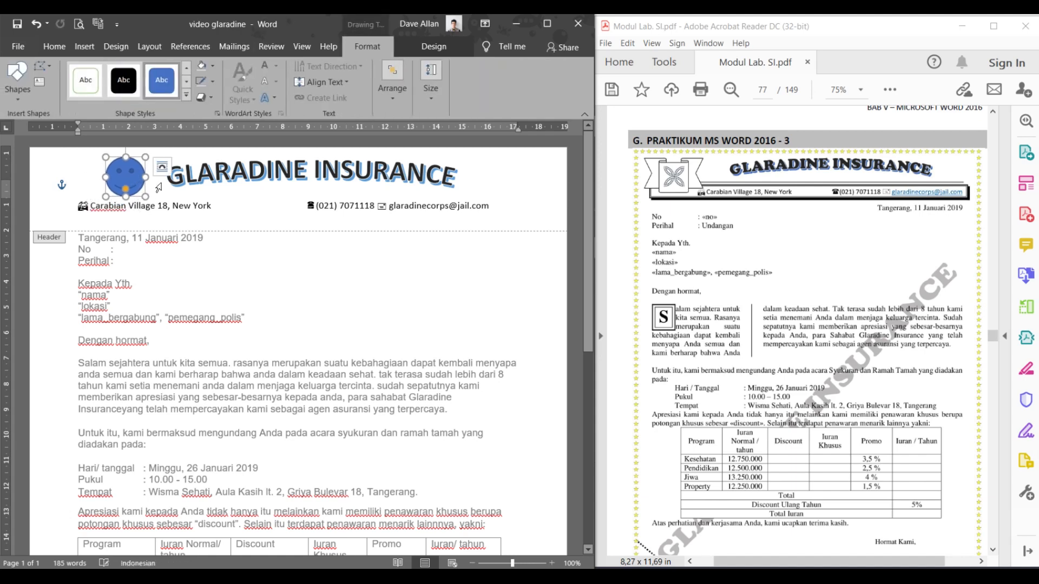
{"action": "left_click", "coordinate": [349, 206]}
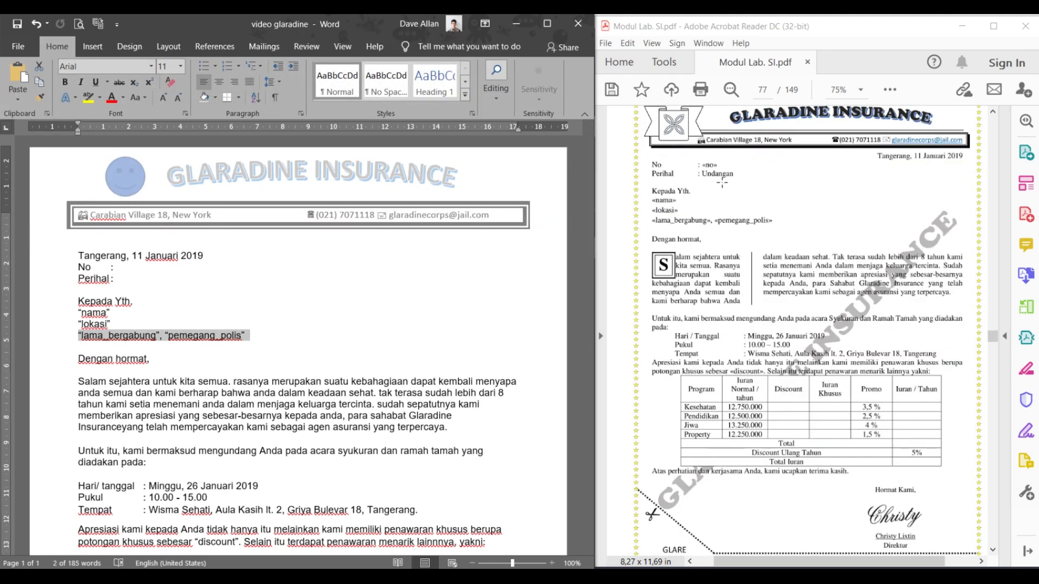
- Select the letter from the date line to the signature and format it as Times New Roman, 12 pt
{"action": "left_click", "coordinate": [715, 179]}
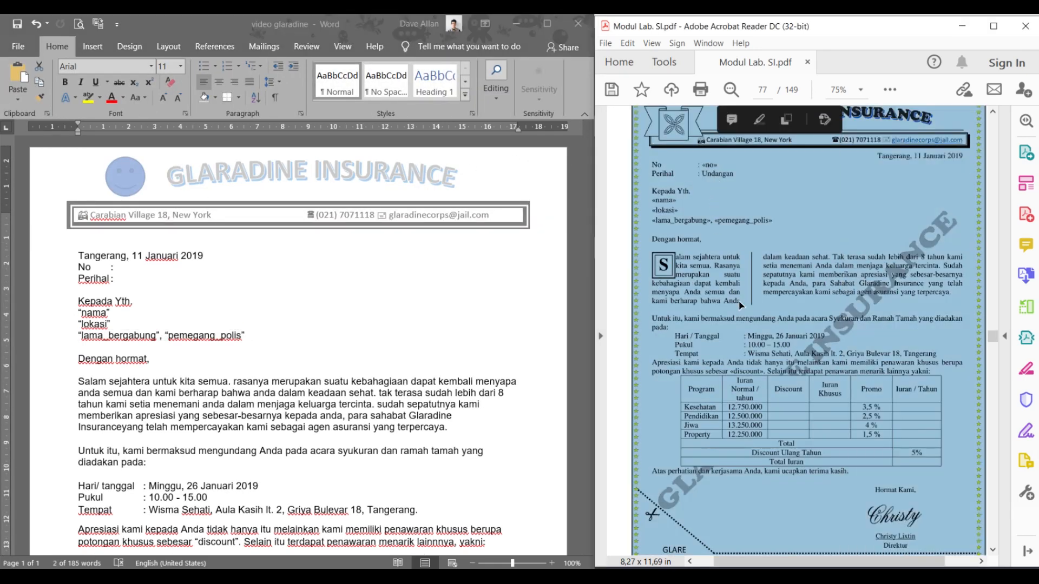
{"action": "left_click", "coordinate": [122, 279]}
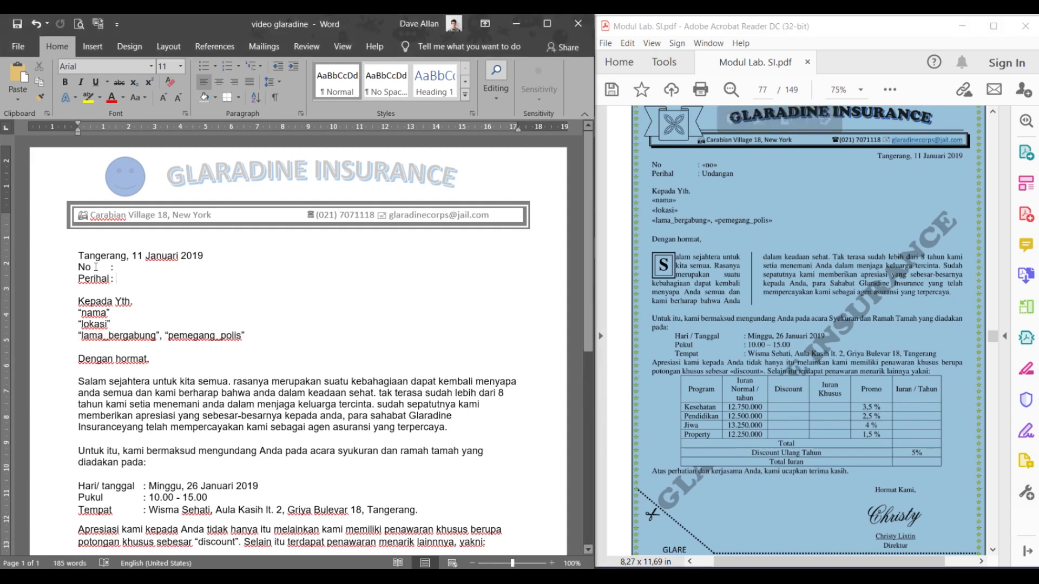
{"action": "left_click_drag", "start_coordinate": [77, 258], "coordinate": [232, 419]}
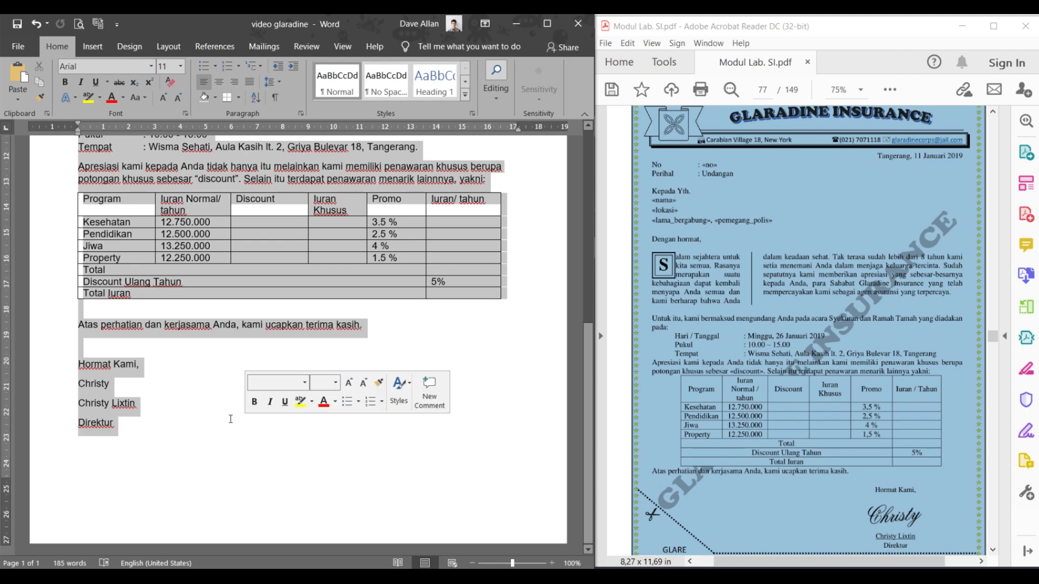
{"action": "left_click", "coordinate": [101, 66]}
{"action": "type", "text": "Times New Roman"}
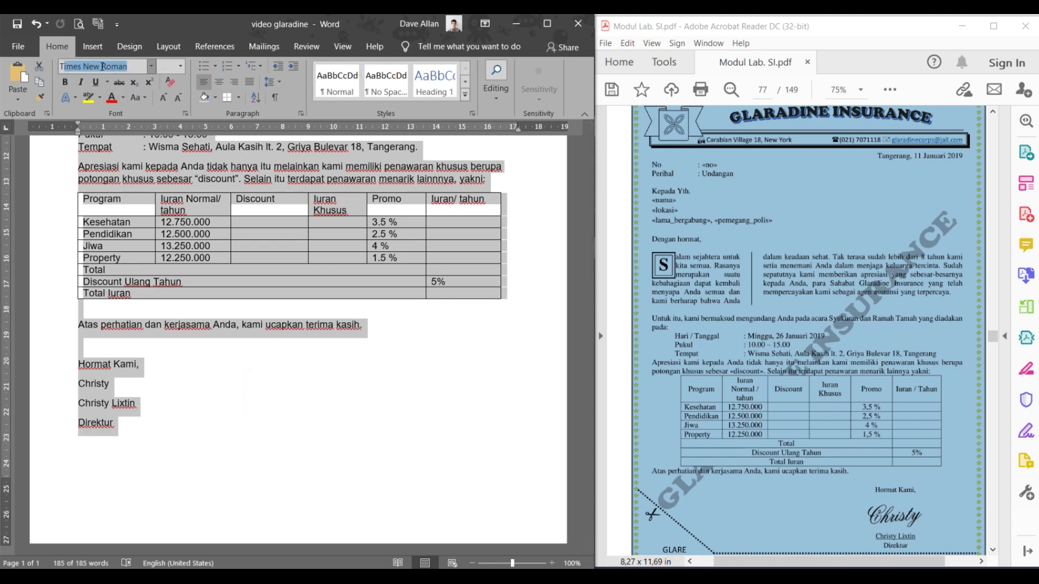
{"action": "key", "text": "Return"}
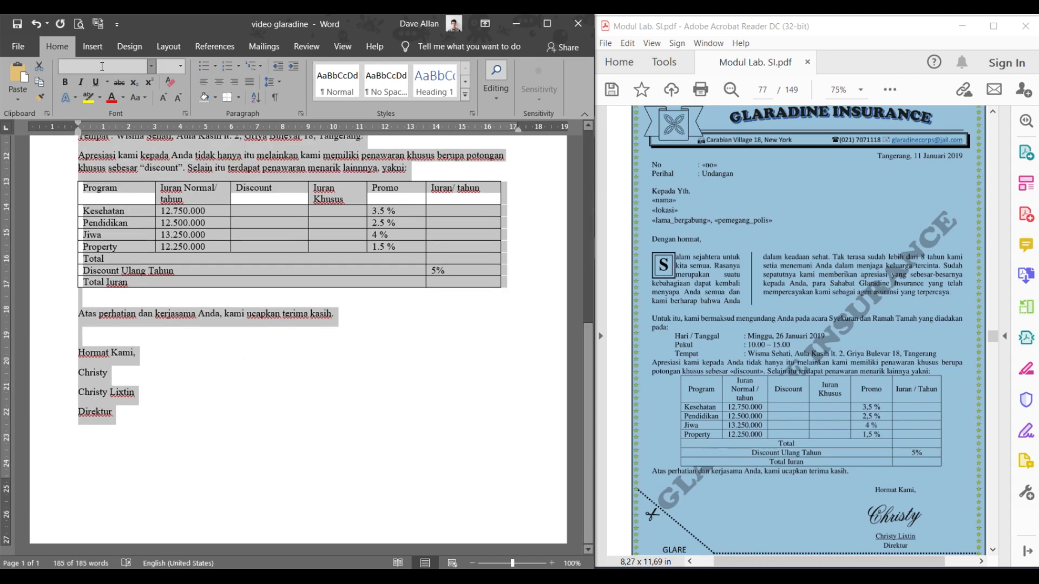
{"action": "left_click", "coordinate": [181, 66]}
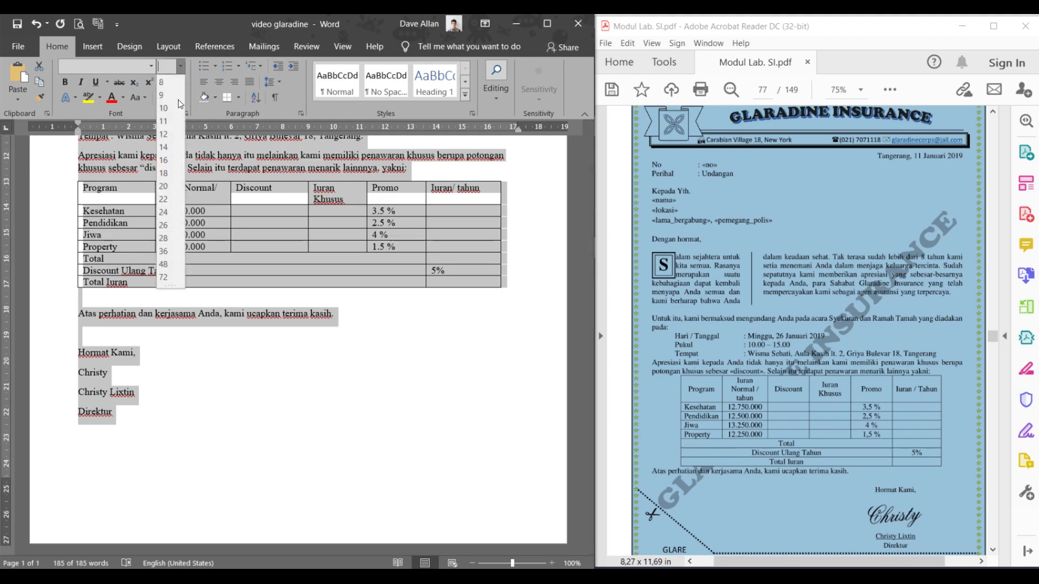
{"action": "left_click", "coordinate": [167, 130]}
{"action": "left_click", "coordinate": [224, 202]}
{"action": "scroll", "coordinate": [235, 198], "scroll_direction": "up", "scroll_amount": 12}
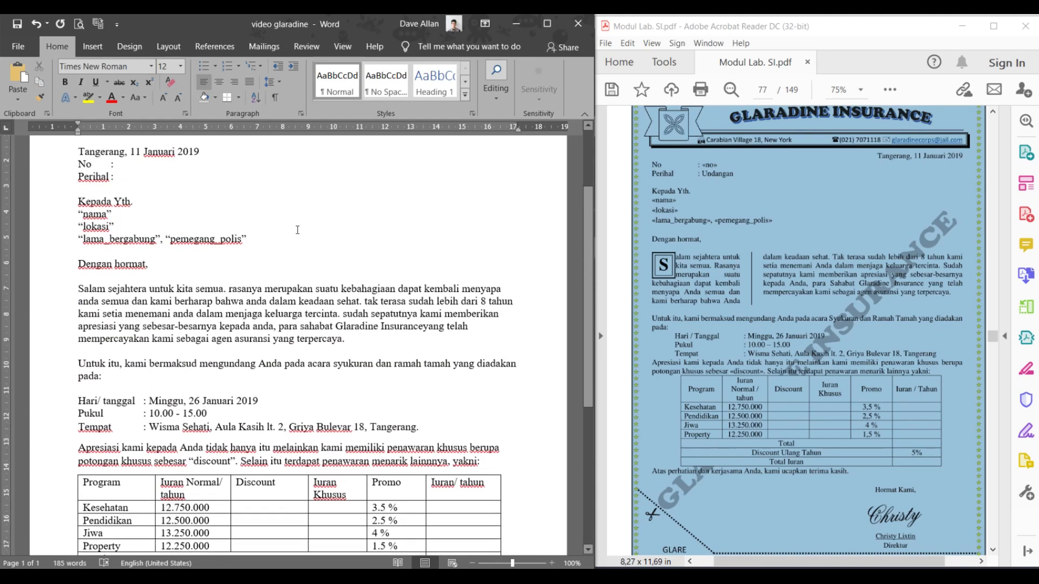
{"action": "left_click", "coordinate": [128, 249]}
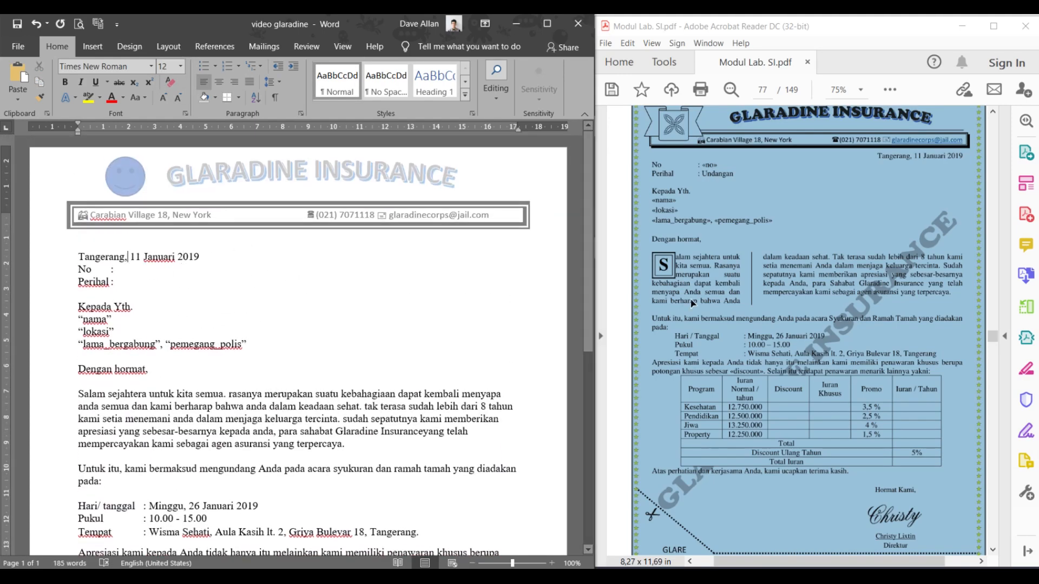
- Set a right tab stop near 17 cm and push 'Tangerang, 11 Januari 2019' to the right margin
{"action": "left_click", "coordinate": [221, 244]}
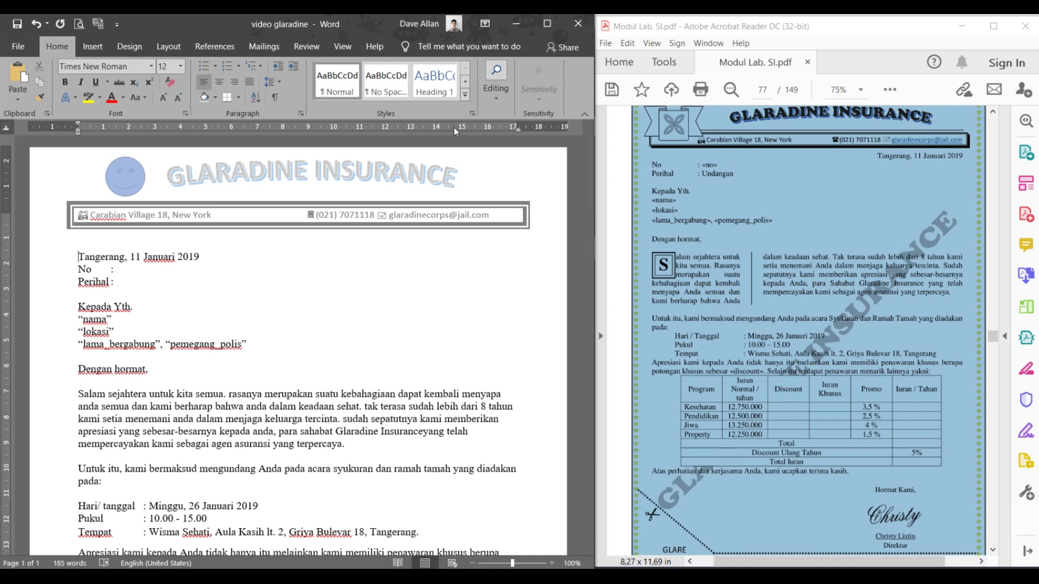
{"action": "left_click", "coordinate": [6, 131]}
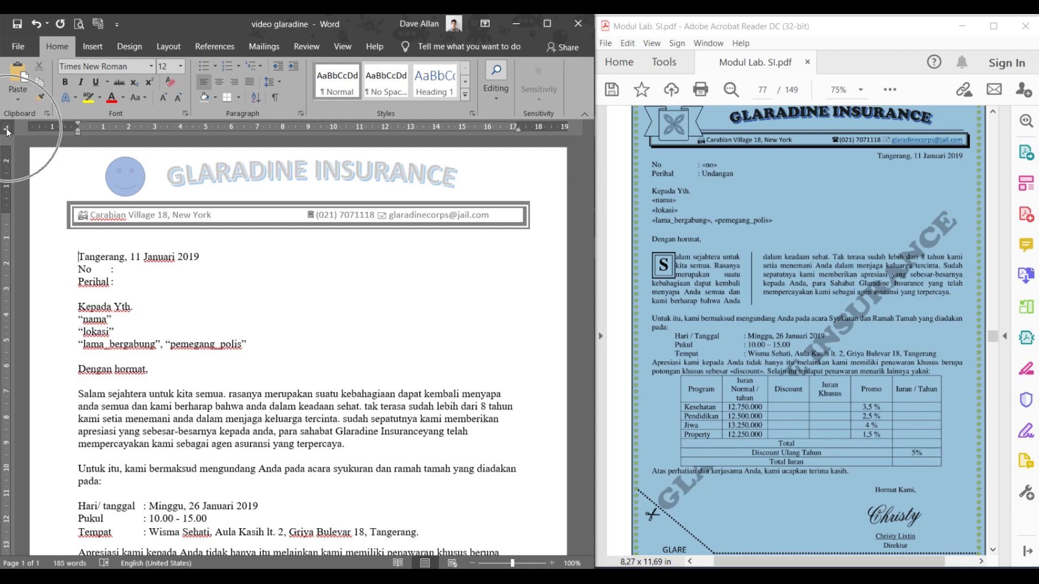
{"action": "key", "text": "ctrl"}
{"action": "key", "text": "ctrl"}
{"action": "key", "text": "ctrl"}
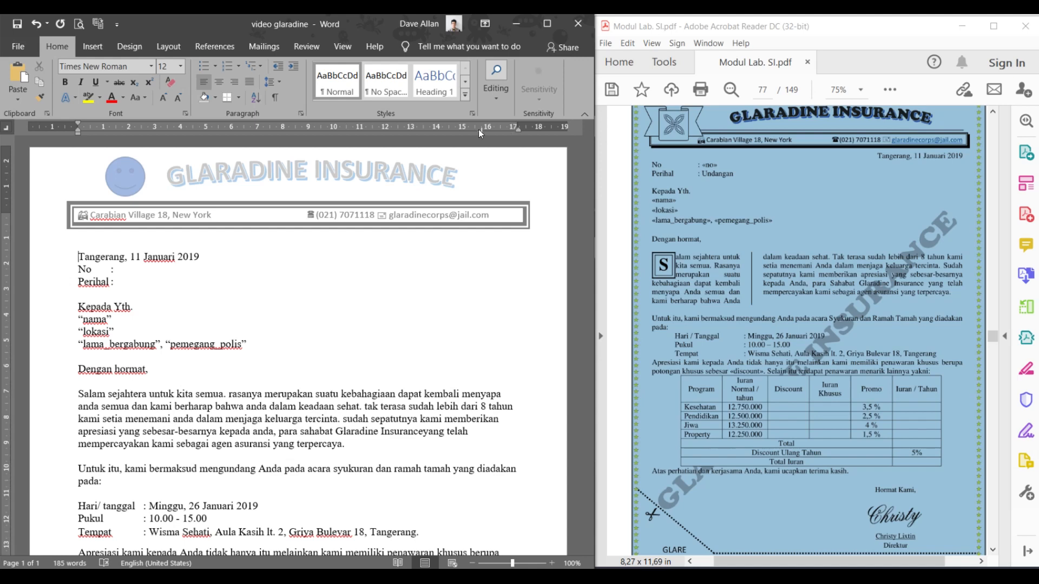
{"action": "mouse_move", "coordinate": [481, 131]}
{"action": "left_mouse_down"}
{"action": "mouse_move", "coordinate": [517, 129]}
{"action": "mouse_move", "coordinate": [472, 129]}
{"action": "mouse_move", "coordinate": [517, 129]}
{"action": "left_mouse_up"}
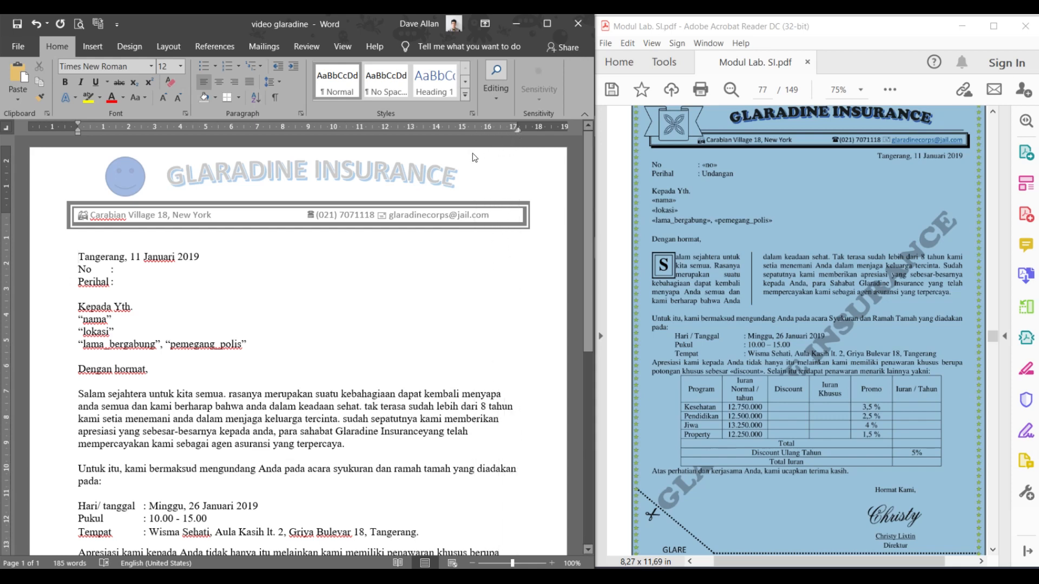
{"action": "left_click", "coordinate": [80, 259]}
{"action": "key", "text": "ctrl+r"}
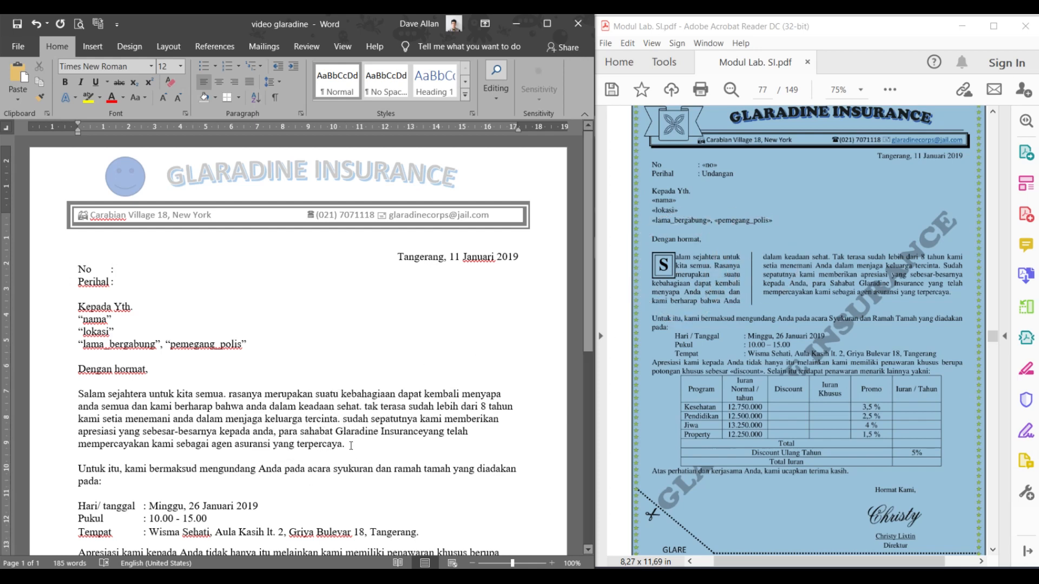
- Format the Salam sejahtera paragraph as Two columns with Line between ticked
{"action": "left_click_drag", "start_coordinate": [350, 442], "coordinate": [75, 403]}
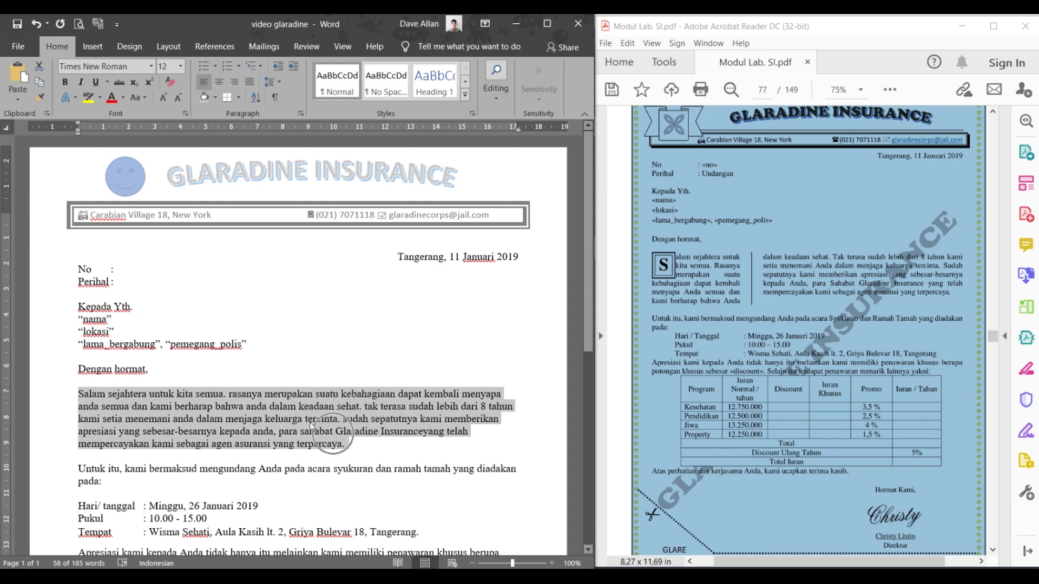
{"action": "left_click", "coordinate": [160, 49]}
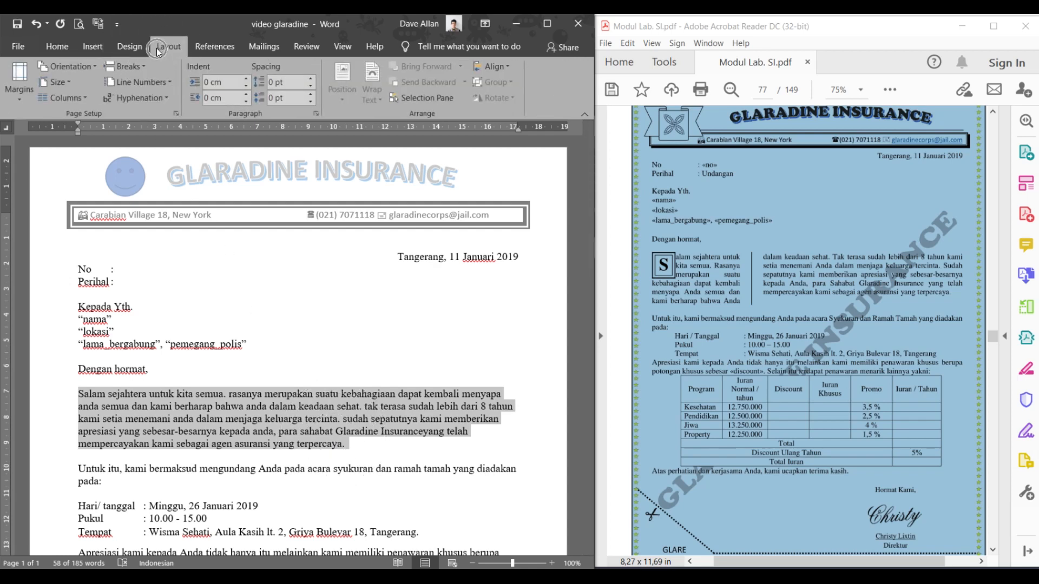
{"action": "left_click", "coordinate": [79, 95]}
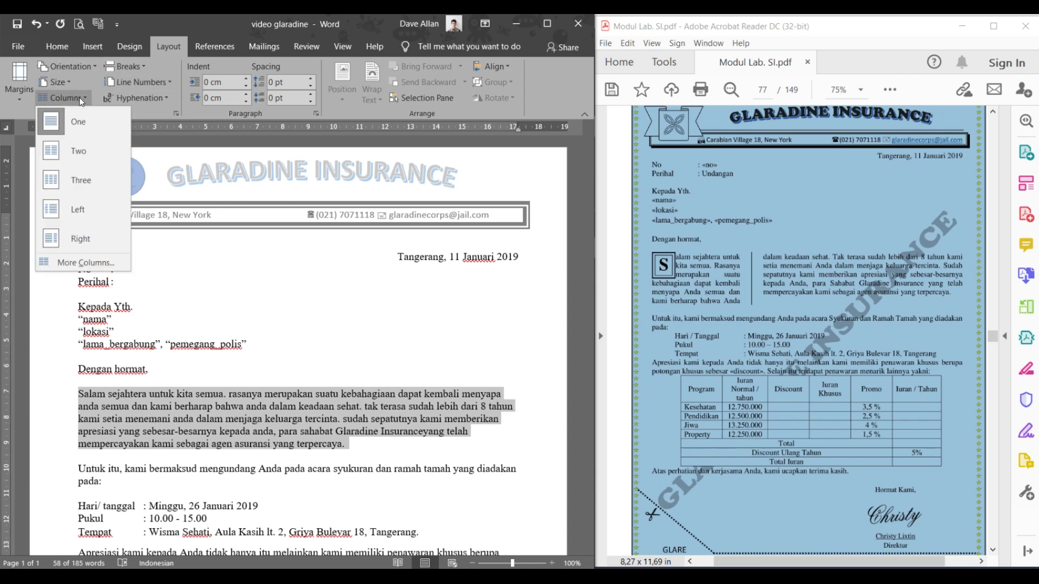
{"action": "left_click", "coordinate": [87, 262]}
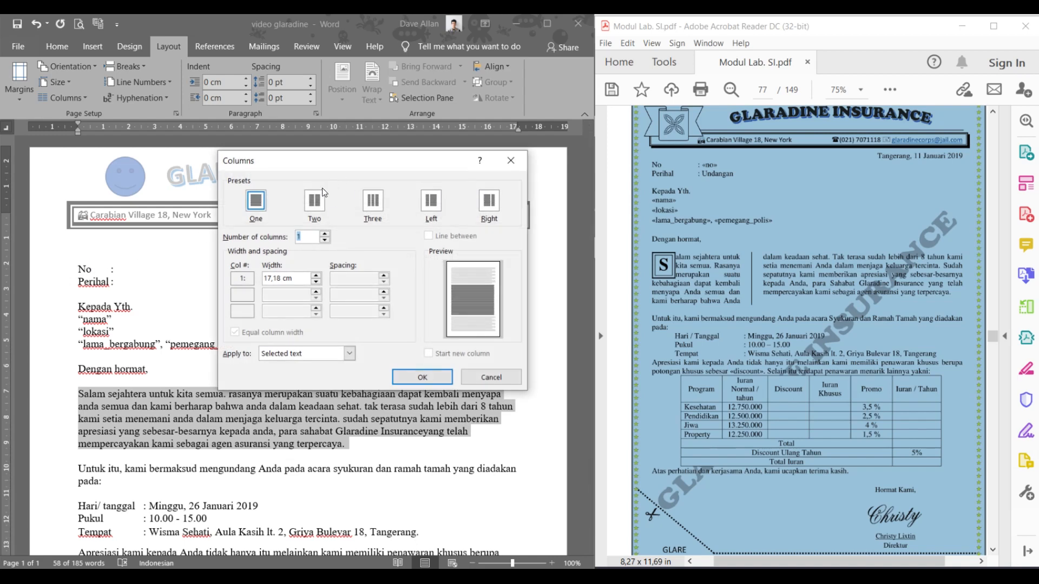
{"action": "left_click", "coordinate": [315, 200]}
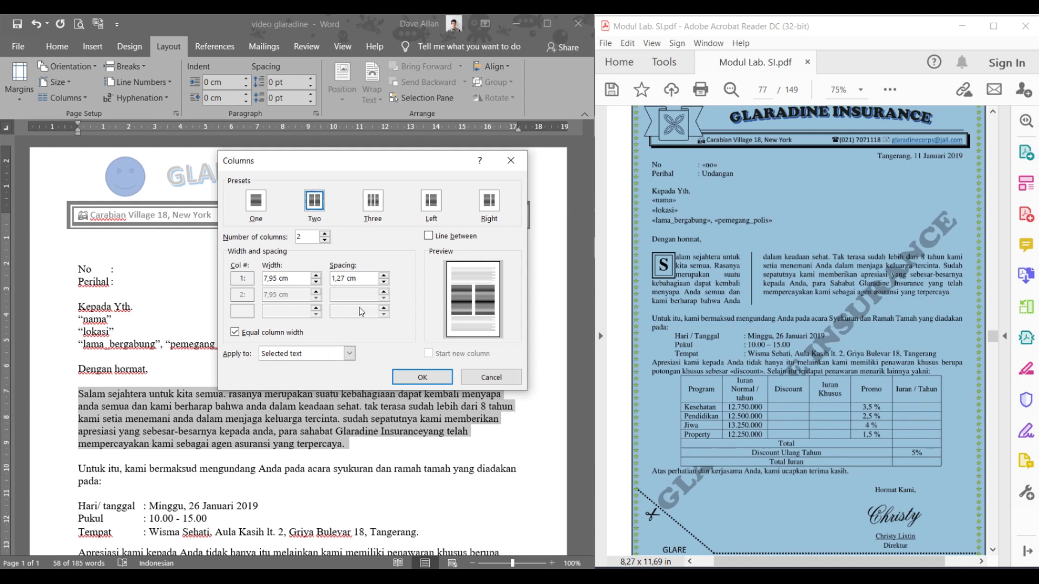
{"action": "left_click", "coordinate": [434, 237]}
{"action": "left_click", "coordinate": [430, 237]}
{"action": "left_click", "coordinate": [418, 377]}
{"action": "left_click", "coordinate": [337, 444]}
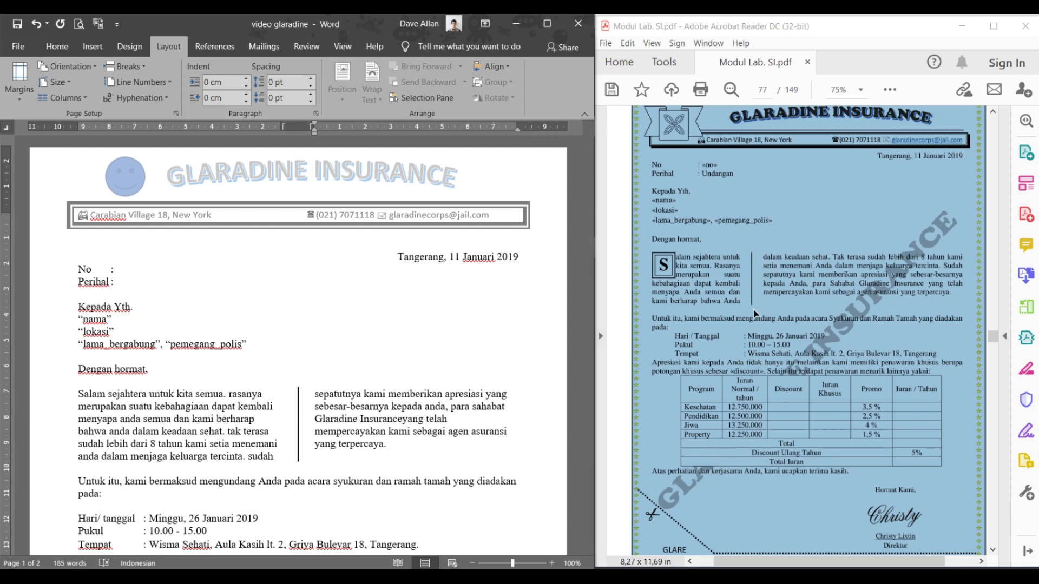
{"action": "left_click", "coordinate": [396, 447]}
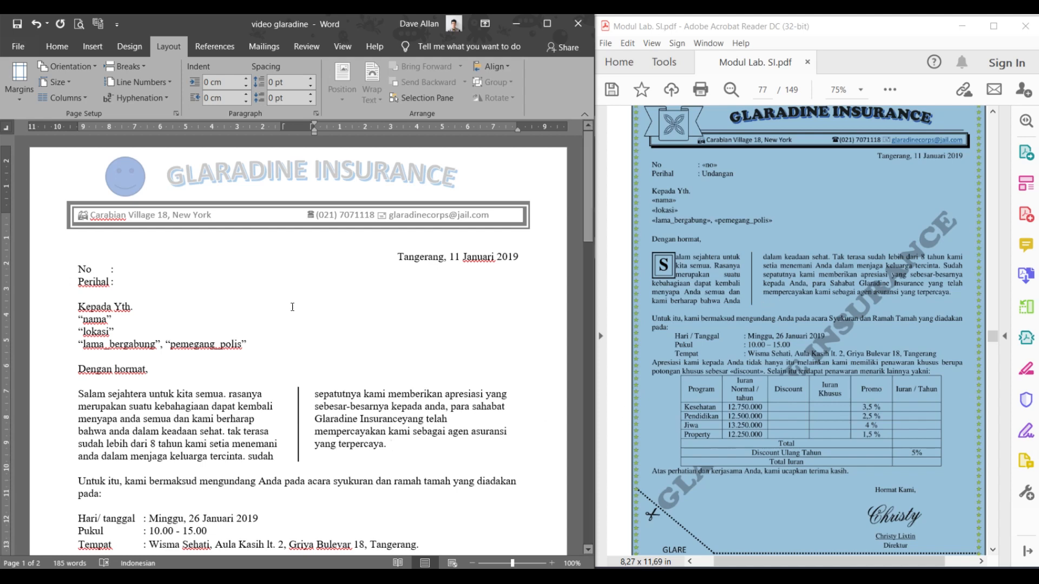
{"action": "left_click_drag", "start_coordinate": [397, 451], "coordinate": [59, 390]}
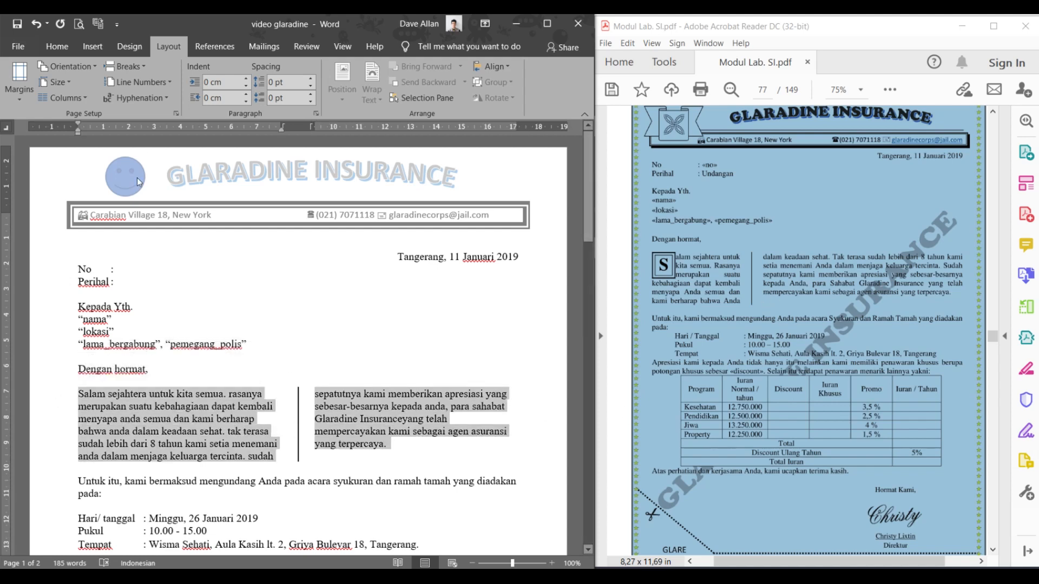
- Change the paragraph's columns to the Left preset with 1,2 cm spacing
{"action": "left_click", "coordinate": [84, 96]}
{"action": "left_click", "coordinate": [86, 263]}
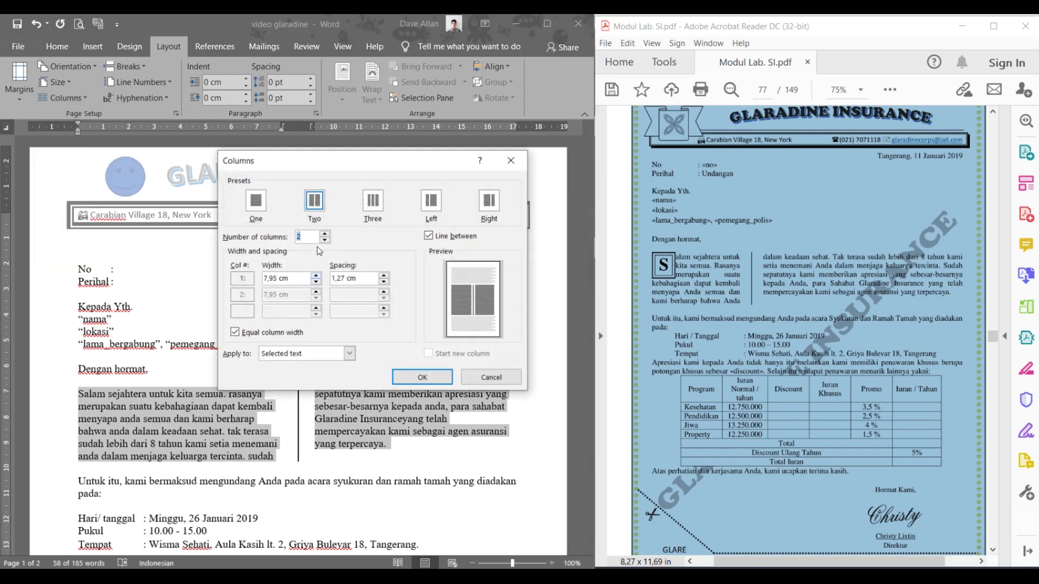
{"action": "left_click", "coordinate": [317, 282]}
{"action": "left_click", "coordinate": [316, 282]}
{"action": "left_click", "coordinate": [316, 282]}
{"action": "left_click", "coordinate": [316, 278]}
{"action": "left_click", "coordinate": [316, 277]}
{"action": "left_click", "coordinate": [316, 277]}
{"action": "left_click", "coordinate": [316, 277]}
{"action": "left_click", "coordinate": [388, 280]}
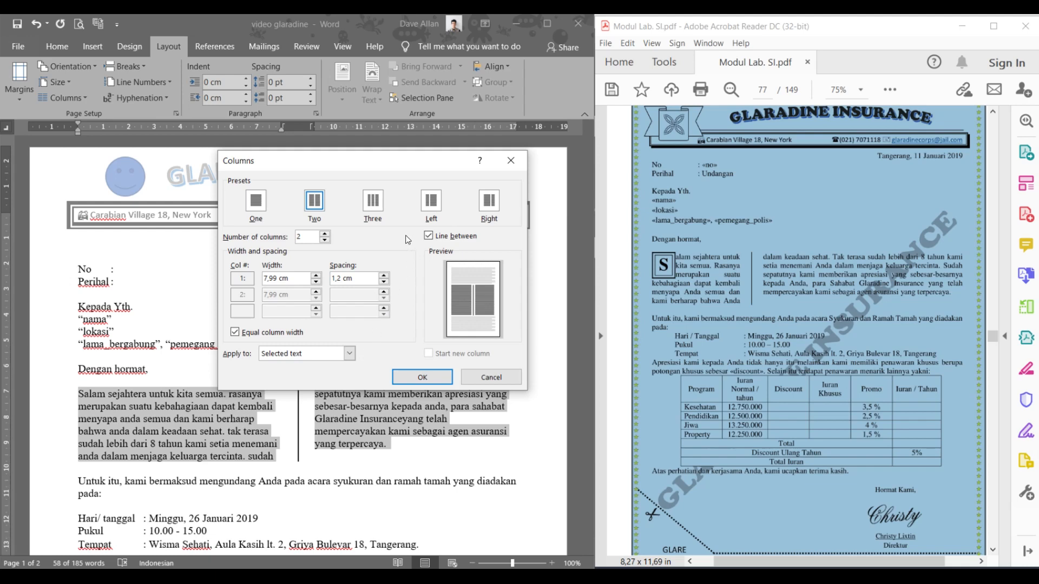
{"action": "left_click", "coordinate": [489, 203]}
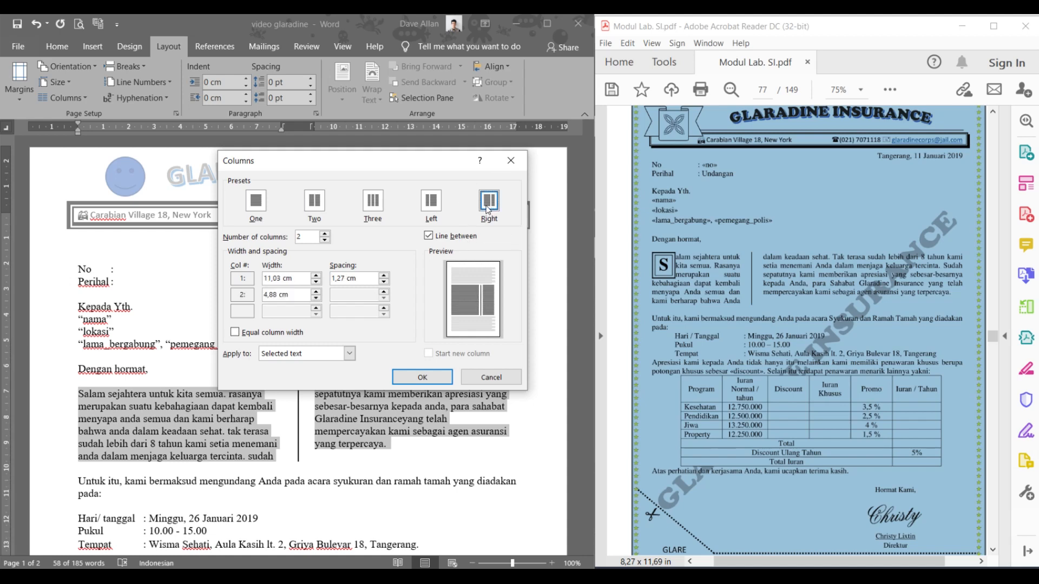
{"action": "left_click", "coordinate": [432, 204]}
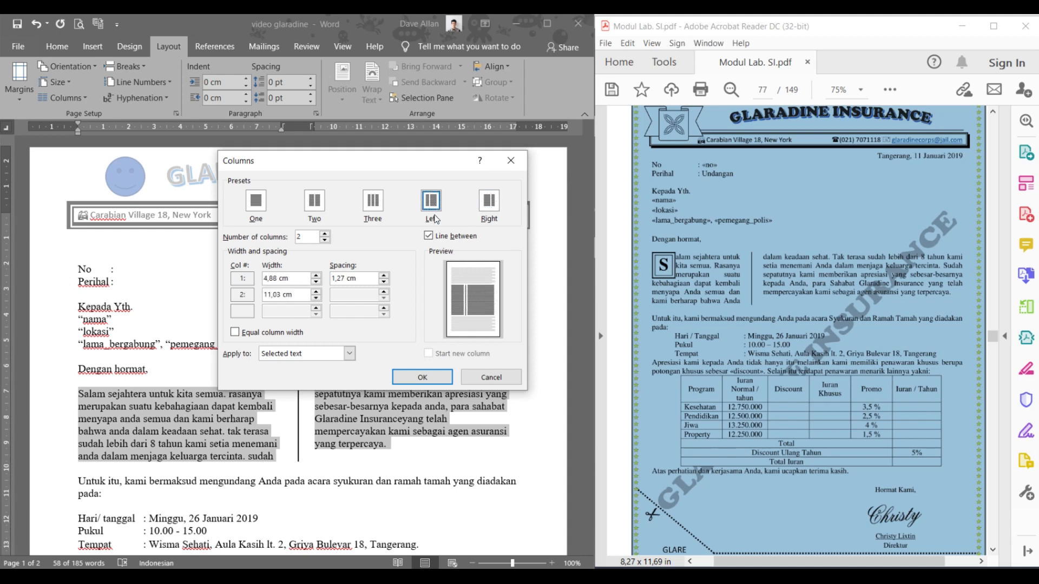
{"action": "left_click", "coordinate": [423, 377]}
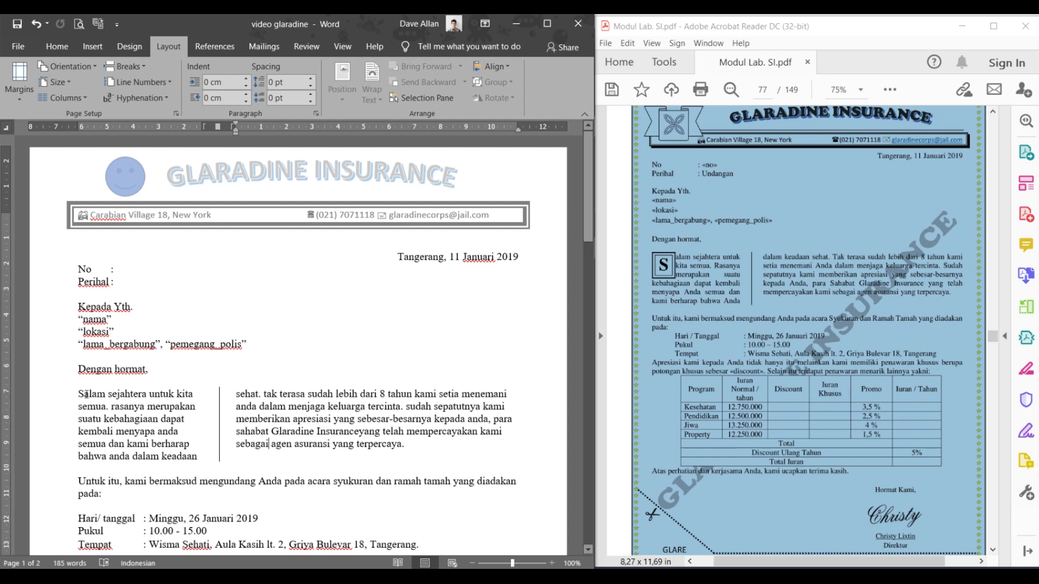
{"action": "left_click_drag", "start_coordinate": [85, 394], "coordinate": [79, 398]}
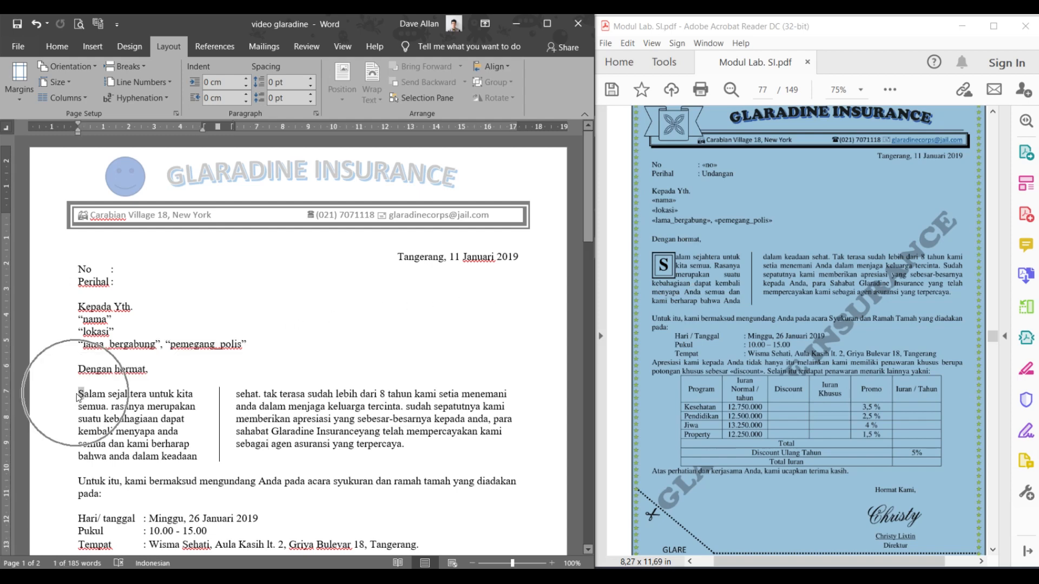
- Turn the S of Salam into a Dropped capital spanning 3 lines
{"action": "left_click", "coordinate": [97, 46]}
{"action": "left_click", "coordinate": [103, 48]}
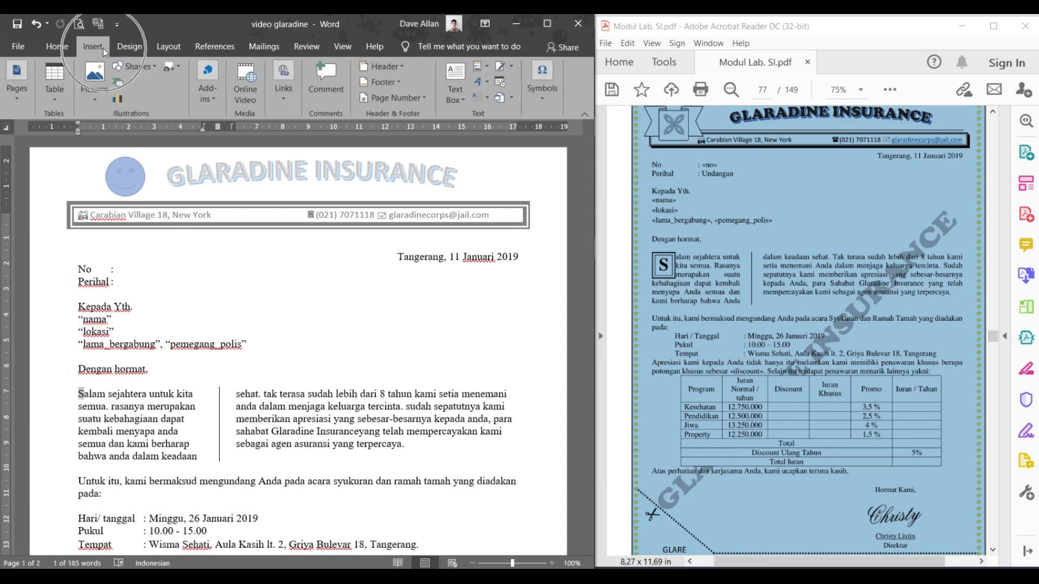
{"action": "left_click", "coordinate": [478, 102]}
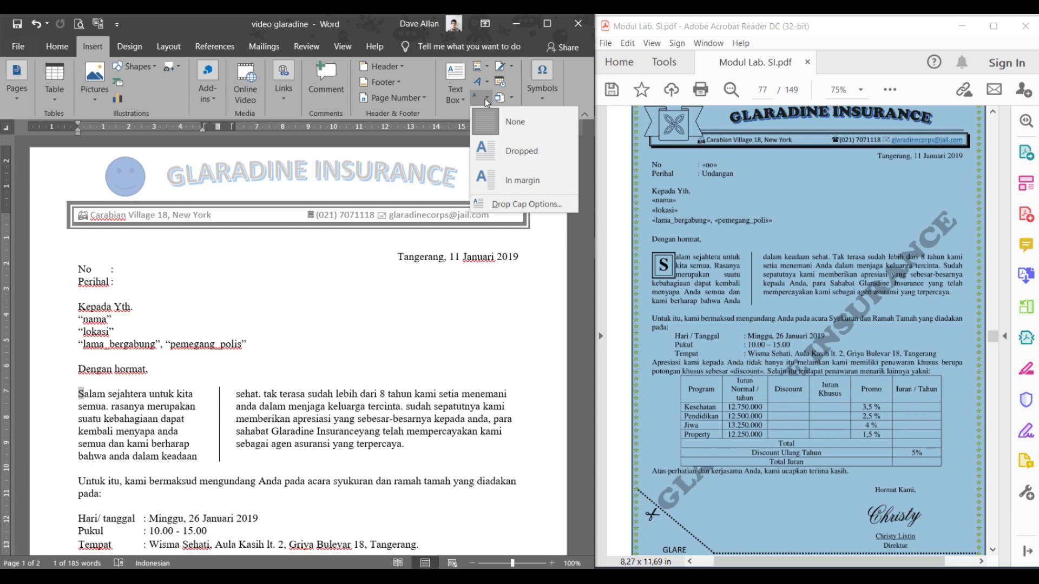
{"action": "left_click", "coordinate": [514, 204]}
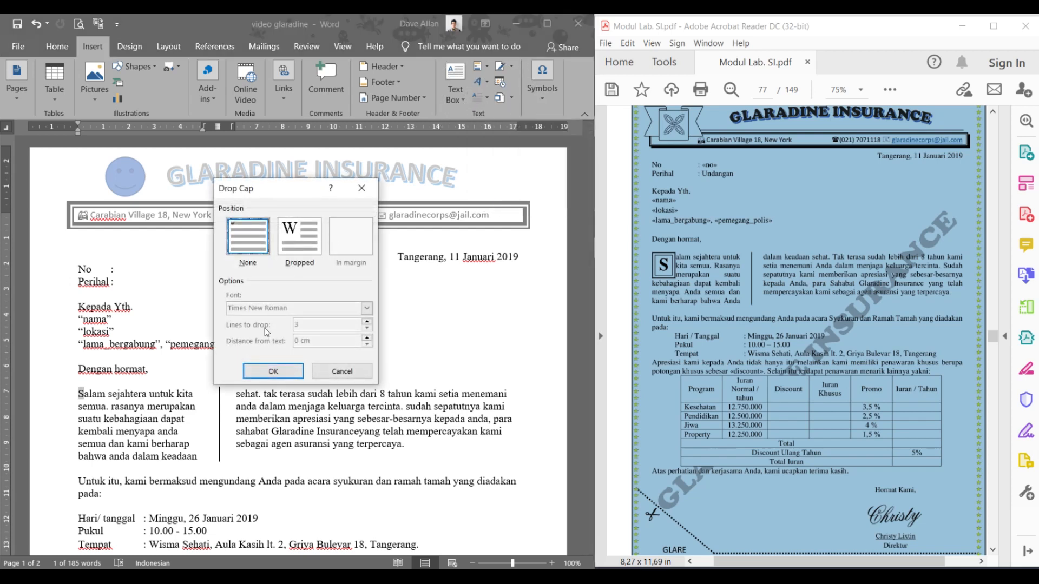
{"action": "left_click", "coordinate": [311, 241]}
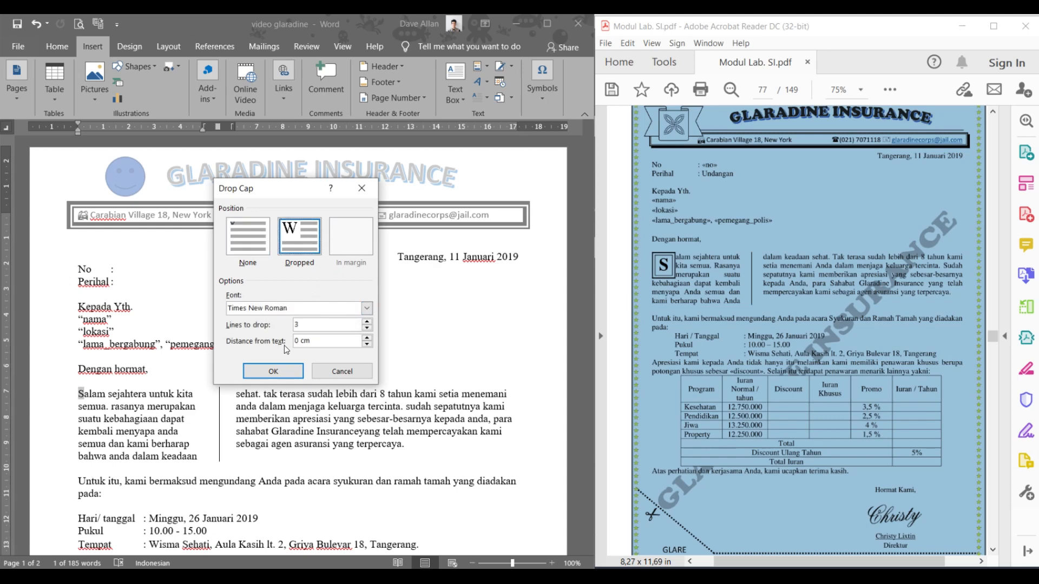
{"action": "left_click", "coordinate": [273, 372]}
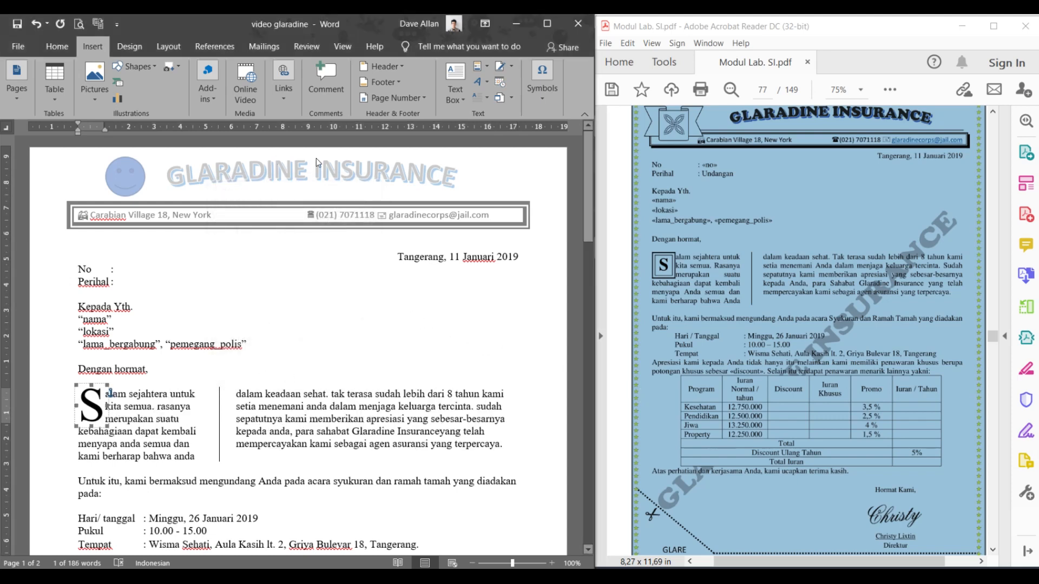
{"action": "left_click", "coordinate": [52, 50]}
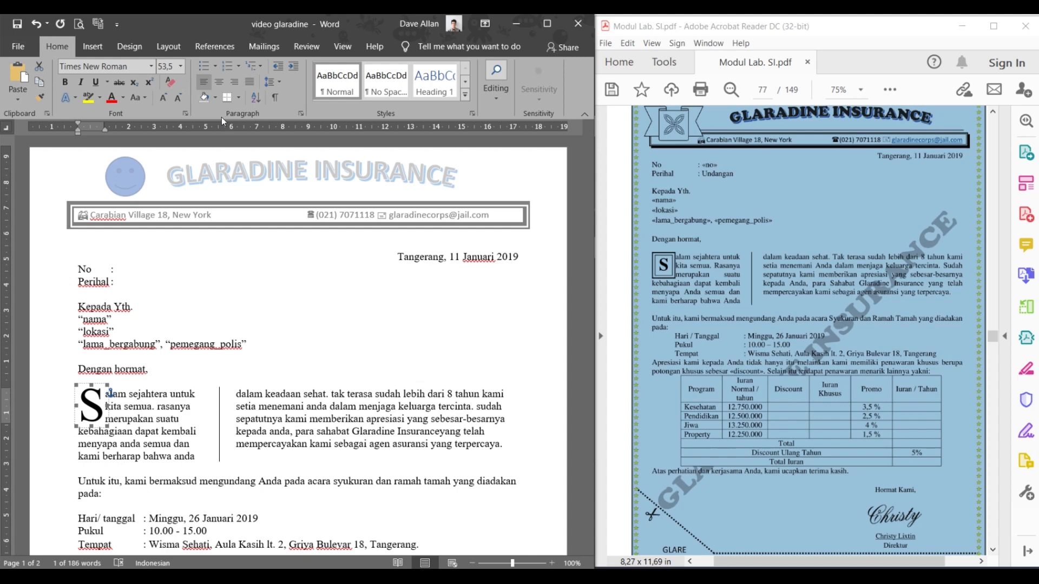
- Select the drop cap frame and choose the 3-D setting in Borders and Shading
{"action": "left_click", "coordinate": [95, 385]}
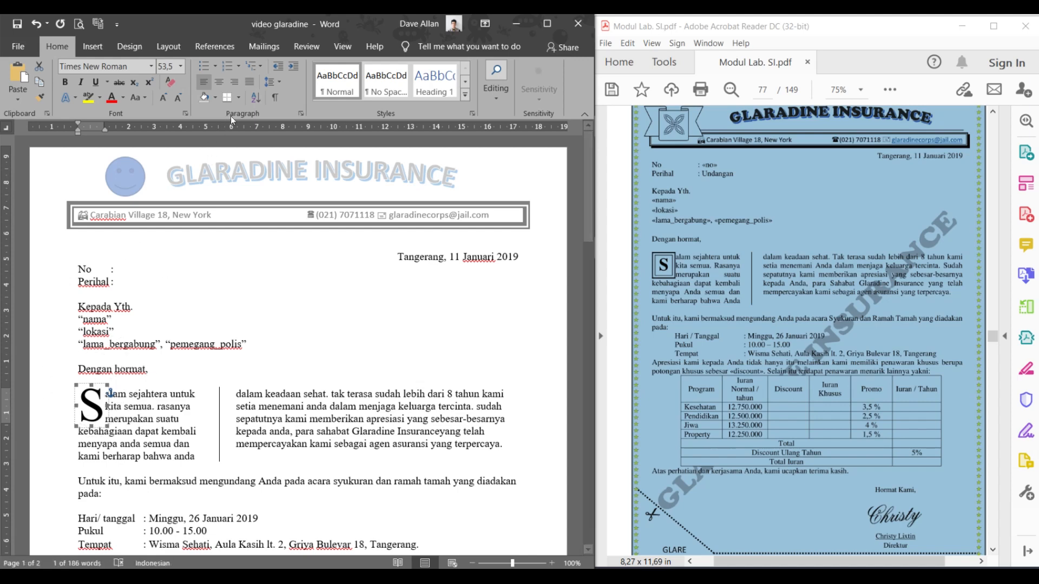
{"action": "left_click", "coordinate": [242, 102]}
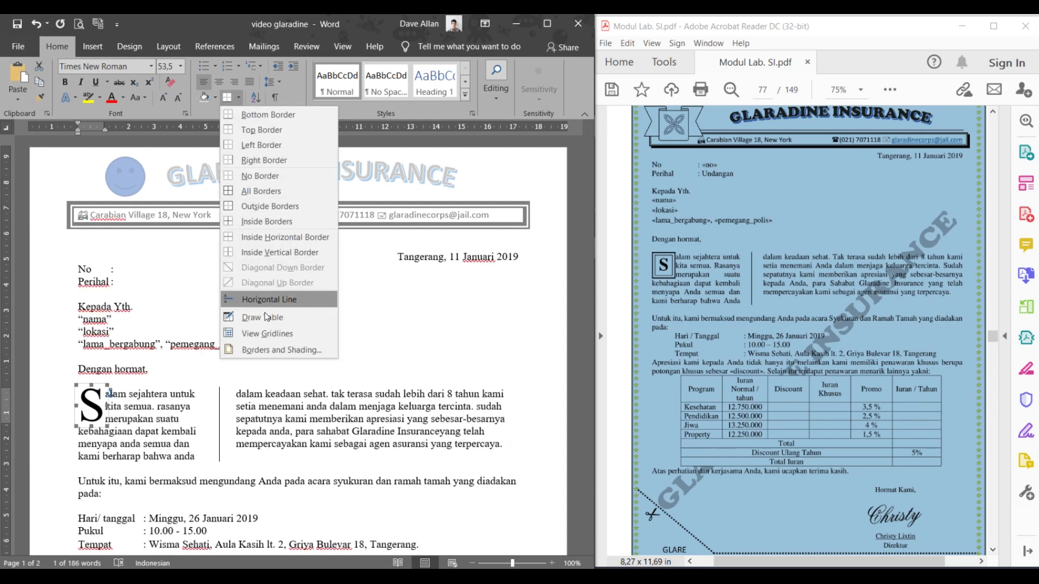
{"action": "left_click", "coordinate": [264, 349]}
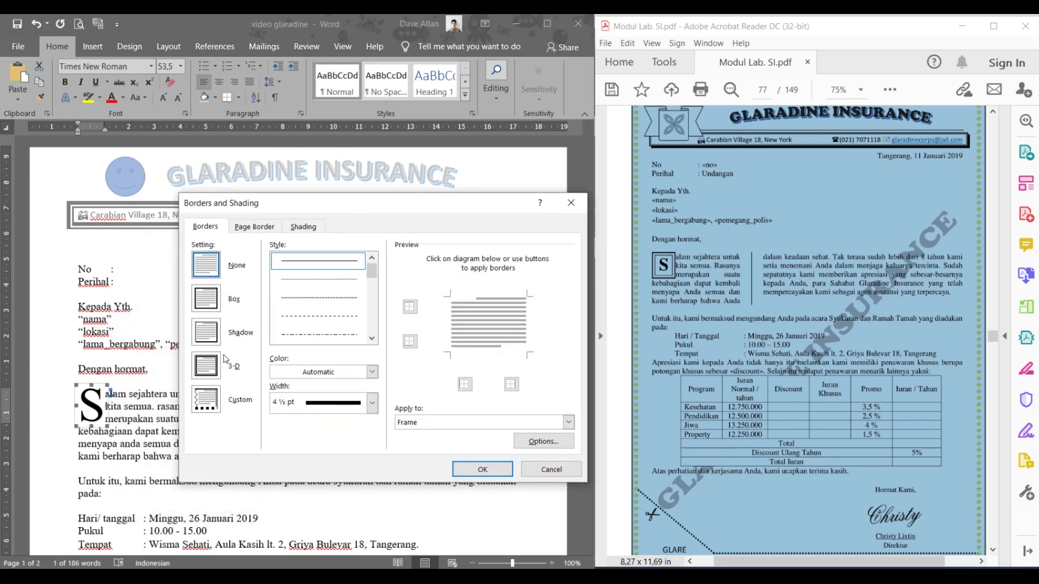
{"action": "left_click", "coordinate": [212, 367]}
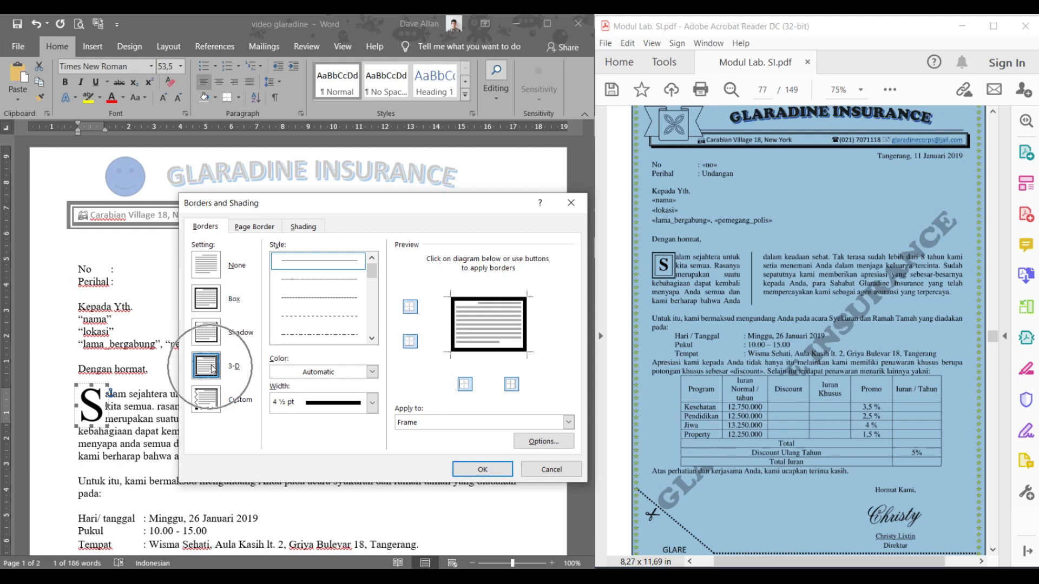
{"action": "left_click", "coordinate": [372, 338]}
{"action": "left_click", "coordinate": [372, 338]}
{"action": "left_click", "coordinate": [372, 339]}
{"action": "left_click", "coordinate": [372, 339]}
- Settle on a double-line style with automatic colour for the 3-D border and apply it
{"action": "left_click", "coordinate": [348, 305]}
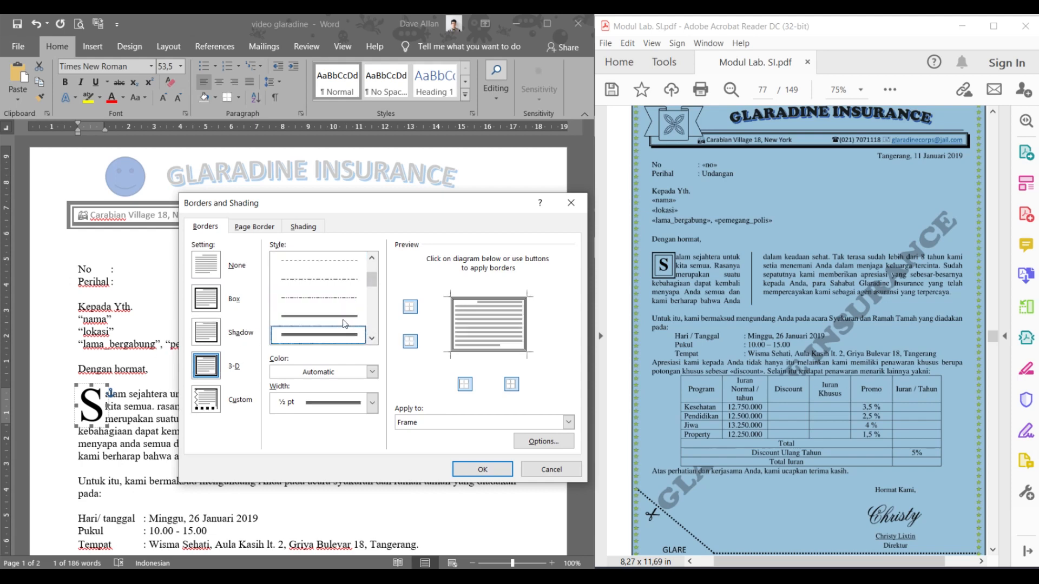
{"action": "left_click", "coordinate": [343, 316]}
{"action": "scroll", "coordinate": [336, 315], "scroll_direction": "down", "scroll_amount": 2}
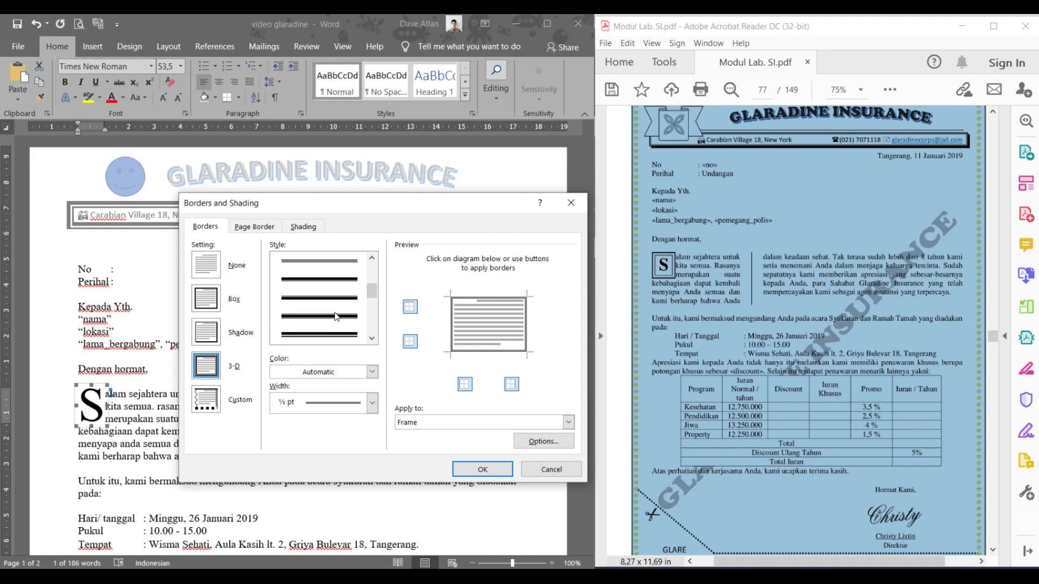
{"action": "scroll", "coordinate": [337, 302], "scroll_direction": "up", "scroll_amount": 2}
{"action": "scroll", "coordinate": [338, 301], "scroll_direction": "down", "scroll_amount": 2}
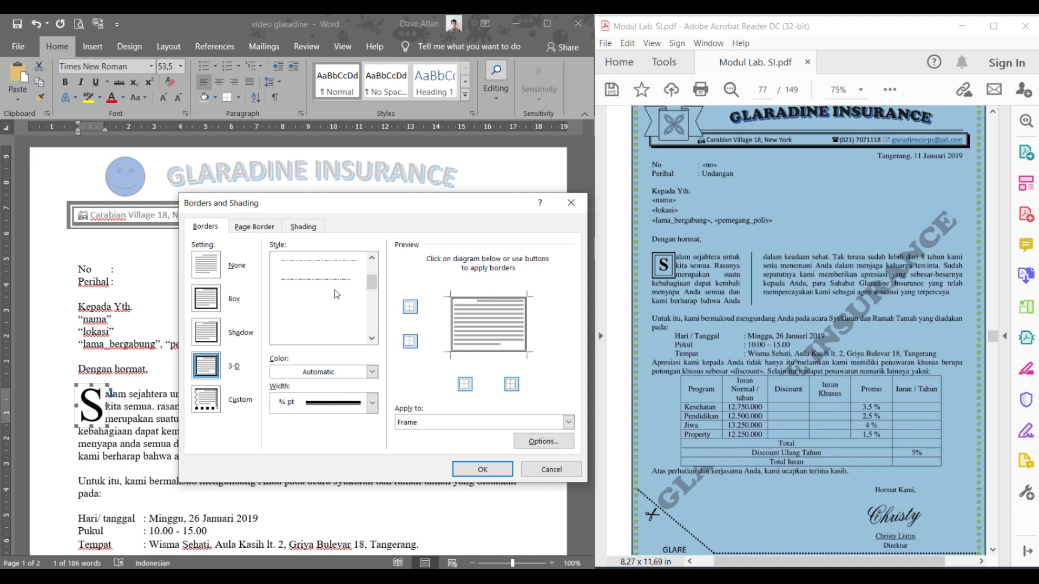
{"action": "left_click", "coordinate": [331, 337]}
{"action": "left_click", "coordinate": [357, 403]}
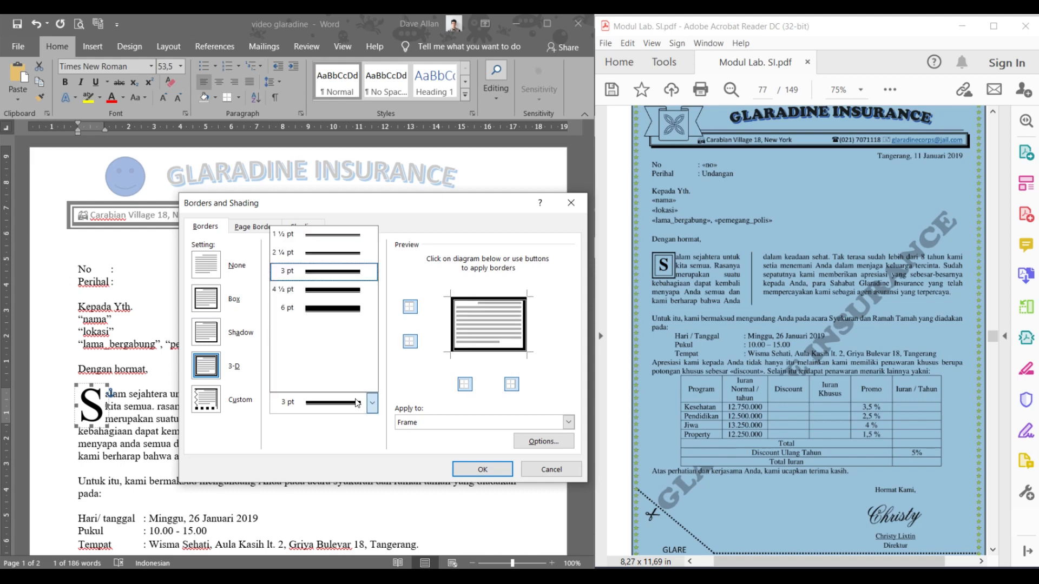
{"action": "left_click", "coordinate": [355, 253]}
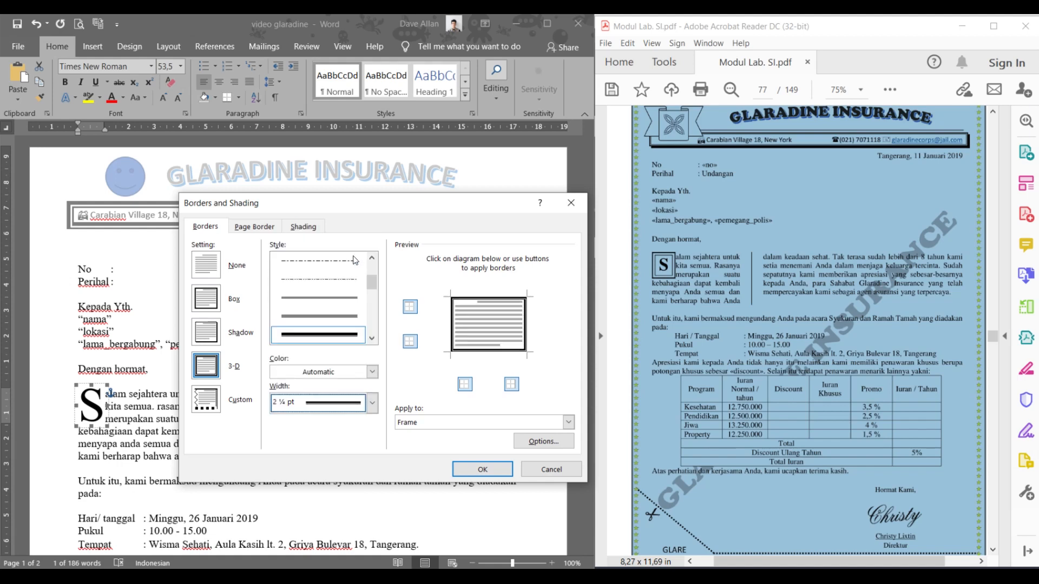
{"action": "left_click", "coordinate": [352, 317]}
{"action": "left_click", "coordinate": [345, 370]}
{"action": "left_click", "coordinate": [345, 375]}
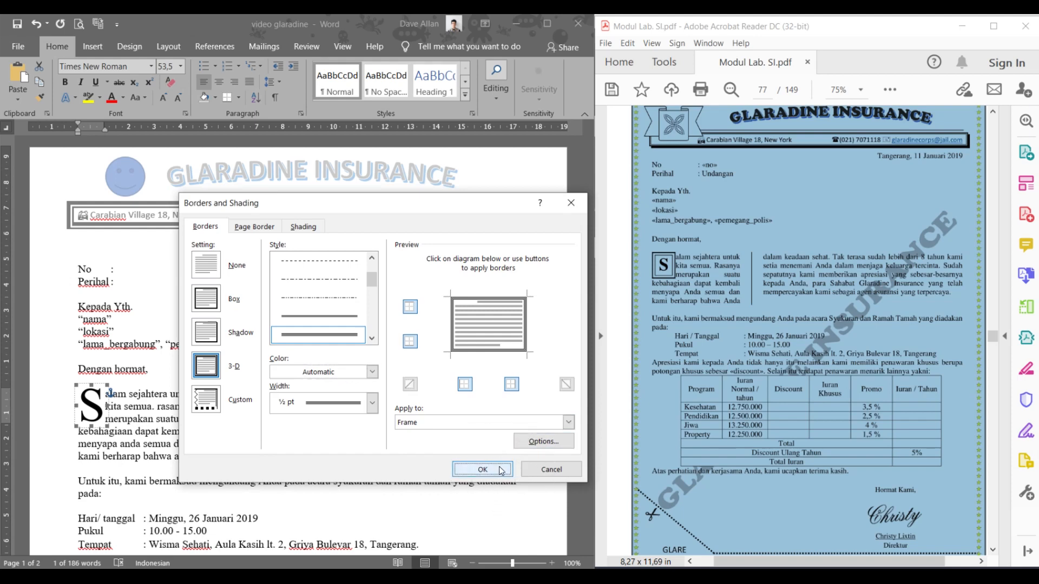
{"action": "left_click", "coordinate": [500, 470]}
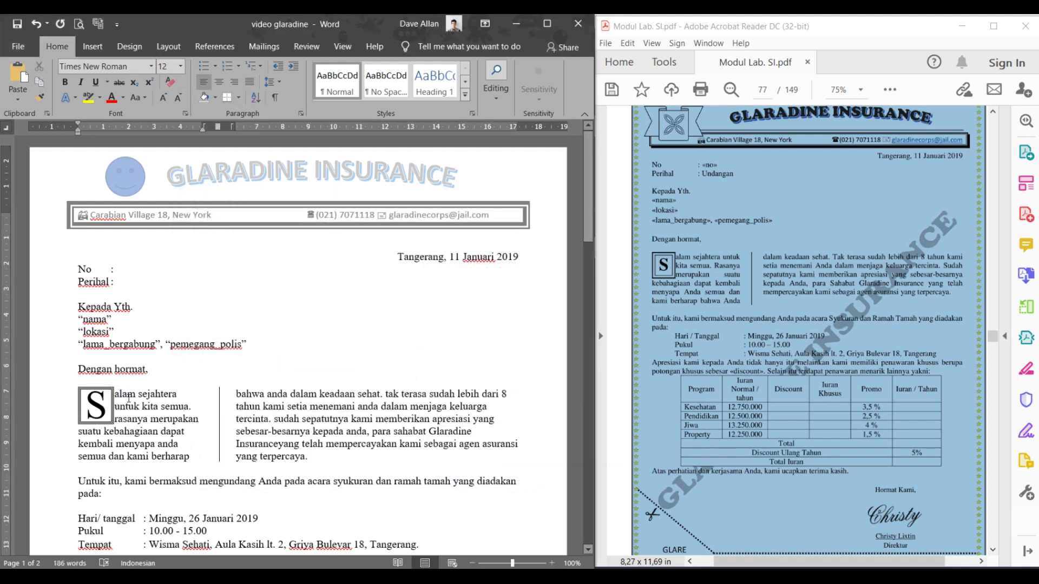
- Clear the PDF selection and scroll the reference PDF to page 78
{"action": "left_click", "coordinate": [718, 277]}
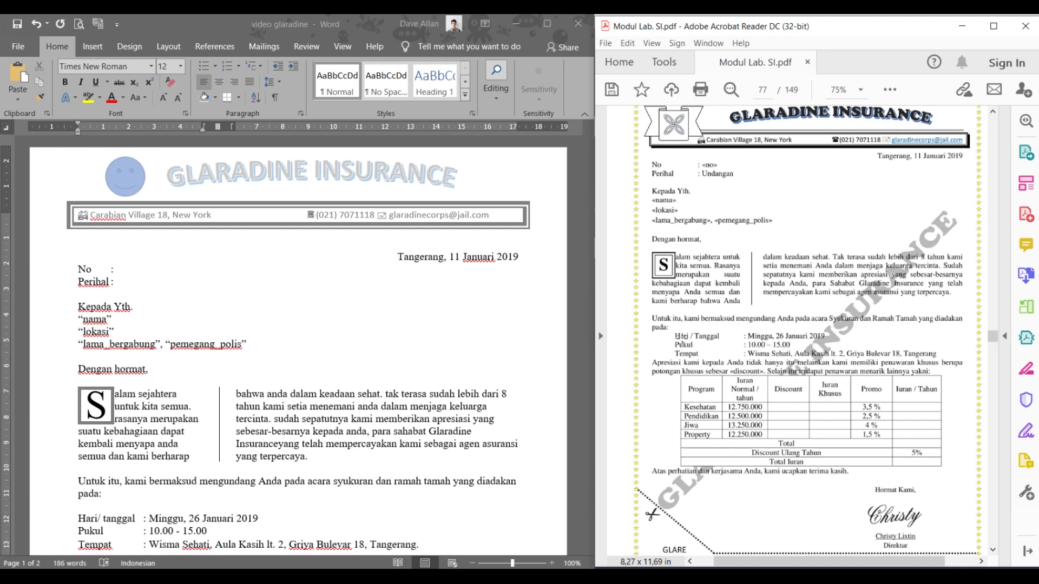
{"action": "scroll", "coordinate": [681, 336], "scroll_direction": "down", "scroll_amount": 2}
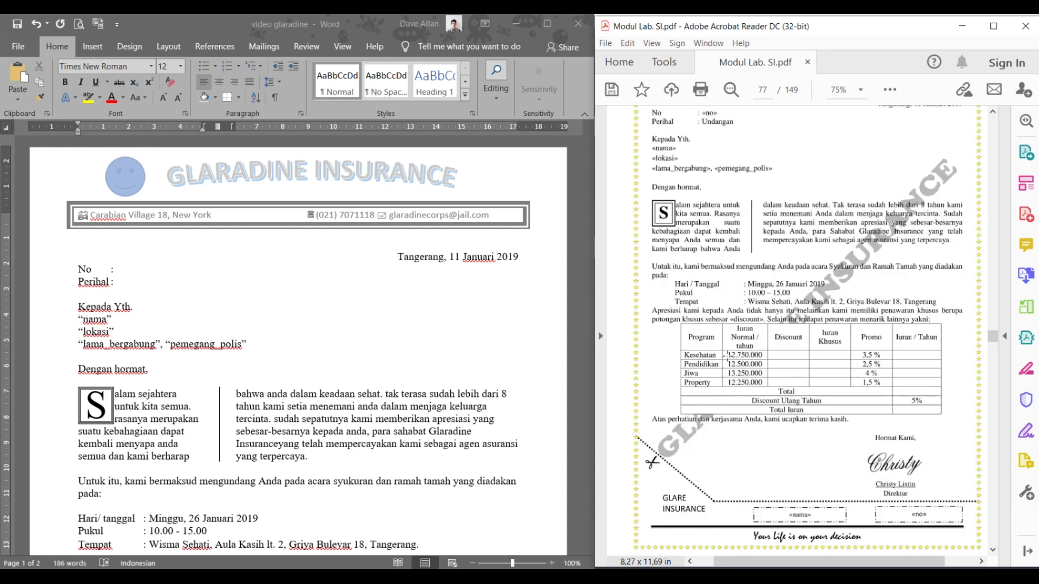
{"action": "scroll", "coordinate": [728, 355], "scroll_direction": "down", "scroll_amount": 2}
{"action": "scroll", "coordinate": [731, 368], "scroll_direction": "down", "scroll_amount": 2}
{"action": "scroll", "coordinate": [734, 324], "scroll_direction": "up", "scroll_amount": 6}
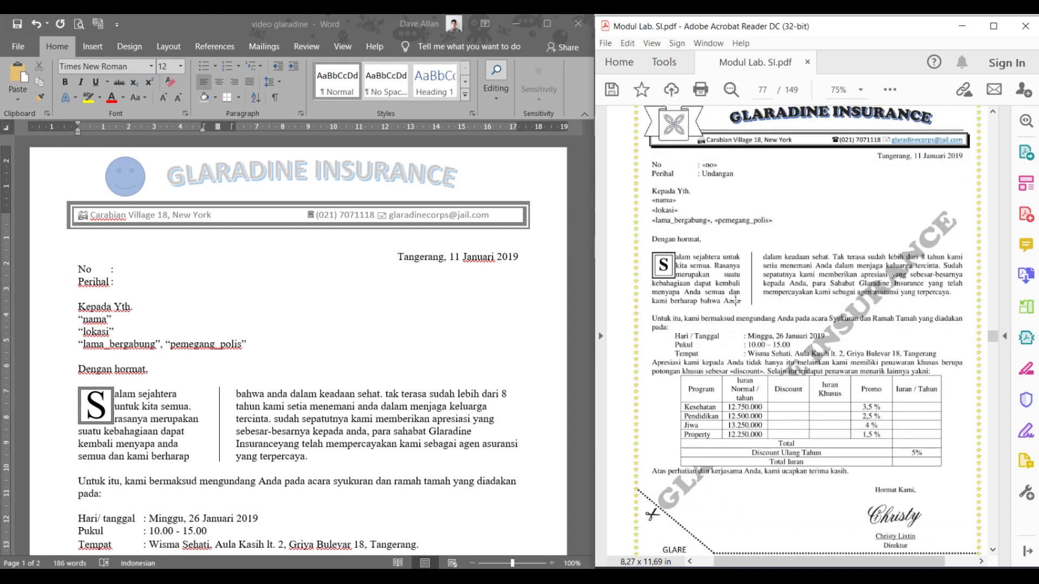
{"action": "key", "text": "ctrl"}
{"action": "key", "text": "ctrl"}
{"action": "key", "text": "ctrl"}
{"action": "key", "text": "ctrl"}
{"action": "key", "text": "ctrl"}
{"action": "scroll", "coordinate": [727, 311], "scroll_direction": "down", "scroll_amount": 15}
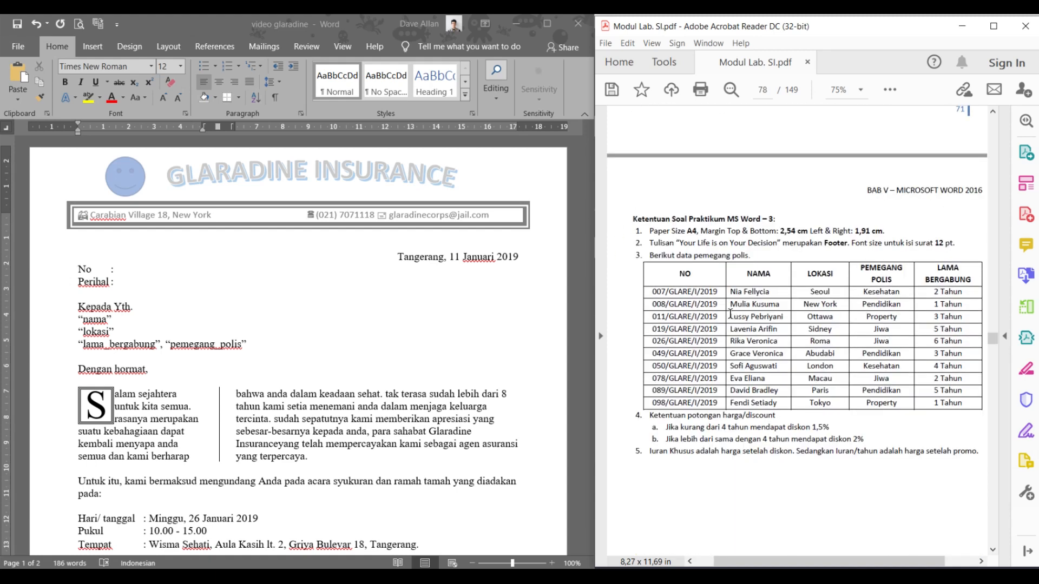
{"action": "key", "text": "ctrl"}
{"action": "key", "text": "ctrl"}
- Select the policyholder table from NO to the last row, then return to the Word letter
{"action": "left_click_drag", "start_coordinate": [652, 255], "coordinate": [959, 403]}
{"action": "left_click", "coordinate": [778, 399]}
{"action": "left_click_drag", "start_coordinate": [671, 274], "coordinate": [947, 408]}
{"action": "left_click", "coordinate": [225, 261]}
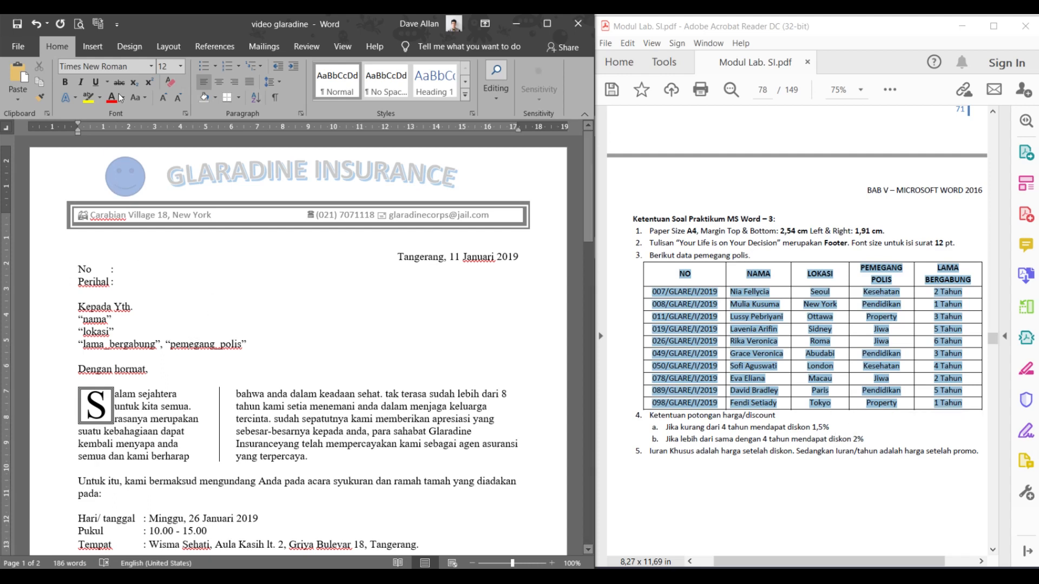
{"action": "left_click", "coordinate": [106, 47]}
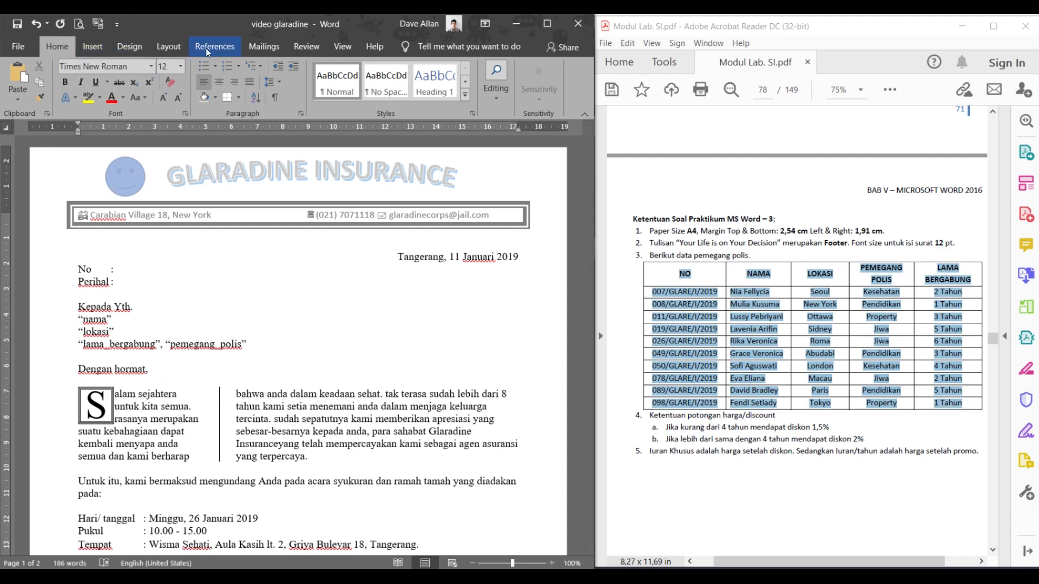
- Start typing a new mail-merge recipient list and open its column customisation
{"action": "left_click", "coordinate": [248, 46]}
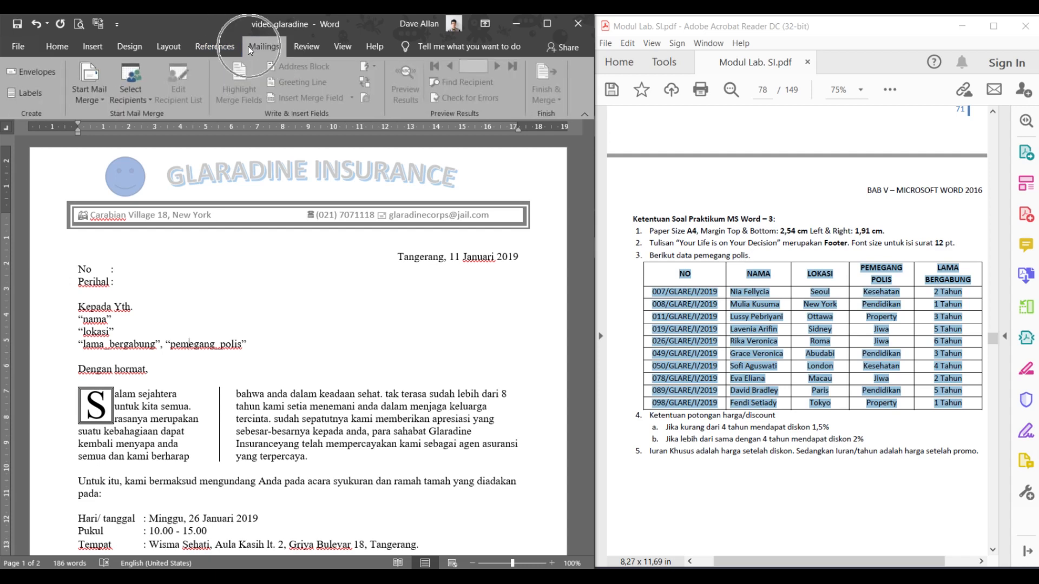
{"action": "left_click", "coordinate": [248, 47]}
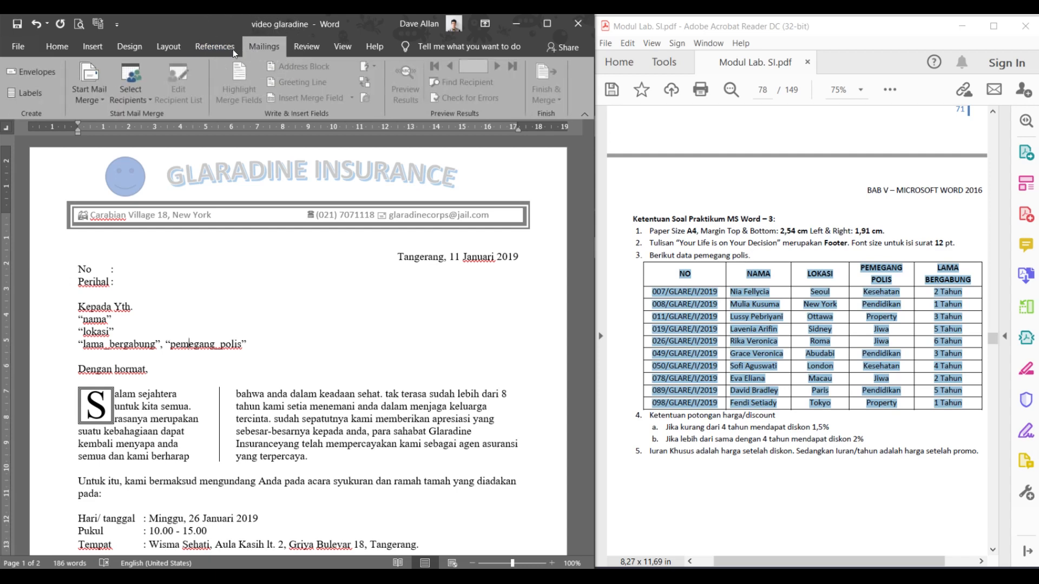
{"action": "left_click", "coordinate": [122, 103]}
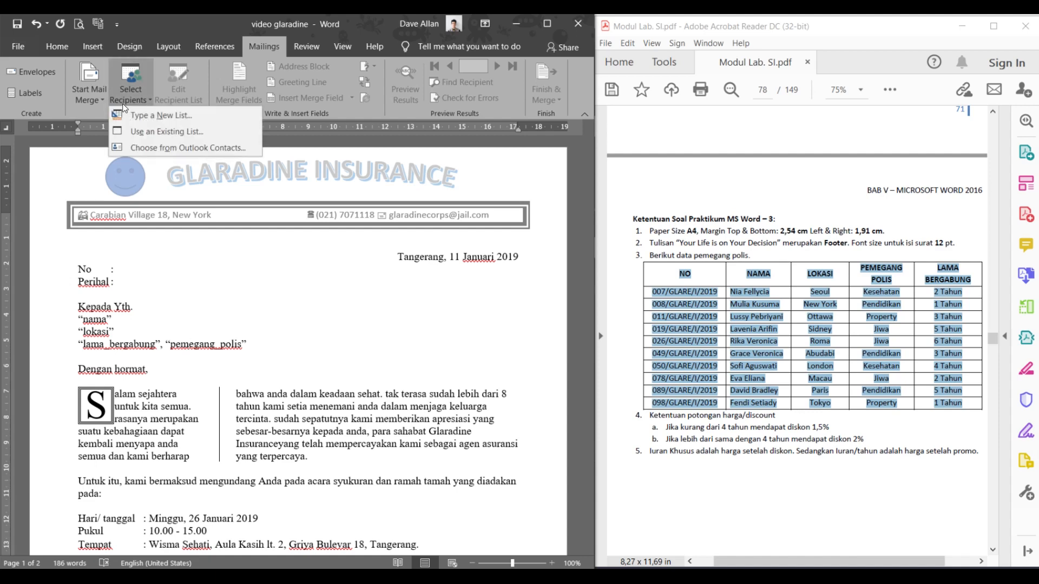
{"action": "key", "text": "ctrl"}
{"action": "key", "text": "ctrl"}
{"action": "key", "text": "ctrl"}
{"action": "key", "text": "ctrl"}
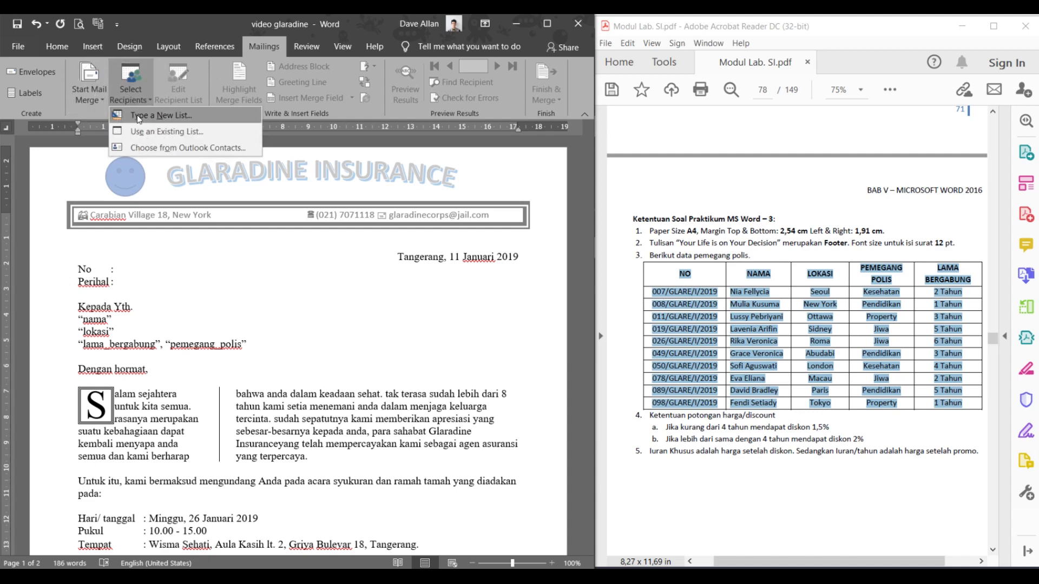
{"action": "left_click", "coordinate": [136, 114]}
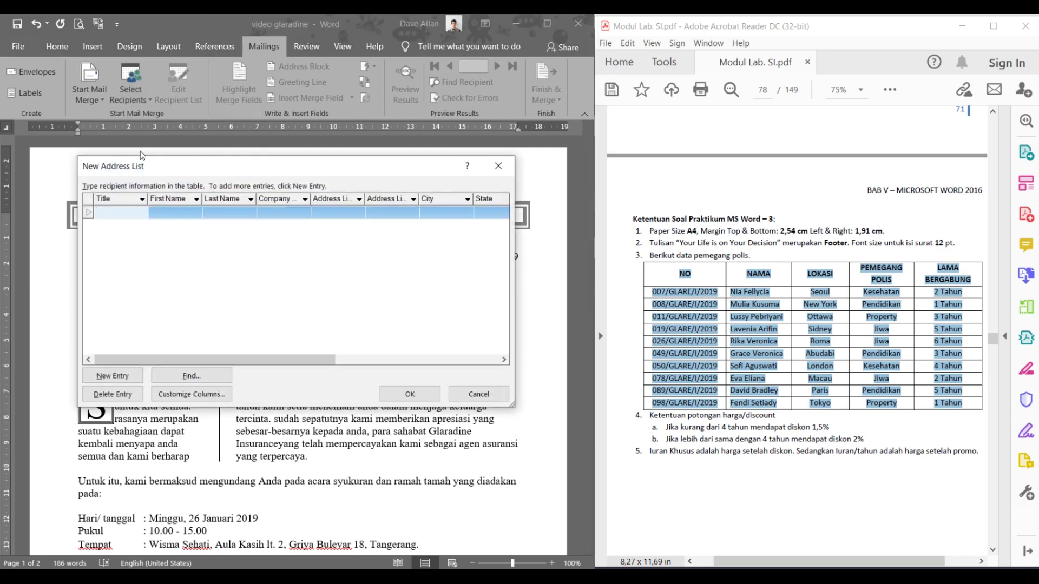
{"action": "left_click", "coordinate": [155, 395]}
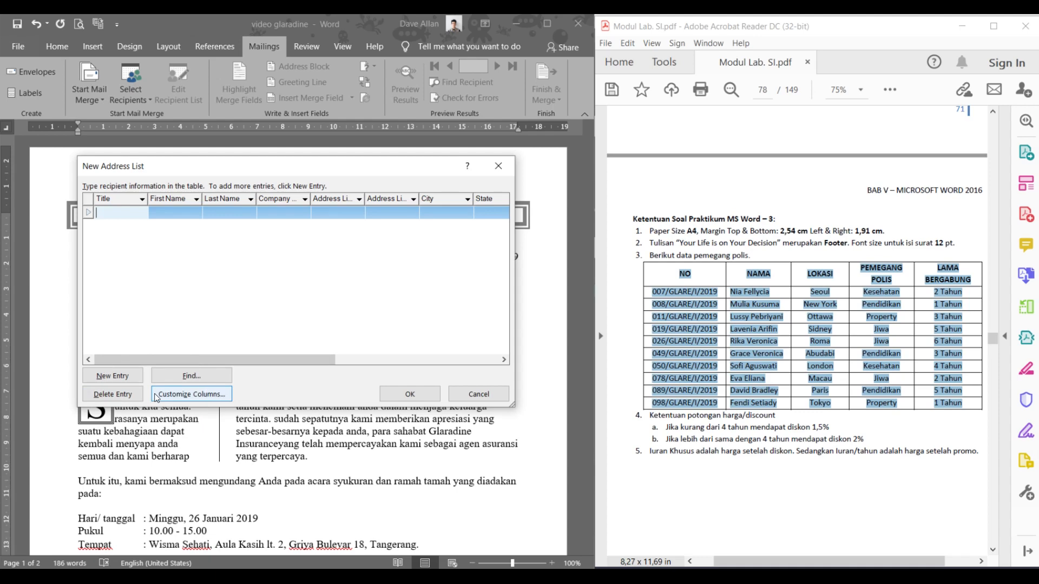
{"action": "left_click", "coordinate": [156, 396]}
- Delete the Title, First Name, Last Name and Company Name default fields
{"action": "left_click", "coordinate": [218, 148]}
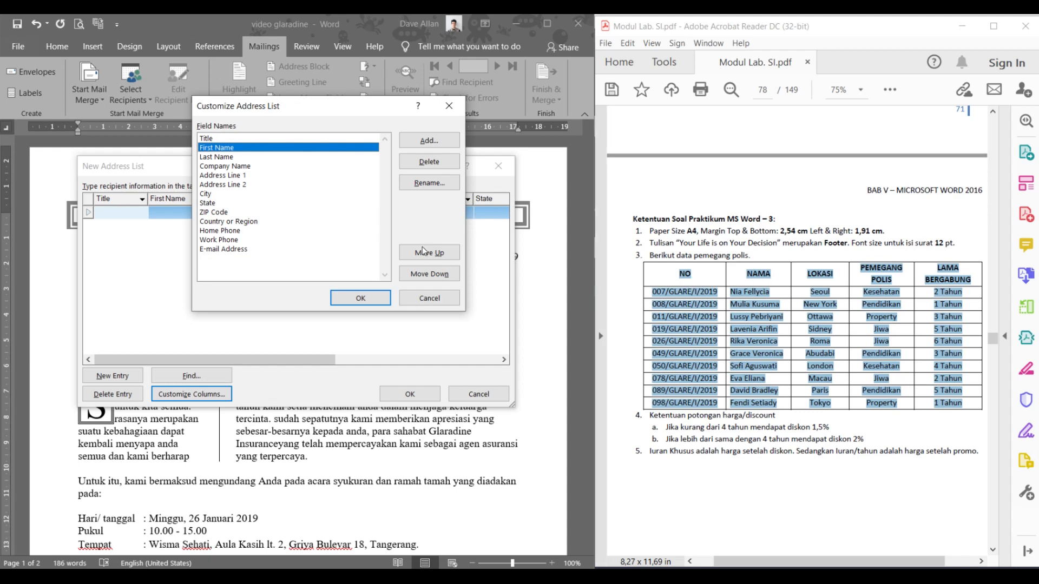
{"action": "left_click", "coordinate": [406, 273]}
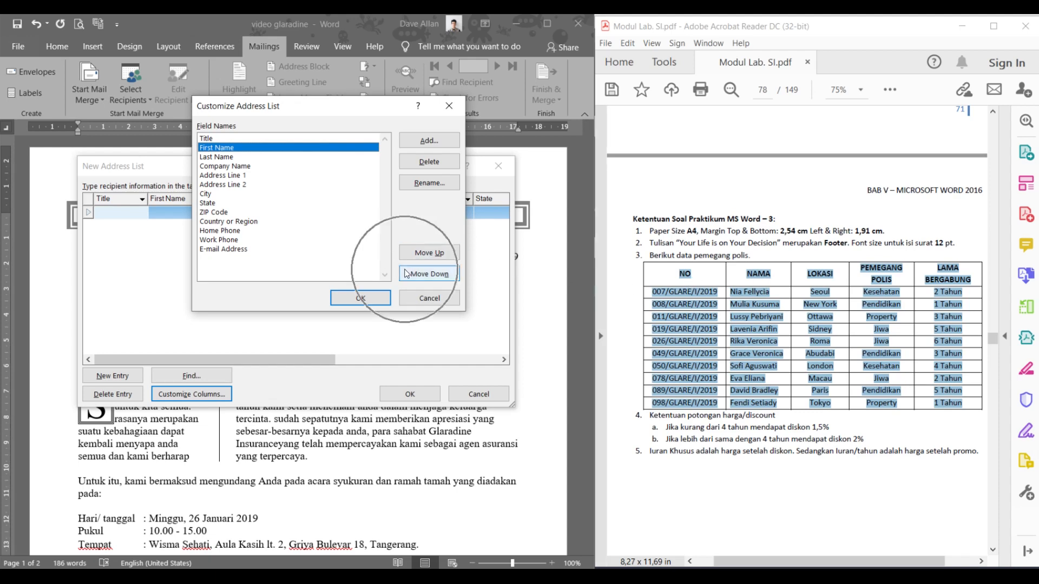
{"action": "left_click", "coordinate": [326, 138]}
{"action": "left_click", "coordinate": [413, 162]}
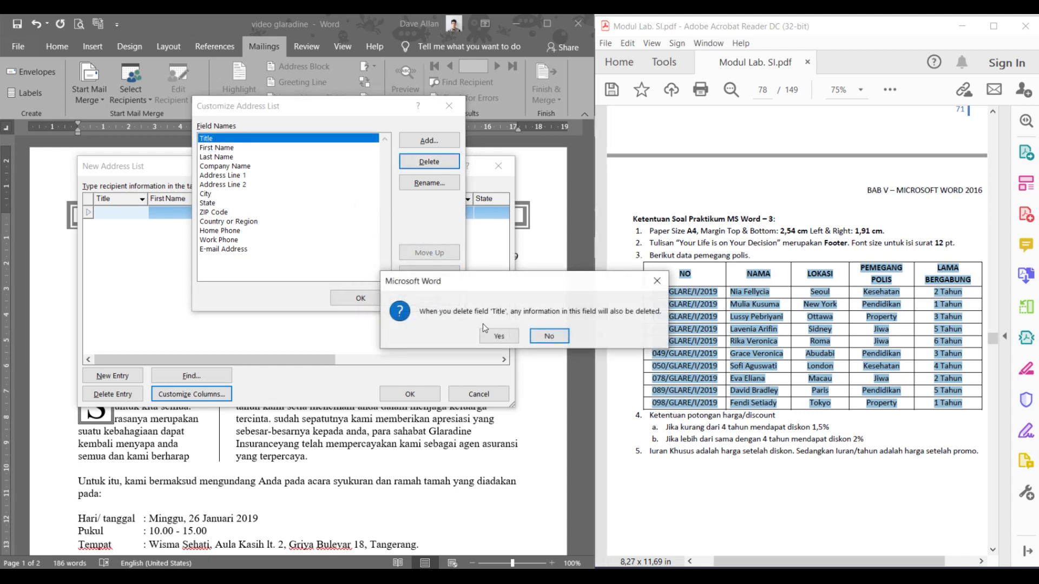
{"action": "left_click", "coordinate": [482, 324]}
{"action": "left_click", "coordinate": [420, 164]}
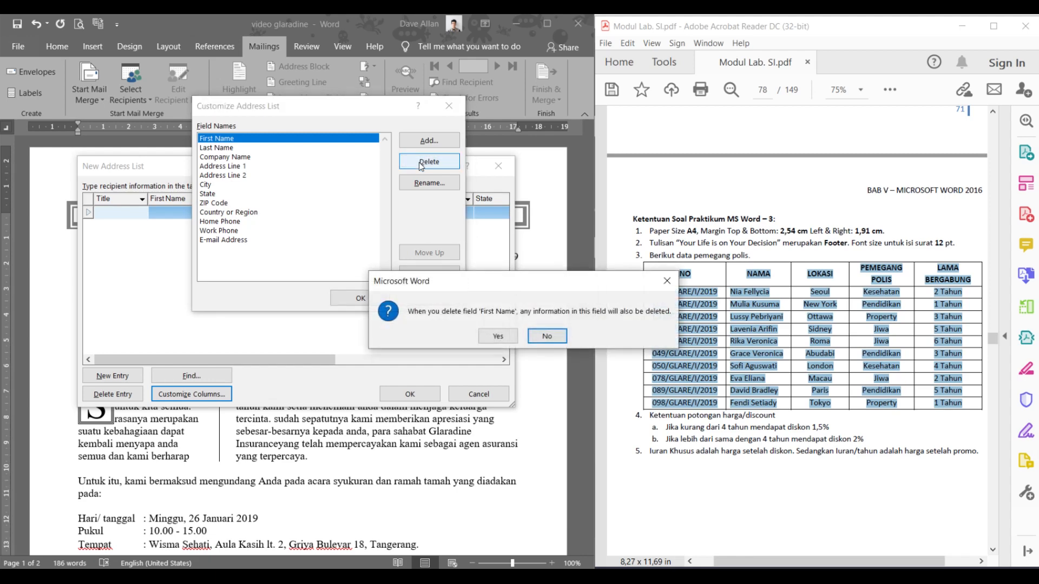
{"action": "left_click", "coordinate": [495, 336]}
{"action": "left_click", "coordinate": [430, 162]}
{"action": "left_click", "coordinate": [494, 334]}
{"action": "left_click", "coordinate": [429, 162]}
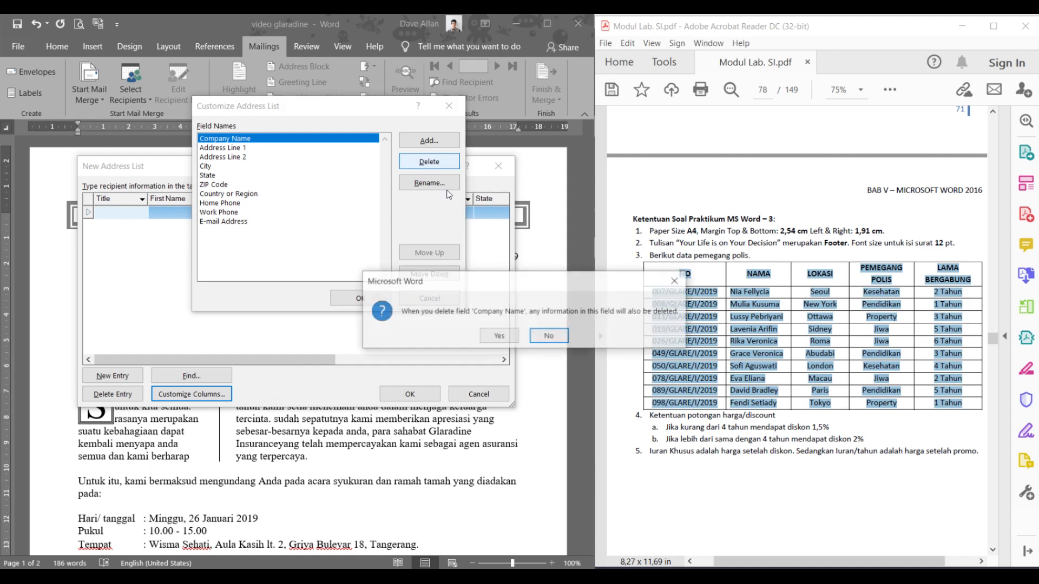
{"action": "left_click", "coordinate": [491, 334]}
- Delete the remaining default fields, from Address Line 1 through E-mail Address
{"action": "left_click", "coordinate": [421, 161]}
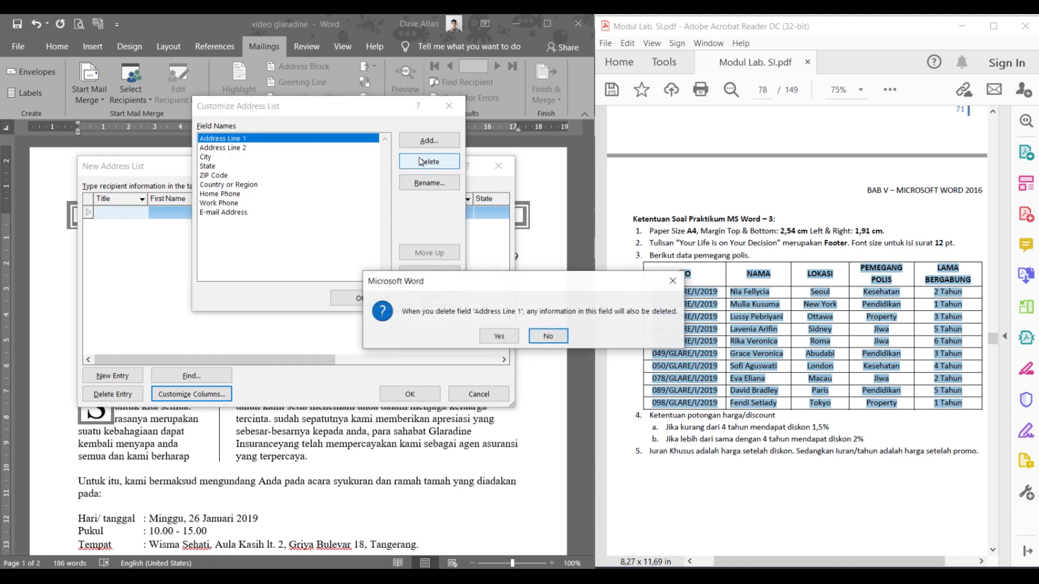
{"action": "key", "text": "Return"}
{"action": "left_click", "coordinate": [421, 161]}
{"action": "key", "text": "Return"}
{"action": "left_click", "coordinate": [422, 162]}
{"action": "key", "text": "Return"}
{"action": "left_click", "coordinate": [421, 161]}
{"action": "key", "text": "Return"}
{"action": "left_click", "coordinate": [421, 162]}
{"action": "key", "text": "Return"}
{"action": "left_click", "coordinate": [422, 162]}
{"action": "key", "text": "Return"}
{"action": "left_click", "coordinate": [421, 162]}
{"action": "key", "text": "Return"}
{"action": "left_click", "coordinate": [421, 162]}
{"action": "key", "text": "Return"}
{"action": "left_click", "coordinate": [421, 161]}
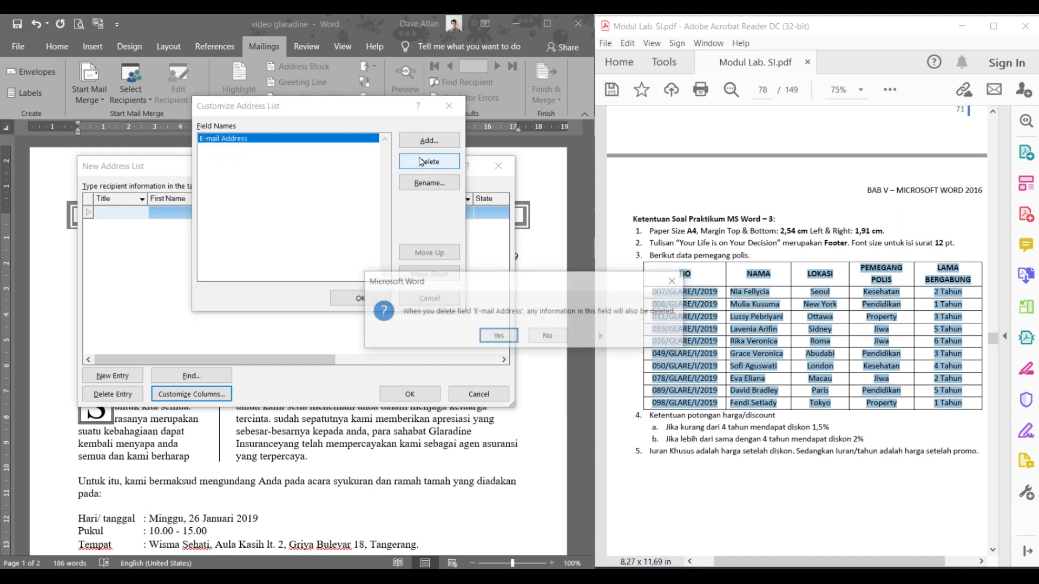
{"action": "key", "text": "Return"}
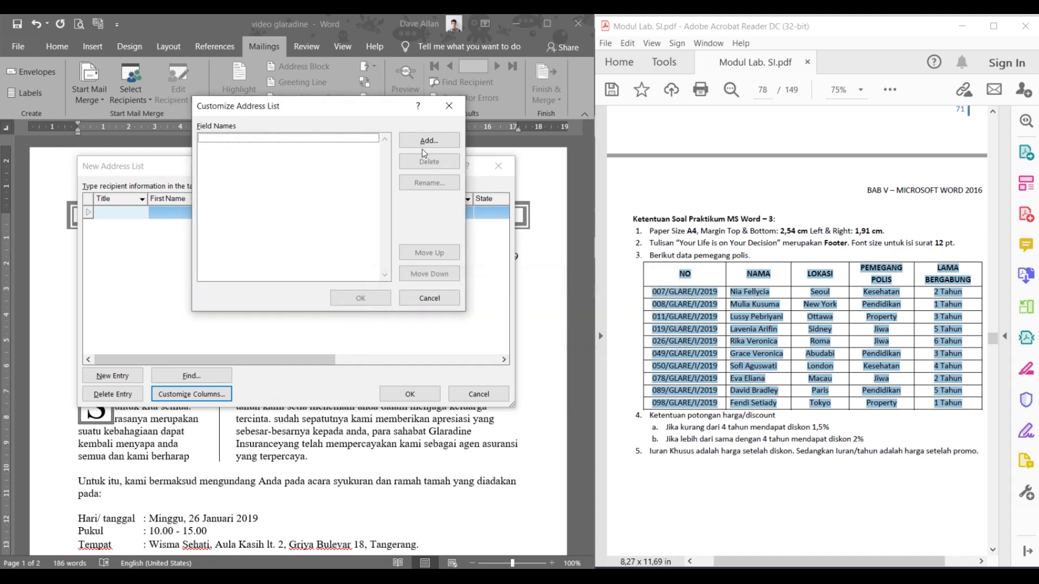
- Add NO, NAMA and LOKASI as new recipient list fields
{"action": "left_click", "coordinate": [428, 140]}
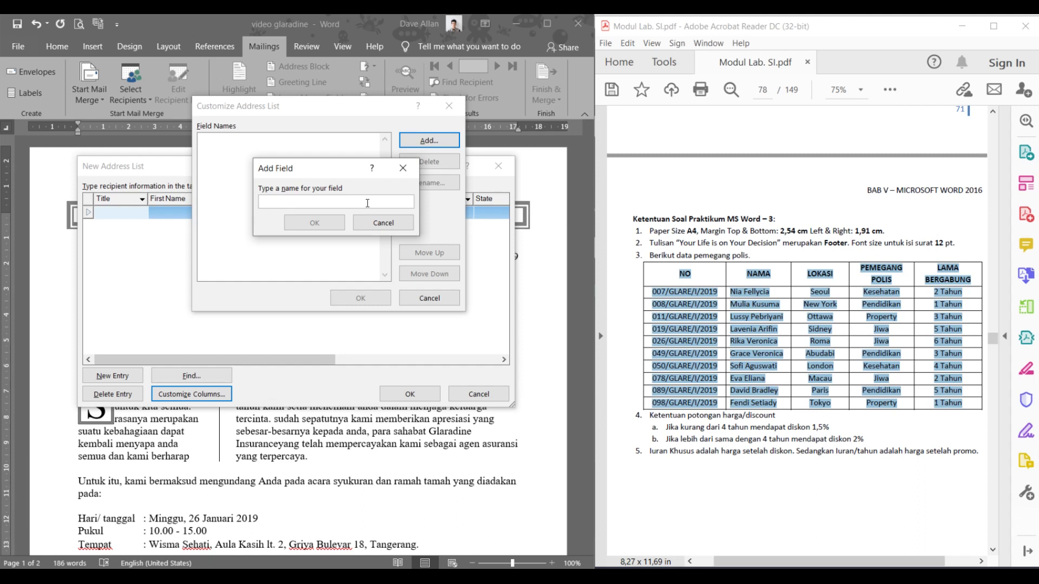
{"action": "type", "text": "NO"}
{"action": "left_click", "coordinate": [332, 225]}
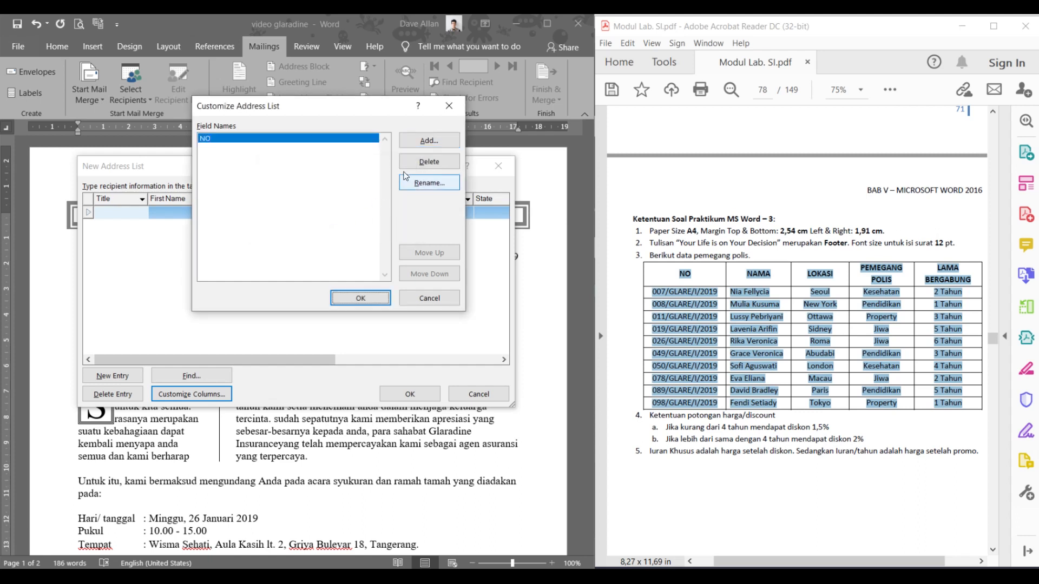
{"action": "left_click", "coordinate": [426, 143]}
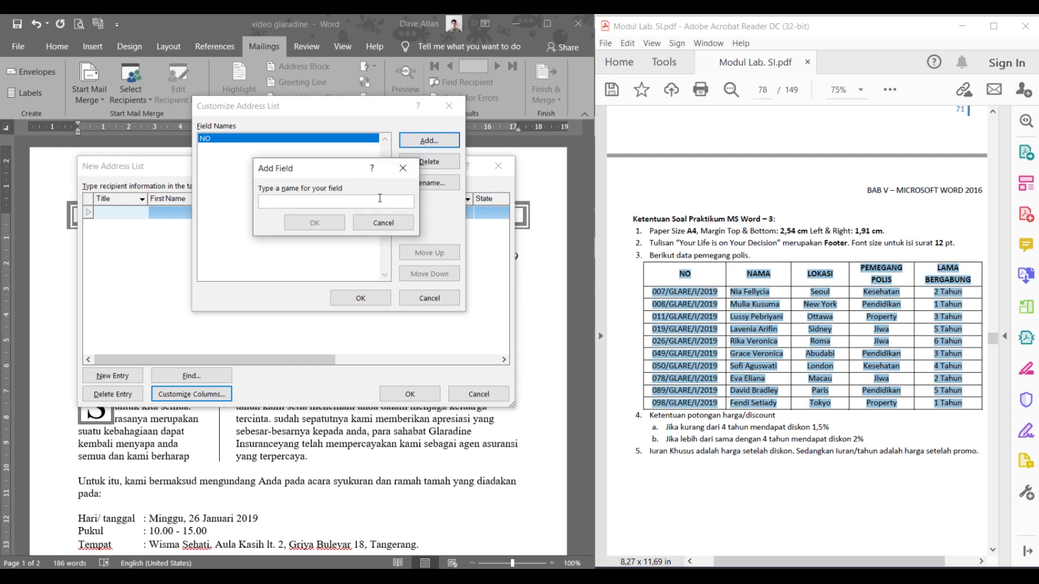
{"action": "type", "text": "NAM"}
{"action": "left_click", "coordinate": [314, 223]}
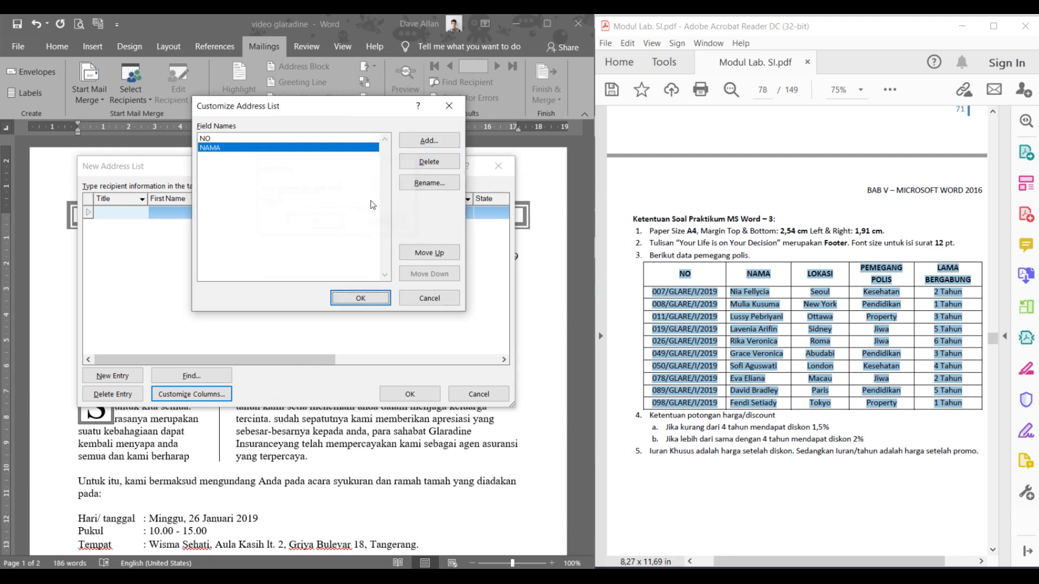
{"action": "left_click", "coordinate": [428, 141]}
{"action": "type", "text": "LOKASI"}
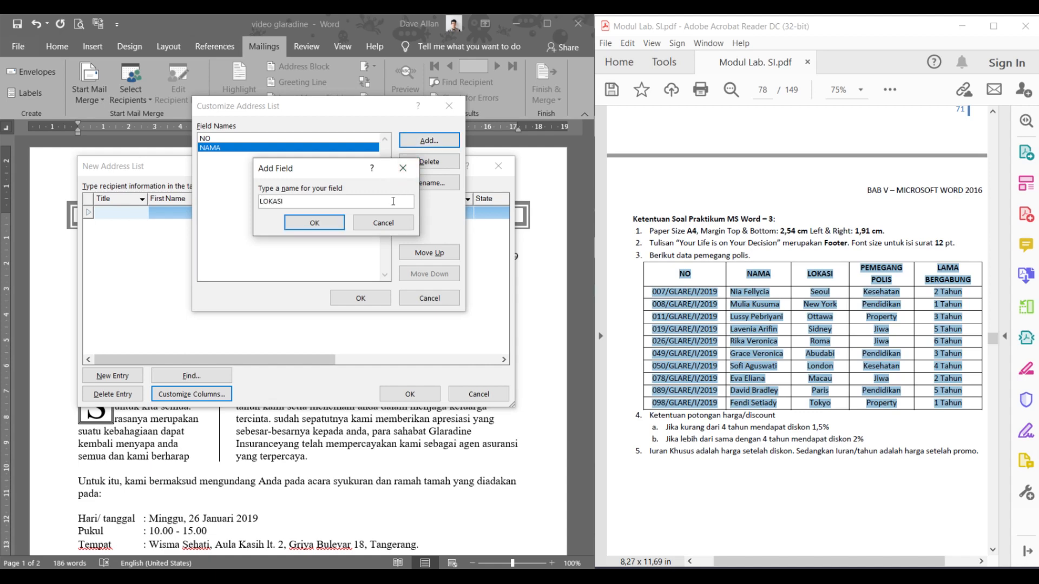
{"action": "left_click", "coordinate": [315, 223]}
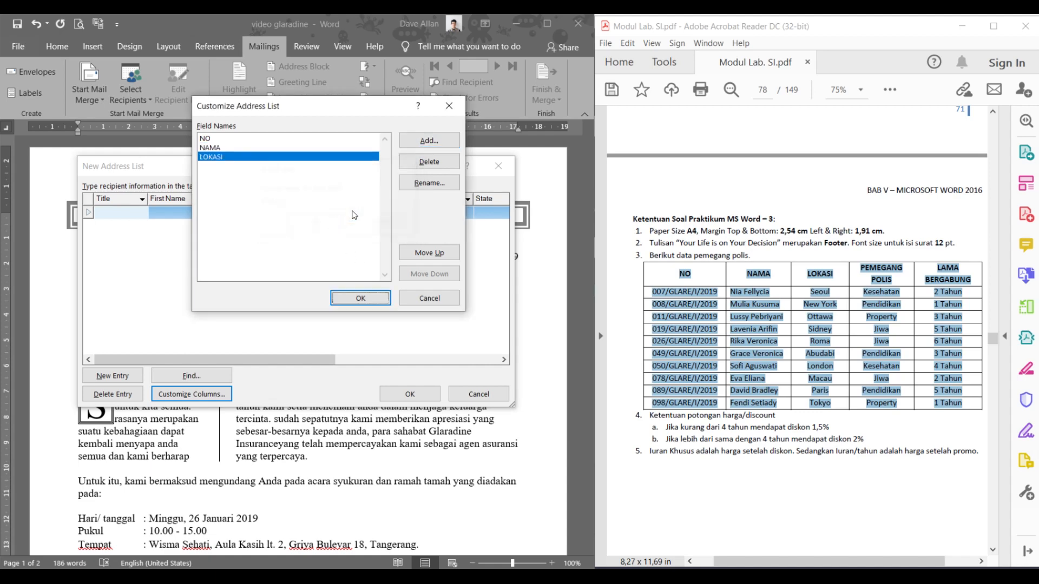
- Add the PEMEGANG POLIS and LAMA BERGABUNG fields and apply the column changes
{"action": "left_click", "coordinate": [437, 142]}
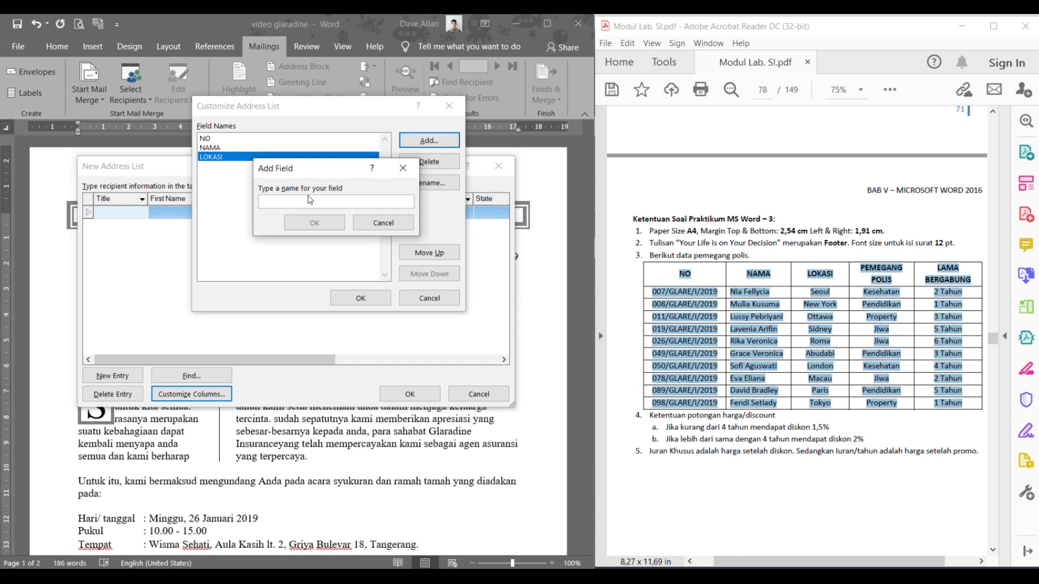
{"action": "type", "text": "PEMEGANG POLIS"}
{"action": "left_click", "coordinate": [288, 217]}
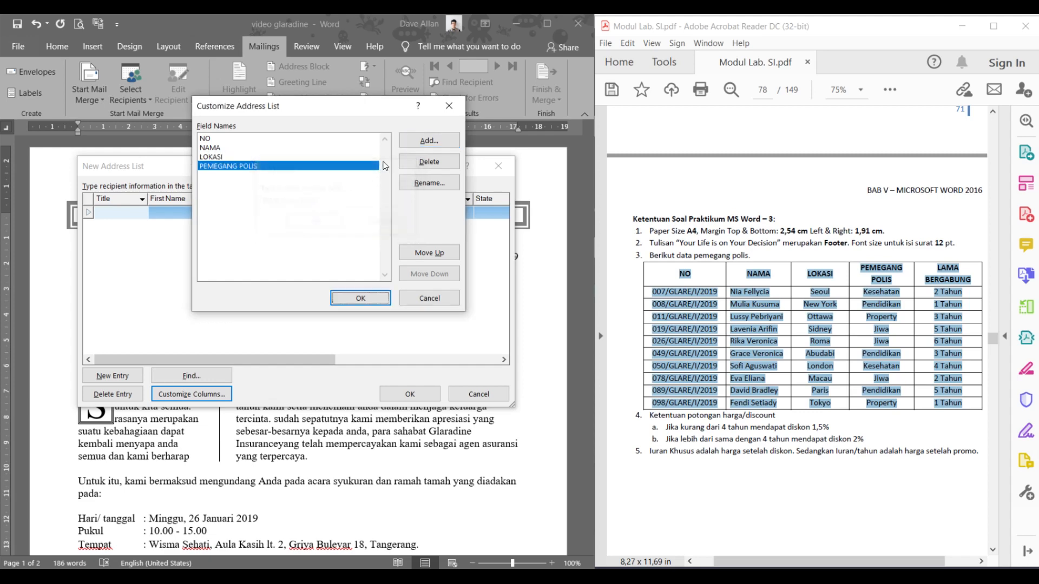
{"action": "left_click", "coordinate": [417, 142]}
{"action": "type", "text": "L"}
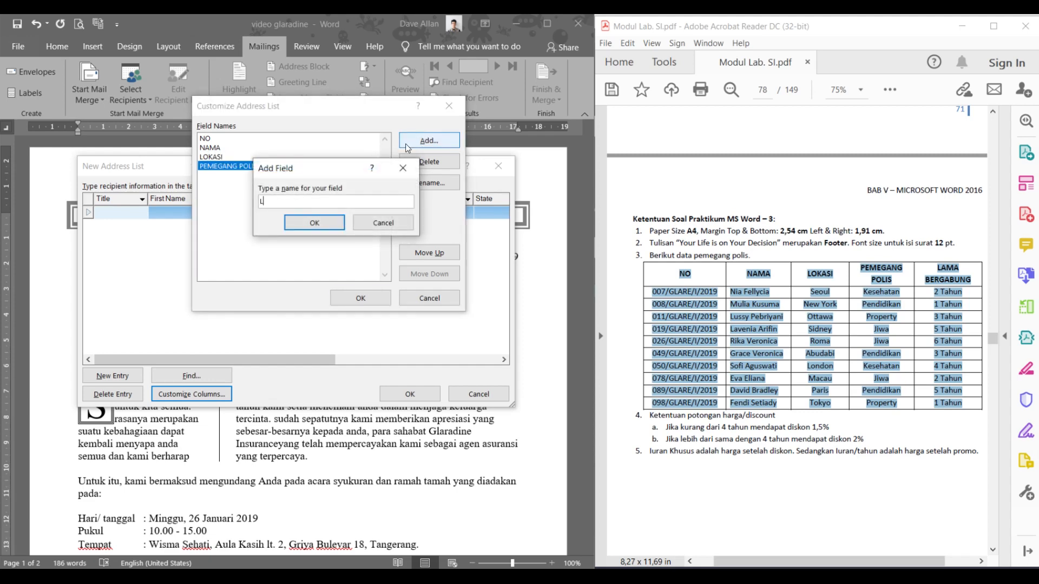
{"action": "type", "text": "AMA BERGABUNG"}
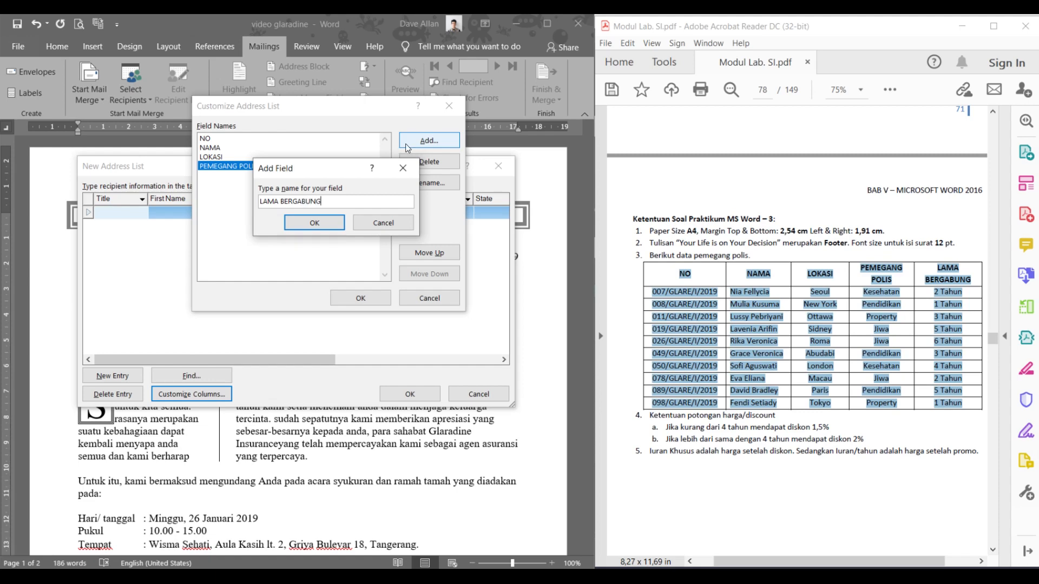
{"action": "left_click", "coordinate": [319, 223]}
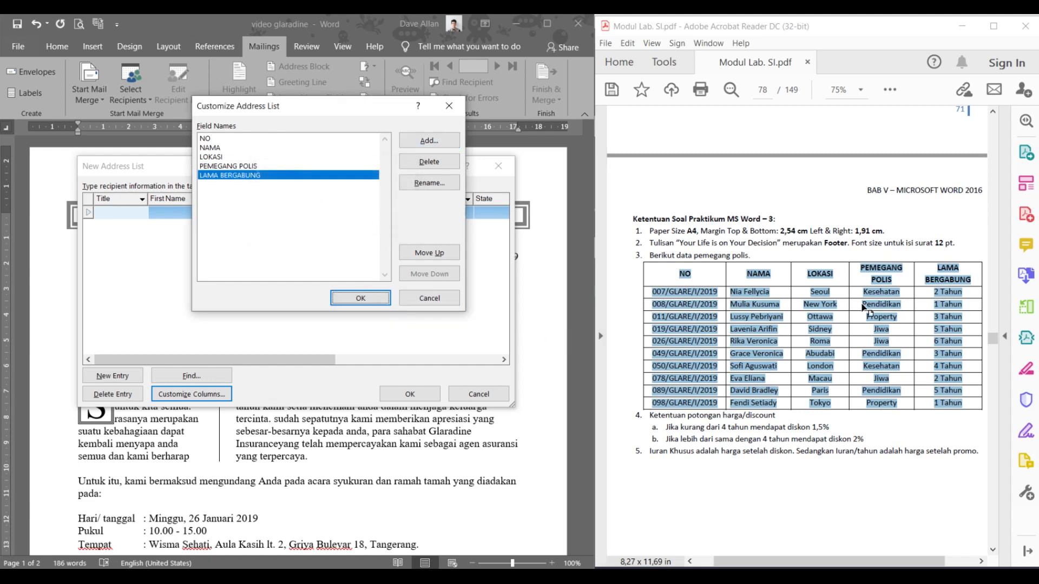
{"action": "left_click", "coordinate": [382, 299]}
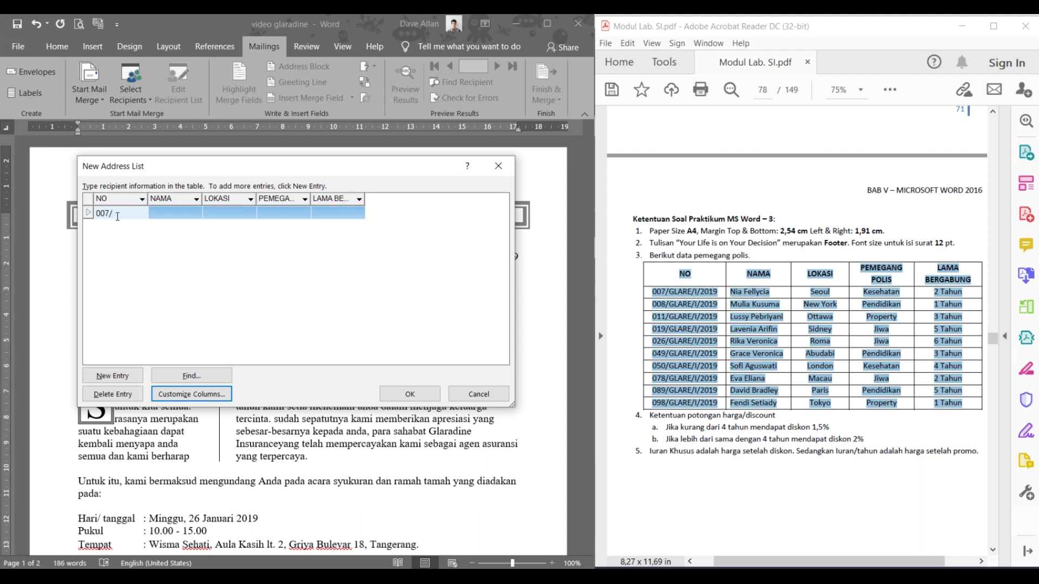
- Fill in the first record: policy number, holder's name, Seoul, Kesehatan and 2 Tahun
{"action": "type", "text": "GLA"}
{"action": "type", "text": "RE/I/2019"}
{"action": "key", "text": "Tab"}
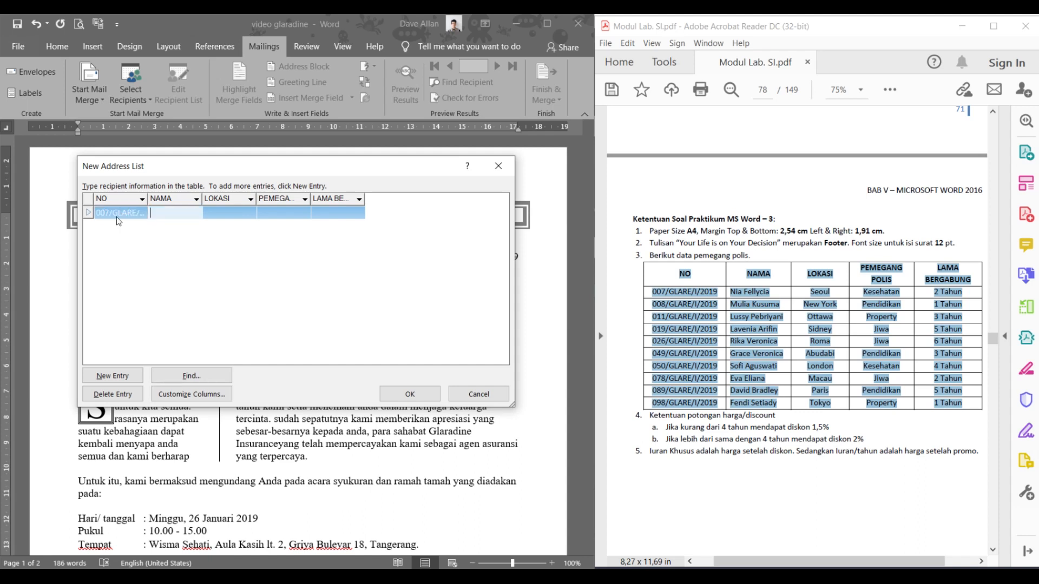
{"action": "key", "text": "Tab"}
{"action": "type", "text": "Seoul"}
{"action": "key", "text": "Tab"}
{"action": "type", "text": "KEsehata"}
{"action": "key", "text": "BackSpace"}
{"action": "key", "text": "BackSpace"}
{"action": "key", "text": "BackSpace"}
{"action": "type", "text": "esehatan"}
{"action": "key", "text": "Tab"}
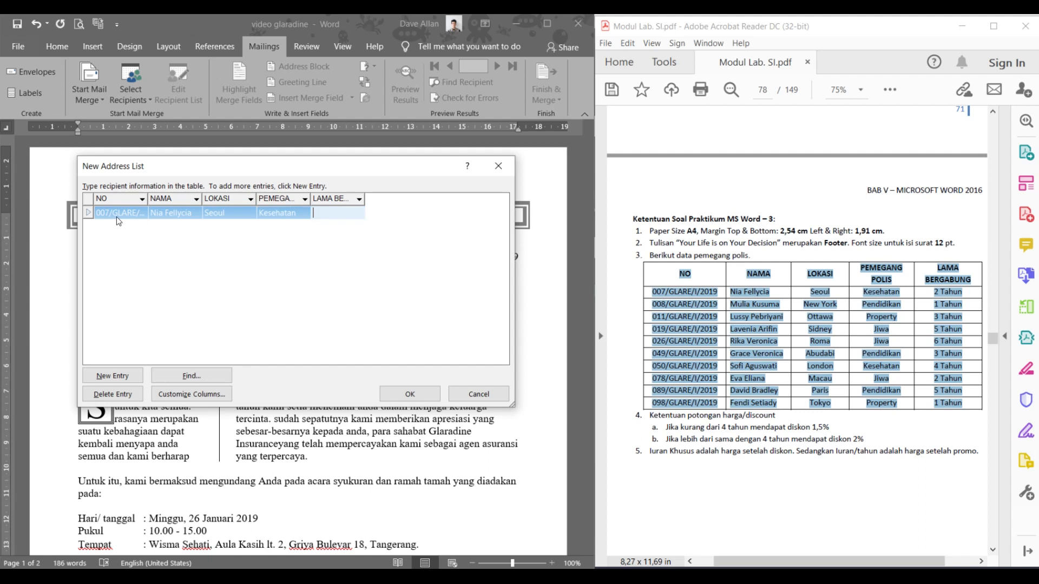
{"action": "type", "text": "2 Tahun"}
{"action": "key", "text": "Tab"}
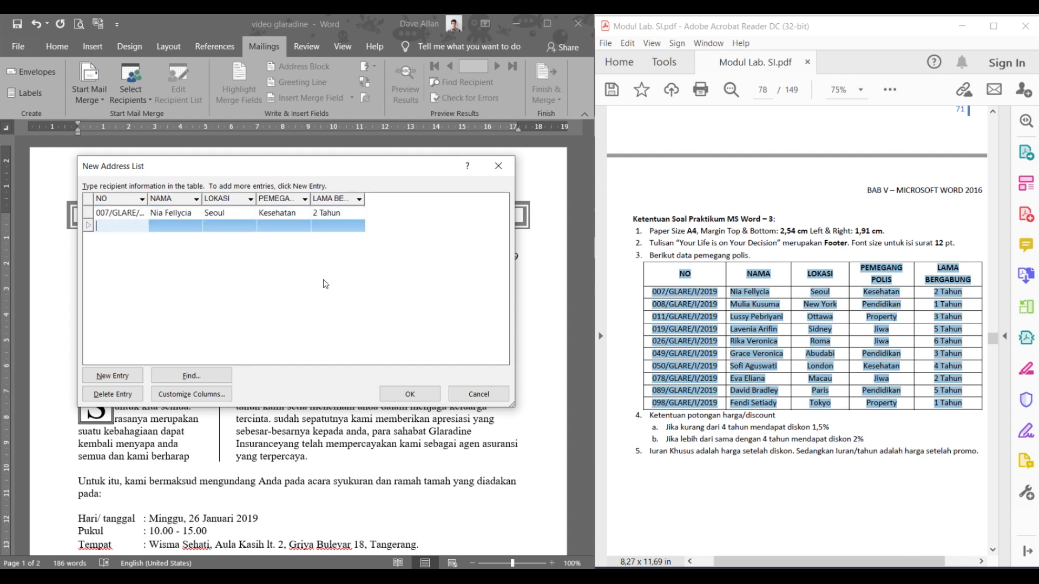
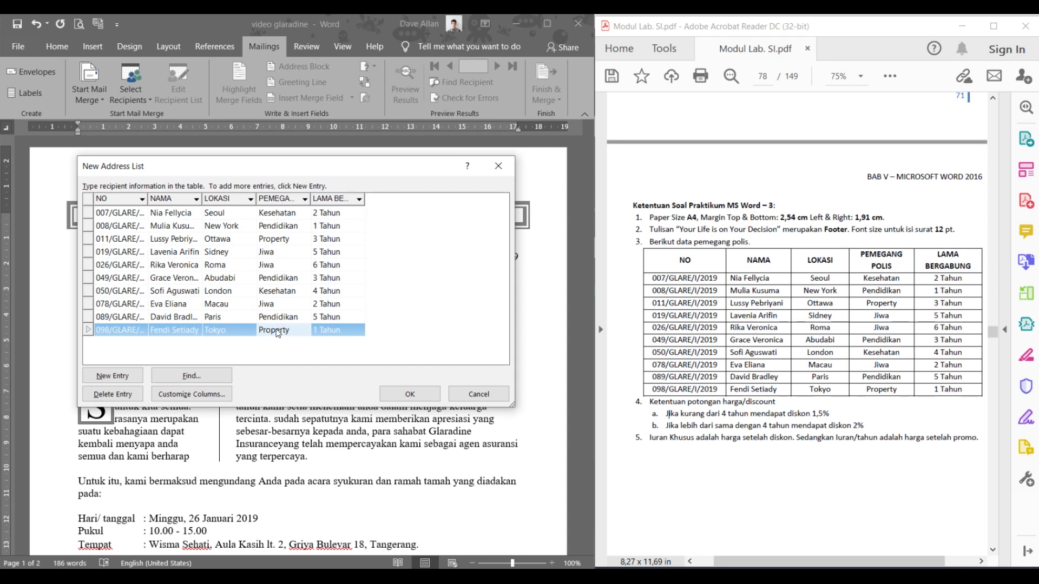
- Paste the remaining nine policyholder rows from the PDF and check the entries
{"action": "left_click", "coordinate": [118, 214]}
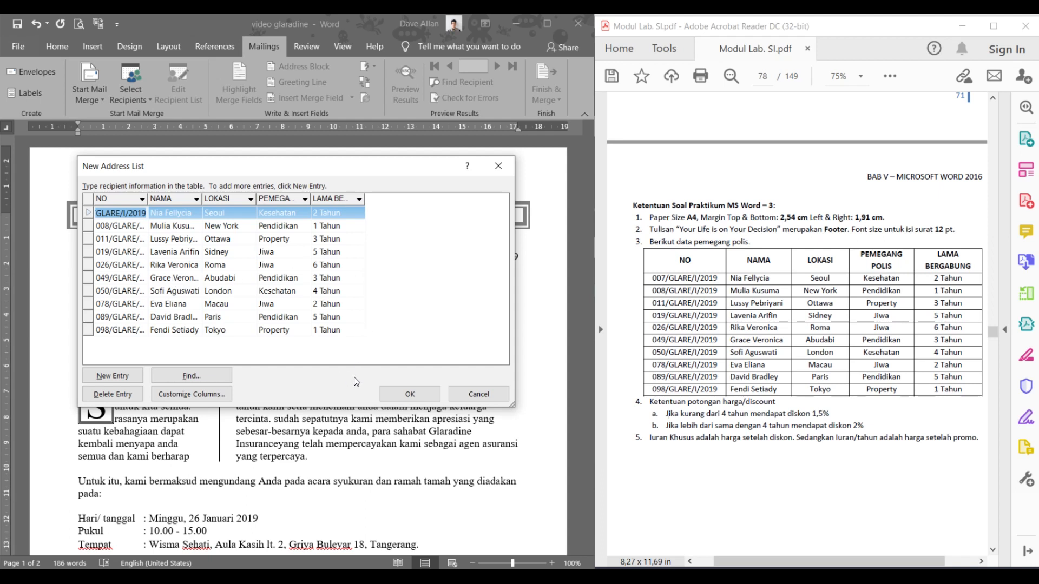
{"action": "left_click", "coordinate": [394, 395]}
{"action": "left_click", "coordinate": [122, 253]}
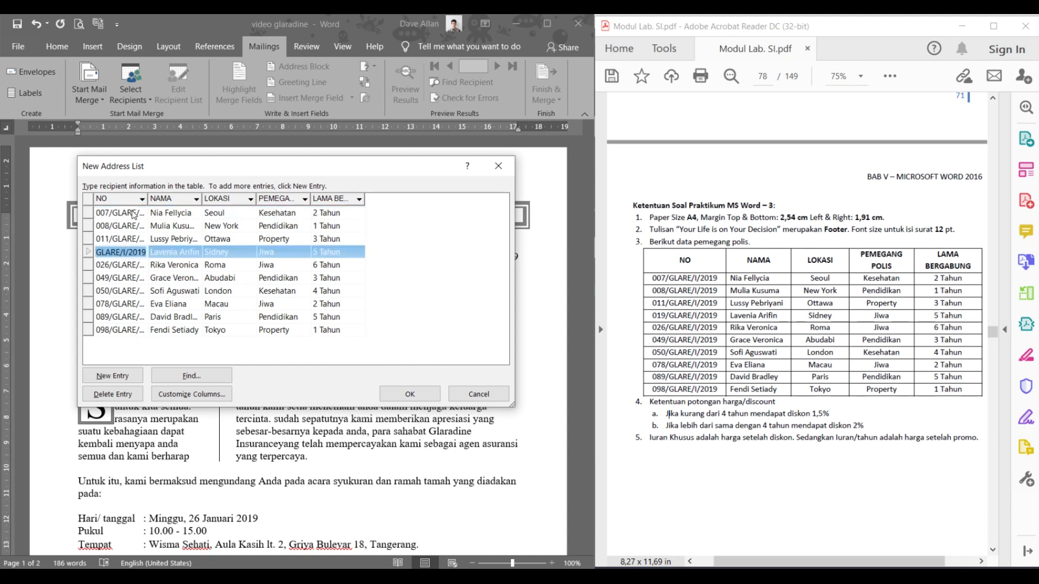
- Save the recipient list as MAIL MERGE PRAKTIKUM MS WORD 3 in the SISTEM INFORMASI folder
{"action": "left_click", "coordinate": [406, 398]}
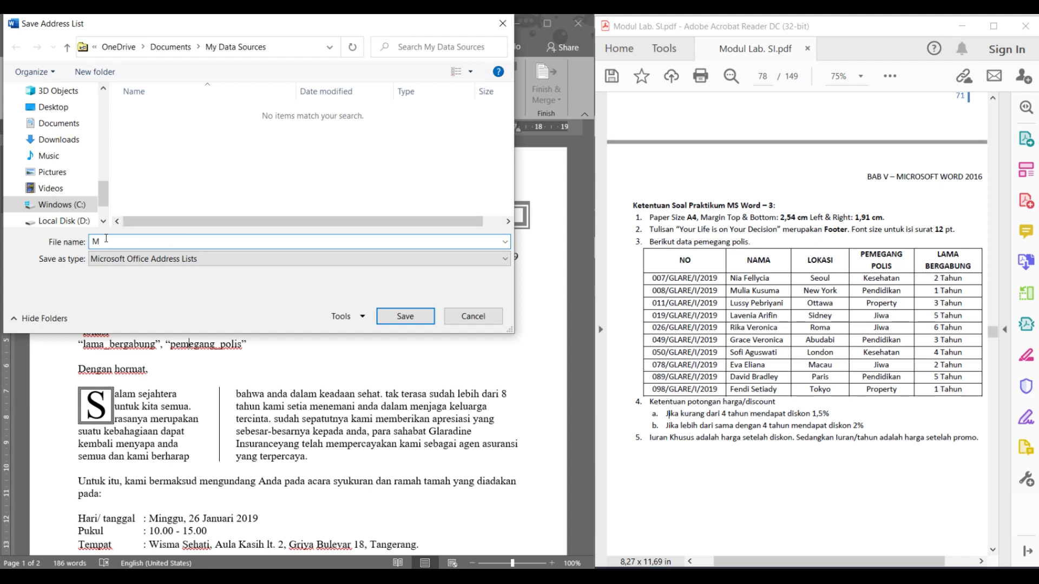
{"action": "type", "text": "MERGE PRAKTIKUM MS WORD 3"}
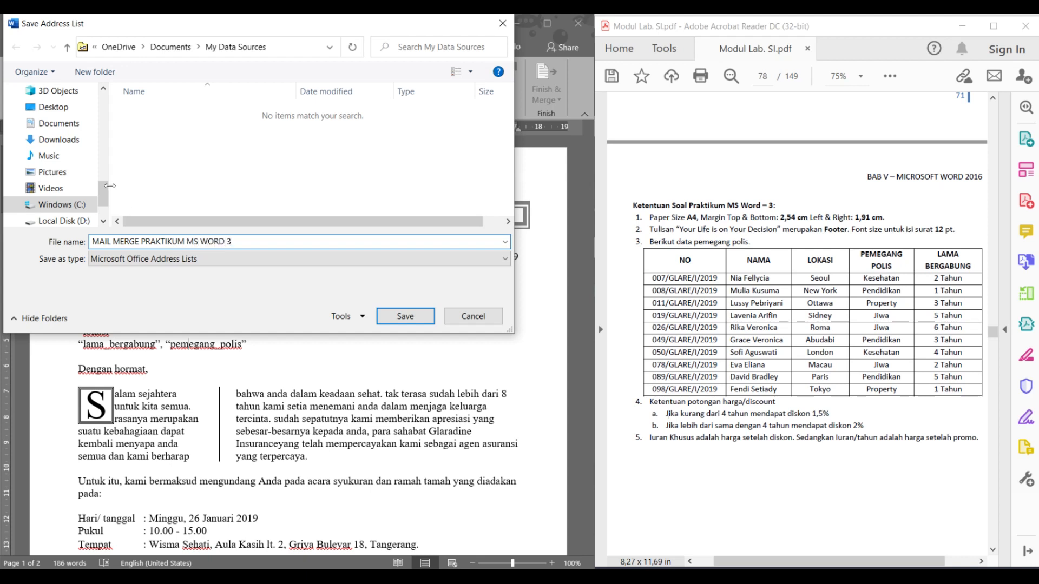
{"action": "scroll", "coordinate": [49, 163], "scroll_direction": "up", "scroll_amount": 5}
{"action": "scroll", "coordinate": [49, 163], "scroll_direction": "up", "scroll_amount": 5}
{"action": "left_click", "coordinate": [63, 156]}
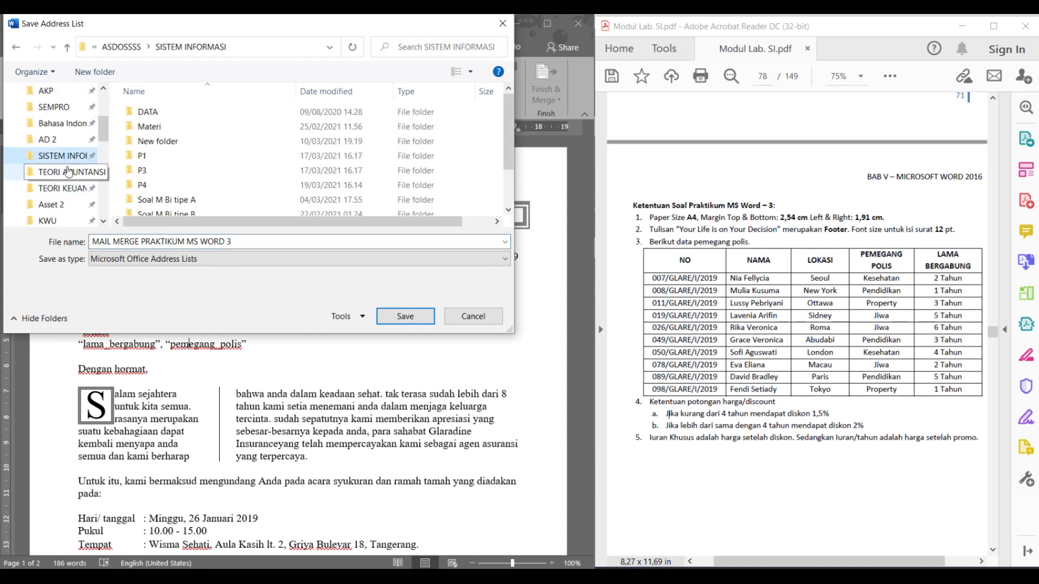
{"action": "scroll", "coordinate": [260, 179], "scroll_direction": "down", "scroll_amount": 2}
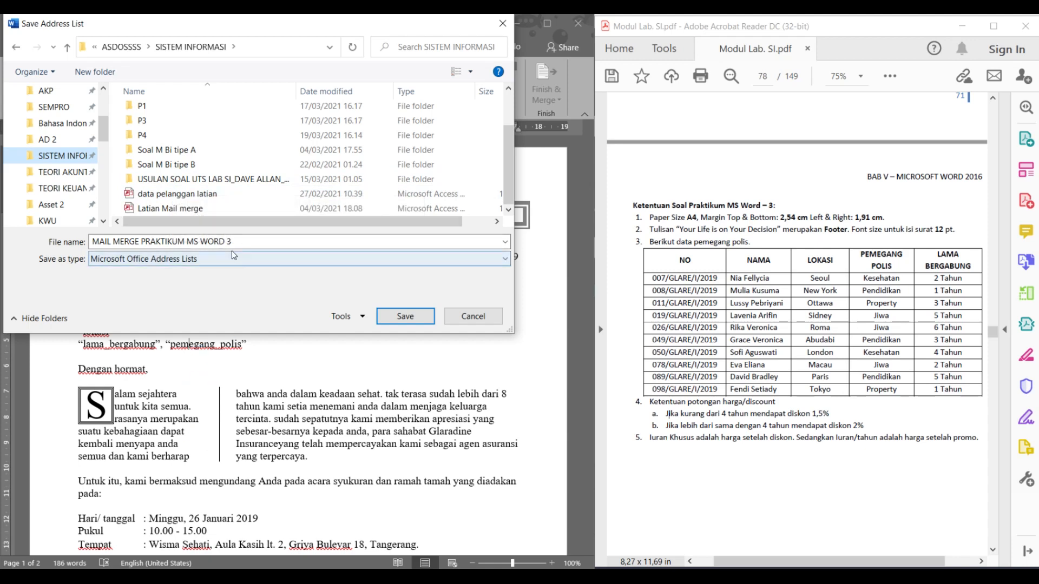
{"action": "left_click", "coordinate": [398, 316]}
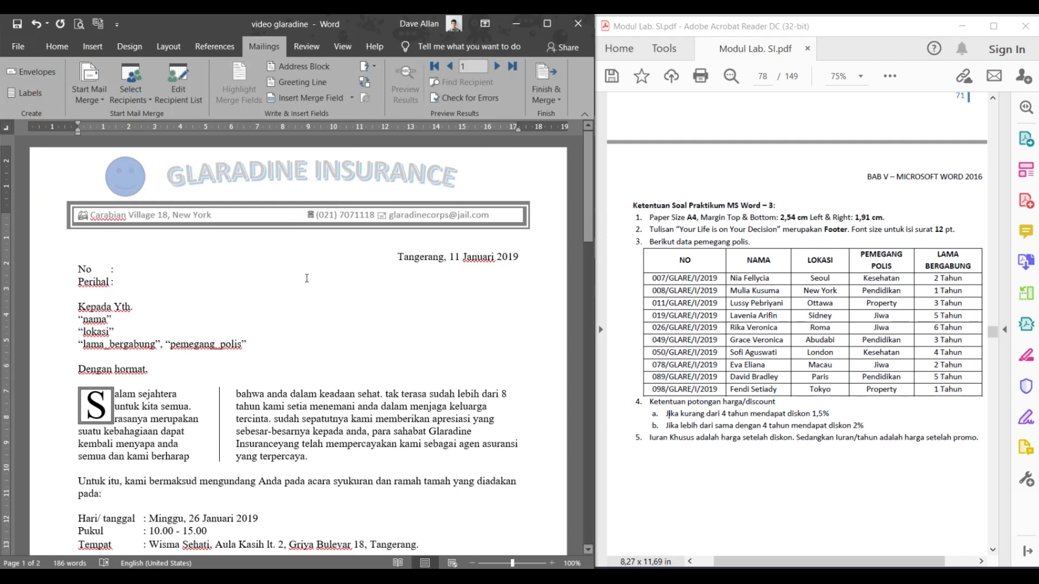
{"action": "scroll", "coordinate": [717, 297], "scroll_direction": "up", "scroll_amount": 6}
{"action": "scroll", "coordinate": [720, 303], "scroll_direction": "up", "scroll_amount": 5}
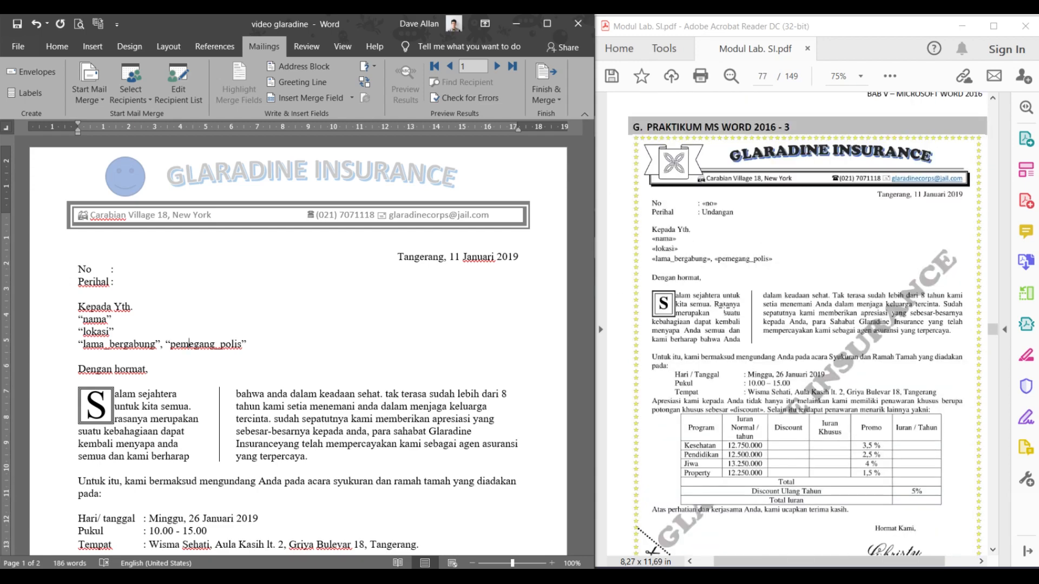
{"action": "scroll", "coordinate": [728, 299], "scroll_direction": "down", "scroll_amount": 2}
{"action": "scroll", "coordinate": [728, 298], "scroll_direction": "up", "scroll_amount": 2}
{"action": "scroll", "coordinate": [728, 298], "scroll_direction": "down", "scroll_amount": 2}
{"action": "key", "text": "ctrl"}
{"action": "left_click", "coordinate": [301, 303]}
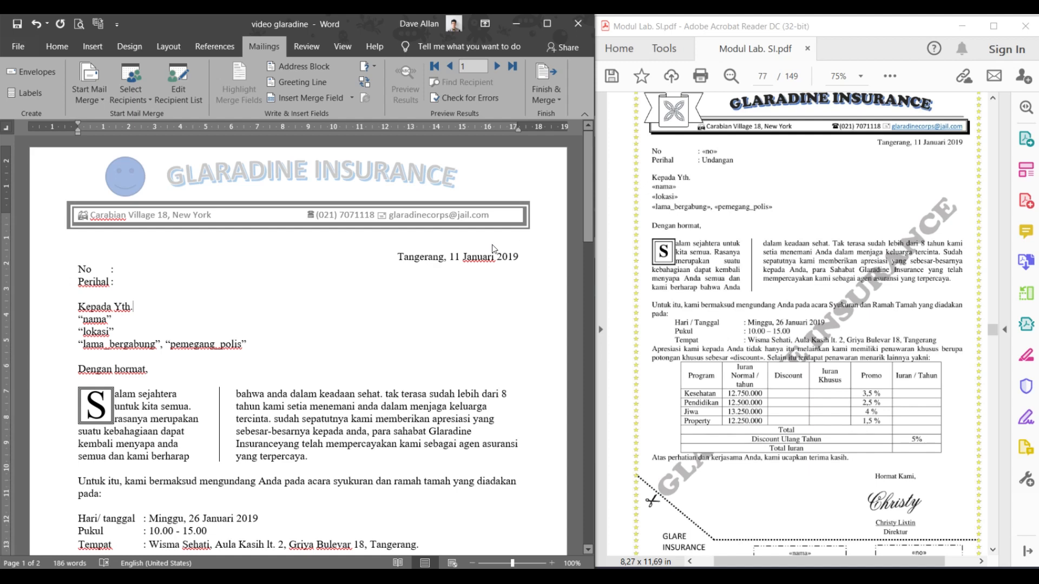
{"action": "key", "text": "ctrl"}
{"action": "key", "text": "ctrl"}
{"action": "key", "text": "ctrl"}
{"action": "key", "text": "ctrl"}
{"action": "triple_click", "coordinate": [103, 316]}
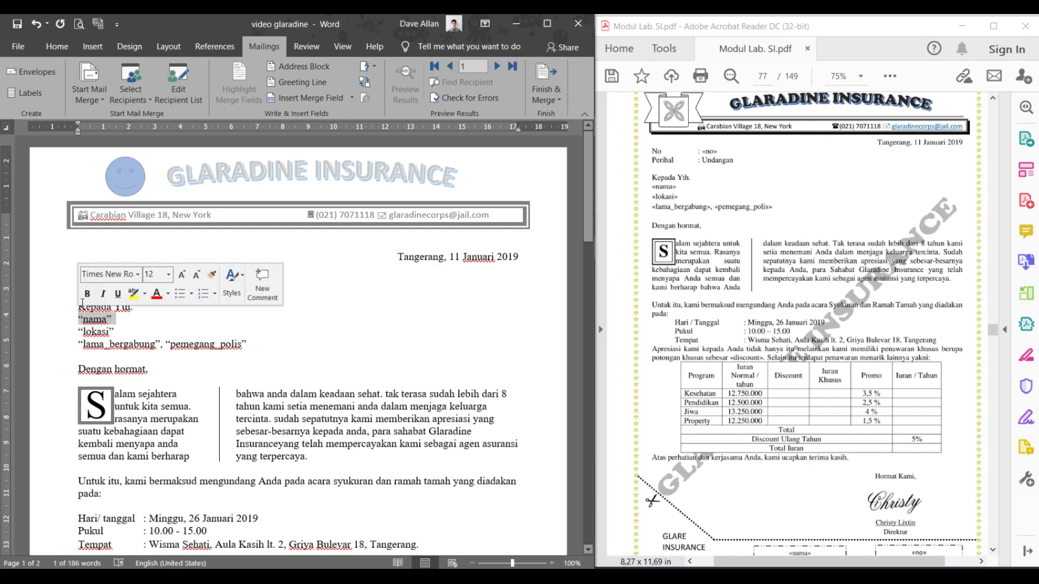
{"action": "left_click", "coordinate": [144, 335]}
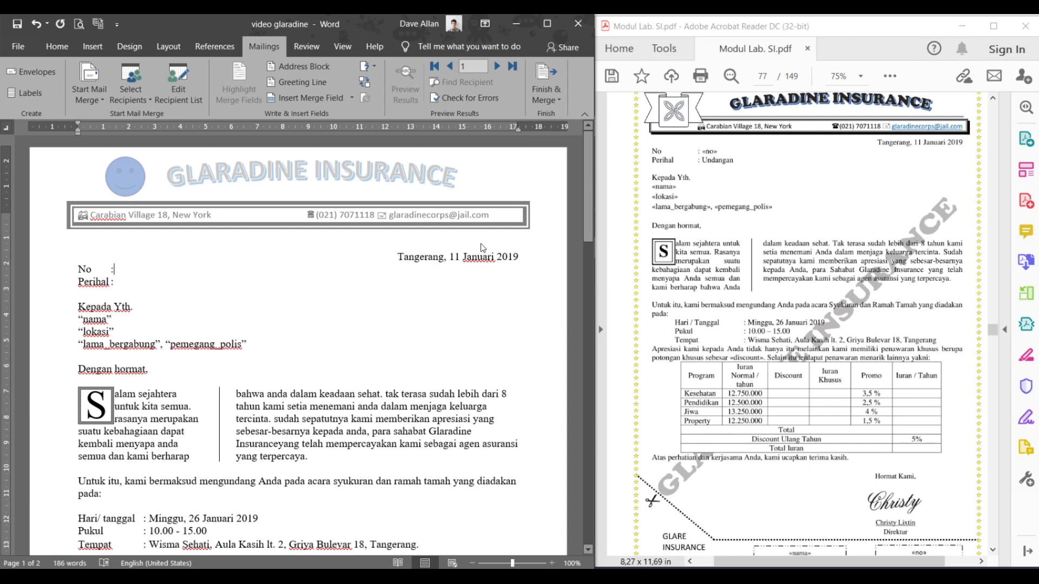
{"action": "left_click", "coordinate": [119, 272]}
{"action": "key", "text": "ctrl"}
{"action": "key", "text": "ctrl"}
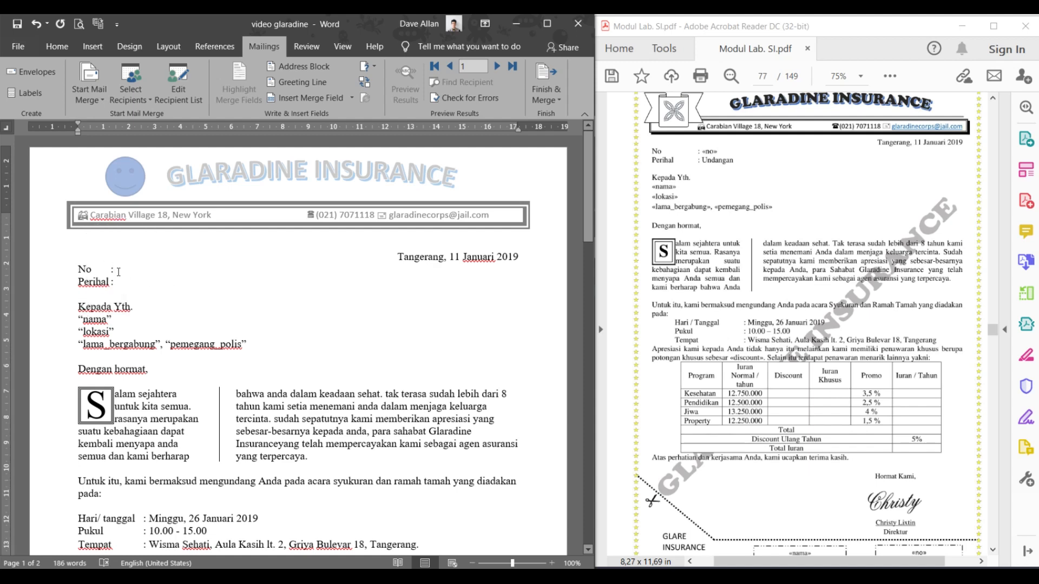
{"action": "key", "text": "ctrl"}
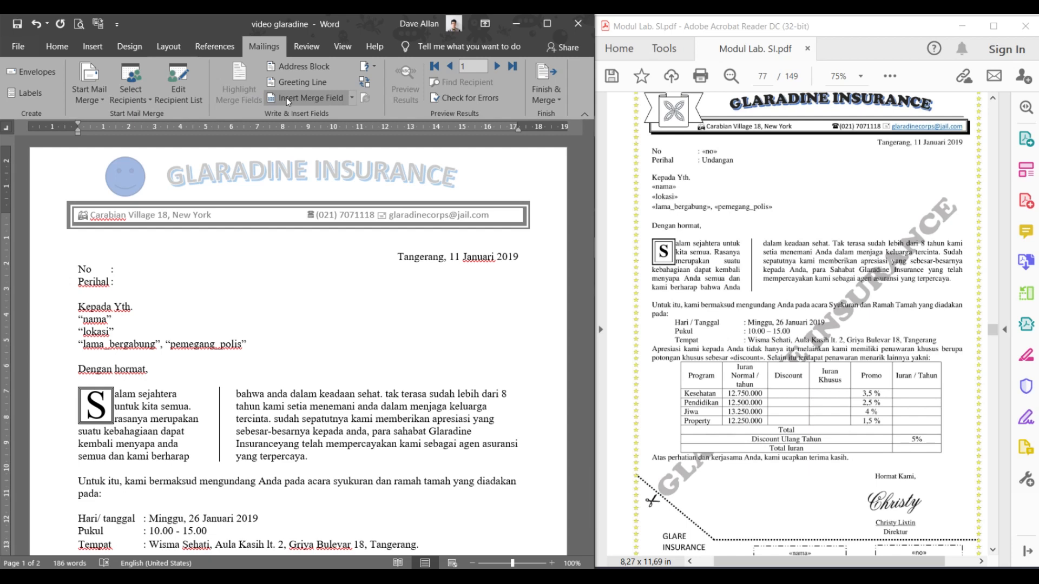
{"action": "key", "text": "ctrl"}
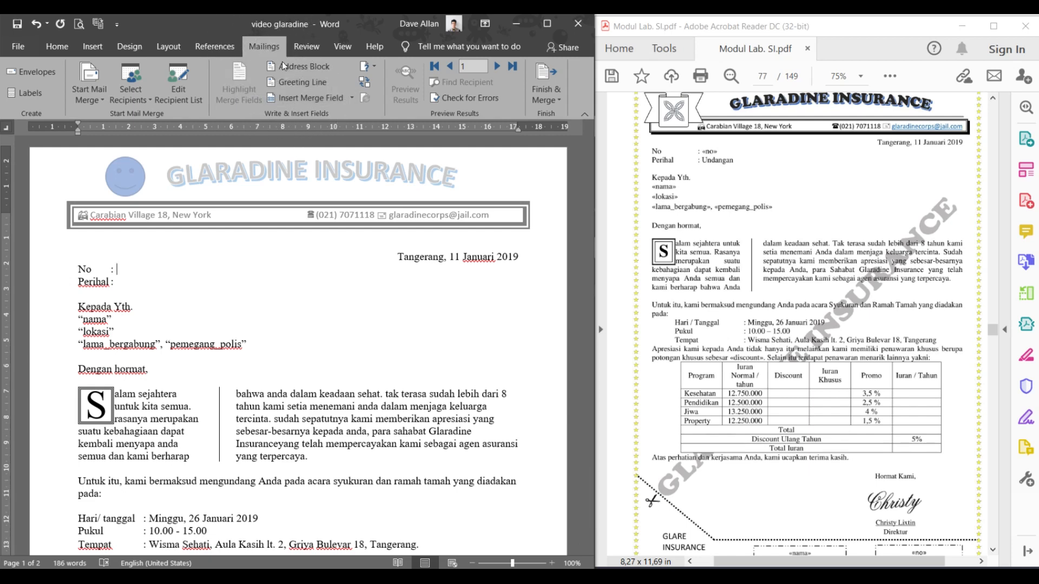
{"action": "key", "text": "ctrl"}
{"action": "key", "text": "ctrl"}
{"action": "key", "text": "ctrl"}
{"action": "key", "text": "F12"}
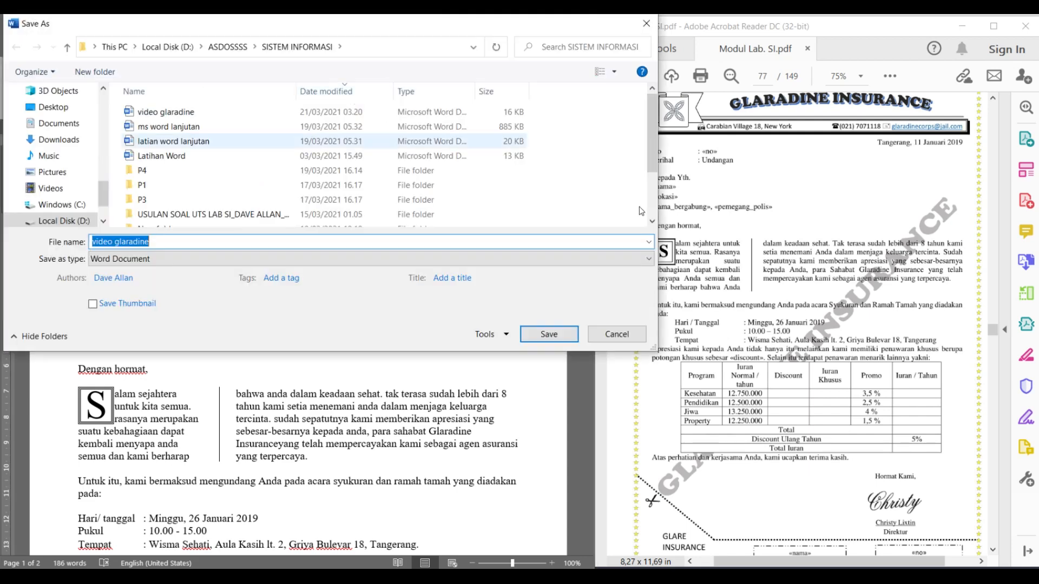
{"action": "left_click", "coordinate": [611, 327]}
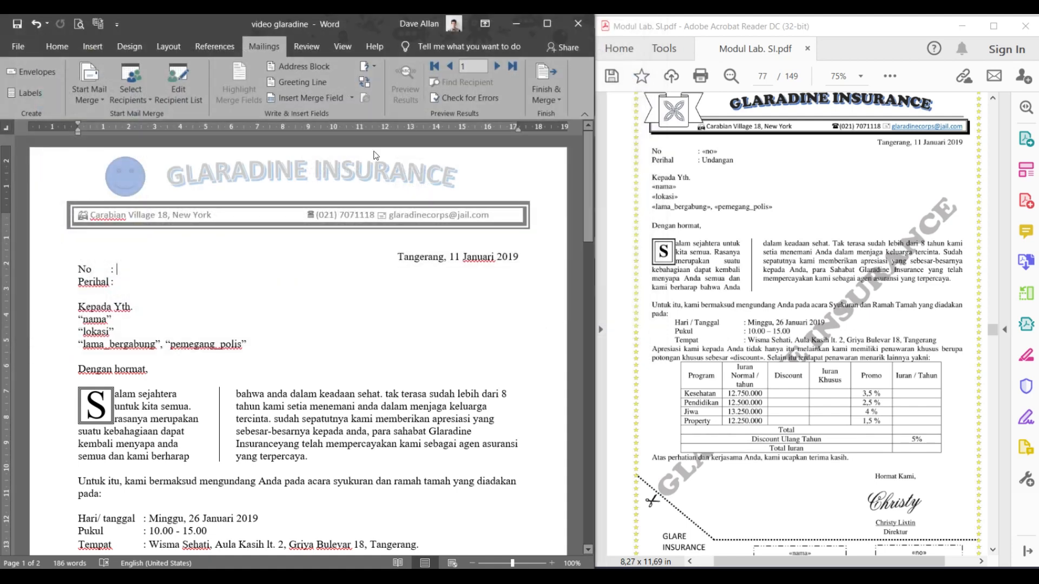
- Insert the «NO» merge field after No, type Undangan for Perihal, and tab-align the colon
{"action": "left_click", "coordinate": [353, 99]}
{"action": "key", "text": "ctrl"}
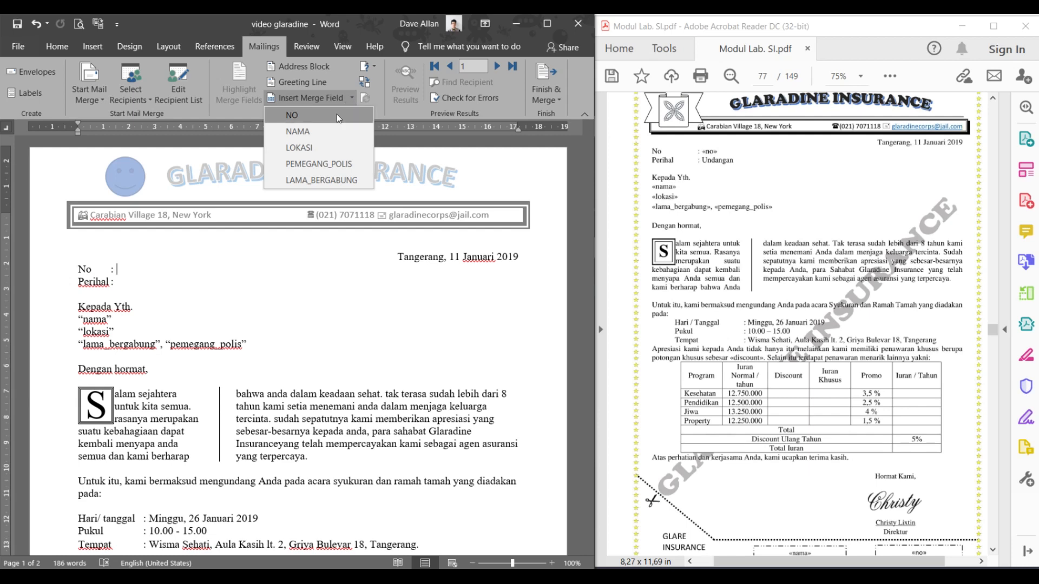
{"action": "left_click", "coordinate": [336, 115]}
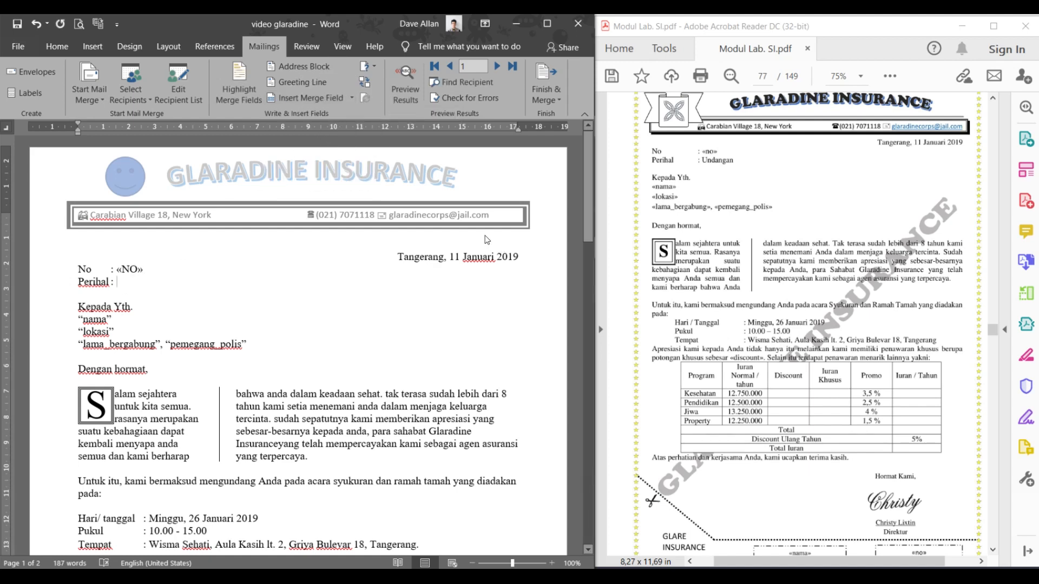
{"action": "type", "text": "Undangan"}
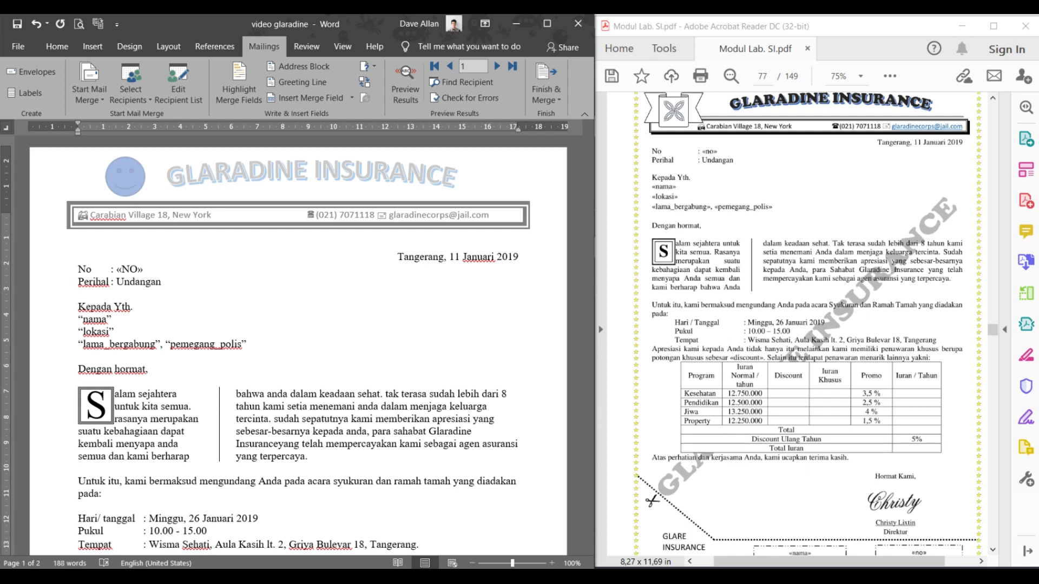
{"action": "left_click", "coordinate": [107, 270]}
{"action": "key", "text": "Tab"}
{"action": "key", "text": "Tab"}
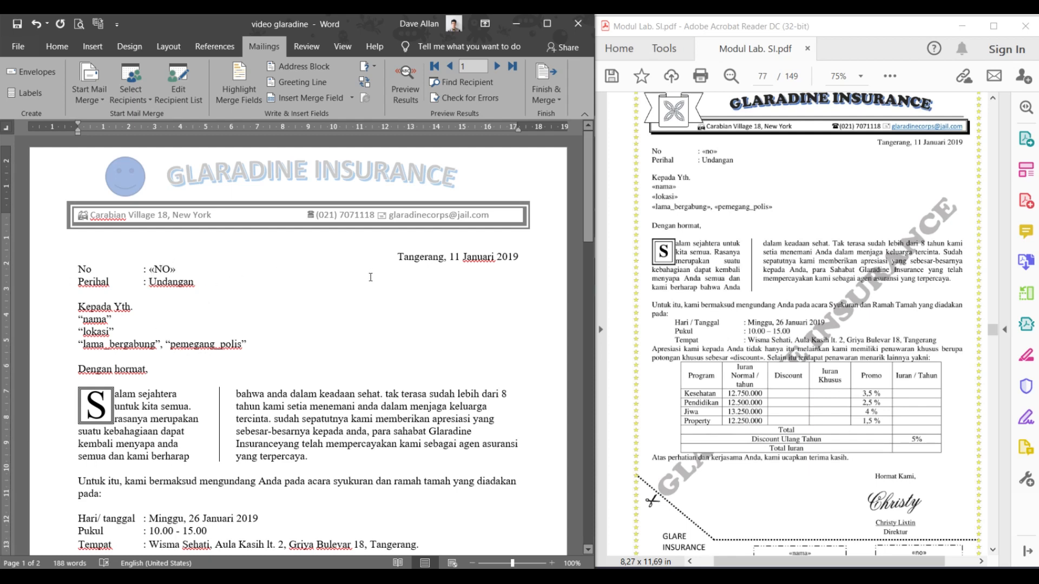
- Replace the nama and lokasi placeholders with «NAMA» and «LOKASI» merge fields on separate lines
{"action": "left_click", "coordinate": [80, 319]}
{"action": "left_click_drag", "start_coordinate": [81, 320], "coordinate": [80, 320]}
{"action": "key", "text": "ctrl"}
{"action": "key", "text": "ctrl"}
{"action": "key", "text": "ctrl"}
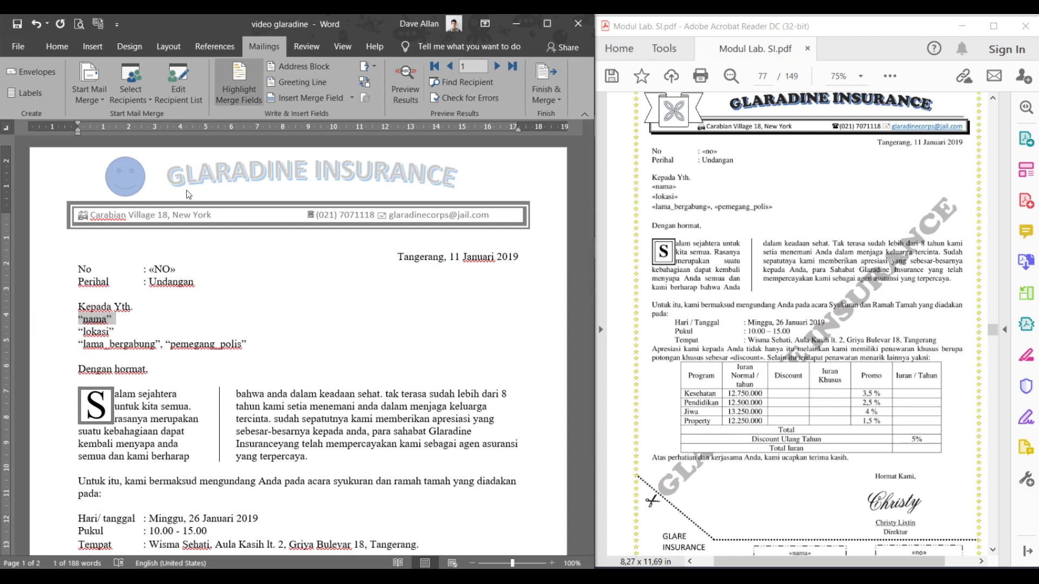
{"action": "key", "text": "ctrl"}
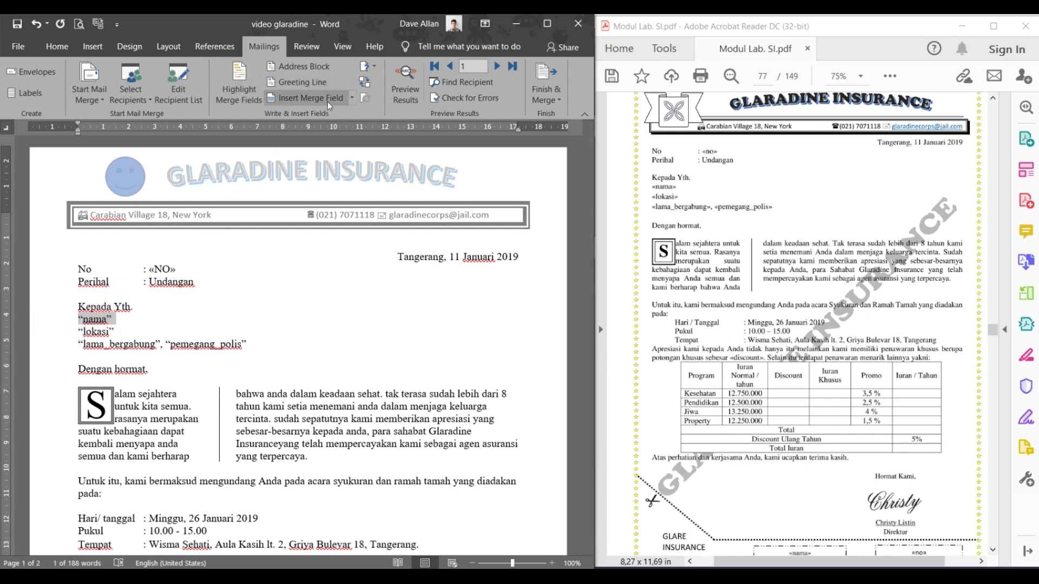
{"action": "left_click", "coordinate": [352, 98]}
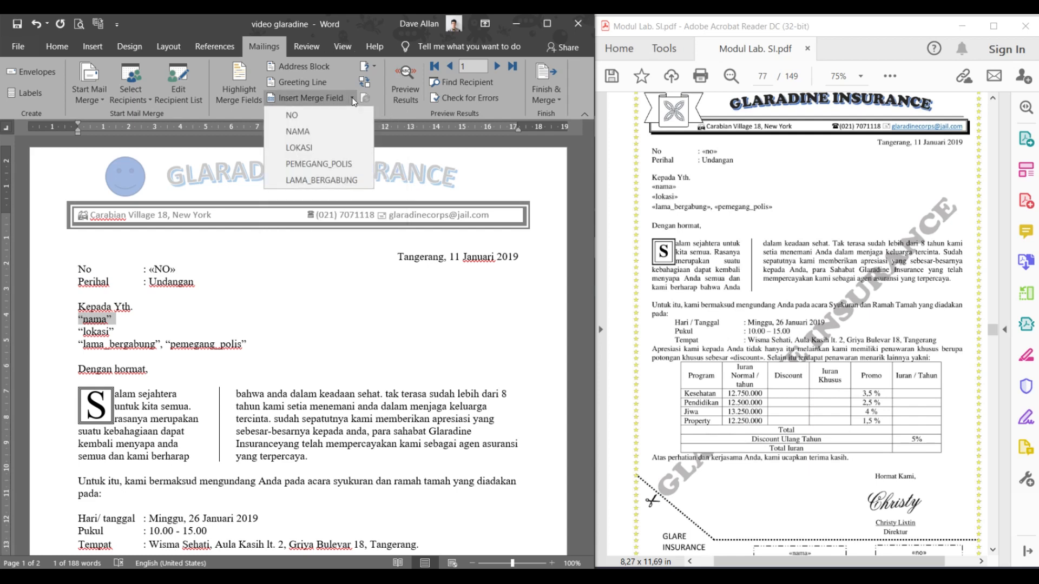
{"action": "left_click", "coordinate": [331, 130]}
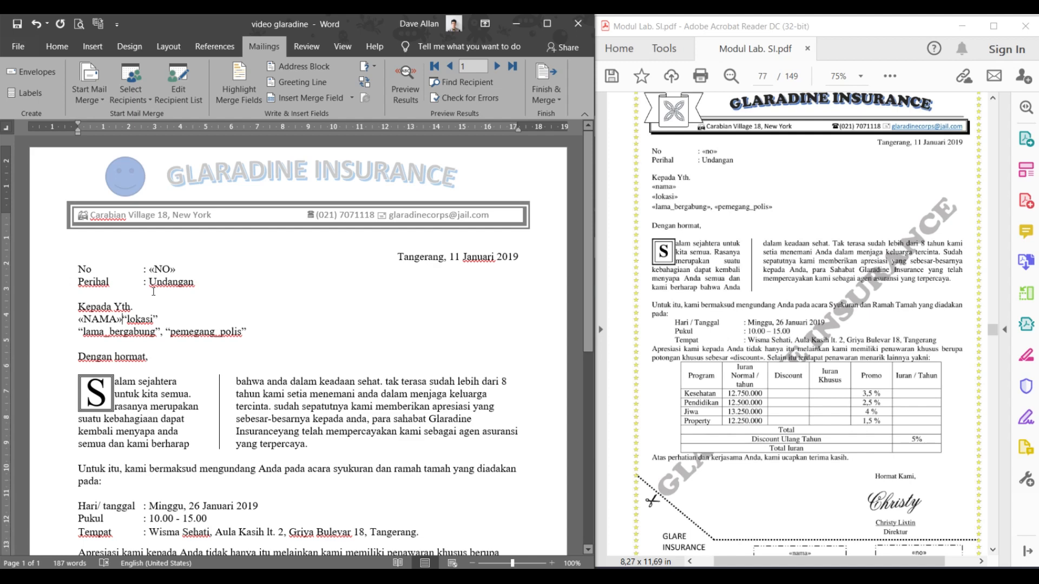
{"action": "key", "text": "Return"}
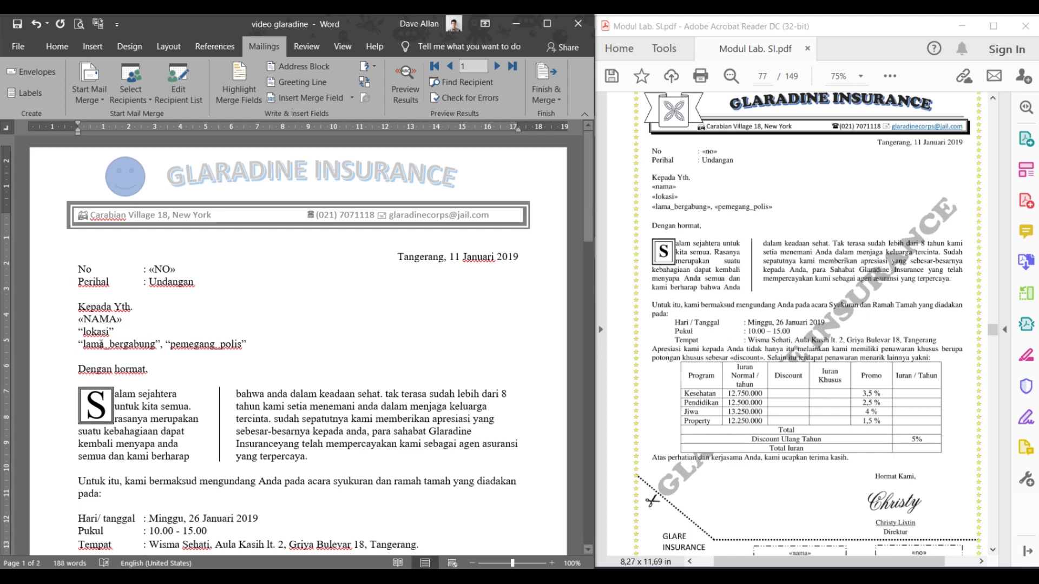
{"action": "left_click_drag", "start_coordinate": [115, 332], "coordinate": [92, 334]}
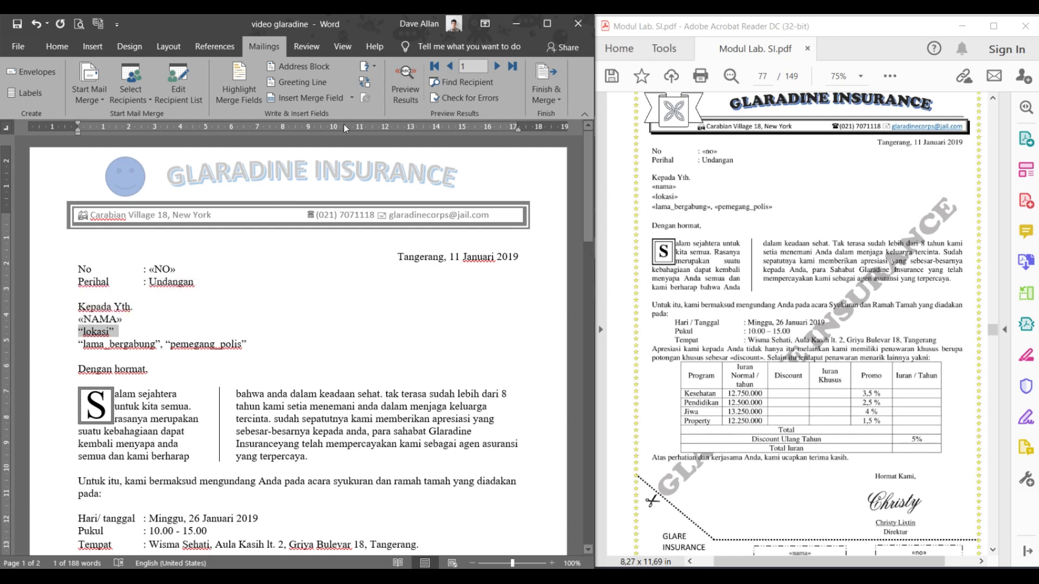
{"action": "left_click", "coordinate": [351, 98]}
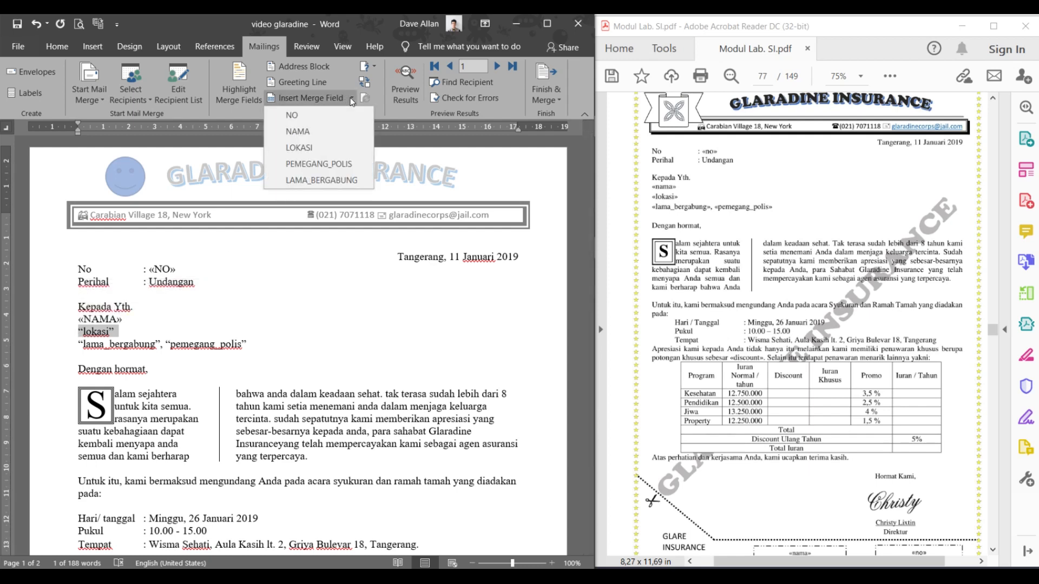
{"action": "left_click", "coordinate": [323, 146]}
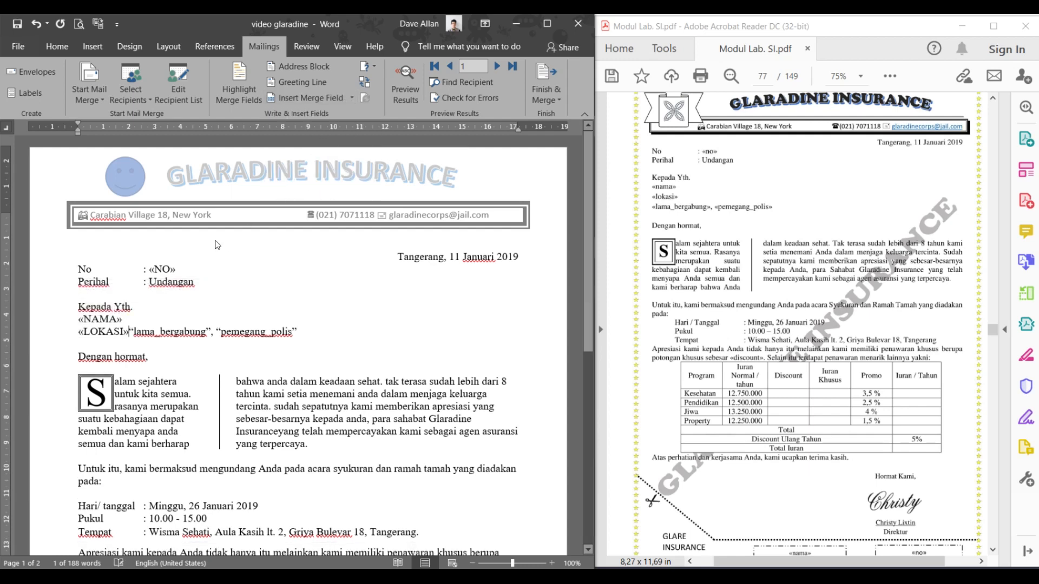
{"action": "key", "text": "Return"}
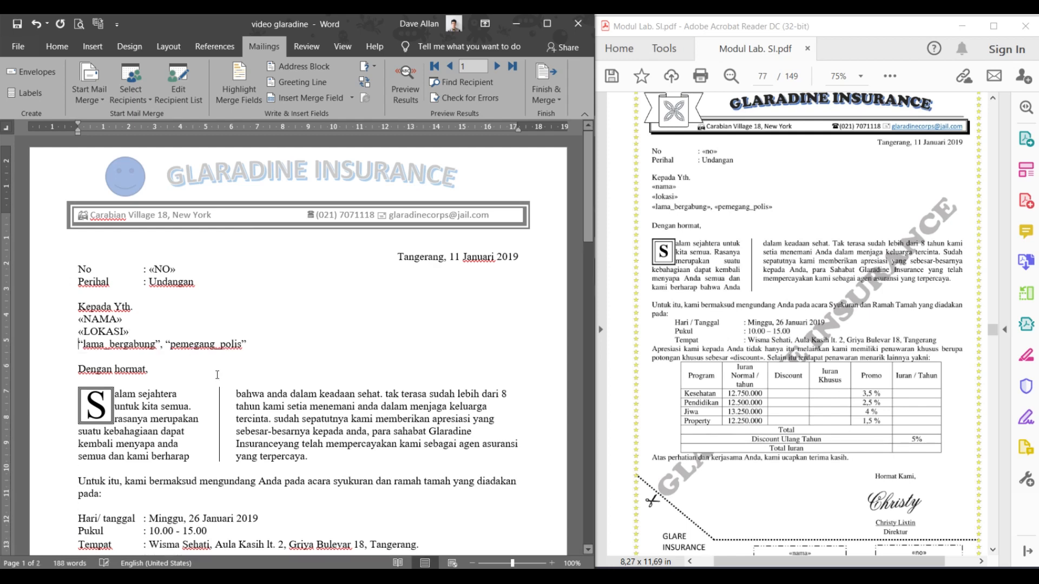
- Replace lama_bergabung and pemegang_polis with comma-separated «LAMA_BERGABUNG» and «PEMEGANG_POLIS» fields
{"action": "left_click_drag", "start_coordinate": [162, 345], "coordinate": [77, 345]}
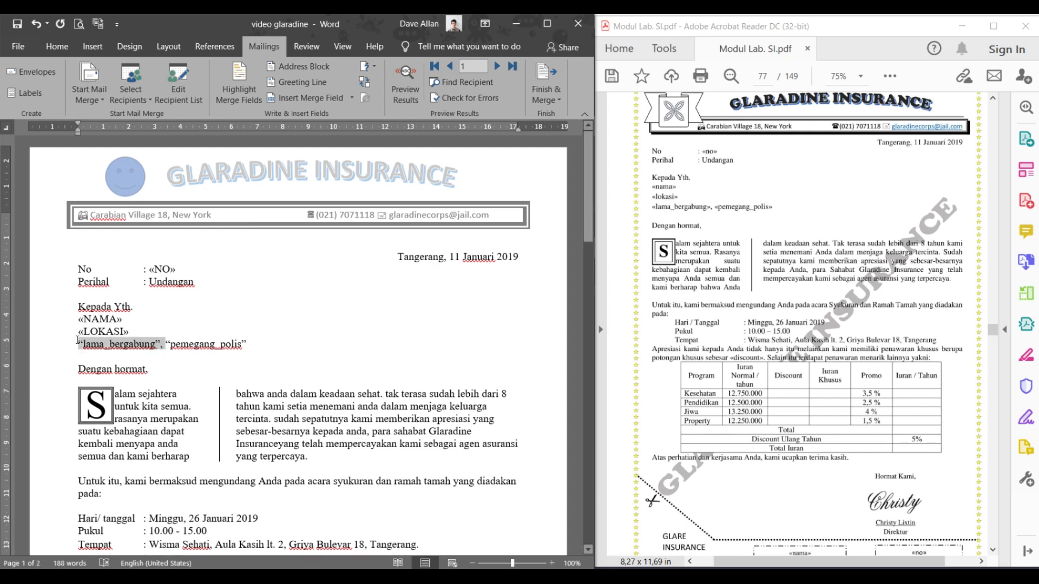
{"action": "left_click", "coordinate": [353, 98]}
{"action": "left_click", "coordinate": [342, 181]}
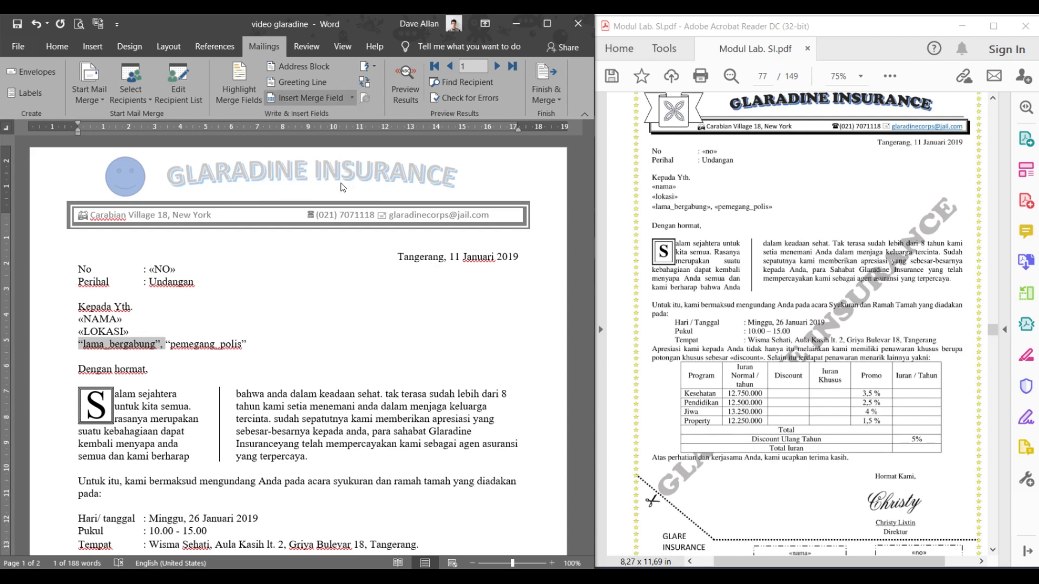
{"action": "type", "text": ","}
{"action": "left_click_drag", "start_coordinate": [249, 341], "coordinate": [199, 342]}
{"action": "left_click", "coordinate": [351, 98]}
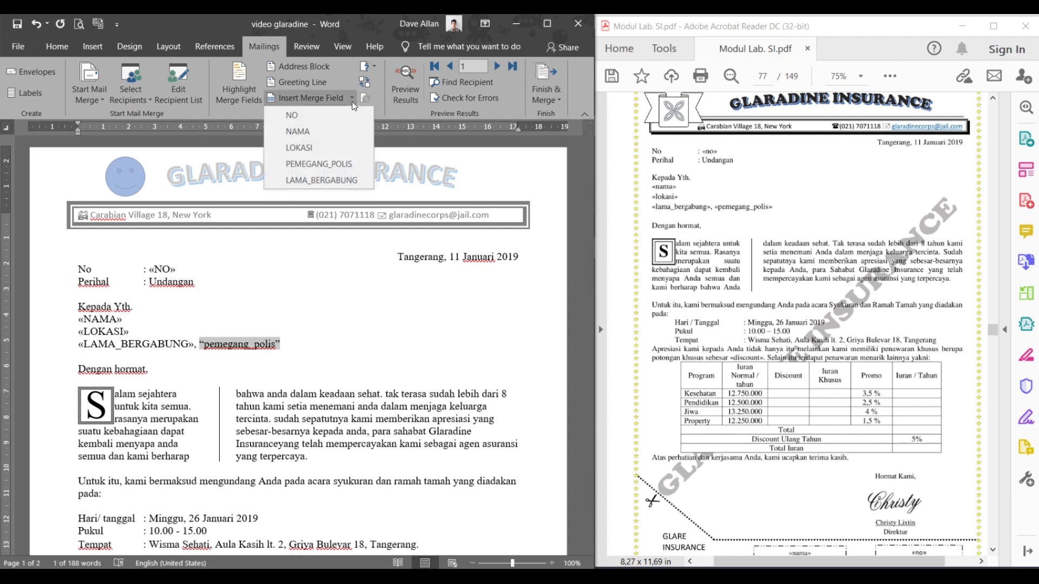
{"action": "left_click", "coordinate": [303, 164]}
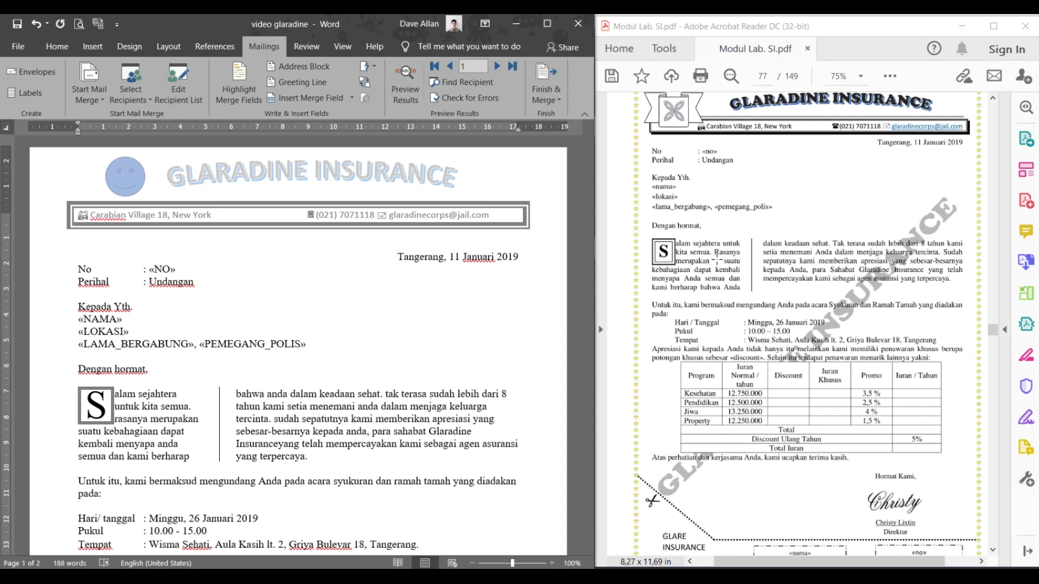
{"action": "scroll", "coordinate": [717, 261], "scroll_direction": "down", "scroll_amount": 1}
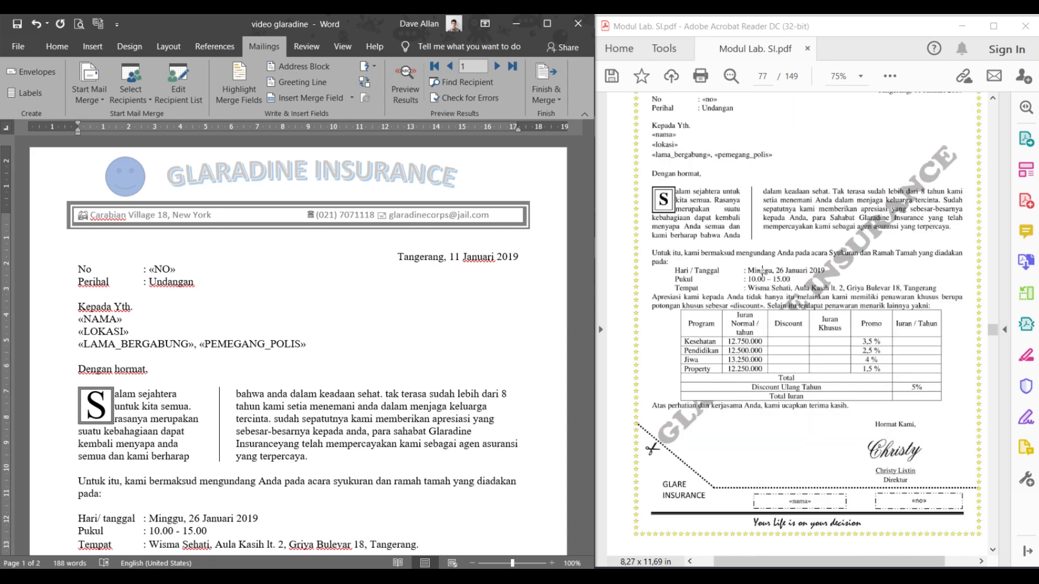
{"action": "left_click", "coordinate": [838, 240]}
{"action": "scroll", "coordinate": [847, 243], "scroll_direction": "up", "scroll_amount": 1}
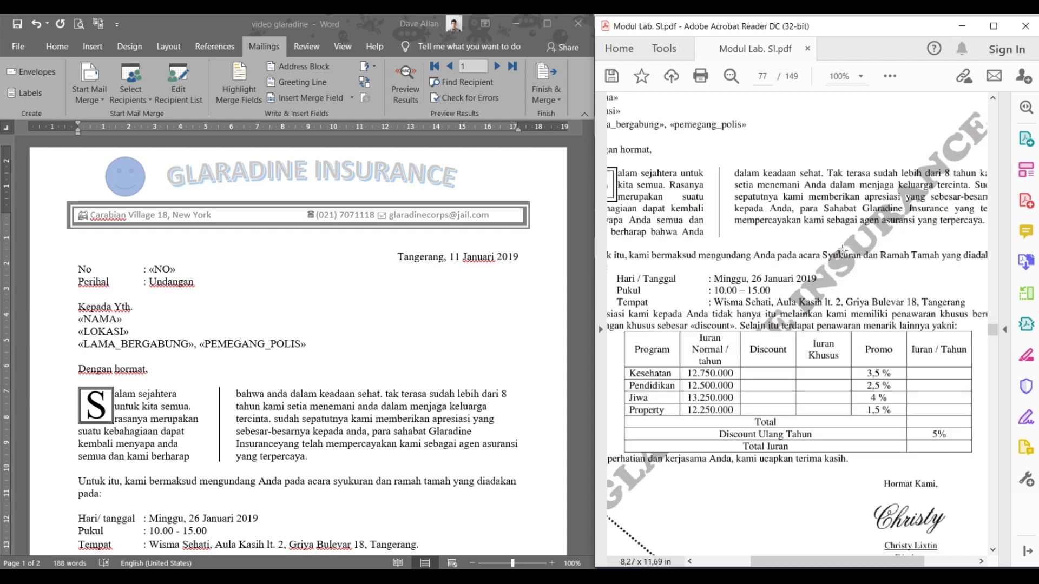
{"action": "scroll", "coordinate": [847, 244], "scroll_direction": "down", "scroll_amount": 1}
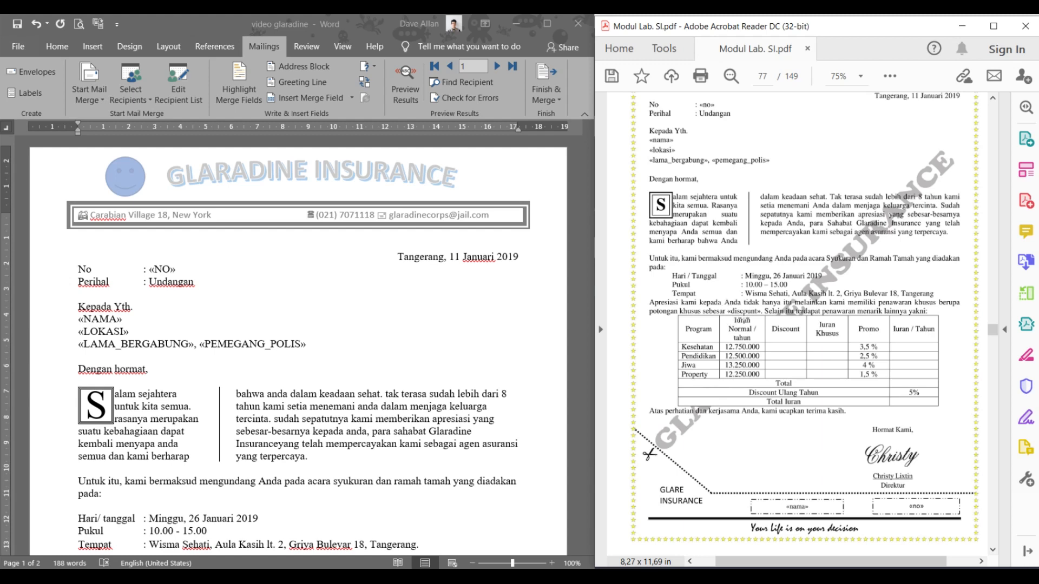
{"action": "scroll", "coordinate": [745, 318], "scroll_direction": "down", "scroll_amount": 3}
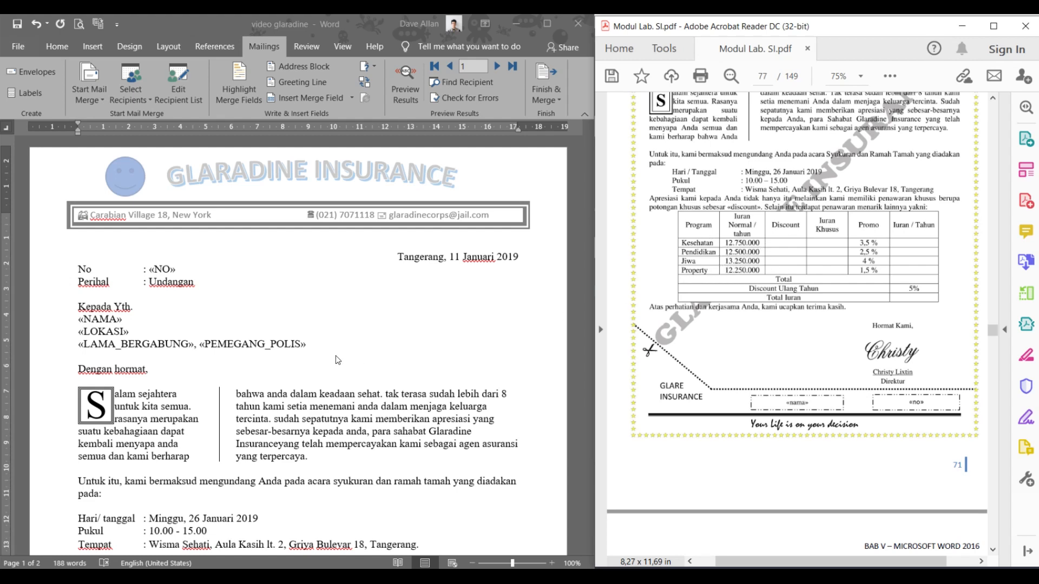
{"action": "scroll", "coordinate": [372, 344], "scroll_direction": "down", "scroll_amount": 8}
{"action": "scroll", "coordinate": [373, 345], "scroll_direction": "up", "scroll_amount": 5}
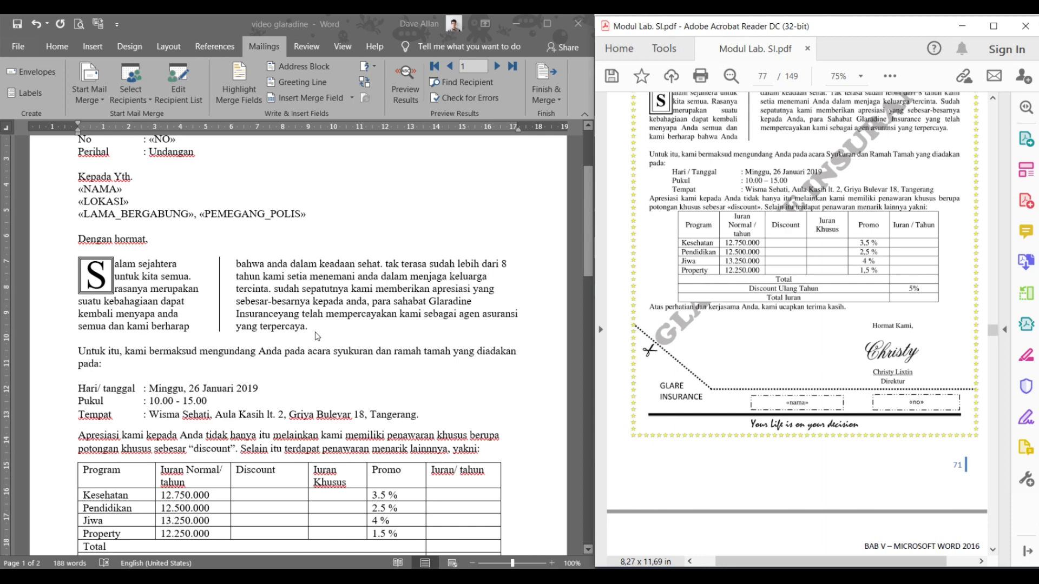
{"action": "left_click", "coordinate": [281, 314]}
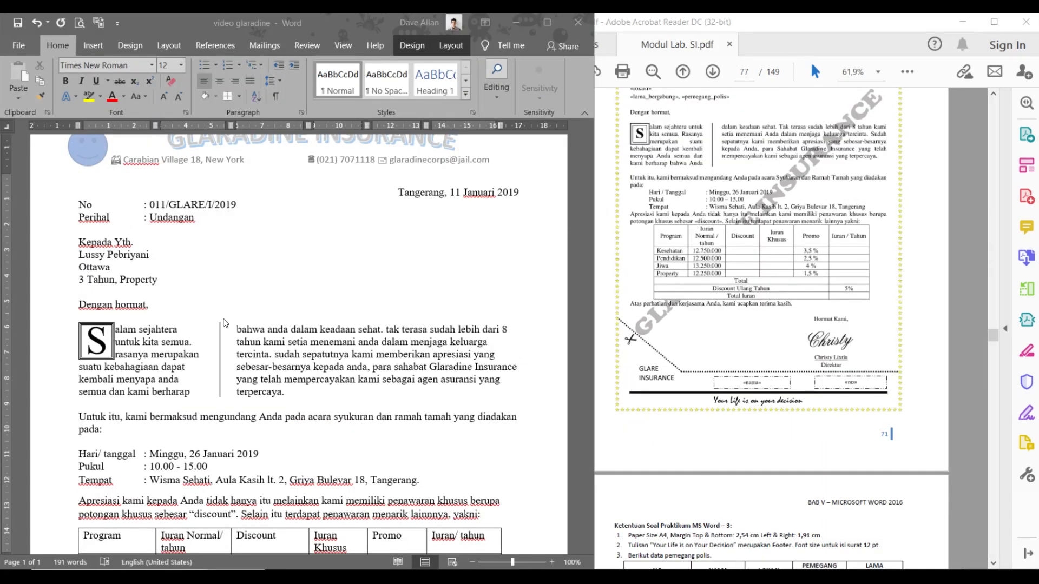
- Turn off Preview Results, put the cursor in the Kesehatan Discount cell, and scroll the PDF
{"action": "scroll", "coordinate": [255, 318], "scroll_direction": "up", "scroll_amount": 1}
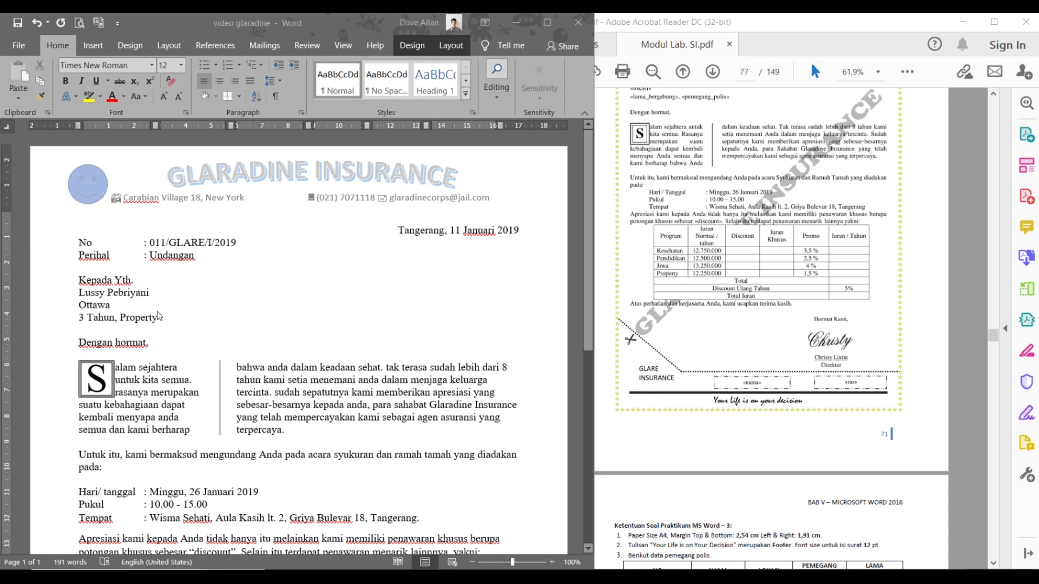
{"action": "left_click", "coordinate": [99, 51]}
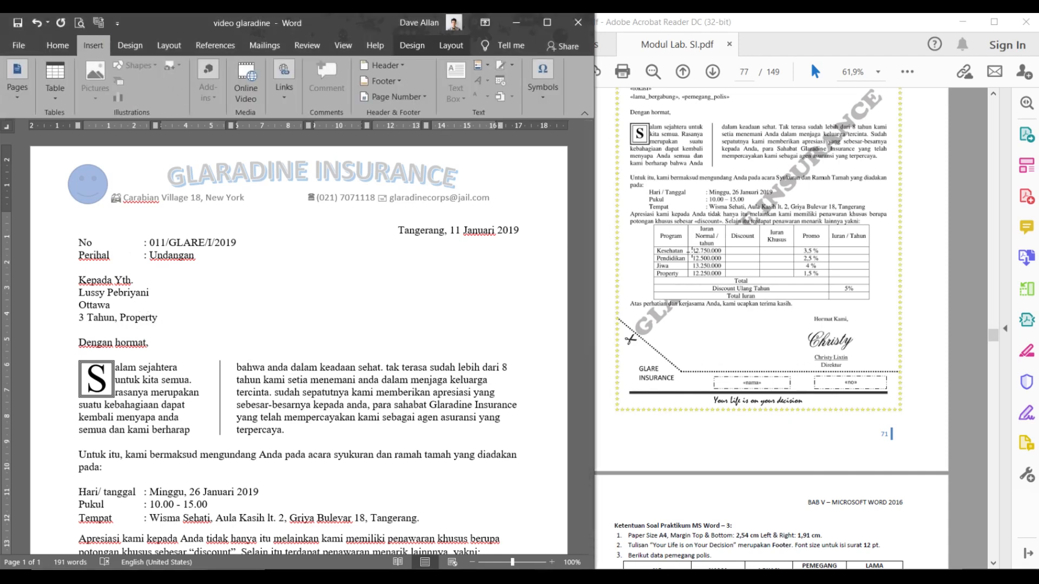
{"action": "scroll", "coordinate": [704, 227], "scroll_direction": "up", "scroll_amount": 2}
{"action": "left_click", "coordinate": [264, 46]}
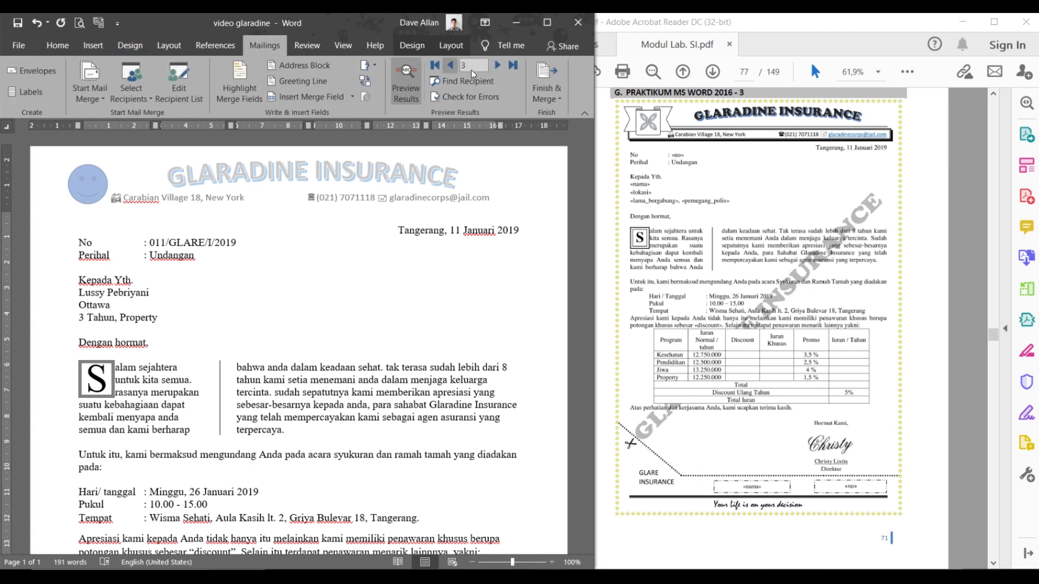
{"action": "left_click", "coordinate": [416, 78]}
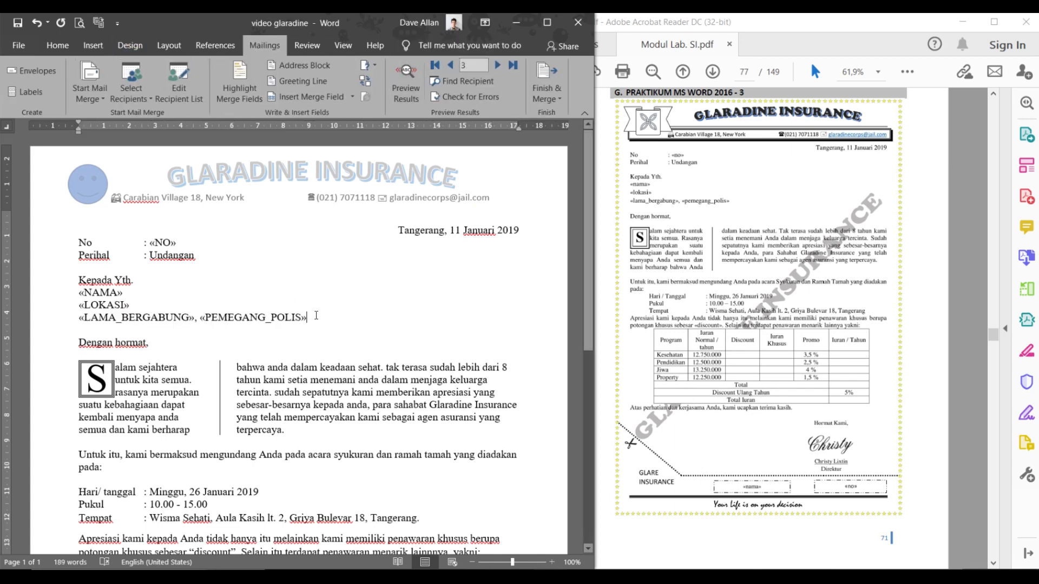
{"action": "scroll", "coordinate": [331, 337], "scroll_direction": "down", "scroll_amount": 6}
{"action": "left_click", "coordinate": [235, 273]}
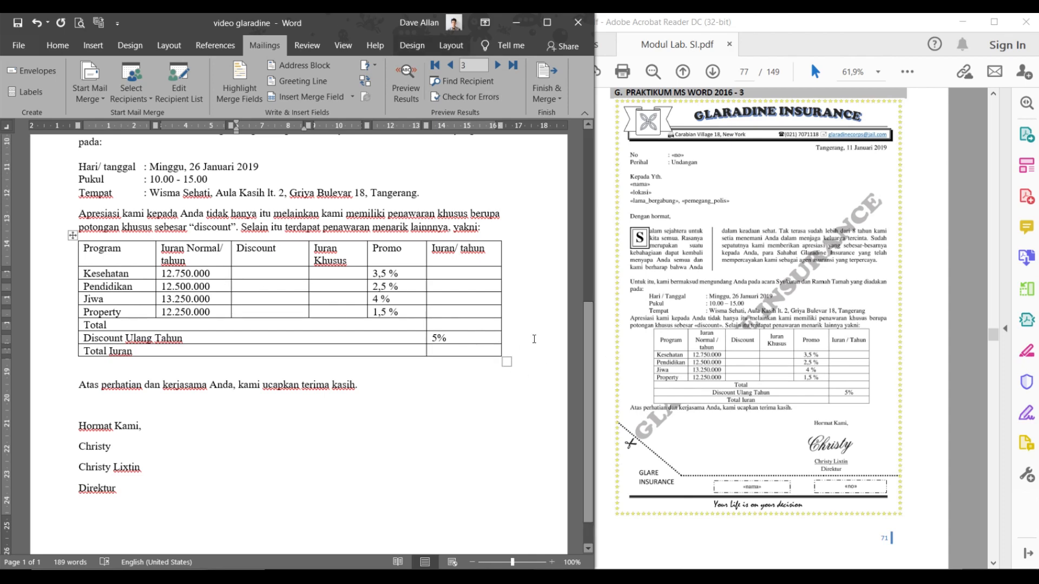
{"action": "scroll", "coordinate": [730, 309], "scroll_direction": "down", "scroll_amount": 8}
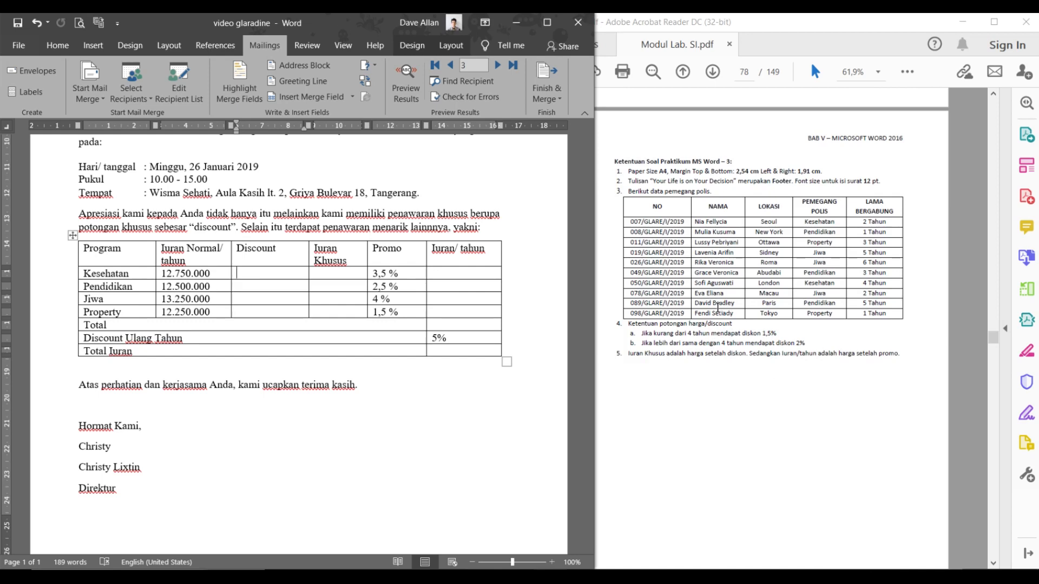
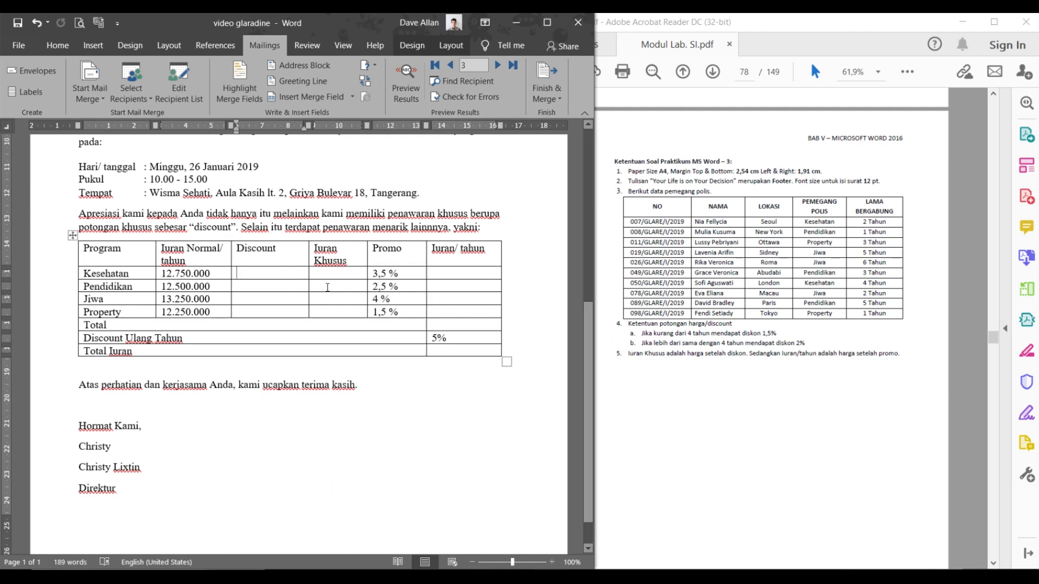
- Put the cursor in the Kesehatan Discount cell and bring up the Mailings Rules list
{"action": "left_click", "coordinate": [262, 271]}
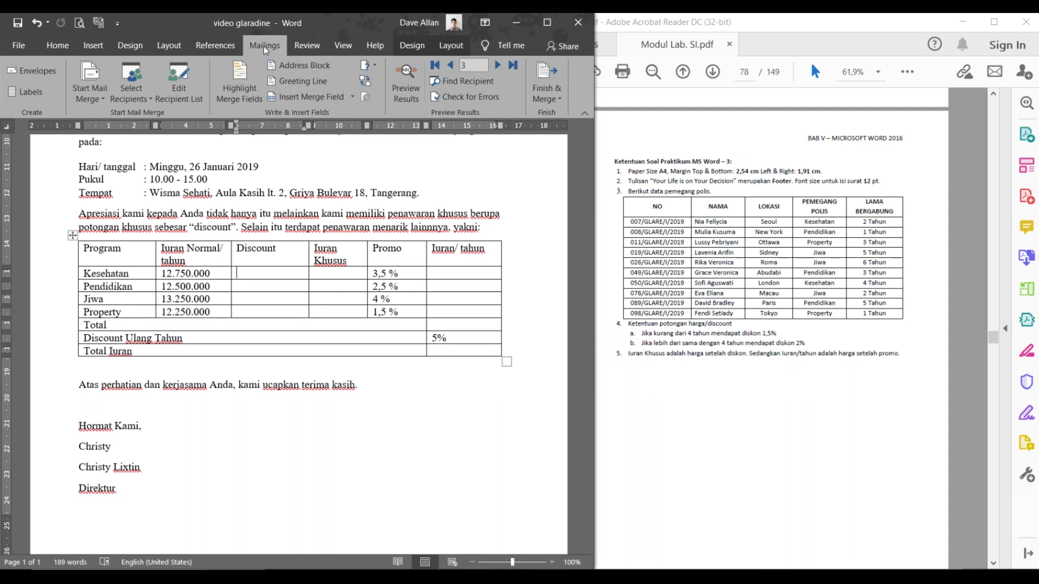
{"action": "left_click", "coordinate": [369, 67]}
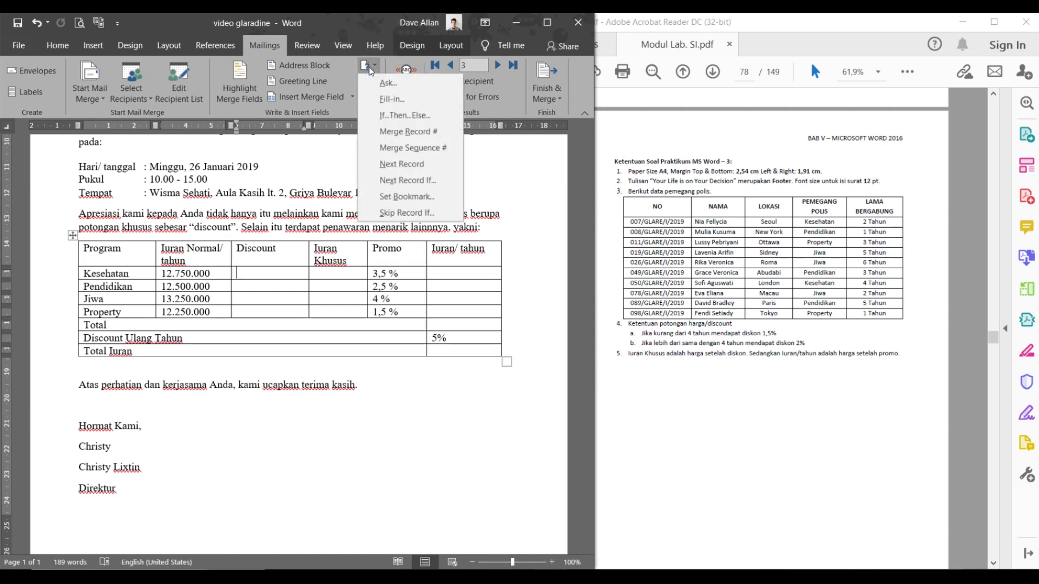
- Start an If...Then...Else rule testing whether LAMA_BERGABUNG is less than 4 Tahun
{"action": "left_click", "coordinate": [381, 113]}
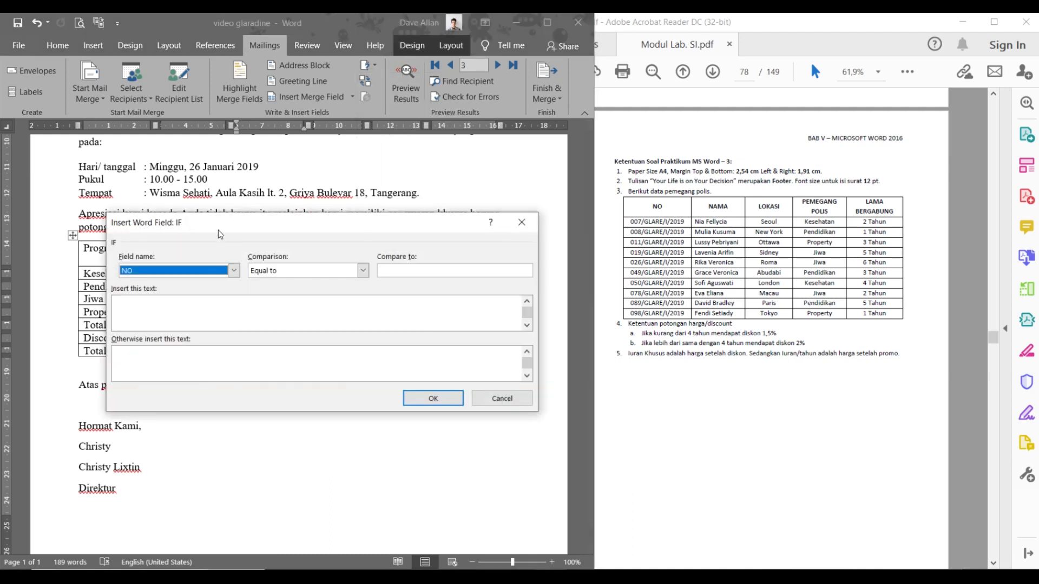
{"action": "left_click", "coordinate": [249, 222]}
{"action": "left_click", "coordinate": [235, 270]}
{"action": "left_click", "coordinate": [209, 315]}
{"action": "left_click", "coordinate": [331, 271]}
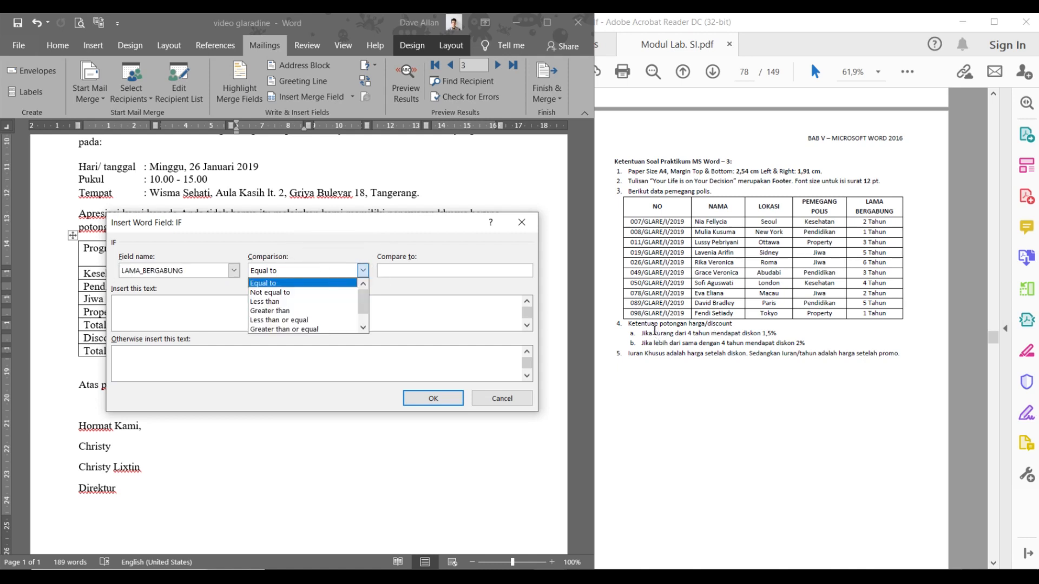
{"action": "left_click", "coordinate": [312, 303]}
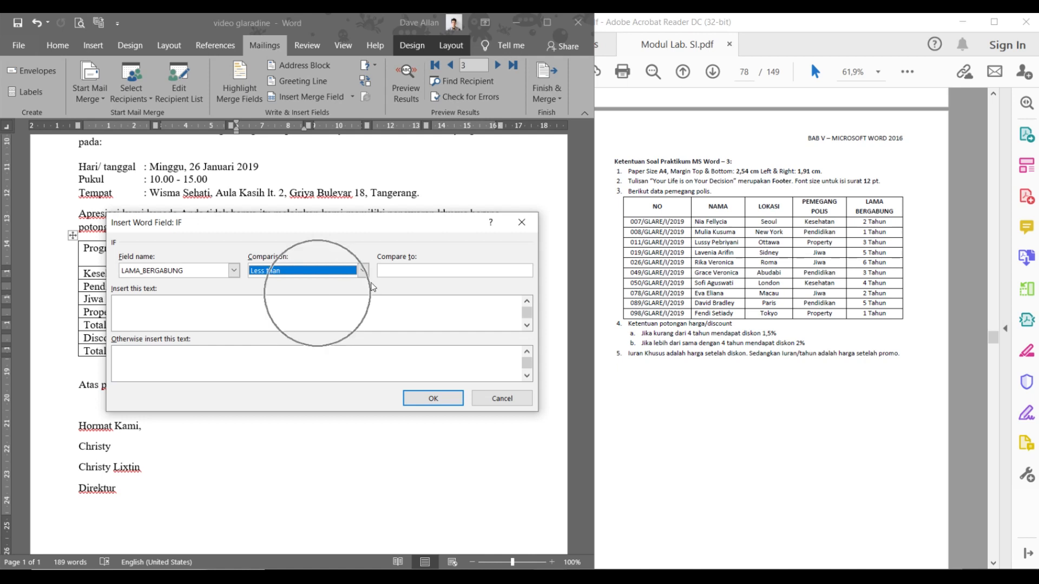
{"action": "left_click", "coordinate": [398, 271]}
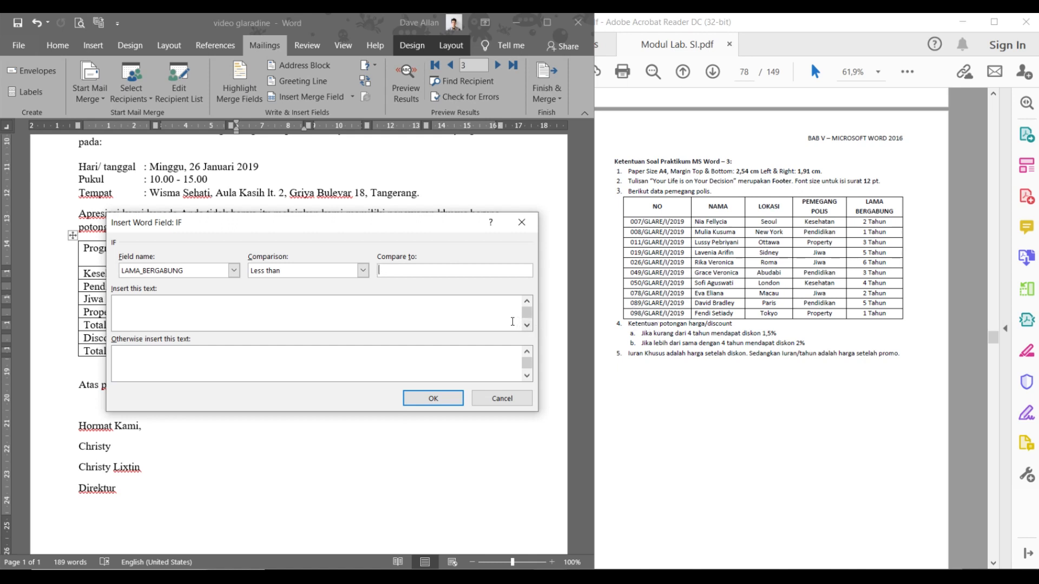
{"action": "type", "text": "4 tahun"}
{"action": "left_click", "coordinate": [387, 270]}
{"action": "key", "text": "BackSpace"}
{"action": "type", "text": "T"}
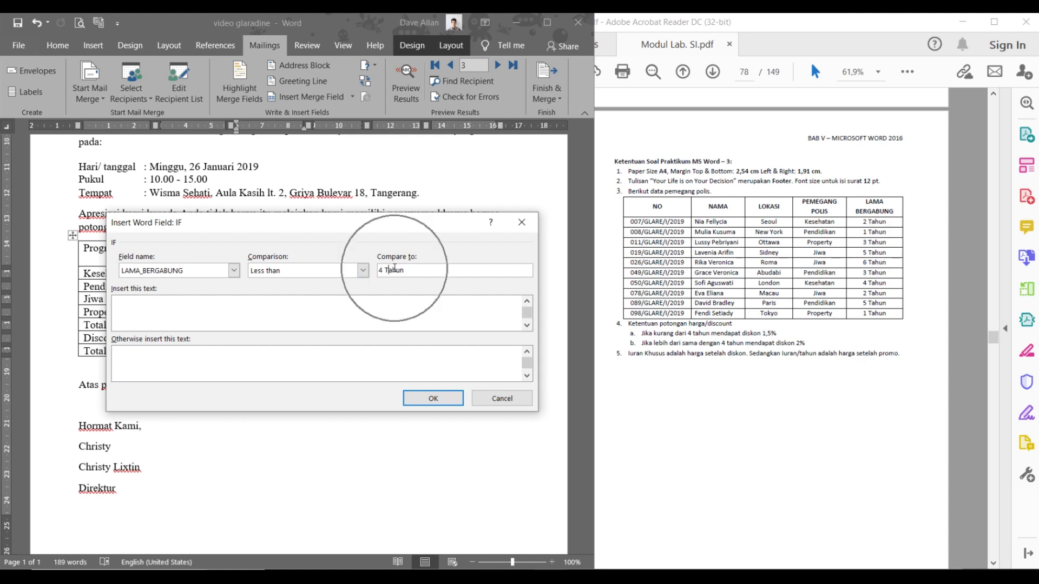
{"action": "key", "text": "ctrl"}
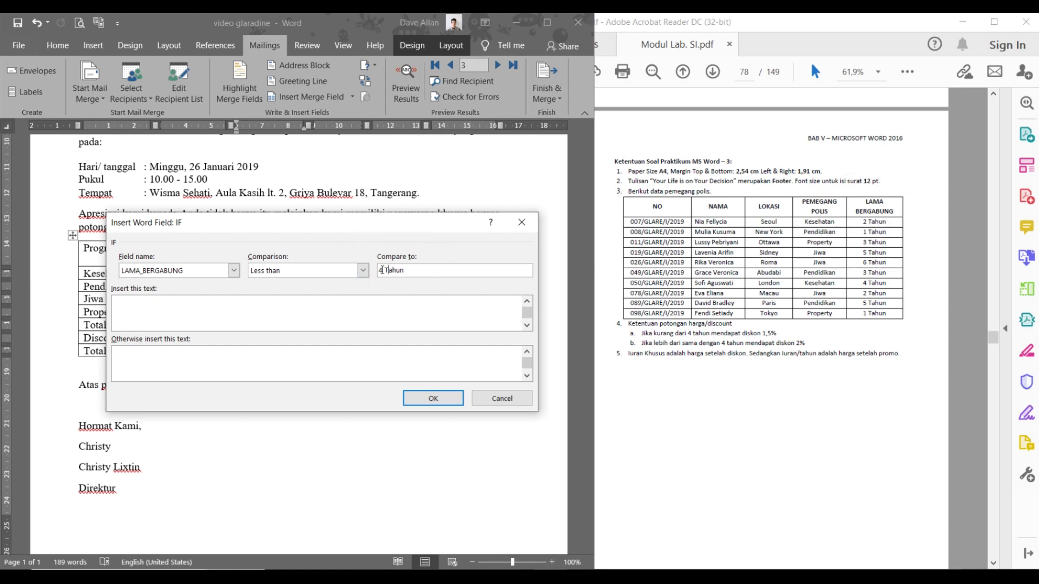
{"action": "key", "text": "ctrl"}
- Enter 1,5% as the result when true and 2% otherwise
{"action": "left_click", "coordinate": [271, 309]}
{"action": "left_click", "coordinate": [272, 308]}
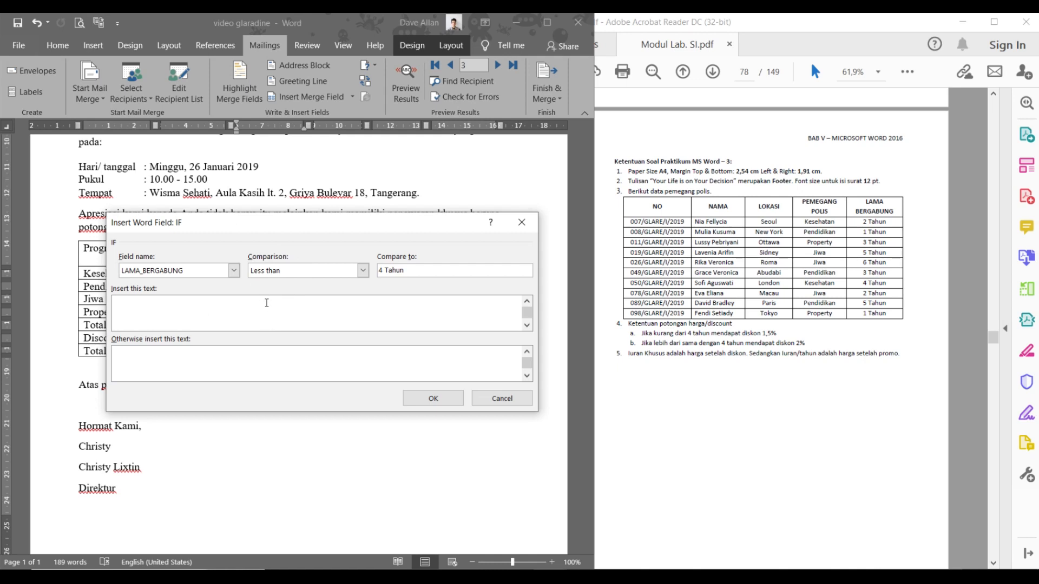
{"action": "type", "text": "1,5%"}
{"action": "left_click", "coordinate": [120, 301]}
{"action": "type", "text": "2%"}
- Insert the IF rule so the Kesehatan Discount cell shows 1,5%
{"action": "left_click", "coordinate": [443, 397]}
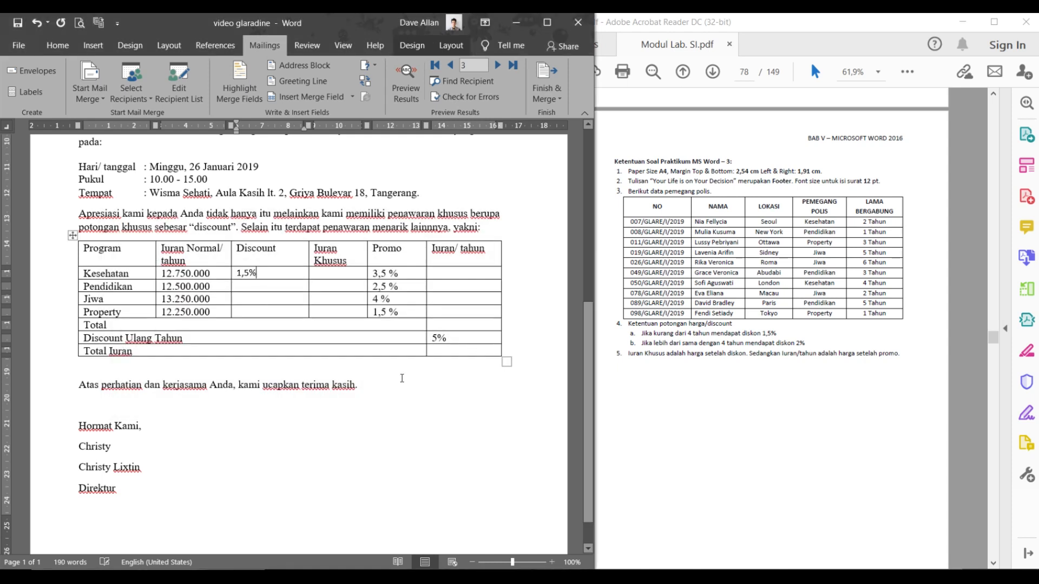
{"action": "left_click", "coordinate": [263, 272]}
{"action": "left_click_drag", "start_coordinate": [263, 272], "coordinate": [237, 271]}
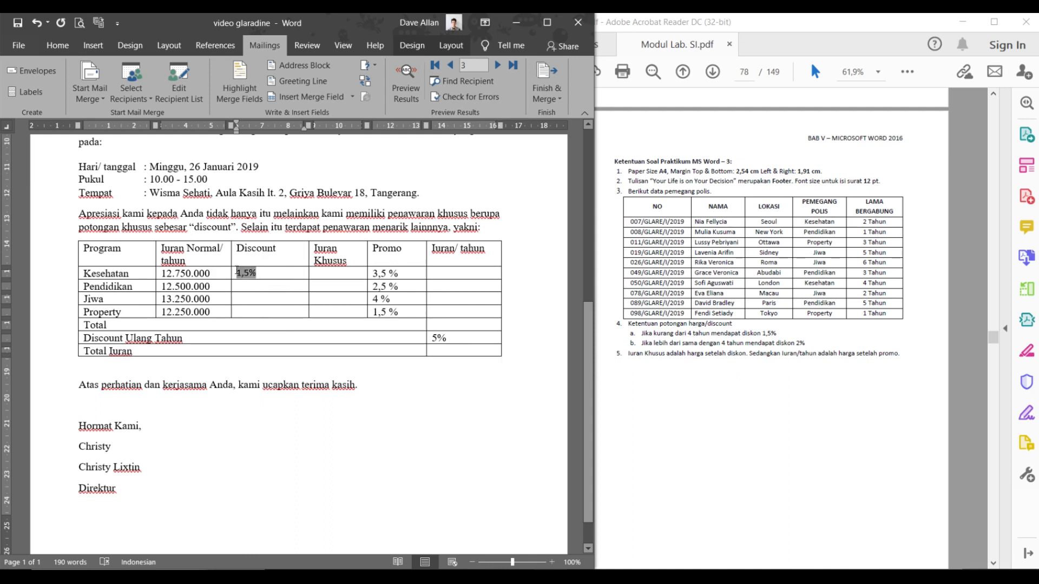
{"action": "left_click", "coordinate": [262, 272]}
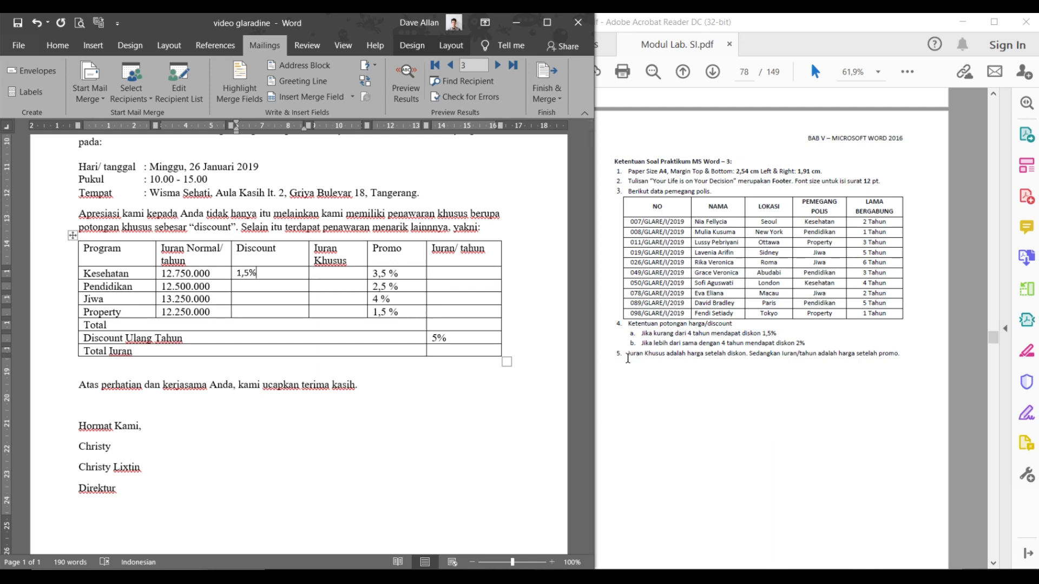
- Check the Iuran Khusus rule in the exercise PDF, then move into Kesehatan's Iuran Khusus cell
{"action": "left_click_drag", "start_coordinate": [629, 354], "coordinate": [736, 357]}
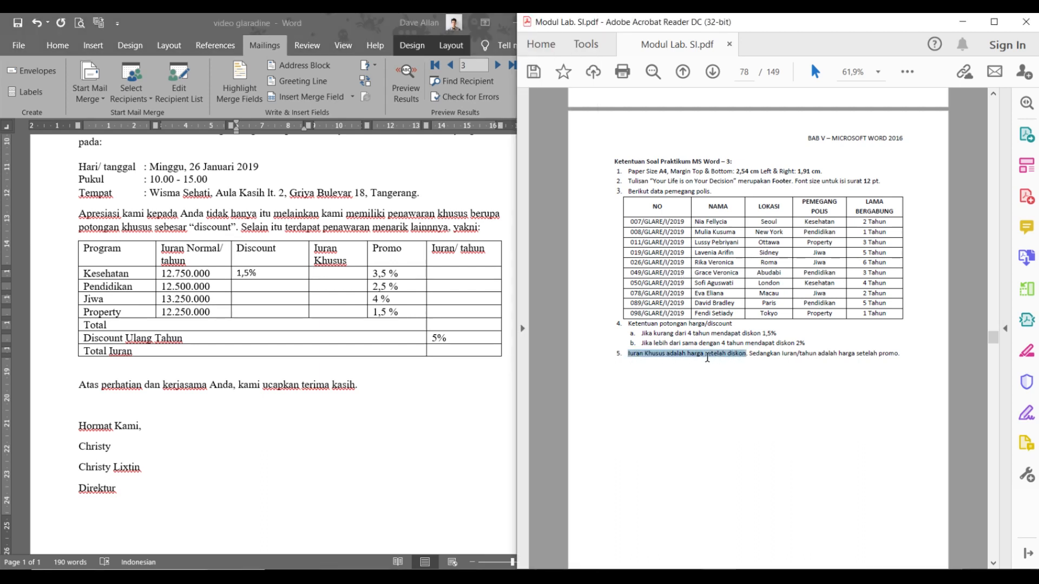
{"action": "left_click", "coordinate": [694, 354]}
{"action": "left_click", "coordinate": [290, 269]}
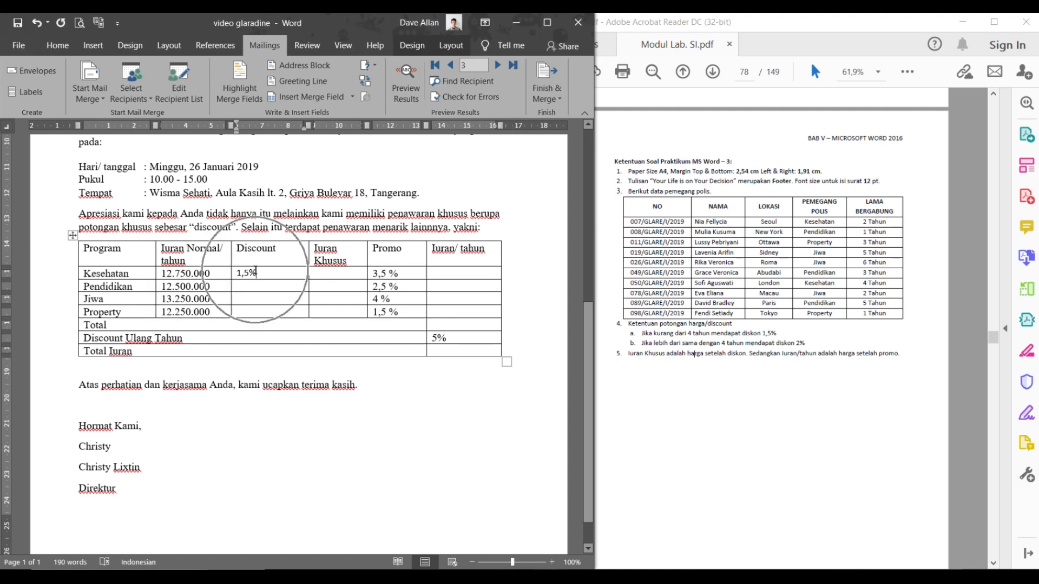
{"action": "left_click", "coordinate": [345, 272]}
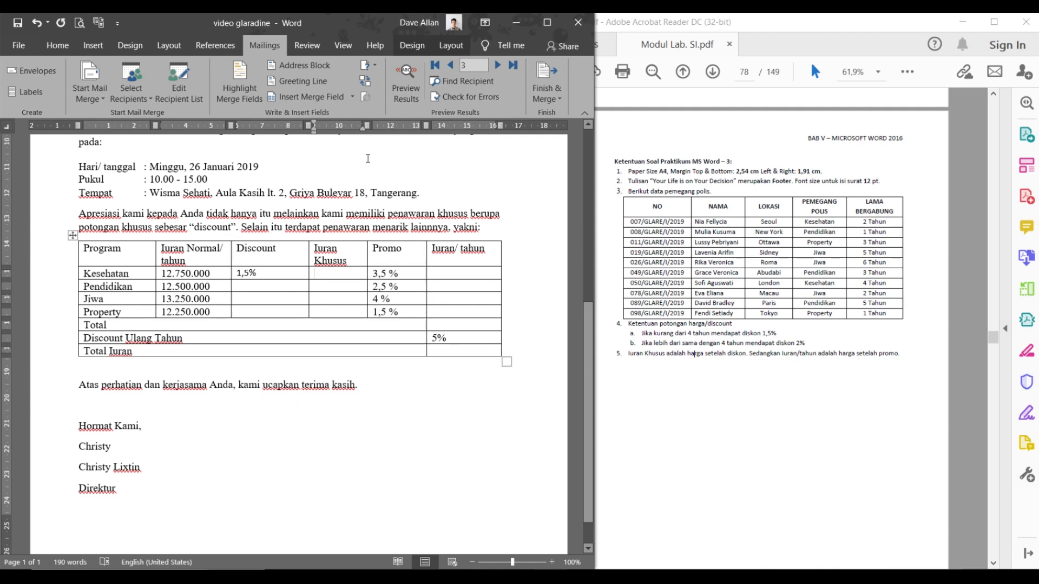
- Replace SUM(LEFT) with the formula =B2-(B2*C2) for the Iuran Khusus cell
{"action": "left_click", "coordinate": [439, 53]}
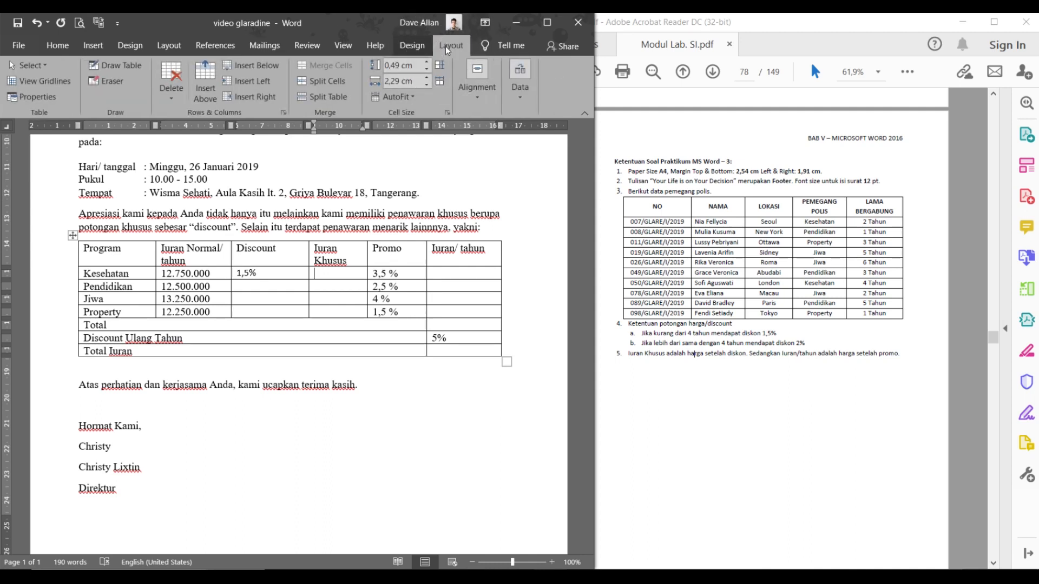
{"action": "left_click", "coordinate": [517, 90]}
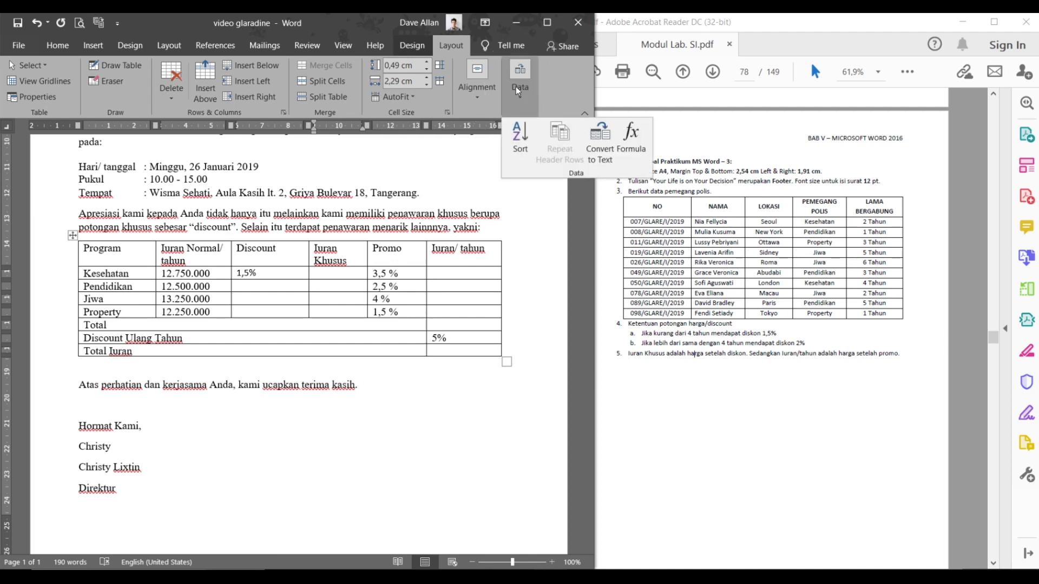
{"action": "left_click", "coordinate": [622, 137]}
{"action": "left_click_drag", "start_coordinate": [407, 250], "coordinate": [344, 244]}
{"action": "key", "text": "BackSpace"}
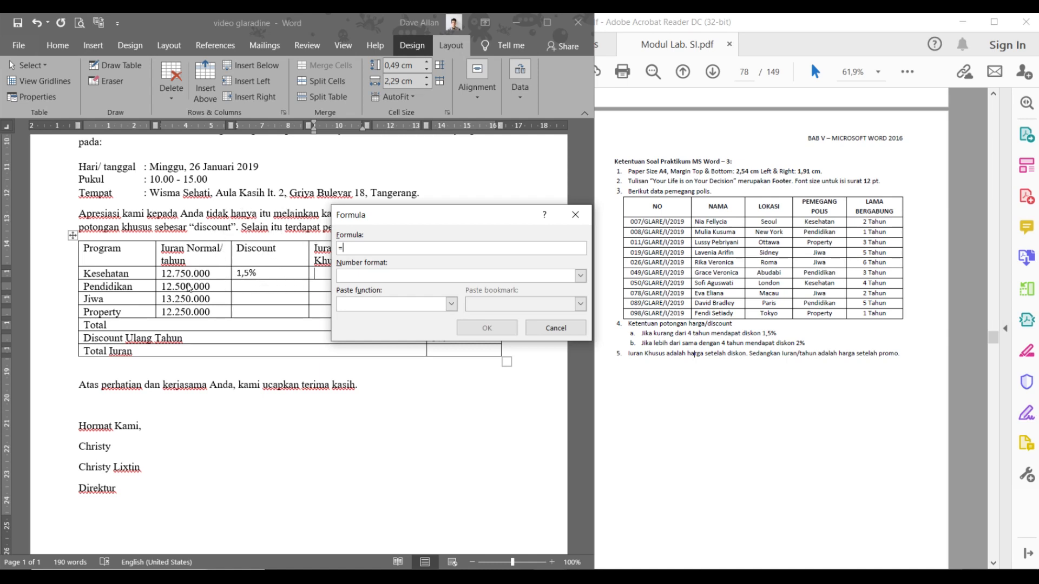
{"action": "type", "text": "B2-("}
{"action": "type", "text": "C2"}
- Apply the Rp#.##0,00;(Rp#.##0,00) number format and insert the result Rp12.558.750,00
{"action": "left_click", "coordinate": [581, 276]}
{"action": "scroll", "coordinate": [465, 311], "scroll_direction": "down", "scroll_amount": 1}
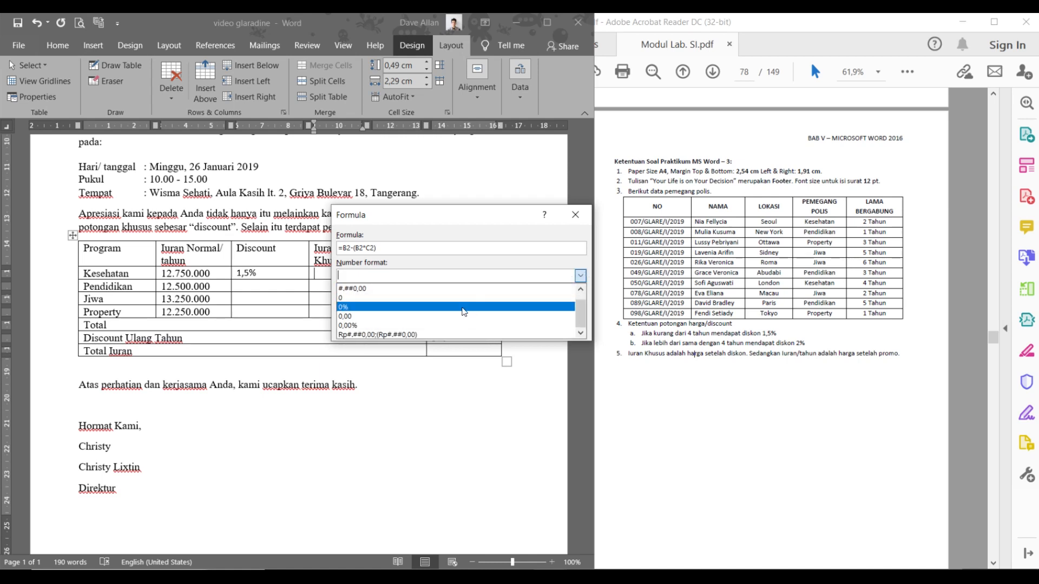
{"action": "left_click", "coordinate": [426, 335]}
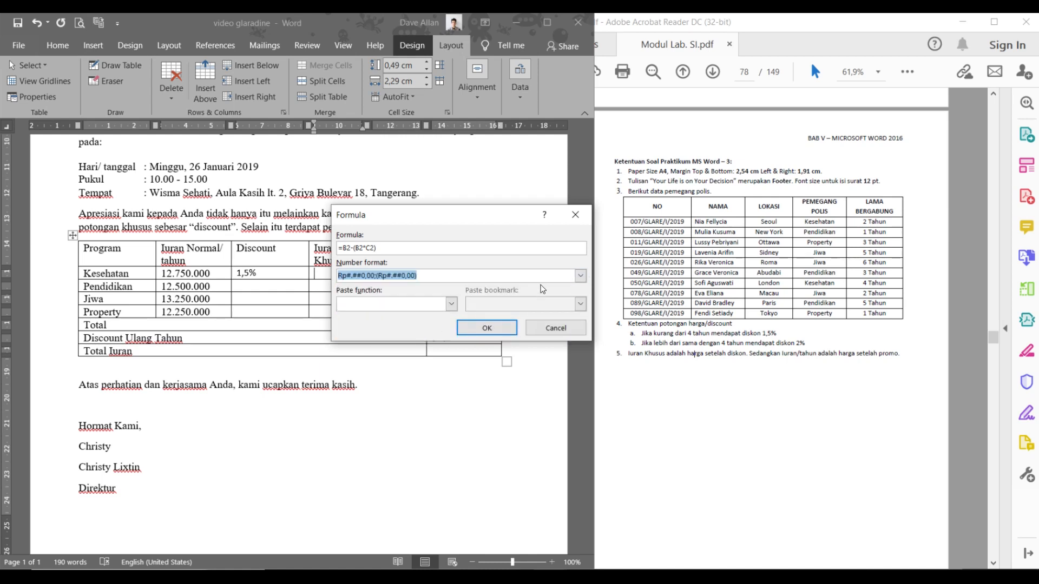
{"action": "left_click", "coordinate": [581, 276]}
{"action": "scroll", "coordinate": [522, 313], "scroll_direction": "up", "scroll_amount": 1}
{"action": "left_click", "coordinate": [522, 289]}
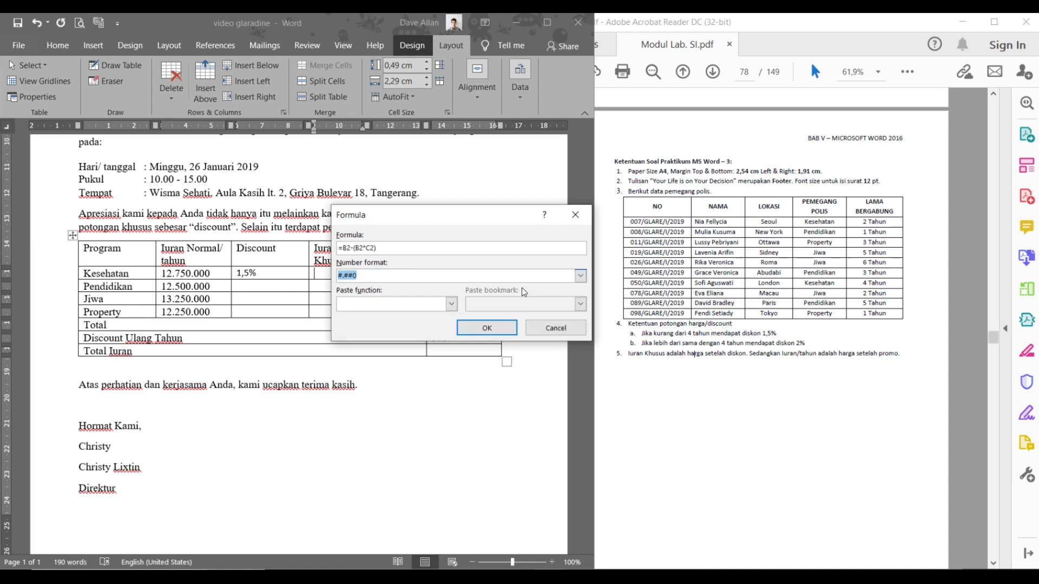
{"action": "left_click", "coordinate": [580, 276]}
{"action": "scroll", "coordinate": [460, 319], "scroll_direction": "down", "scroll_amount": 1}
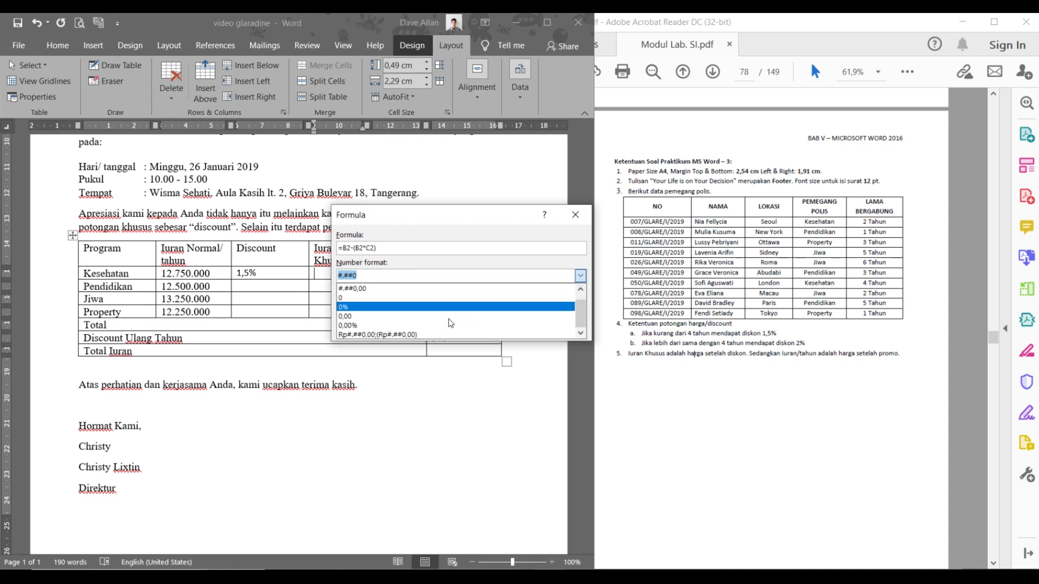
{"action": "left_click", "coordinate": [440, 336]}
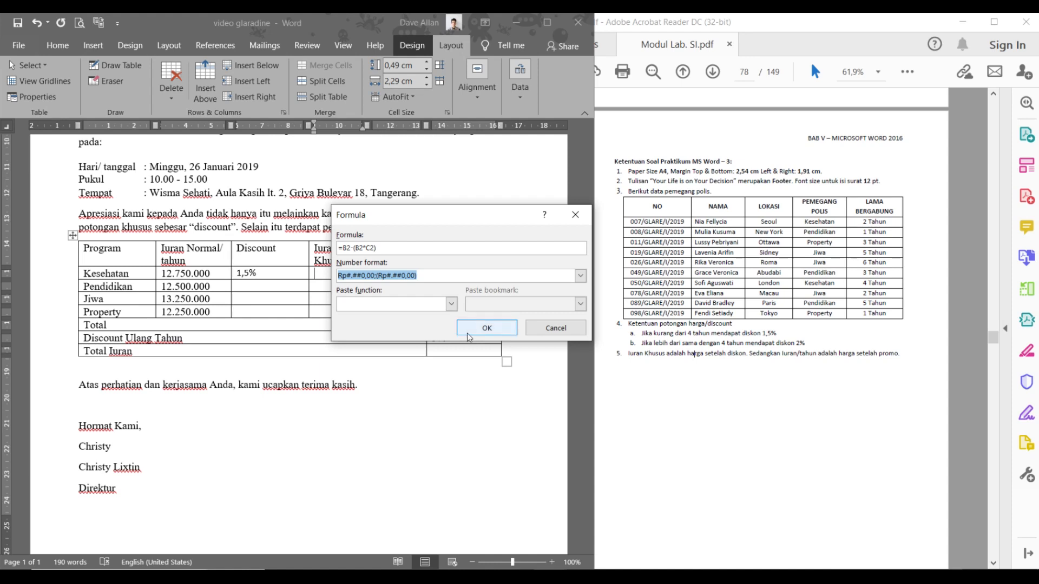
{"action": "left_click", "coordinate": [483, 328]}
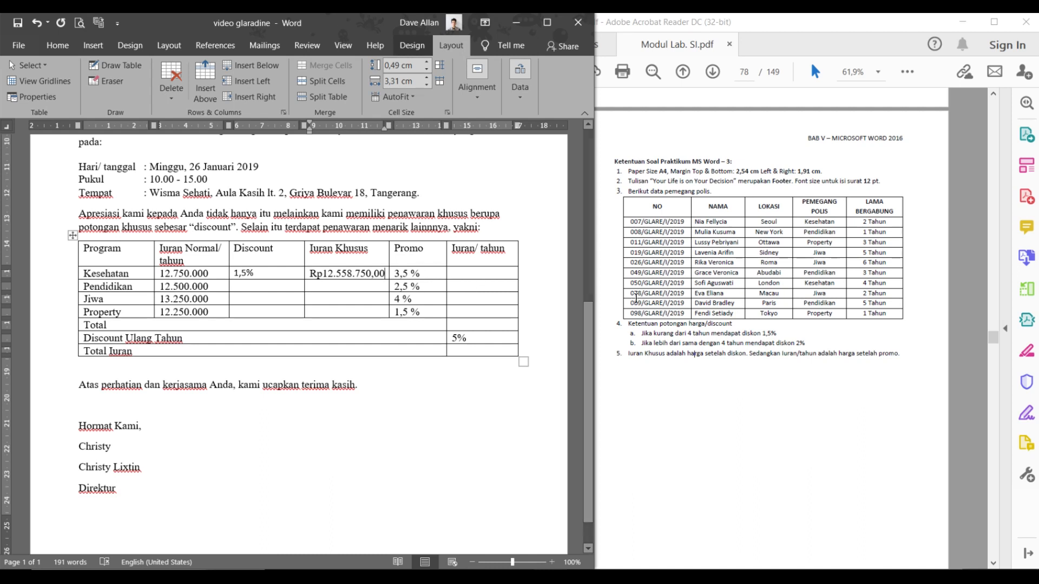
- Compare the Iuran/tahun rule in the exercise sheet with Kesehatan's discount and promo values
{"action": "left_click_drag", "start_coordinate": [749, 353], "coordinate": [887, 352]}
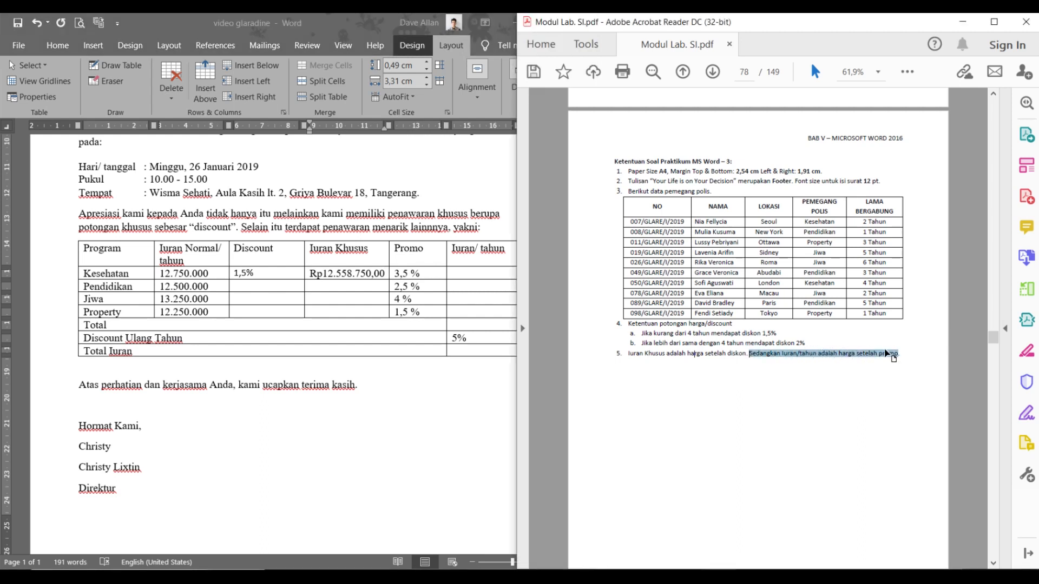
{"action": "left_click", "coordinate": [158, 276]}
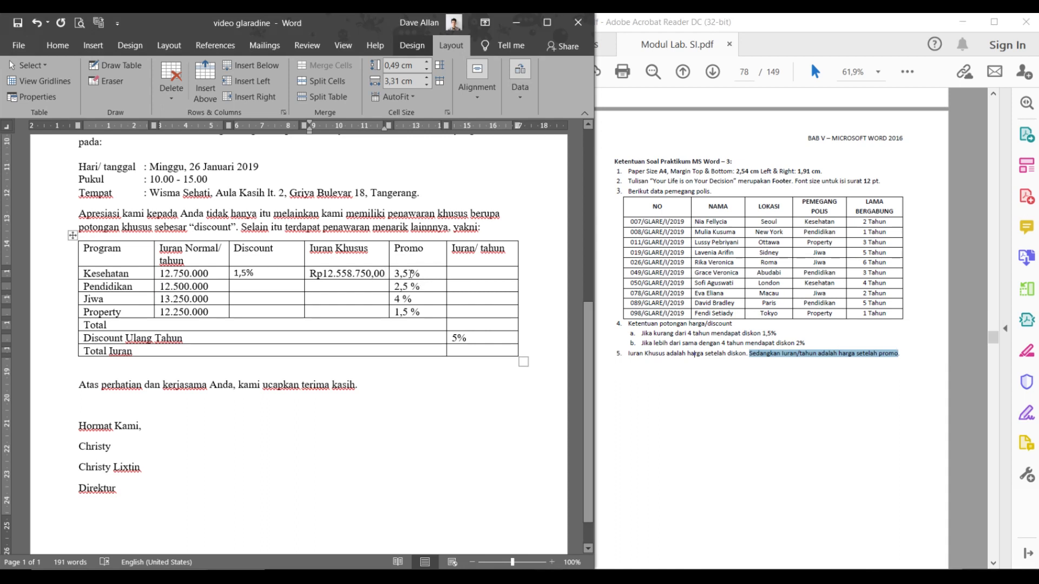
{"action": "left_click_drag", "start_coordinate": [428, 274], "coordinate": [403, 274]}
{"action": "left_click_drag", "start_coordinate": [234, 274], "coordinate": [267, 271]}
{"action": "left_click", "coordinate": [264, 272]}
{"action": "left_click", "coordinate": [190, 276]}
{"action": "left_click_drag", "start_coordinate": [404, 276], "coordinate": [423, 275]}
{"action": "left_click", "coordinate": [463, 272]}
- Review the four Promo percentages, then show the Data options from Kesehatan's Iuran/ tahun cell
{"action": "left_click", "coordinate": [393, 274]}
{"action": "left_click", "coordinate": [399, 275]}
{"action": "left_click_drag", "start_coordinate": [398, 275], "coordinate": [420, 311]}
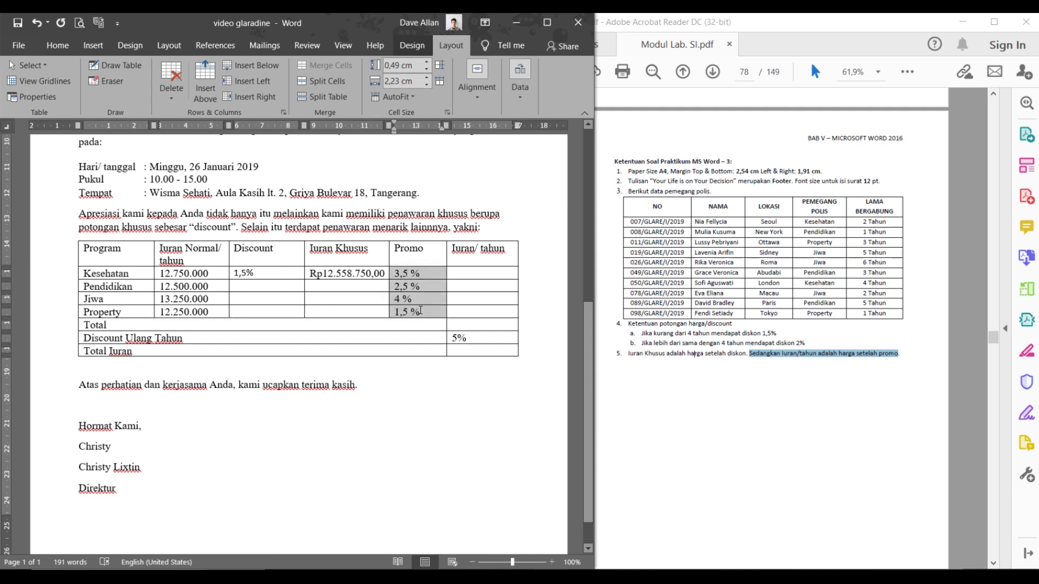
{"action": "left_click", "coordinate": [419, 310]}
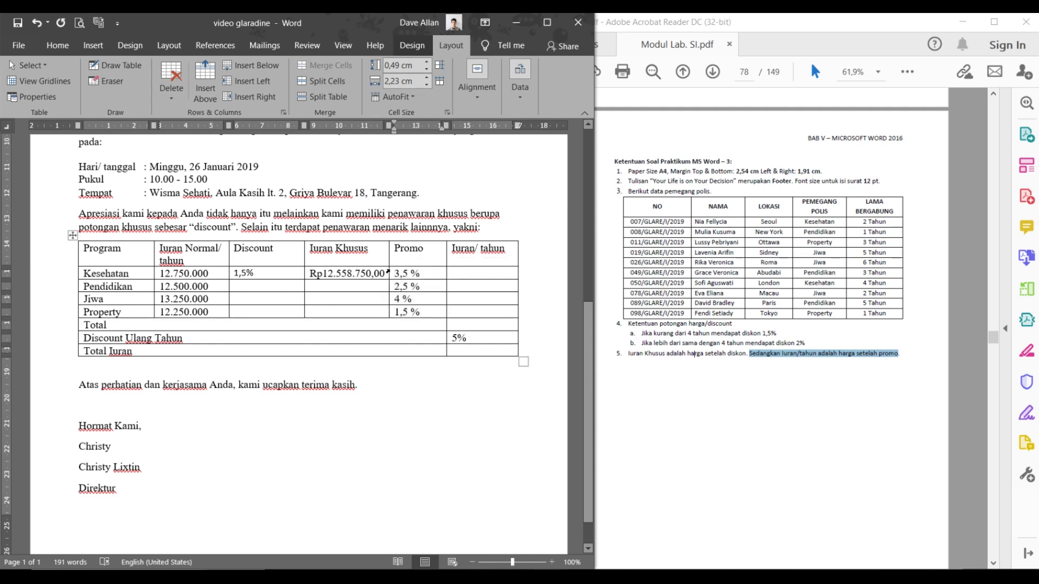
{"action": "left_click_drag", "start_coordinate": [392, 274], "coordinate": [422, 313]}
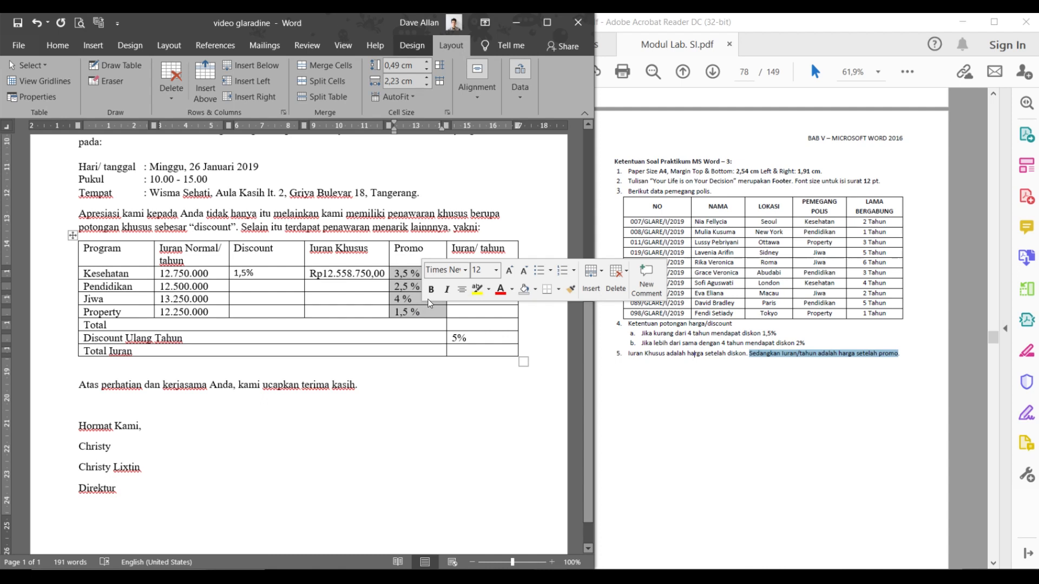
{"action": "left_click", "coordinate": [415, 285]}
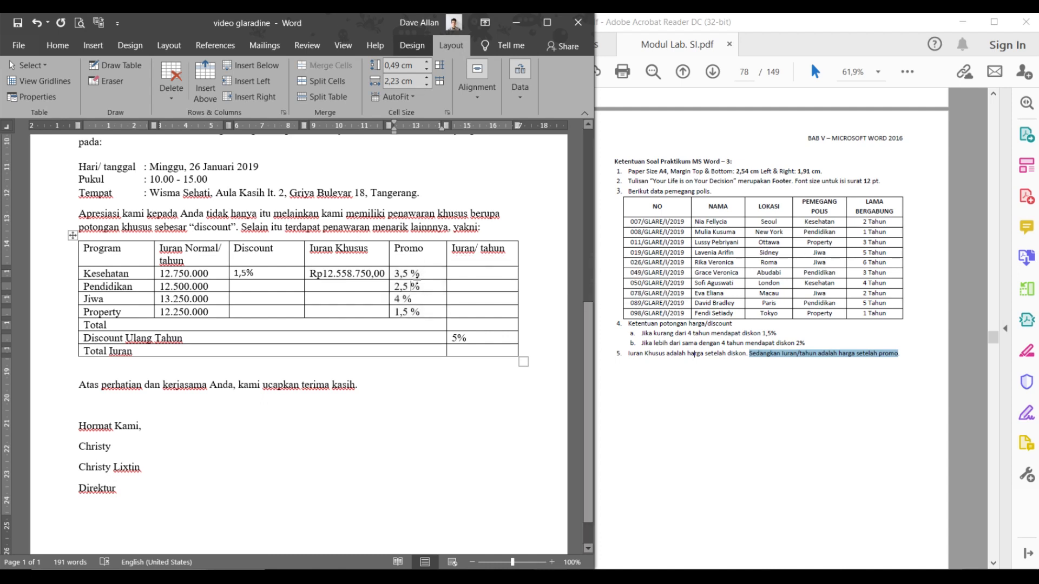
{"action": "left_click", "coordinate": [477, 273]}
{"action": "left_click", "coordinate": [526, 95]}
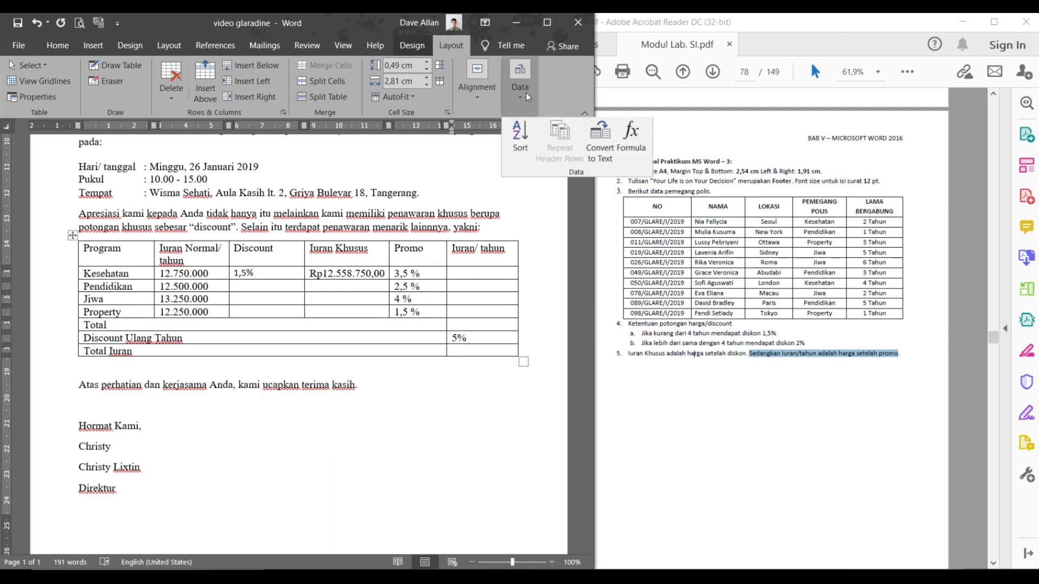
- Start a formula in Kesehatan's Iuran/ tahun cell, replacing SUM(LEFT) with B2-(B2*
{"action": "left_click", "coordinate": [457, 47]}
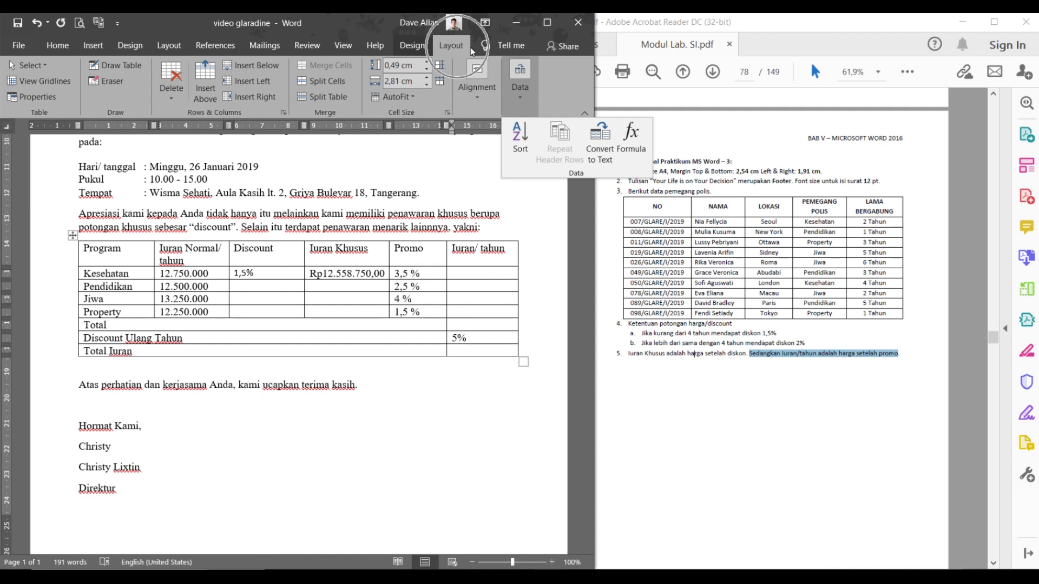
{"action": "left_click", "coordinate": [521, 78]}
{"action": "left_click", "coordinate": [521, 76]}
{"action": "left_click", "coordinate": [631, 136]}
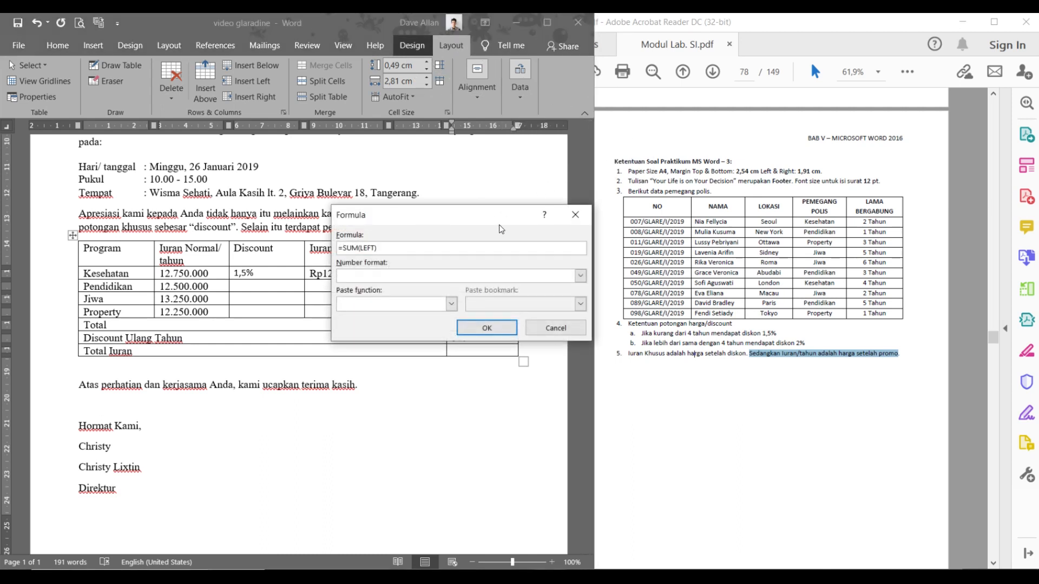
{"action": "left_click_drag", "start_coordinate": [377, 247], "coordinate": [341, 248]}
{"action": "key", "text": "BackSpace"}
{"action": "type", "text": "B2-(B2*"}
- Complete the formula as =B2-(B2*E2) and choose the Rp#.##0,00;(Rp#.##0,00) format
{"action": "left_click_drag", "start_coordinate": [442, 215], "coordinate": [223, 231]}
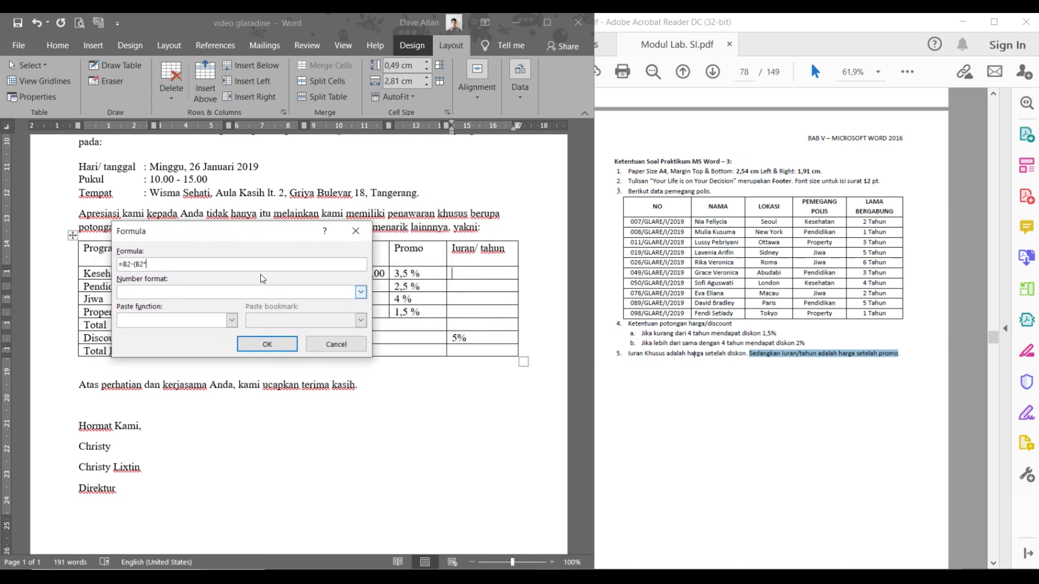
{"action": "left_click_drag", "start_coordinate": [237, 241], "coordinate": [297, 347]}
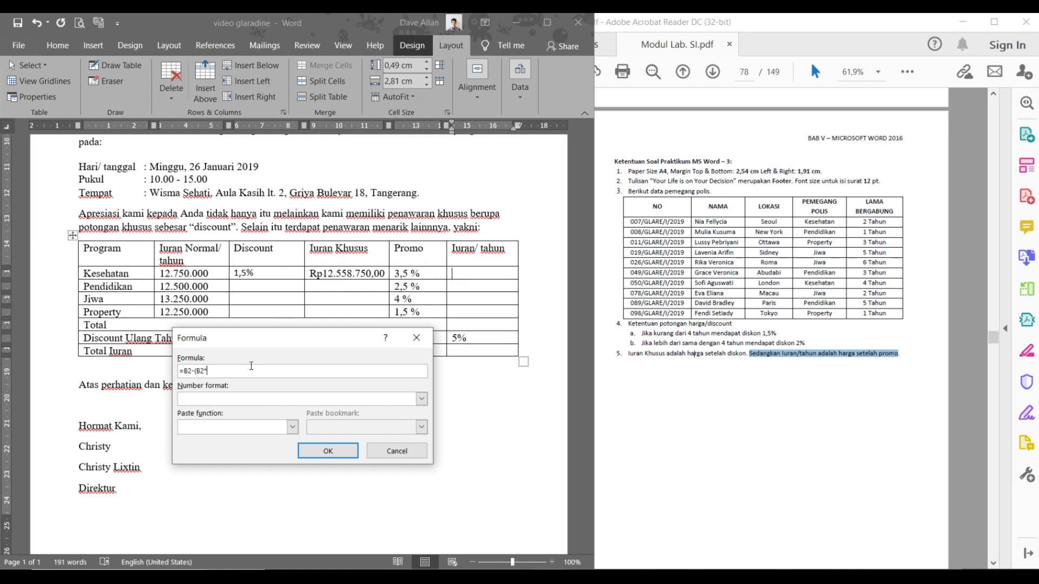
{"action": "type", "text": "E2)"}
{"action": "left_click", "coordinate": [423, 401]}
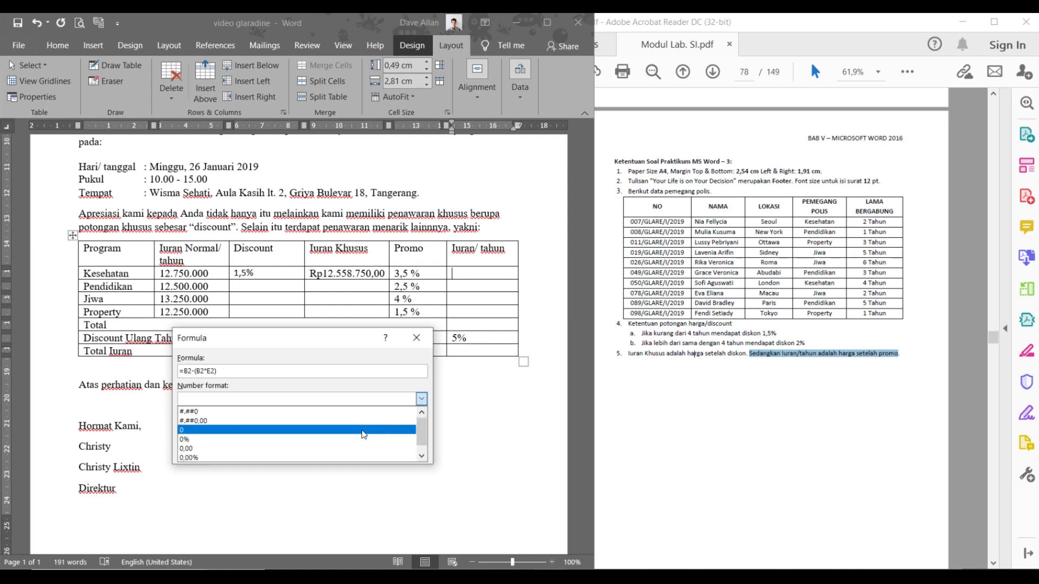
{"action": "scroll", "coordinate": [285, 447], "scroll_direction": "up", "scroll_amount": 1}
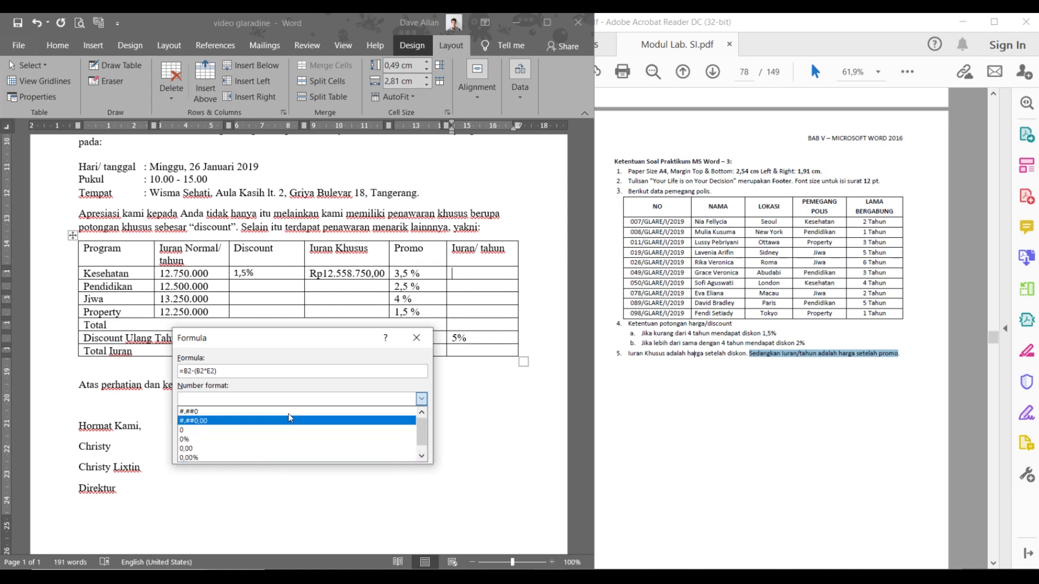
{"action": "scroll", "coordinate": [275, 427], "scroll_direction": "down", "scroll_amount": 1}
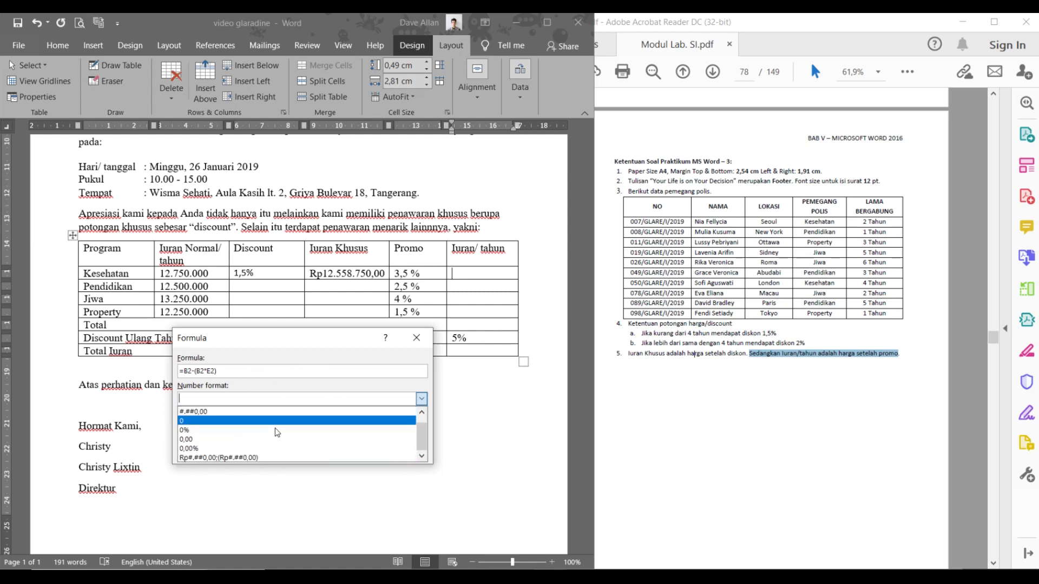
{"action": "left_click", "coordinate": [254, 456]}
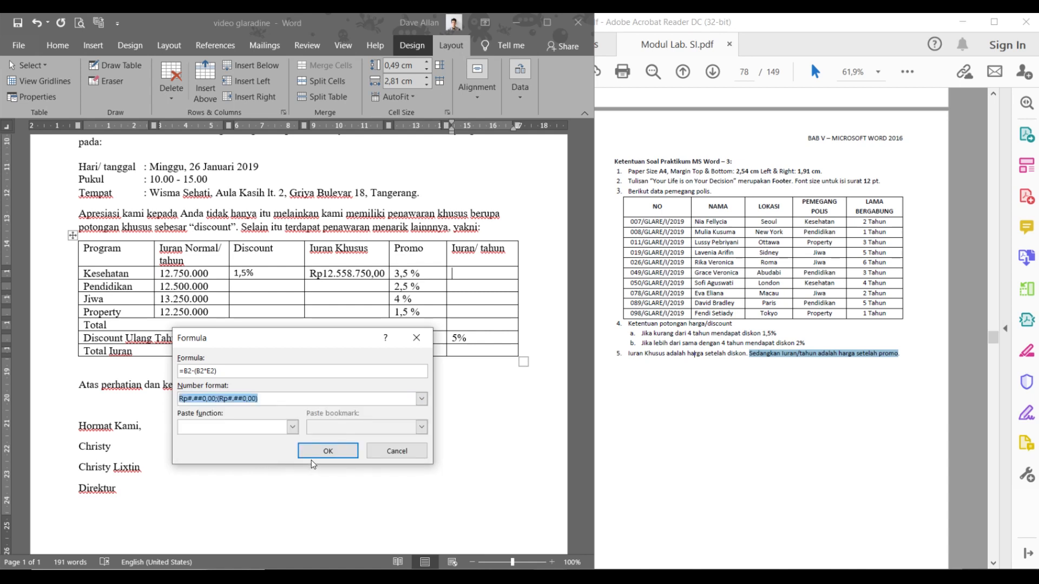
- Insert the formula so Kesehatan's Iuran/ tahun shows Rp12.303.750,00, then select the 1,5% discount
{"action": "left_click", "coordinate": [328, 452]}
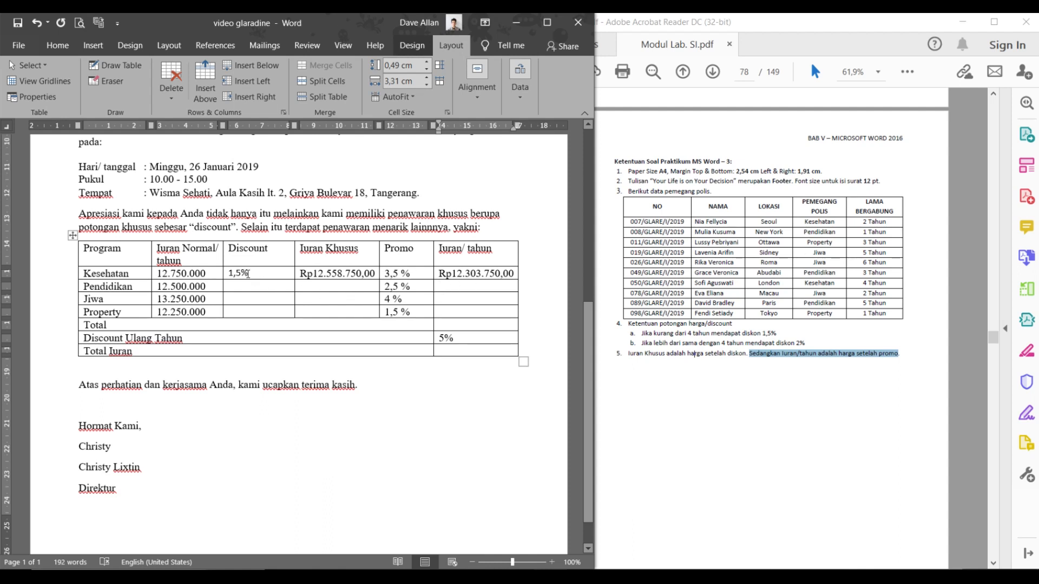
{"action": "mouse_move", "coordinate": [263, 275]}
{"action": "left_mouse_down"}
{"action": "mouse_move", "coordinate": [174, 275]}
{"action": "mouse_move", "coordinate": [282, 275]}
{"action": "left_mouse_up"}
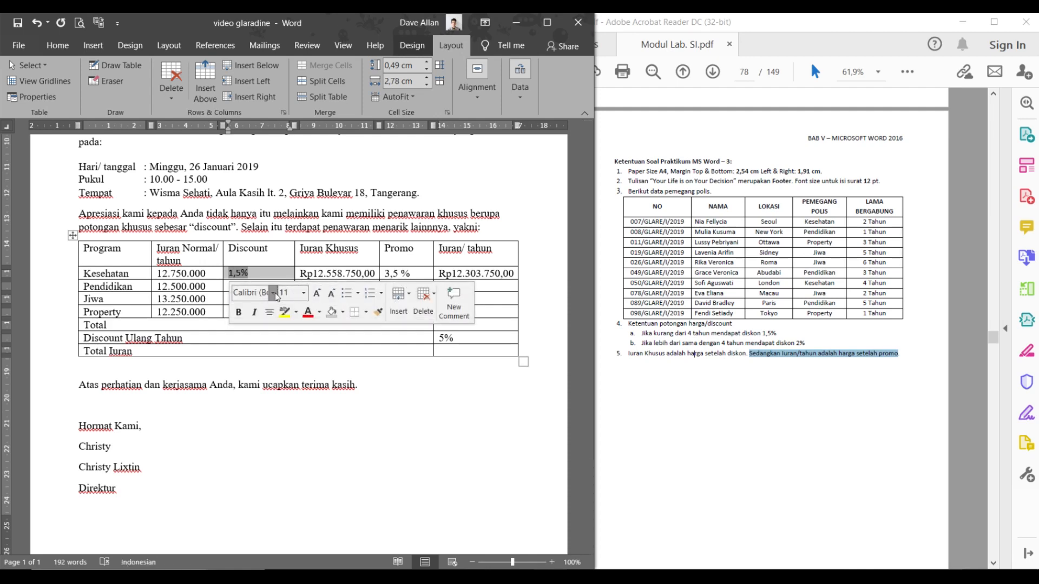
- Format the 1,5% discount in Times New Roman at 12 pt
{"action": "left_click", "coordinate": [274, 293]}
{"action": "left_click", "coordinate": [304, 86]}
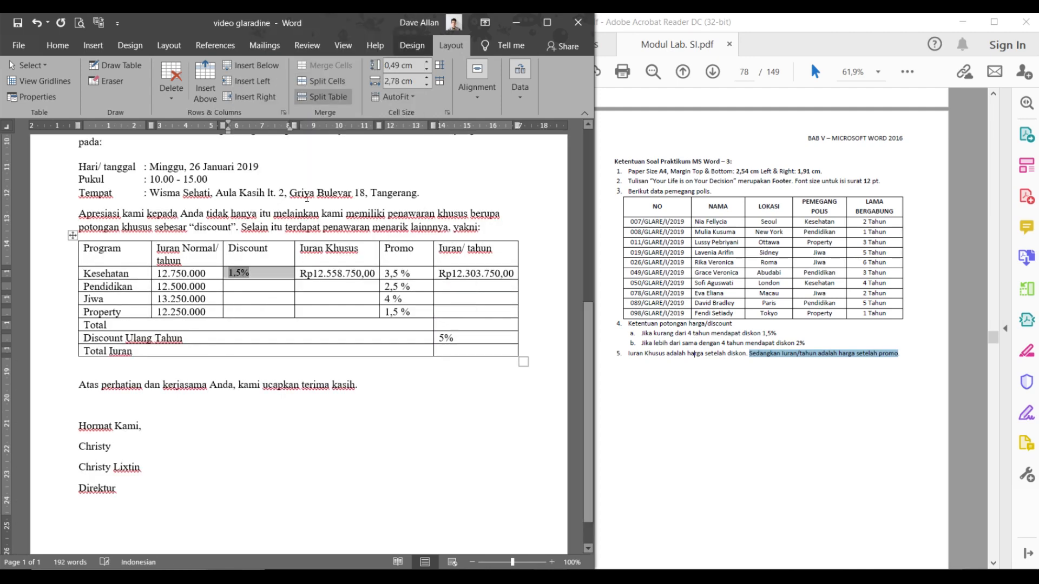
{"action": "left_click", "coordinate": [60, 50]}
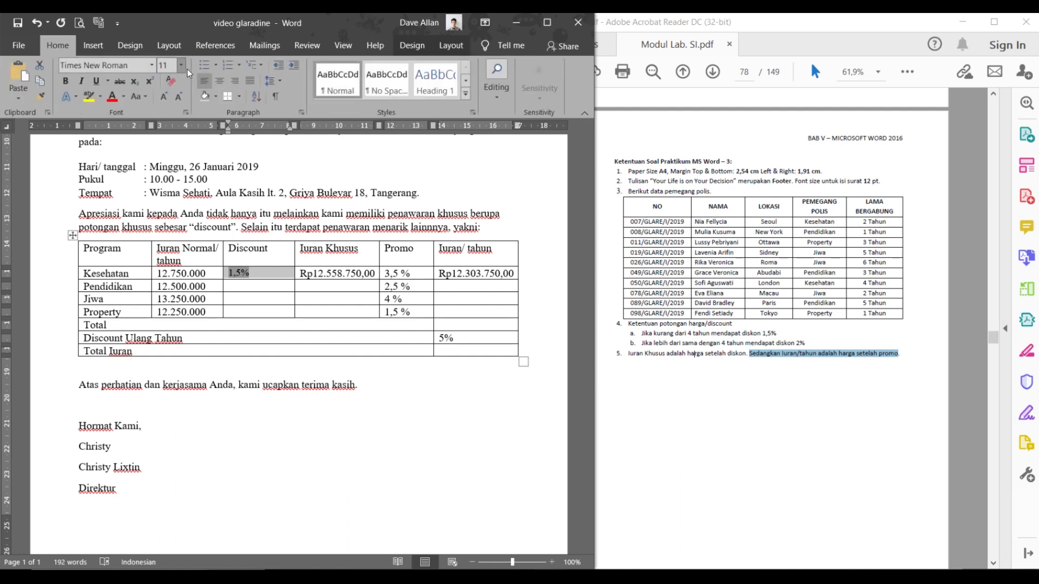
{"action": "left_click", "coordinate": [166, 95]}
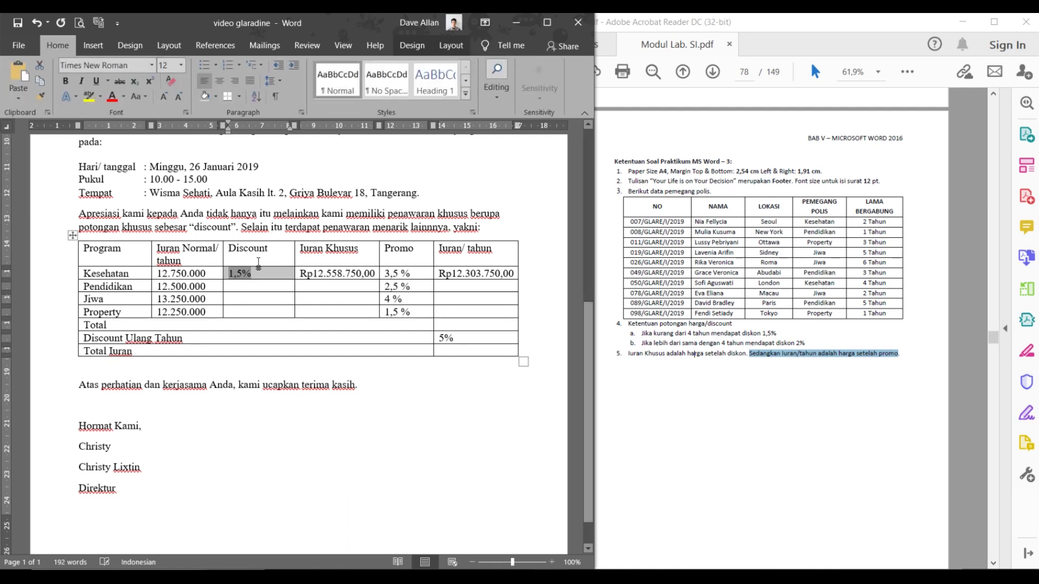
- Copy the 1,5% discount into the Pendidikan, Jiwa and Property Discount cells
{"action": "left_click", "coordinate": [252, 287]}
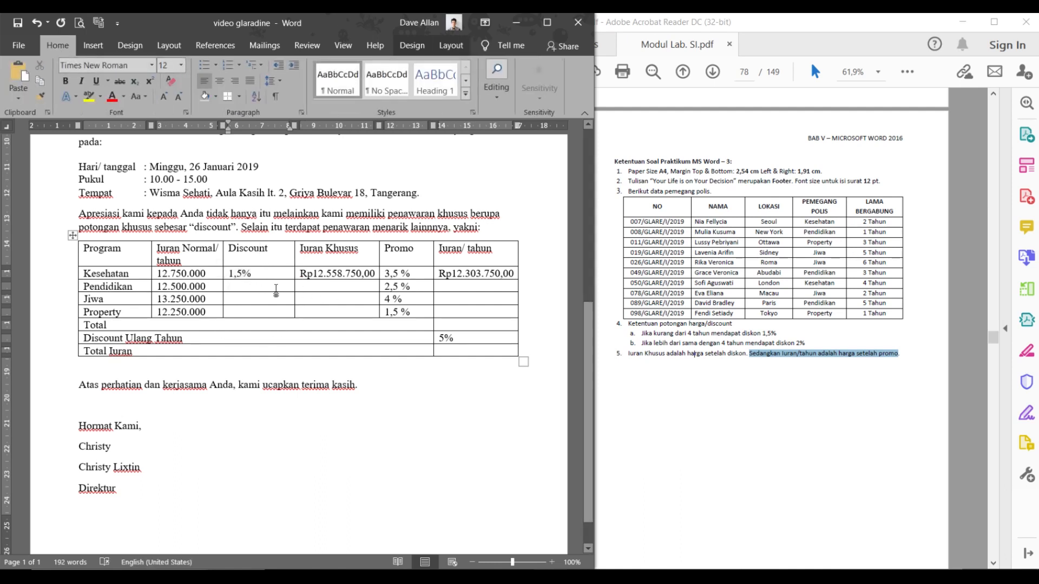
{"action": "double_click", "coordinate": [311, 273]}
{"action": "left_click", "coordinate": [301, 287]}
{"action": "left_click", "coordinate": [254, 283]}
{"action": "left_click_drag", "start_coordinate": [251, 274], "coordinate": [227, 274]}
{"action": "key", "text": "ctrl+c"}
{"action": "left_click", "coordinate": [243, 287]}
{"action": "key", "text": "ctrl+v"}
{"action": "left_click", "coordinate": [245, 299]}
{"action": "key", "text": "ctrl+v"}
{"action": "left_click", "coordinate": [244, 312]}
{"action": "key", "text": "ctrl+v"}
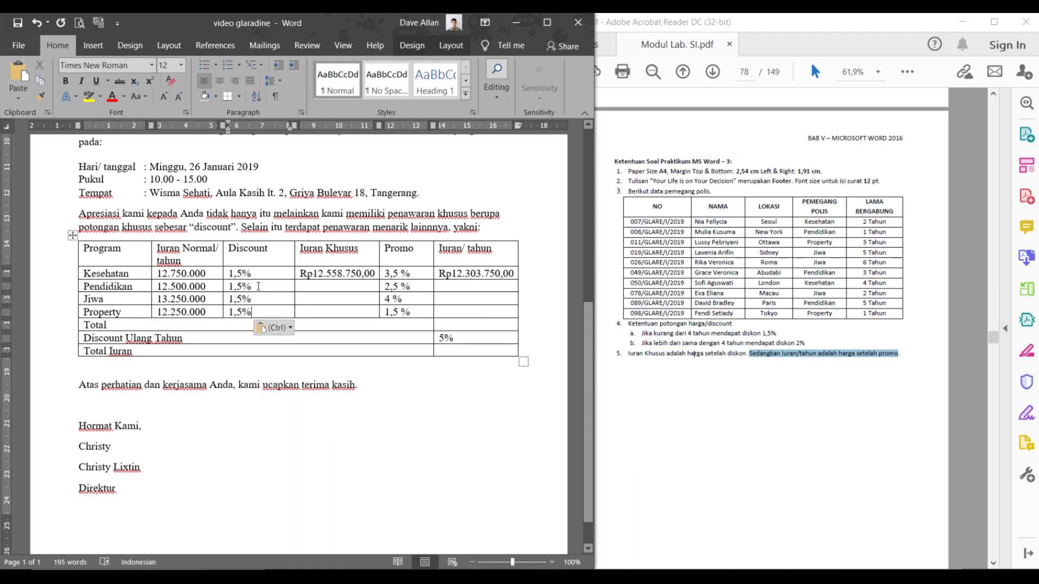
{"action": "double_click", "coordinate": [246, 286]}
{"action": "right_click", "coordinate": [244, 287]}
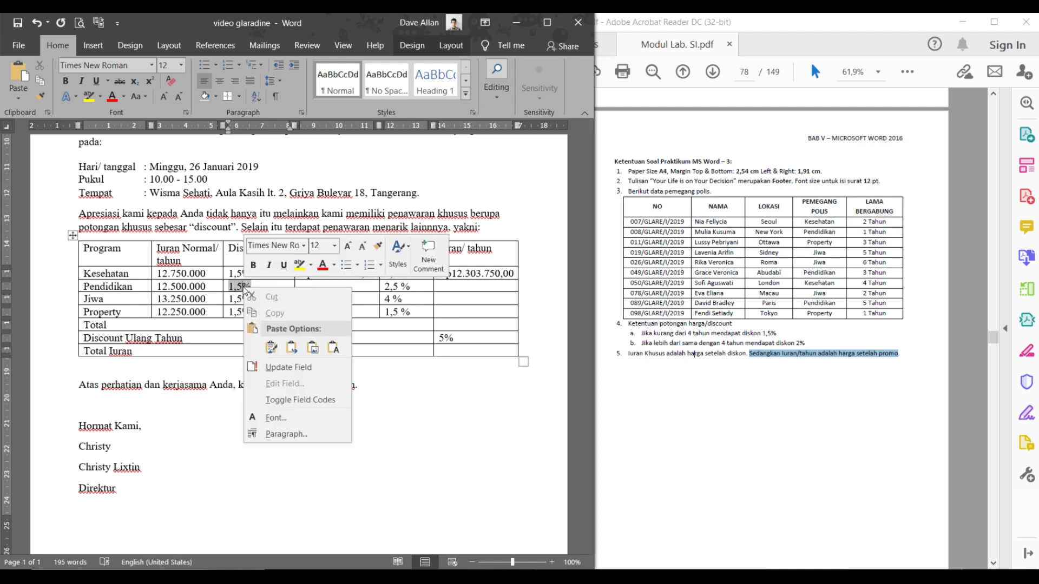
{"action": "left_click", "coordinate": [281, 399]}
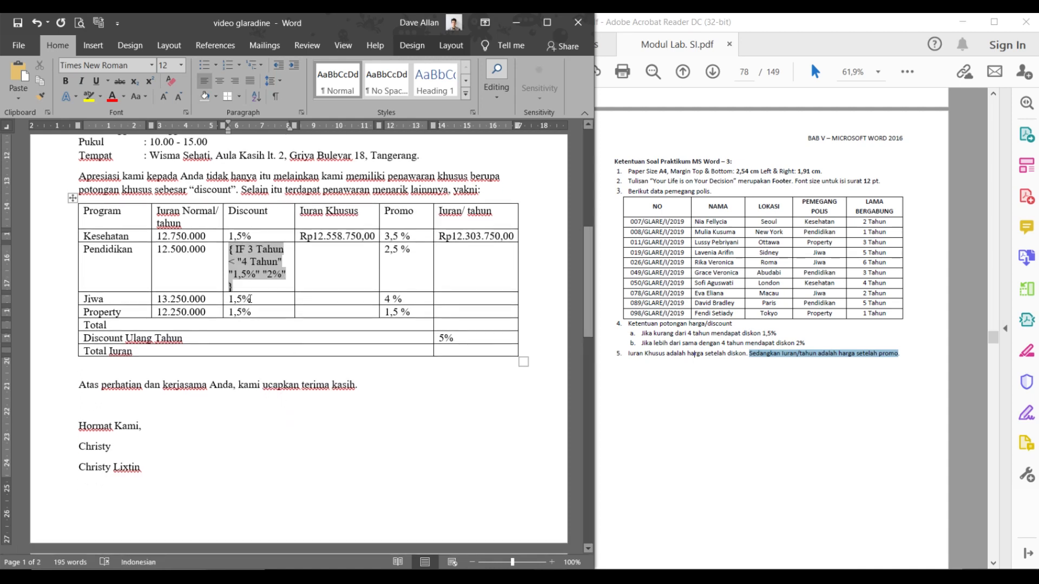
{"action": "left_click", "coordinate": [272, 274]}
{"action": "key", "text": "ctrl+z"}
{"action": "key", "text": "ctrl+z"}
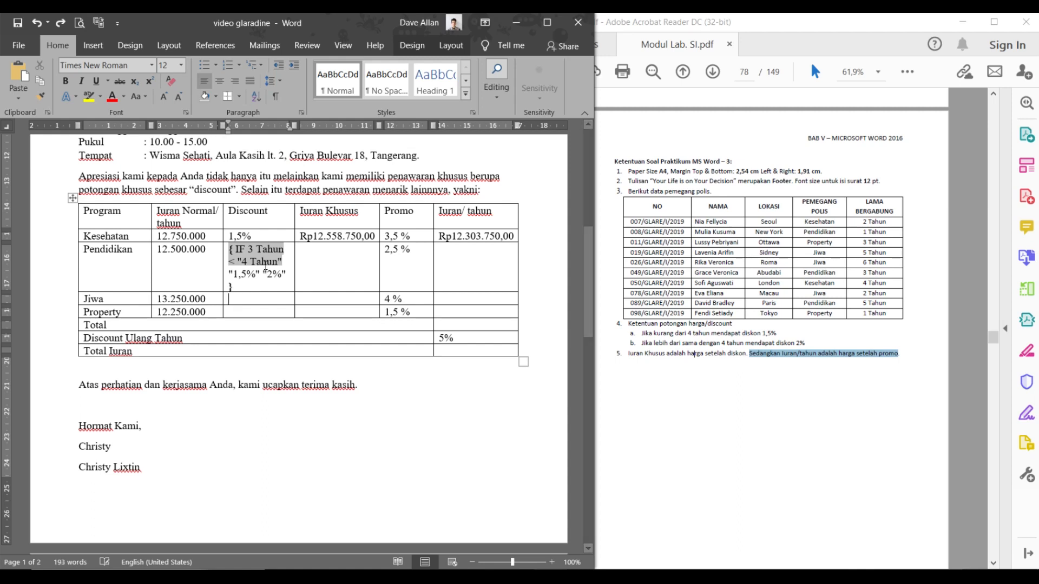
{"action": "left_click", "coordinate": [61, 23]}
{"action": "left_click", "coordinate": [61, 22]}
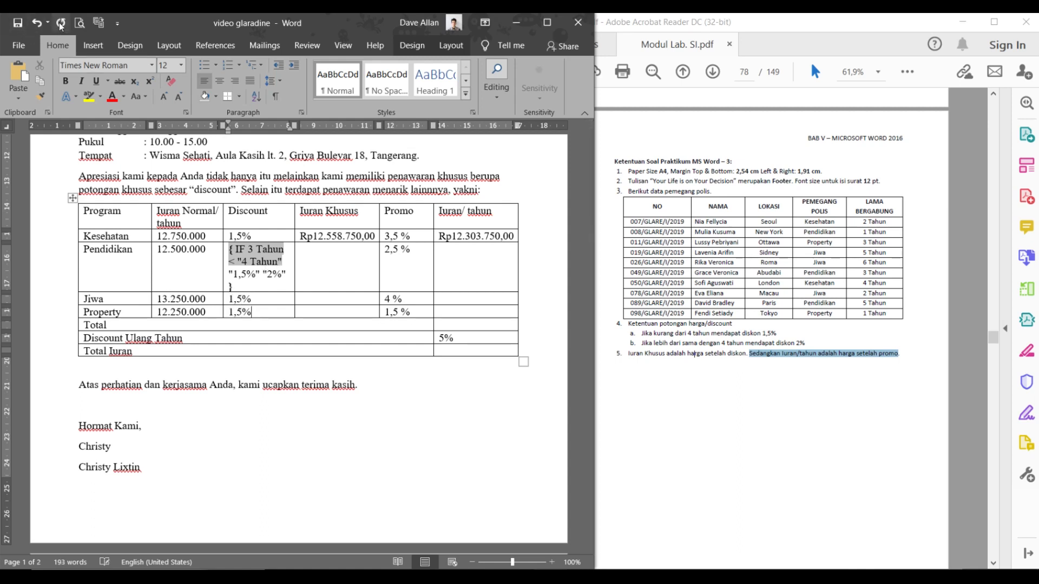
{"action": "right_click", "coordinate": [269, 265]}
{"action": "left_click", "coordinate": [306, 345]}
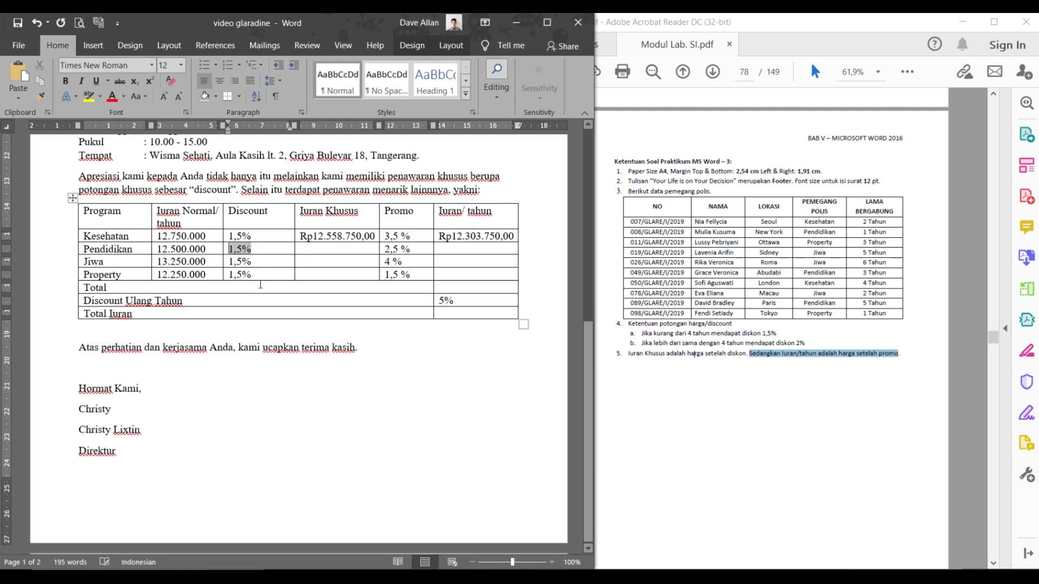
{"action": "left_click", "coordinate": [264, 259]}
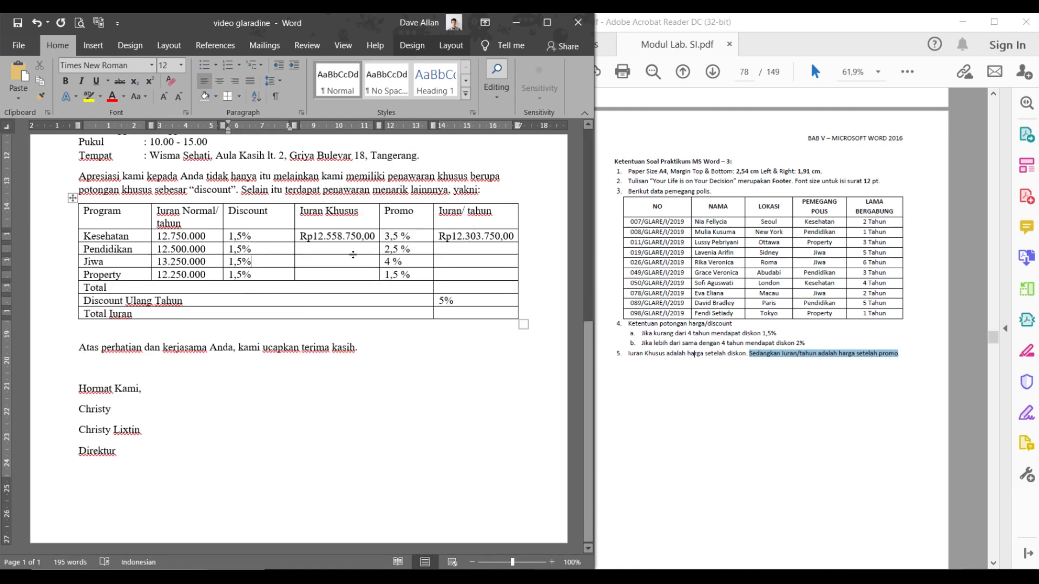
- Paste Rp12.558.750,00 into the Pendidikan, Jiwa and Property Iuran Khusus cells
{"action": "left_click", "coordinate": [330, 237]}
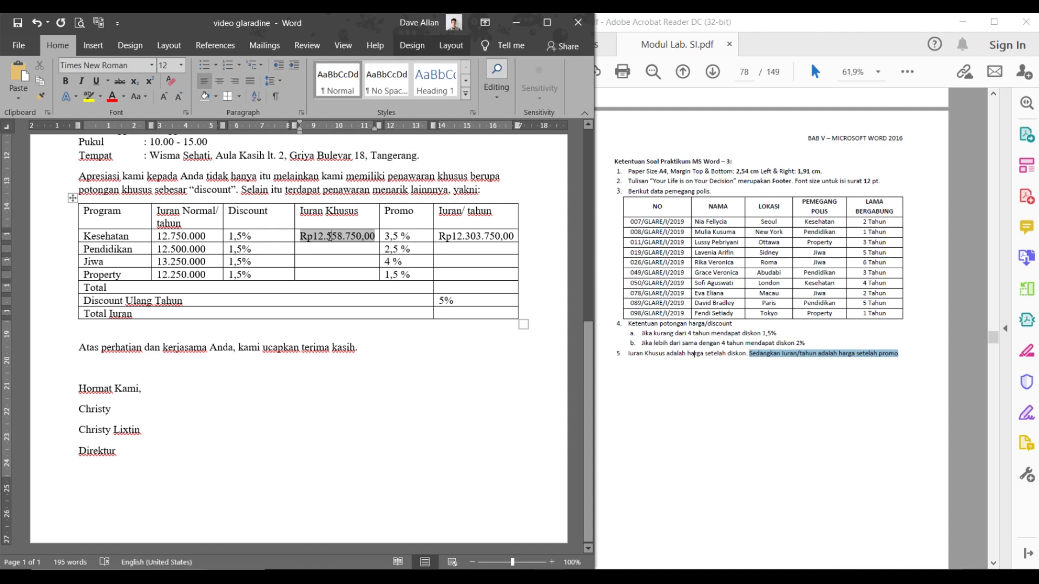
{"action": "left_click", "coordinate": [325, 244]}
{"action": "key", "text": "ctrl+v"}
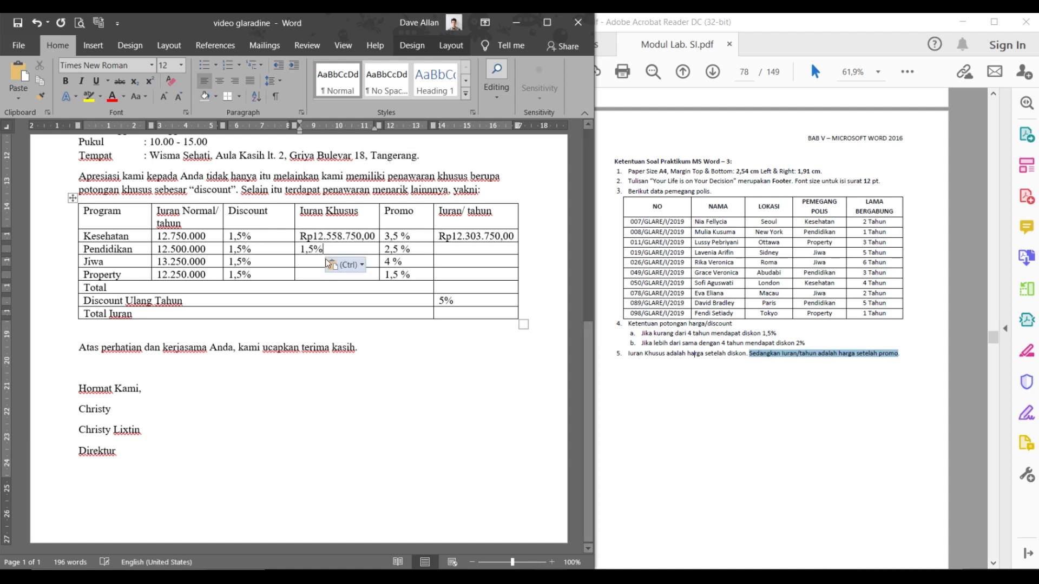
{"action": "double_click", "coordinate": [330, 239]}
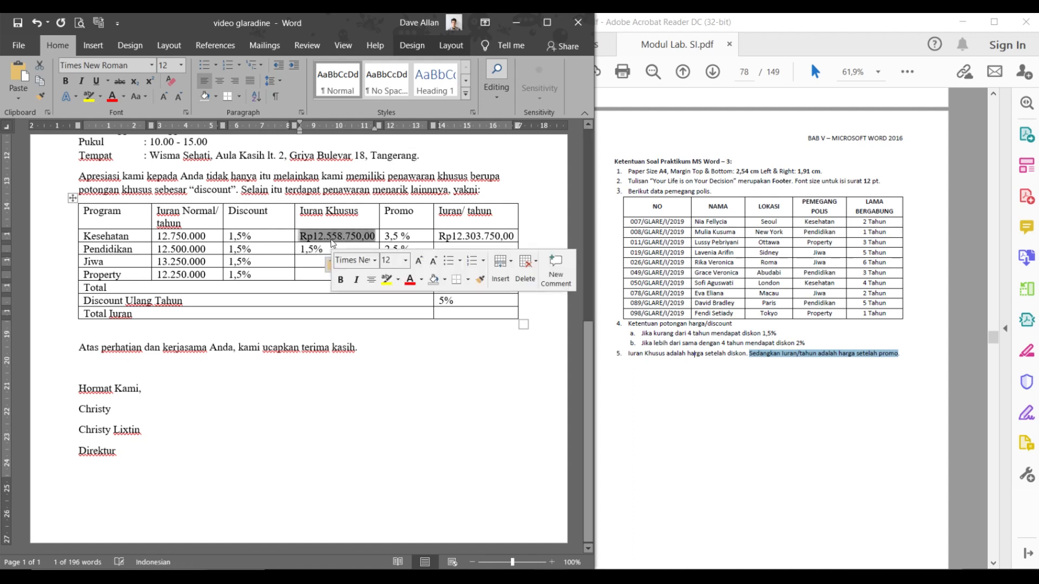
{"action": "left_click", "coordinate": [324, 250]}
{"action": "double_click", "coordinate": [325, 249]}
{"action": "key", "text": "ctrl+v"}
{"action": "left_click", "coordinate": [320, 263]}
{"action": "key", "text": "ctrl+v"}
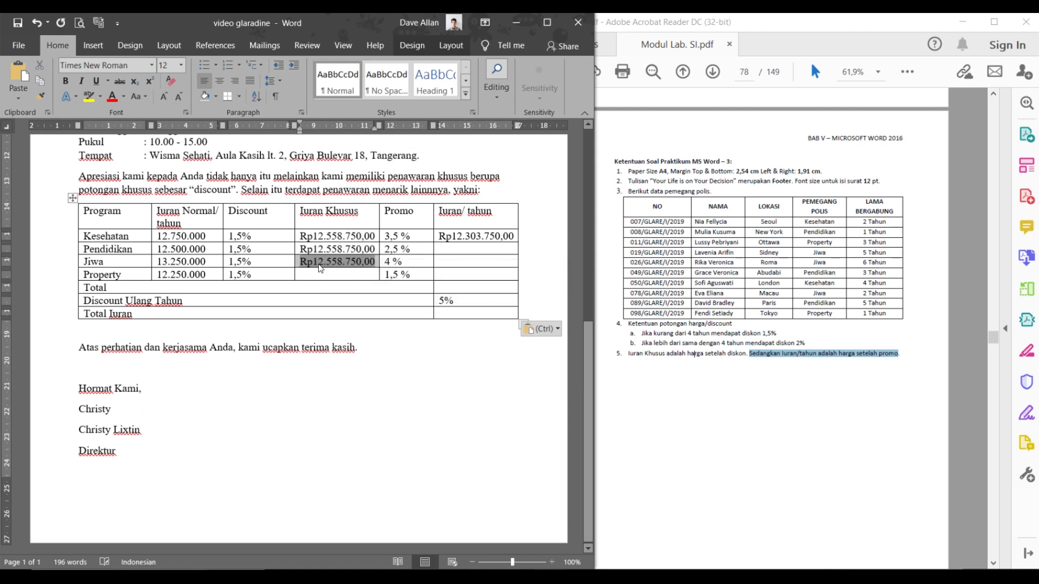
{"action": "left_click", "coordinate": [321, 275]}
{"action": "key", "text": "ctrl+v"}
- Inspect the Pendidikan formula field via Edit Field, then paste the field into Pendidikan's Iuran Khusus cell
{"action": "left_click", "coordinate": [346, 242]}
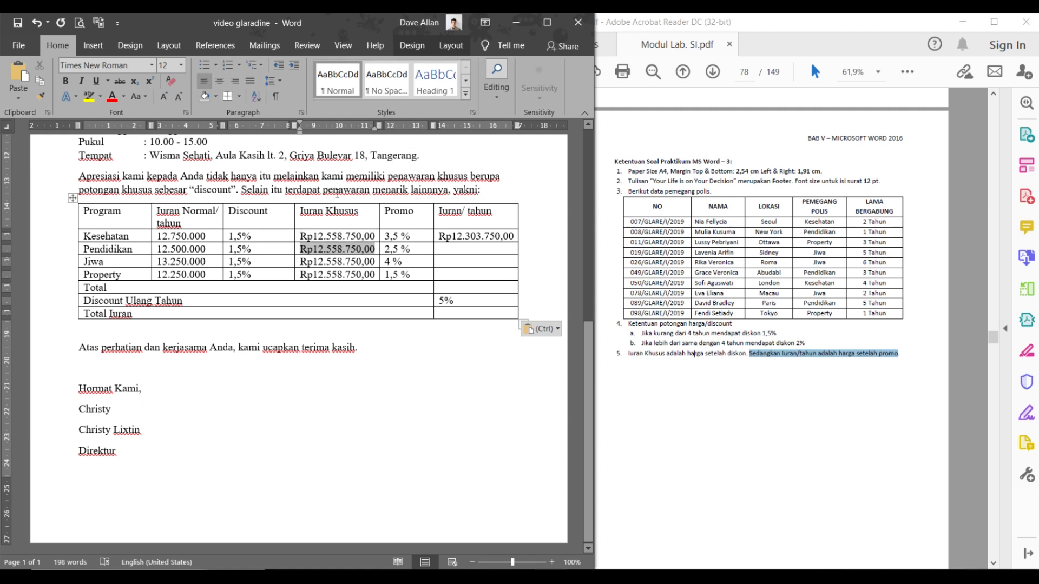
{"action": "right_click", "coordinate": [333, 239]}
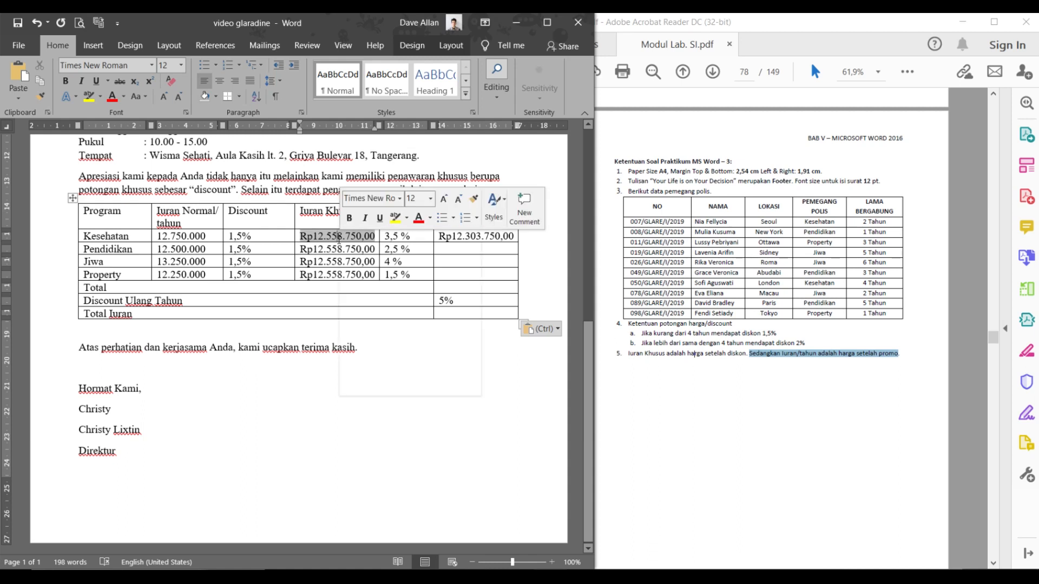
{"action": "right_click", "coordinate": [330, 249]}
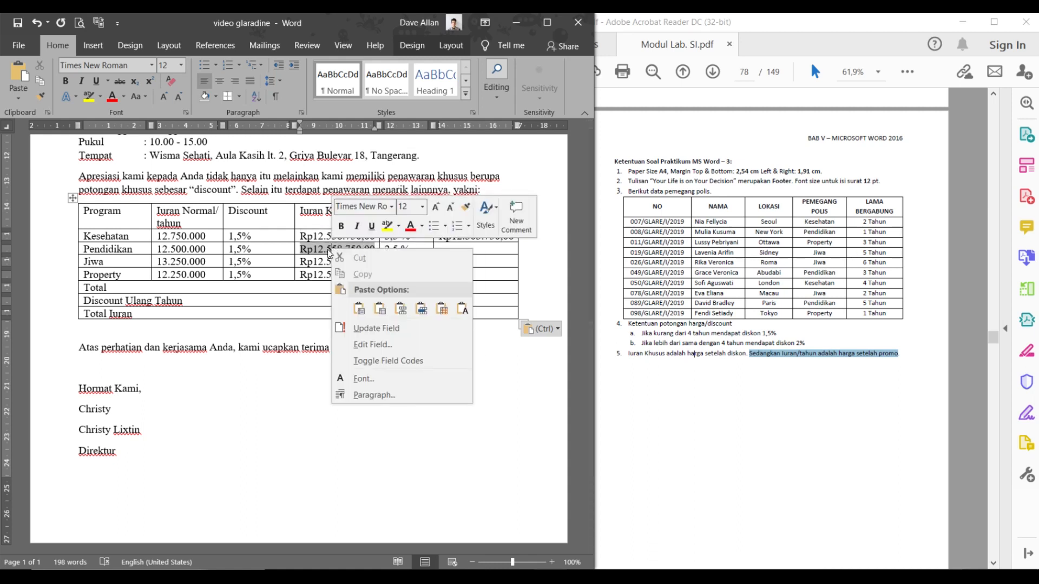
{"action": "left_click", "coordinate": [319, 249]}
{"action": "left_click_drag", "start_coordinate": [320, 249], "coordinate": [375, 253]}
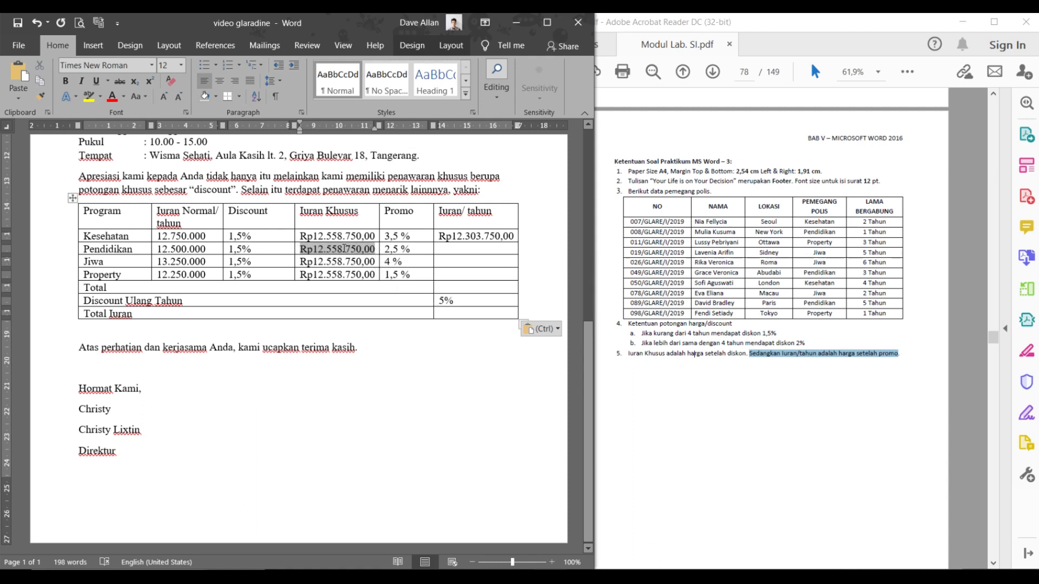
{"action": "right_click", "coordinate": [344, 248]}
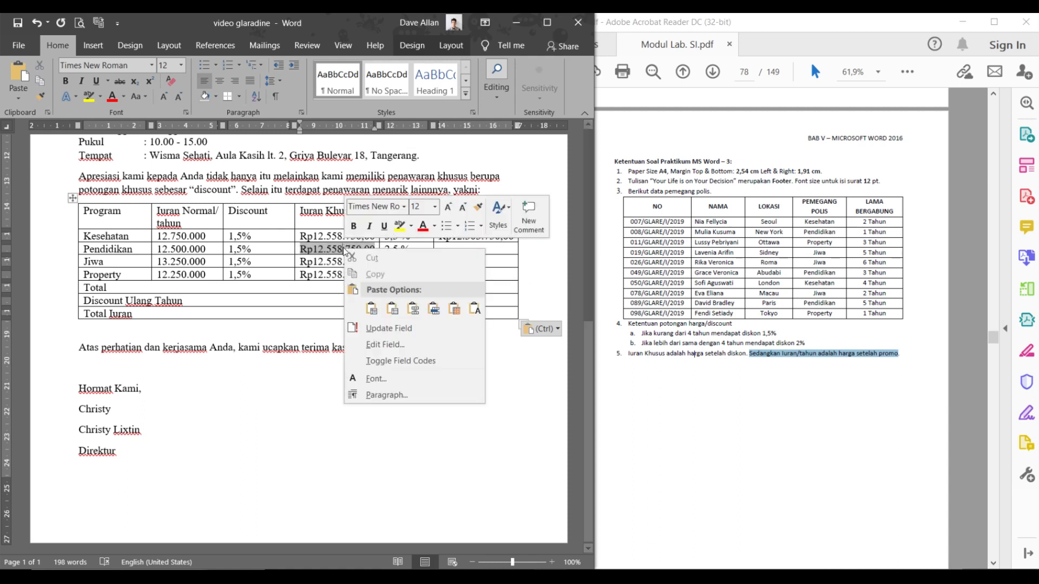
{"action": "left_click", "coordinate": [374, 345]}
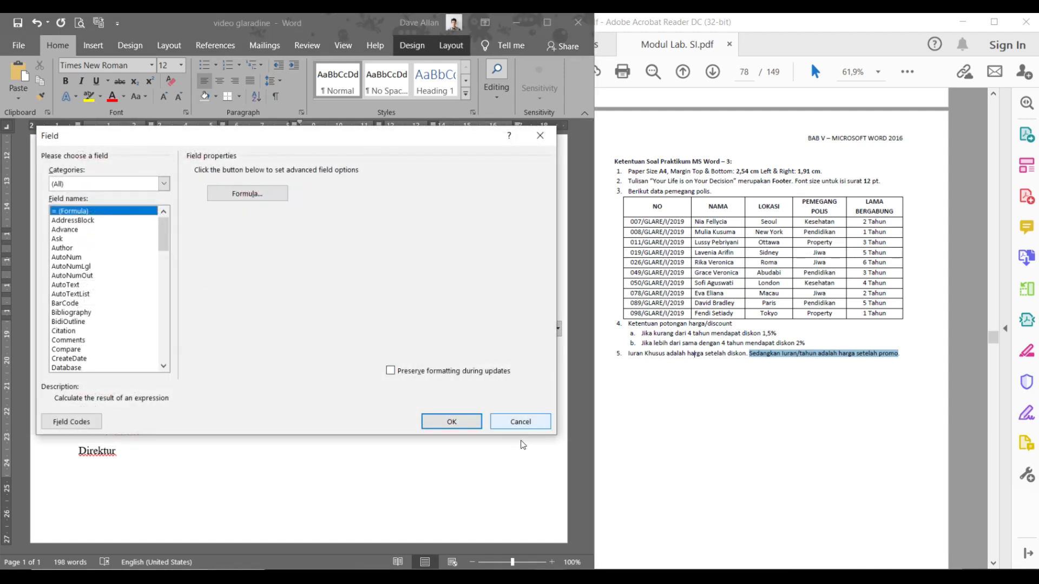
{"action": "left_click", "coordinate": [521, 421]}
{"action": "left_click", "coordinate": [327, 244]}
{"action": "key", "text": "ctrl+v"}
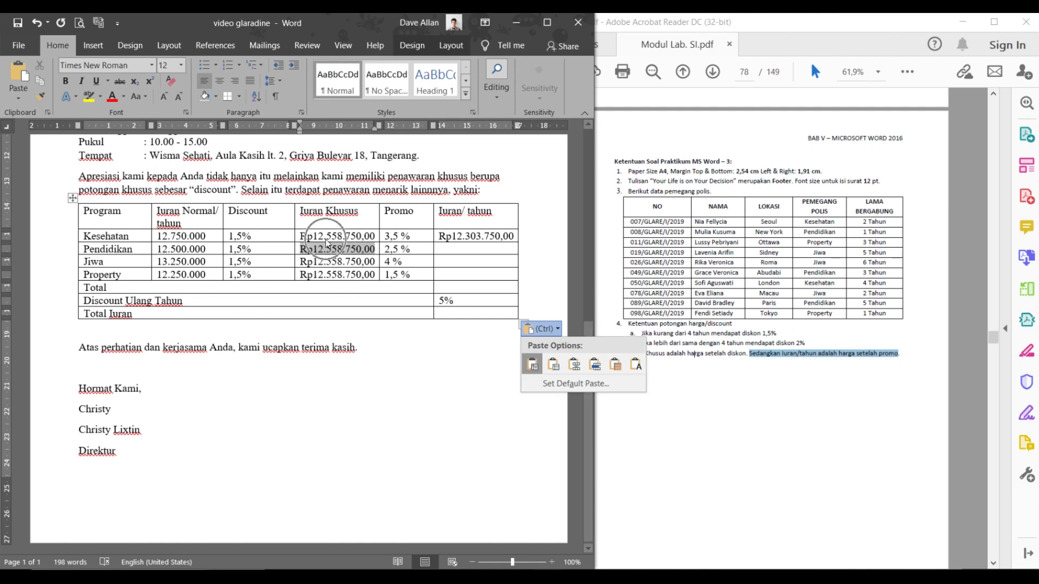
{"action": "right_click", "coordinate": [328, 249]}
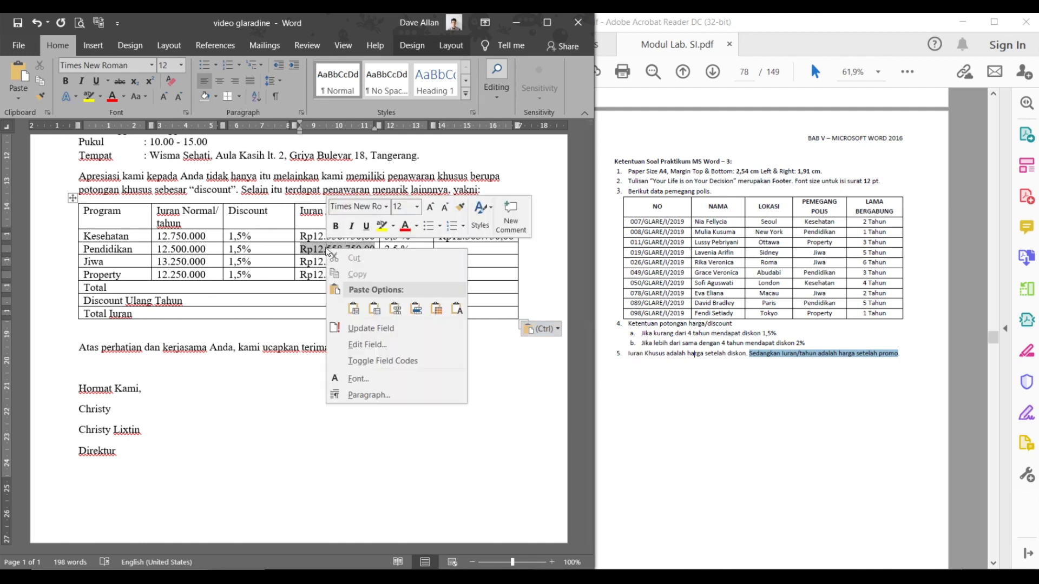
- Edit Pendidikan's Iuran Khusus field code to =B3-(B3*C3) and update it to Rp12.312.500,00
{"action": "left_click", "coordinate": [375, 358]}
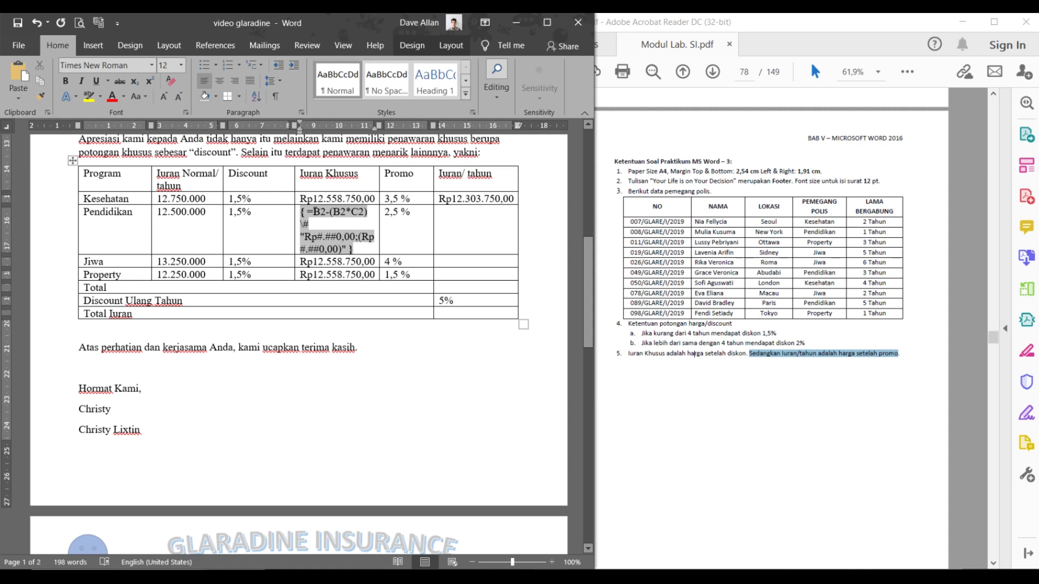
{"action": "key", "text": "BackSpace"}
{"action": "type", "text": "3"}
{"action": "key", "text": "BackSpace"}
{"action": "type", "text": "3"}
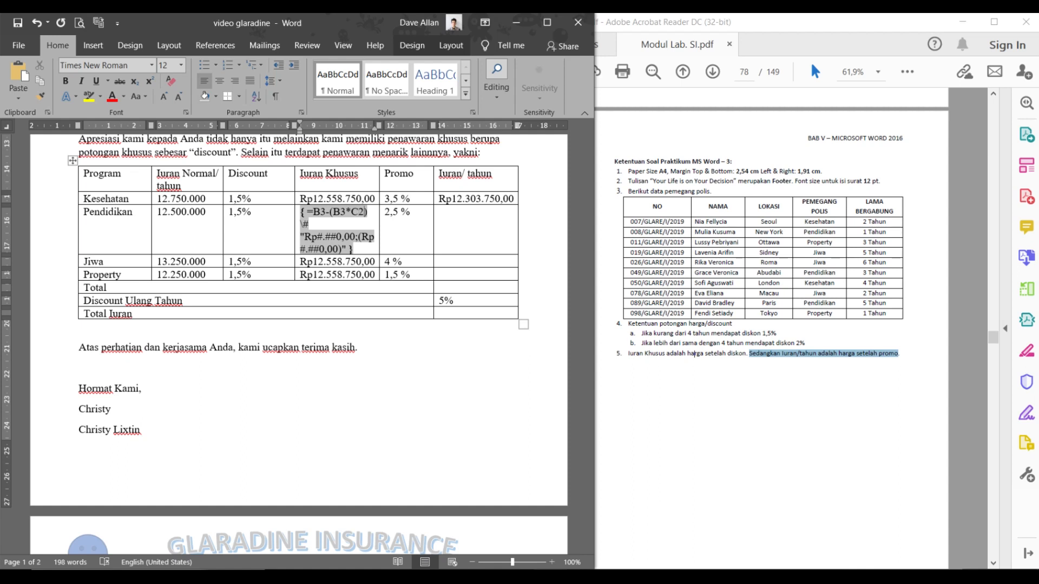
{"action": "key", "text": "BackSpace"}
{"action": "type", "text": "3"}
{"action": "right_click", "coordinate": [337, 237]}
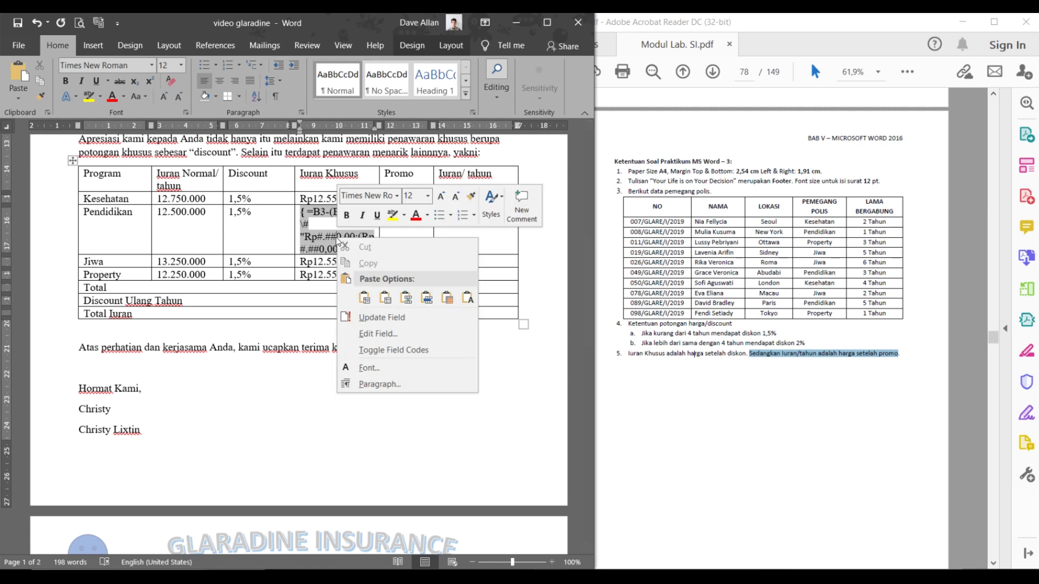
{"action": "left_click", "coordinate": [375, 317]}
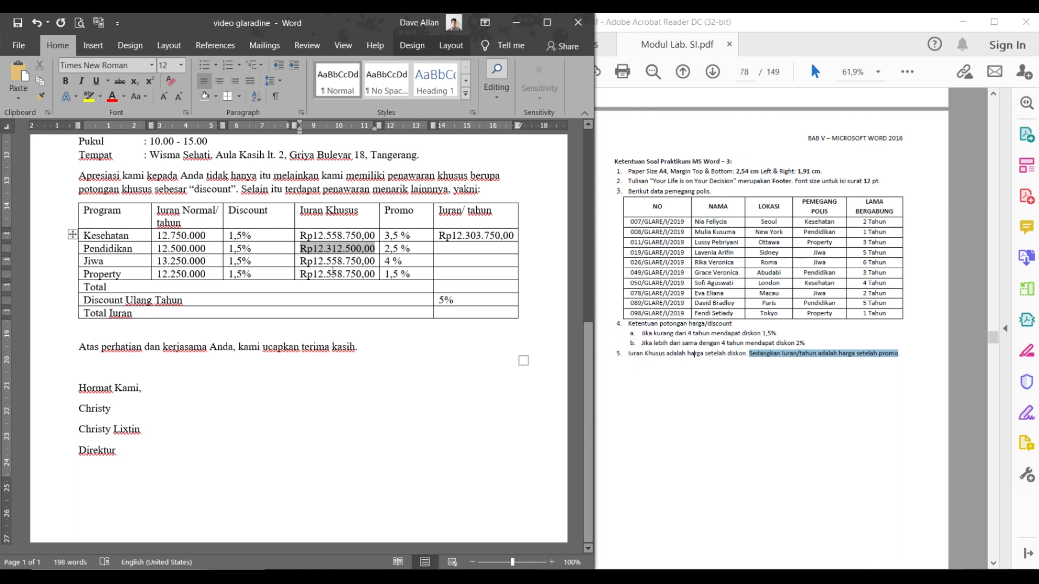
- Point the Jiwa Iuran Khusus formula at B4/C4 and update it to Rp13.051.250,00
{"action": "left_click", "coordinate": [318, 261]}
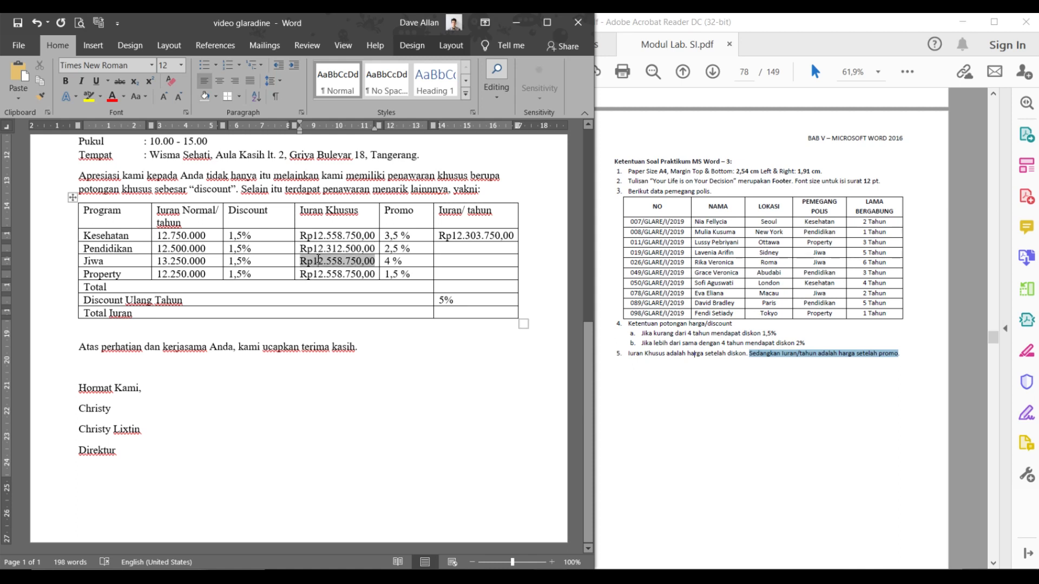
{"action": "right_click", "coordinate": [318, 261]}
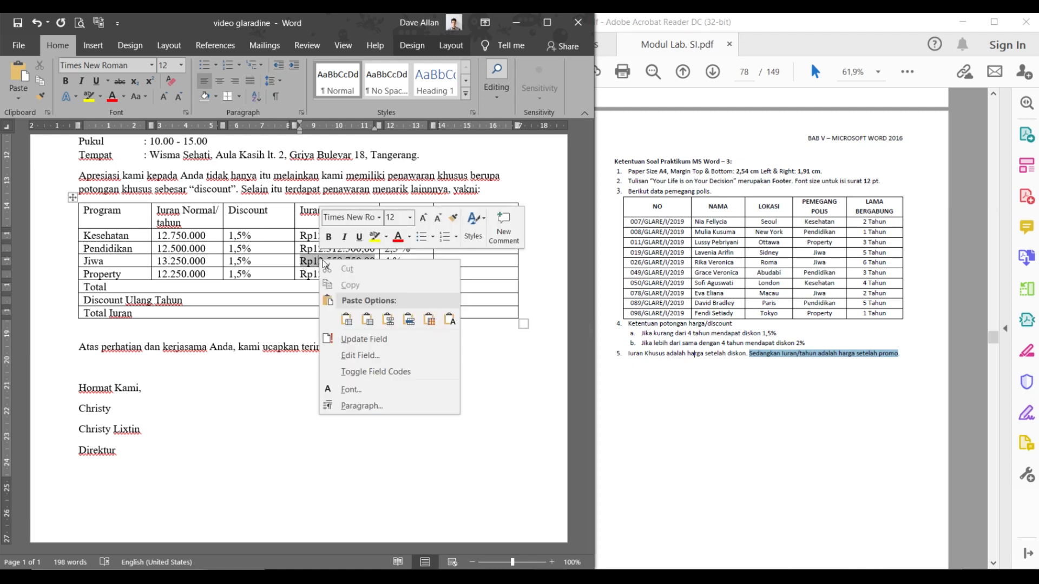
{"action": "left_click", "coordinate": [376, 370]}
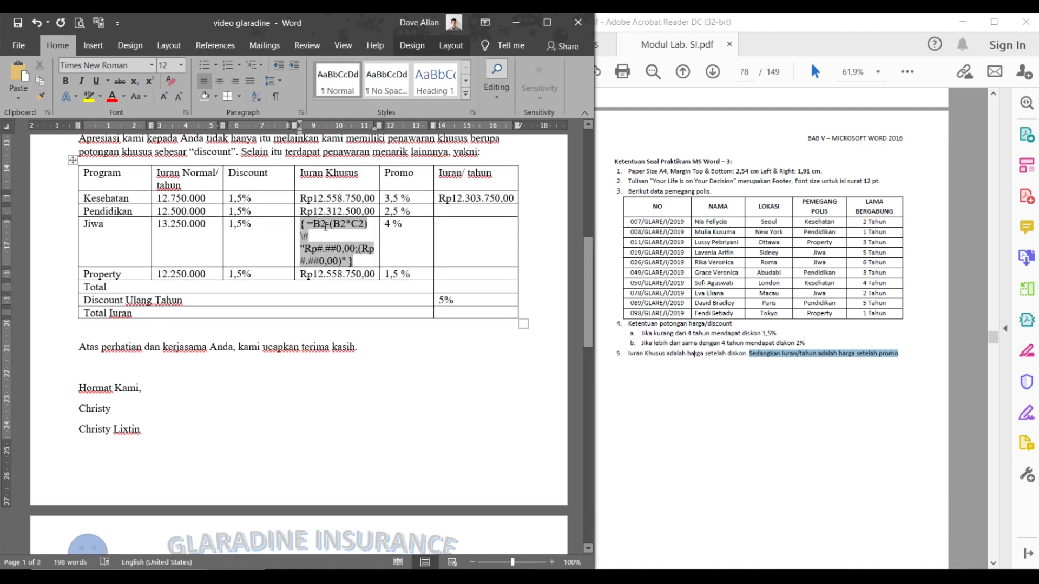
{"action": "left_click", "coordinate": [326, 226]}
{"action": "key", "text": "BackSpace"}
{"action": "type", "text": "4"}
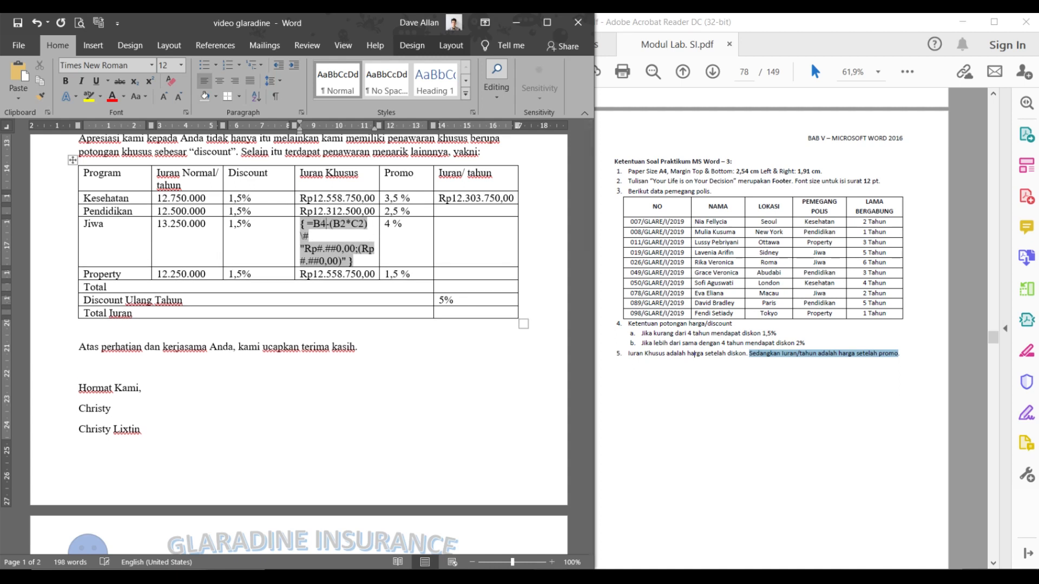
{"action": "left_click", "coordinate": [345, 223]}
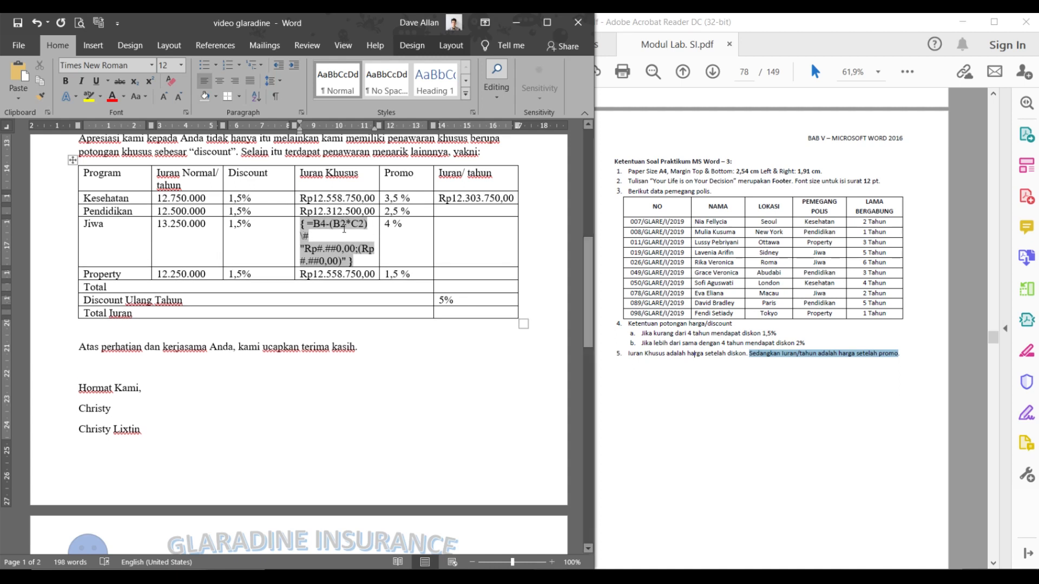
{"action": "key", "text": "BackSpace"}
{"action": "type", "text": "4"}
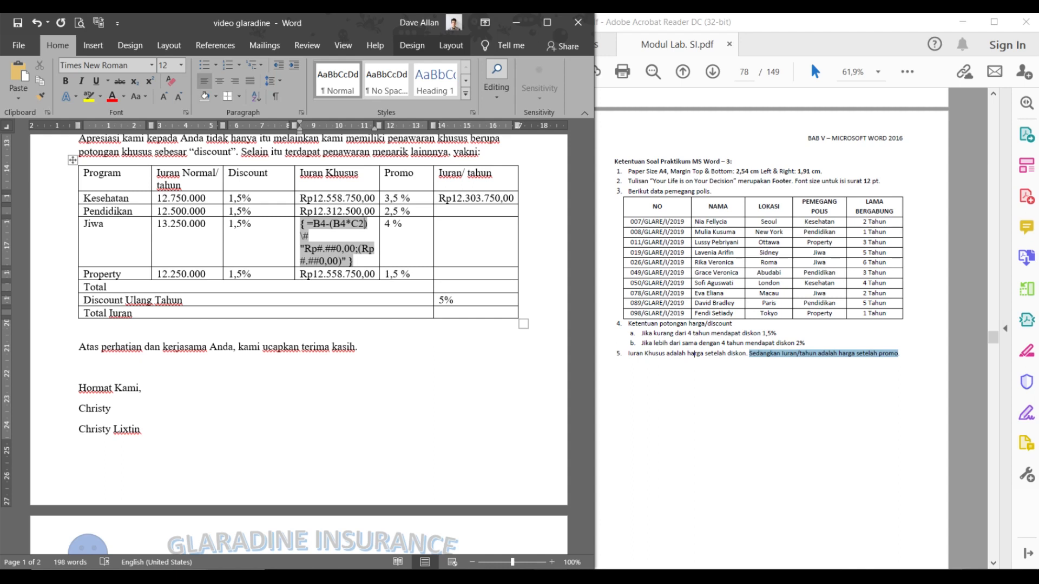
{"action": "left_click", "coordinate": [363, 223]}
{"action": "key", "text": "BackSpace"}
{"action": "type", "text": "4"}
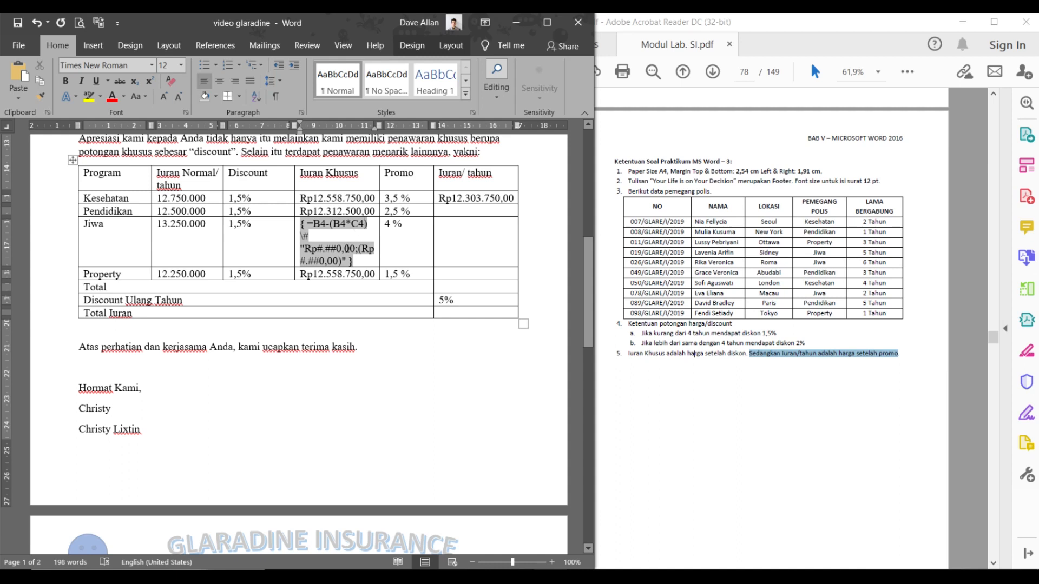
{"action": "right_click", "coordinate": [346, 248]}
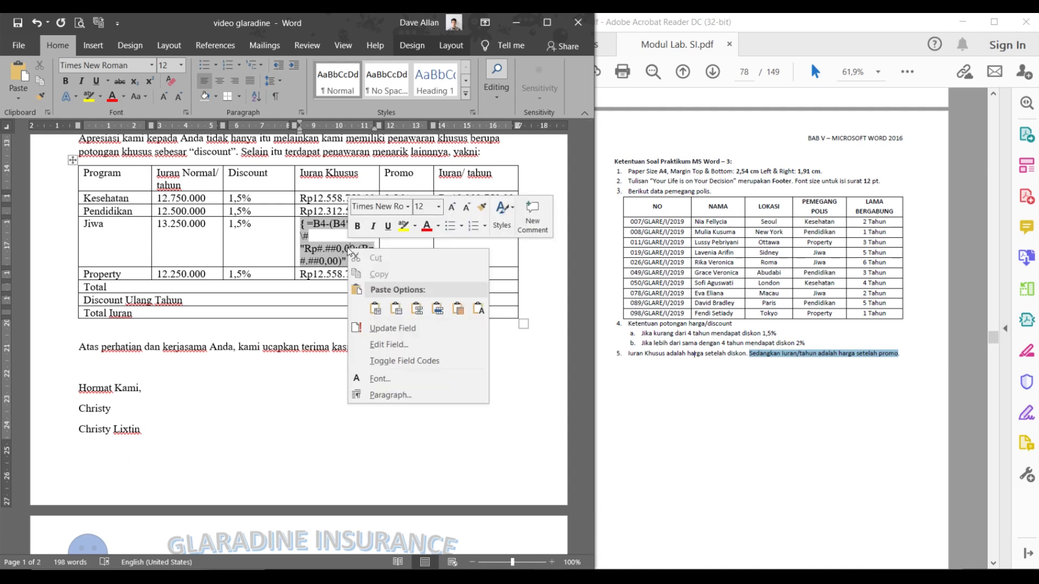
{"action": "left_click", "coordinate": [393, 329]}
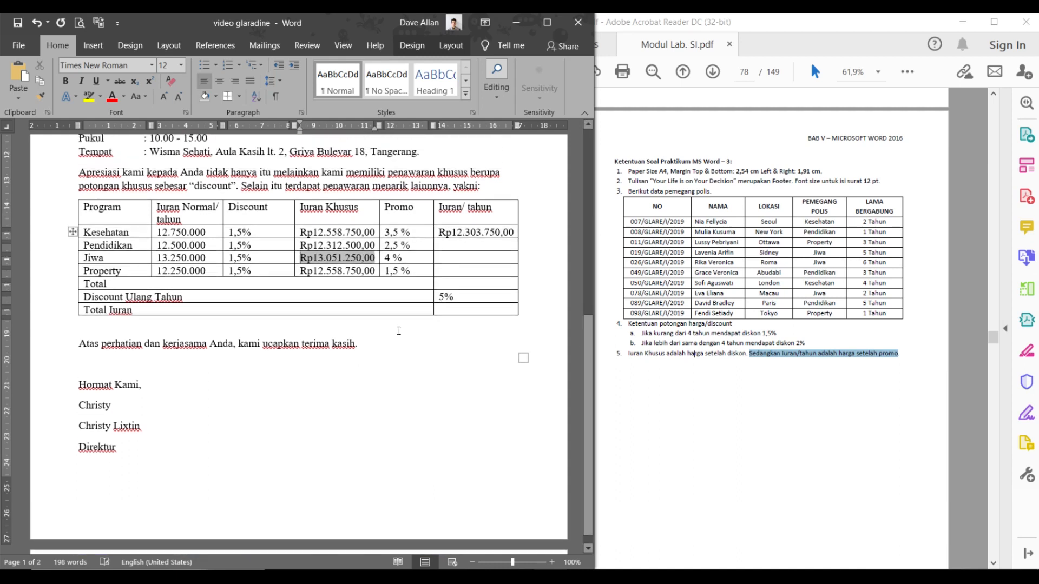
- Point the Property Iuran Khusus formula at B5/C5 and update it to Rp12.066.250,00
{"action": "left_click", "coordinate": [315, 277]}
{"action": "right_click", "coordinate": [321, 275]}
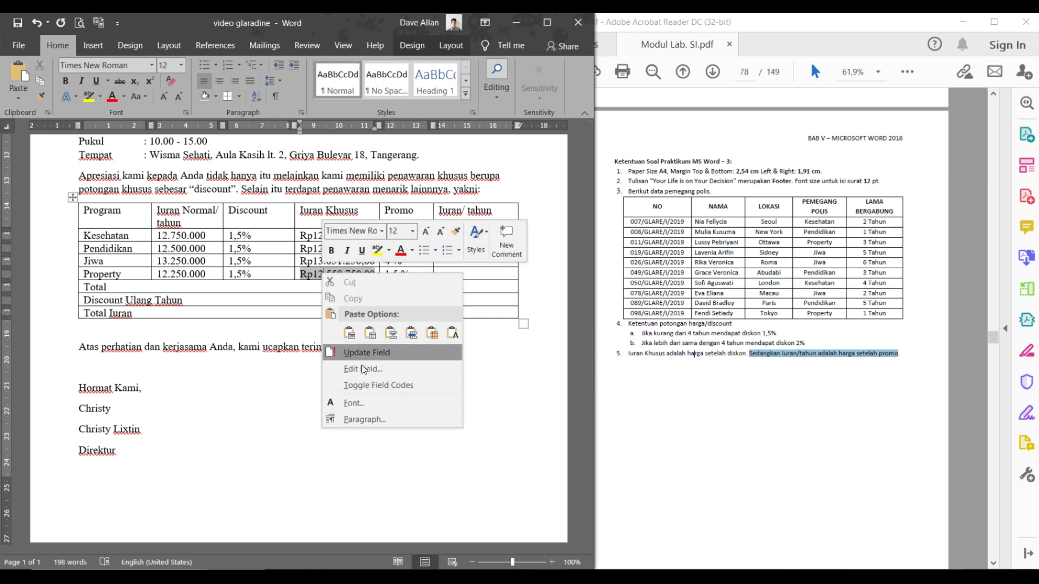
{"action": "left_click", "coordinate": [367, 385]}
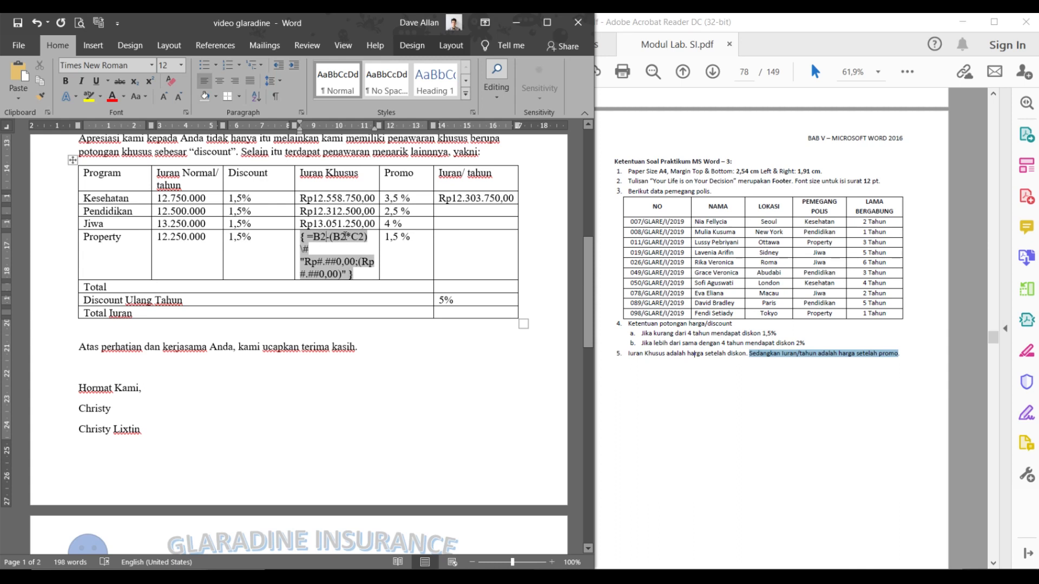
{"action": "key", "text": "BackSpace"}
{"action": "type", "text": "5"}
{"action": "left_click", "coordinate": [342, 237]}
{"action": "key", "text": "Delete"}
{"action": "type", "text": "5"}
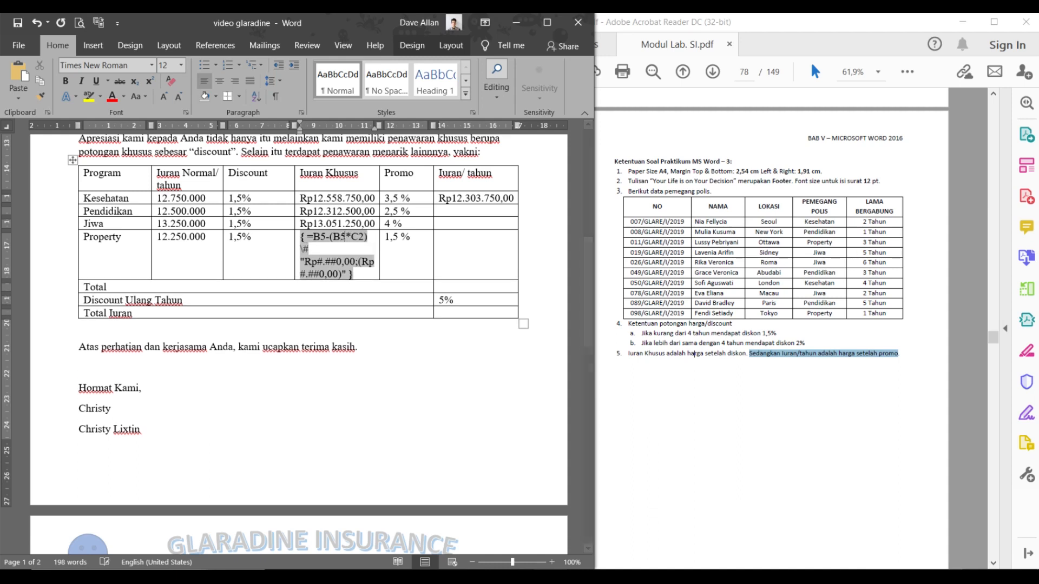
{"action": "key", "text": "BackSpace"}
{"action": "type", "text": "5"}
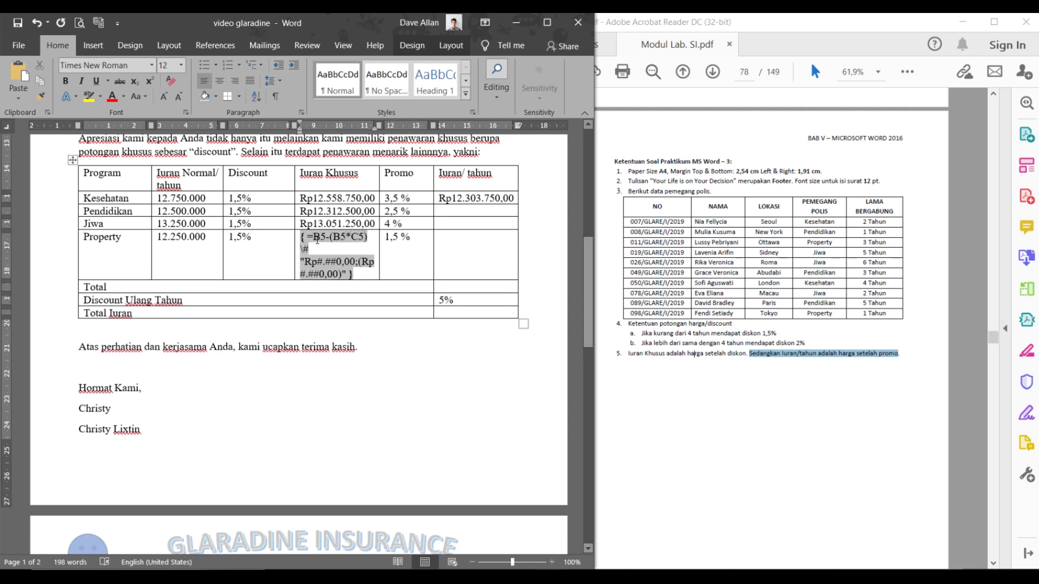
{"action": "right_click", "coordinate": [319, 239]}
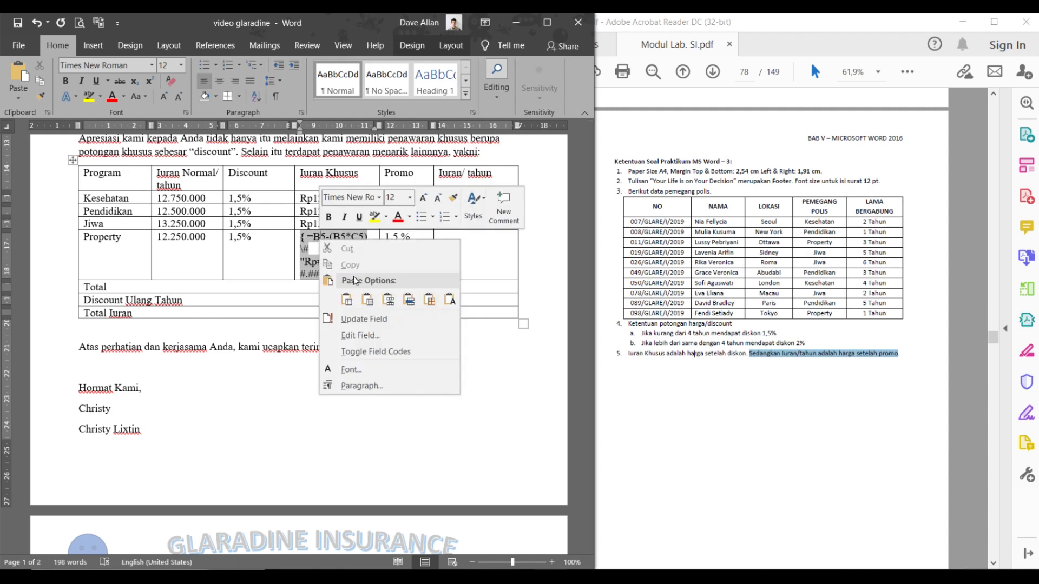
{"action": "left_click", "coordinate": [366, 320]}
{"action": "left_click", "coordinate": [403, 274]}
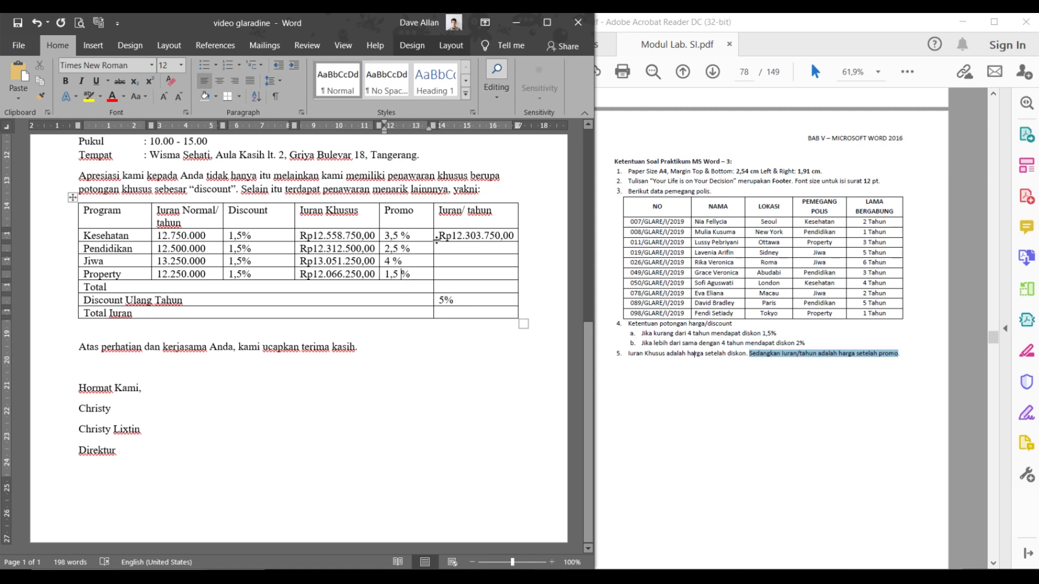
- Try pasting the Kesehatan amount into the Pendidikan cell, then clear the wrong paste
{"action": "left_click_drag", "start_coordinate": [453, 236], "coordinate": [515, 244]}
{"action": "key", "text": "ctrl+c"}
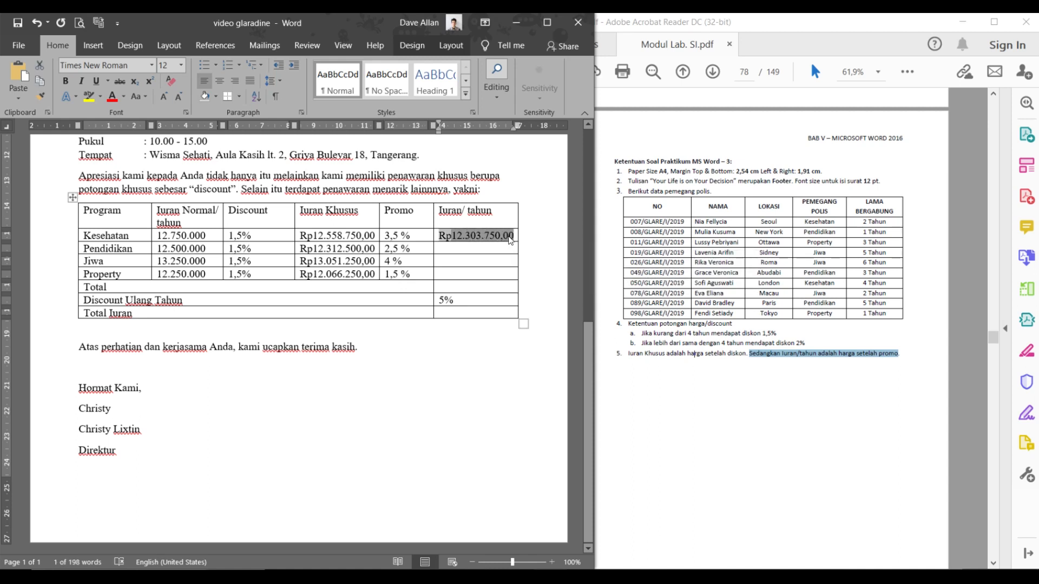
{"action": "left_click", "coordinate": [488, 249]}
{"action": "key", "text": "ctrl+v"}
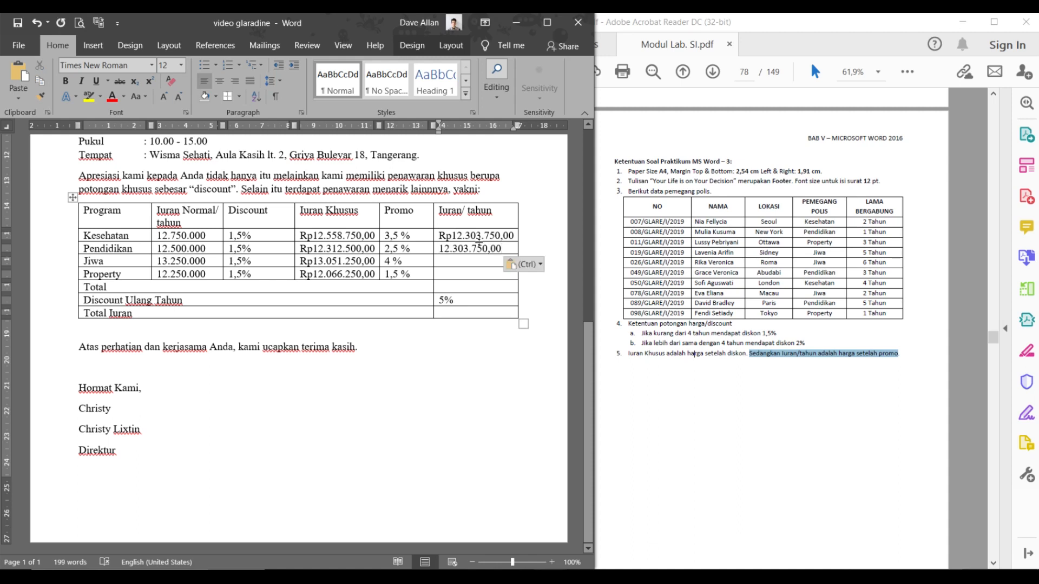
{"action": "triple_click", "coordinate": [482, 247]}
{"action": "key", "text": "ctrl"}
{"action": "left_click", "coordinate": [482, 247]}
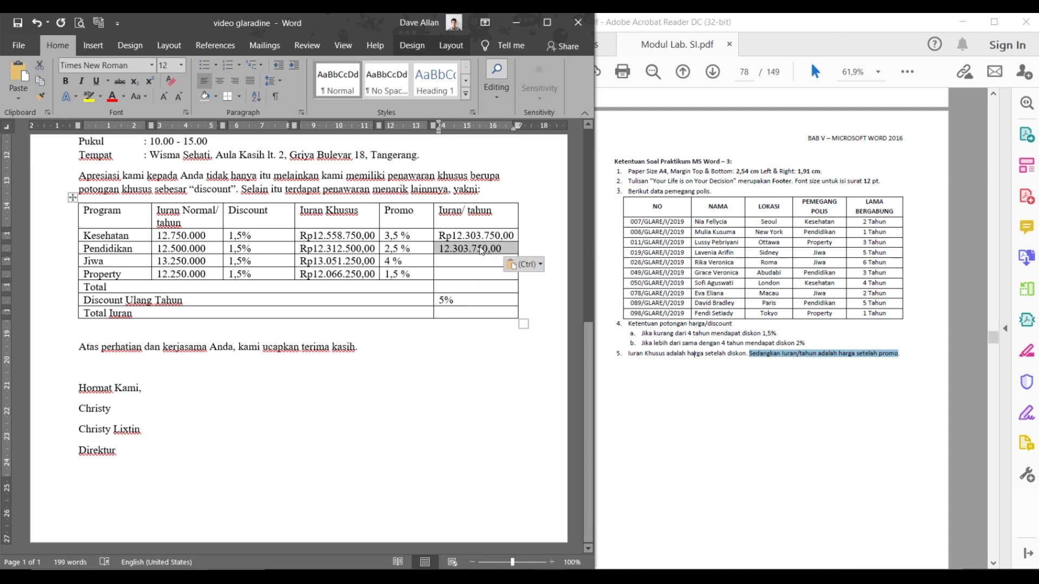
{"action": "left_click", "coordinate": [482, 248]}
{"action": "left_click", "coordinate": [497, 248]}
{"action": "key", "text": "BackSpace"}
{"action": "key", "text": "BackSpace"}
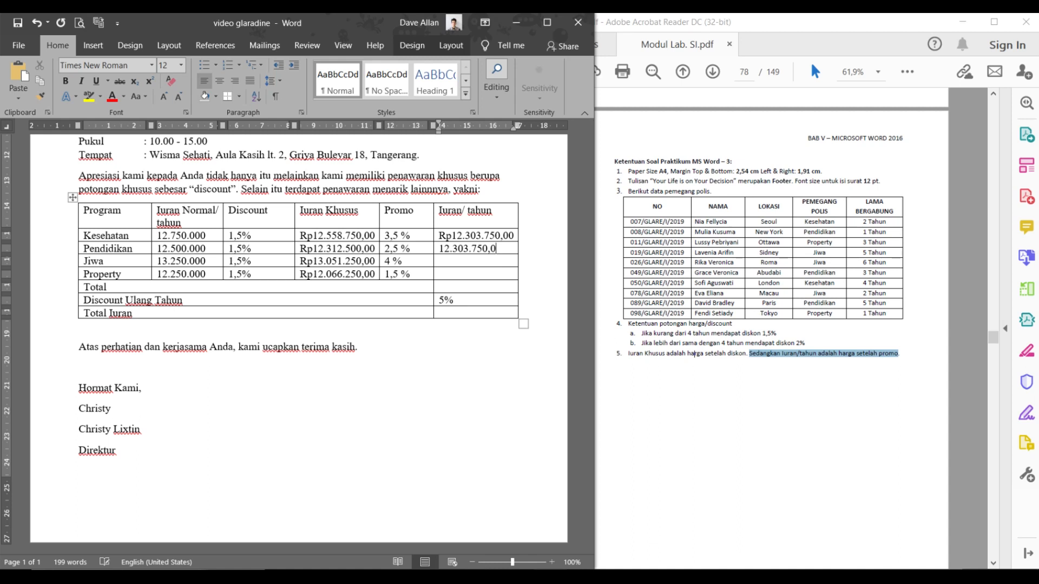
{"action": "key", "text": "BackSpace"}
{"action": "key", "text": "BackSpace"}
{"action": "key", "text": "BackSpace"}
{"action": "key", "text": "BackSpace"}
{"action": "key", "text": "BackSpace"}
{"action": "key", "text": "BackSpace"}
{"action": "key", "text": "BackSpace"}
{"action": "key", "text": "BackSpace"}
{"action": "key", "text": "BackSpace"}
{"action": "key", "text": "BackSpace"}
{"action": "key", "text": "BackSpace"}
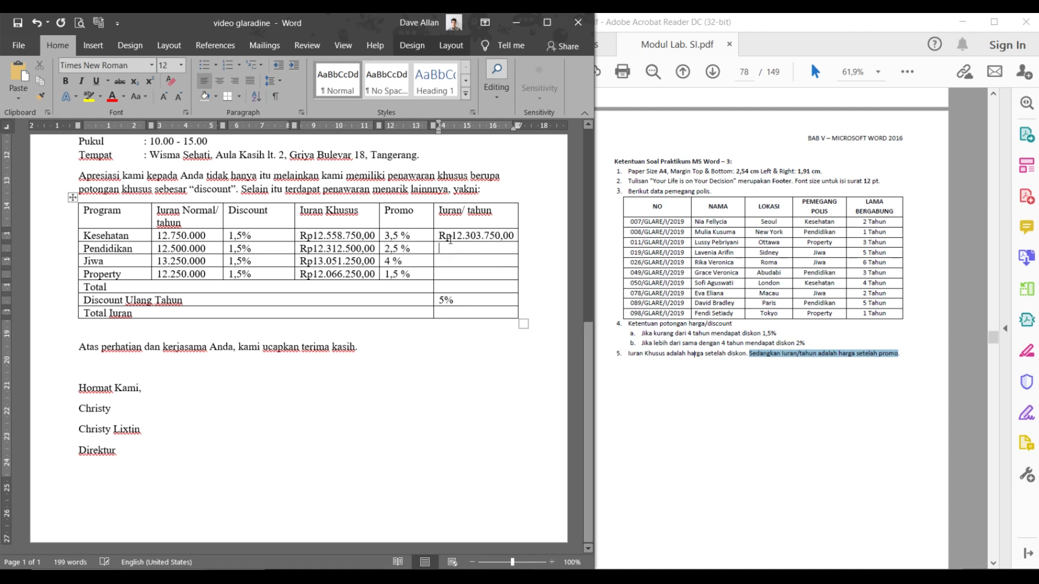
- Copy the Kesehatan Iuran/tahun field into the Pendidikan, Jiwa and Property Iuran/tahun cells
{"action": "left_click", "coordinate": [435, 237]}
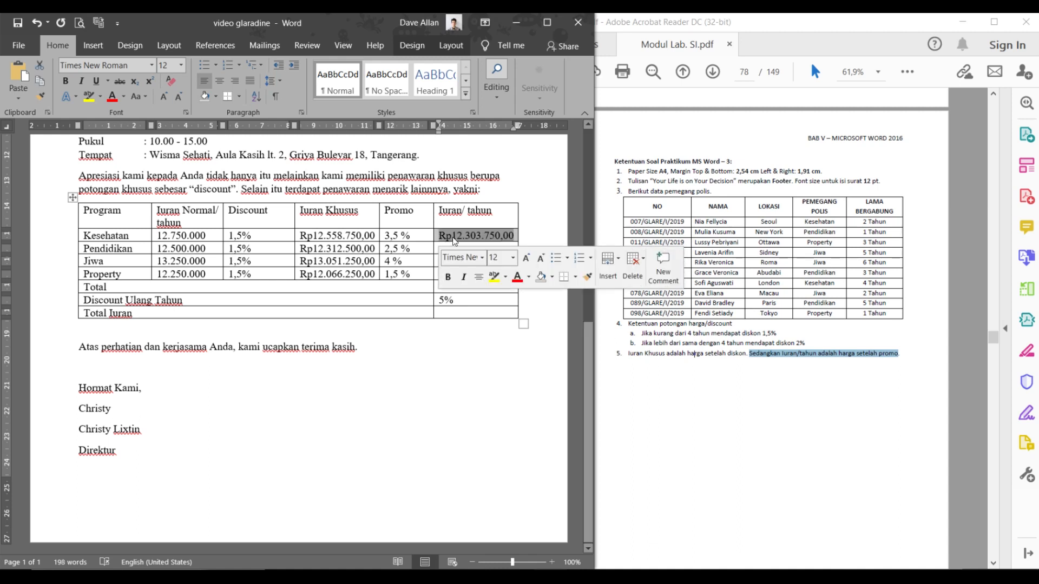
{"action": "key", "text": "ctrl+c"}
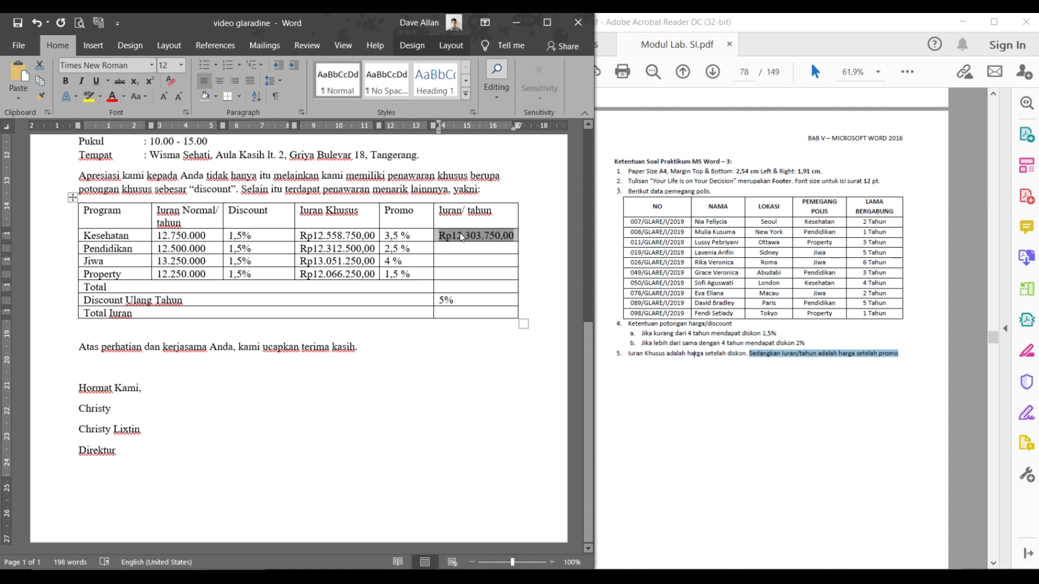
{"action": "left_click", "coordinate": [459, 251]}
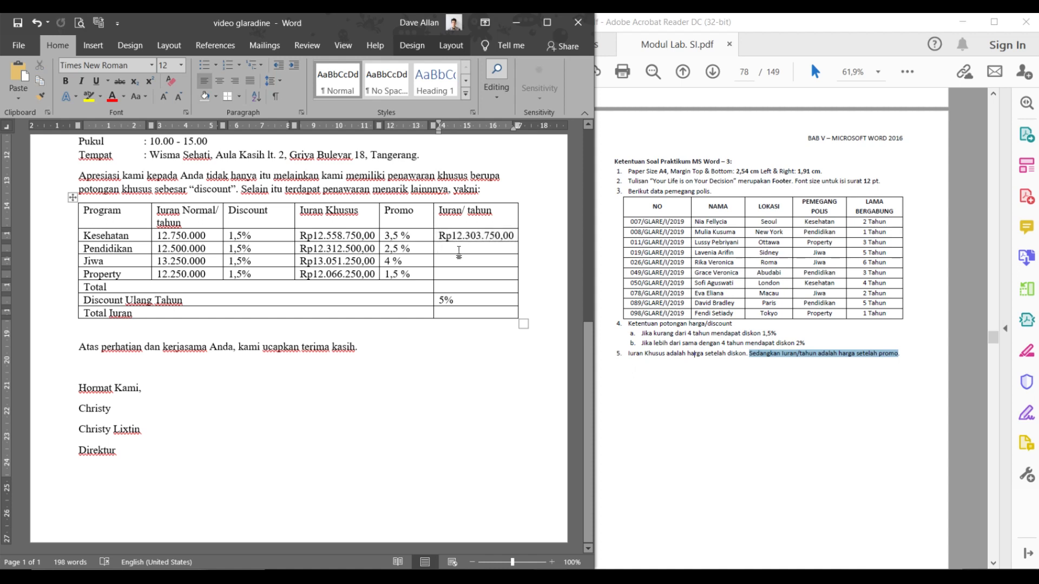
{"action": "key", "text": "ctrl+v"}
{"action": "left_click", "coordinate": [459, 260]}
{"action": "key", "text": "ctrl+v"}
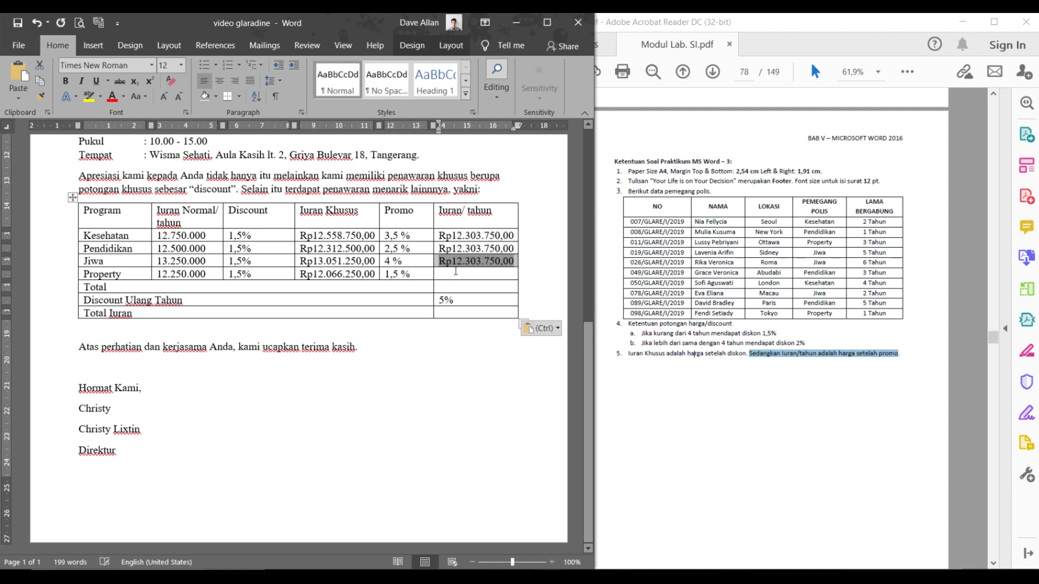
{"action": "left_click", "coordinate": [453, 278]}
{"action": "key", "text": "ctrl+v"}
{"action": "left_click", "coordinate": [475, 249]}
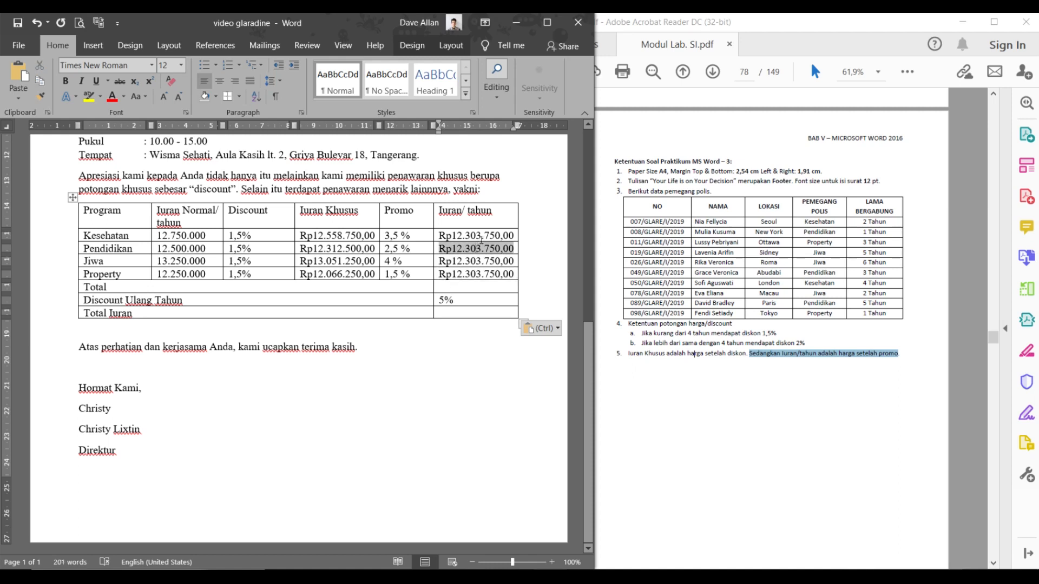
{"action": "left_click", "coordinate": [485, 235]}
{"action": "right_click", "coordinate": [480, 236]}
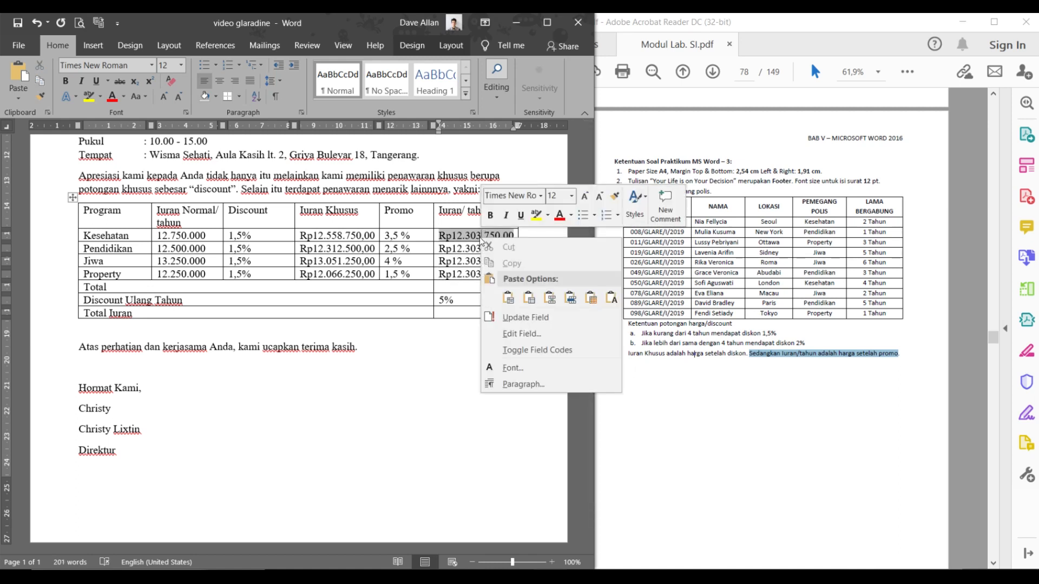
{"action": "left_click", "coordinate": [468, 248]}
{"action": "left_click", "coordinate": [463, 248]}
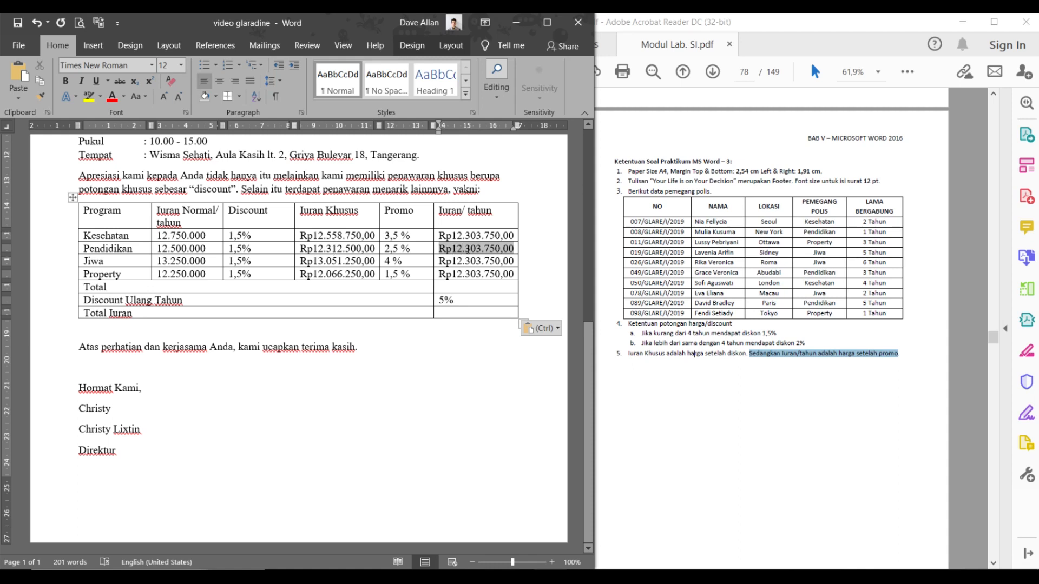
- Edit the Pendidikan Iuran/tahun formula to =B3-(B3*E3) and update it to Rp12.187.500,00
{"action": "right_click", "coordinate": [467, 249]}
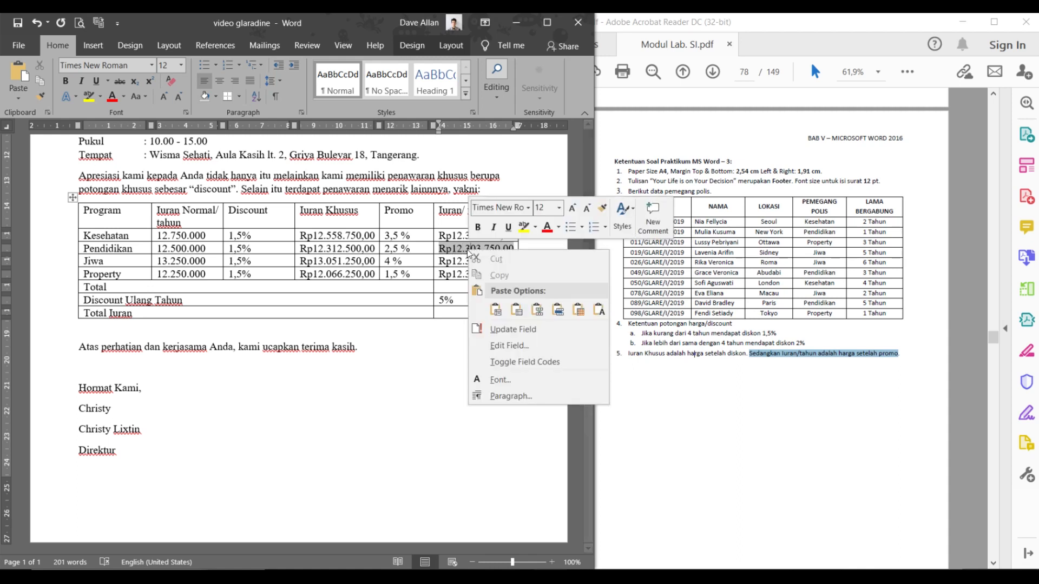
{"action": "left_click", "coordinate": [507, 362]}
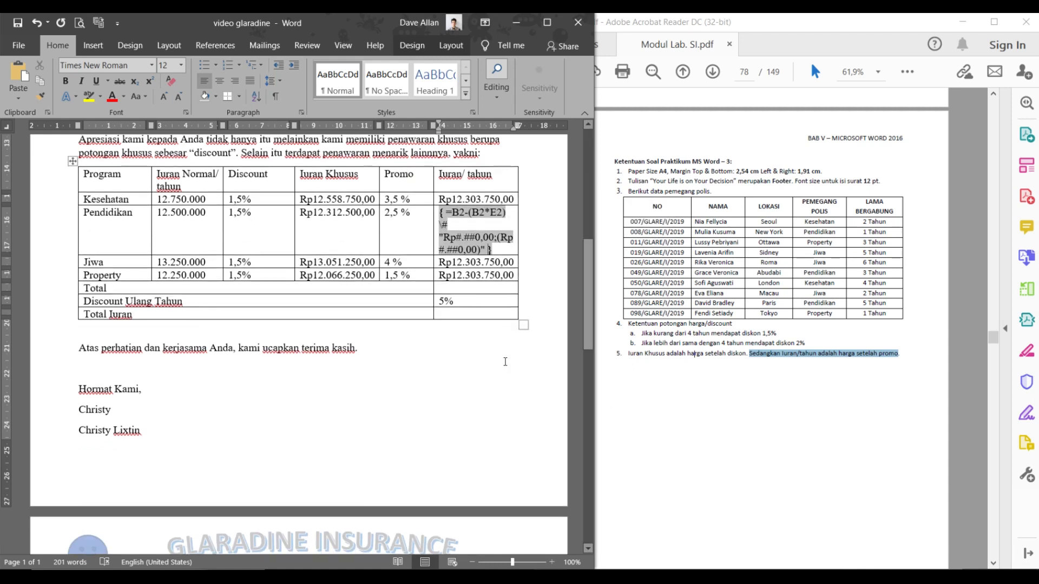
{"action": "left_click", "coordinate": [455, 209]}
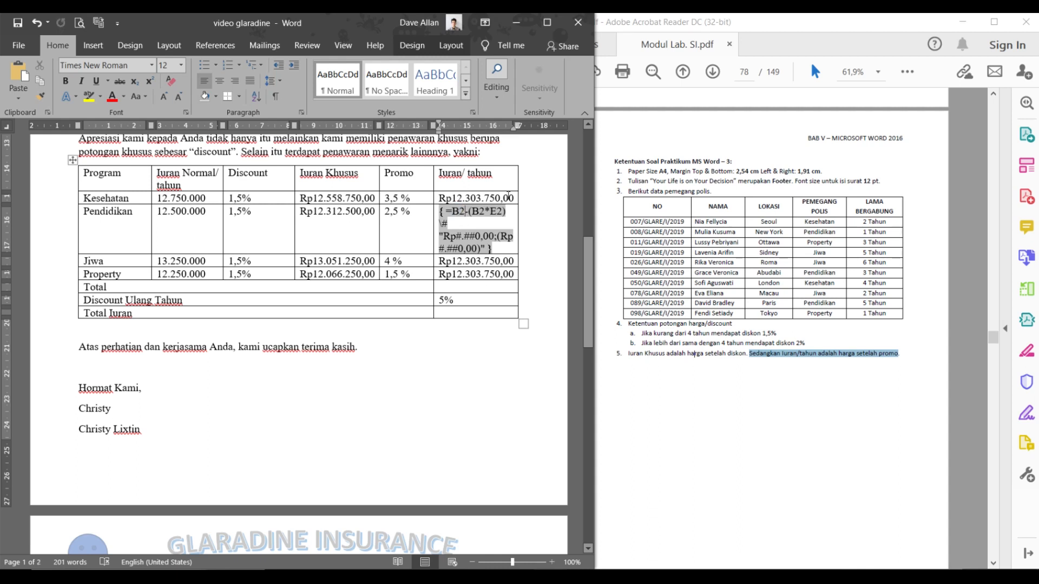
{"action": "key", "text": "BackSpace"}
{"action": "type", "text": "3"}
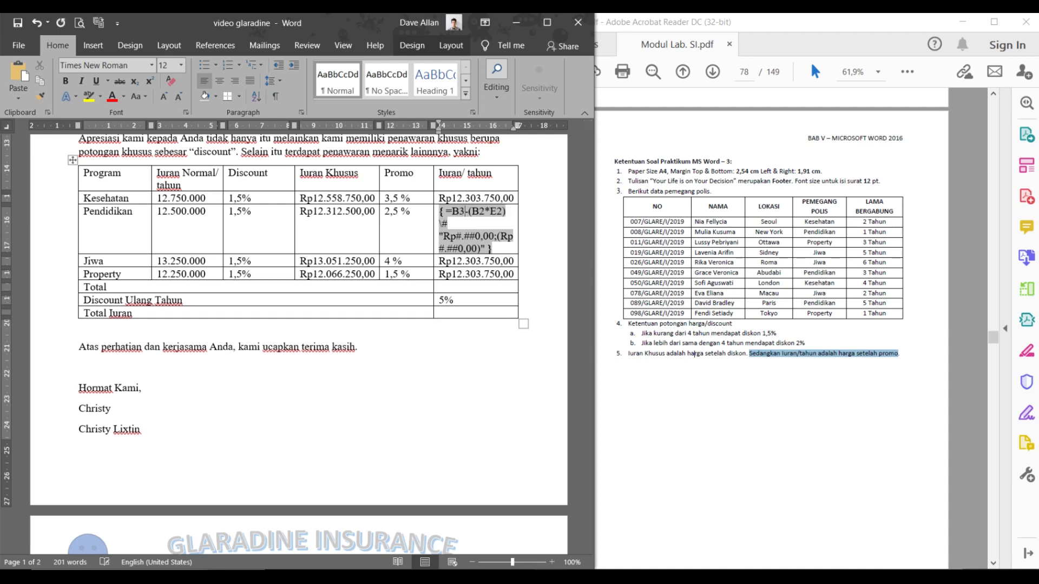
{"action": "key", "text": "BackSpace"}
{"action": "type", "text": "3"}
{"action": "key", "text": "BackSpace"}
{"action": "type", "text": "3"}
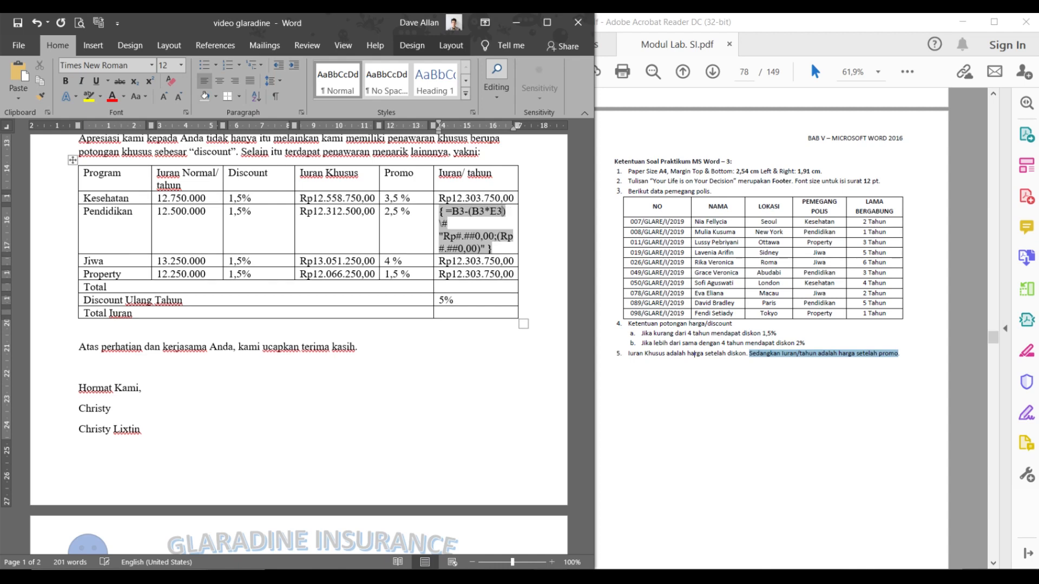
{"action": "right_click", "coordinate": [465, 209]}
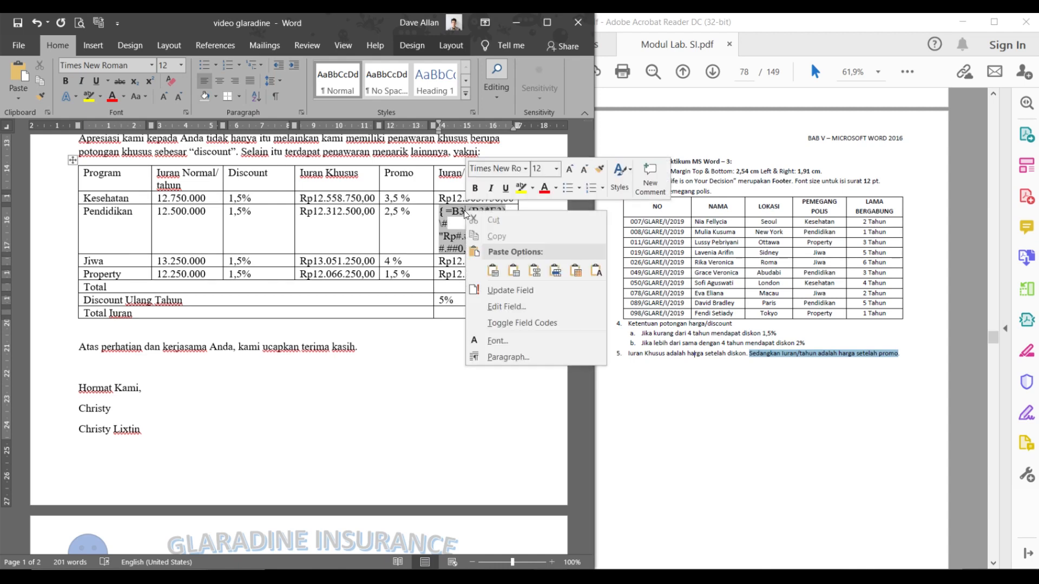
{"action": "left_click", "coordinate": [498, 293]}
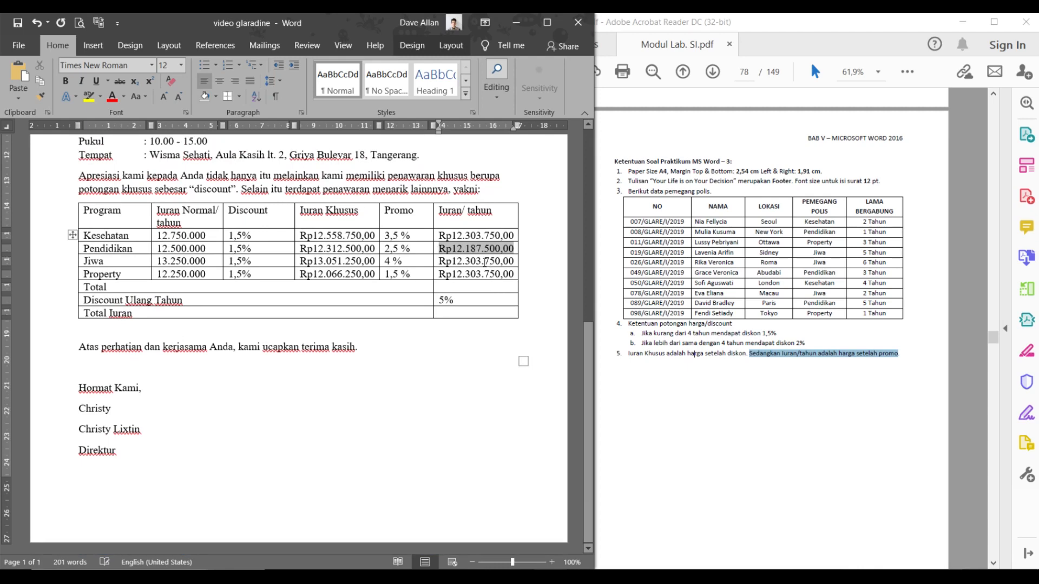
{"action": "left_click", "coordinate": [483, 262]}
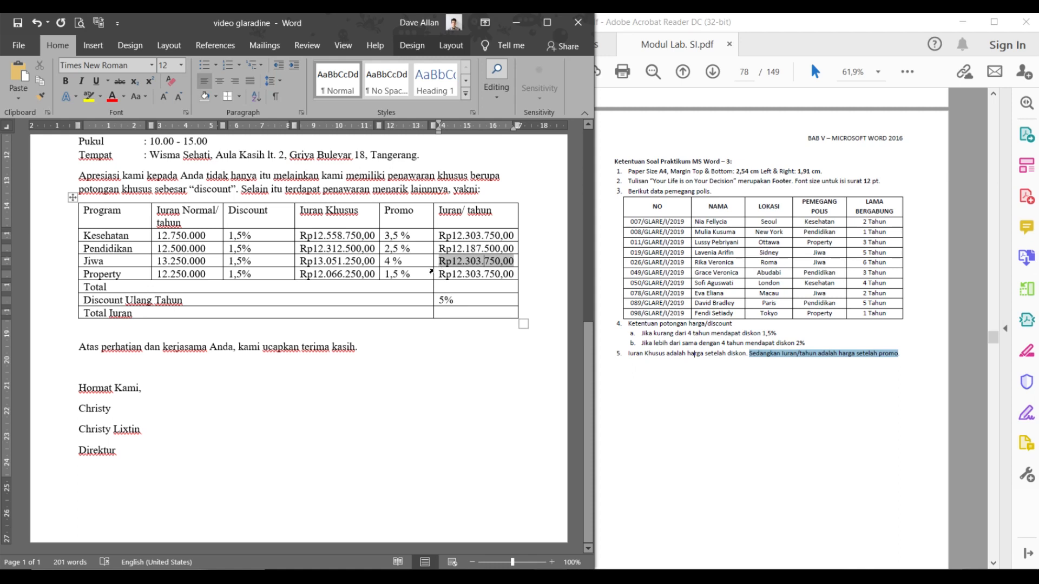
- Change the Jiwa Iuran/tahun formula to row 4 references and update it to Rp12.720.000,00
{"action": "right_click", "coordinate": [436, 270]}
{"action": "left_click", "coordinate": [456, 259]}
{"action": "left_click", "coordinate": [458, 259]}
{"action": "right_click", "coordinate": [457, 259]}
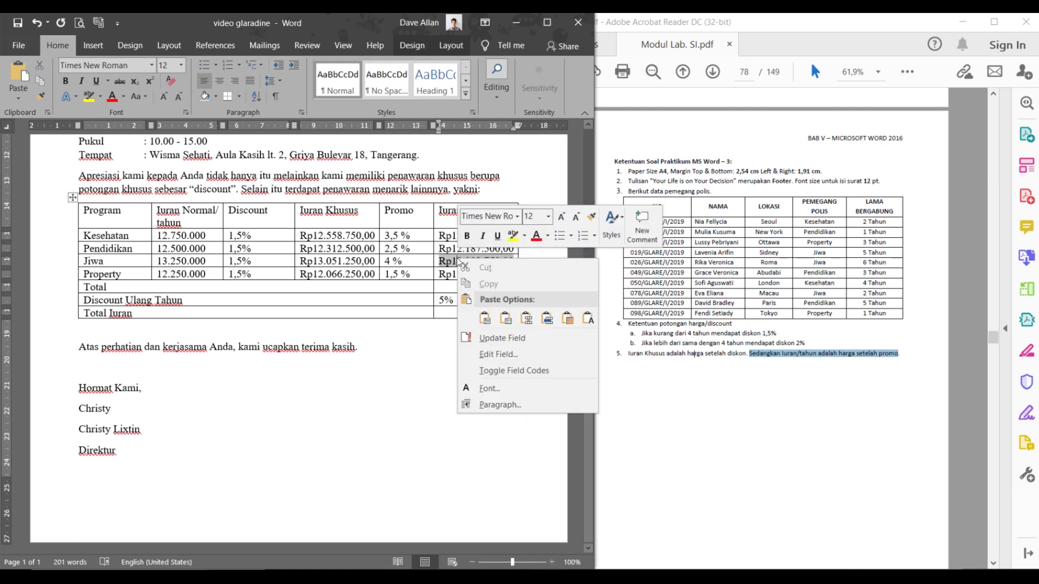
{"action": "left_click", "coordinate": [512, 370]}
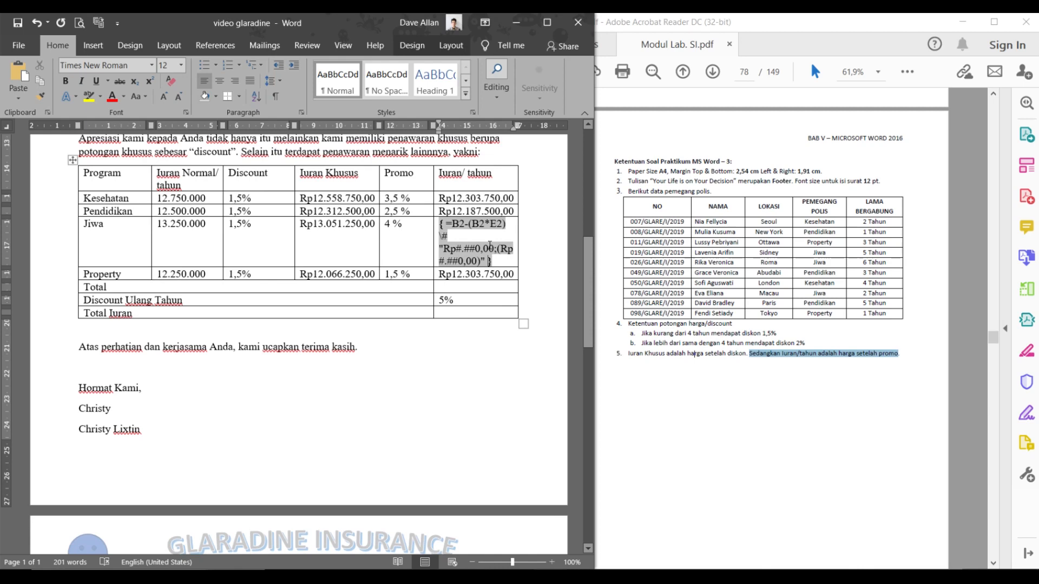
{"action": "left_click", "coordinate": [464, 220]}
{"action": "key", "text": "BackSpace"}
{"action": "type", "text": "4"}
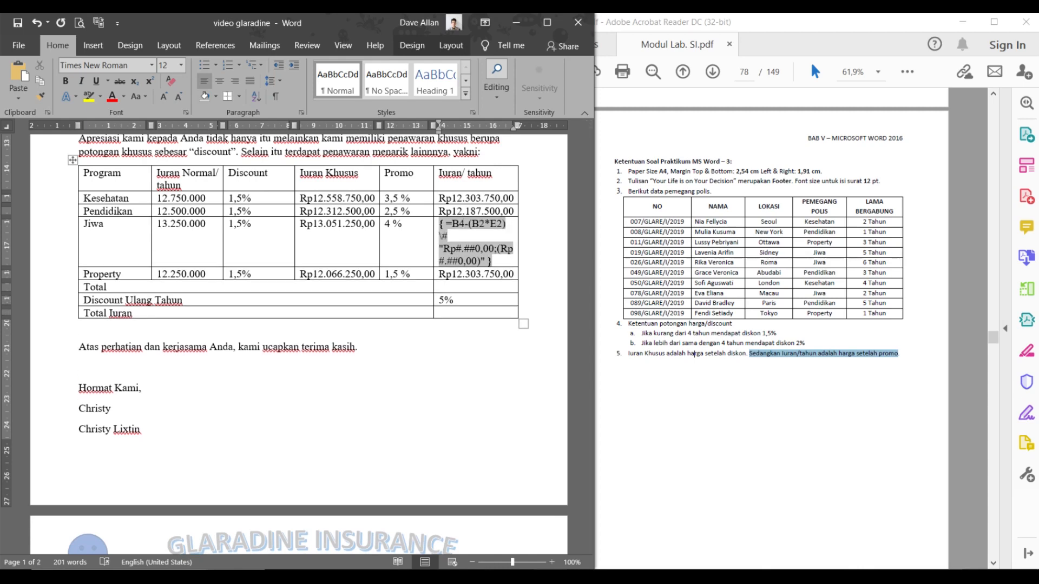
{"action": "key", "text": "BackSpace"}
{"action": "type", "text": "4"}
{"action": "key", "text": "BackSpace"}
{"action": "type", "text": "4"}
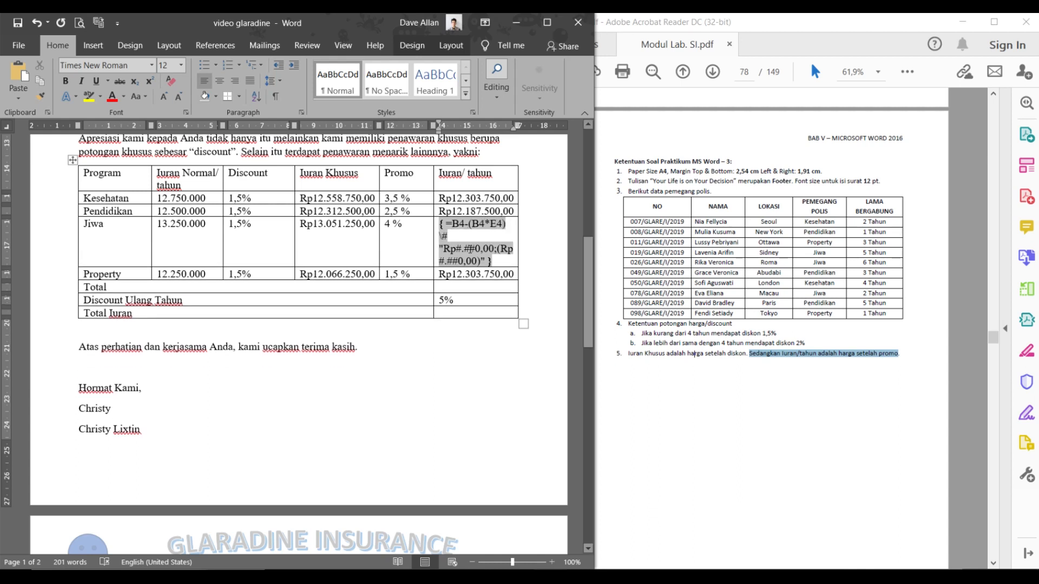
{"action": "right_click", "coordinate": [471, 248]}
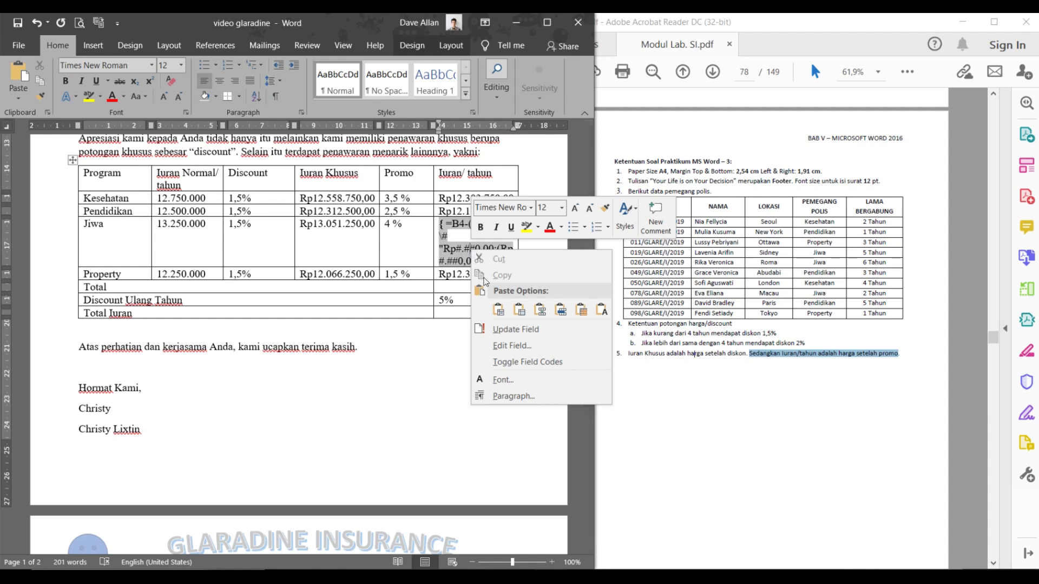
{"action": "left_click", "coordinate": [515, 331]}
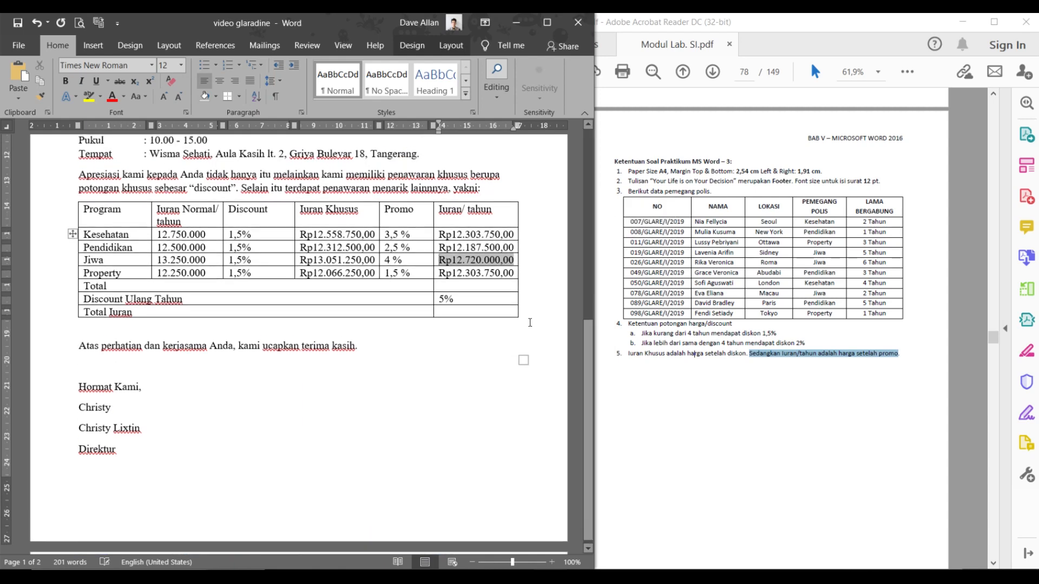
- Change the Property Iuran/tahun formula to row 5 references and update it to Rp12.066.250,00
{"action": "right_click", "coordinate": [464, 279]}
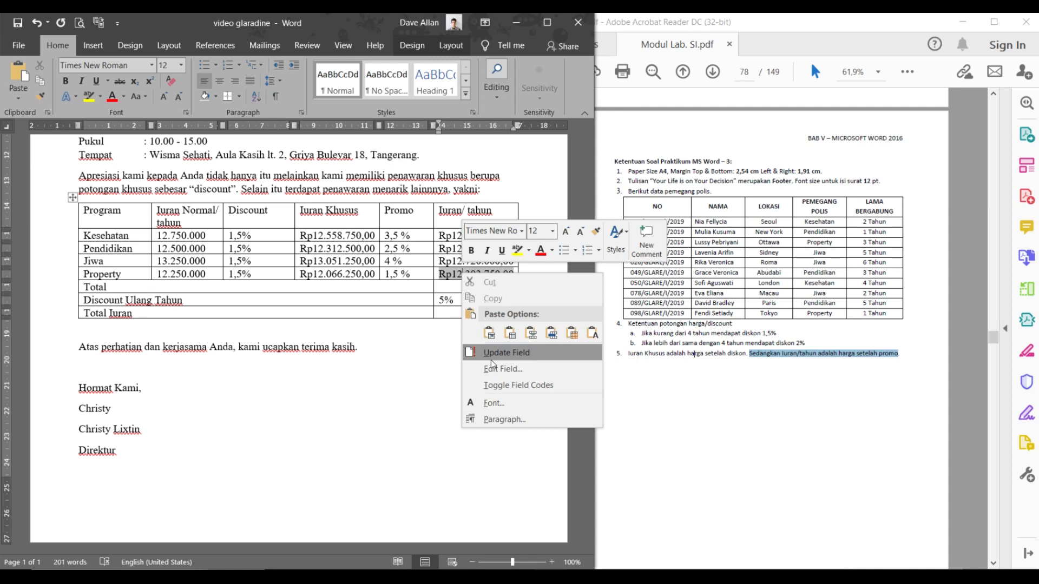
{"action": "left_click", "coordinate": [493, 384]}
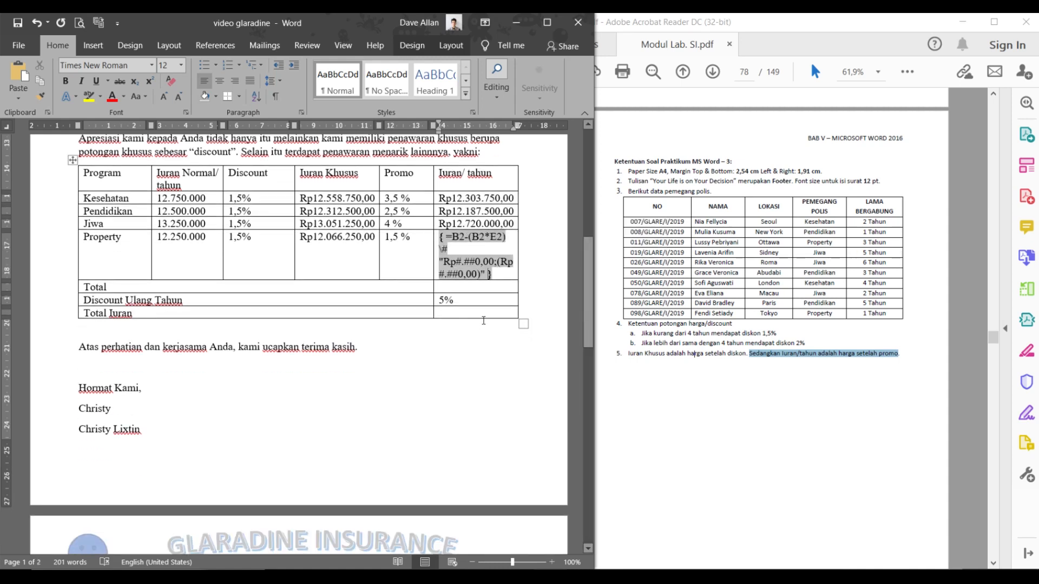
{"action": "left_click", "coordinate": [462, 237]}
{"action": "key", "text": "BackSpace"}
{"action": "type", "text": "5"}
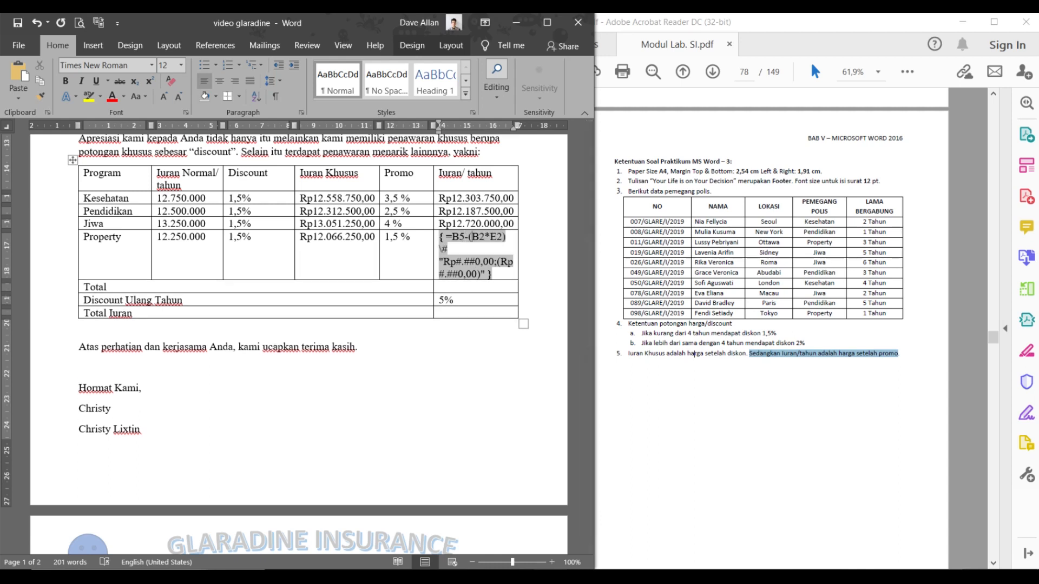
{"action": "key", "text": "Delete"}
{"action": "type", "text": "5"}
{"action": "key", "text": "BackSpace"}
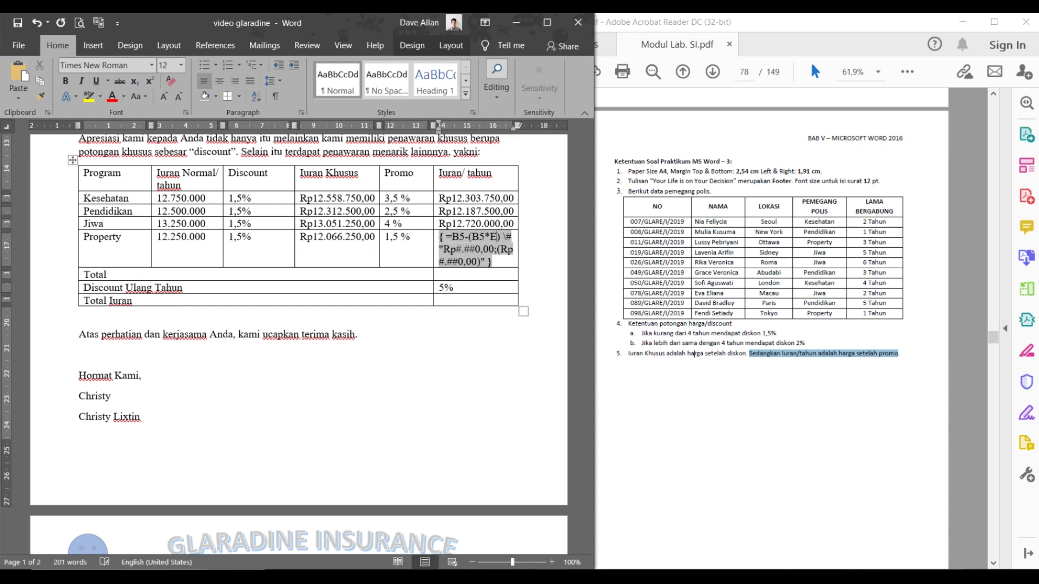
{"action": "type", "text": "5"}
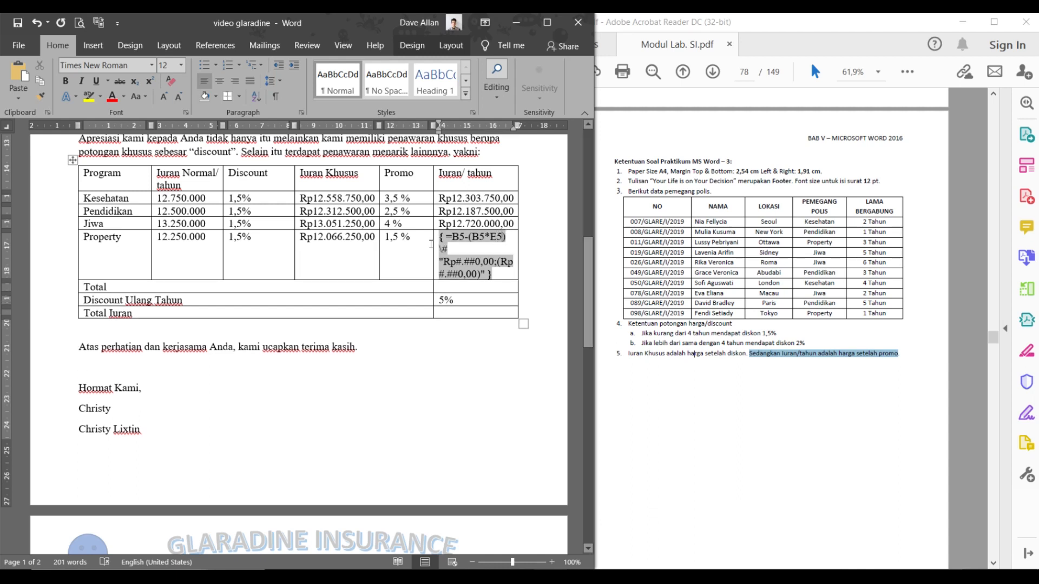
{"action": "right_click", "coordinate": [477, 271]}
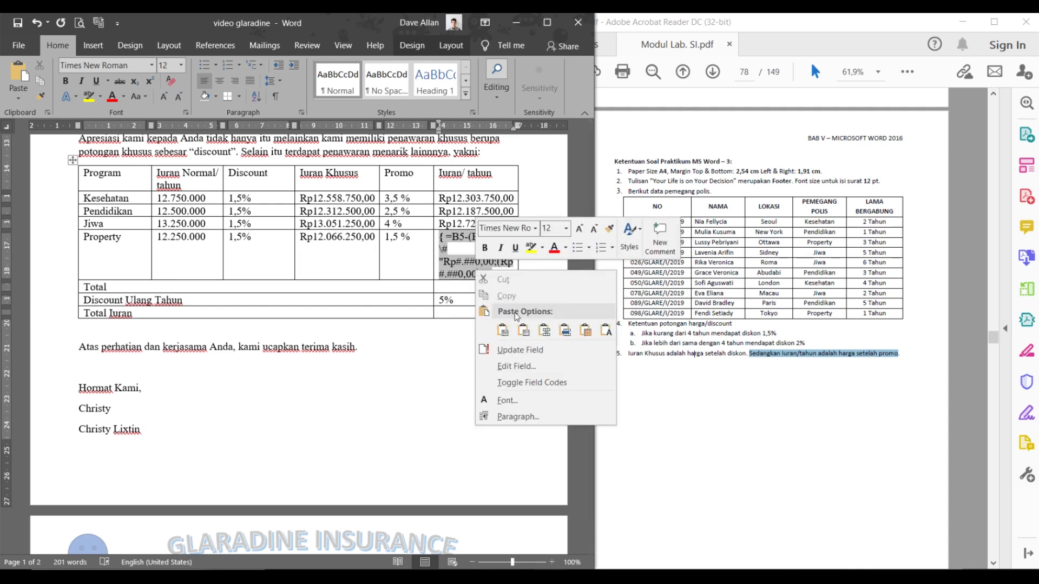
{"action": "left_click", "coordinate": [520, 351]}
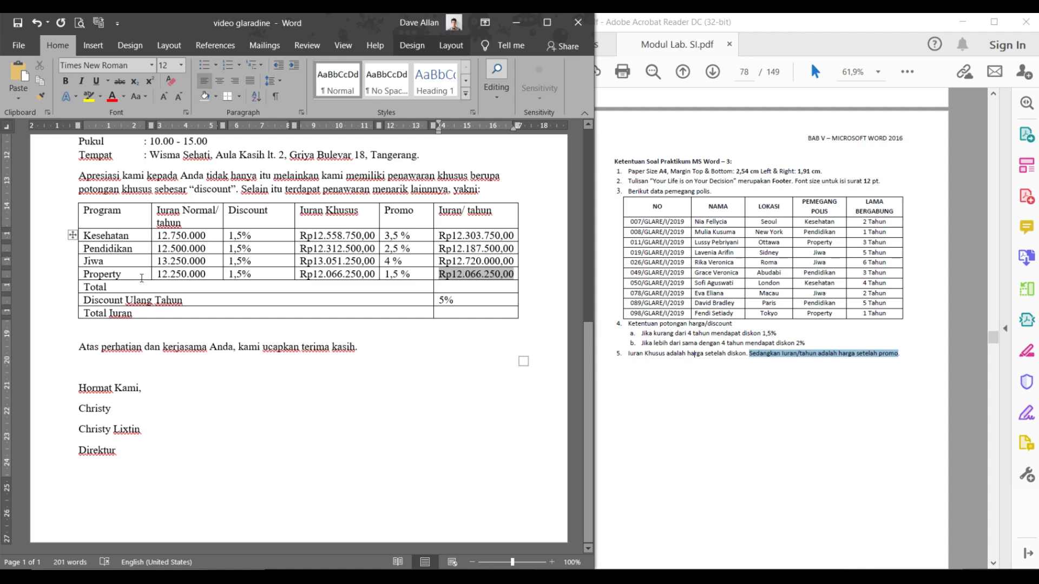
- Center-align the three summary labels: Total, Discount Ulang Tahun and Total Iuran
{"action": "scroll", "coordinate": [709, 287], "scroll_direction": "up", "scroll_amount": 7}
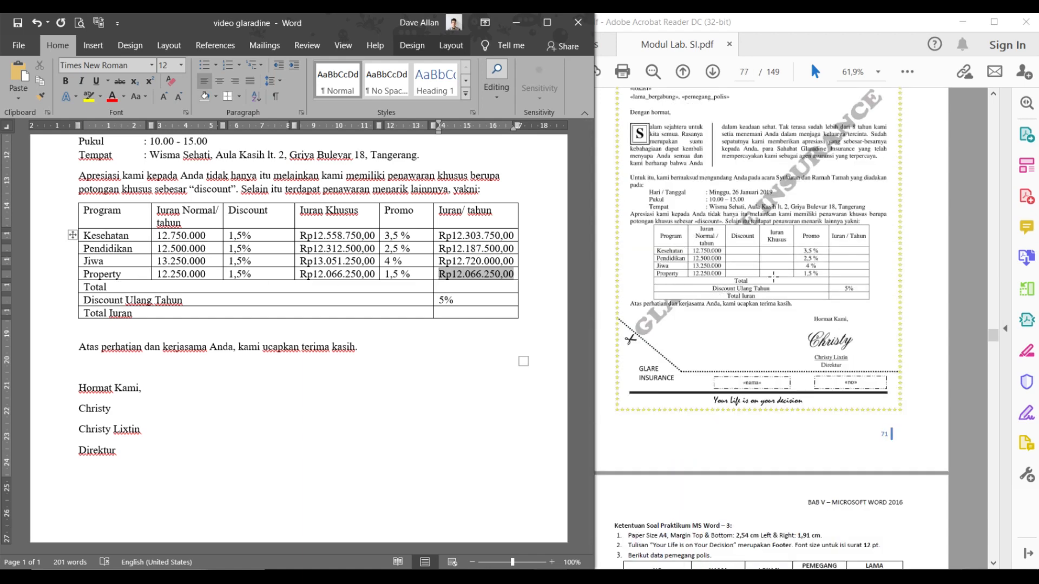
{"action": "left_click_drag", "start_coordinate": [158, 287], "coordinate": [208, 297]}
{"action": "left_click", "coordinate": [137, 288]}
{"action": "left_click_drag", "start_coordinate": [116, 287], "coordinate": [196, 310]}
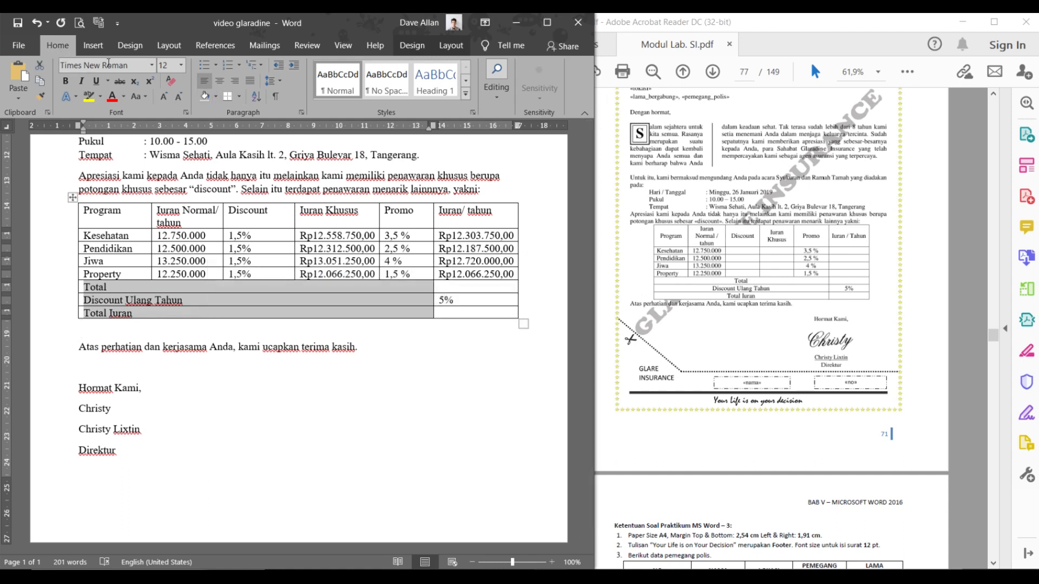
{"action": "left_click", "coordinate": [223, 80]}
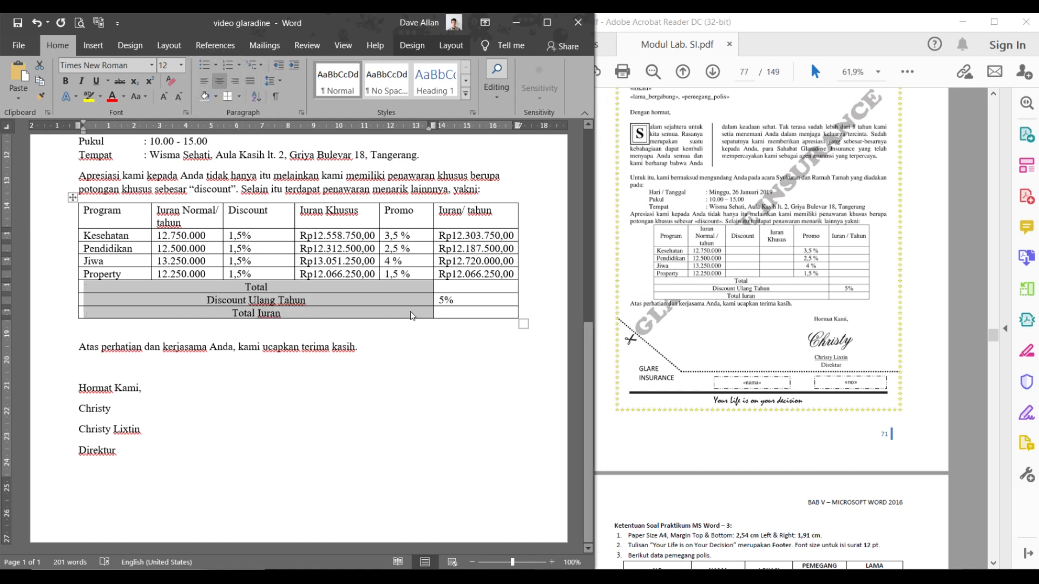
{"action": "left_click", "coordinate": [458, 283]}
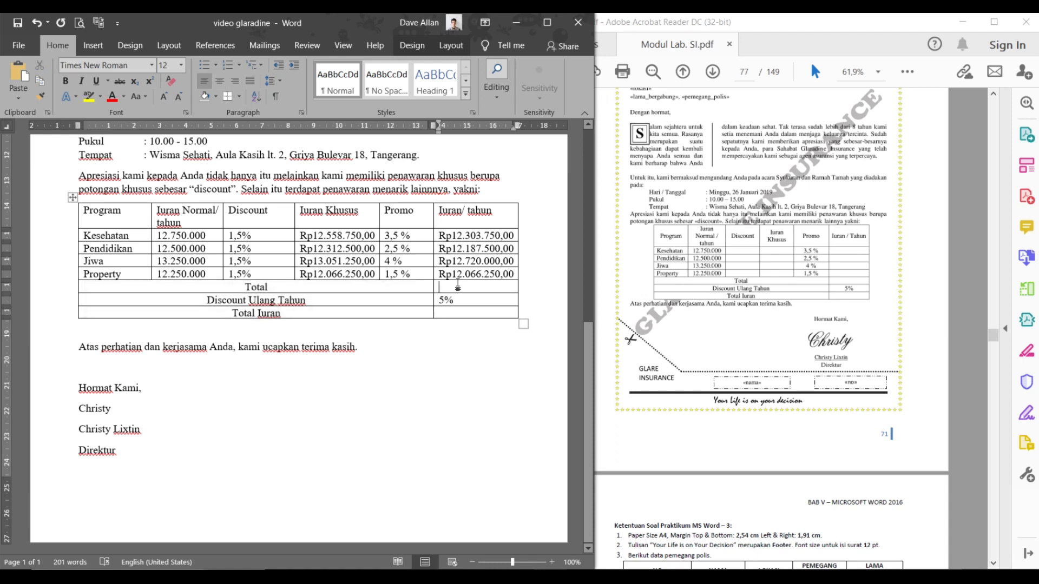
{"action": "left_click", "coordinate": [440, 287]}
- Insert =SUM(ABOVE) in the Total cell with Rp#.##0,00 format, giving Rp49.277.500,00
{"action": "left_click", "coordinate": [443, 43]}
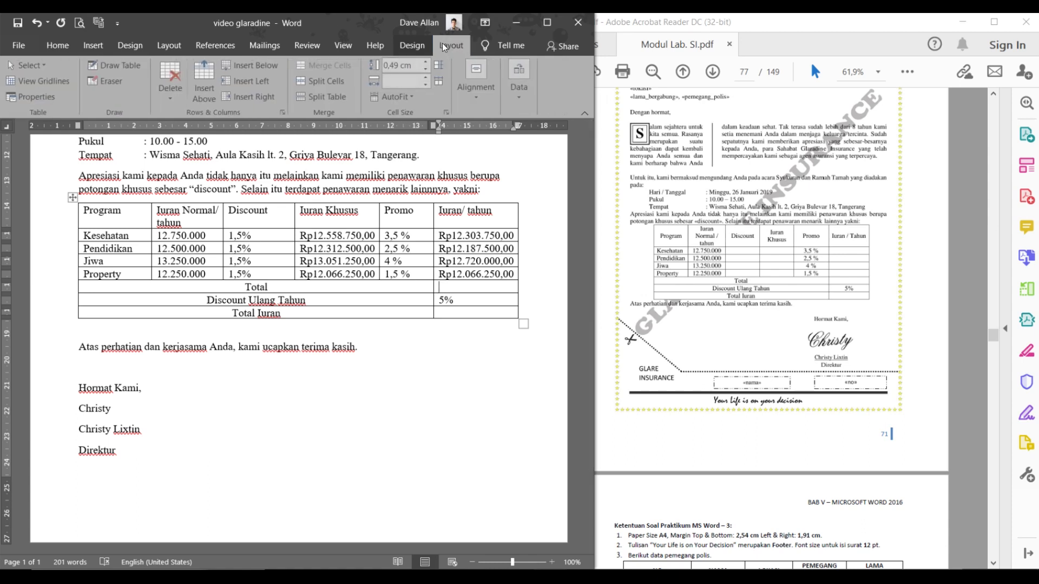
{"action": "left_click", "coordinate": [530, 90]}
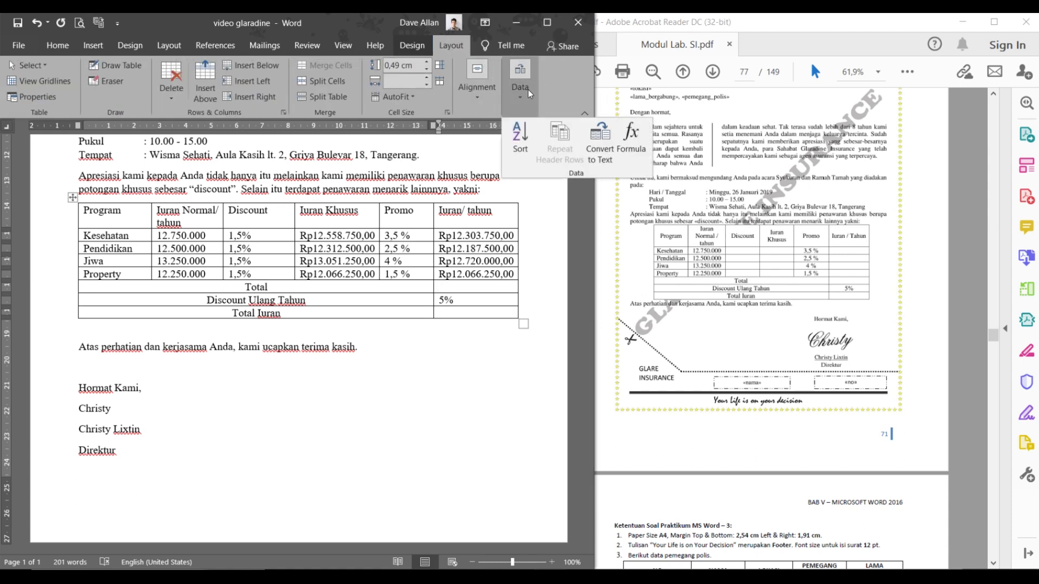
{"action": "left_click", "coordinate": [628, 136]}
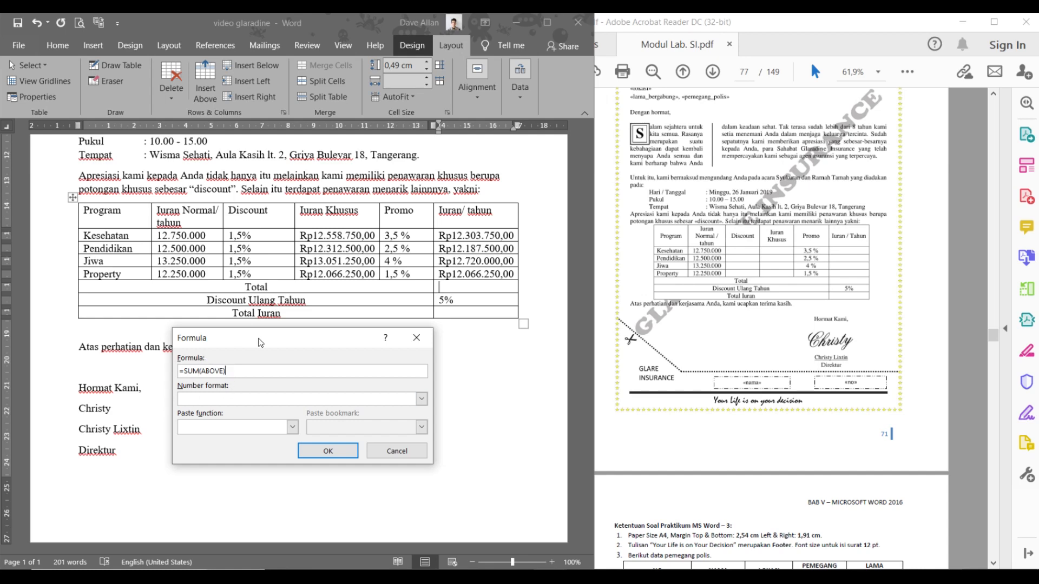
{"action": "left_click", "coordinate": [421, 403]}
{"action": "scroll", "coordinate": [276, 432], "scroll_direction": "down", "scroll_amount": 1}
{"action": "left_click", "coordinate": [240, 458]}
{"action": "left_click", "coordinate": [349, 454]}
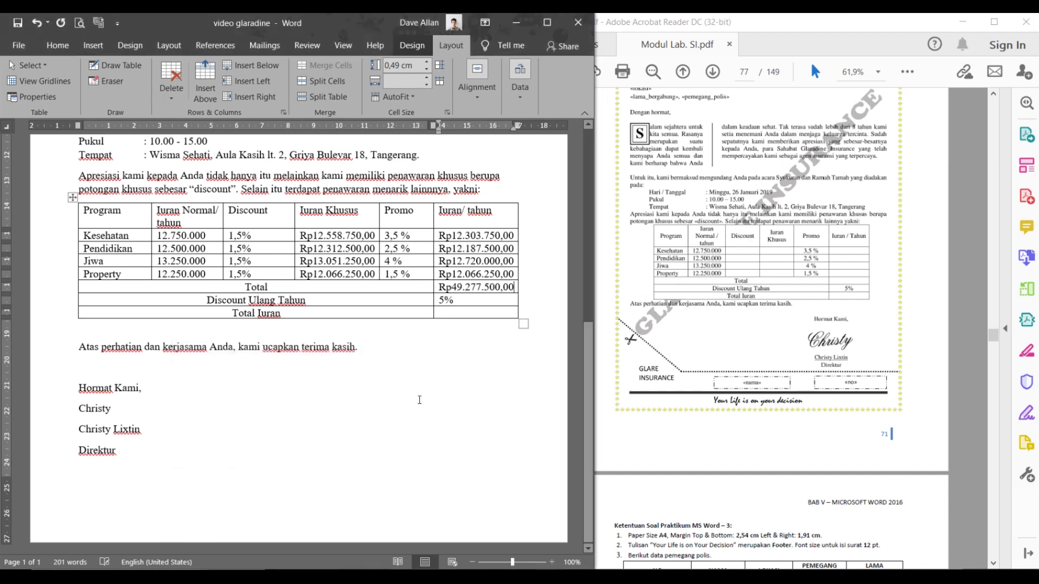
{"action": "left_click", "coordinate": [449, 297]}
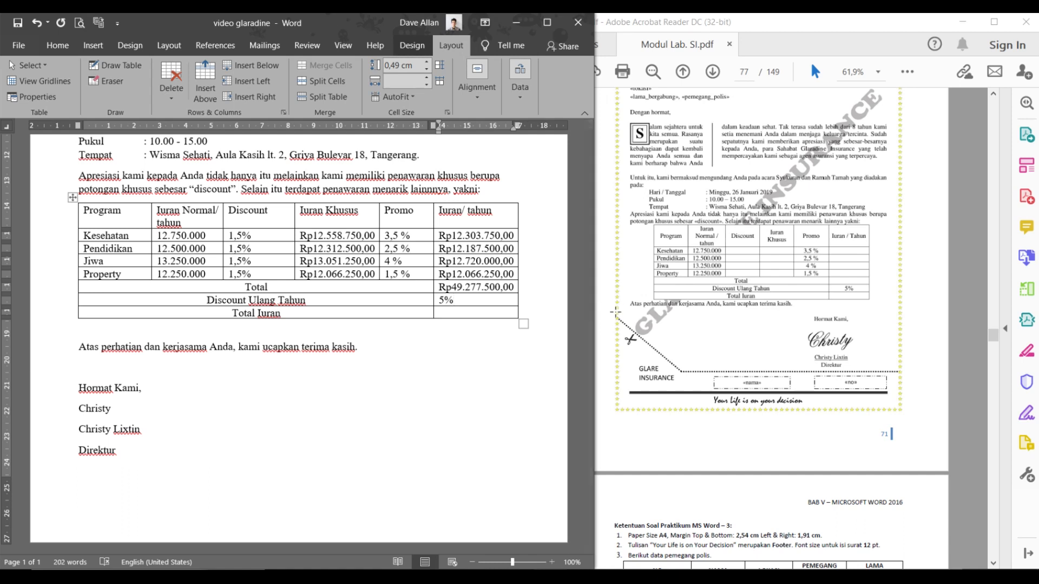
- Center the 5% discount value, then place the cursor in the Total Iuran cell
{"action": "left_click", "coordinate": [436, 299]}
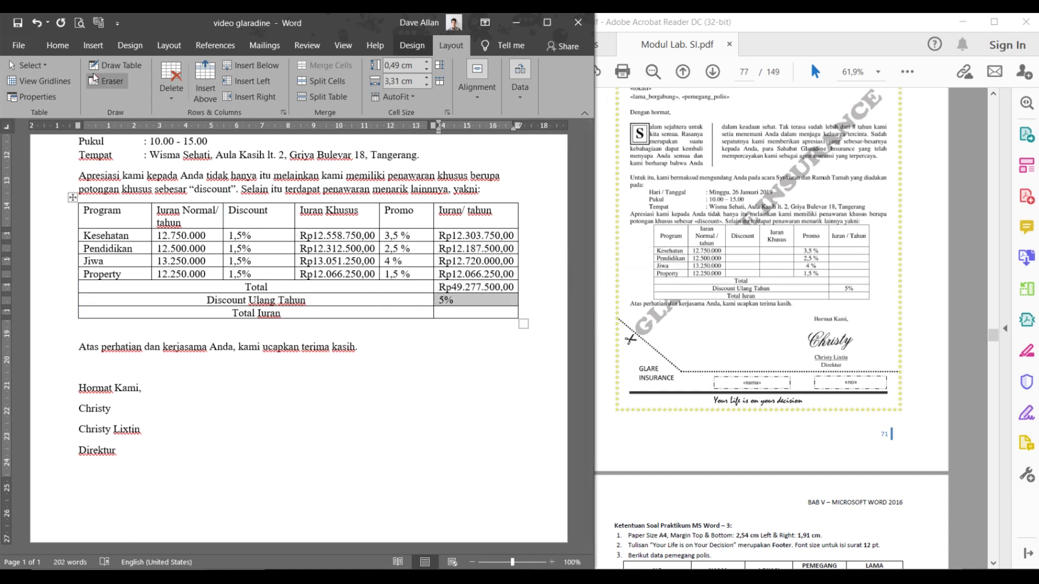
{"action": "left_click", "coordinate": [71, 49]}
{"action": "left_click", "coordinate": [453, 306]}
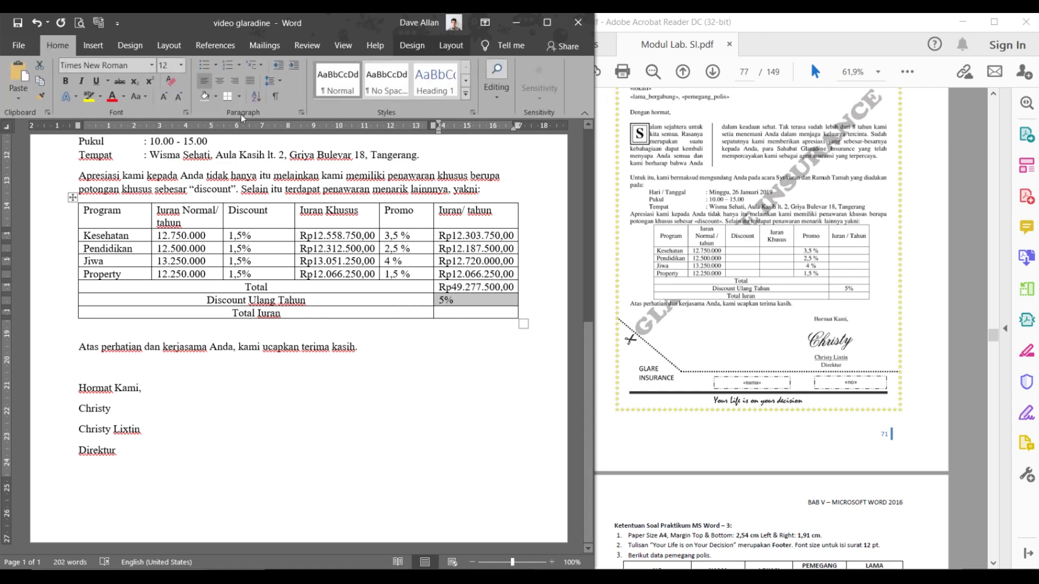
{"action": "left_click", "coordinate": [218, 85]}
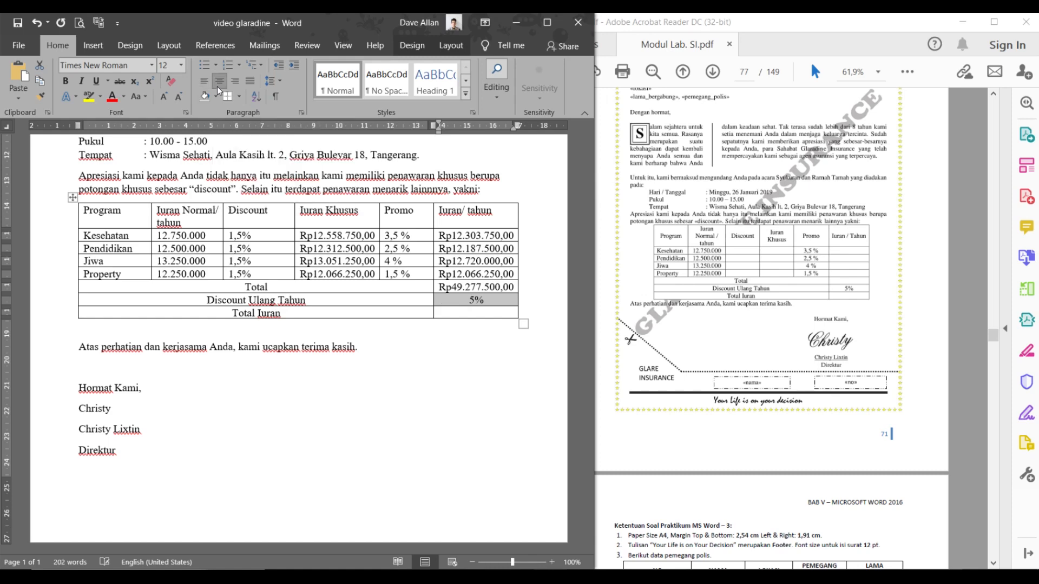
{"action": "left_click", "coordinate": [492, 313]}
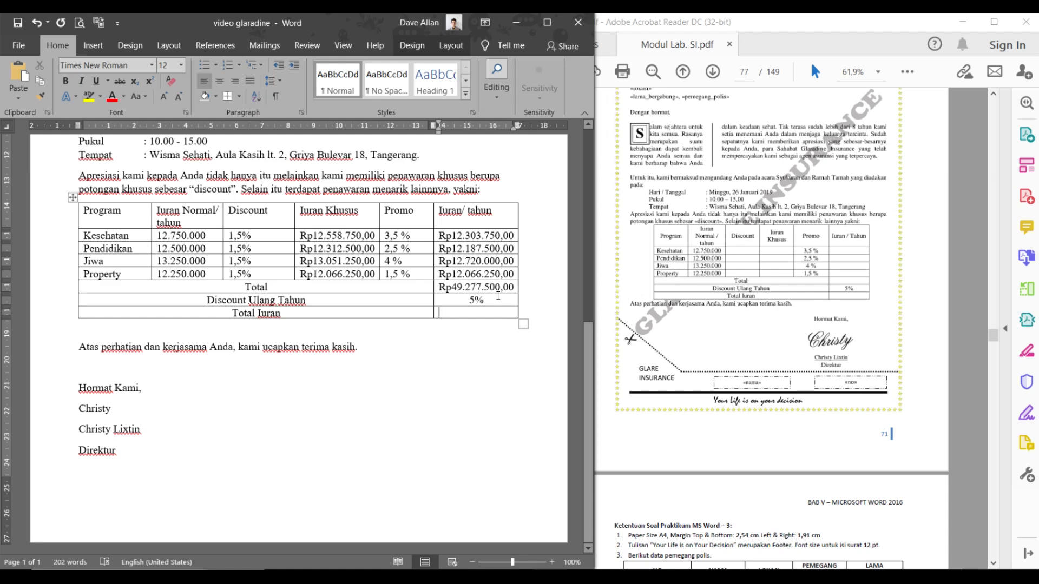
{"action": "left_click", "coordinate": [452, 46]}
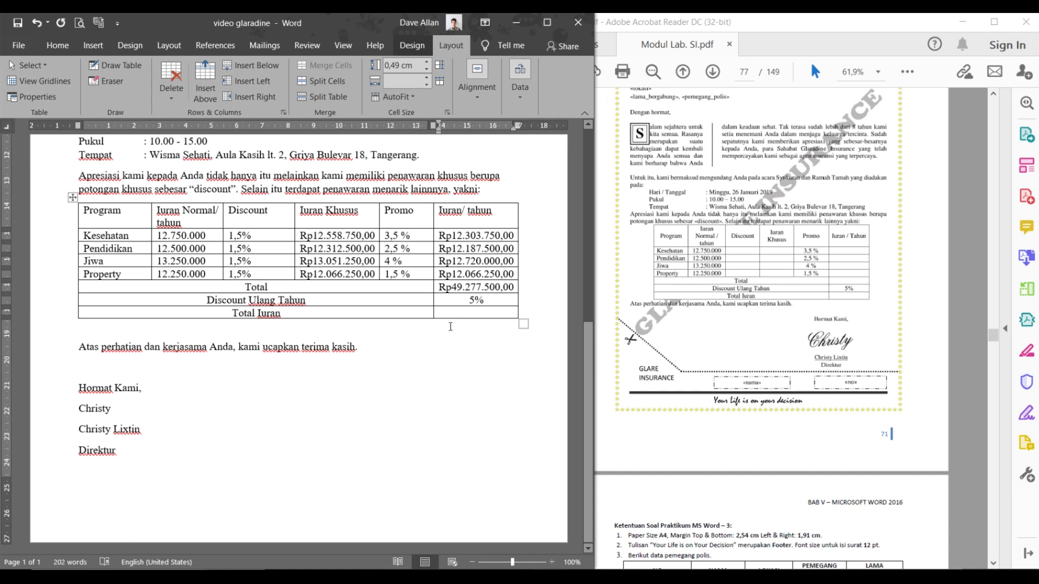
{"action": "key", "text": "ctrl"}
{"action": "key", "text": "ctrl"}
{"action": "key", "text": "ctrl"}
{"action": "key", "text": "ctrl"}
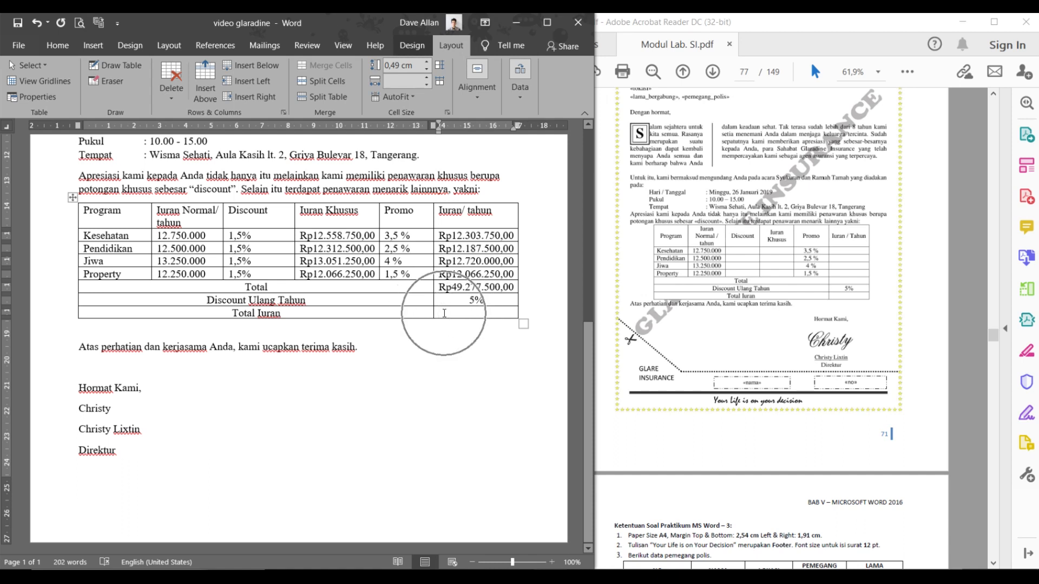
{"action": "key", "text": "ctrl"}
{"action": "key", "text": "ctrl"}
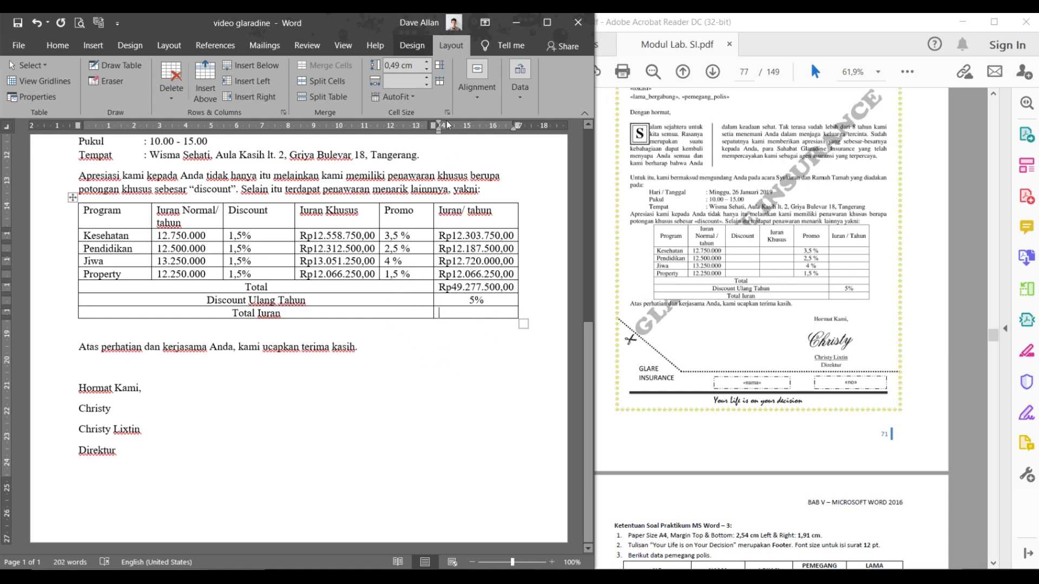
{"action": "key", "text": "ctrl"}
{"action": "key", "text": "ctrl"}
{"action": "key", "text": "ctrl"}
{"action": "key", "text": "ctrl"}
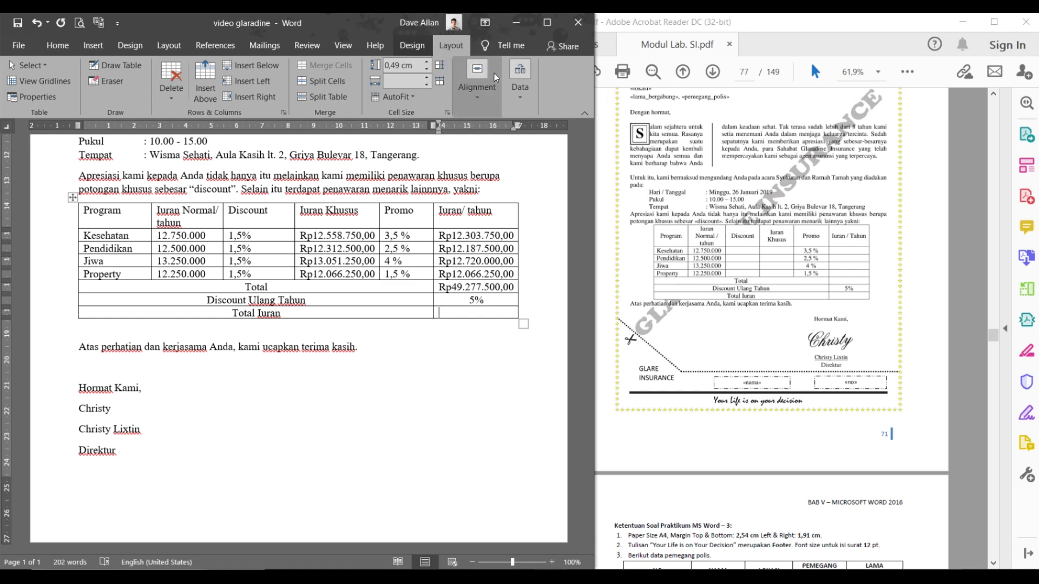
- Replace the suggested SUM(ABOVE) with =B6-(B6*B7) as the Total Iuran formula
{"action": "left_click", "coordinate": [521, 86]}
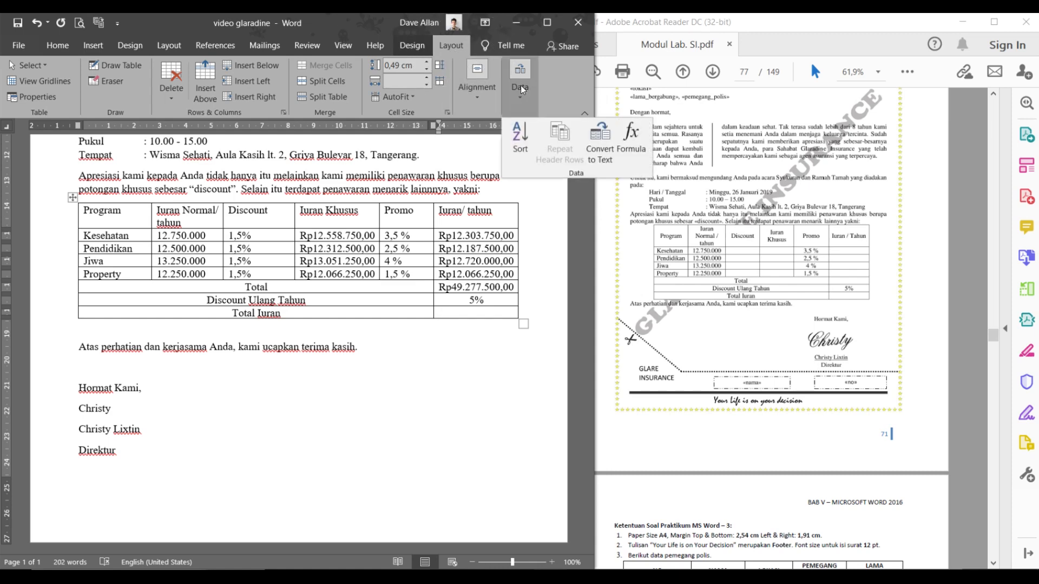
{"action": "left_click", "coordinate": [629, 135]}
{"action": "left_click_drag", "start_coordinate": [627, 251], "coordinate": [587, 251]}
{"action": "key", "text": "BackSpace"}
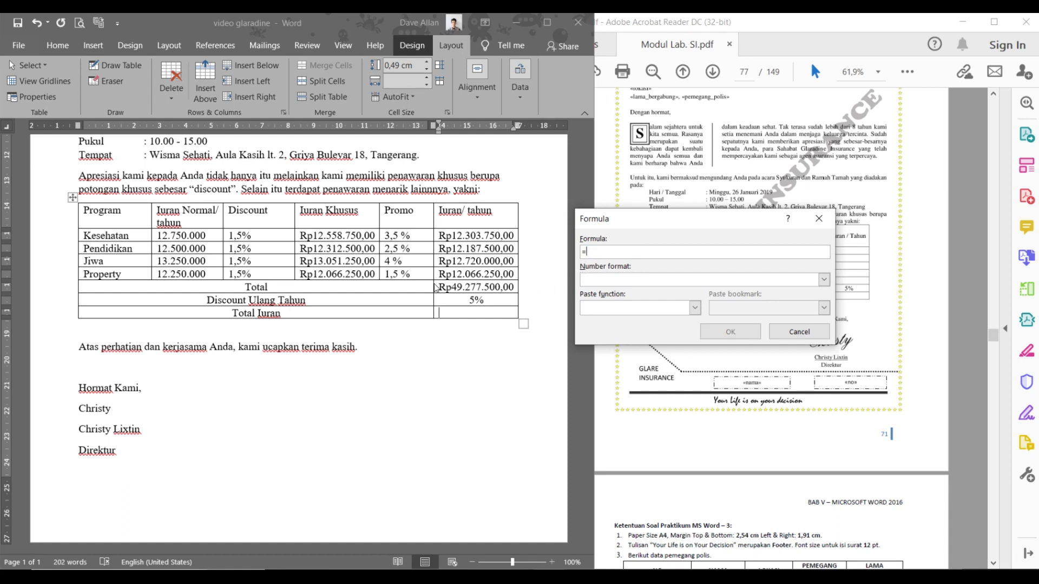
{"action": "key", "text": "ctrl"}
{"action": "key", "text": "ctrl"}
{"action": "key", "text": "ctrl"}
{"action": "key", "text": "ctrl"}
{"action": "key", "text": "ctrl"}
{"action": "key", "text": "ctrl"}
{"action": "key", "text": "ctrl"}
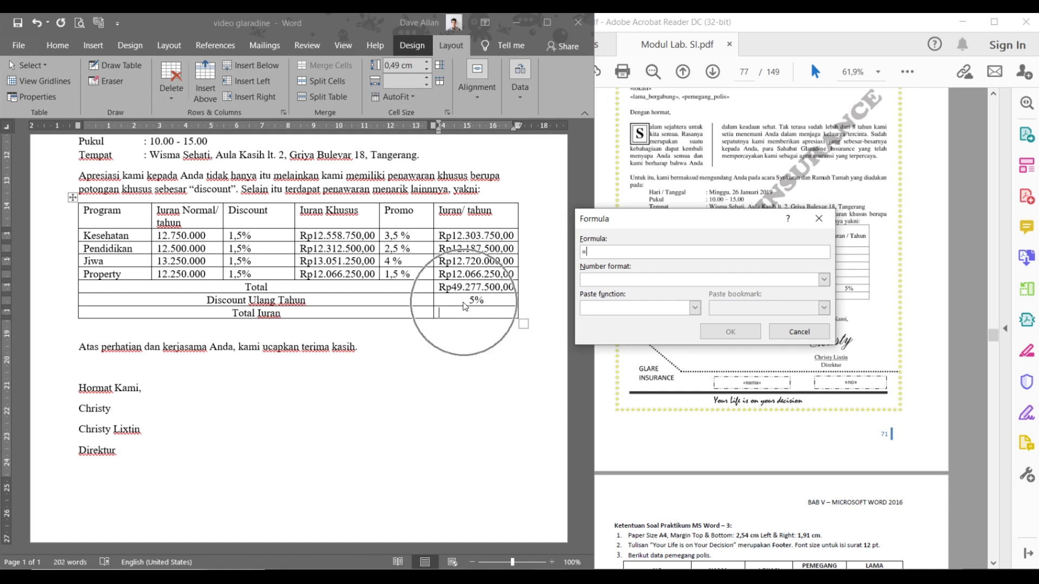
{"action": "key", "text": "ctrl"}
{"action": "key", "text": "ctrl"}
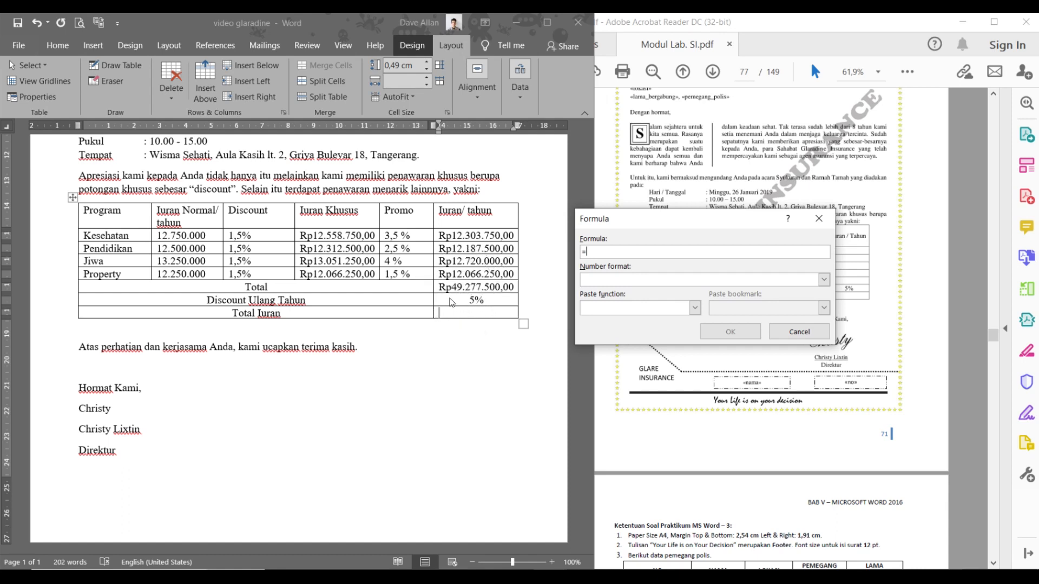
{"action": "key", "text": "ctrl"}
{"action": "key", "text": "ctrl"}
{"action": "key", "text": "ctrl"}
{"action": "key", "text": "ctrl"}
{"action": "key", "text": "ctrl"}
{"action": "key", "text": "ctrl"}
{"action": "key", "text": "ctrl"}
{"action": "key", "text": "ctrl"}
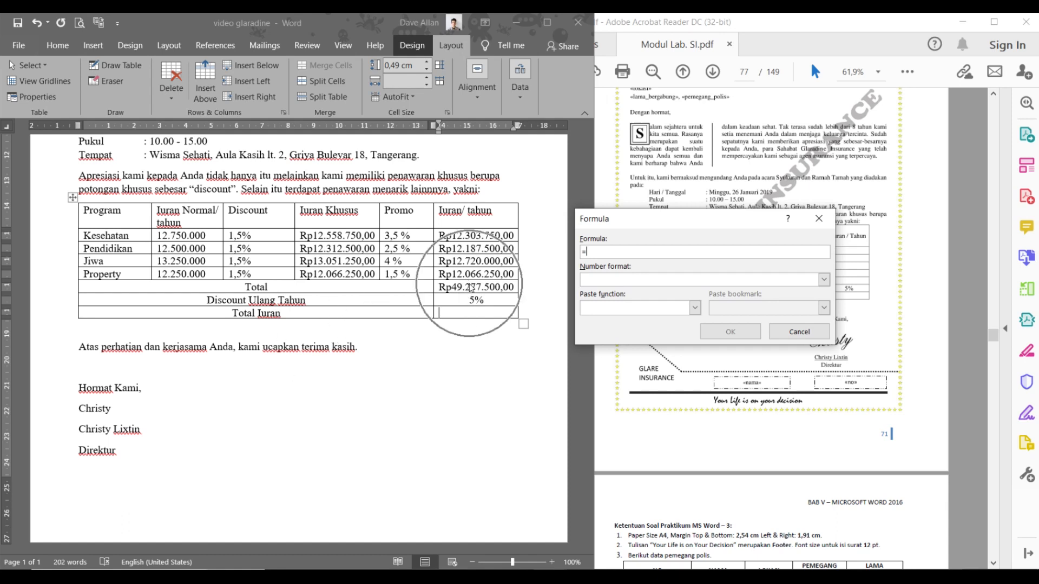
{"action": "key", "text": "ctrl"}
{"action": "key", "text": "ctrl"}
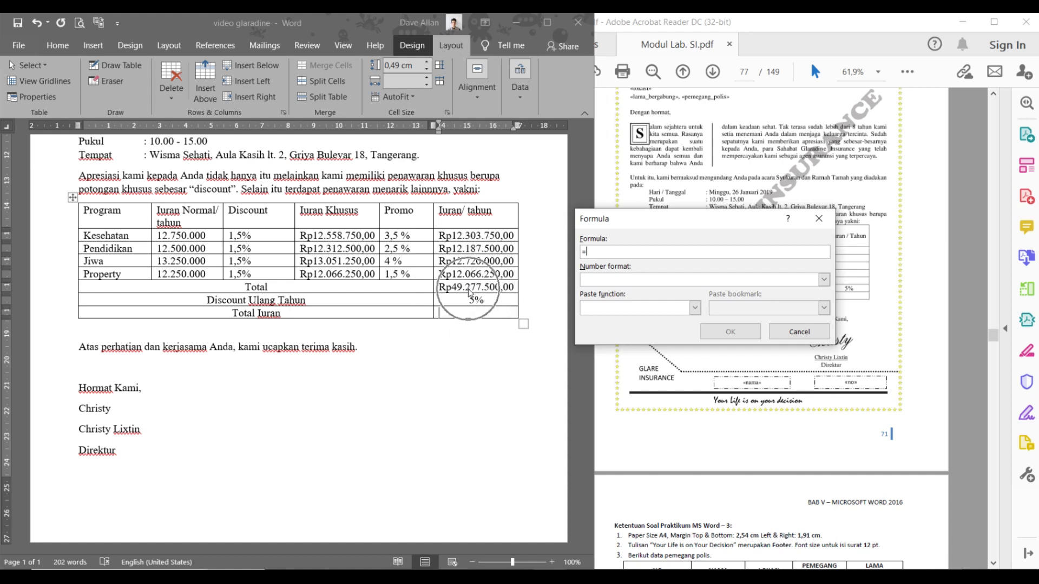
{"action": "key", "text": "ctrl"}
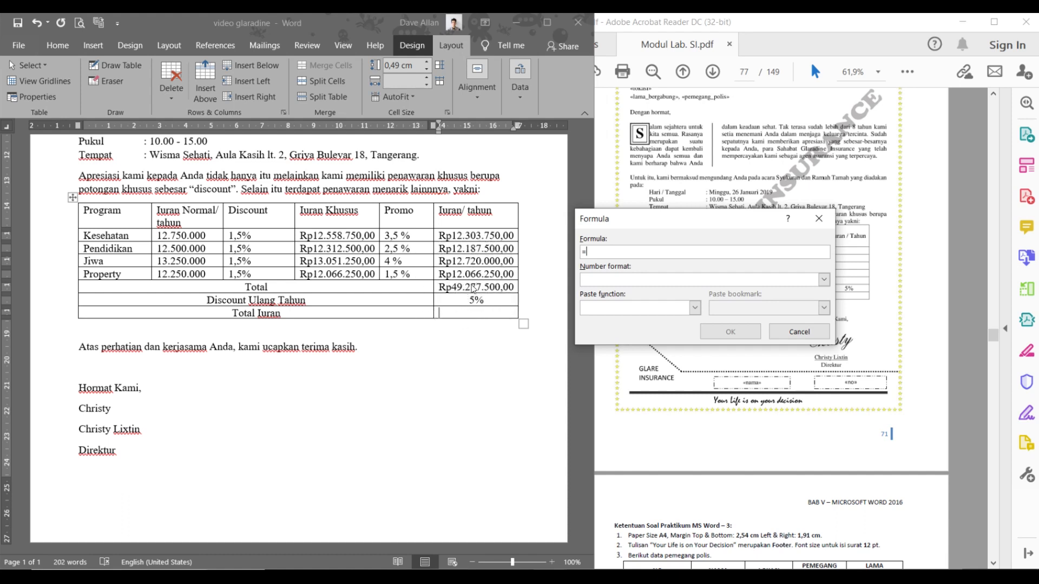
{"action": "key", "text": "ctrl"}
{"action": "key", "text": "ctrl"}
{"action": "type", "text": "B6-(B6*"}
{"action": "type", "text": "B7"}
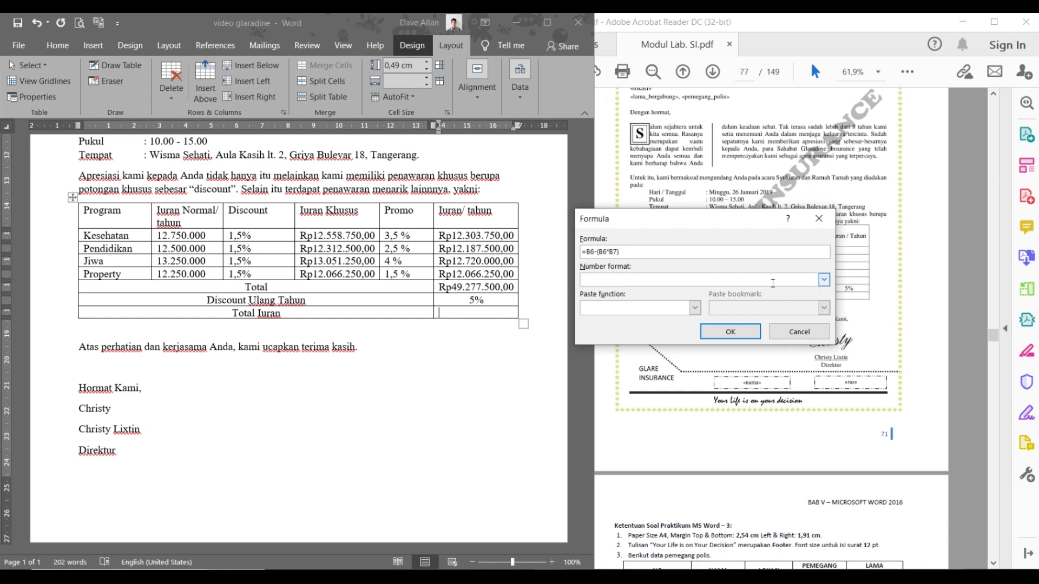
- Apply the Rp#.##0,00;(Rp#.##0,00) format and insert it, showing Rp46.813.625,00
{"action": "left_click", "coordinate": [824, 279]}
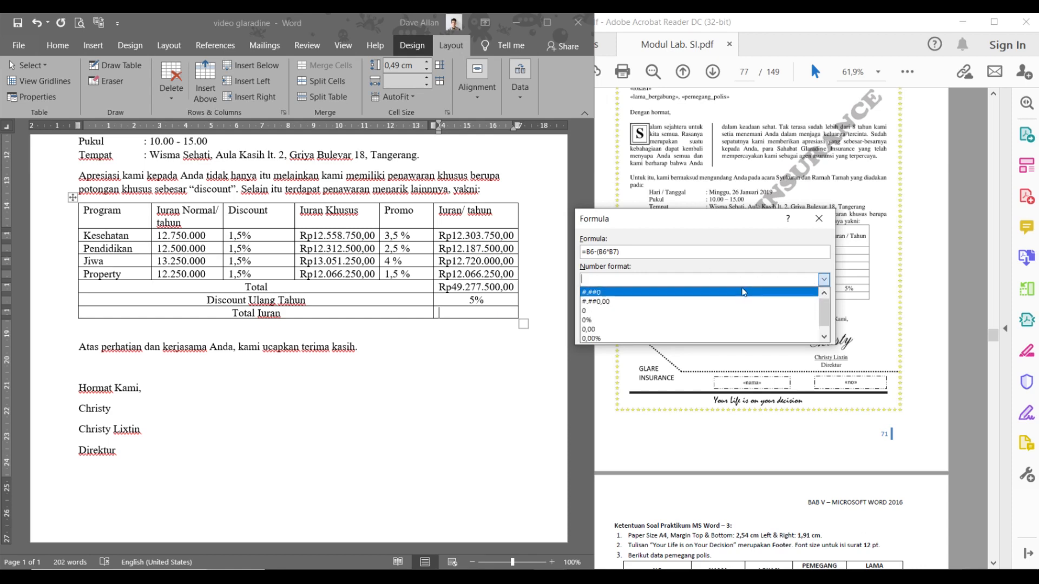
{"action": "left_click", "coordinate": [722, 297]}
{"action": "scroll", "coordinate": [722, 297], "scroll_direction": "down", "scroll_amount": 1}
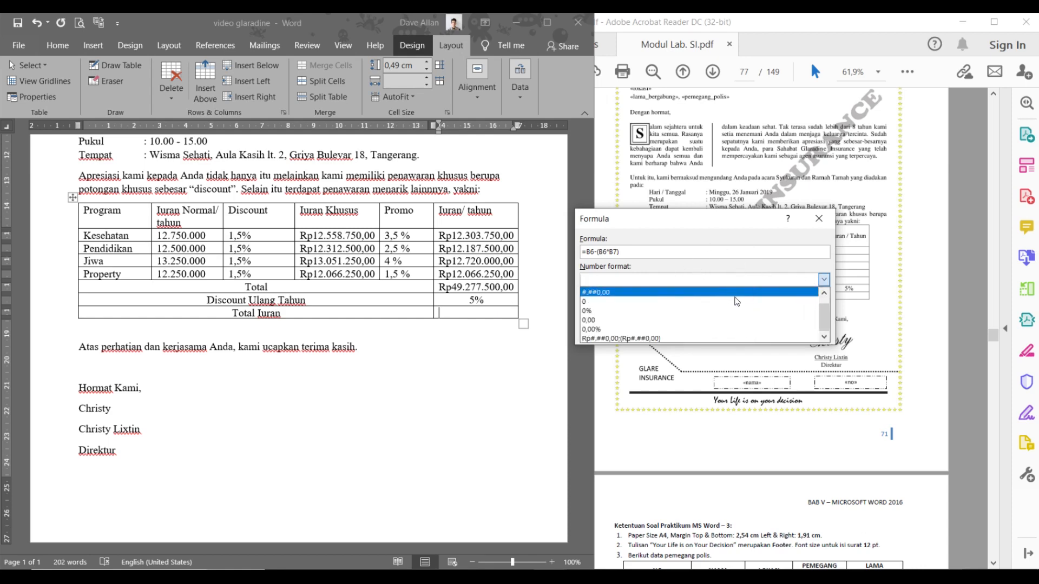
{"action": "left_click", "coordinate": [683, 338]}
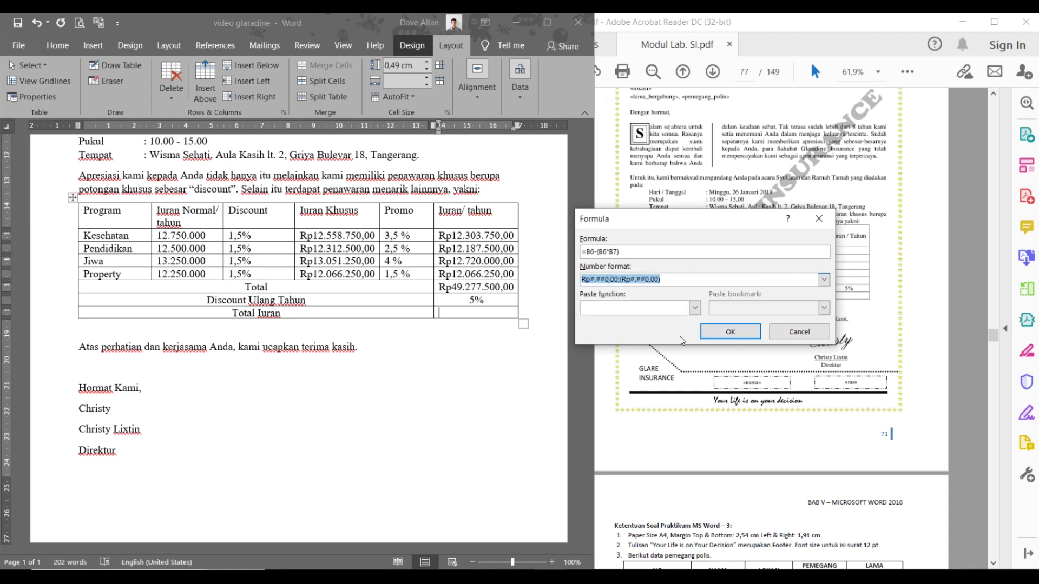
{"action": "left_click", "coordinate": [738, 329]}
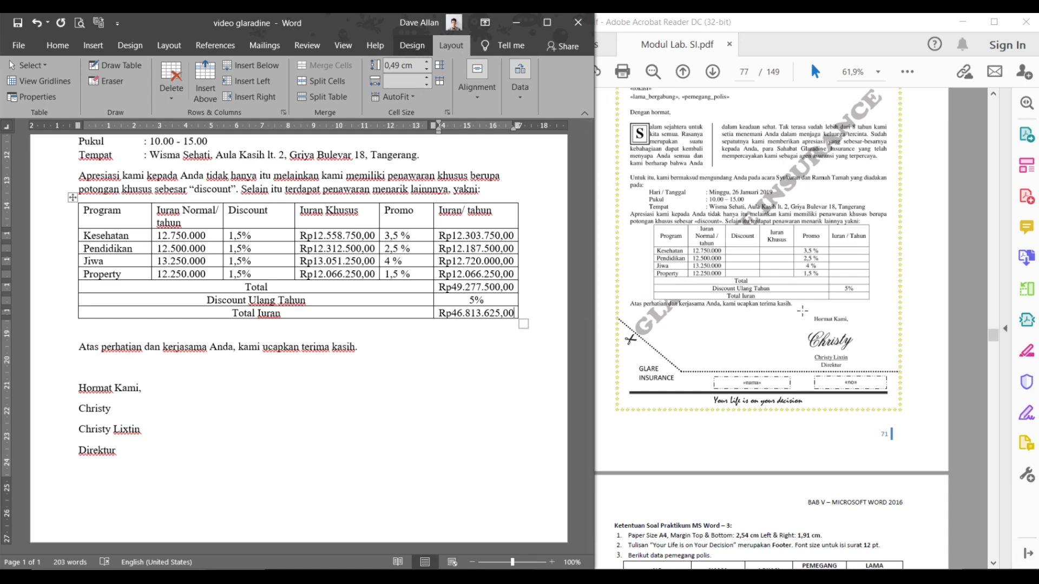
{"action": "left_click", "coordinate": [870, 363]}
{"action": "left_click", "coordinate": [903, 386]}
{"action": "scroll", "coordinate": [903, 385], "scroll_direction": "up", "scroll_amount": 2}
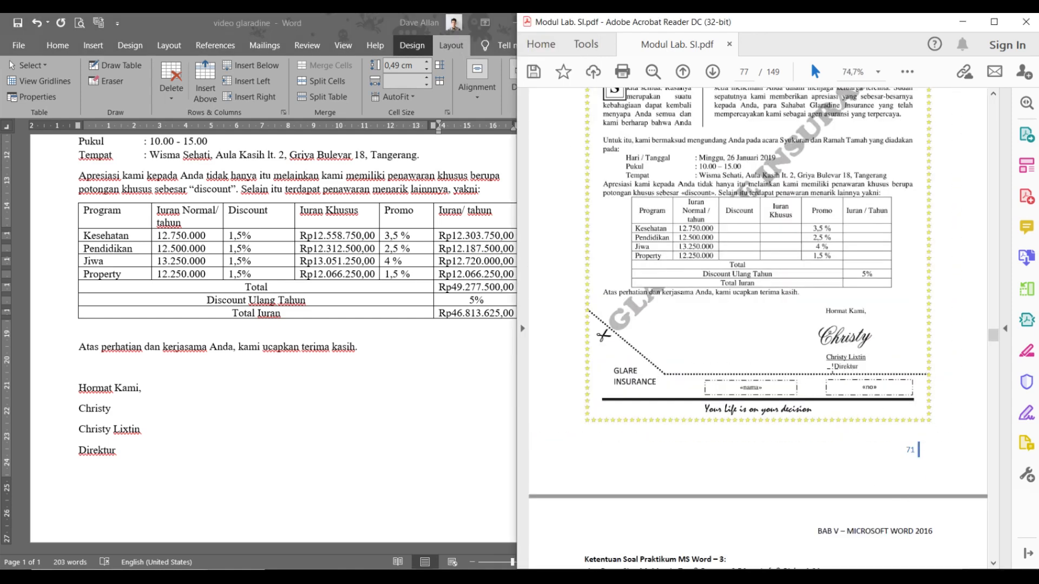
{"action": "scroll", "coordinate": [831, 370], "scroll_direction": "up", "scroll_amount": 2}
{"action": "scroll", "coordinate": [819, 393], "scroll_direction": "down", "scroll_amount": 2}
{"action": "left_click", "coordinate": [78, 361]}
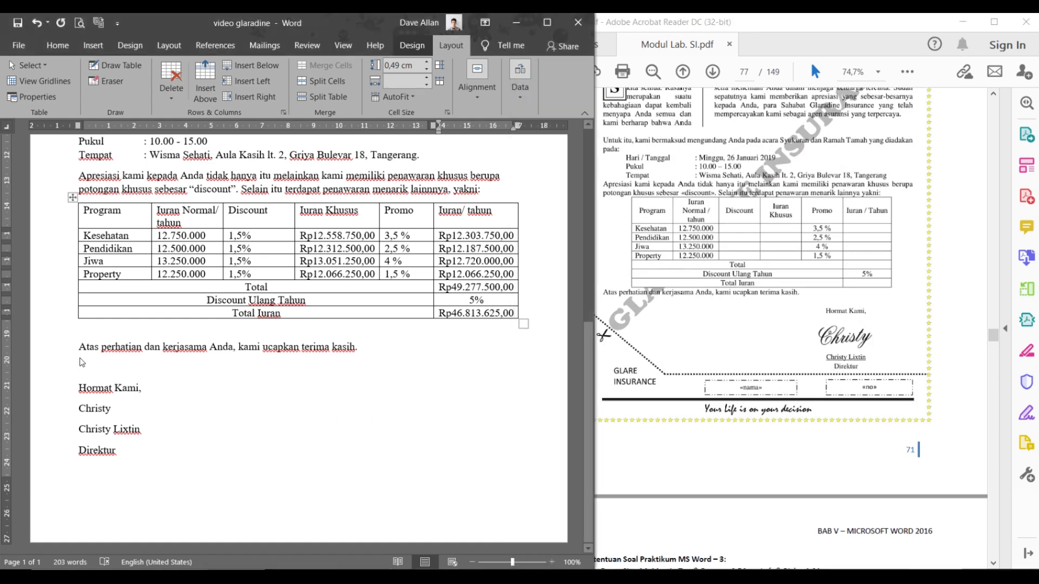
{"action": "left_click", "coordinate": [56, 351]}
{"action": "left_click", "coordinate": [79, 346]}
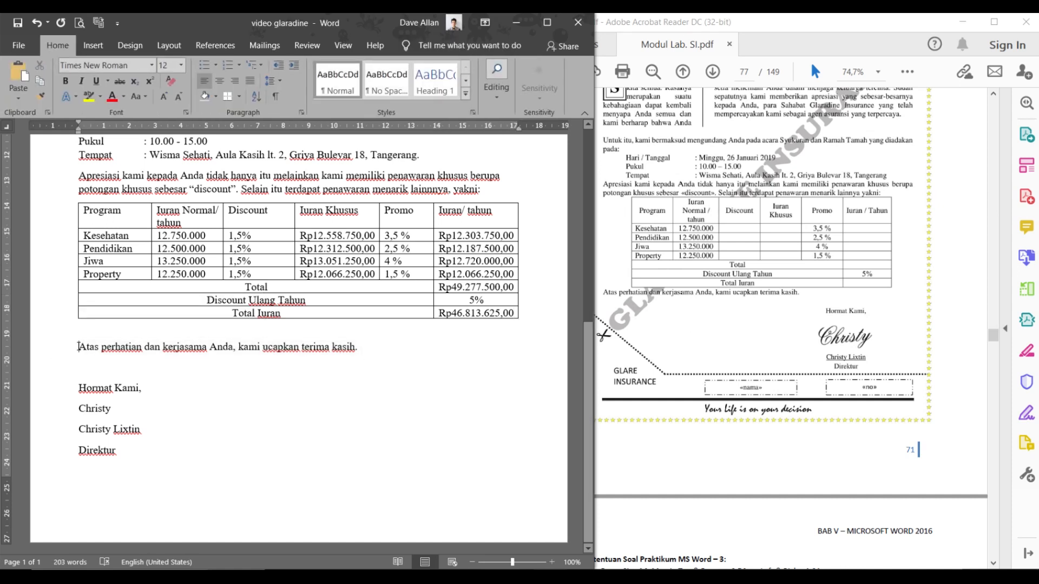
- Remove the blank line under the table and add a right tab stop near 16.8 cm for Hormat Kami,
{"action": "key", "text": "BackSpace"}
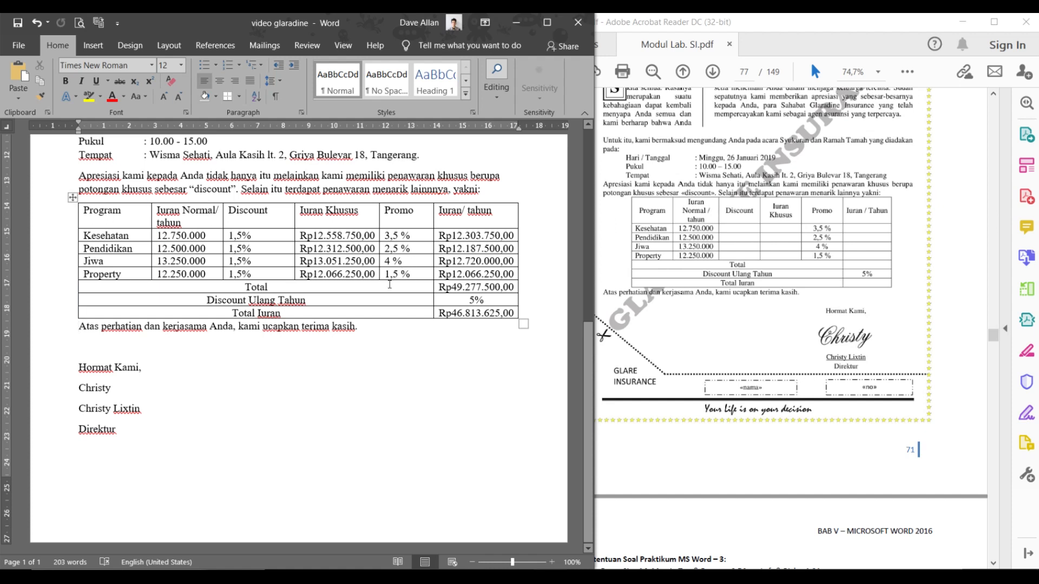
{"action": "left_click", "coordinate": [241, 376]}
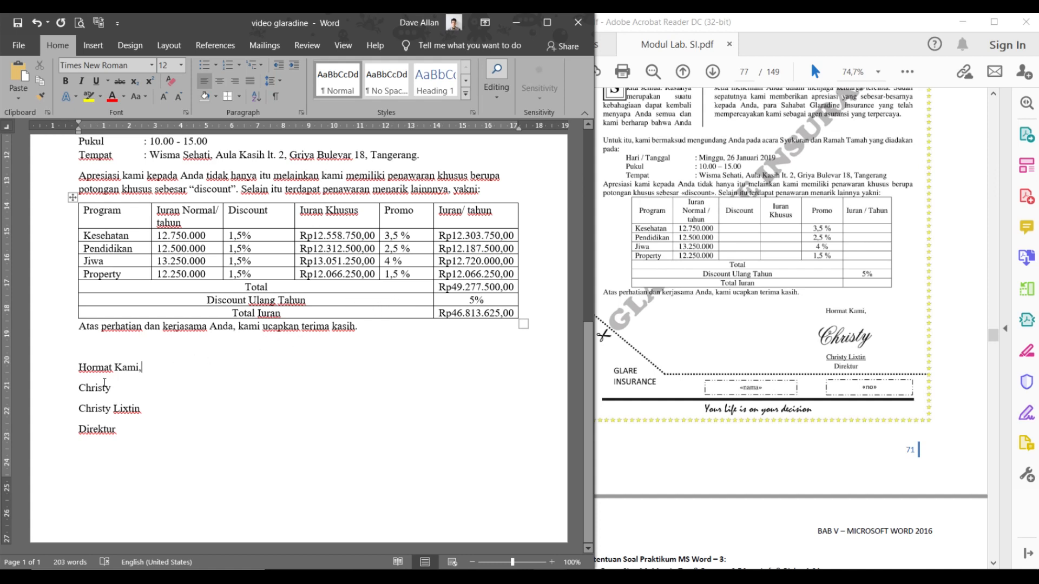
{"action": "left_click_drag", "start_coordinate": [78, 368], "coordinate": [130, 433]}
{"action": "left_click", "coordinate": [81, 367]}
{"action": "left_click", "coordinate": [8, 131]}
{"action": "left_click", "coordinate": [9, 131]}
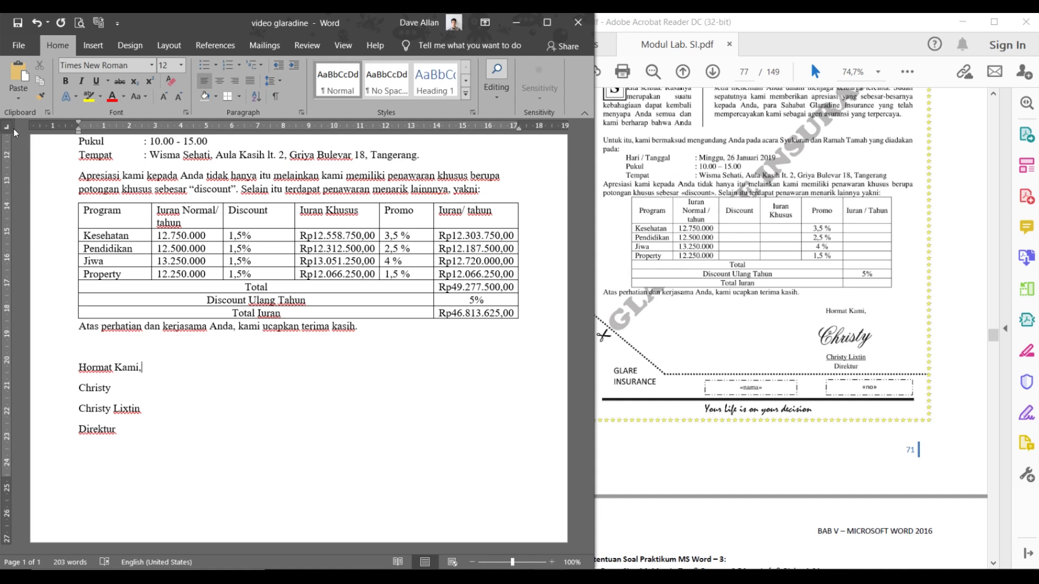
{"action": "left_click", "coordinate": [506, 128]}
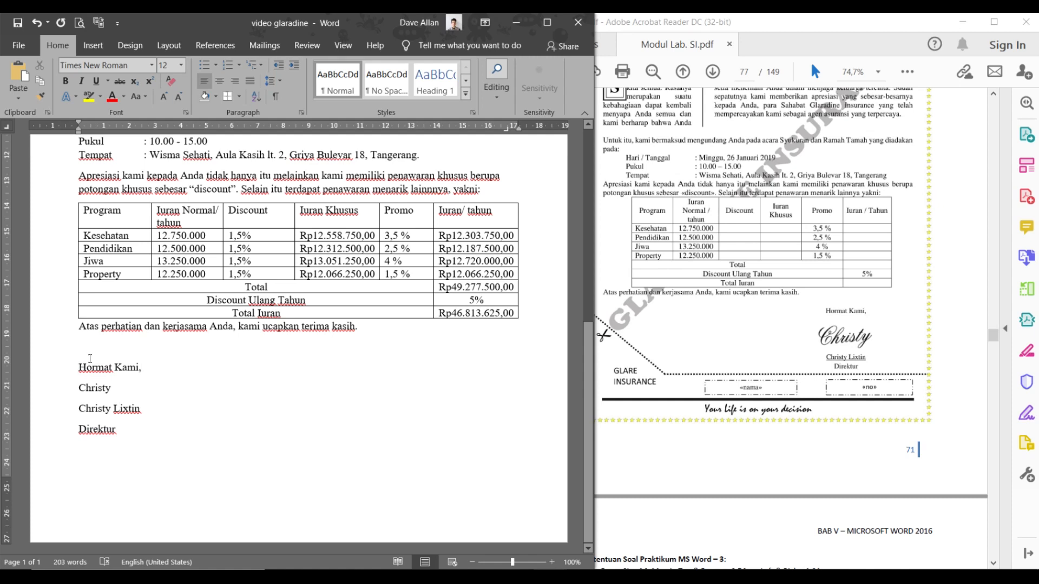
- Right-align the 'Hormat Kami,' and 'Christy' lines, adjusting the right indent on the ruler
{"action": "key", "text": "ctrl+r"}
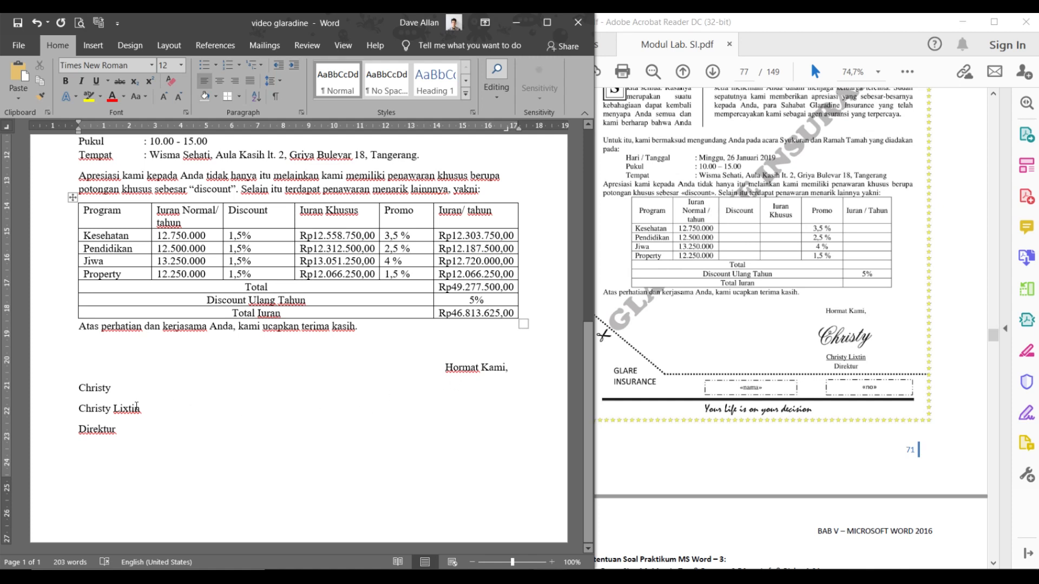
{"action": "left_click", "coordinate": [76, 394]}
{"action": "key", "text": "Tab"}
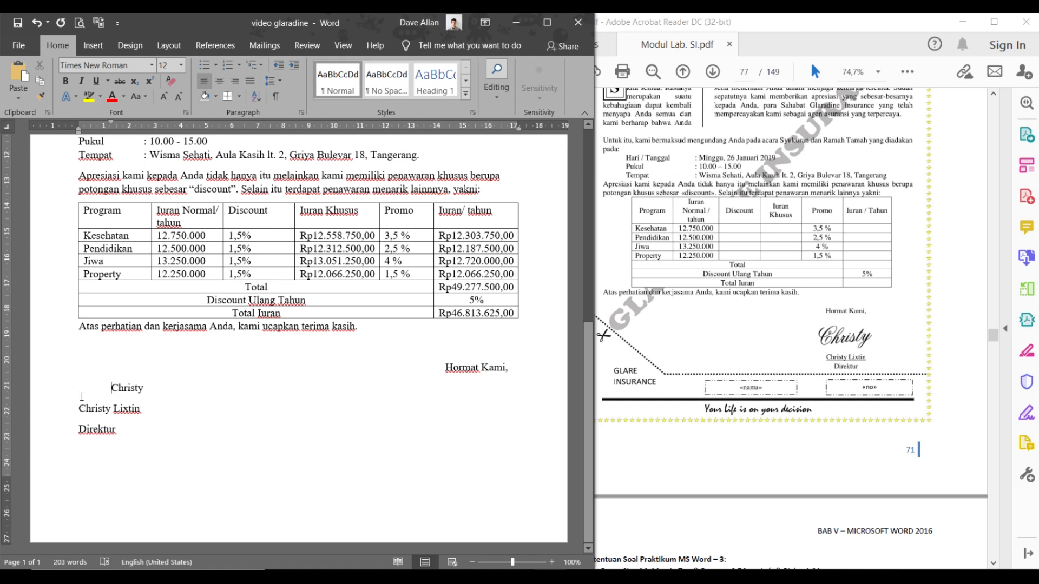
{"action": "key", "text": "BackSpace"}
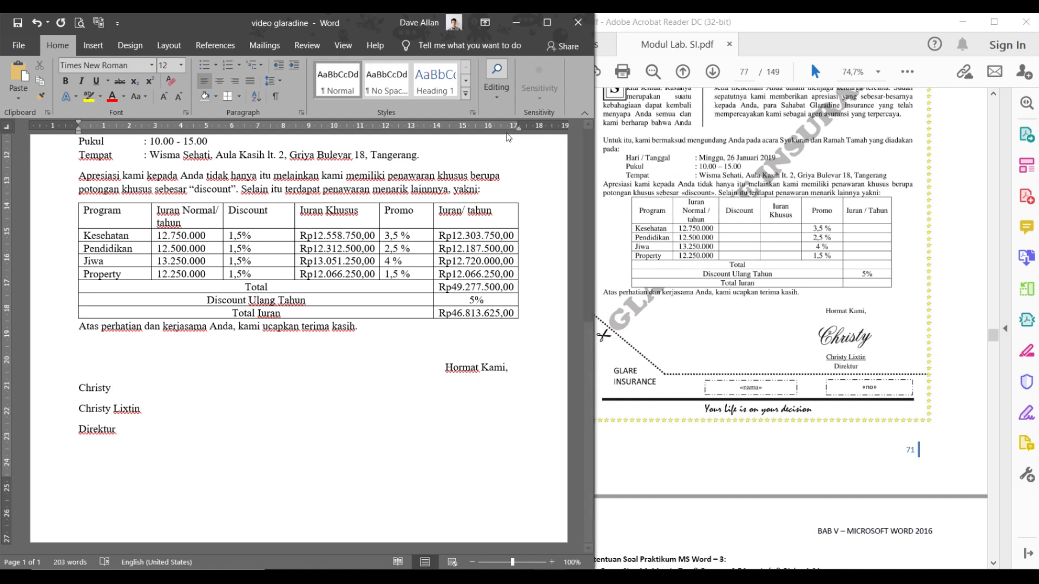
{"action": "left_click_drag", "start_coordinate": [512, 132], "coordinate": [508, 132]}
{"action": "left_click_drag", "start_coordinate": [508, 131], "coordinate": [508, 132]}
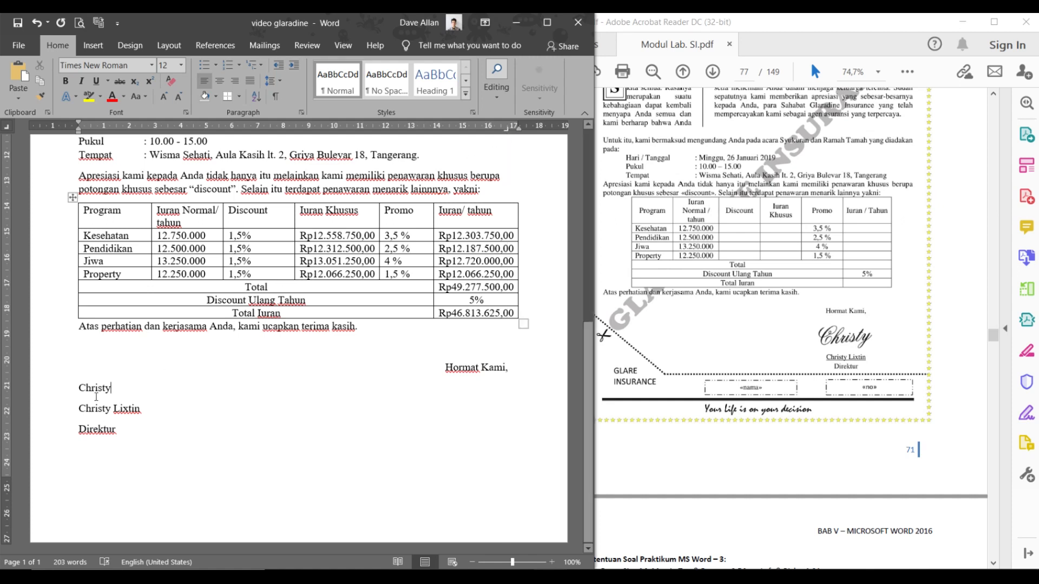
{"action": "key", "text": "ctrl+r"}
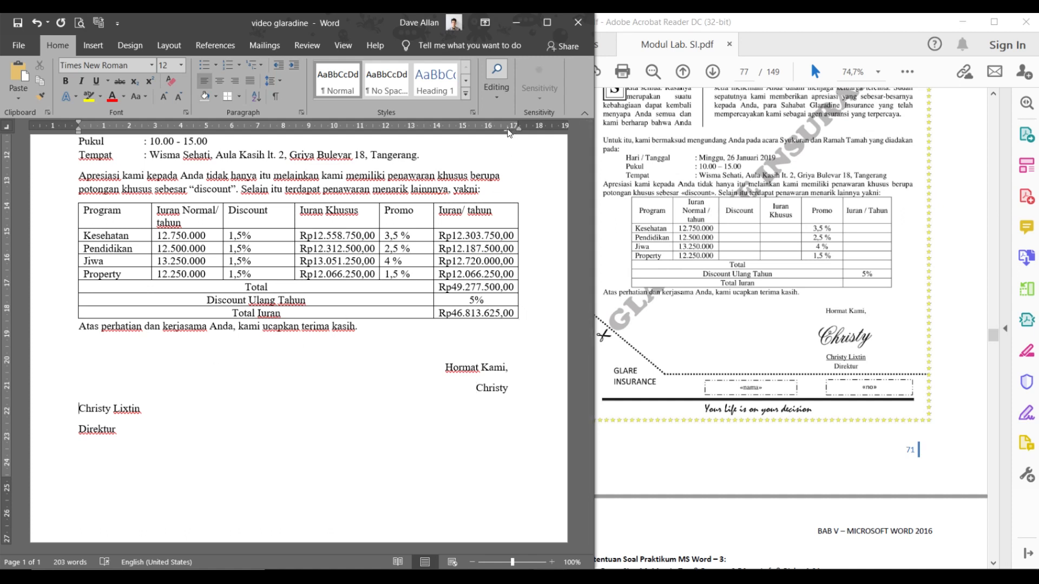
{"action": "left_click", "coordinate": [78, 408]}
{"action": "key", "text": "ctrl+r"}
{"action": "left_click", "coordinate": [76, 430]}
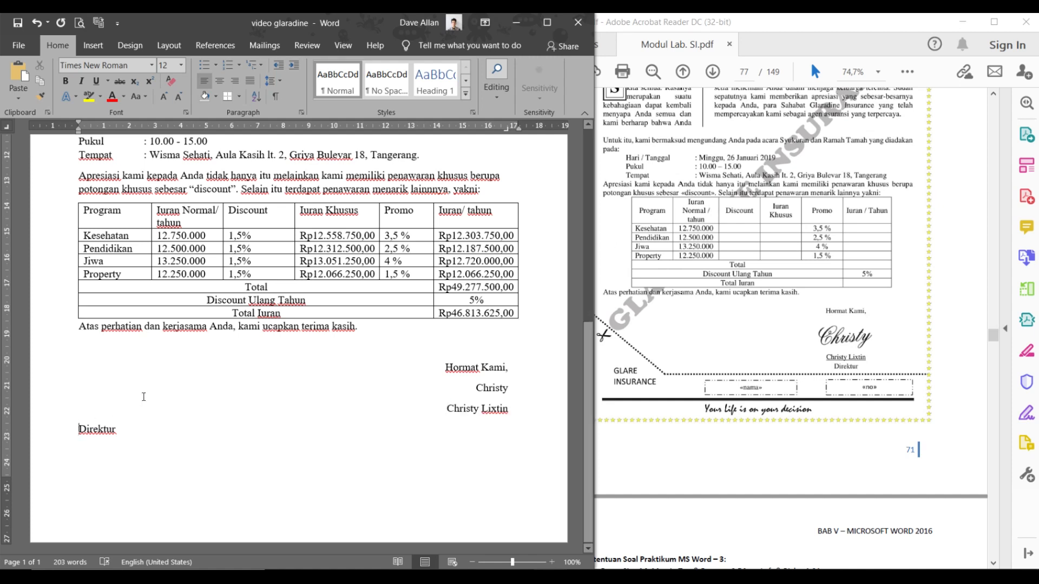
{"action": "left_click_drag", "start_coordinate": [496, 128], "coordinate": [507, 128]}
{"action": "key", "text": "Tab"}
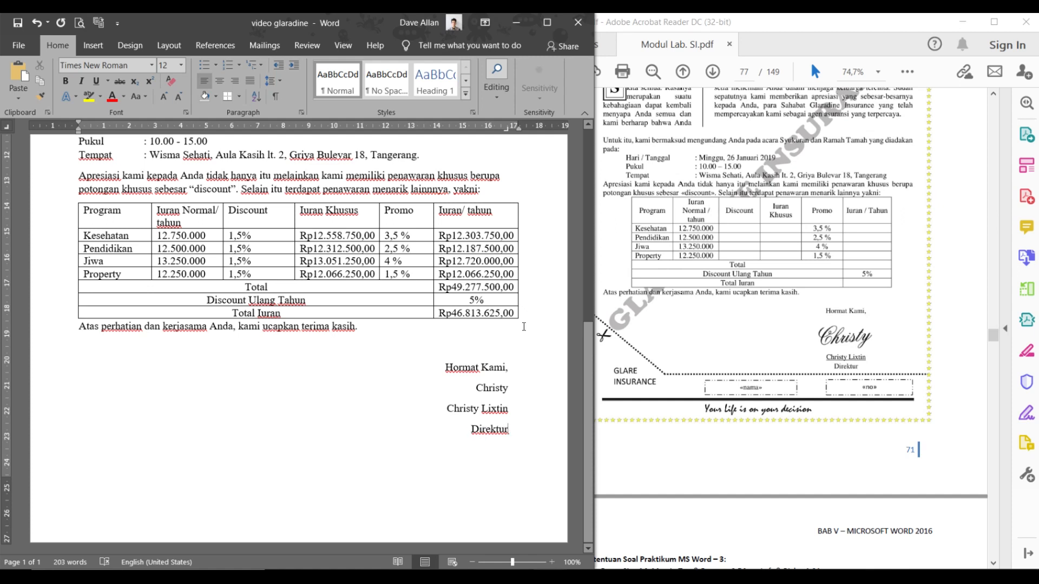
{"action": "left_click_drag", "start_coordinate": [515, 128], "coordinate": [494, 129]}
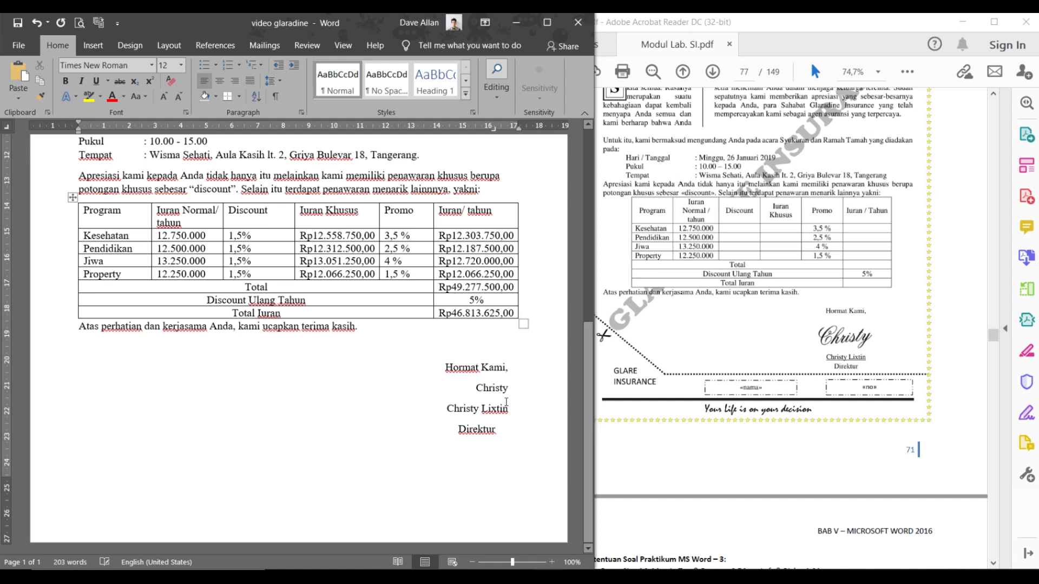
{"action": "left_click_drag", "start_coordinate": [512, 389], "coordinate": [473, 388]}
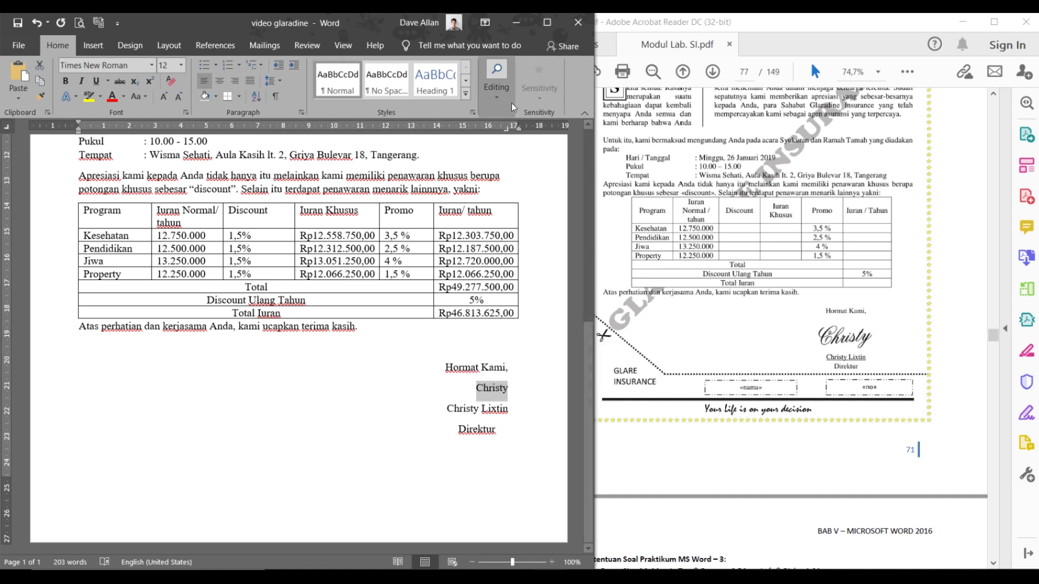
{"action": "left_click_drag", "start_coordinate": [515, 128], "coordinate": [490, 128]}
{"action": "left_click", "coordinate": [518, 415]}
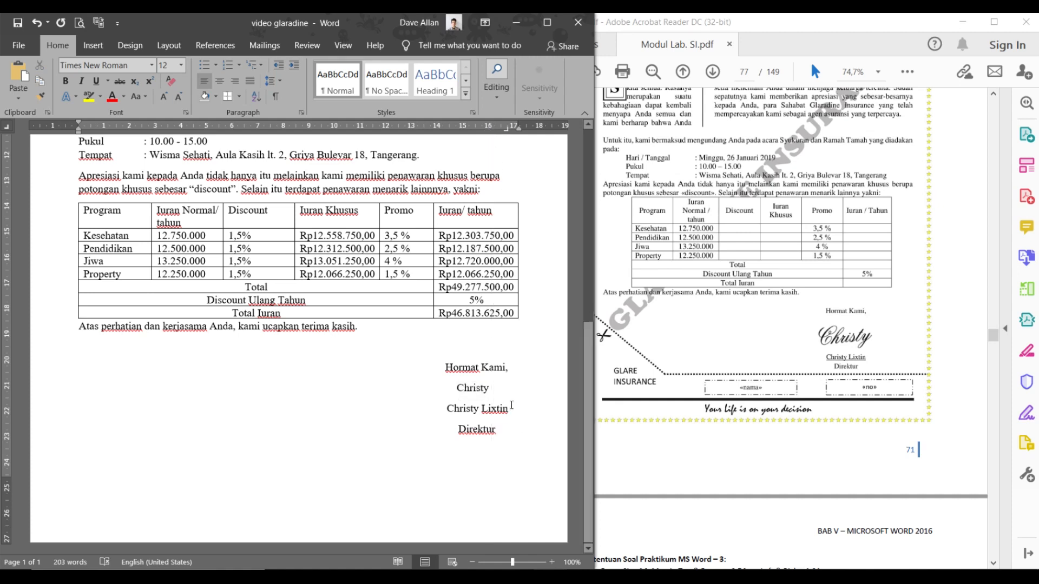
{"action": "left_click_drag", "start_coordinate": [511, 408], "coordinate": [440, 412]}
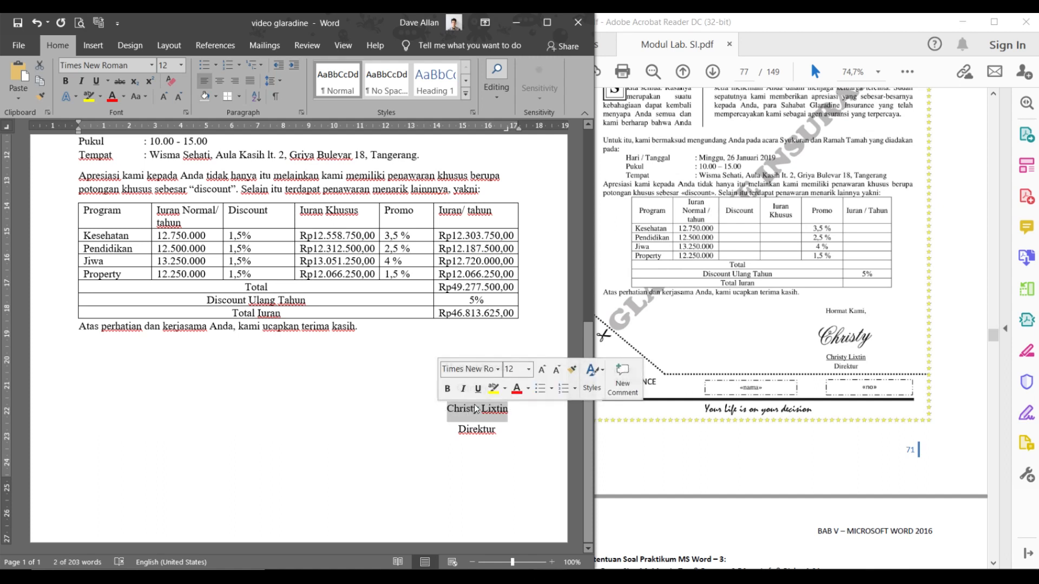
{"action": "left_click", "coordinate": [512, 410]}
{"action": "left_click_drag", "start_coordinate": [511, 409], "coordinate": [444, 412]}
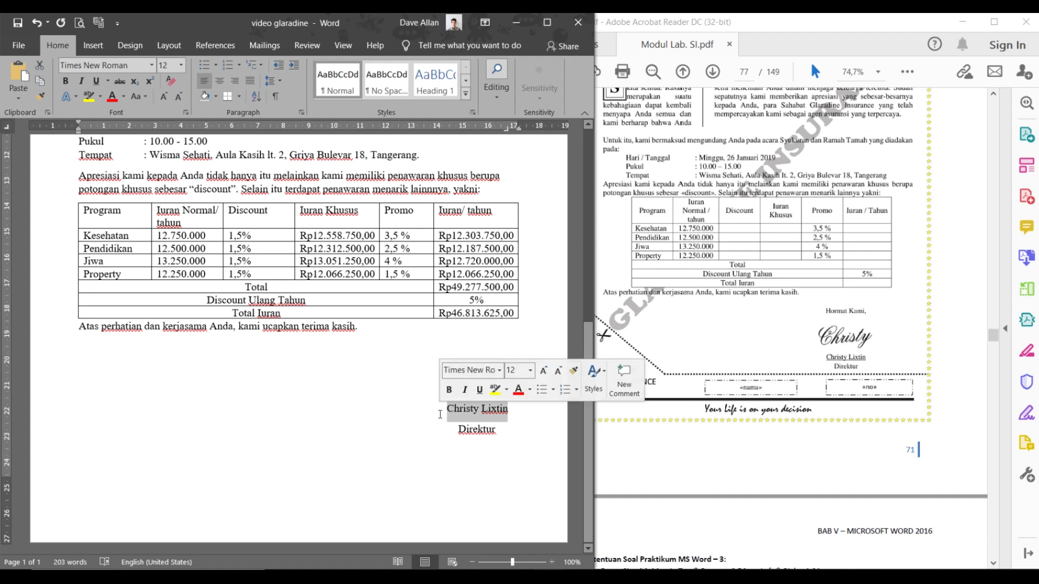
{"action": "right_click", "coordinate": [464, 417]}
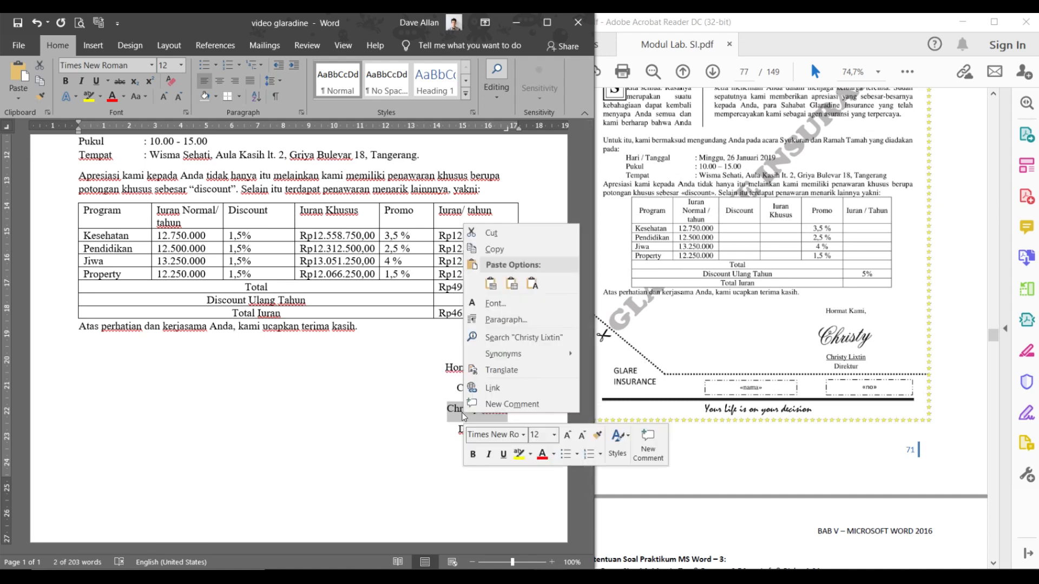
{"action": "left_click", "coordinate": [501, 456]}
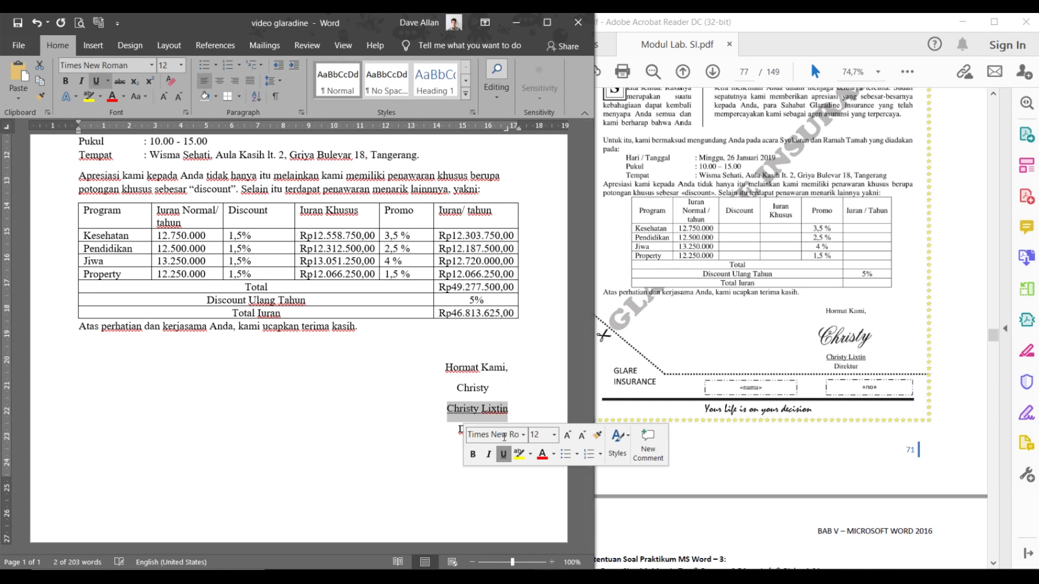
{"action": "left_click", "coordinate": [508, 390]}
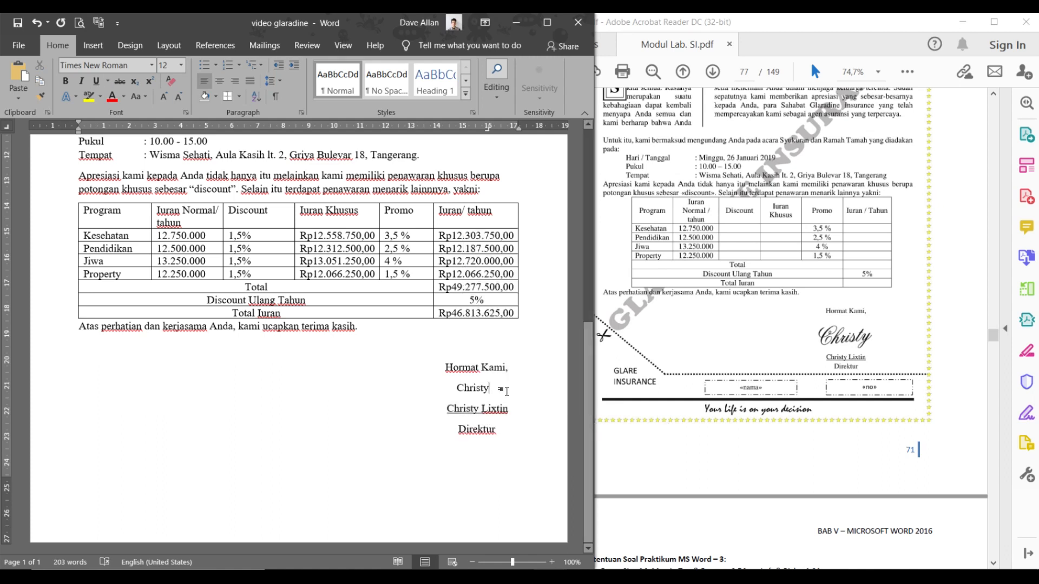
{"action": "left_click_drag", "start_coordinate": [497, 386], "coordinate": [461, 390]}
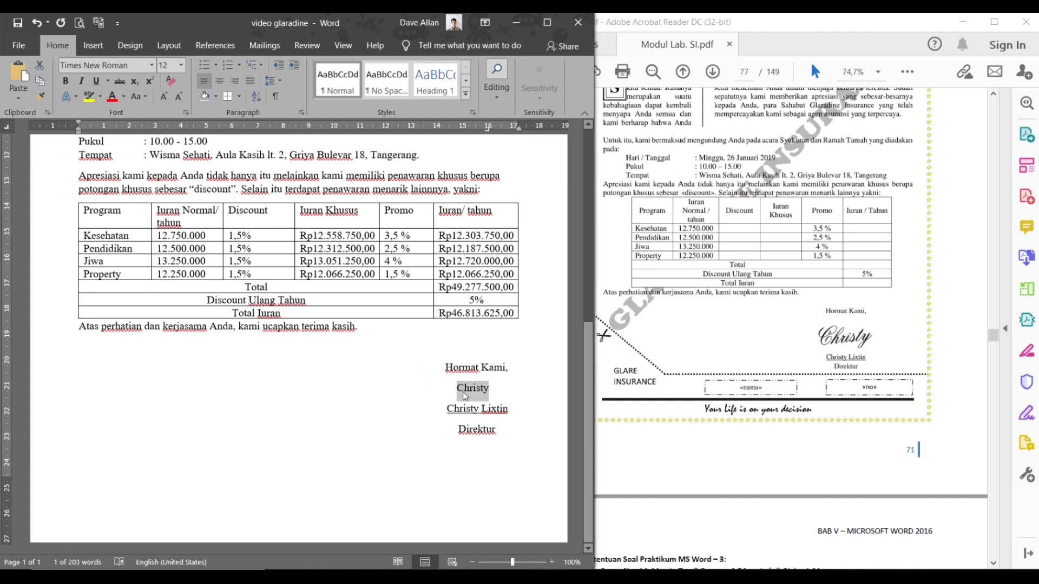
{"action": "left_click", "coordinate": [505, 387]}
{"action": "left_click_drag", "start_coordinate": [505, 388], "coordinate": [461, 397]}
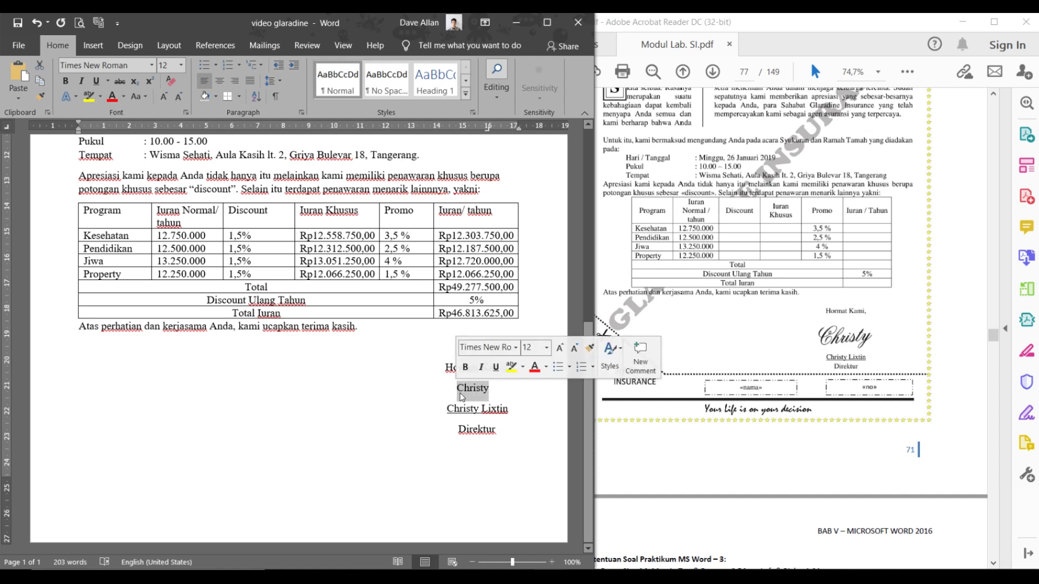
- Change the signature word 'Christy' to the Edwardian Script ITC font
{"action": "right_click", "coordinate": [463, 391]}
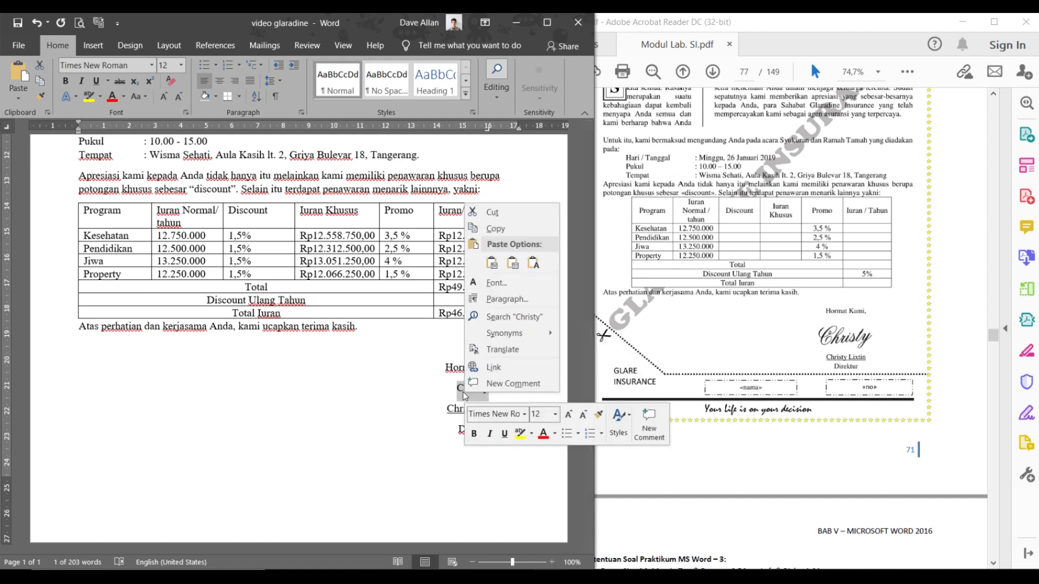
{"action": "left_click", "coordinate": [524, 414]}
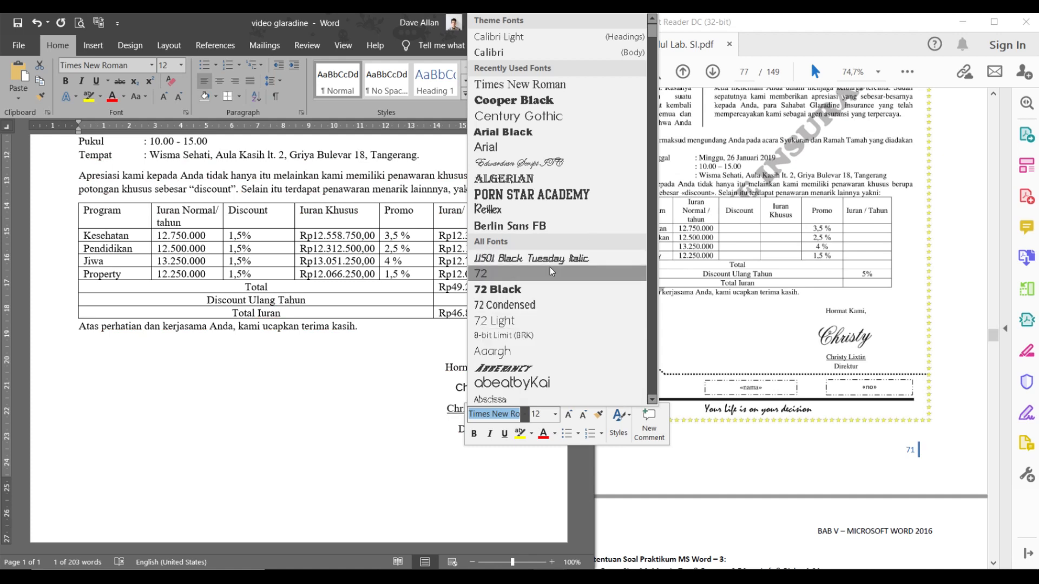
{"action": "scroll", "coordinate": [570, 255], "scroll_direction": "down", "scroll_amount": 10}
{"action": "scroll", "coordinate": [565, 251], "scroll_direction": "down", "scroll_amount": 20}
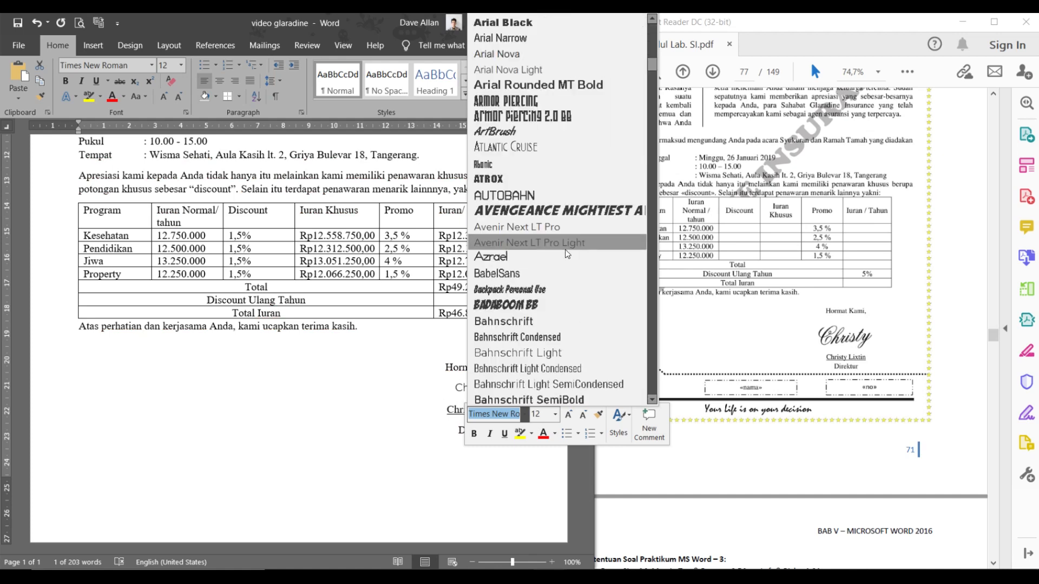
{"action": "scroll", "coordinate": [554, 255], "scroll_direction": "down", "scroll_amount": 2}
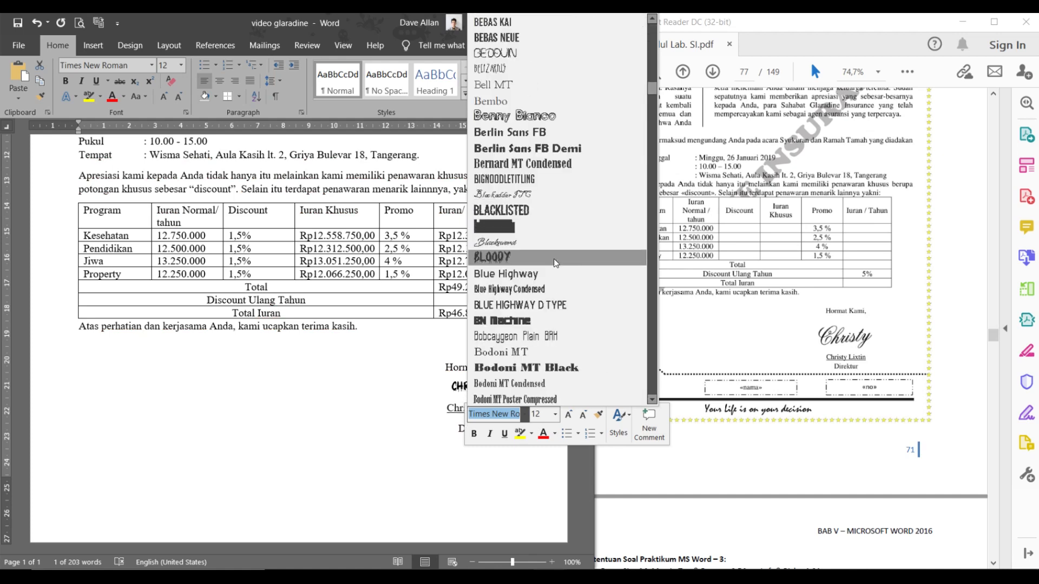
{"action": "scroll", "coordinate": [568, 271], "scroll_direction": "down", "scroll_amount": 8}
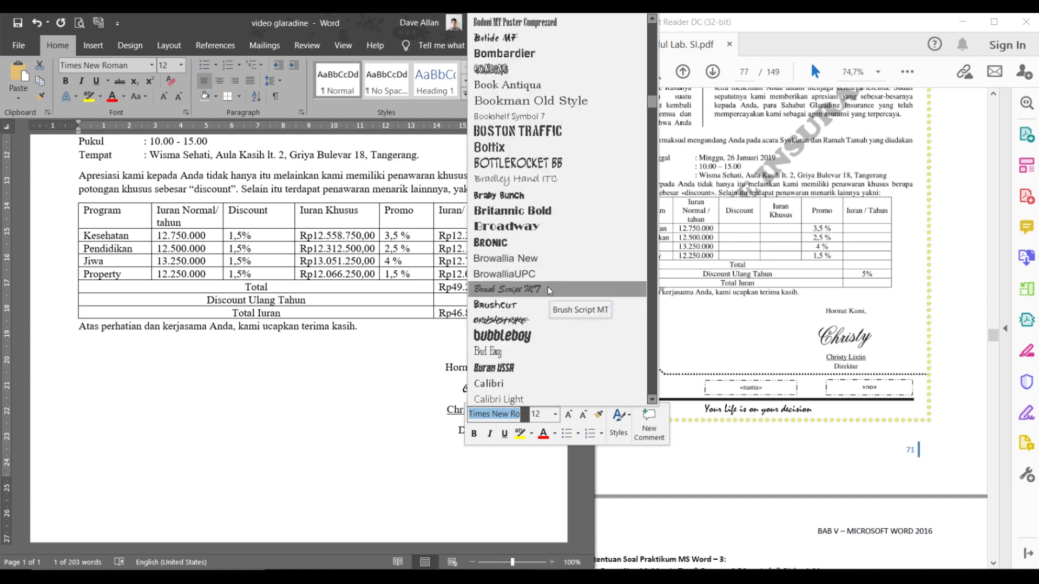
{"action": "scroll", "coordinate": [545, 288], "scroll_direction": "down", "scroll_amount": 12}
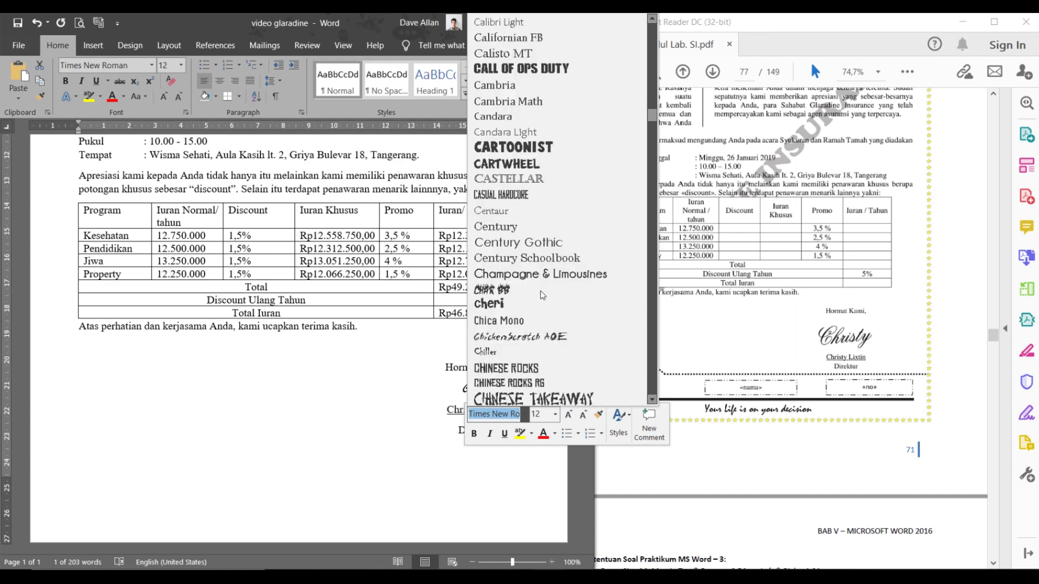
{"action": "scroll", "coordinate": [550, 280], "scroll_direction": "down", "scroll_amount": 16}
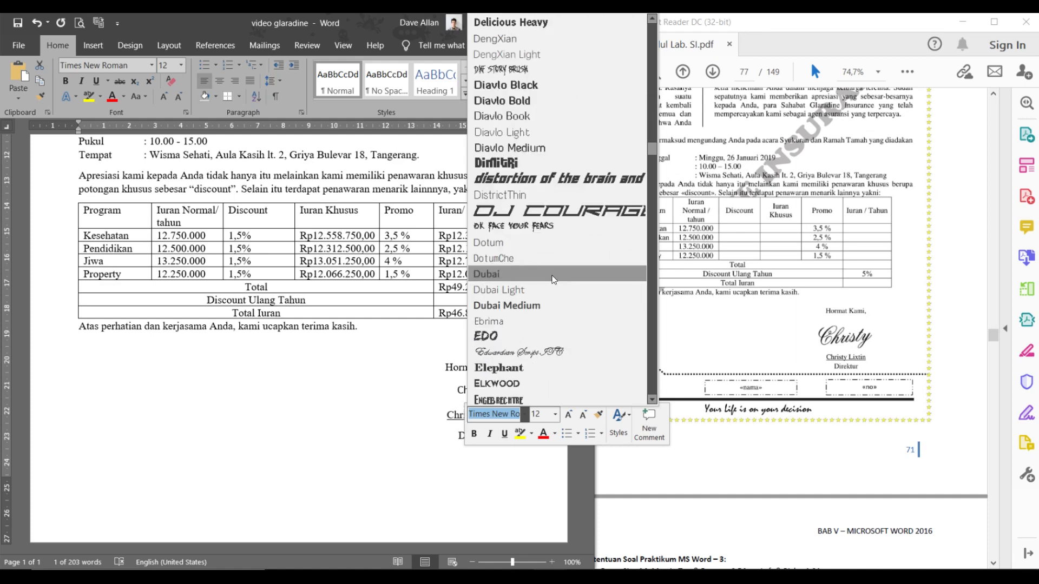
{"action": "scroll", "coordinate": [552, 280], "scroll_direction": "down", "scroll_amount": 16}
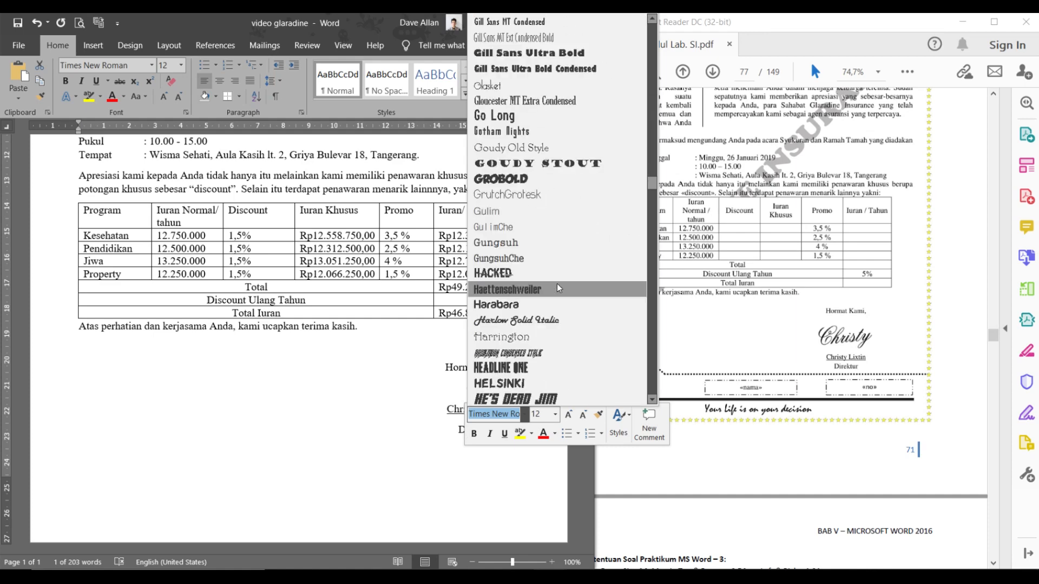
{"action": "scroll", "coordinate": [557, 282], "scroll_direction": "down", "scroll_amount": 8}
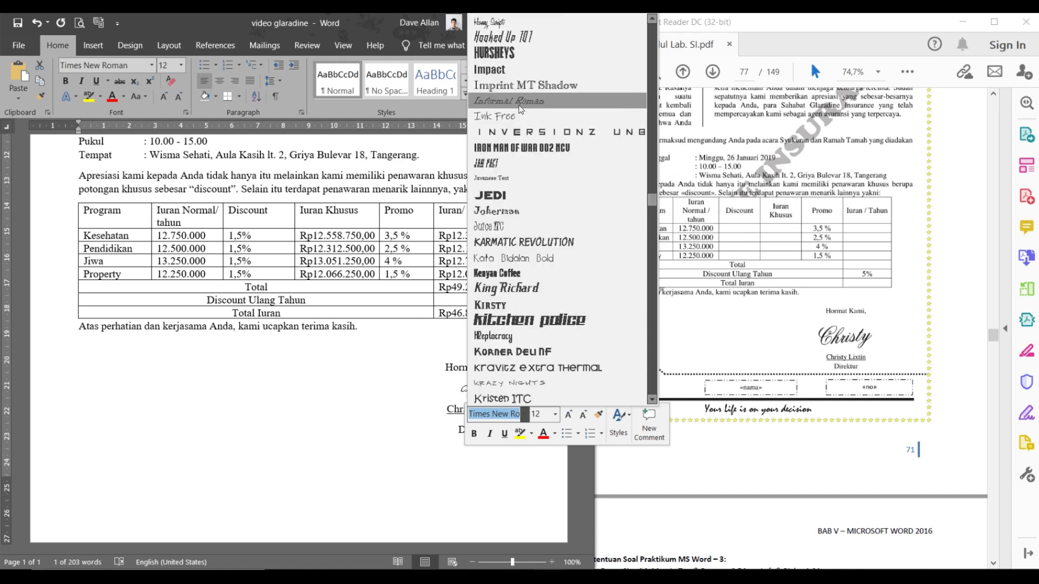
{"action": "triple_click", "coordinate": [489, 416]}
{"action": "key", "text": "BackSpace"}
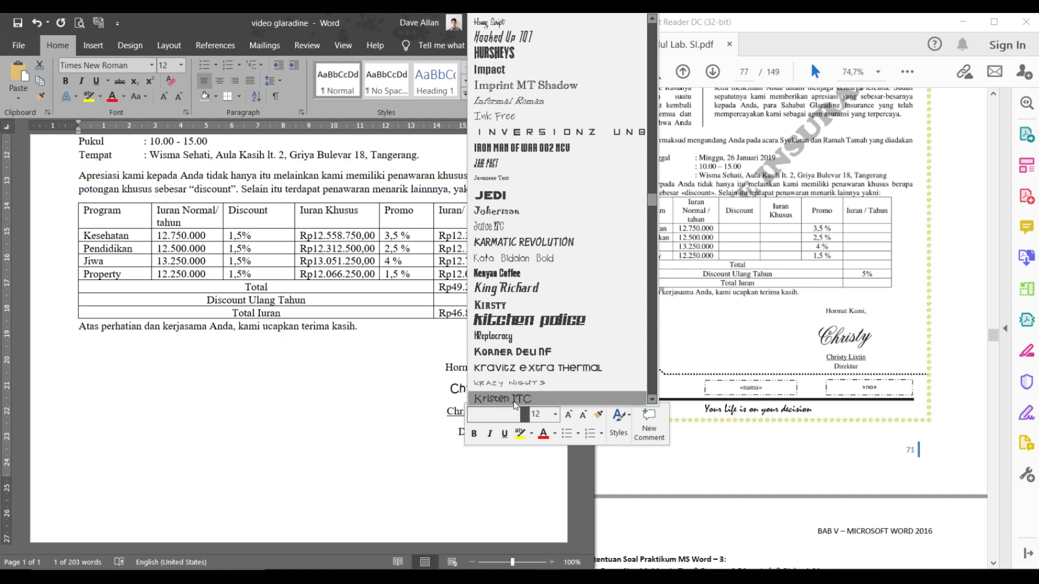
{"action": "type", "text": "Edw"}
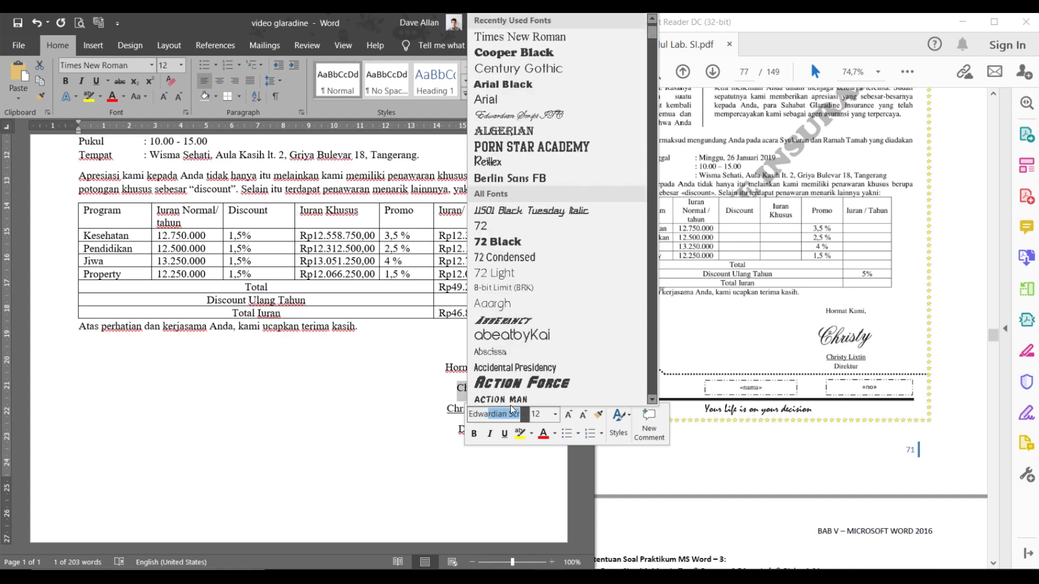
{"action": "type", "text": "ard"}
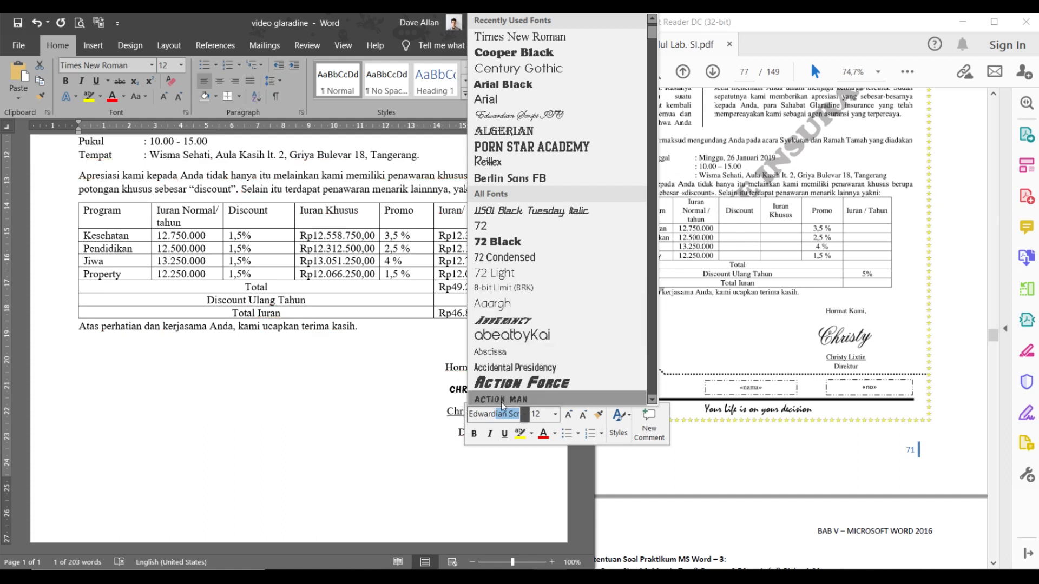
{"action": "key", "text": "Return"}
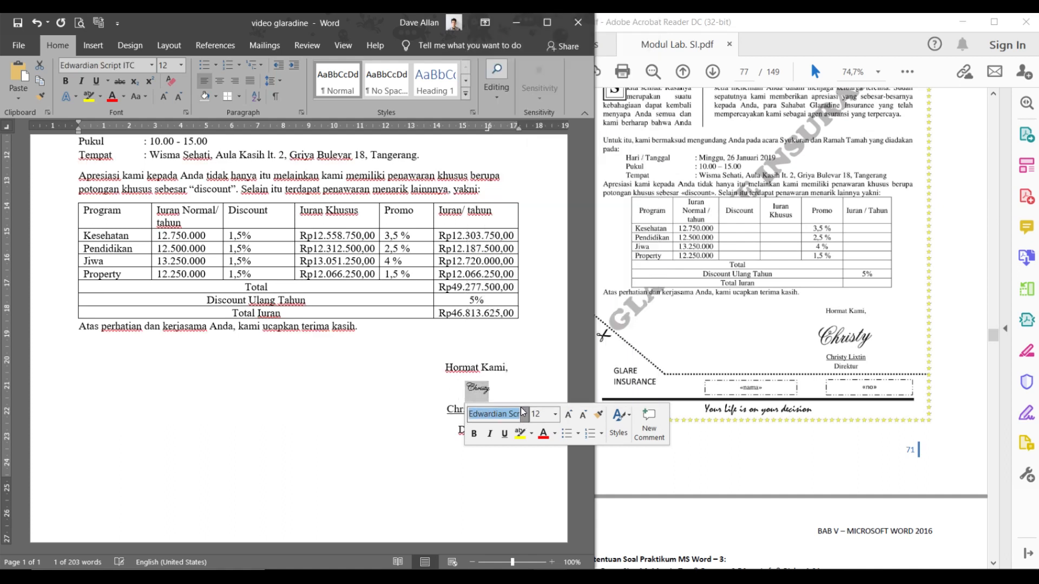
{"action": "left_click", "coordinate": [500, 387]}
- Grow the Edwardian Script 'Christy' signature from 12 pt to 26 pt with Grow Font
{"action": "double_click", "coordinate": [478, 387]}
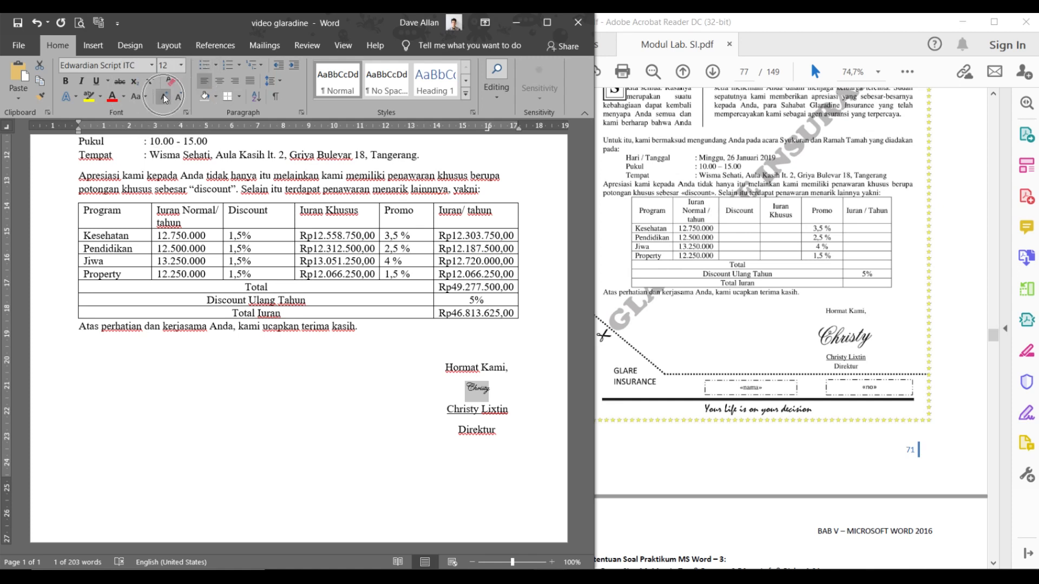
{"action": "right_click", "coordinate": [476, 389]}
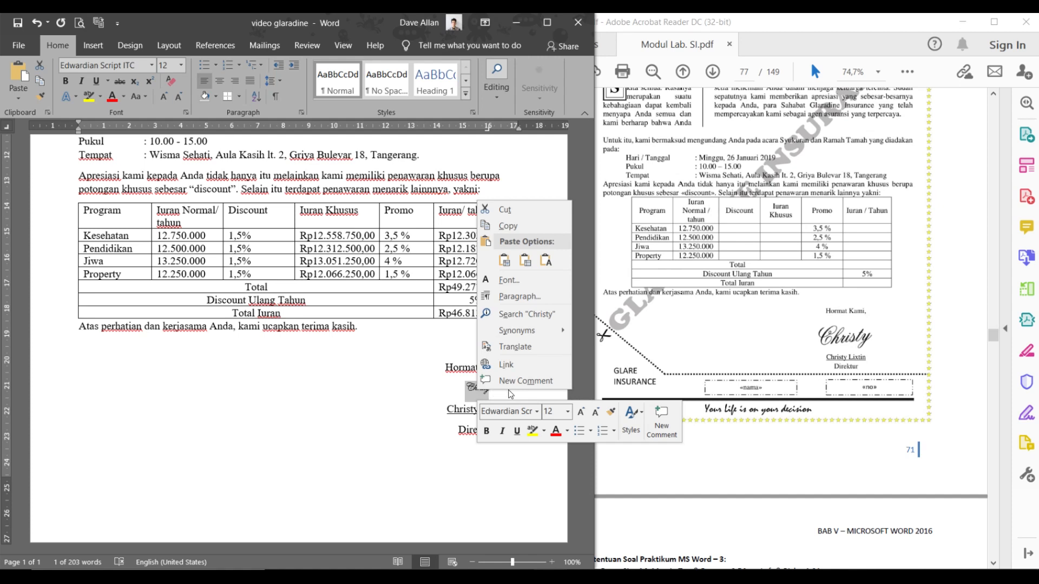
{"action": "left_click", "coordinate": [580, 413]}
{"action": "left_click", "coordinate": [580, 413]}
{"action": "left_click", "coordinate": [580, 413]}
{"action": "left_click", "coordinate": [580, 413]}
{"action": "left_click", "coordinate": [580, 413]}
{"action": "left_click", "coordinate": [580, 413]}
{"action": "left_click", "coordinate": [580, 413]}
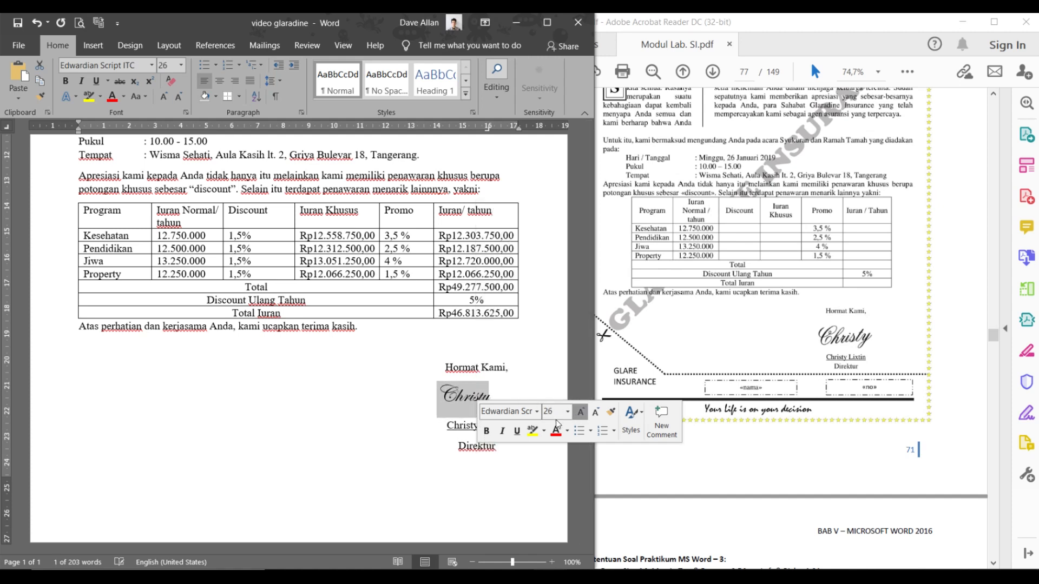
{"action": "left_click", "coordinate": [445, 452]}
{"action": "left_click", "coordinate": [505, 395]}
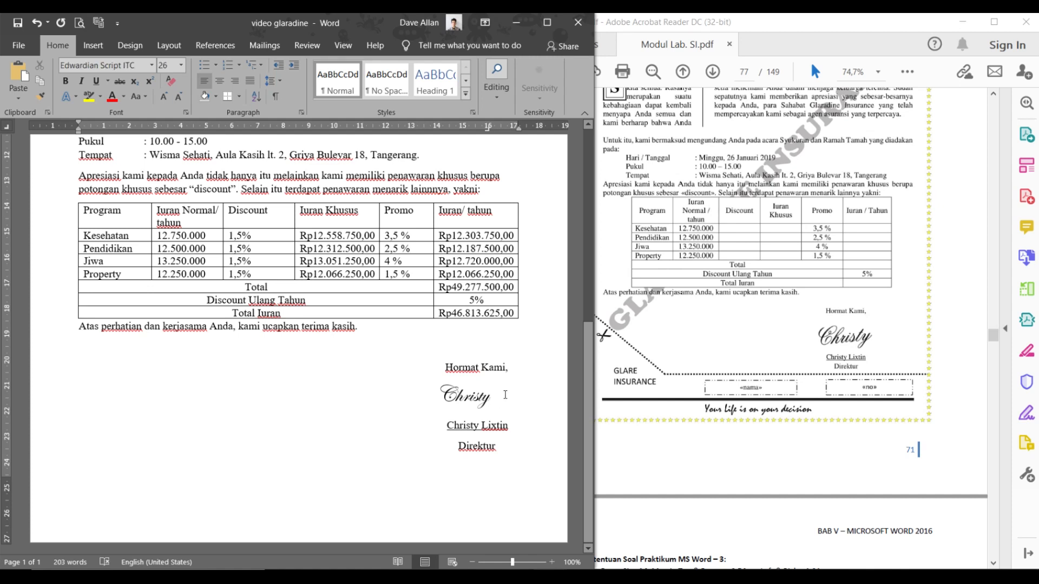
- Shift the 'Christy' signature right by moving its ruler tab stop, undoing a misplaced change
{"action": "left_click_drag", "start_coordinate": [505, 395], "coordinate": [436, 399]}
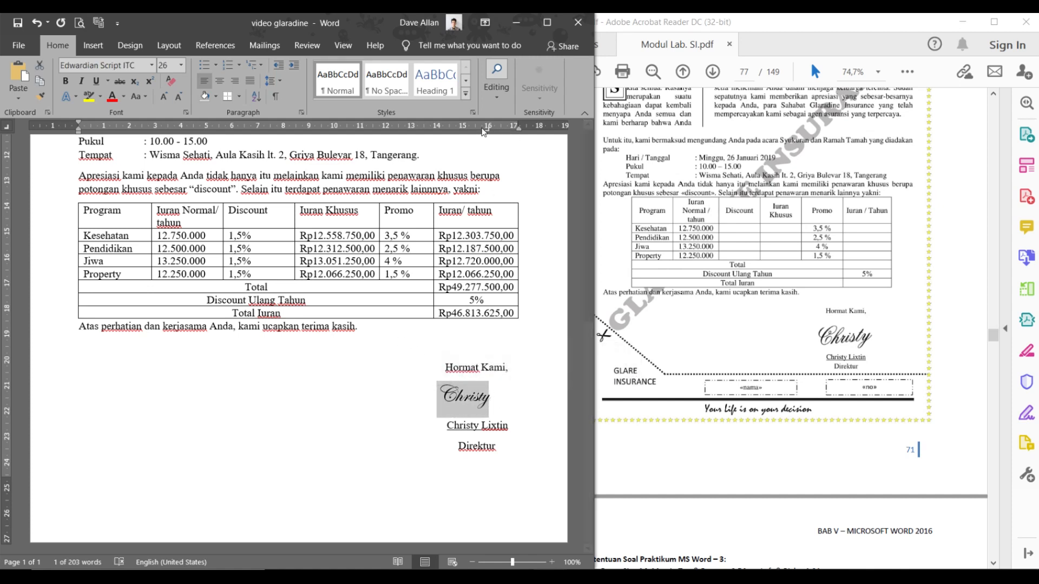
{"action": "left_click_drag", "start_coordinate": [489, 133], "coordinate": [501, 138]}
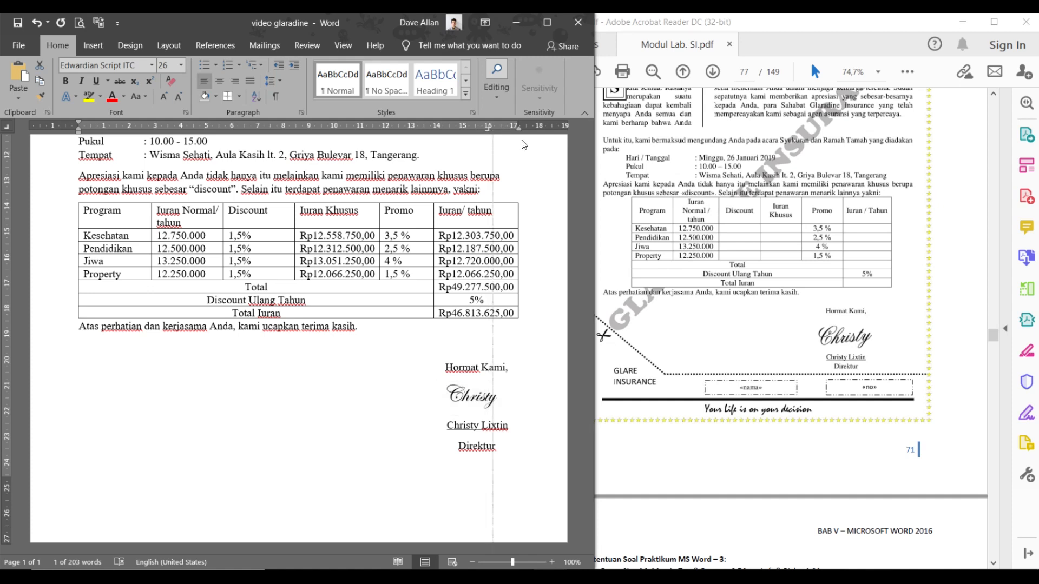
{"action": "left_click_drag", "start_coordinate": [523, 144], "coordinate": [523, 143]}
{"action": "key", "text": "ctrl+z"}
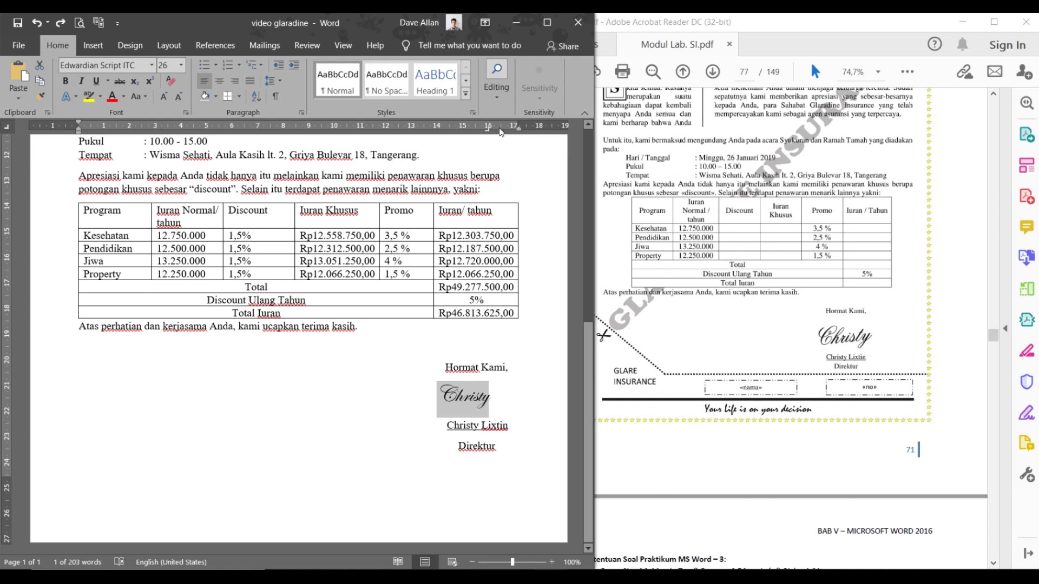
{"action": "left_click_drag", "start_coordinate": [488, 133], "coordinate": [492, 404]}
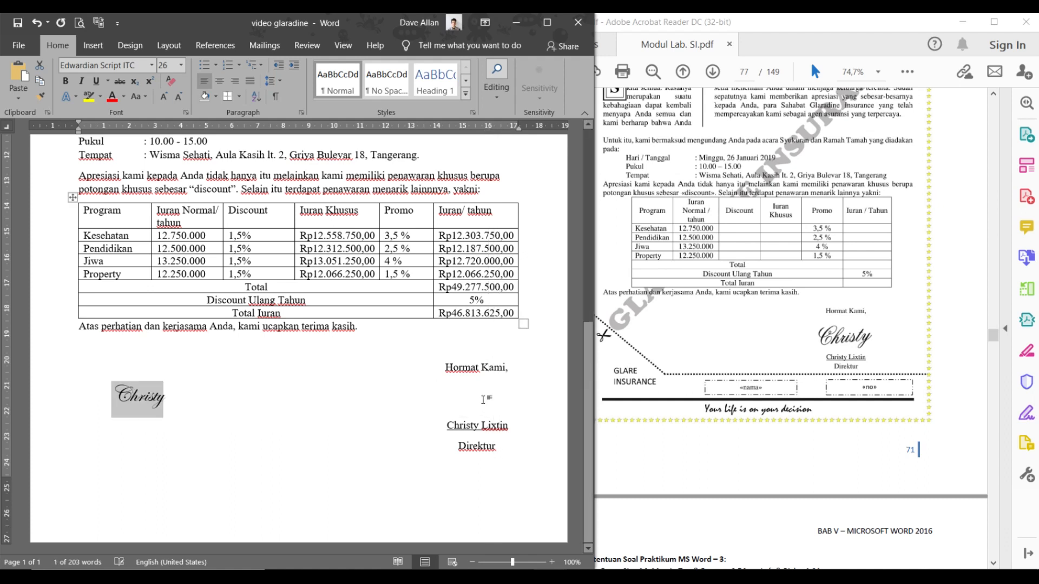
{"action": "left_click", "coordinate": [477, 391]}
{"action": "left_click", "coordinate": [106, 405]}
{"action": "key", "text": "Tab"}
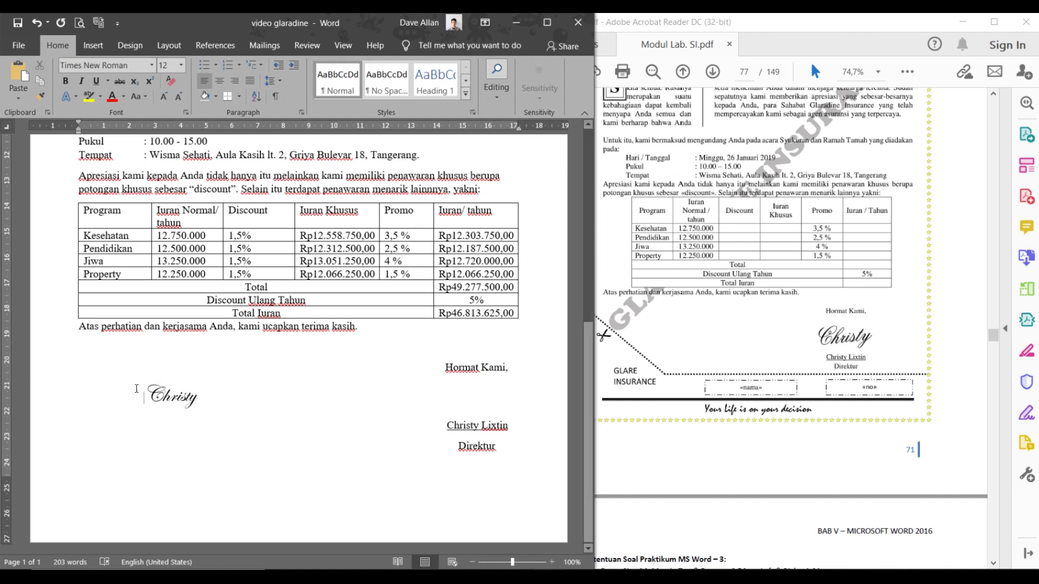
{"action": "key", "text": "ctrl+z"}
{"action": "key", "text": "ctrl+z"}
{"action": "left_click", "coordinate": [500, 401]}
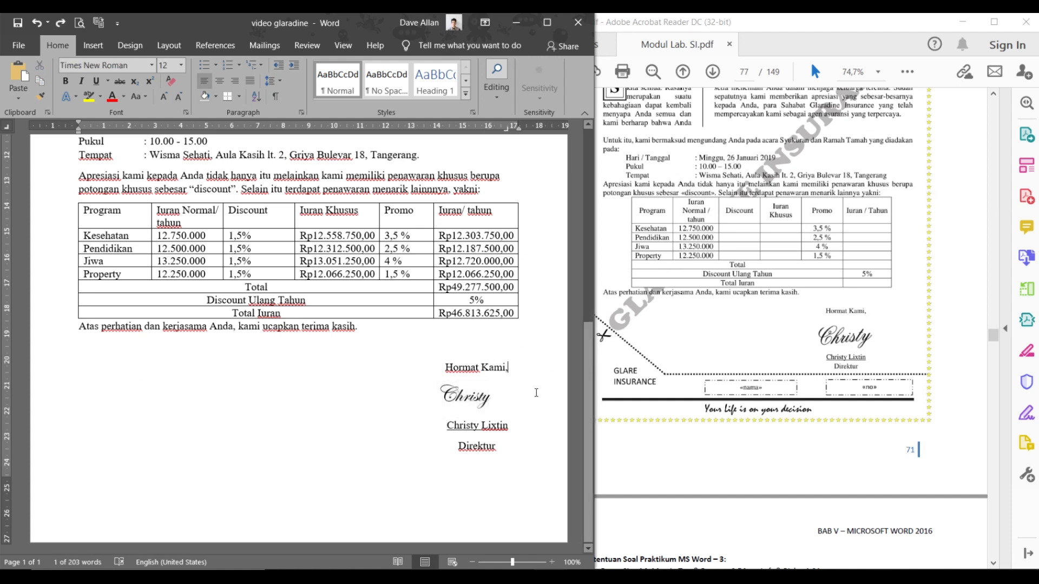
{"action": "left_click_drag", "start_coordinate": [488, 129], "coordinate": [504, 133]}
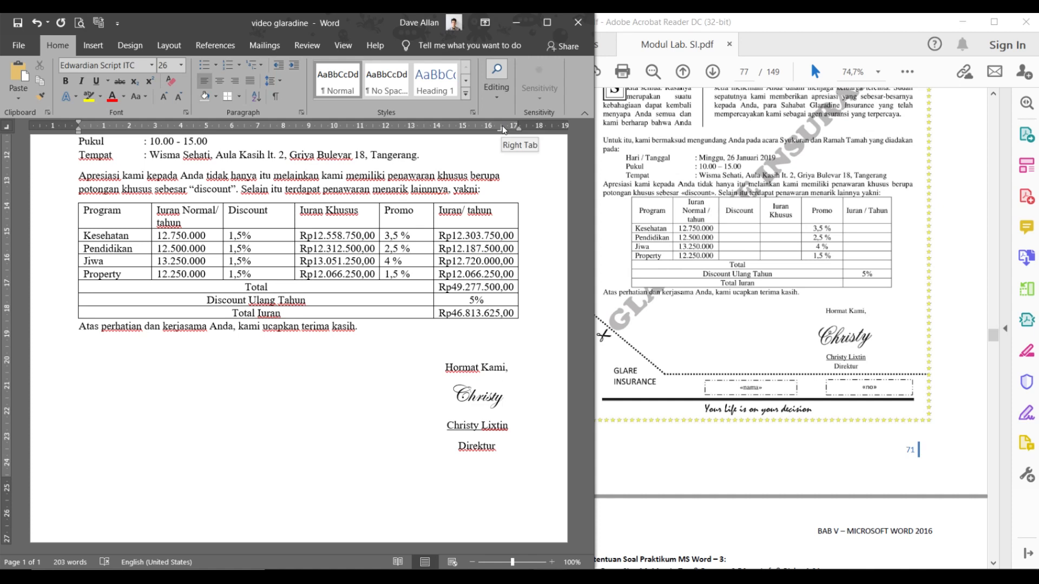
{"action": "left_click", "coordinate": [509, 454]}
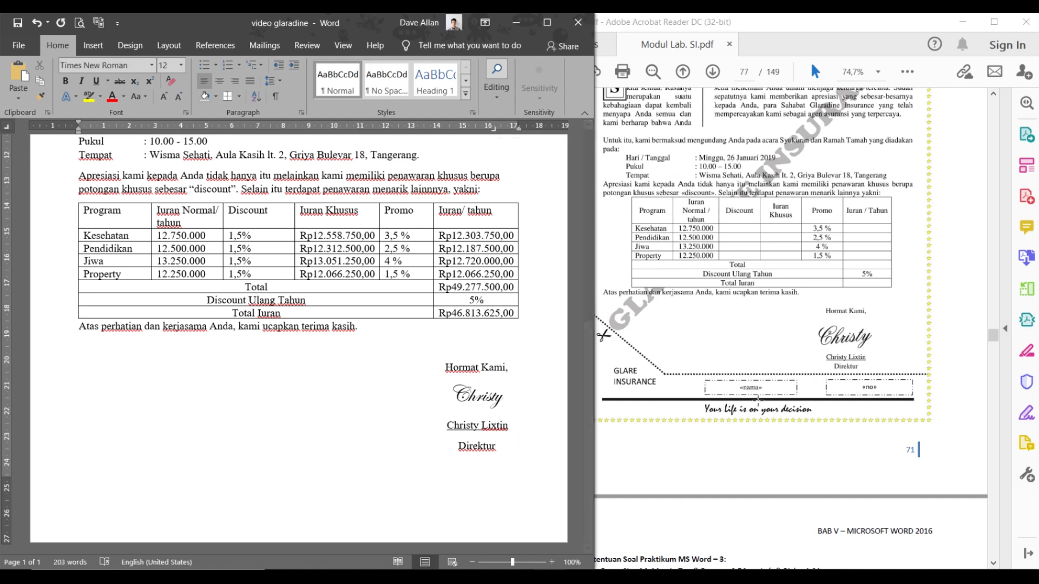
{"action": "double_click", "coordinate": [479, 398]}
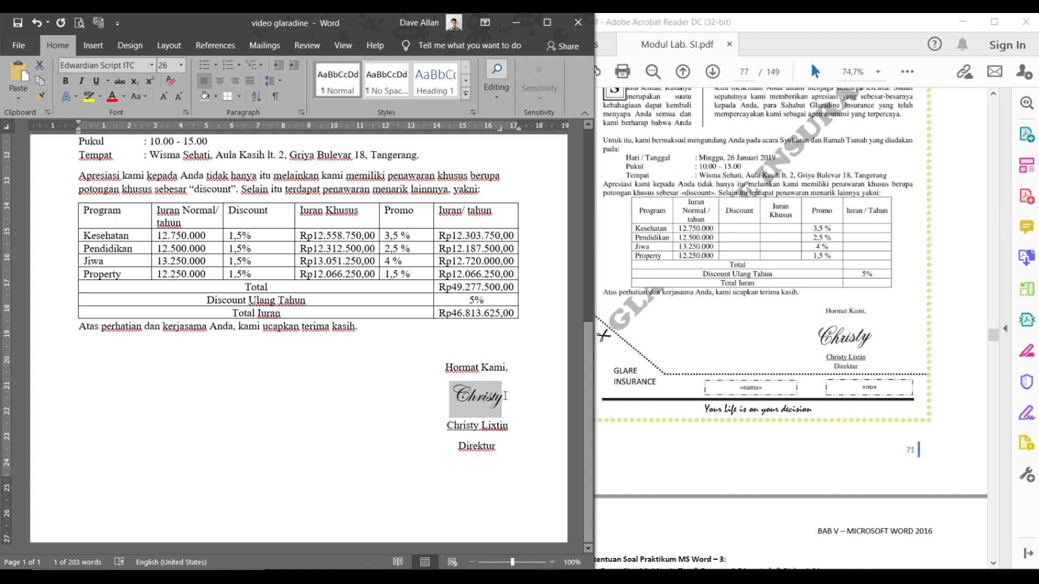
{"action": "left_click_drag", "start_coordinate": [505, 396], "coordinate": [444, 406]}
{"action": "left_click", "coordinate": [490, 420]}
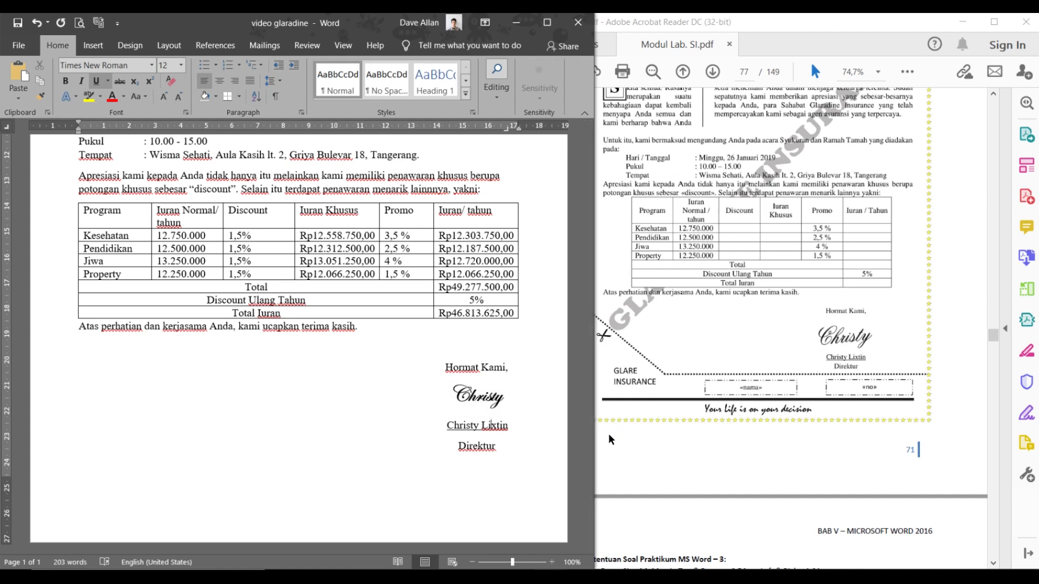
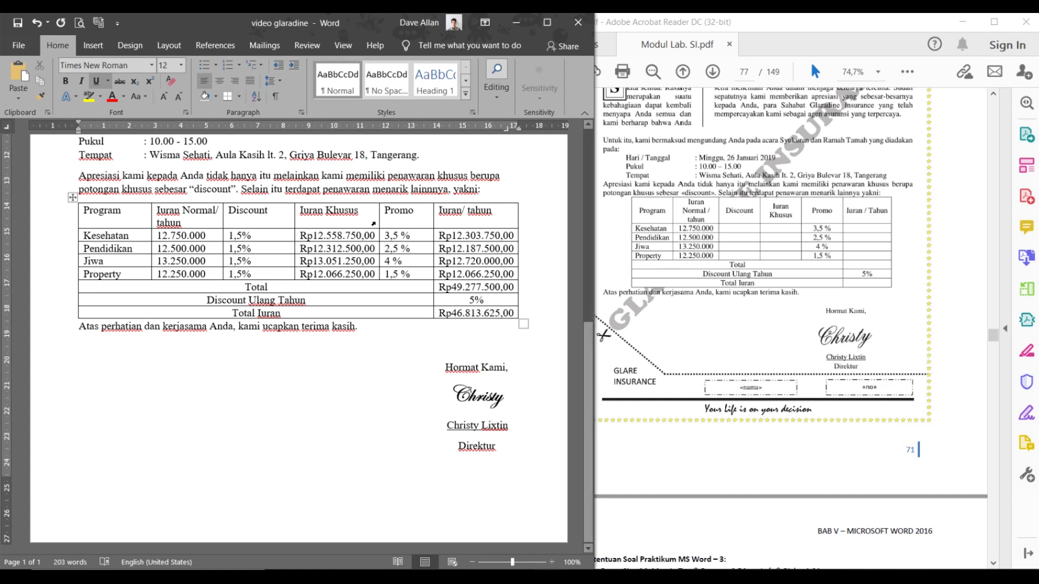
- Draw a text box below the signature block and move it near the page bottom
{"action": "left_click", "coordinate": [93, 45]}
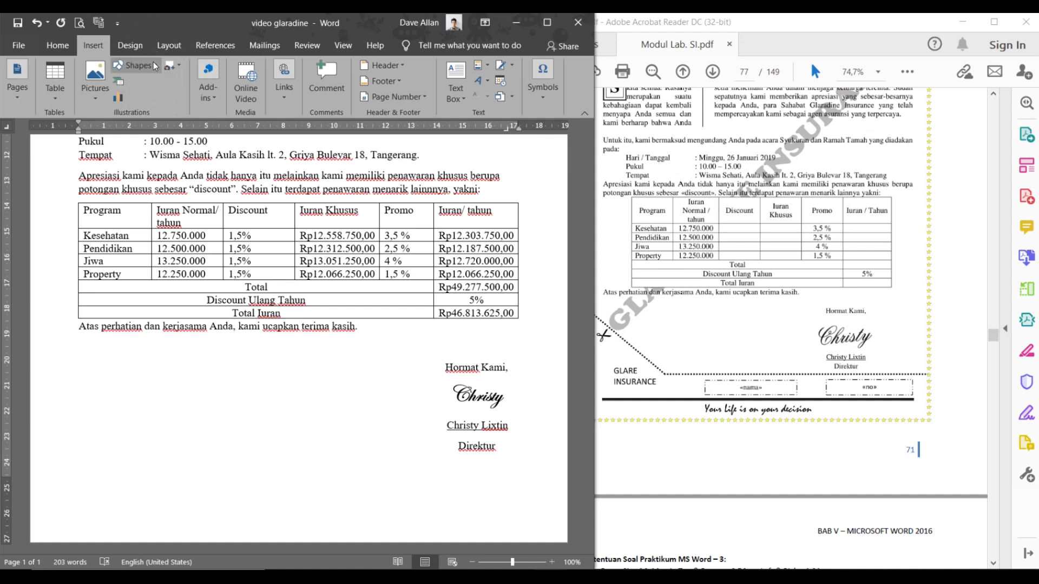
{"action": "key", "text": "ctrl"}
{"action": "left_click", "coordinate": [148, 67]}
{"action": "key", "text": "ctrl"}
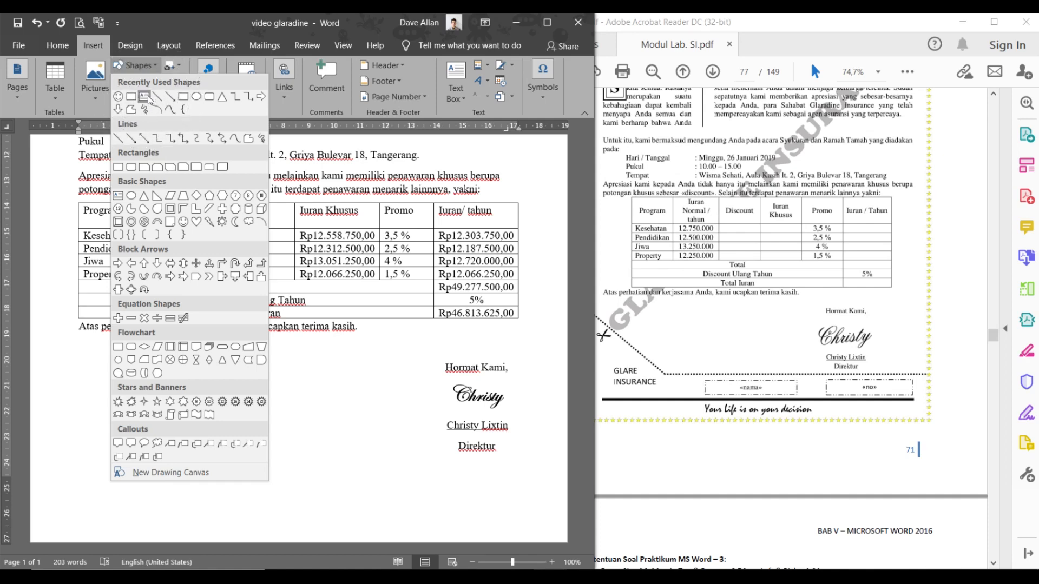
{"action": "key", "text": "ctrl"}
{"action": "left_click", "coordinate": [119, 197]}
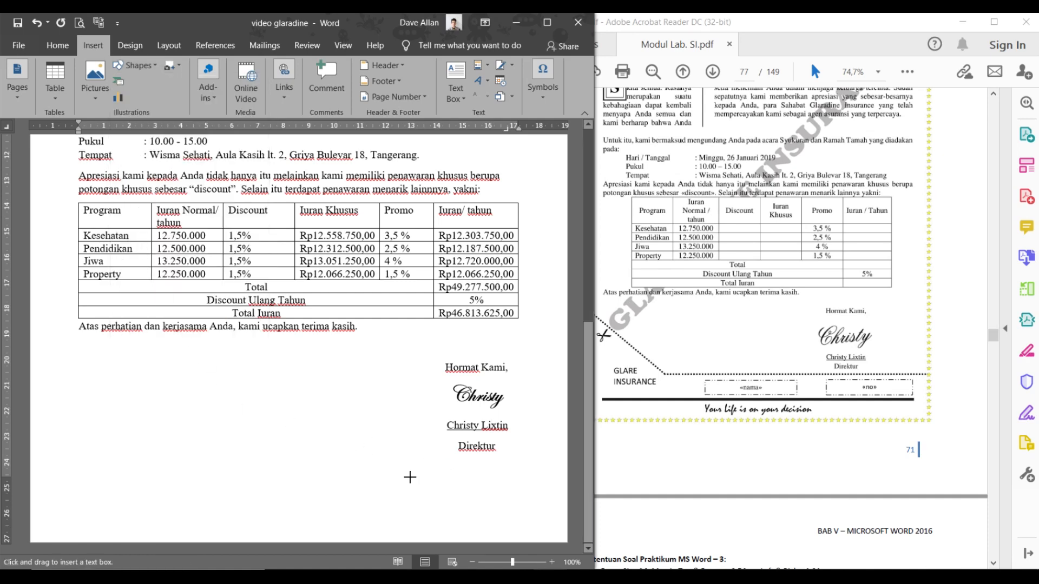
{"action": "left_click_drag", "start_coordinate": [131, 474], "coordinate": [240, 494]}
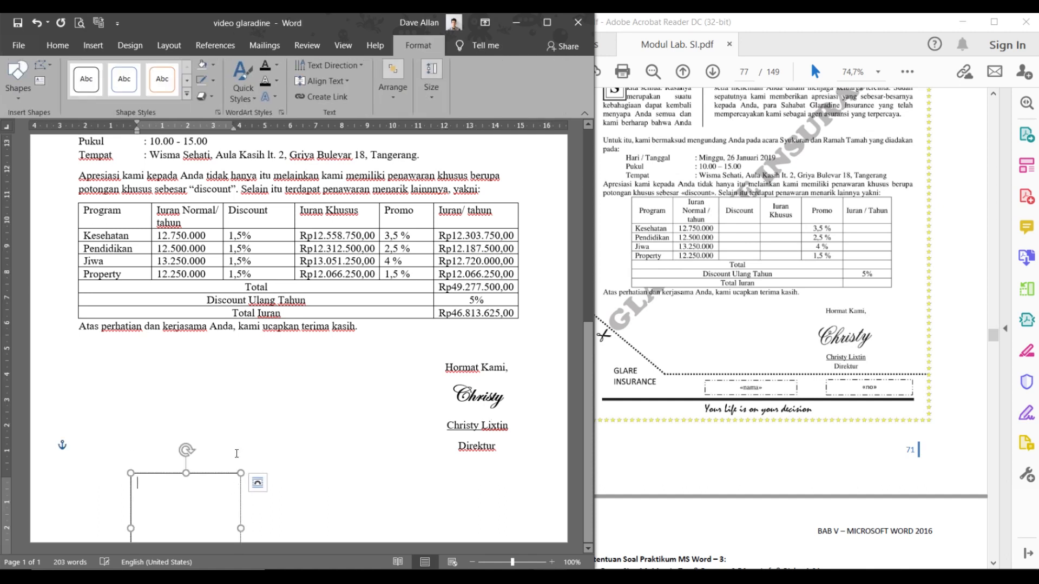
{"action": "left_click_drag", "start_coordinate": [210, 479], "coordinate": [270, 491]}
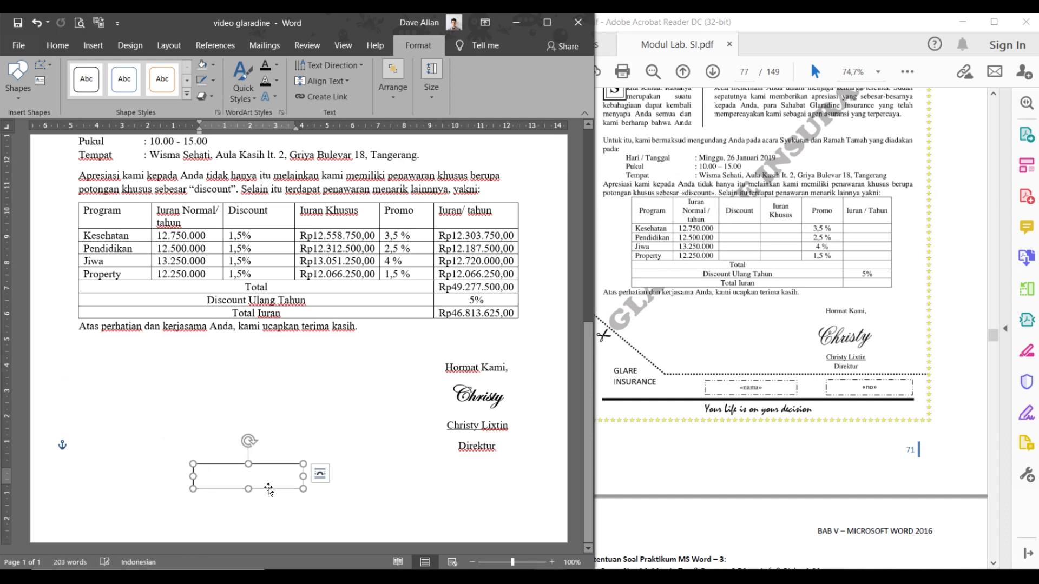
- Copy the text box and paste a duplicate with Keep Source Formatting
{"action": "right_click", "coordinate": [269, 475]}
{"action": "left_click", "coordinate": [260, 466]}
{"action": "right_click", "coordinate": [261, 466]}
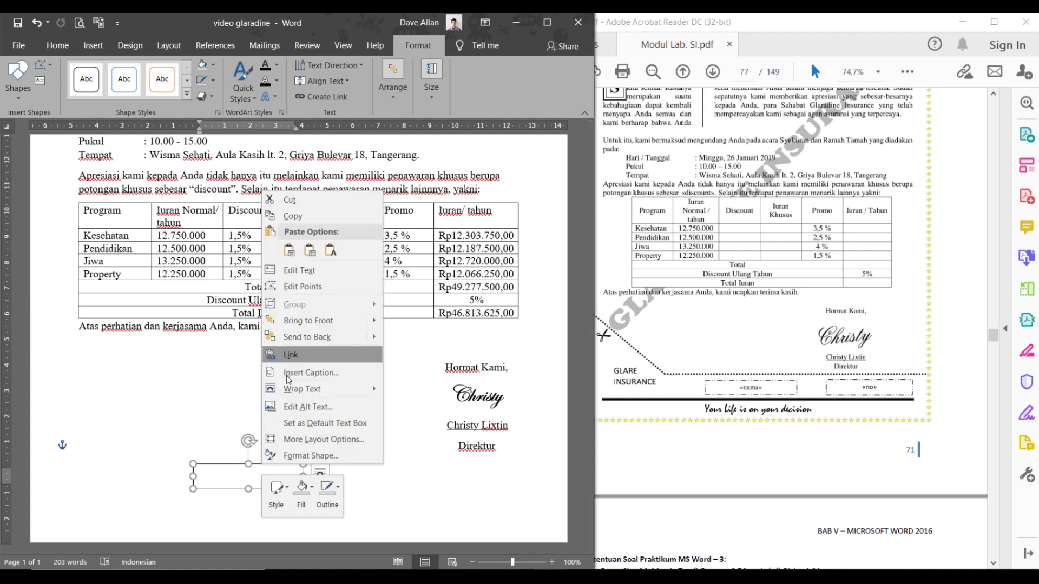
{"action": "left_click", "coordinate": [319, 215]}
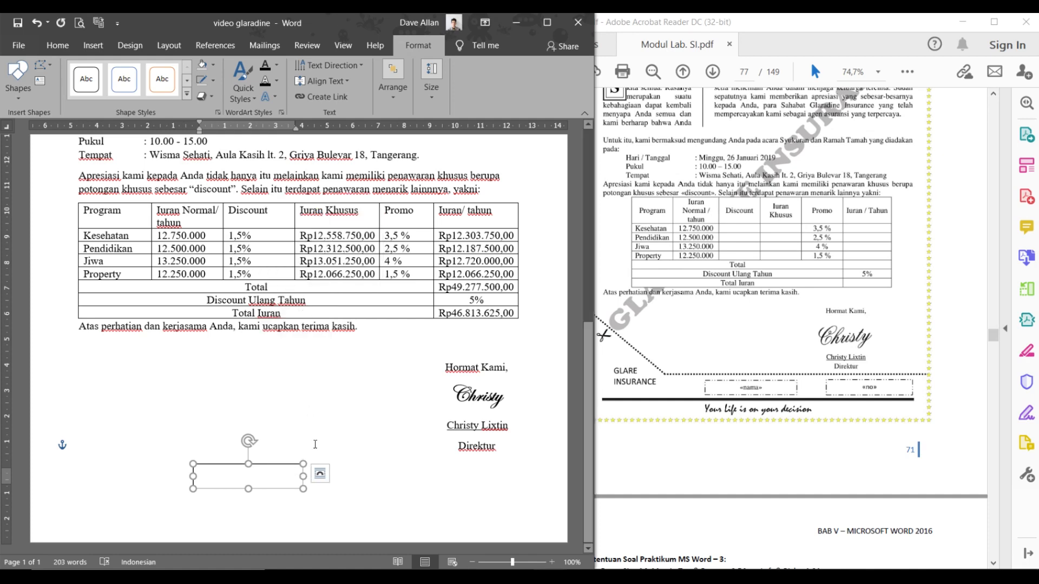
{"action": "left_click", "coordinate": [344, 471]}
{"action": "right_click", "coordinate": [343, 472]}
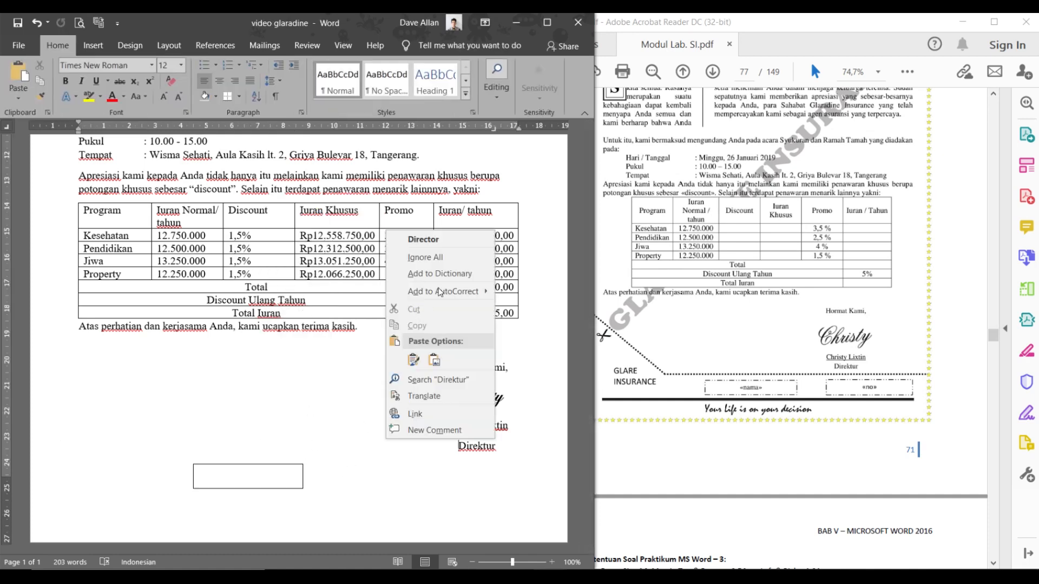
{"action": "left_click", "coordinate": [414, 359]}
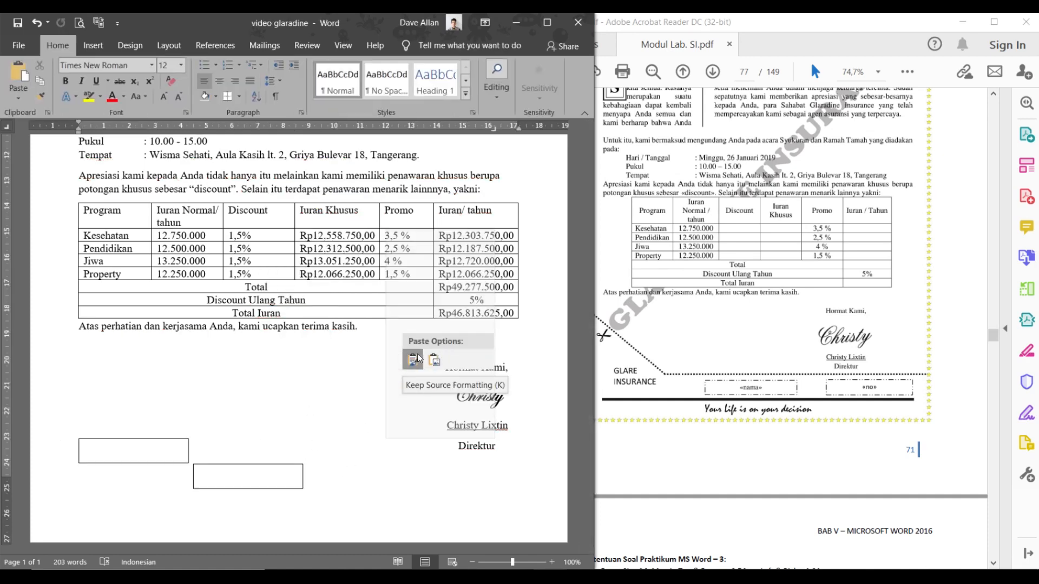
- Move the pasted text box to the right so it sits beneath Direktur
{"action": "left_click_drag", "start_coordinate": [182, 439], "coordinate": [425, 460]}
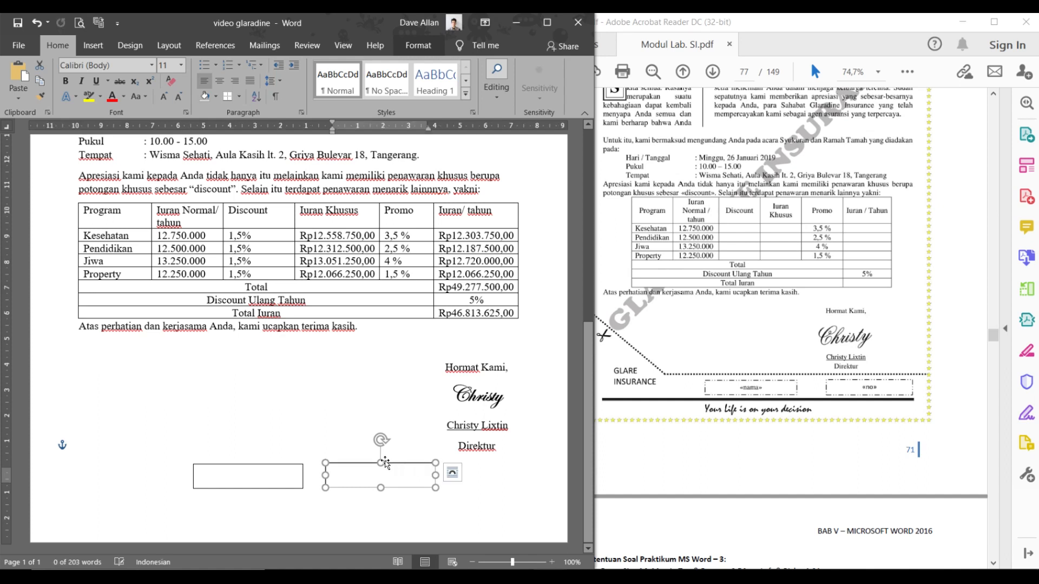
{"action": "left_click", "coordinate": [284, 461]}
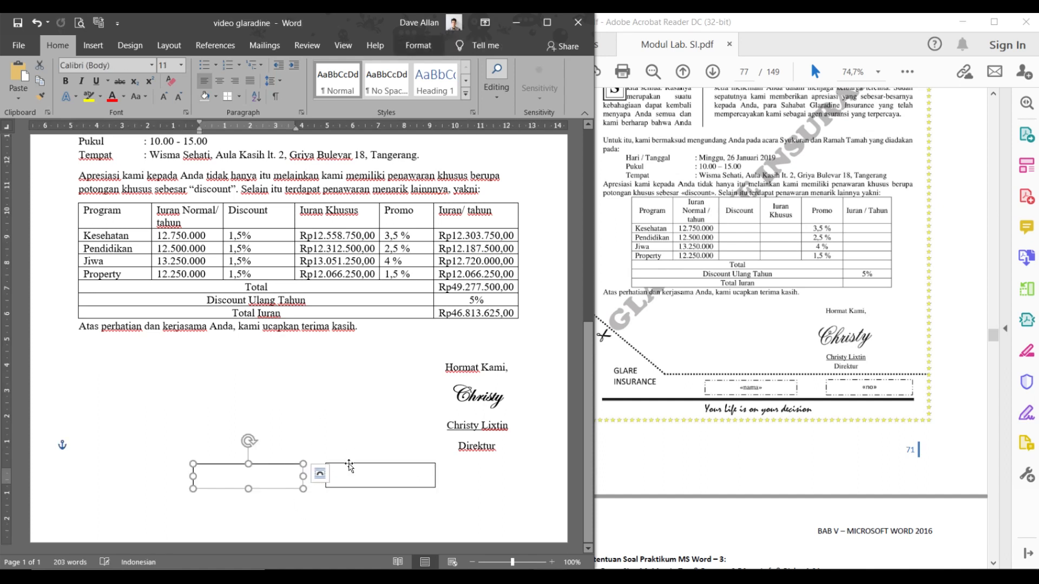
{"action": "left_click", "coordinate": [320, 474]}
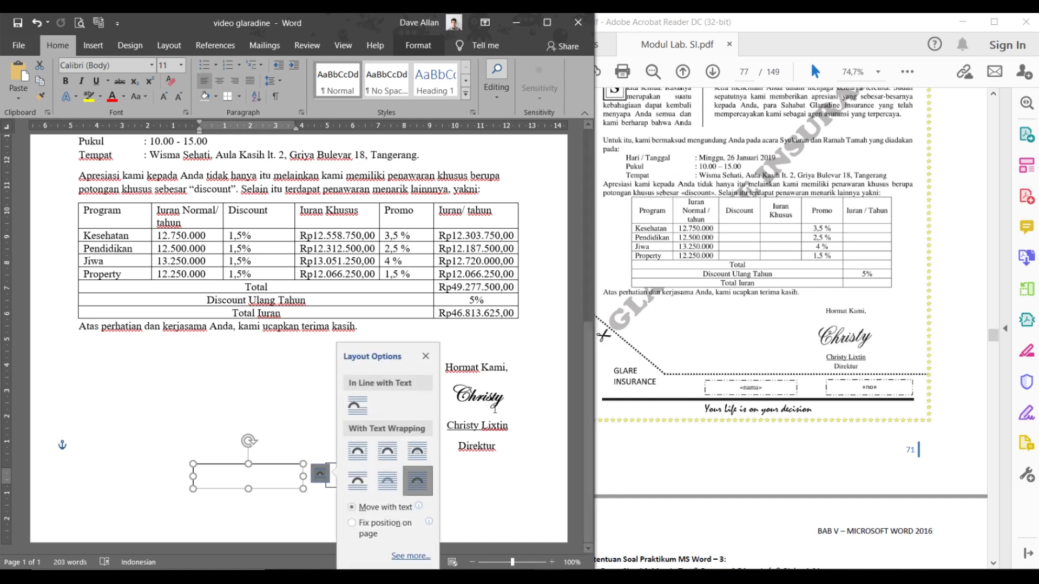
{"action": "left_click", "coordinate": [382, 453]}
{"action": "left_click_drag", "start_coordinate": [400, 467], "coordinate": [508, 464]}
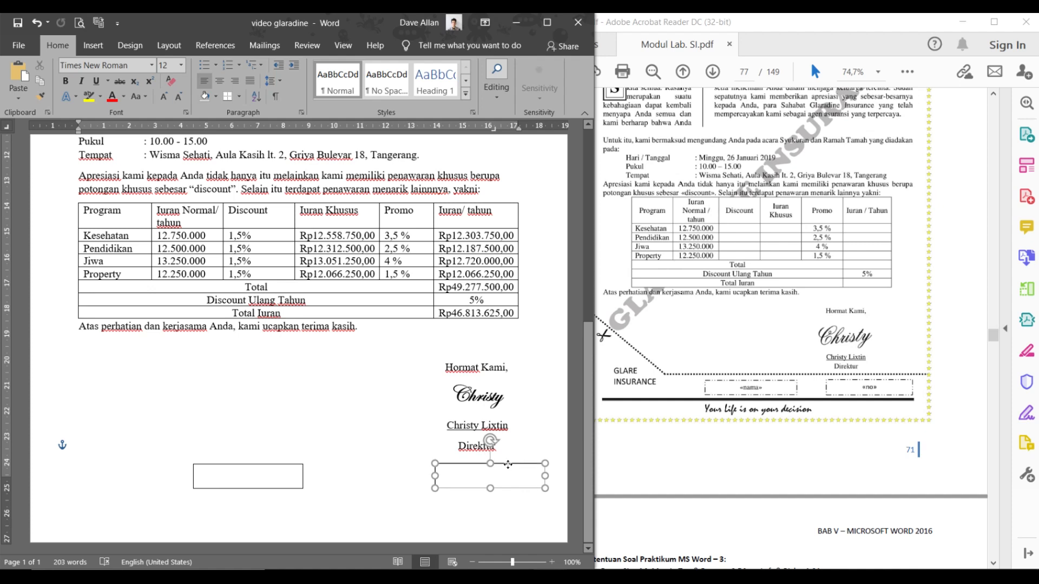
{"action": "mouse_move", "coordinate": [508, 464]}
{"action": "left_mouse_down"}
{"action": "mouse_move", "coordinate": [479, 463]}
{"action": "mouse_move", "coordinate": [497, 444]}
{"action": "mouse_move", "coordinate": [452, 398]}
{"action": "mouse_move", "coordinate": [445, 369]}
{"action": "left_mouse_up"}
{"action": "left_click", "coordinate": [474, 406]}
{"action": "left_click", "coordinate": [444, 367]}
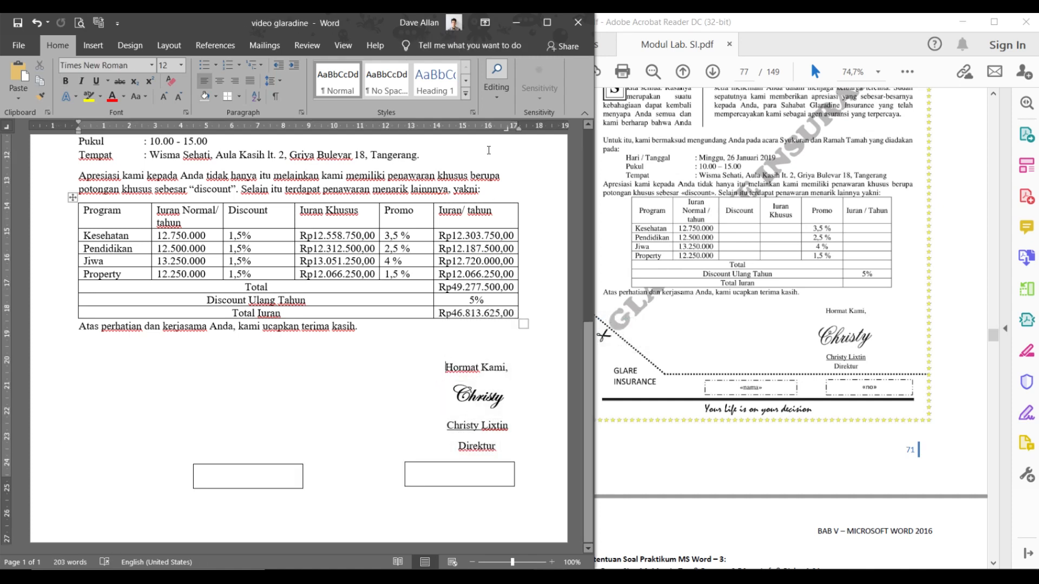
{"action": "left_click_drag", "start_coordinate": [509, 132], "coordinate": [490, 132]}
{"action": "left_click", "coordinate": [453, 400]}
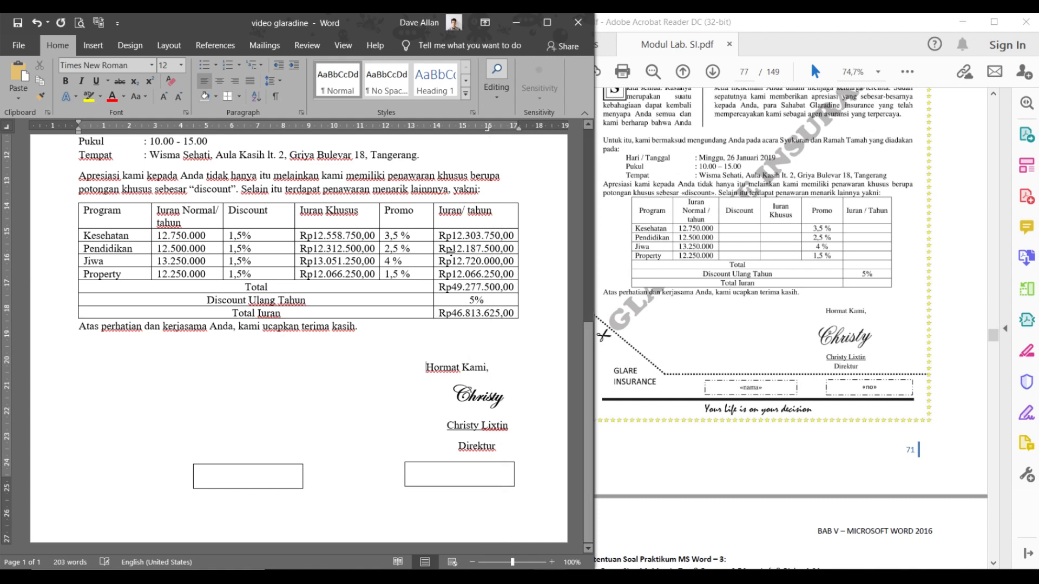
{"action": "left_click_drag", "start_coordinate": [499, 129], "coordinate": [478, 132]}
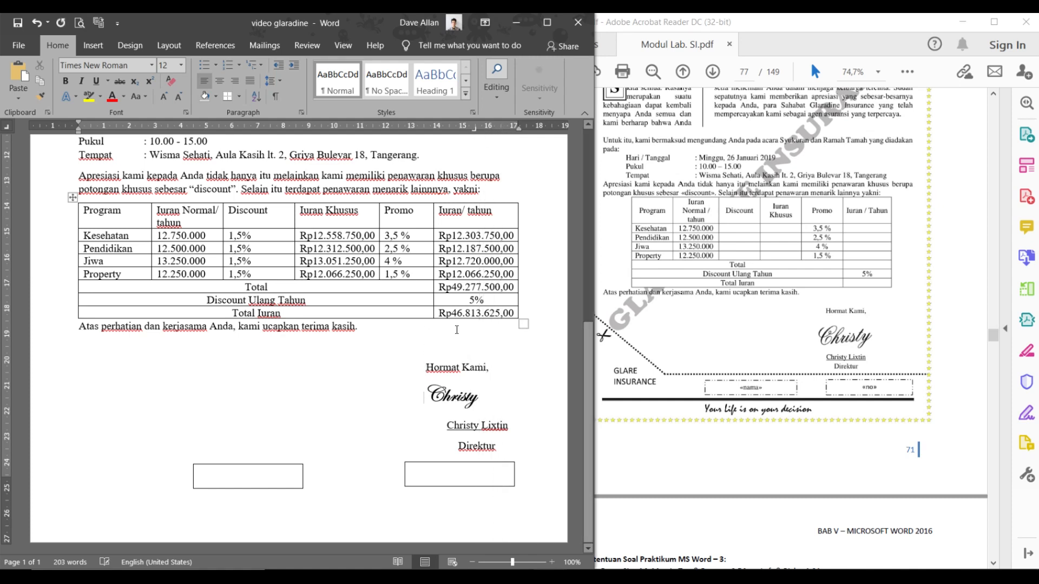
{"action": "left_click_drag", "start_coordinate": [506, 134], "coordinate": [483, 138]}
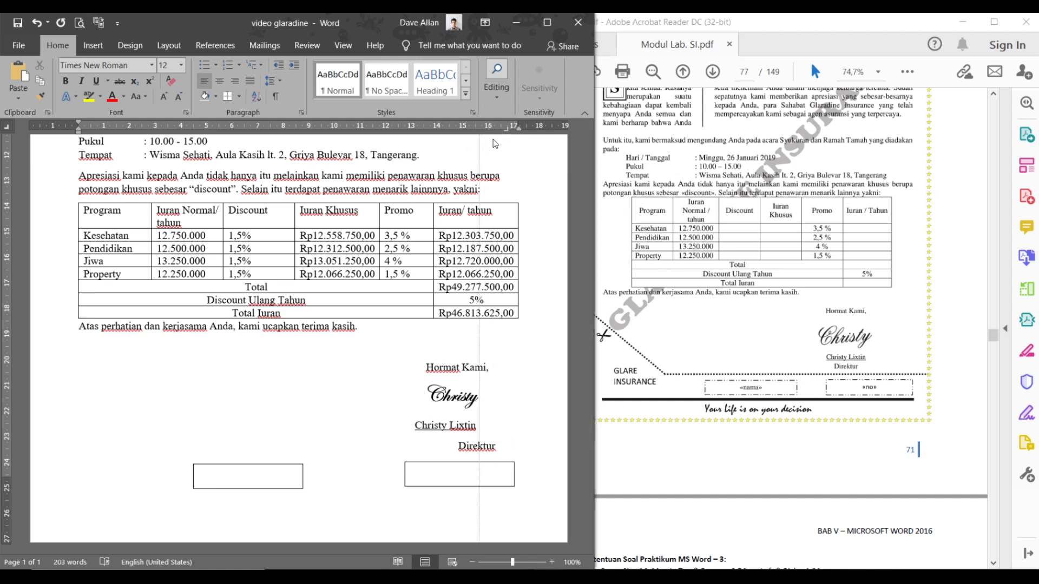
{"action": "left_click_drag", "start_coordinate": [498, 132], "coordinate": [483, 130]}
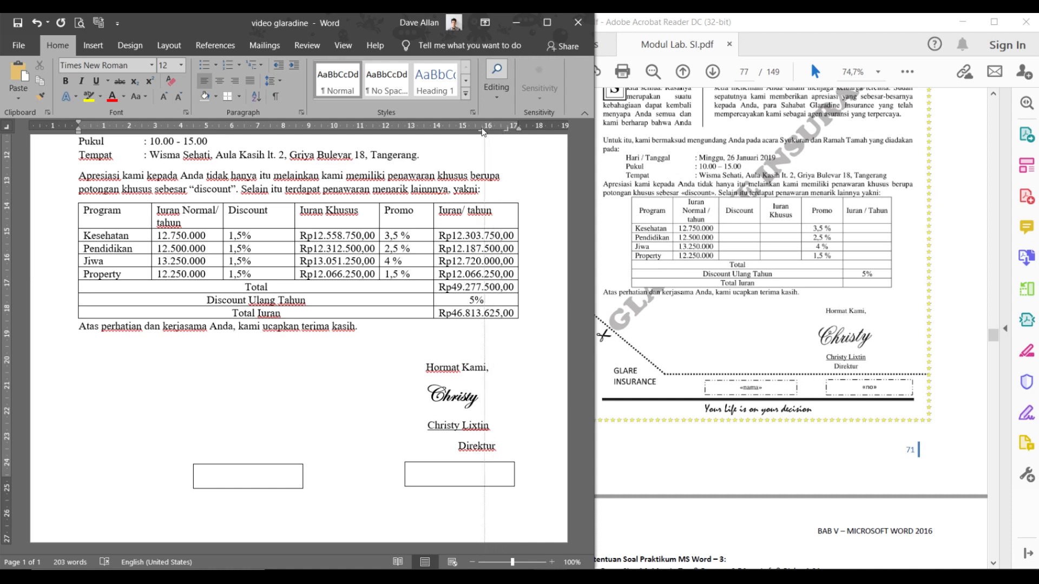
{"action": "left_click_drag", "start_coordinate": [494, 130], "coordinate": [472, 131]}
{"action": "left_click", "coordinate": [484, 425]}
- Line both text boxes up at the same height and select the right one
{"action": "left_click", "coordinate": [435, 469]}
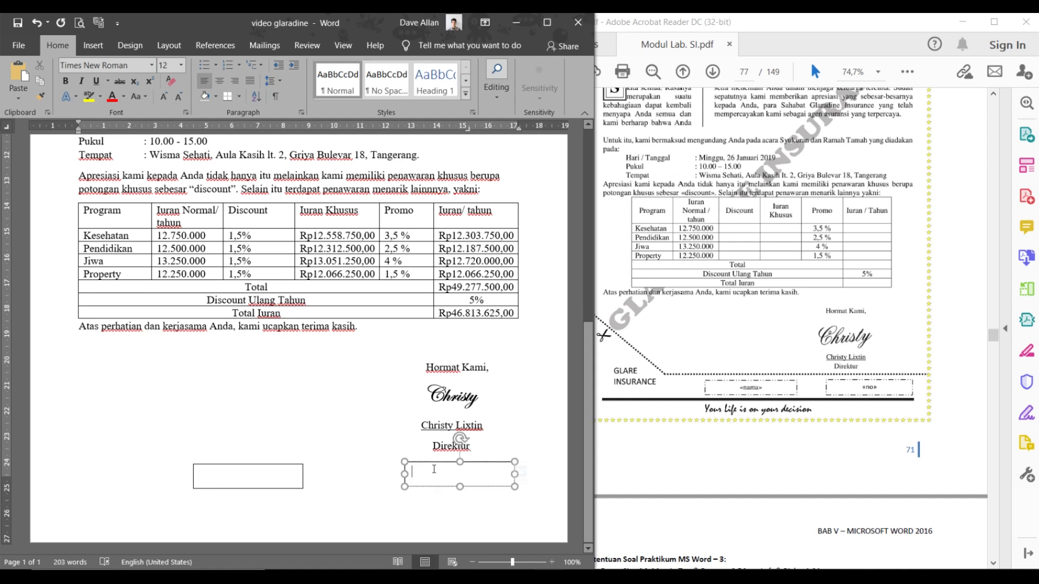
{"action": "left_click_drag", "start_coordinate": [444, 461], "coordinate": [442, 459]}
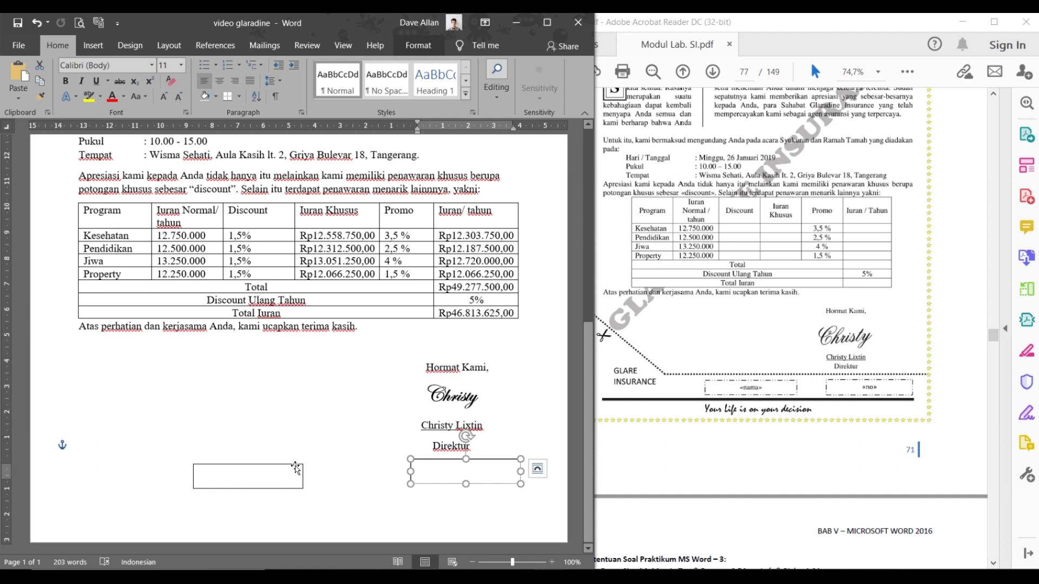
{"action": "left_click_drag", "start_coordinate": [293, 465], "coordinate": [347, 458]}
{"action": "left_click", "coordinate": [443, 463]}
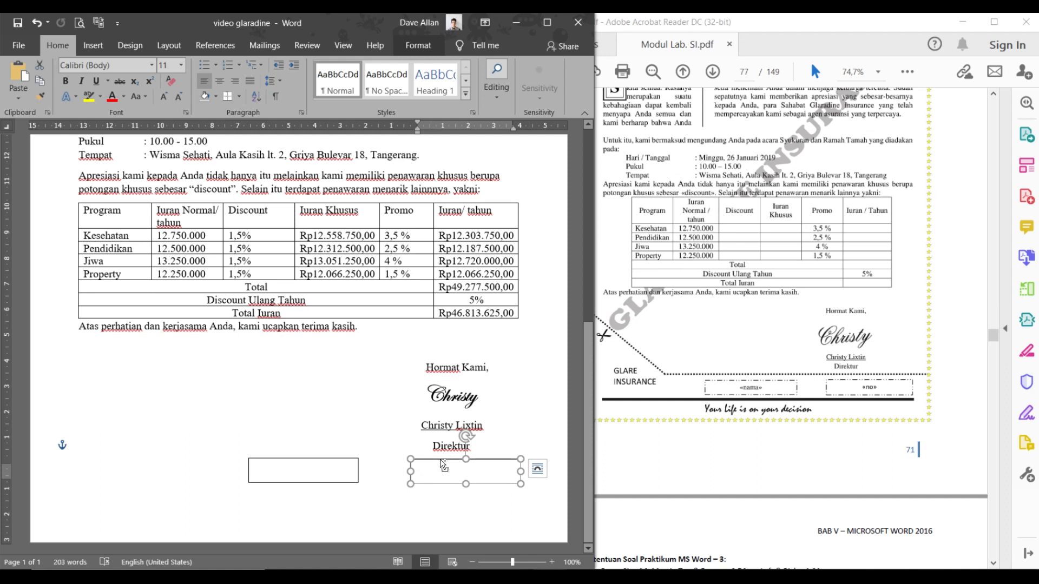
{"action": "left_click", "coordinate": [442, 462]}
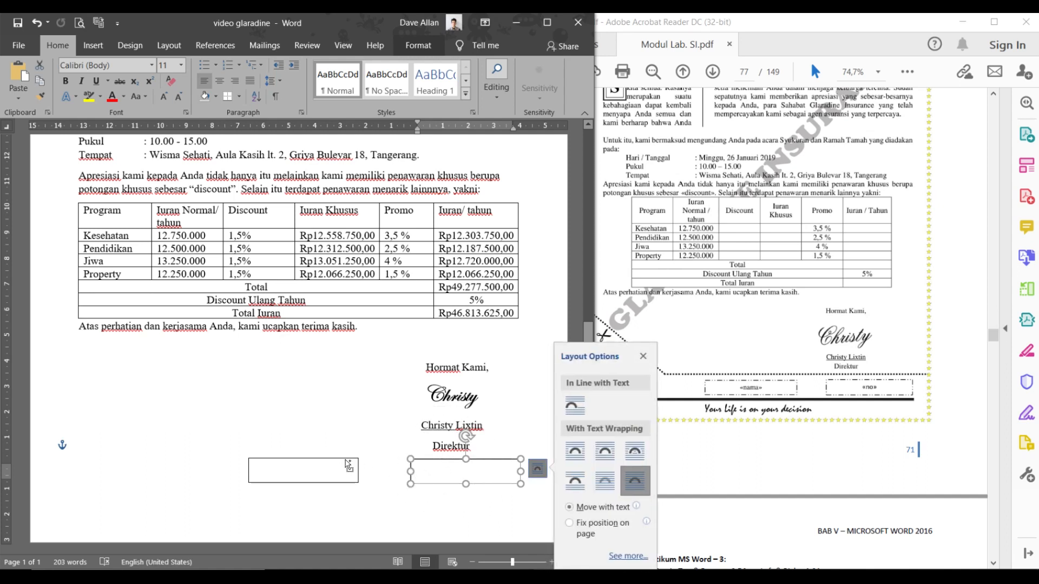
{"action": "left_click", "coordinate": [348, 464], "text": "shift"}
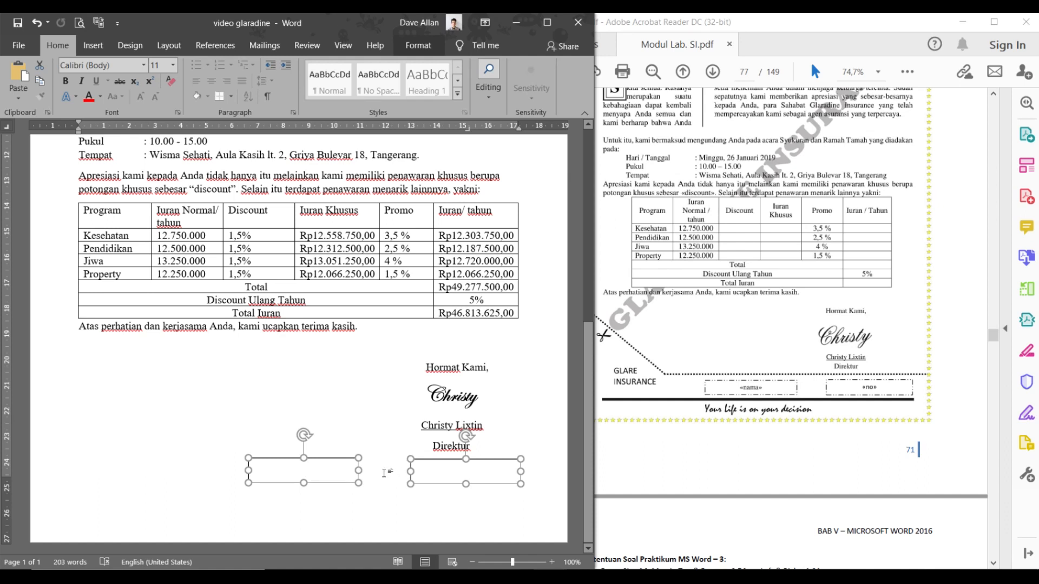
{"action": "left_click", "coordinate": [411, 464]}
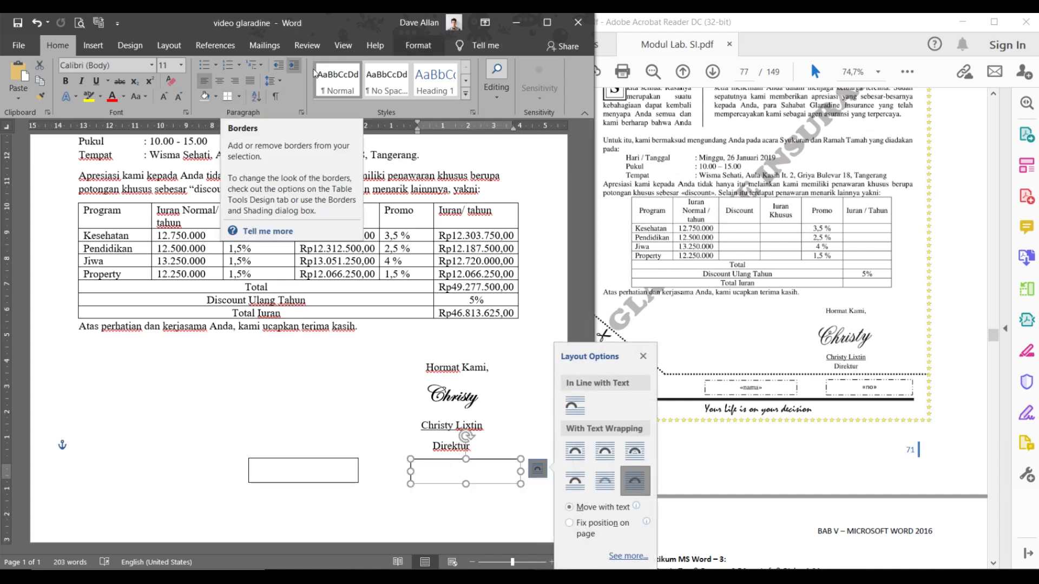
{"action": "left_click", "coordinate": [406, 43]}
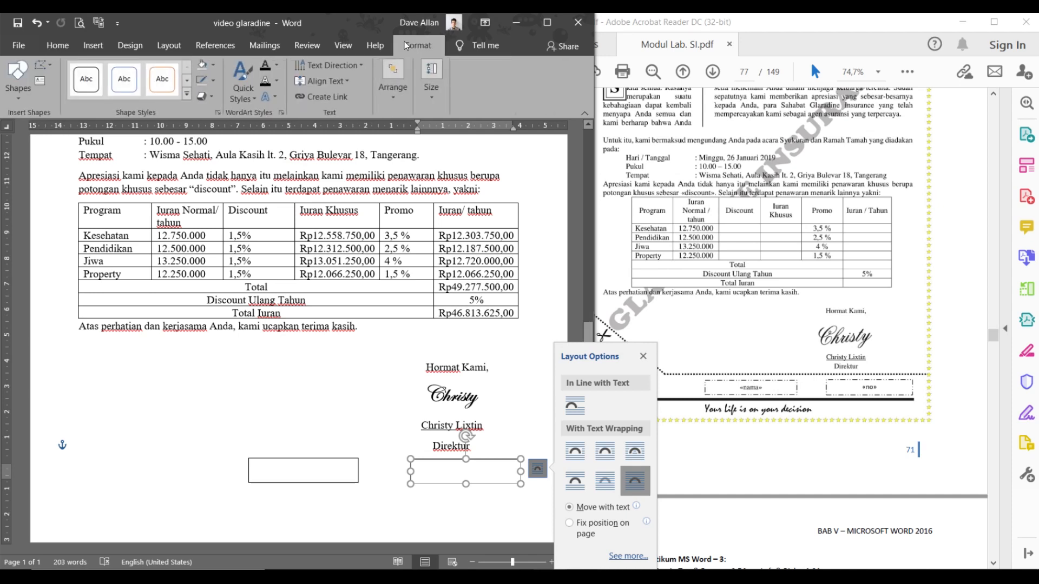
- Give the right text box a dashed 1½ pt outline
{"action": "left_click", "coordinate": [404, 42]}
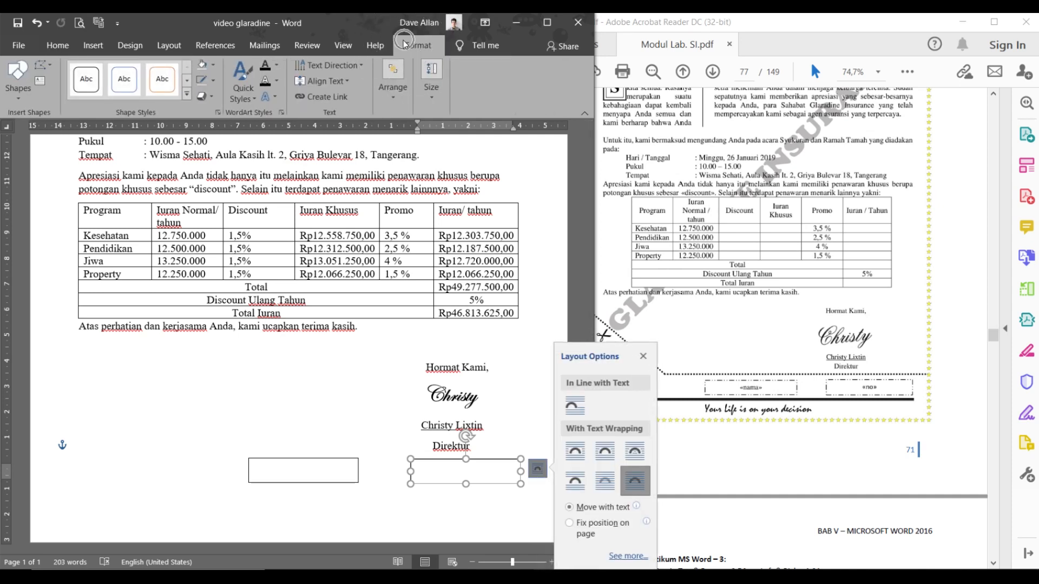
{"action": "left_click", "coordinate": [210, 82]}
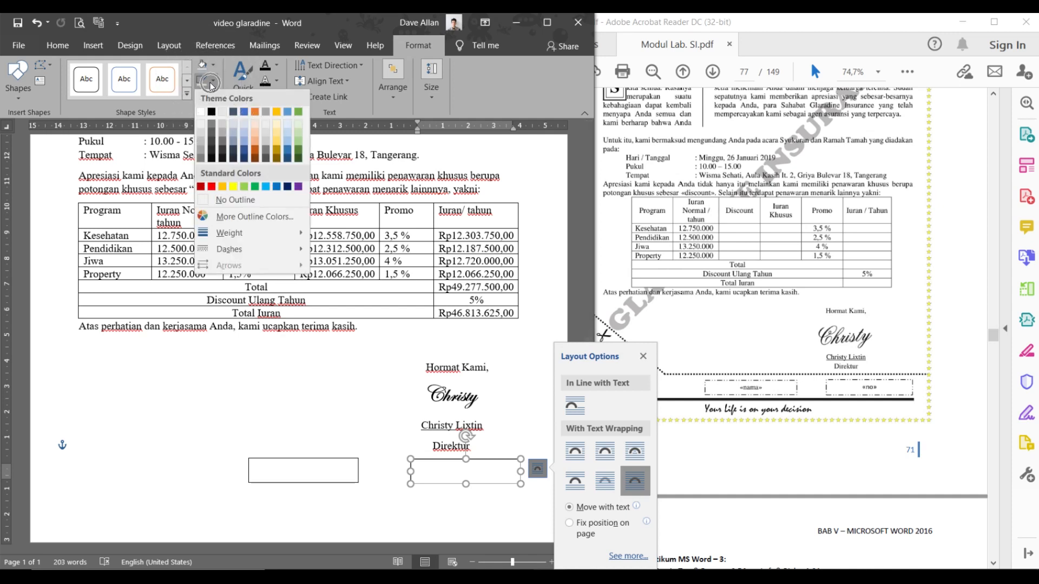
{"action": "mouse_move", "coordinate": [265, 242]}
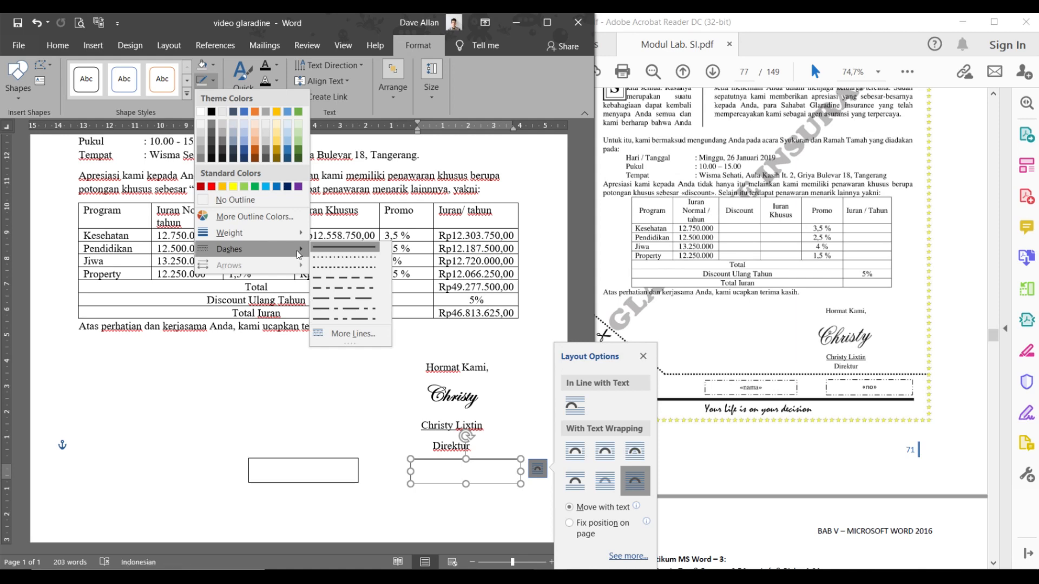
{"action": "left_click", "coordinate": [361, 286]}
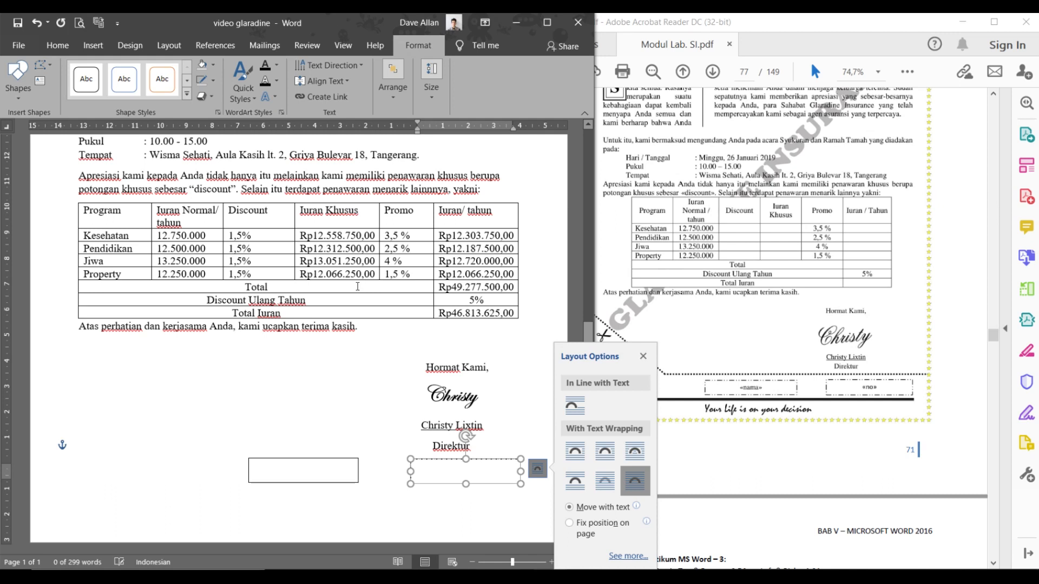
{"action": "left_click", "coordinate": [214, 84]}
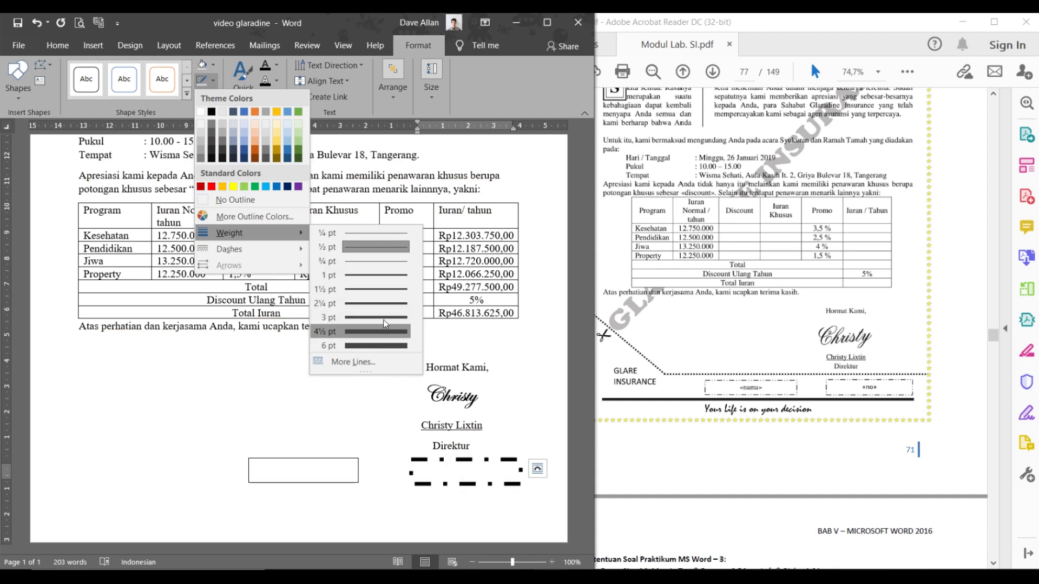
{"action": "left_click", "coordinate": [381, 283]}
- Give the left text box a dash-dot outline, 1½ pt thick
{"action": "left_click", "coordinate": [319, 458]}
{"action": "left_click", "coordinate": [320, 459]}
{"action": "left_click", "coordinate": [376, 469]}
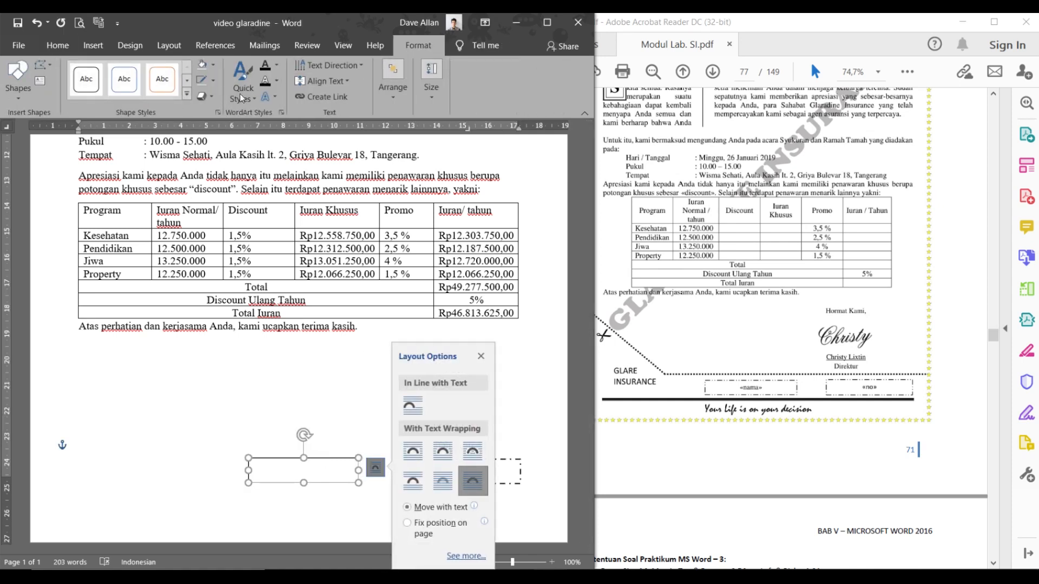
{"action": "left_click", "coordinate": [212, 79]}
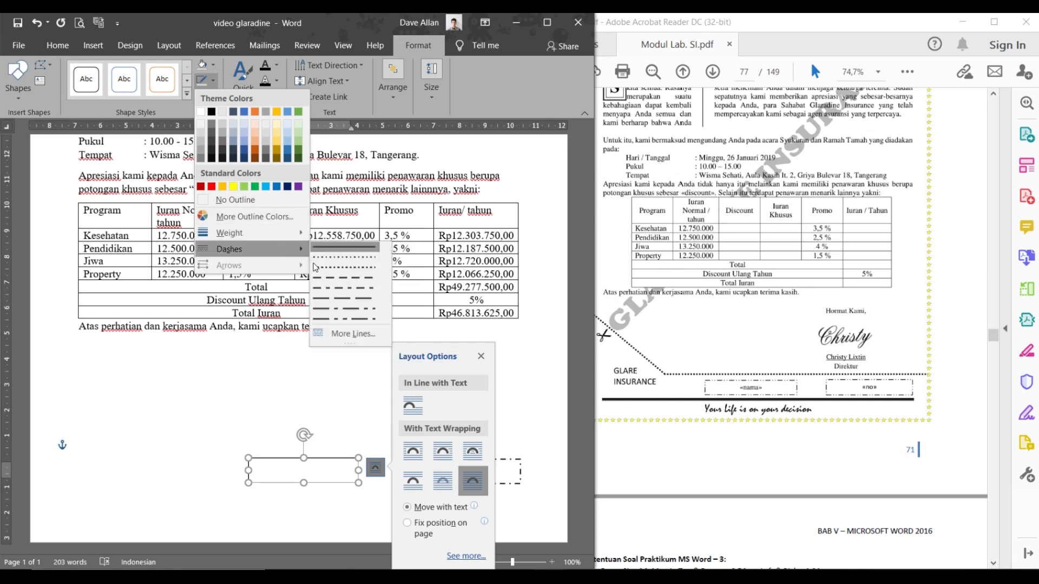
{"action": "left_click", "coordinate": [339, 288]}
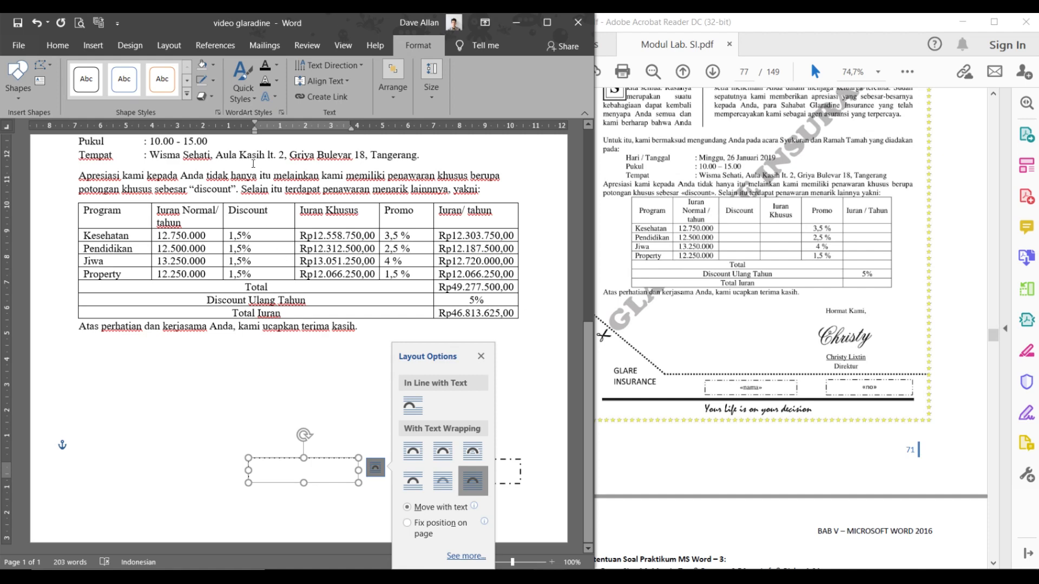
{"action": "left_click", "coordinate": [213, 81]}
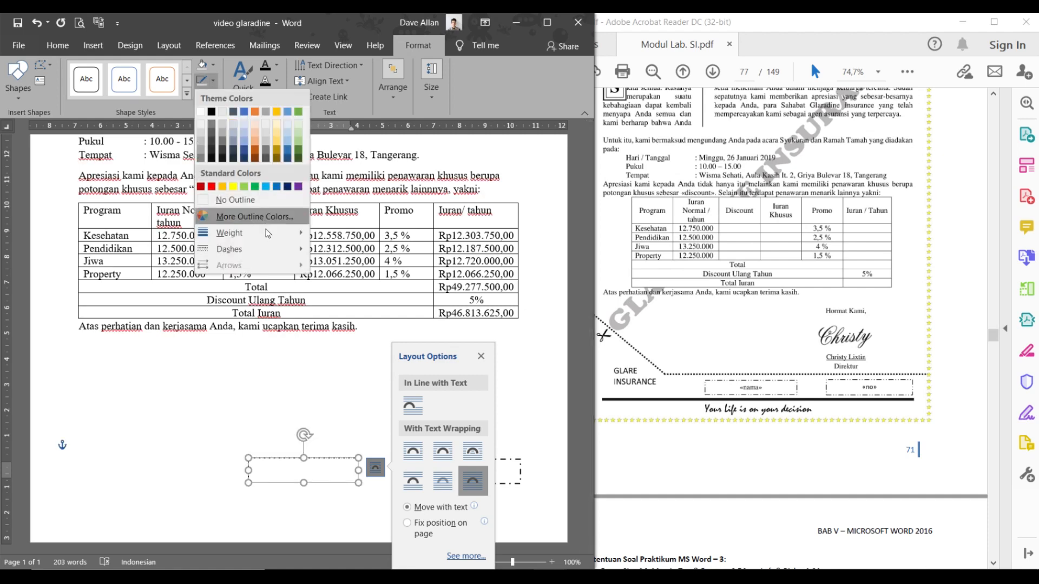
{"action": "mouse_move", "coordinate": [265, 232]}
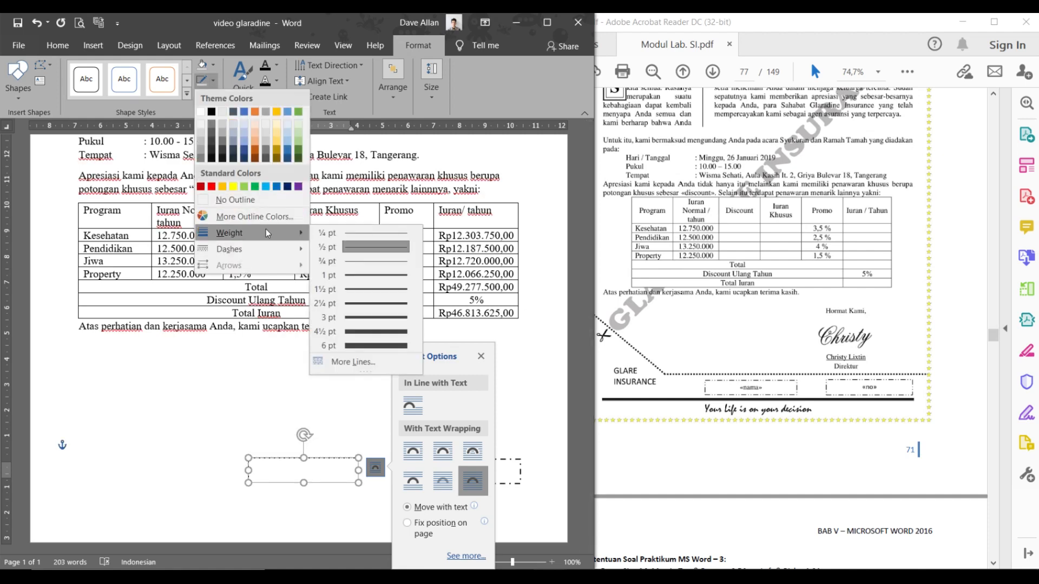
{"action": "left_click", "coordinate": [360, 293]}
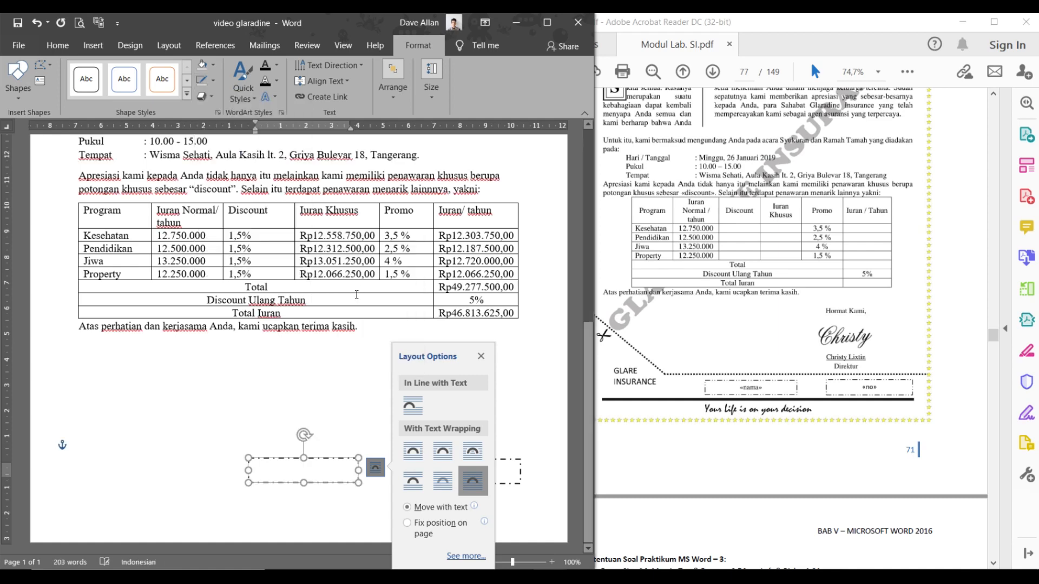
{"action": "left_click", "coordinate": [358, 496]}
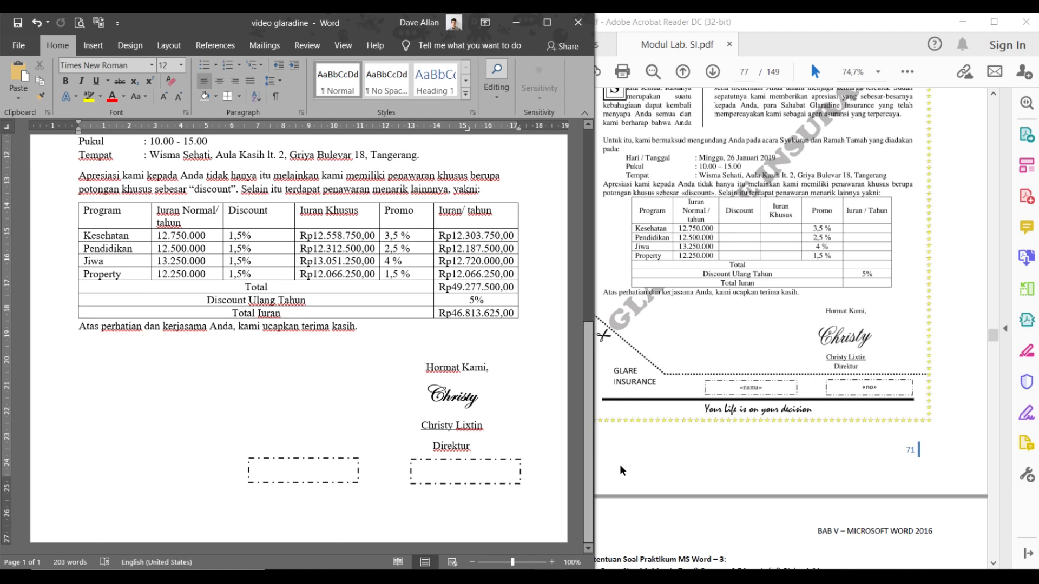
- Insert the «NAMA» merge field into the left box and centre it
{"action": "left_click", "coordinate": [325, 475]}
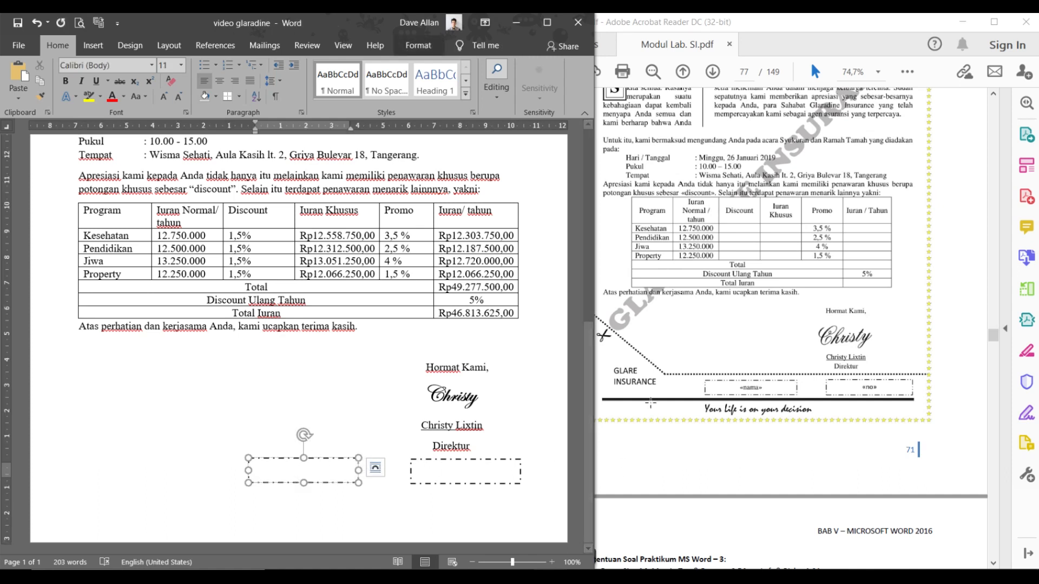
{"action": "key", "text": "ctrl"}
{"action": "key", "text": "ctrl"}
{"action": "key", "text": "ctrl"}
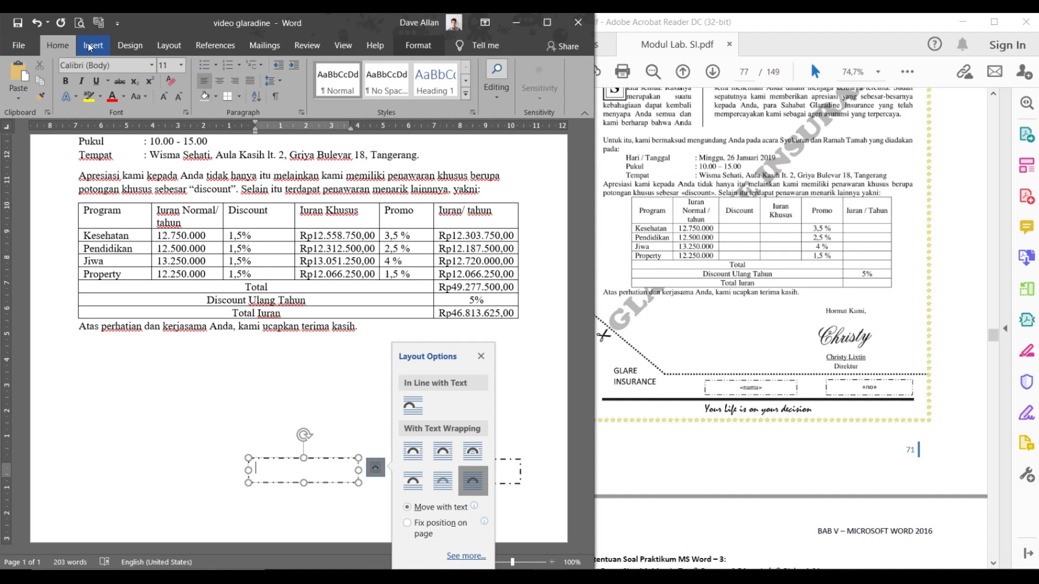
{"action": "left_click", "coordinate": [263, 46]}
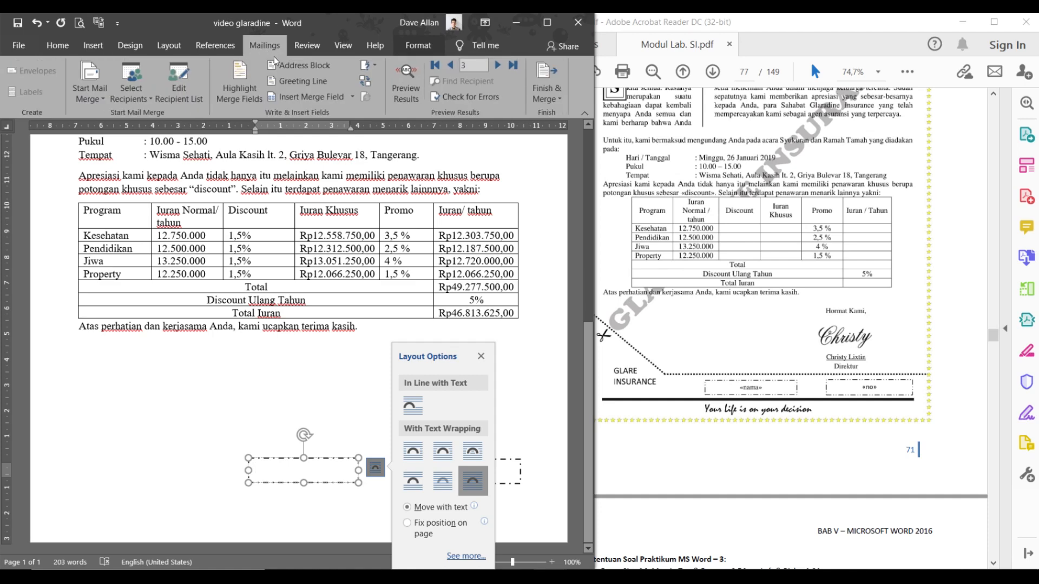
{"action": "left_click", "coordinate": [352, 97]}
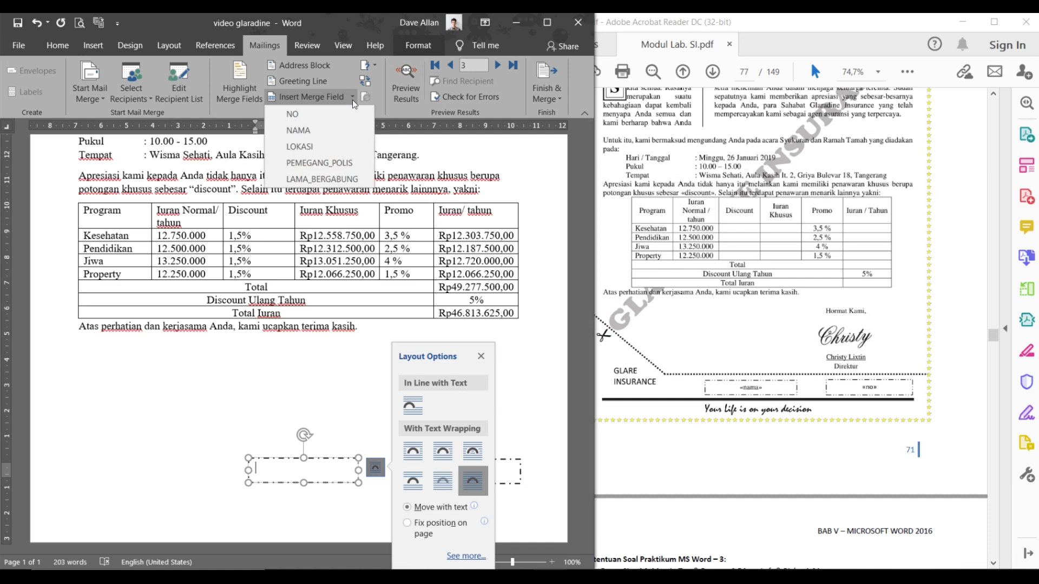
{"action": "left_click", "coordinate": [348, 133]}
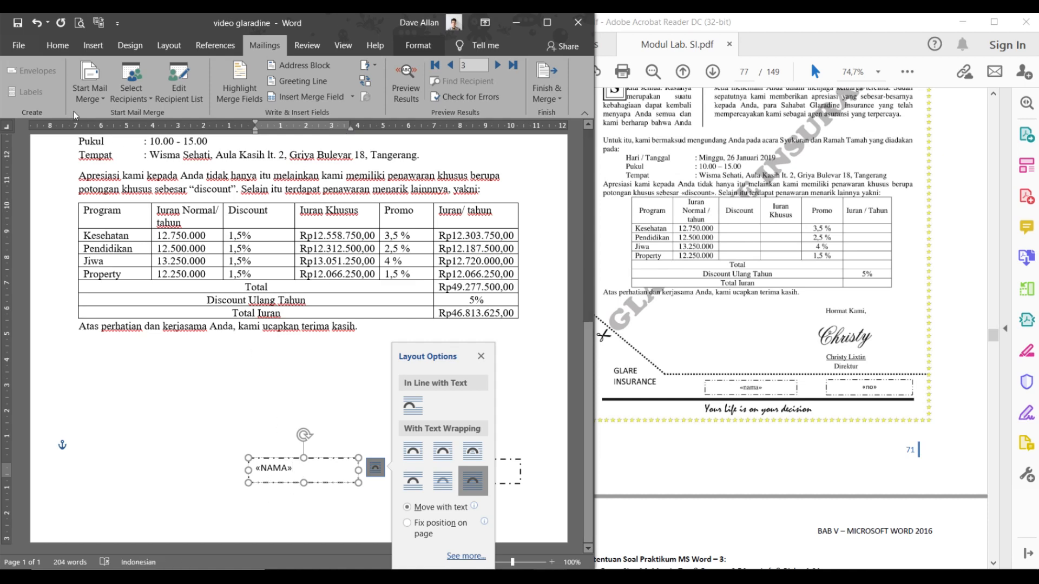
{"action": "left_click", "coordinate": [62, 50]}
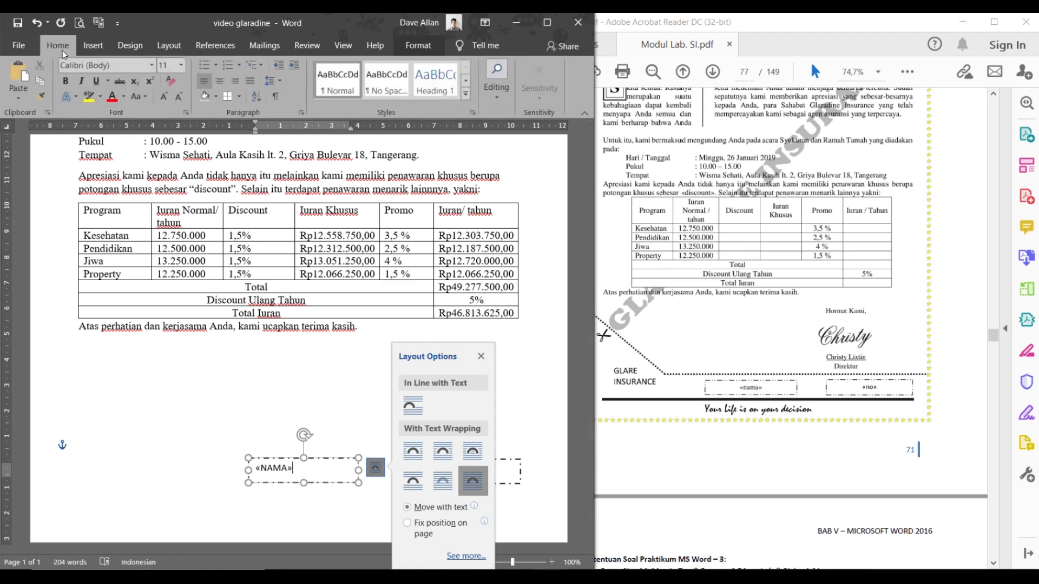
{"action": "left_click", "coordinate": [219, 81]}
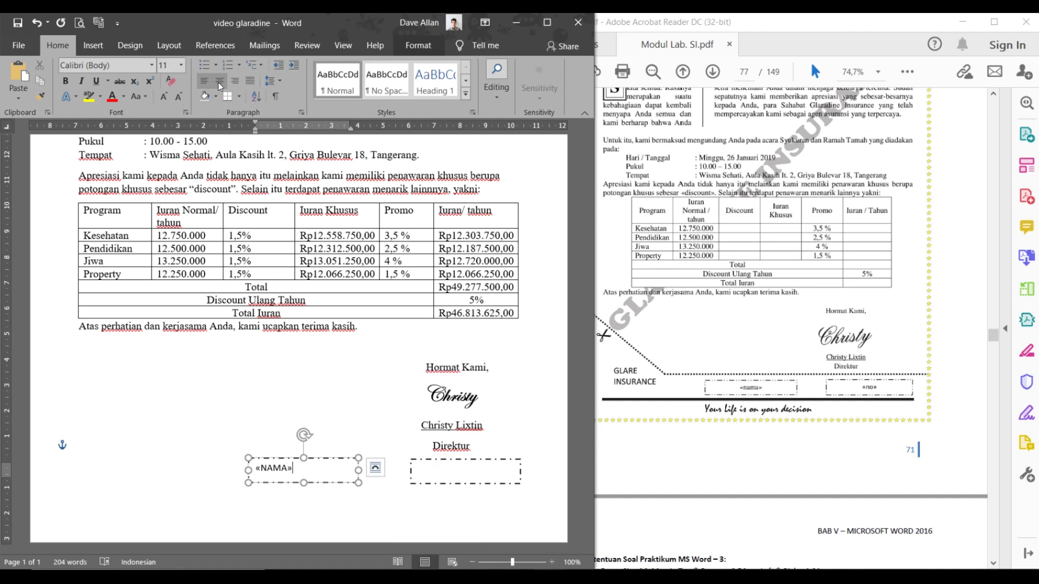
- Insert the «NO» merge field into the right box and centre it
{"action": "left_click", "coordinate": [466, 477]}
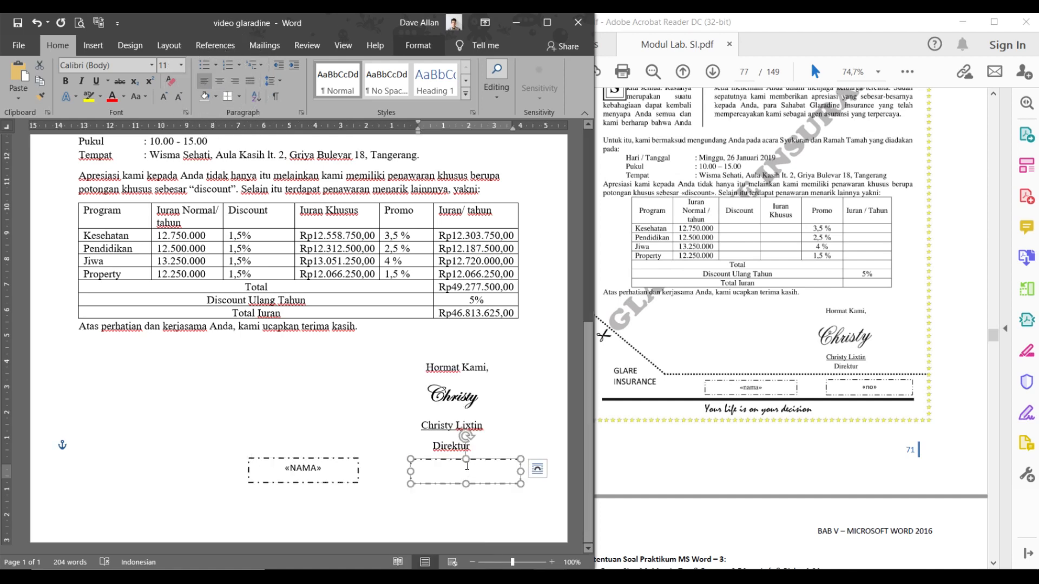
{"action": "left_click", "coordinate": [538, 468]}
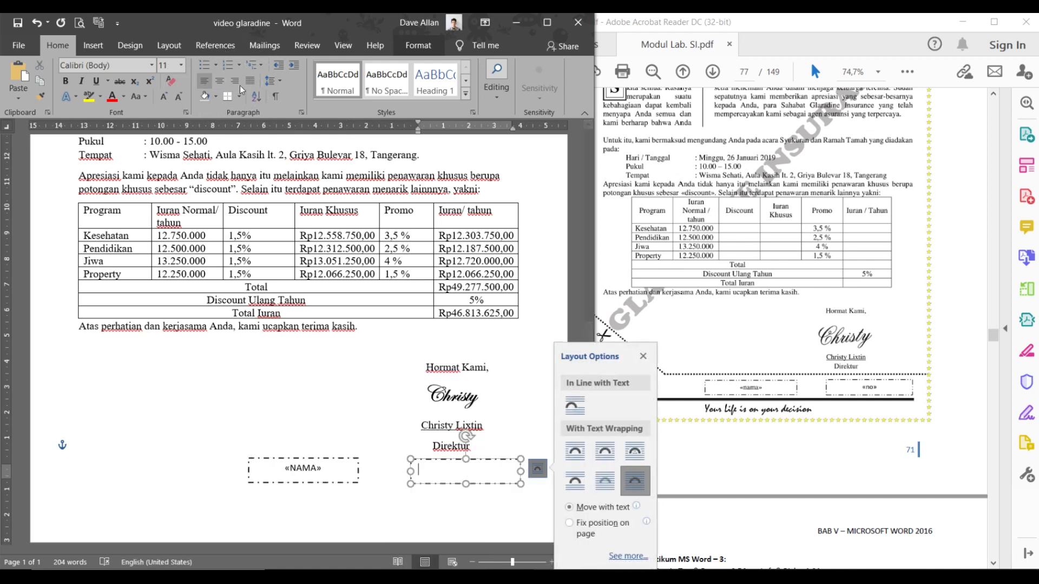
{"action": "left_click", "coordinate": [262, 48]}
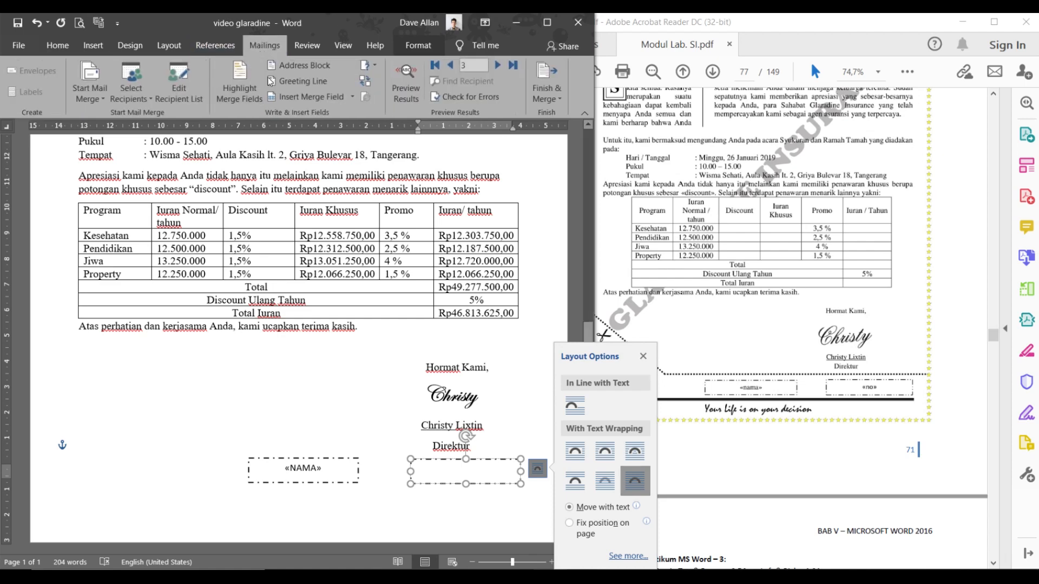
{"action": "left_click", "coordinate": [352, 96]}
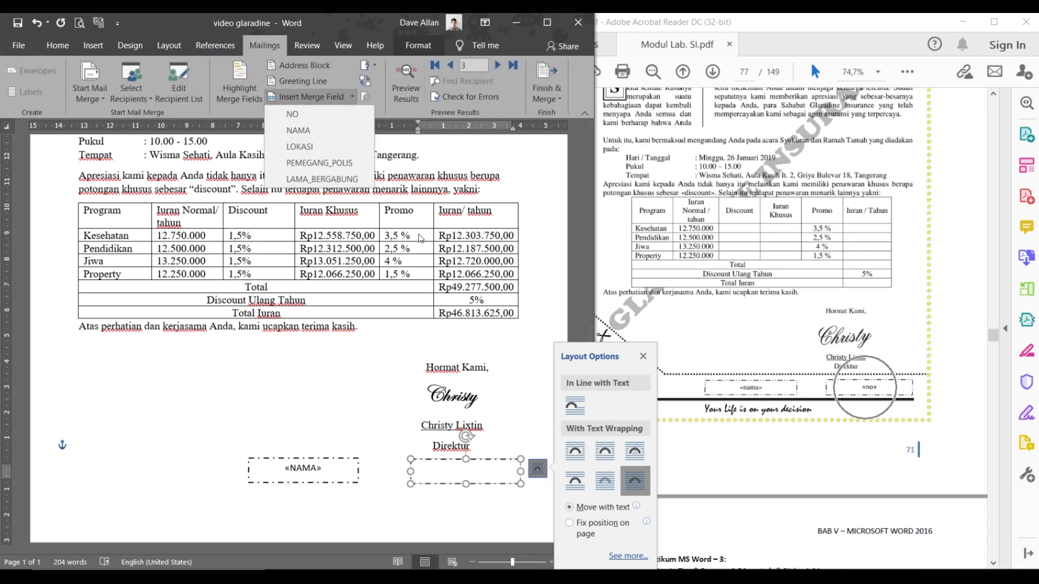
{"action": "left_click", "coordinate": [319, 120]}
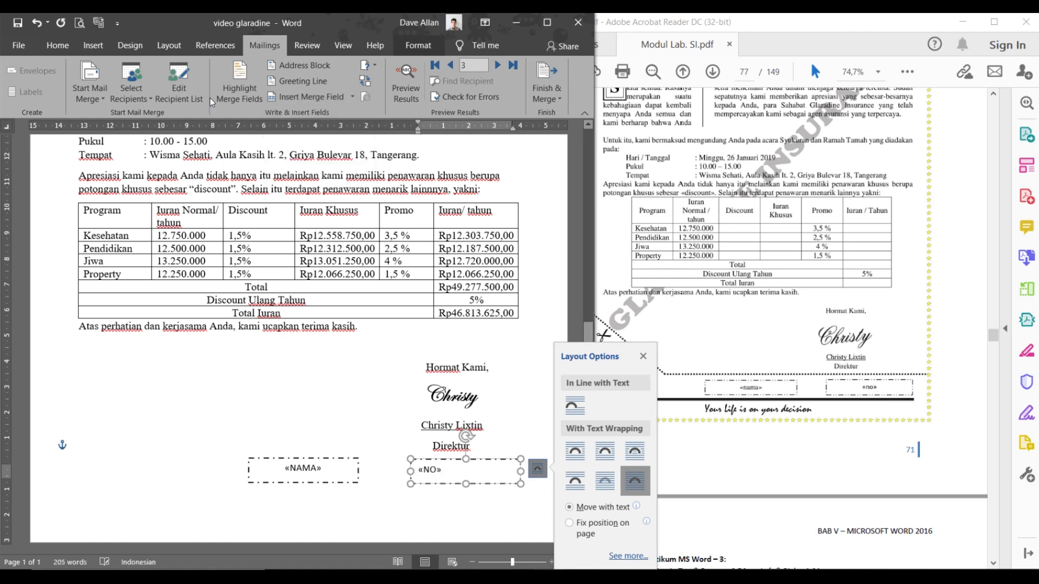
{"action": "left_click", "coordinate": [60, 52]}
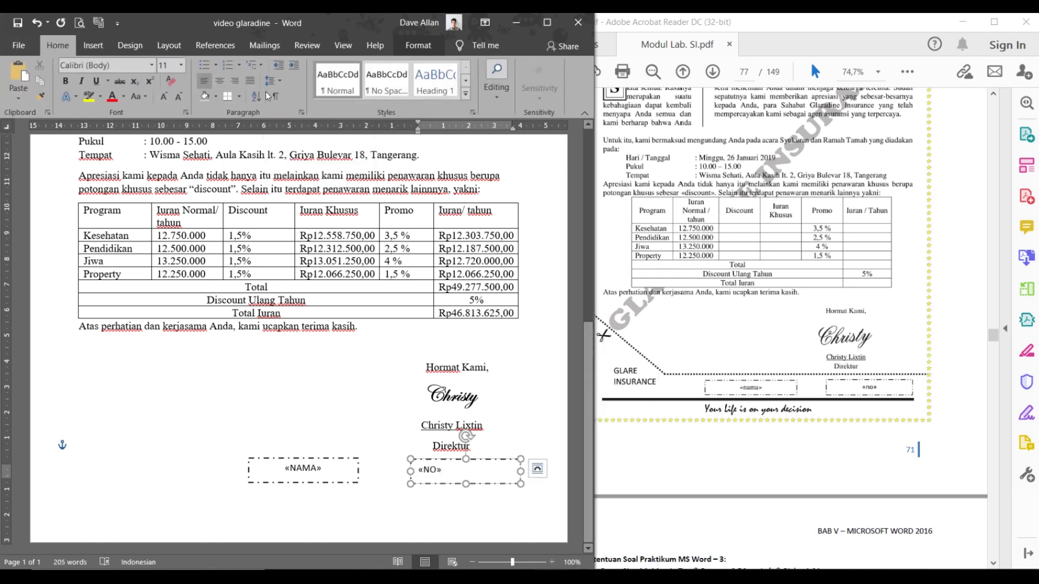
{"action": "left_click", "coordinate": [220, 81]}
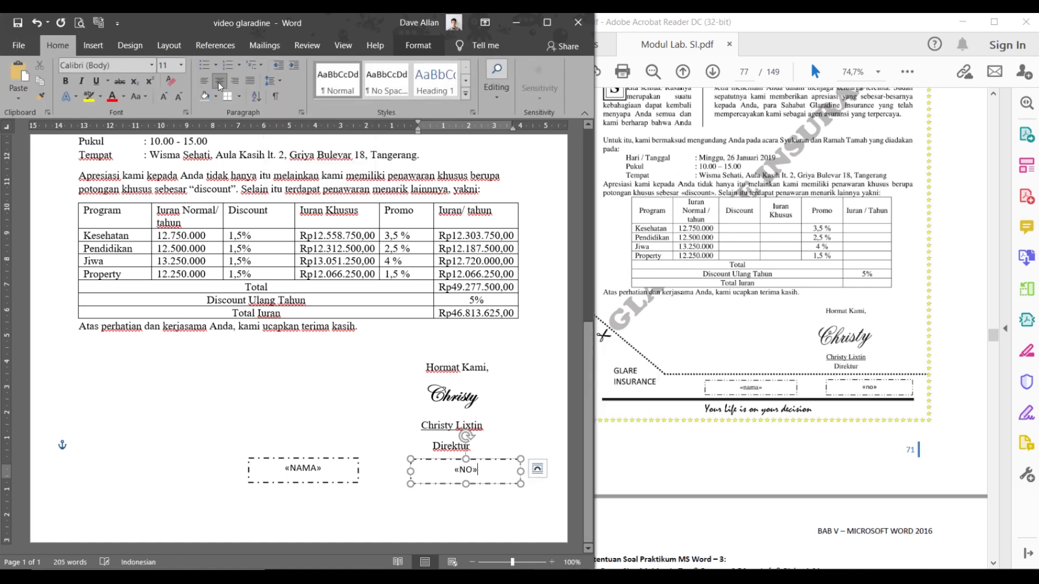
{"action": "left_click", "coordinate": [417, 433]}
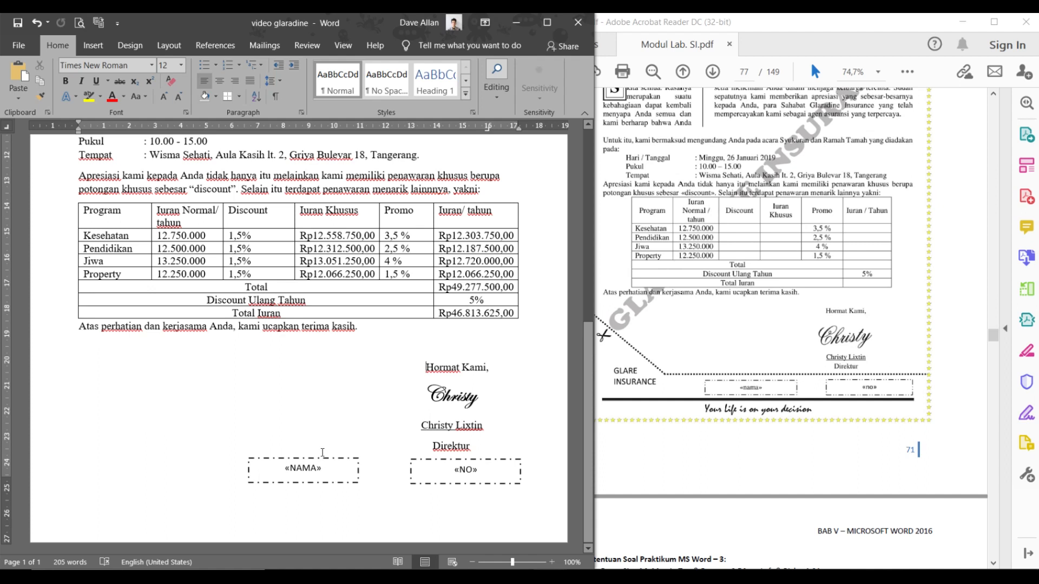
{"action": "left_click", "coordinate": [286, 531]}
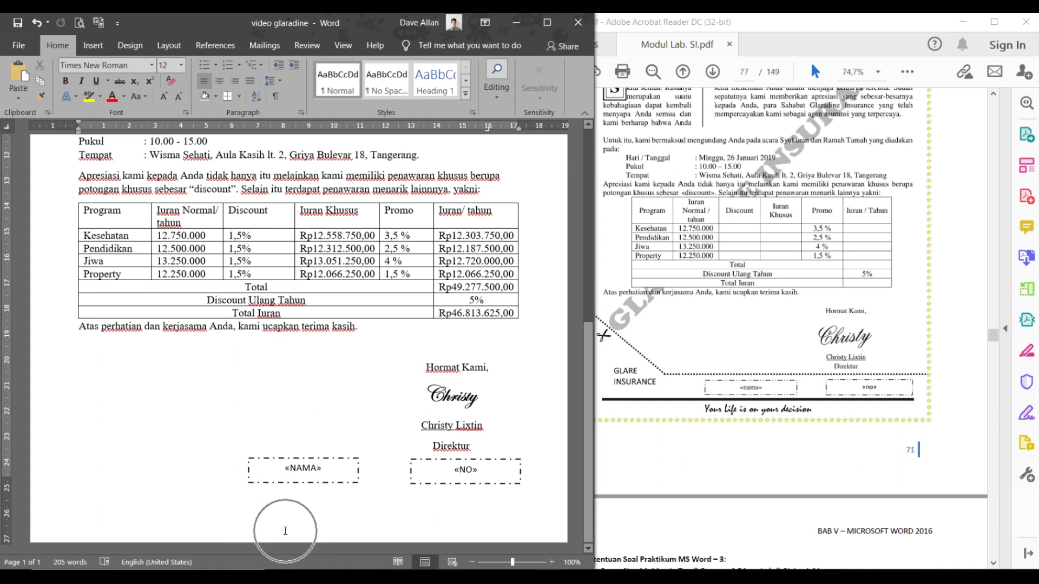
- Type 'Your Life is on your decision' into the page footer
{"action": "double_click", "coordinate": [286, 531]}
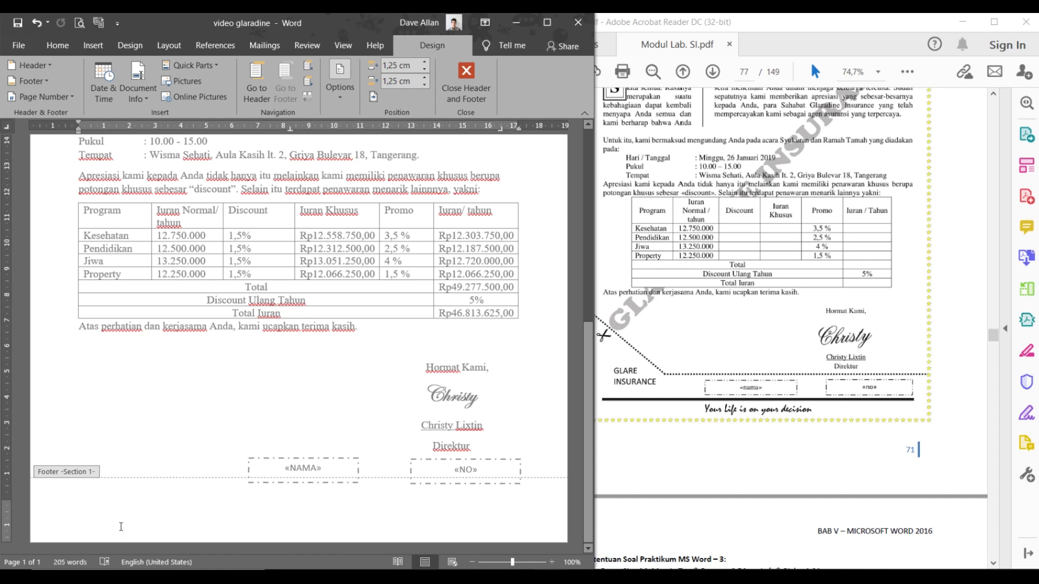
{"action": "type", "text": "Your Lief"}
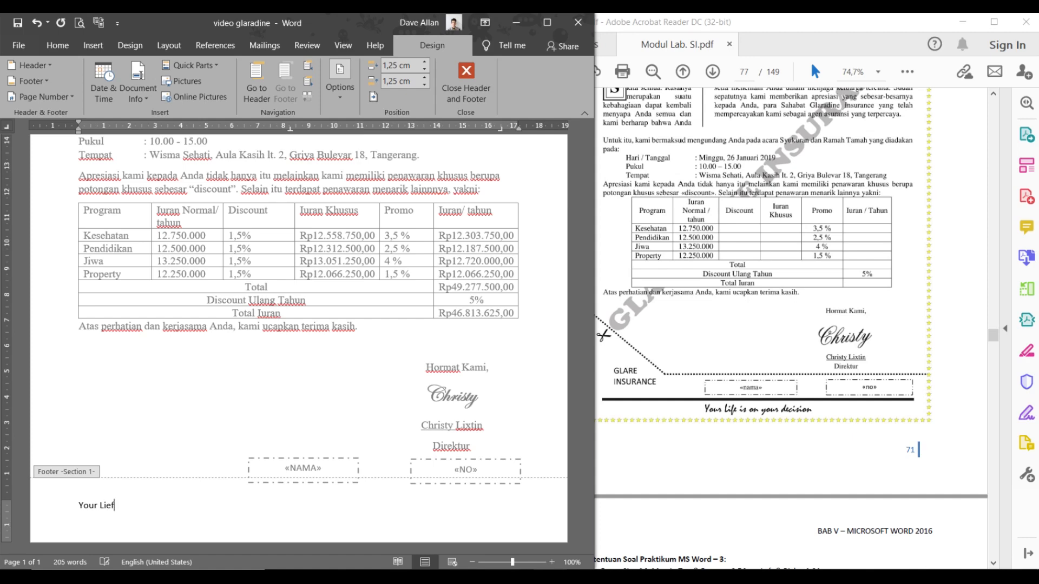
{"action": "key", "text": "BackSpace"}
{"action": "key", "text": "BackSpace"}
{"action": "type", "text": "fe is on your decision"}
- Tab the footer line over to the centre tab stop
{"action": "left_click_drag", "start_coordinate": [215, 517], "coordinate": [80, 499]}
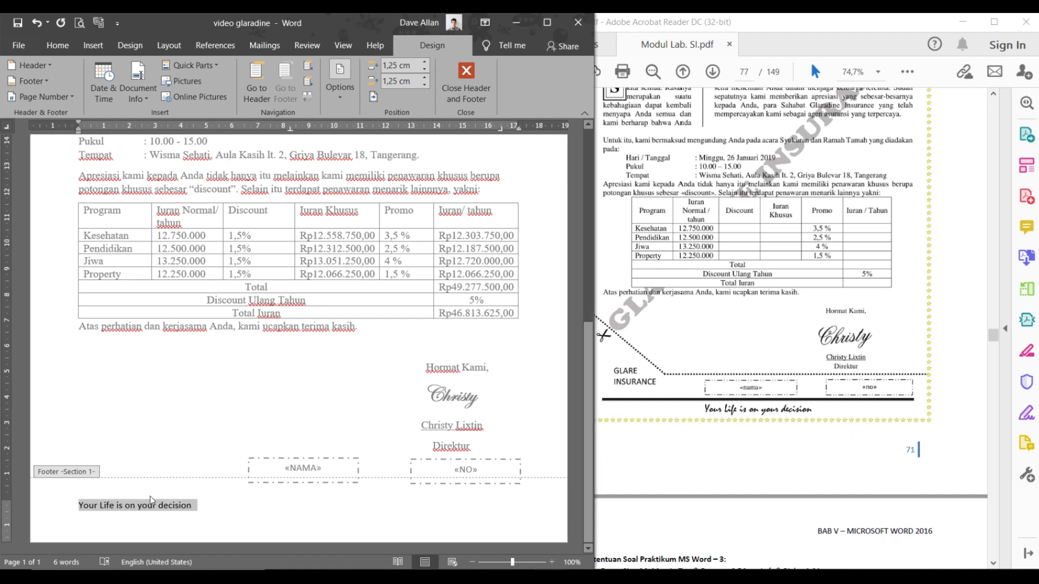
{"action": "left_click", "coordinate": [129, 509]}
{"action": "left_click", "coordinate": [81, 507]}
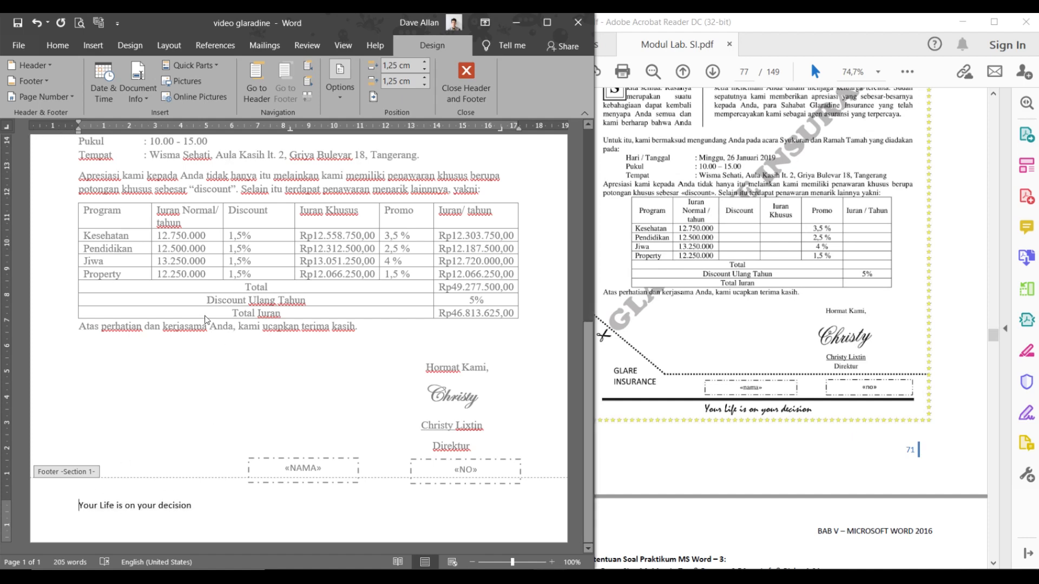
{"action": "left_click_drag", "start_coordinate": [290, 129], "coordinate": [291, 130]}
{"action": "key", "text": "Tab"}
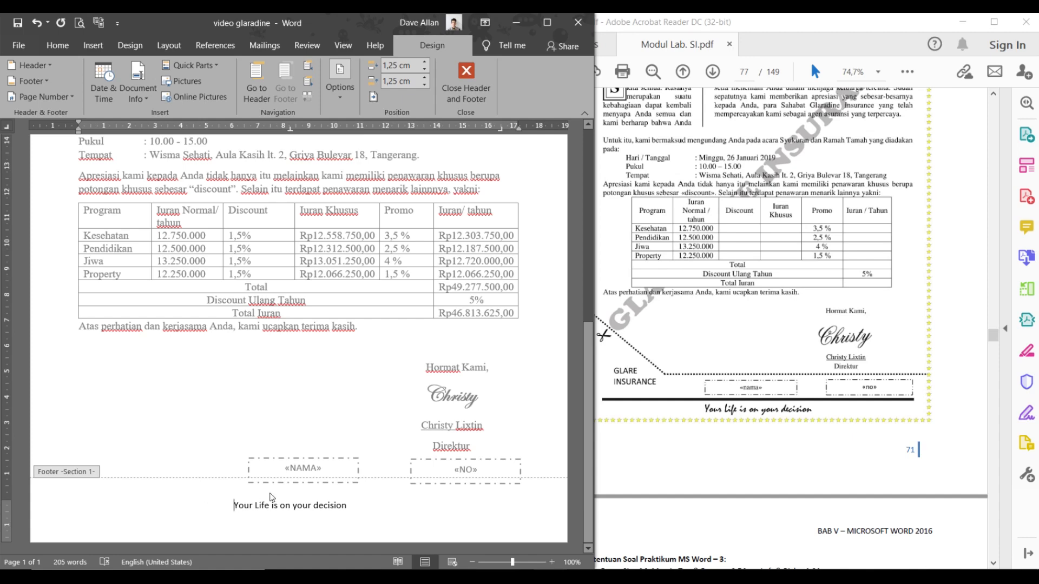
{"action": "left_click_drag", "start_coordinate": [359, 506], "coordinate": [232, 506]}
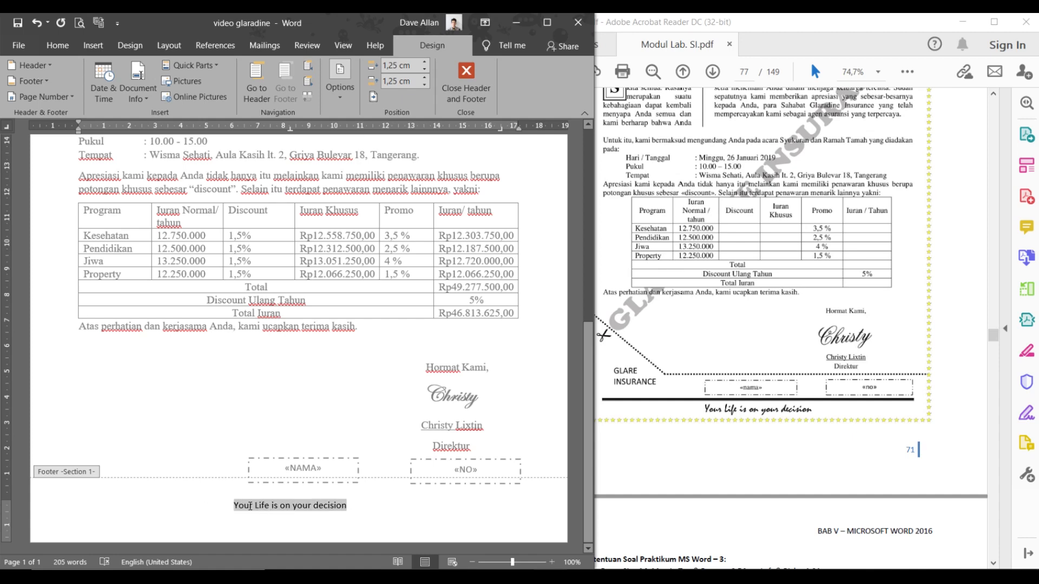
- Apply the Forte font to the footer tagline
{"action": "left_click", "coordinate": [74, 48]}
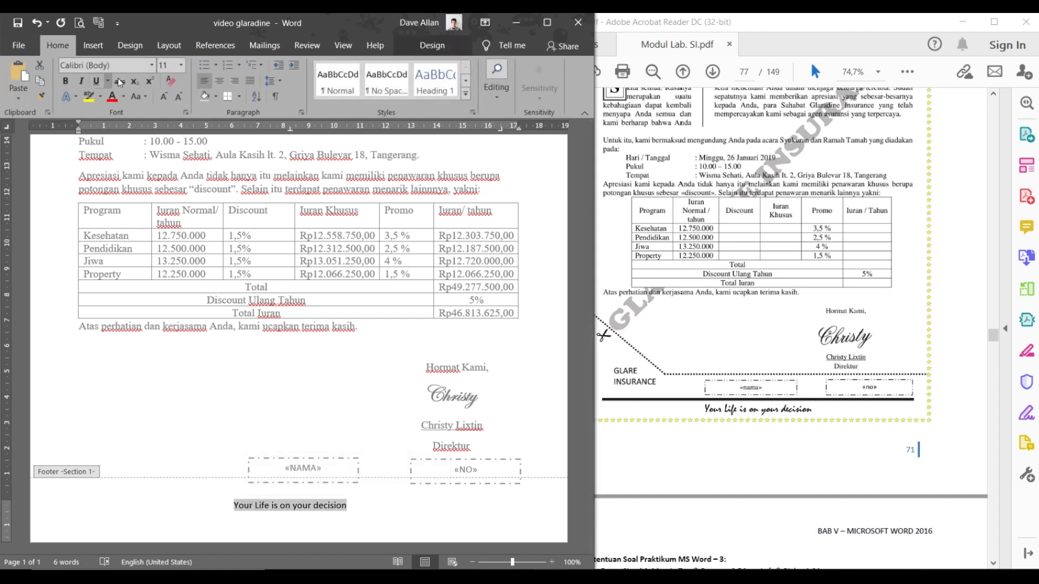
{"action": "left_click", "coordinate": [151, 65]}
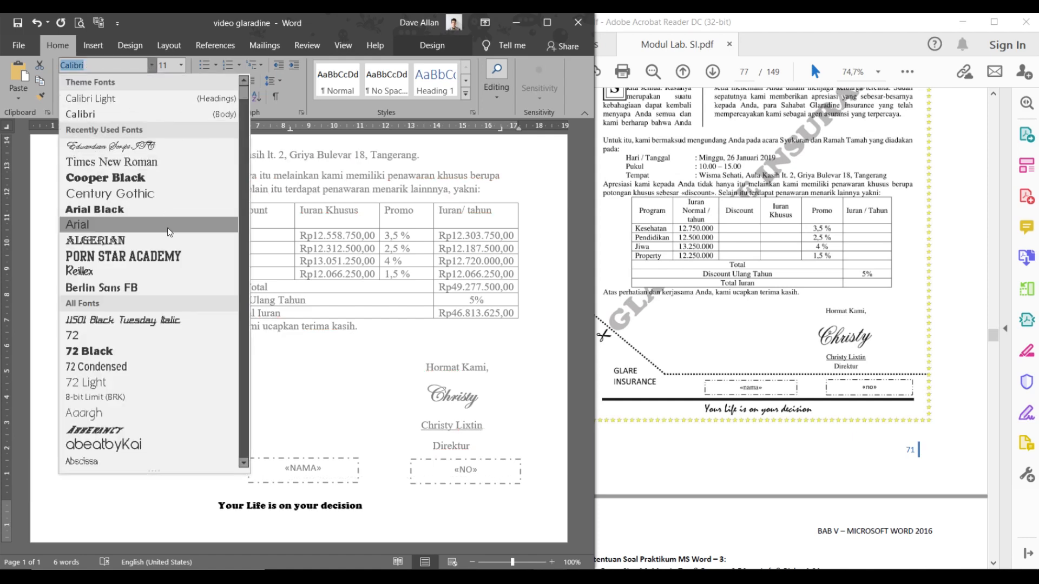
{"action": "scroll", "coordinate": [171, 280], "scroll_direction": "down", "scroll_amount": 12}
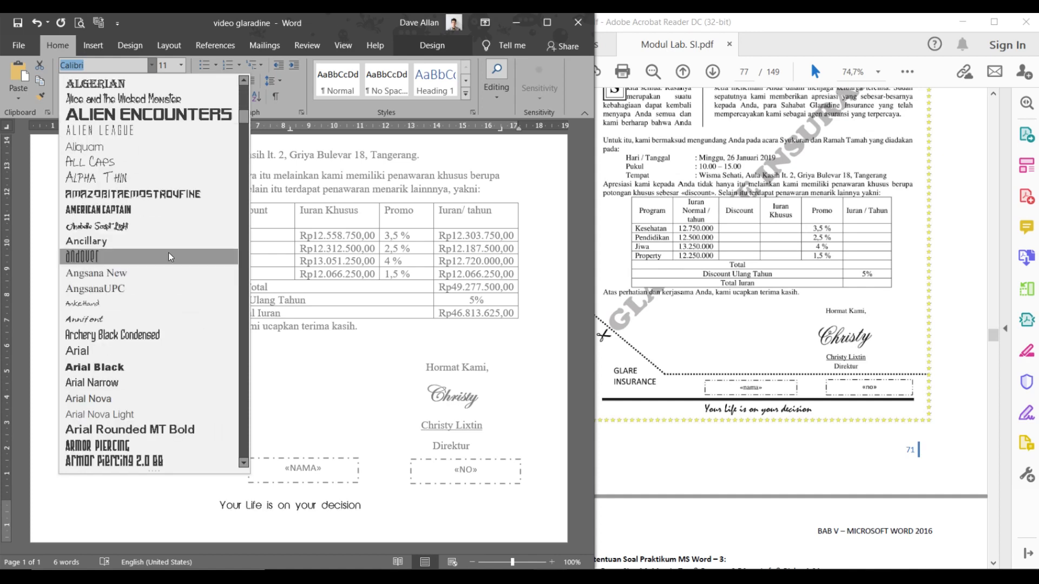
{"action": "scroll", "coordinate": [167, 254], "scroll_direction": "up", "scroll_amount": 2}
{"action": "scroll", "coordinate": [163, 235], "scroll_direction": "down", "scroll_amount": 5}
{"action": "scroll", "coordinate": [161, 232], "scroll_direction": "down", "scroll_amount": 4}
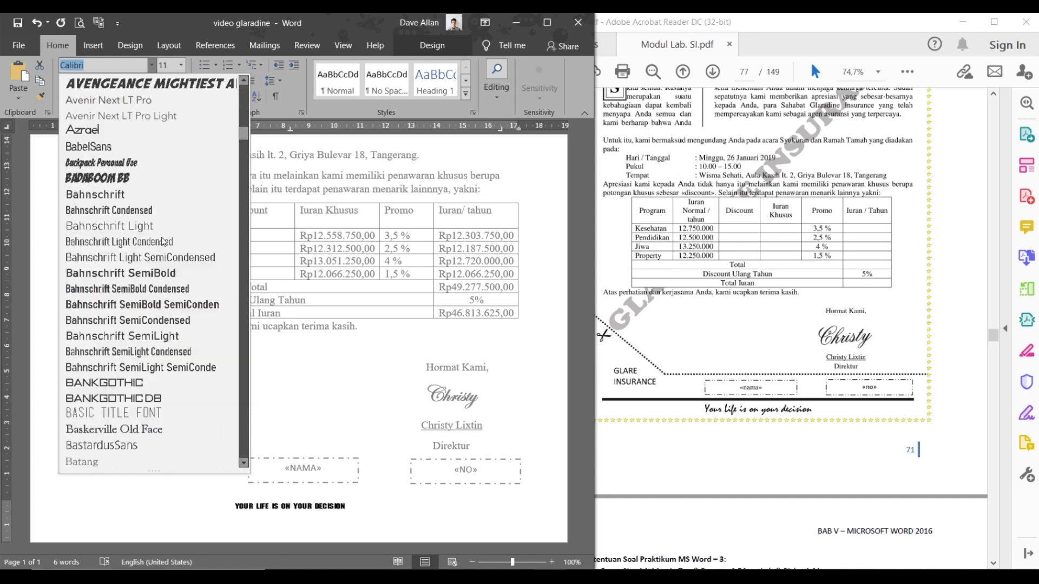
{"action": "scroll", "coordinate": [158, 200], "scroll_direction": "down", "scroll_amount": 8}
{"action": "scroll", "coordinate": [157, 205], "scroll_direction": "down", "scroll_amount": 11}
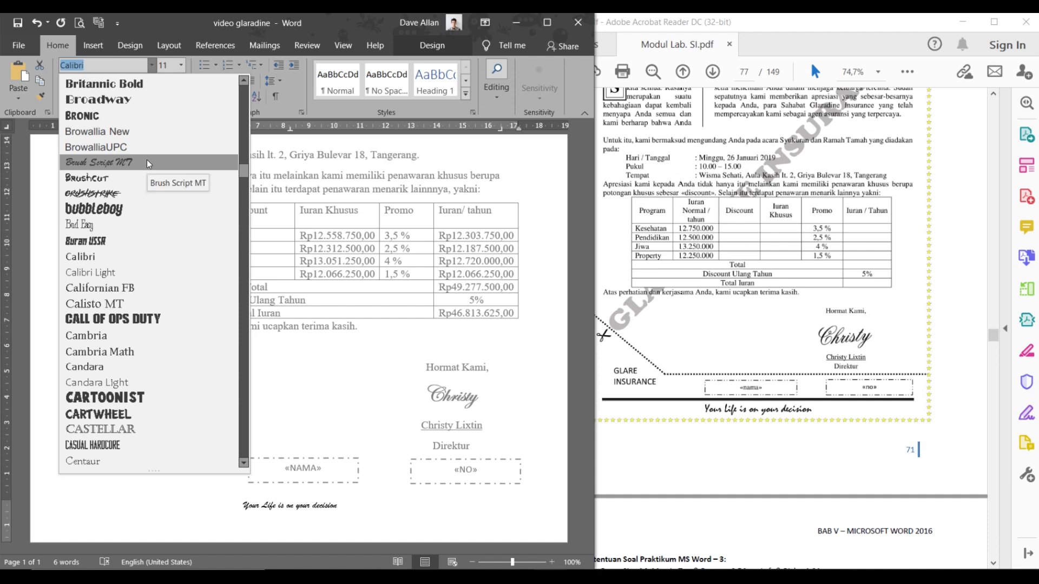
{"action": "scroll", "coordinate": [156, 232], "scroll_direction": "down", "scroll_amount": 11}
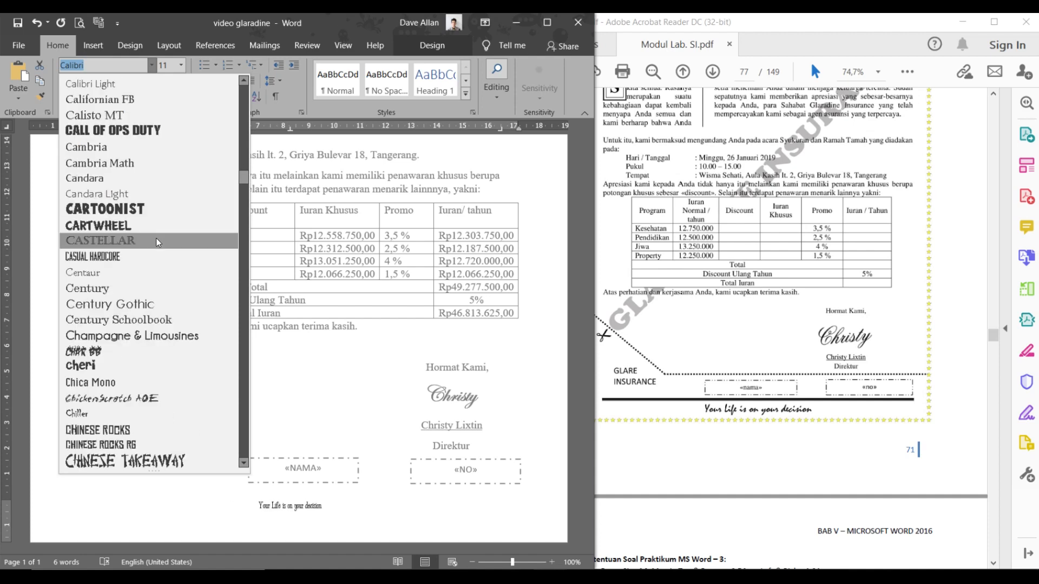
{"action": "scroll", "coordinate": [161, 232], "scroll_direction": "down", "scroll_amount": 13}
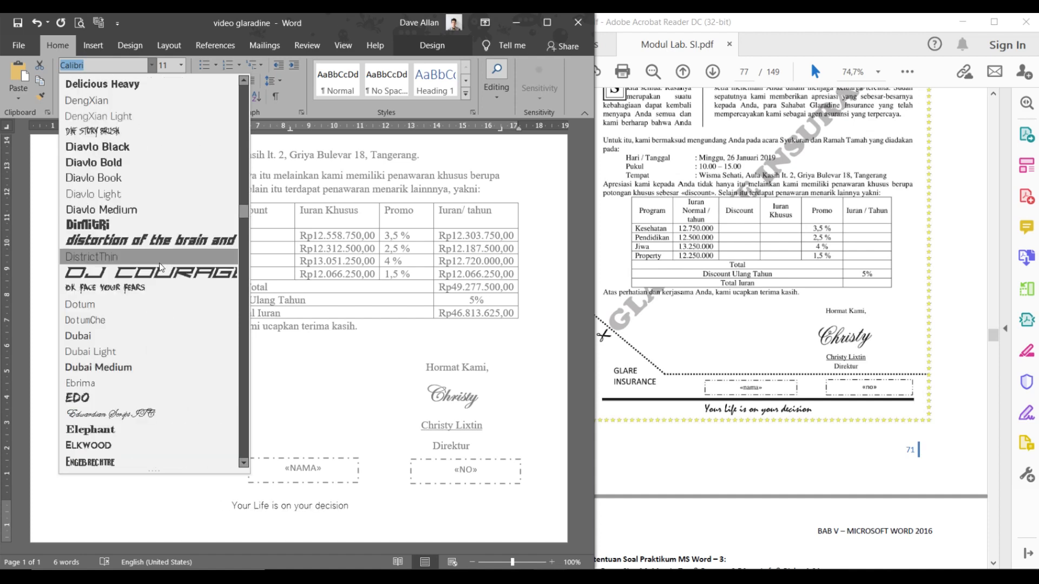
{"action": "scroll", "coordinate": [766, 296], "scroll_direction": "down", "scroll_amount": 10}
{"action": "scroll", "coordinate": [745, 304], "scroll_direction": "up", "scroll_amount": 3}
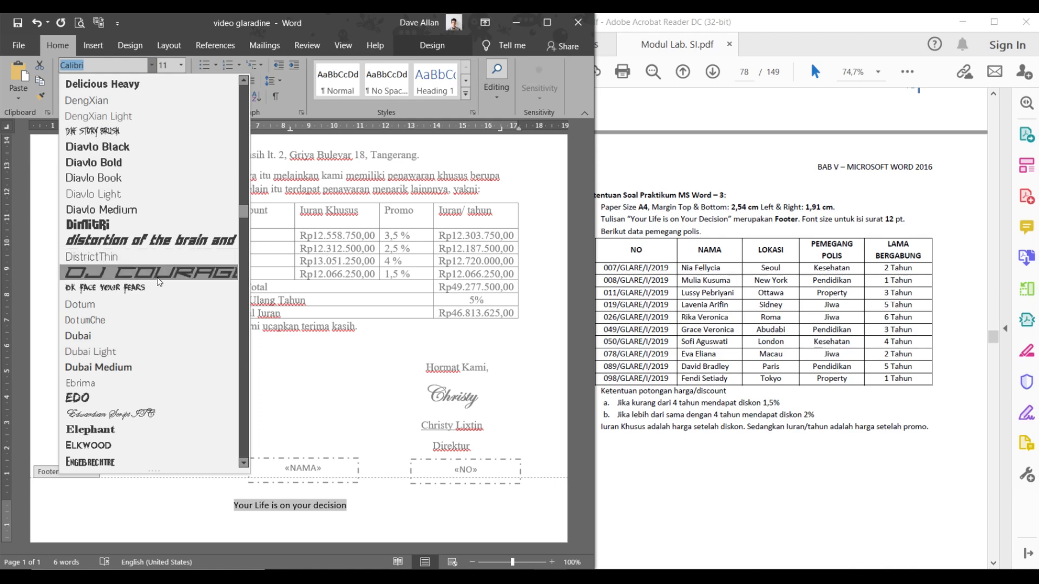
{"action": "scroll", "coordinate": [155, 287], "scroll_direction": "down", "scroll_amount": 4}
{"action": "scroll", "coordinate": [150, 304], "scroll_direction": "down", "scroll_amount": 4}
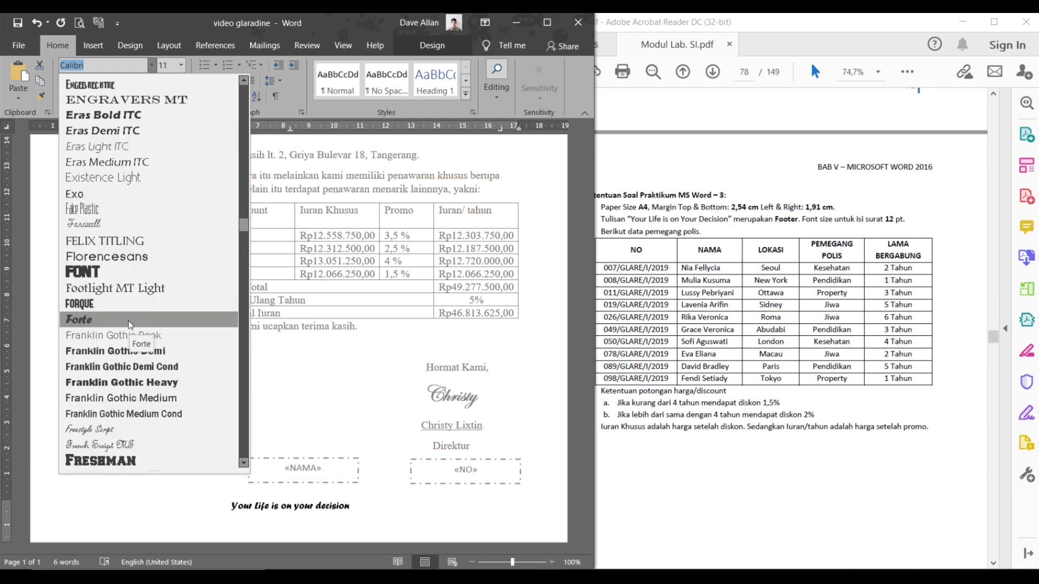
{"action": "left_click", "coordinate": [129, 323]}
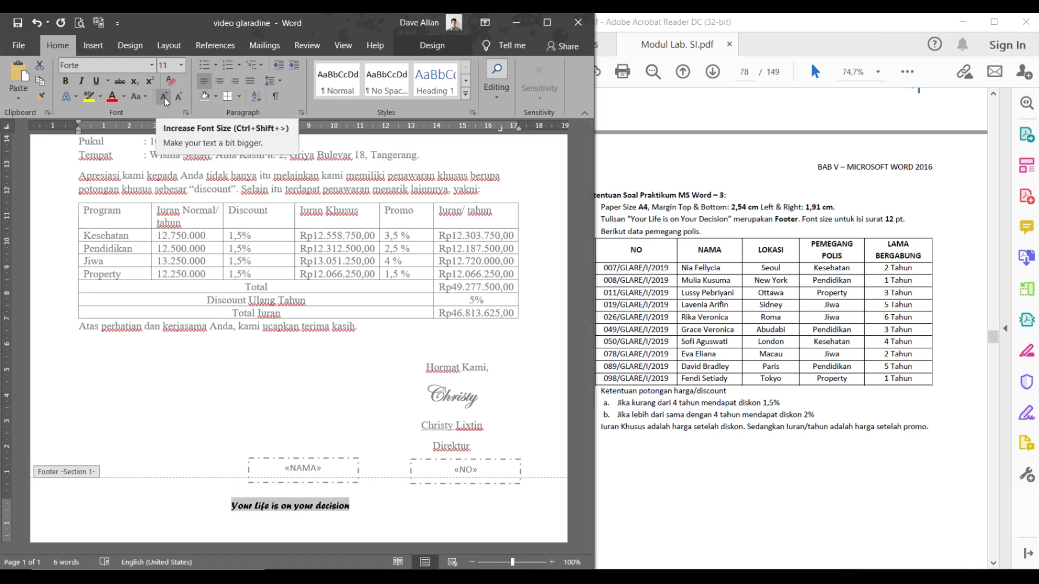
- Set the footer tagline to 12 pt and compare it with the reference PDF
{"action": "left_click", "coordinate": [181, 65]}
{"action": "left_click", "coordinate": [165, 135]}
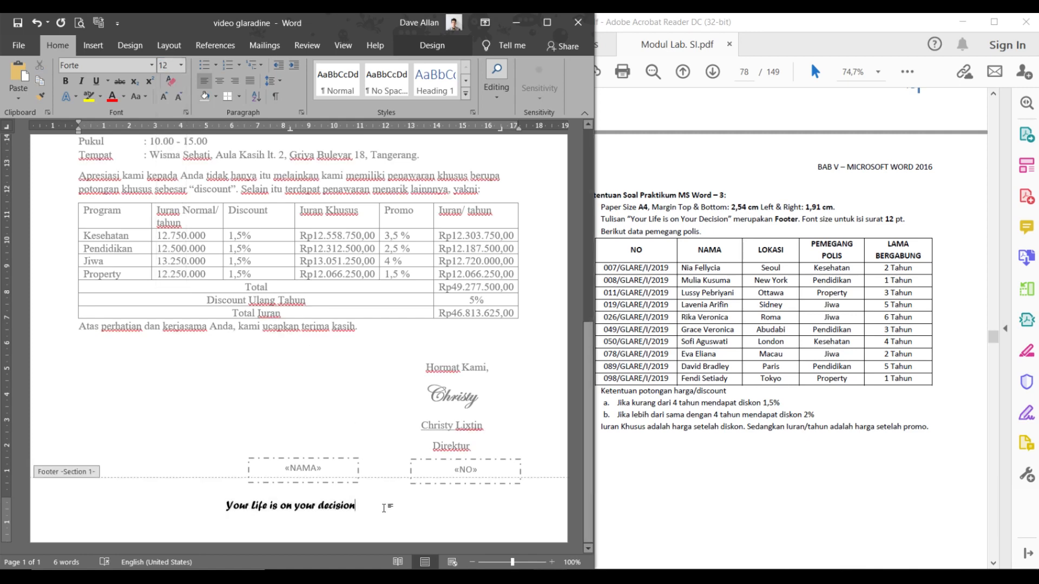
{"action": "left_click", "coordinate": [737, 487]}
{"action": "scroll", "coordinate": [736, 482], "scroll_direction": "down", "scroll_amount": 5}
{"action": "scroll", "coordinate": [724, 381], "scroll_direction": "up", "scroll_amount": 10}
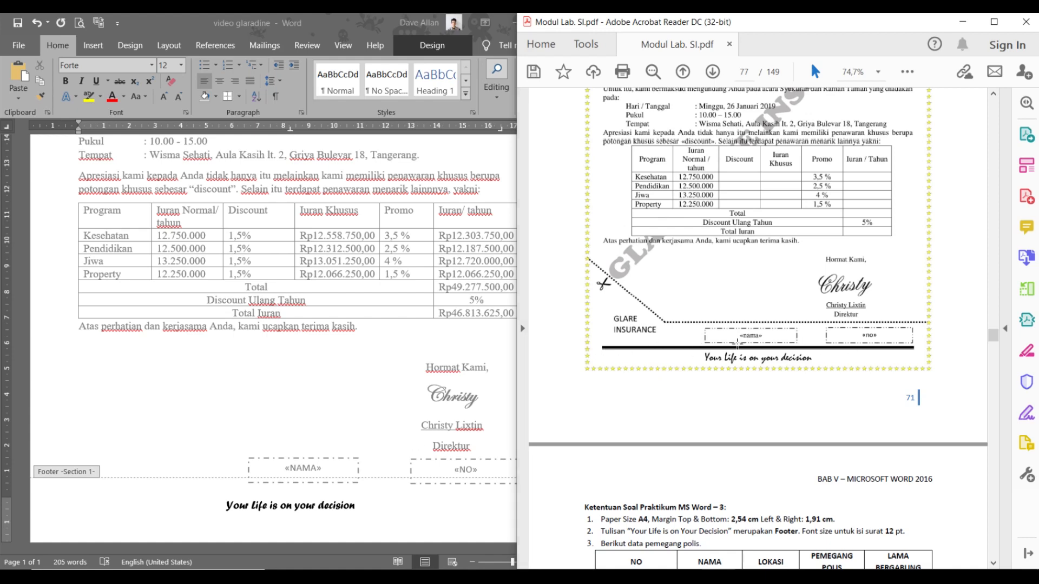
{"action": "left_click", "coordinate": [368, 502]}
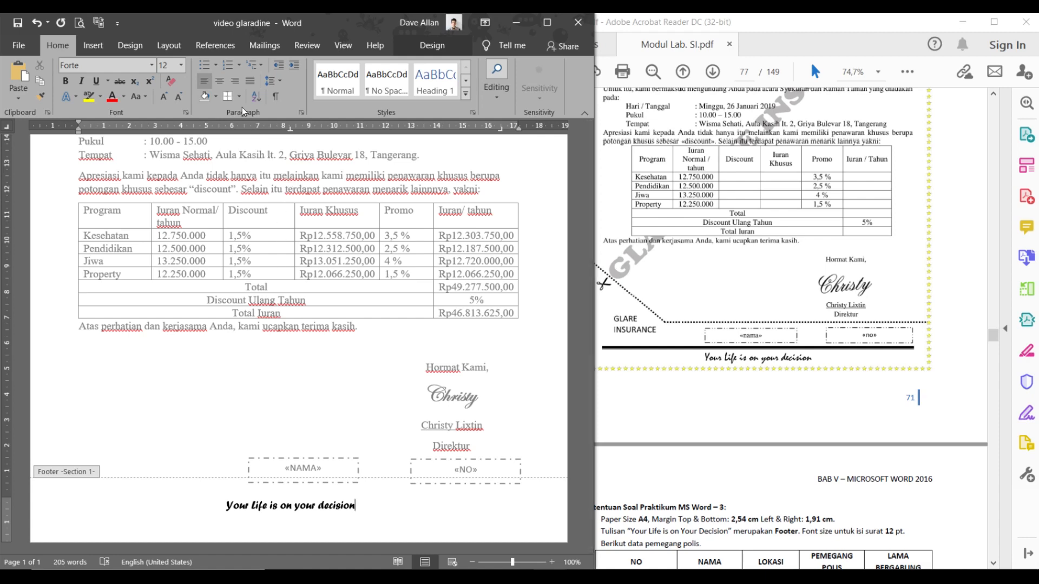
{"action": "left_click_drag", "start_coordinate": [358, 509], "coordinate": [226, 506]}
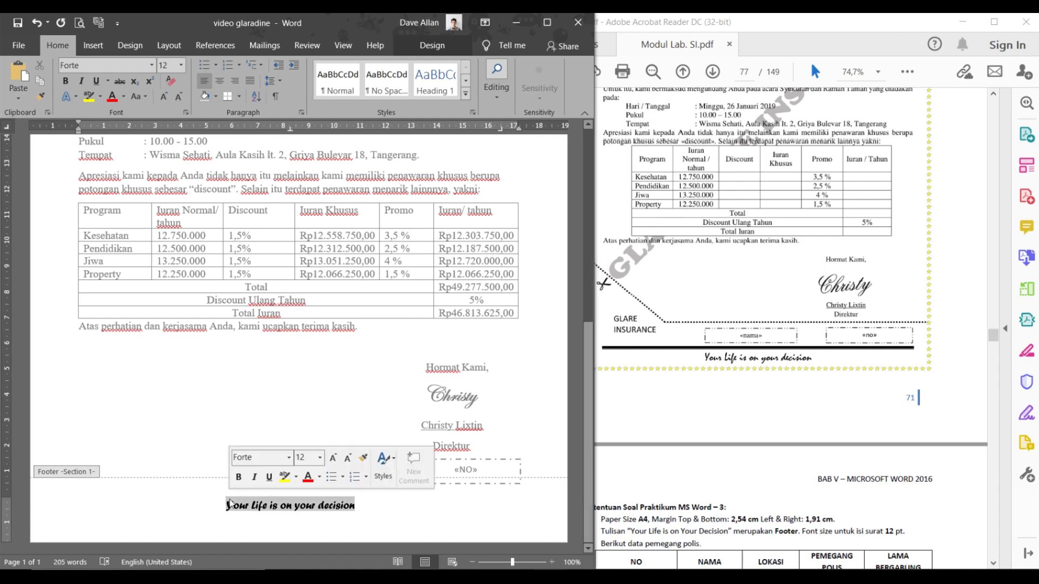
{"action": "left_click", "coordinate": [242, 96]}
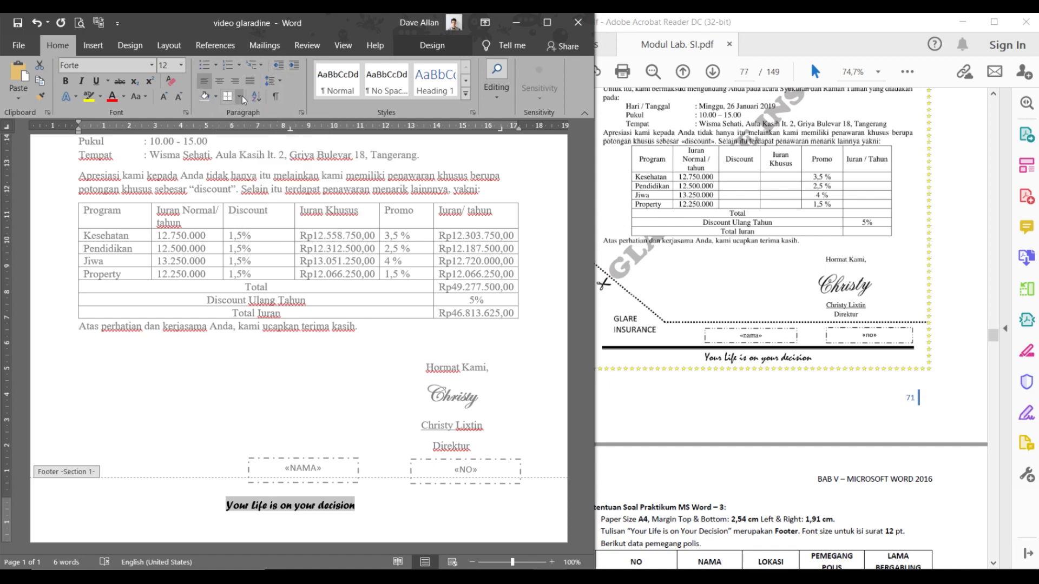
- Try border settings for the footer in Borders and Shading, then cancel unchanged
{"action": "left_click", "coordinate": [241, 97]}
{"action": "left_click", "coordinate": [240, 96]}
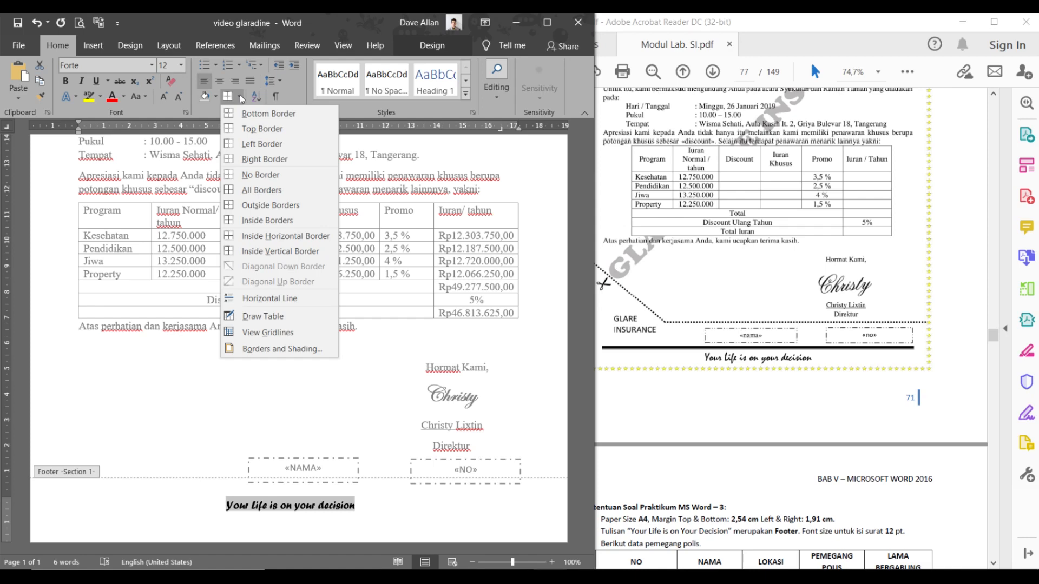
{"action": "left_click", "coordinate": [269, 351]}
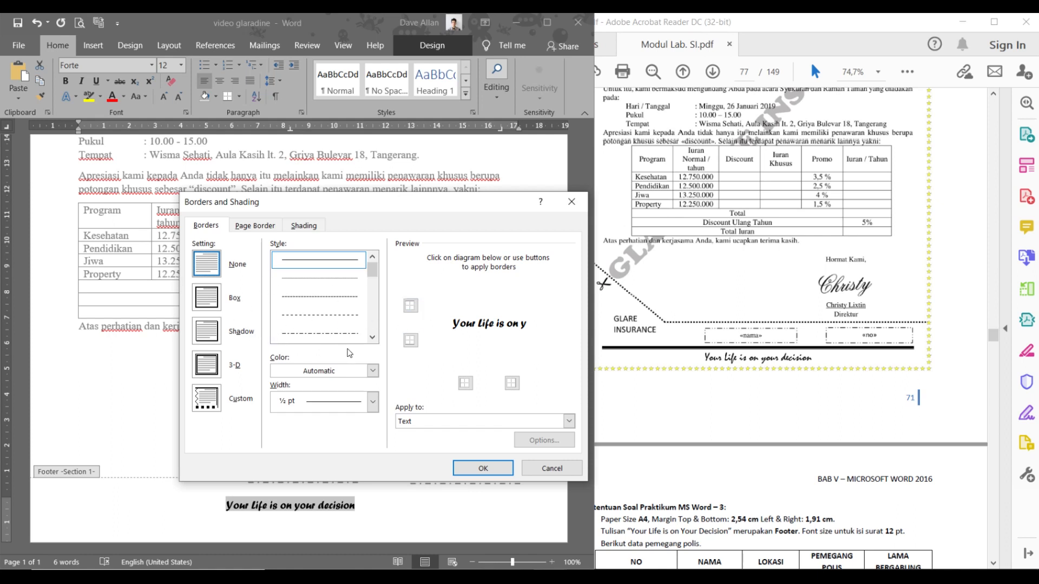
{"action": "left_click", "coordinate": [410, 306]}
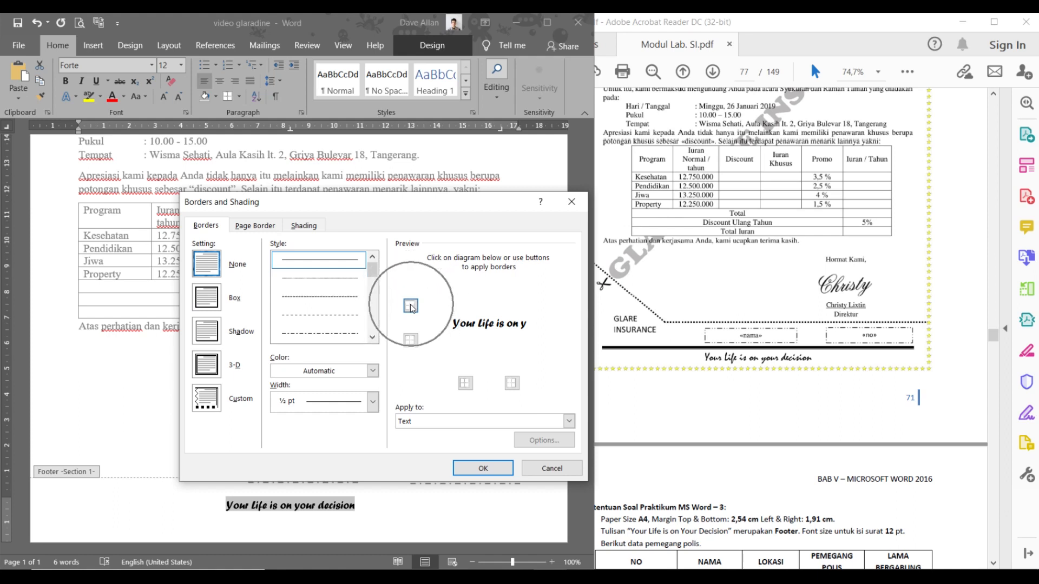
{"action": "left_click", "coordinate": [414, 306]}
{"action": "left_click", "coordinate": [411, 307]}
{"action": "left_click", "coordinate": [412, 306]}
{"action": "left_click", "coordinate": [472, 306]}
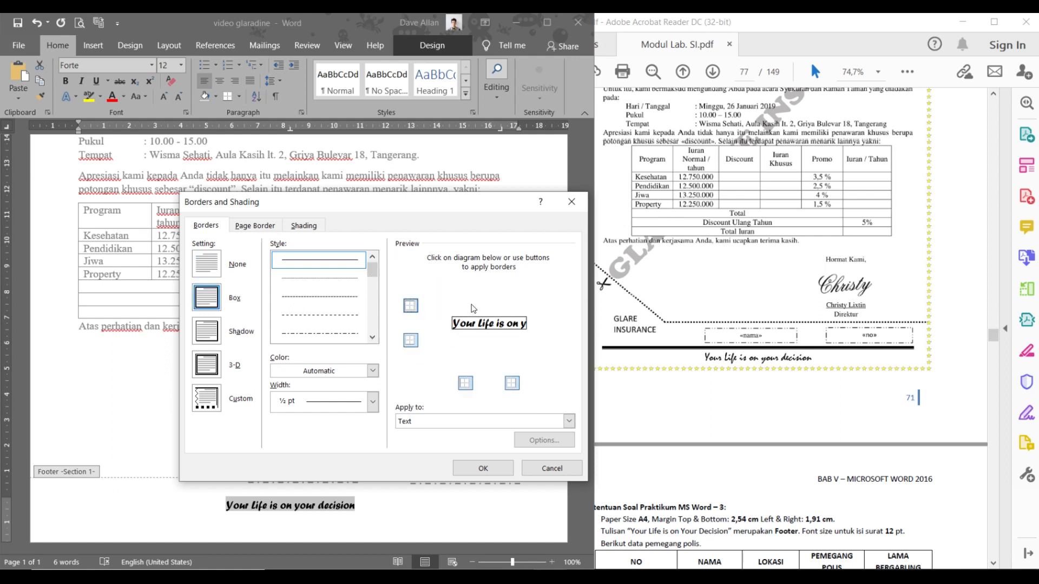
{"action": "left_click", "coordinate": [469, 306]}
{"action": "left_click", "coordinate": [468, 307]}
{"action": "left_click", "coordinate": [469, 307]}
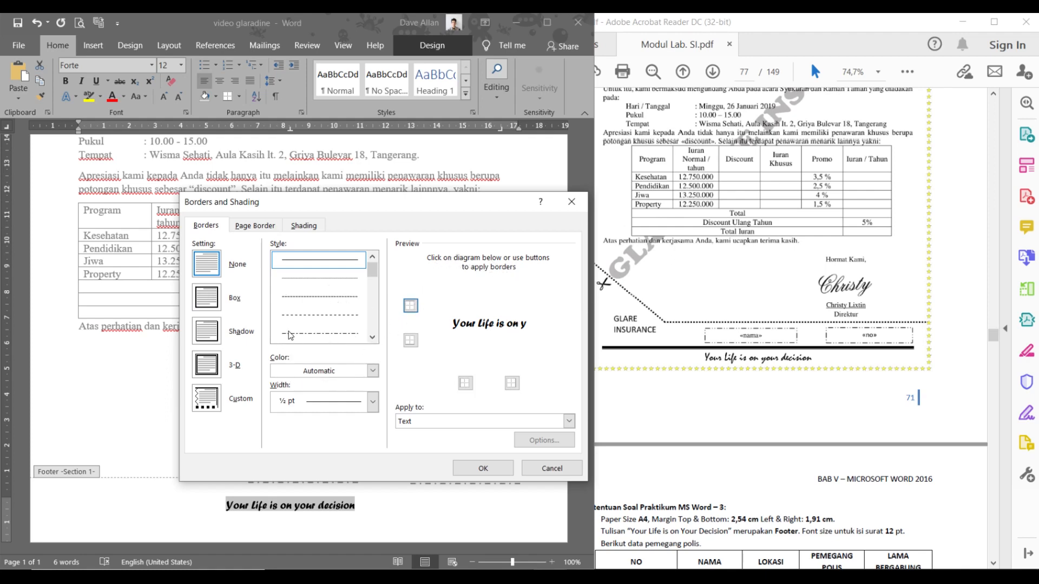
{"action": "left_click", "coordinate": [550, 469]}
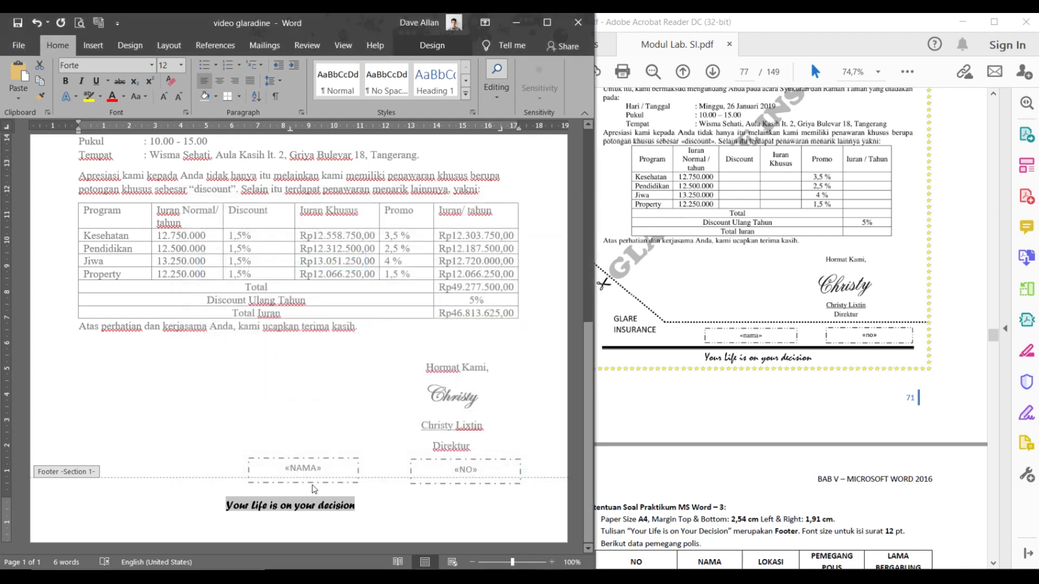
- Add a thick custom top border in automatic colour above the footer paragraph
{"action": "left_click", "coordinate": [370, 500]}
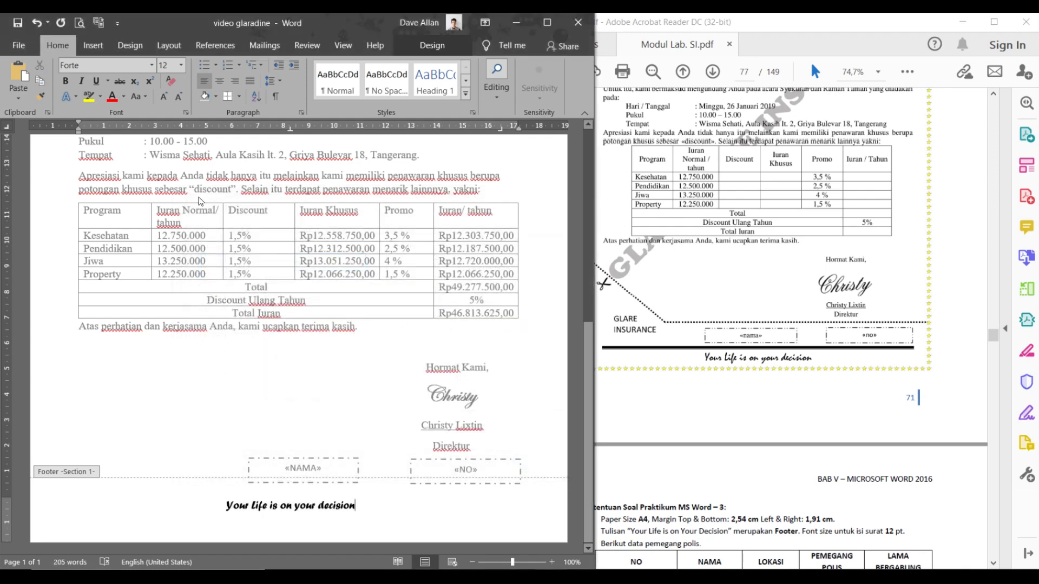
{"action": "left_click", "coordinate": [240, 97]}
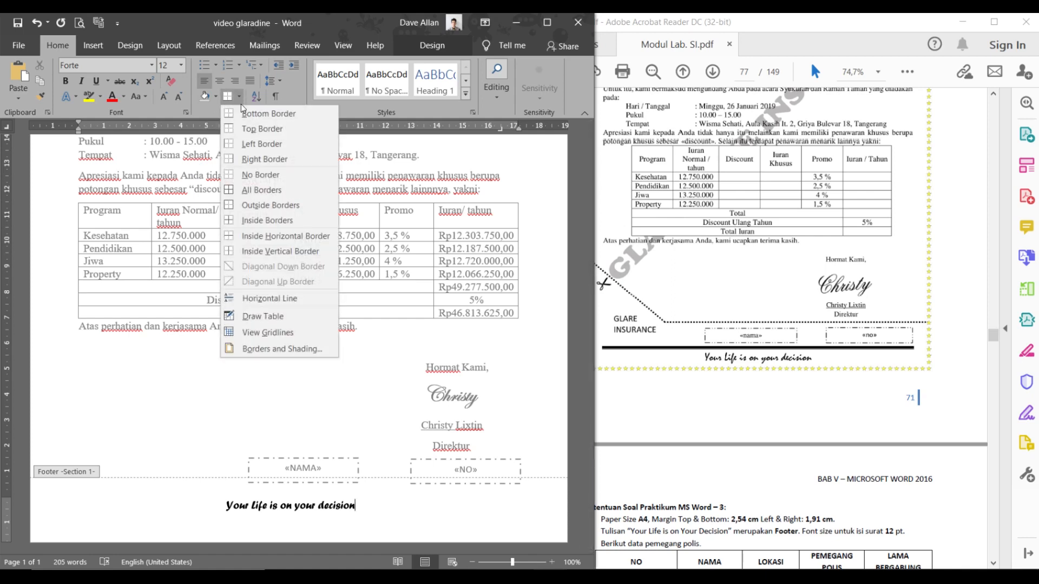
{"action": "left_click", "coordinate": [259, 351]}
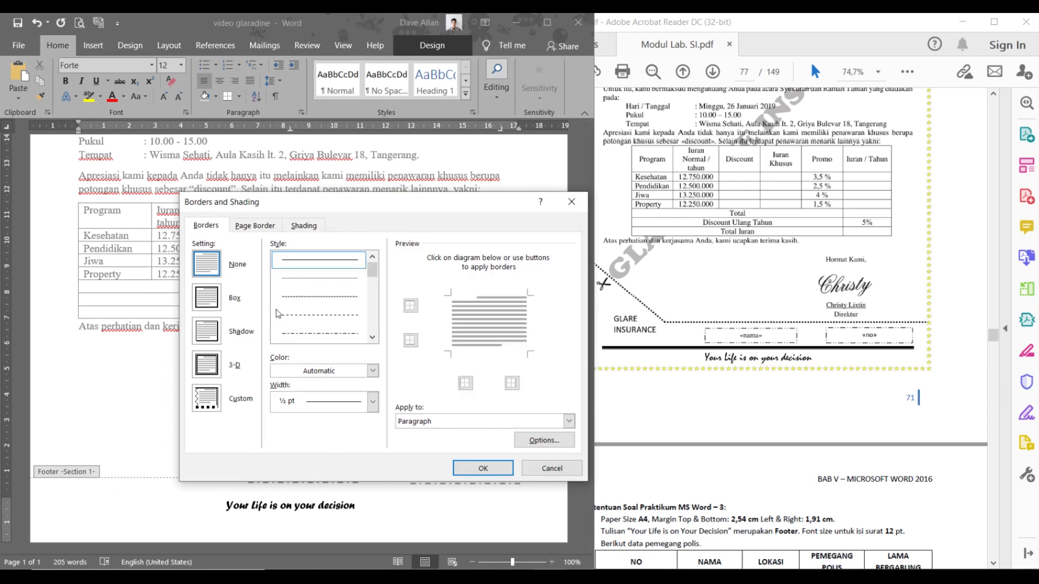
{"action": "left_click", "coordinate": [457, 294]}
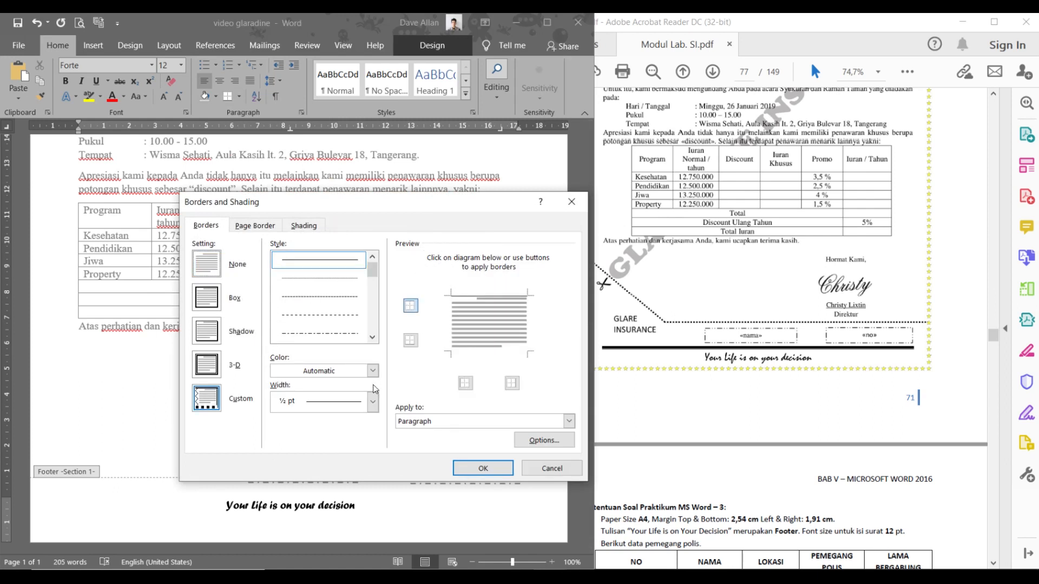
{"action": "left_click", "coordinate": [211, 399]}
{"action": "left_click", "coordinate": [372, 337]}
{"action": "left_click", "coordinate": [373, 337]}
{"action": "left_click", "coordinate": [319, 334]}
{"action": "left_click", "coordinate": [358, 371]}
{"action": "left_click", "coordinate": [325, 394]}
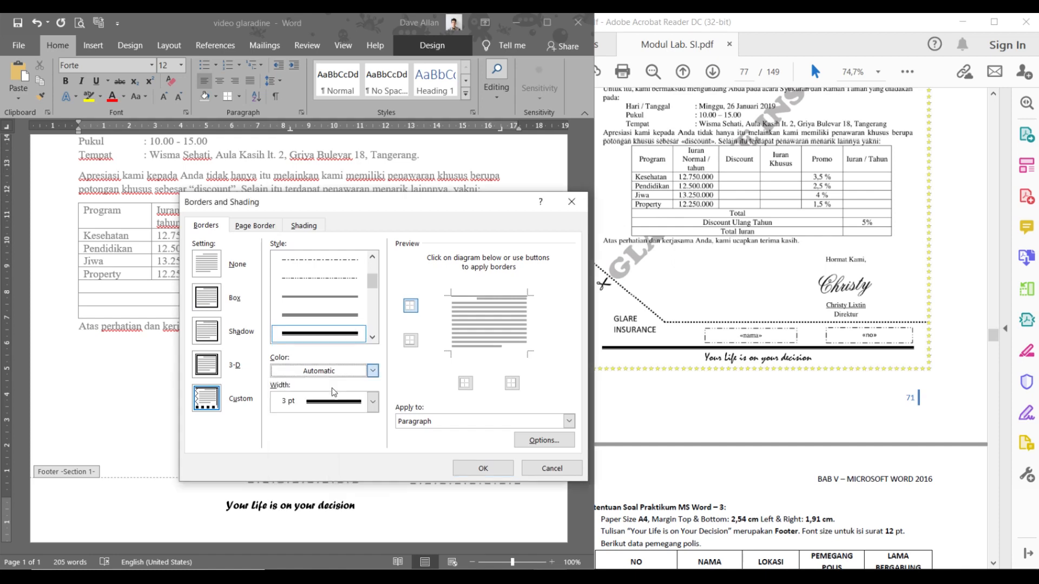
{"action": "left_click", "coordinate": [476, 469]}
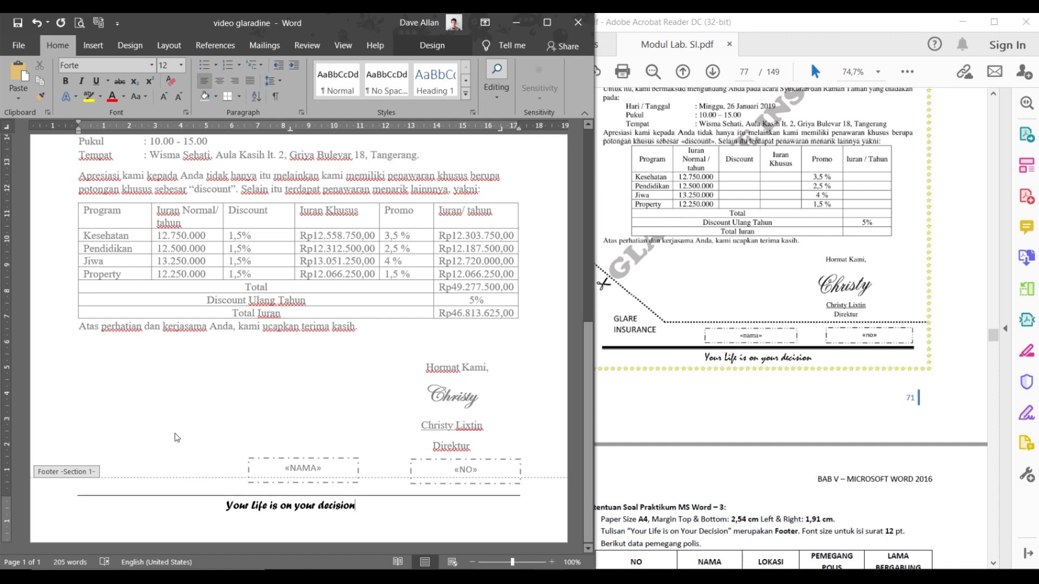
- Thicken the footer's top border to a heavier 3 pt line
{"action": "left_click", "coordinate": [238, 96]}
{"action": "left_click", "coordinate": [266, 350]}
{"action": "left_click", "coordinate": [371, 337]}
{"action": "left_click", "coordinate": [371, 337]}
{"action": "left_click", "coordinate": [371, 337]}
{"action": "left_click", "coordinate": [371, 337]}
{"action": "left_click", "coordinate": [348, 315]}
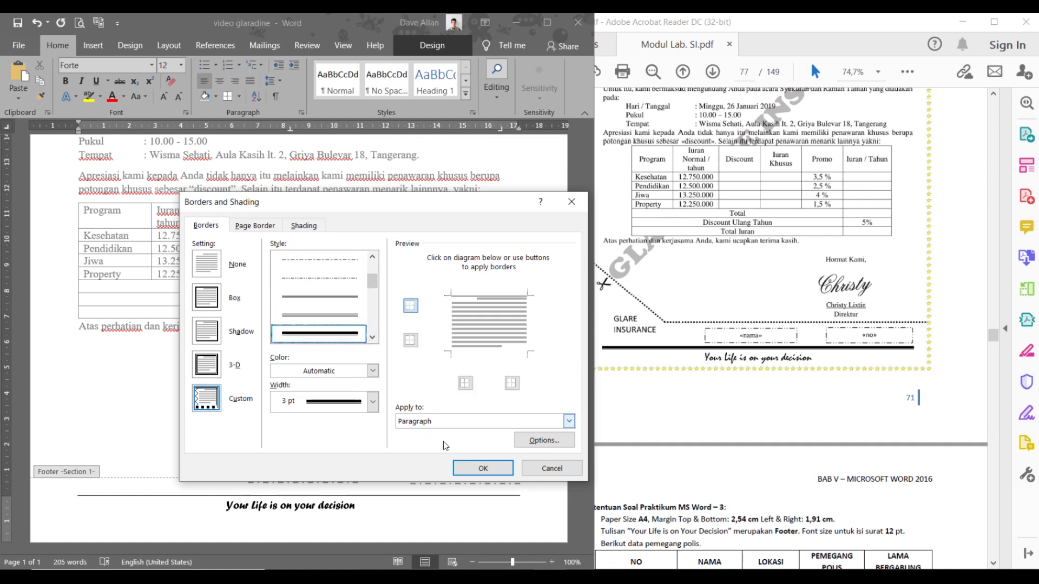
{"action": "left_click", "coordinate": [479, 298]}
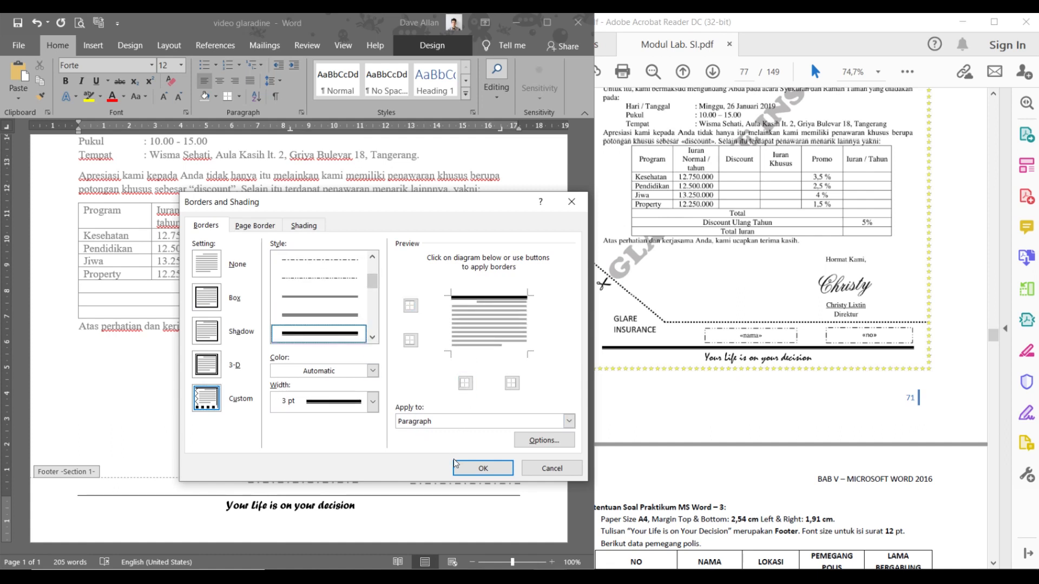
{"action": "left_click", "coordinate": [476, 301]}
{"action": "left_click", "coordinate": [482, 468]}
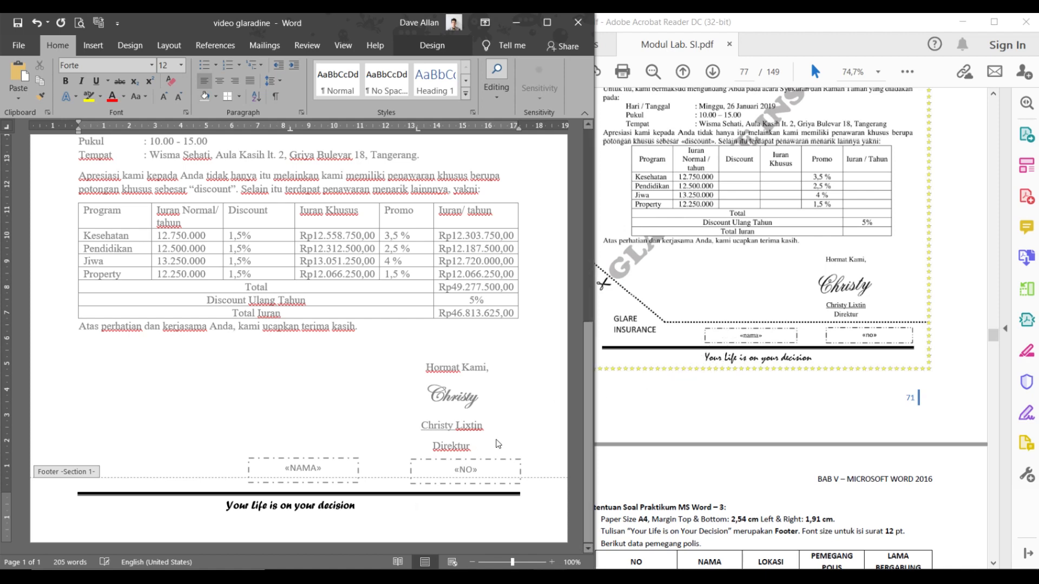
- Compare the letter with the reference PDF, then return to the Word letter body
{"action": "scroll", "coordinate": [979, 264], "scroll_direction": "up", "scroll_amount": 5}
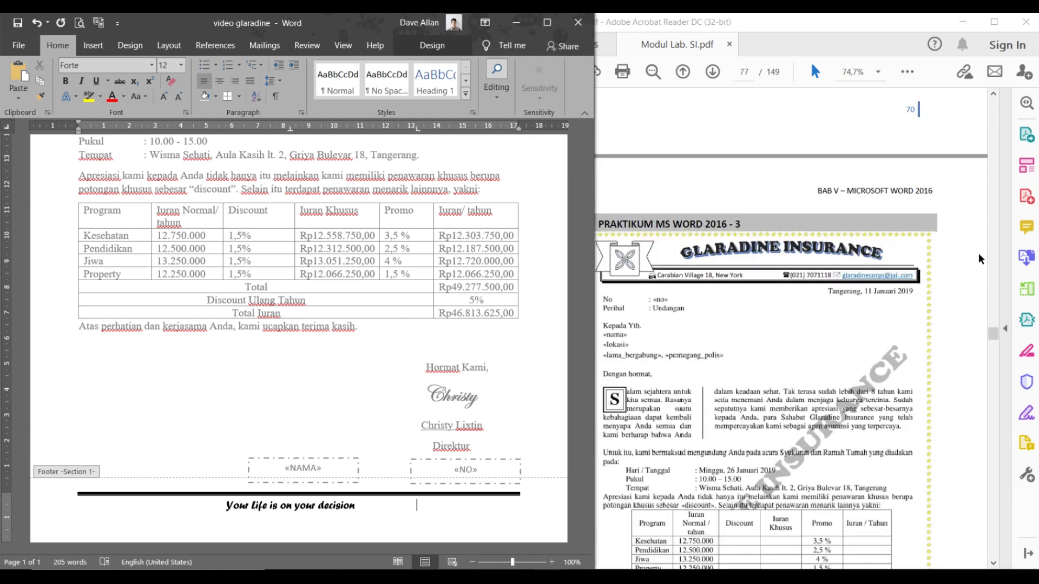
{"action": "left_click", "coordinate": [700, 376]}
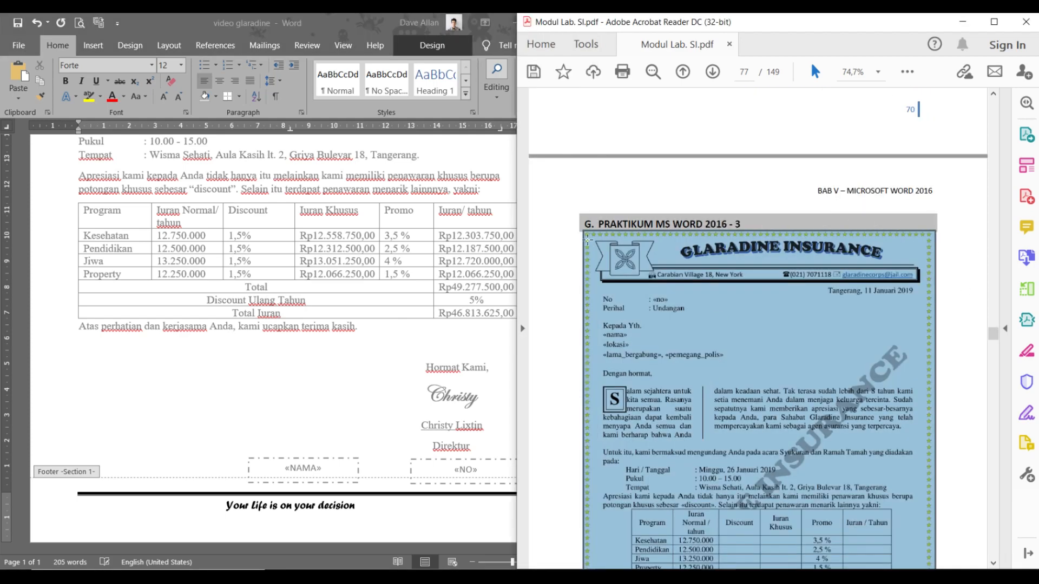
{"action": "left_click", "coordinate": [574, 242]}
{"action": "scroll", "coordinate": [676, 271], "scroll_direction": "down", "scroll_amount": 5}
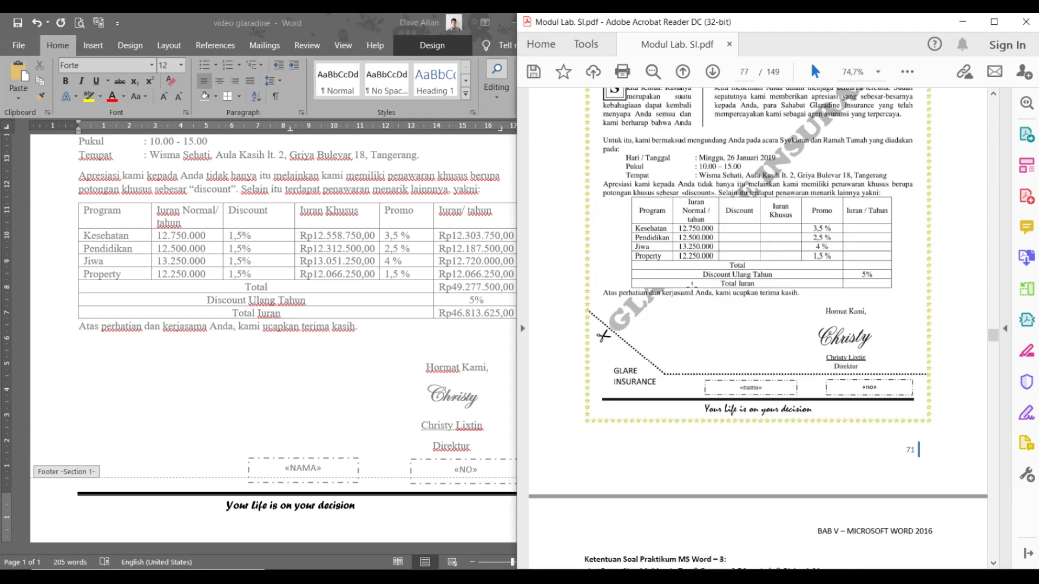
{"action": "left_click", "coordinate": [379, 492]}
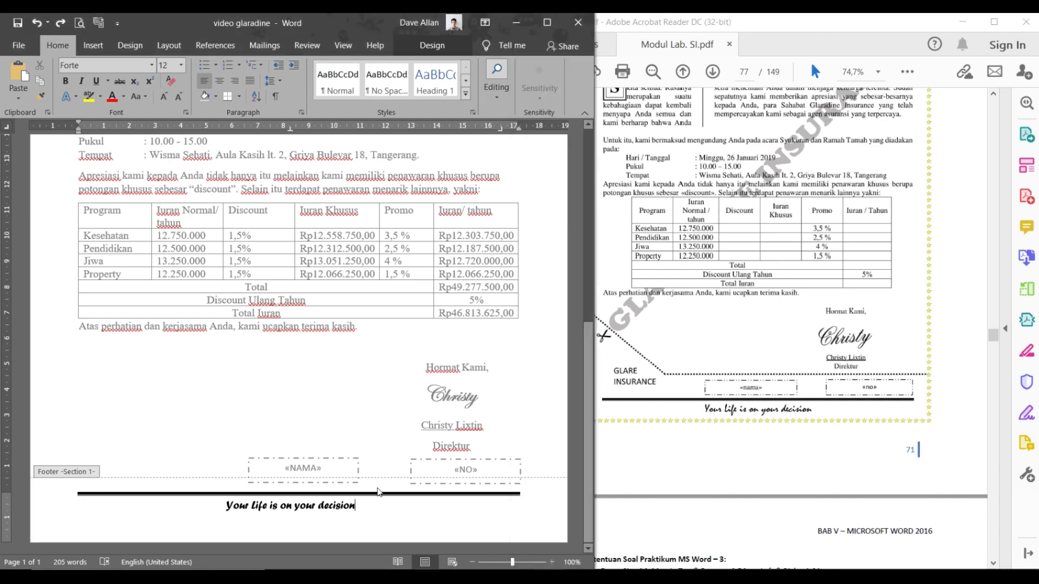
{"action": "double_click", "coordinate": [353, 388]}
{"action": "scroll", "coordinate": [419, 335], "scroll_direction": "up", "scroll_amount": 10}
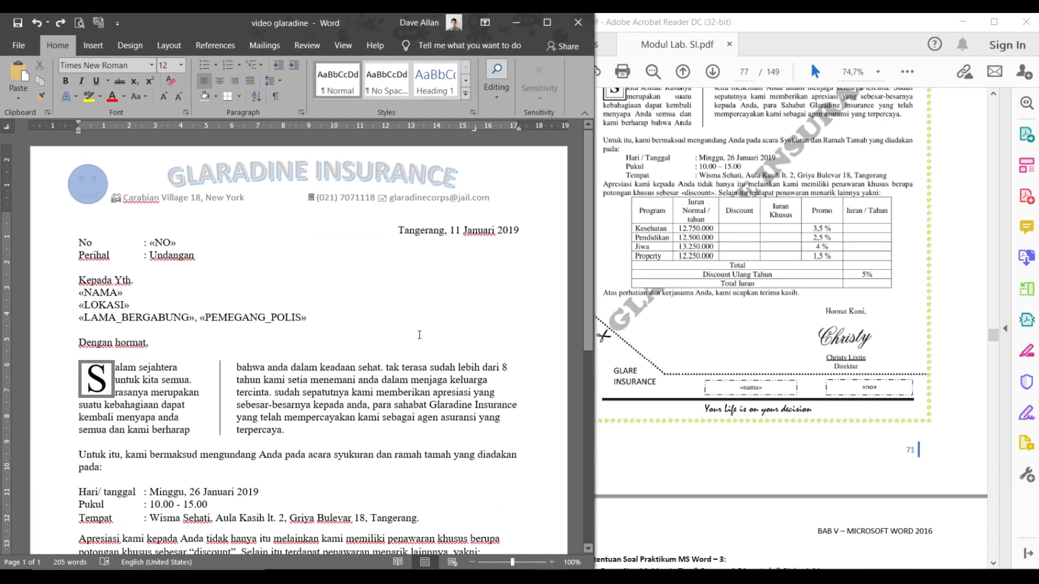
{"action": "scroll", "coordinate": [420, 335], "scroll_direction": "down", "scroll_amount": 10}
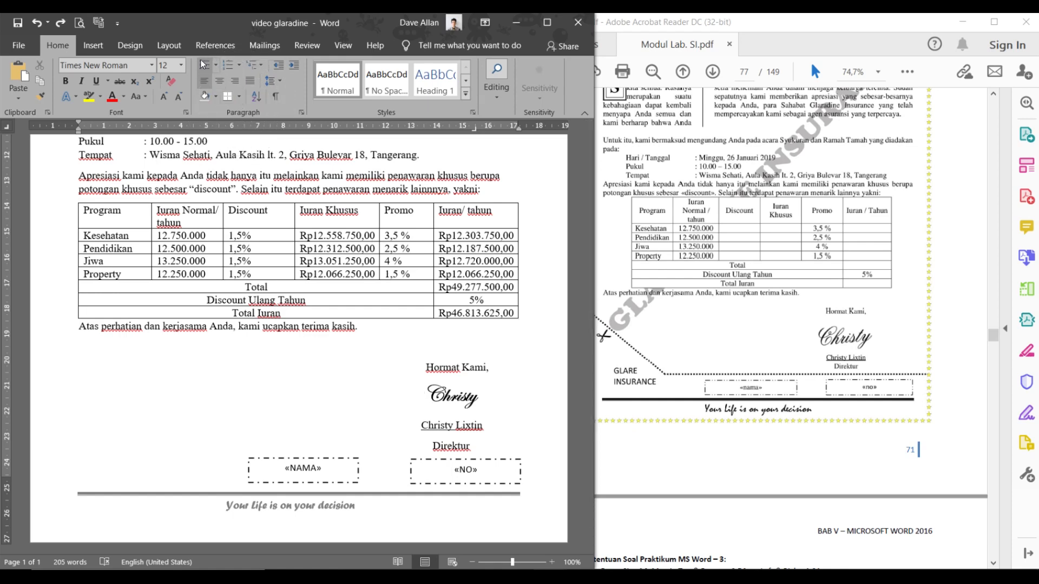
- Open the Page Borders settings from the Design ribbon's Page Background group
{"action": "left_click", "coordinate": [169, 46]}
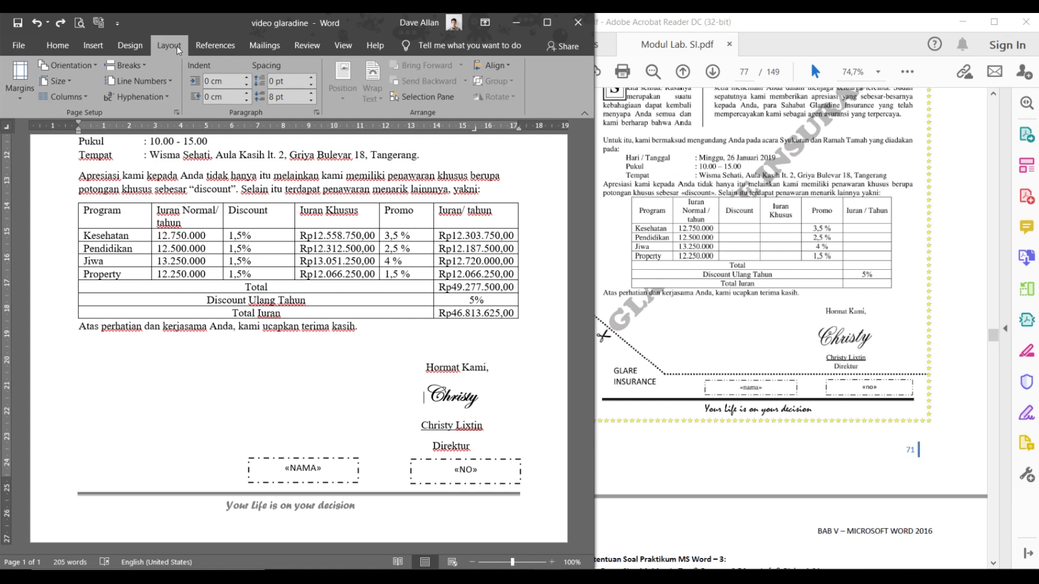
{"action": "left_click", "coordinate": [130, 46]}
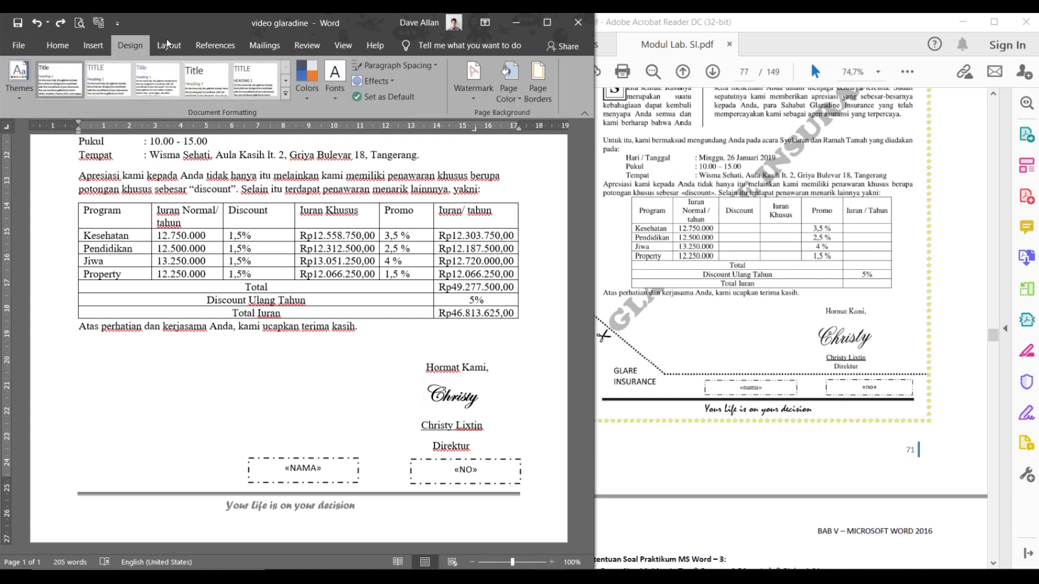
{"action": "left_click", "coordinate": [533, 89]}
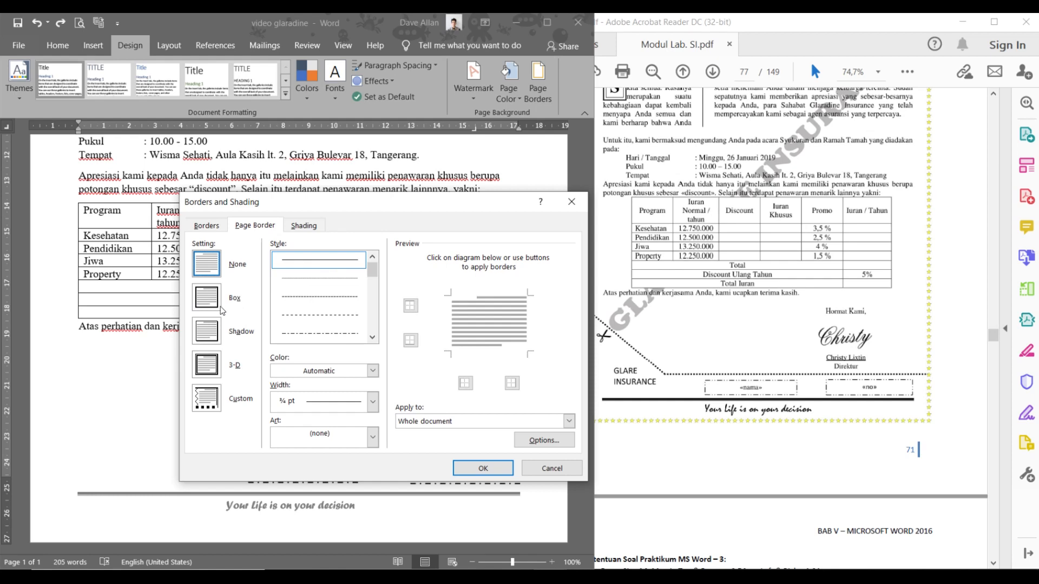
- Apply a 12 pt yellow star Art box border to the whole document
{"action": "left_click", "coordinate": [207, 298]}
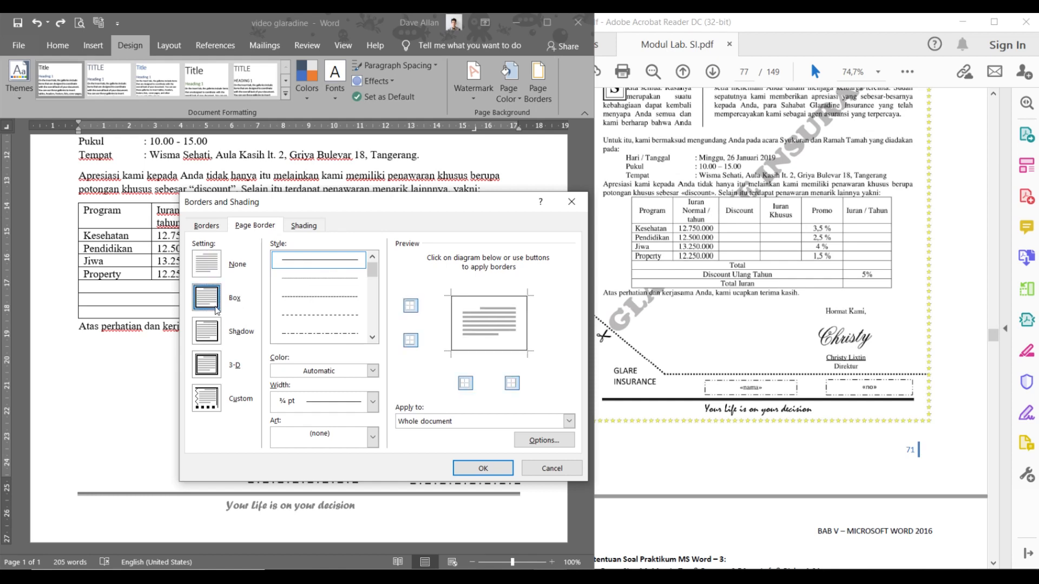
{"action": "left_click", "coordinate": [217, 310]}
{"action": "left_click", "coordinate": [373, 437]}
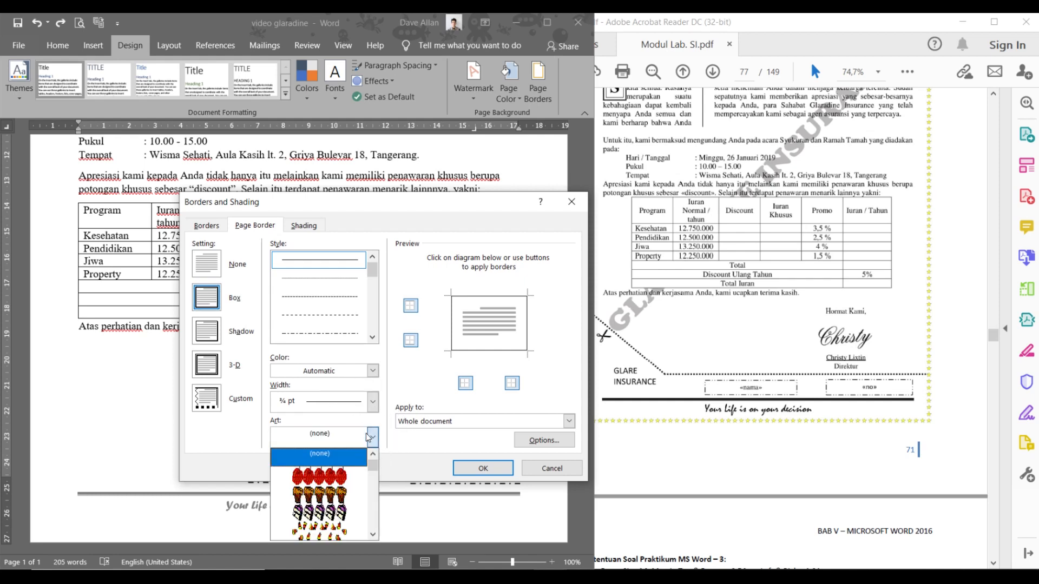
{"action": "scroll", "coordinate": [325, 482], "scroll_direction": "down", "scroll_amount": 5}
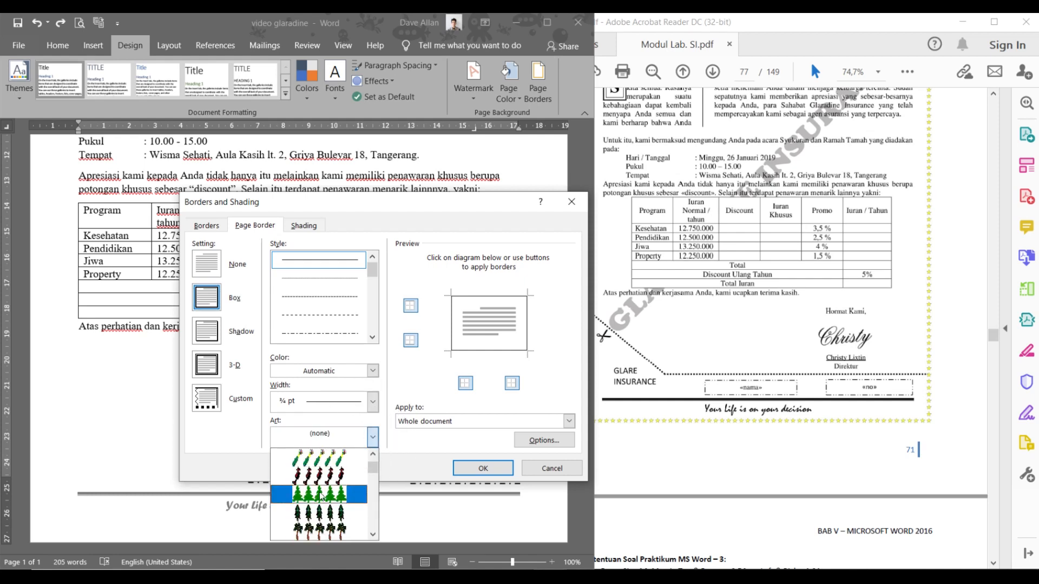
{"action": "scroll", "coordinate": [321, 495], "scroll_direction": "down", "scroll_amount": 6}
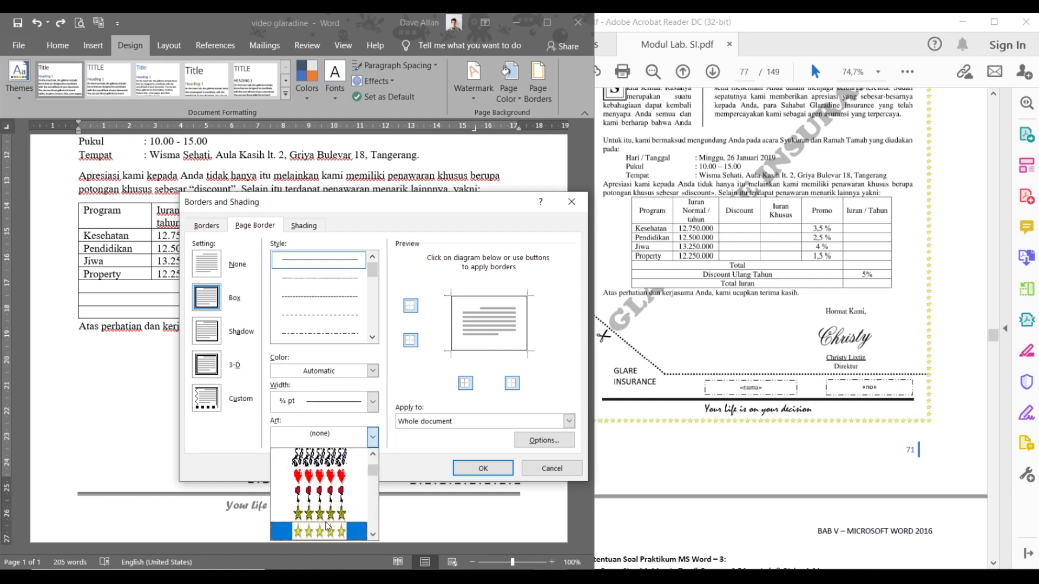
{"action": "left_click", "coordinate": [327, 526]}
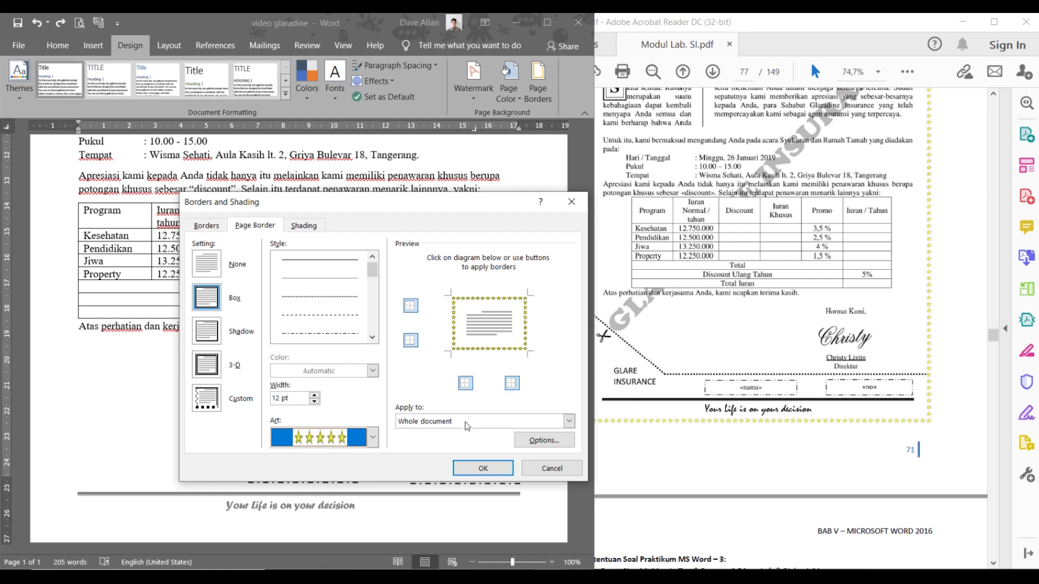
{"action": "left_click", "coordinate": [456, 468]}
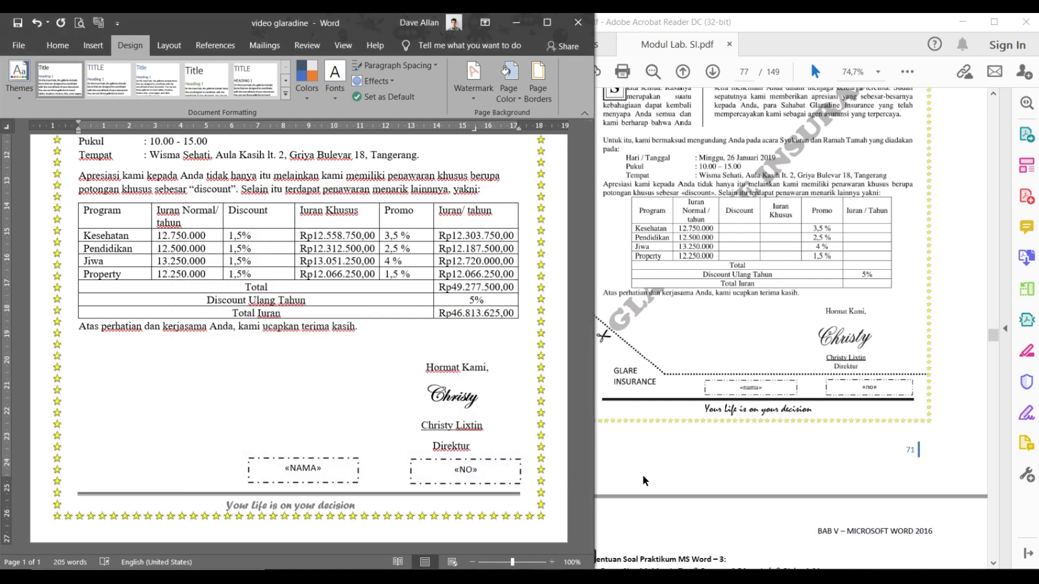
{"action": "scroll", "coordinate": [522, 433], "scroll_direction": "up", "scroll_amount": 2}
{"action": "scroll", "coordinate": [523, 433], "scroll_direction": "down", "scroll_amount": 2}
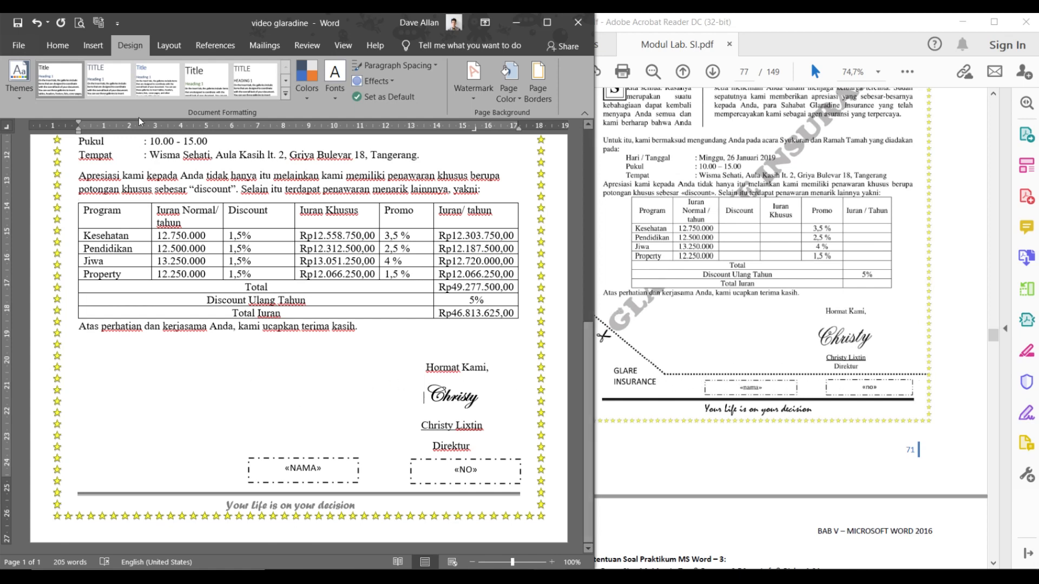
- Draw a horizontal line across the page just above the «NAMA» and «NO» boxes
{"action": "left_click", "coordinate": [92, 47]}
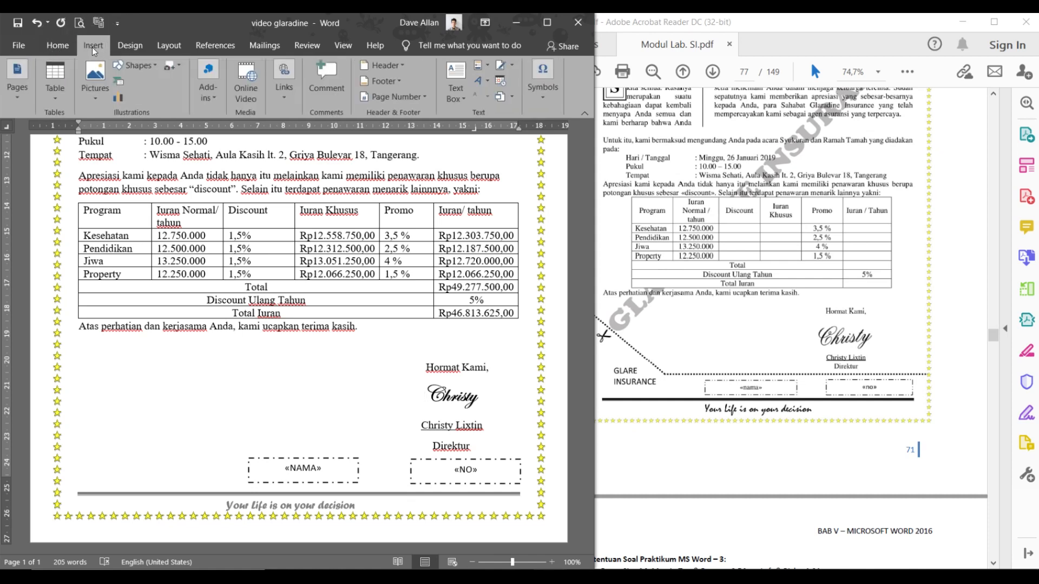
{"action": "left_click", "coordinate": [132, 66]}
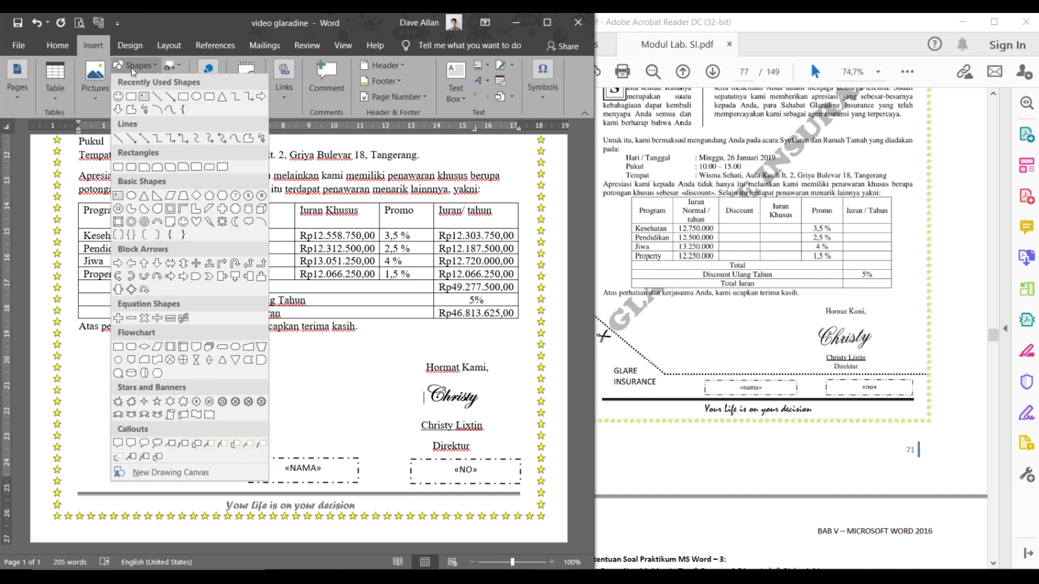
{"action": "left_click", "coordinate": [161, 96]}
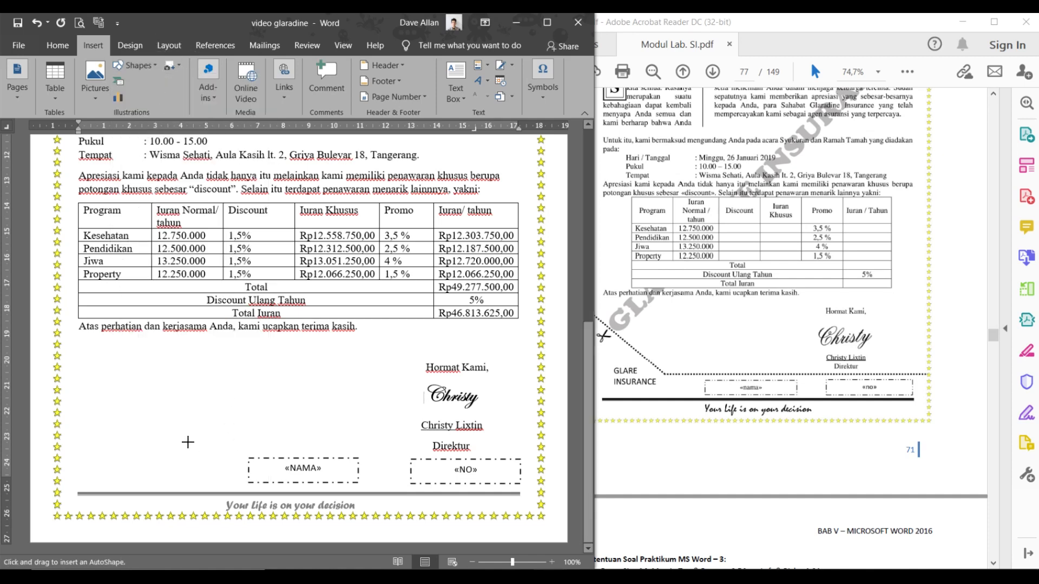
{"action": "left_click_drag", "start_coordinate": [163, 446], "coordinate": [508, 447]}
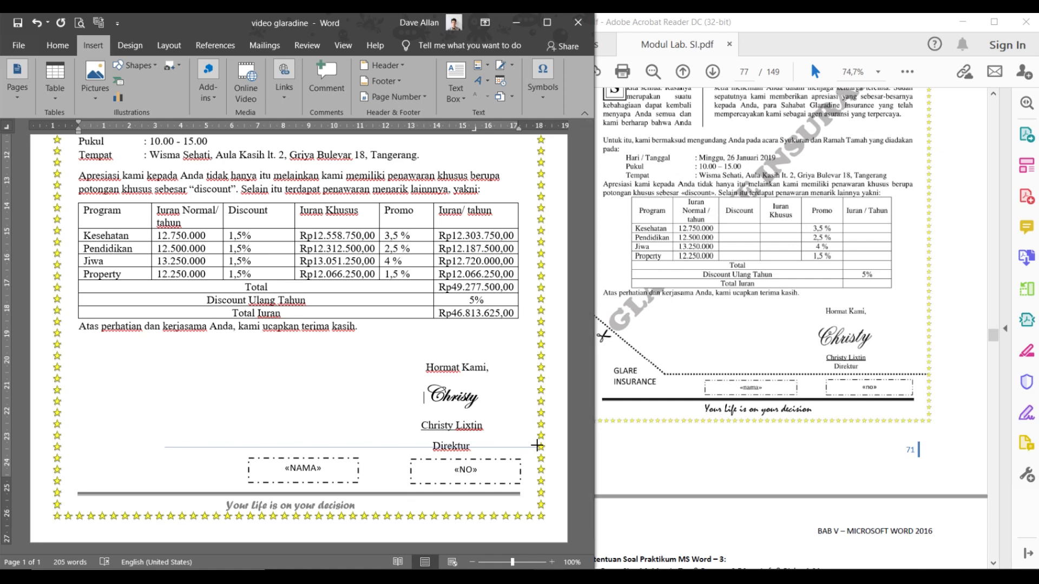
{"action": "left_click_drag", "start_coordinate": [537, 445], "coordinate": [540, 447]}
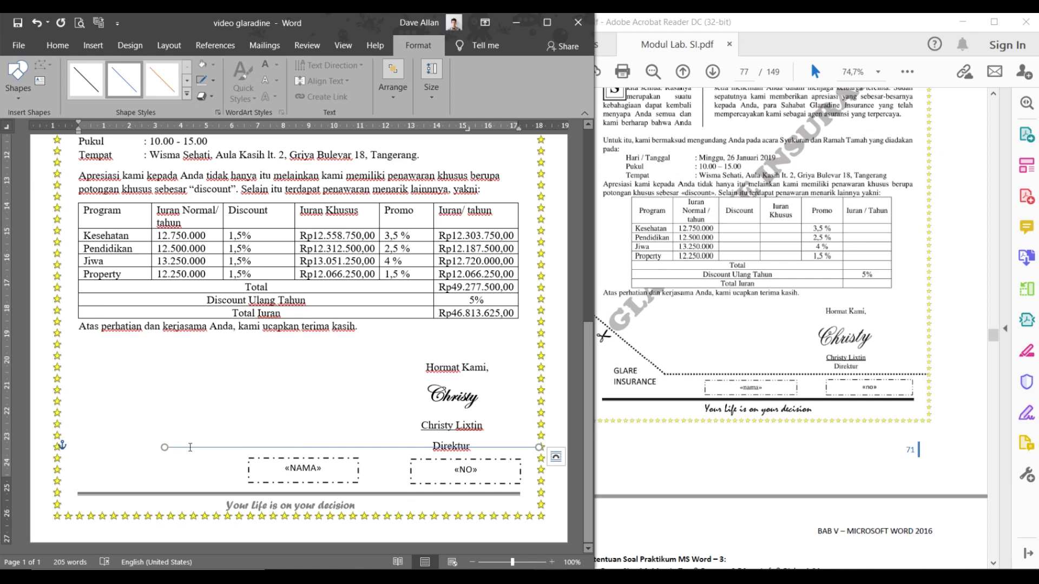
{"action": "left_click_drag", "start_coordinate": [192, 449], "coordinate": [194, 454]}
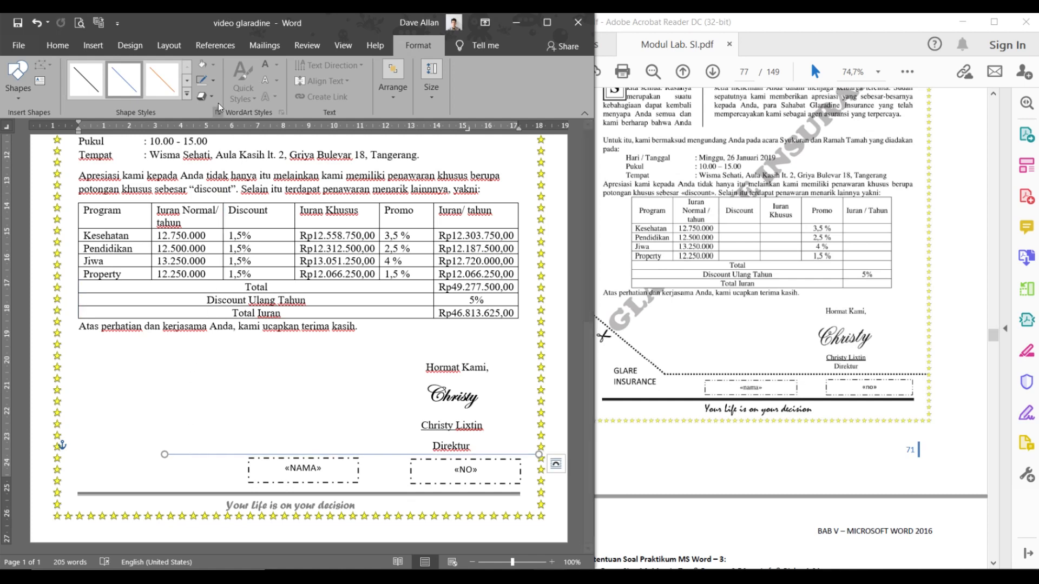
- Format the line with a 1½ pt black Round Dot outline
{"action": "left_click", "coordinate": [213, 84]}
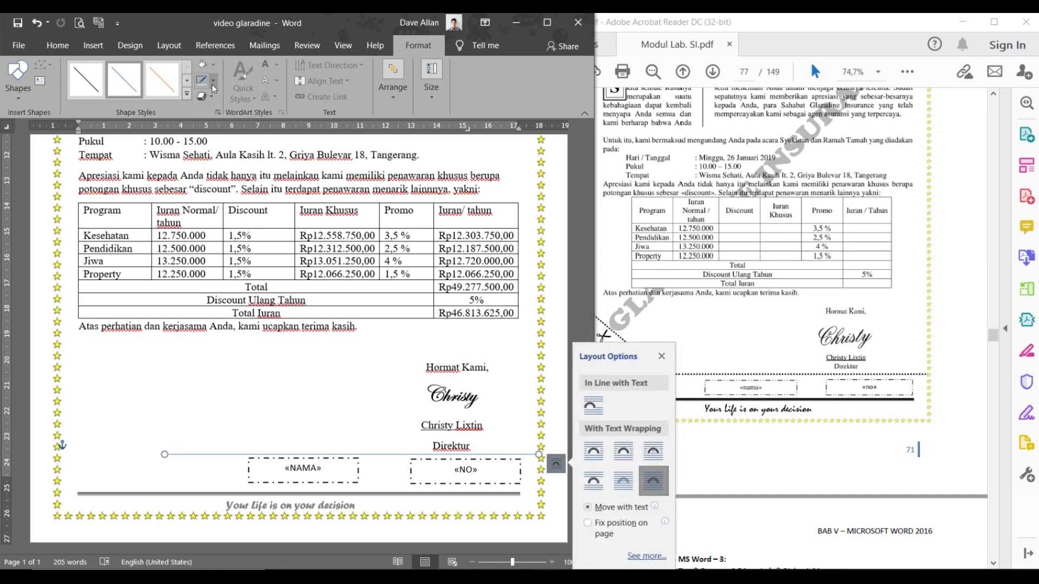
{"action": "left_click", "coordinate": [213, 85]}
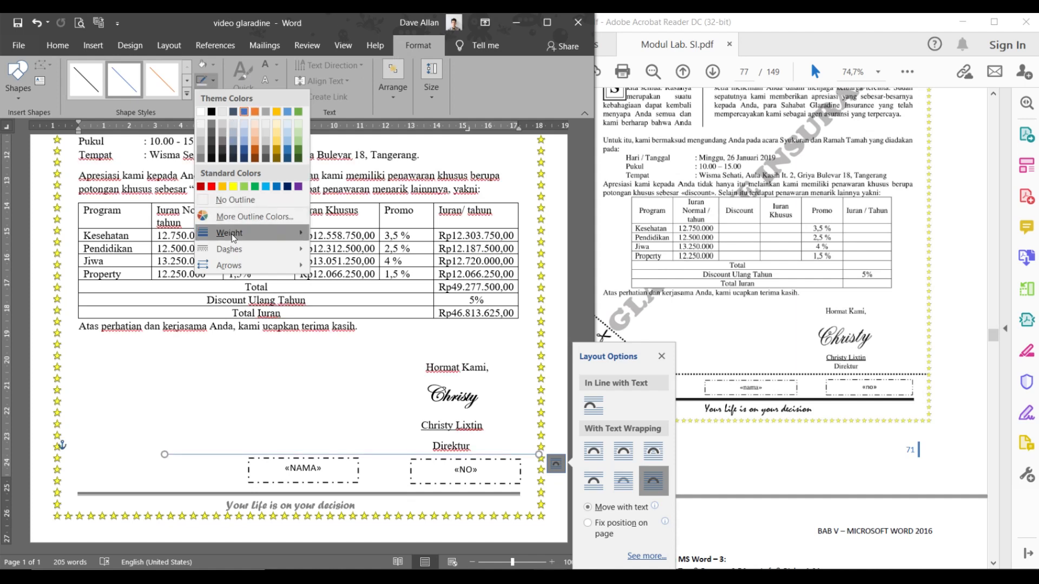
{"action": "mouse_move", "coordinate": [234, 239]}
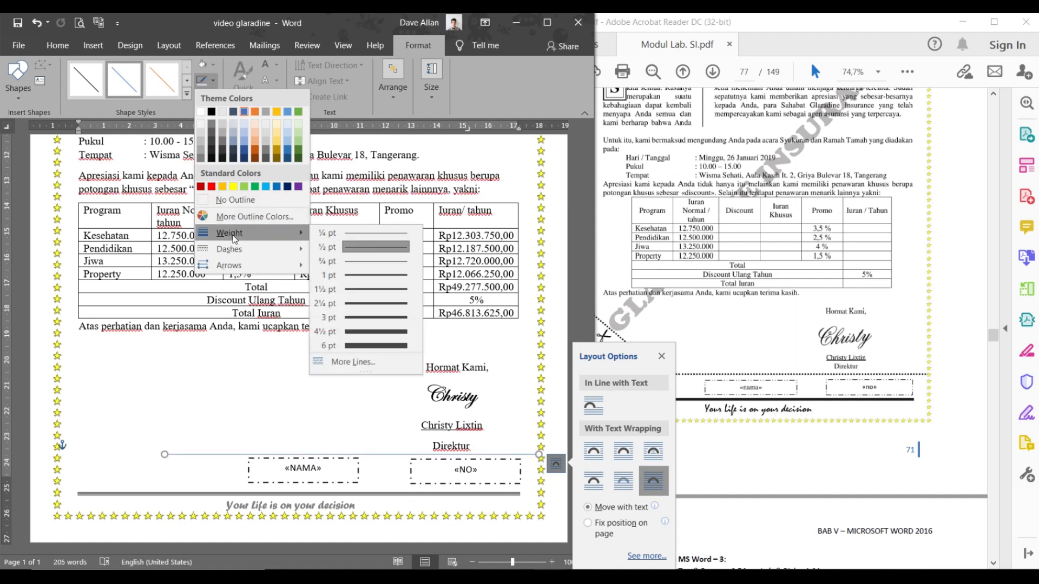
{"action": "left_click", "coordinate": [361, 292]}
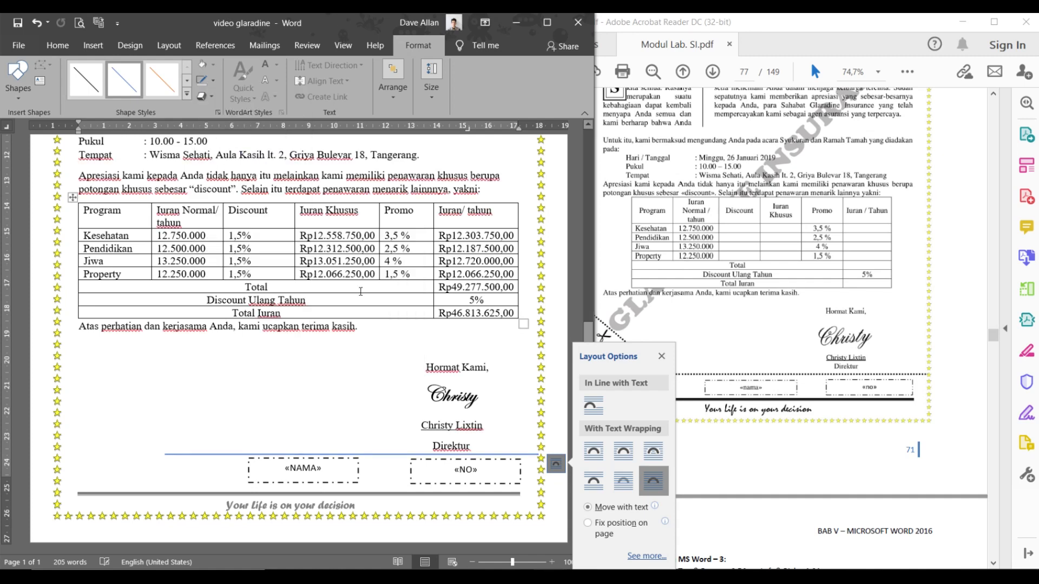
{"action": "left_click", "coordinate": [210, 85]}
{"action": "left_click", "coordinate": [211, 85]}
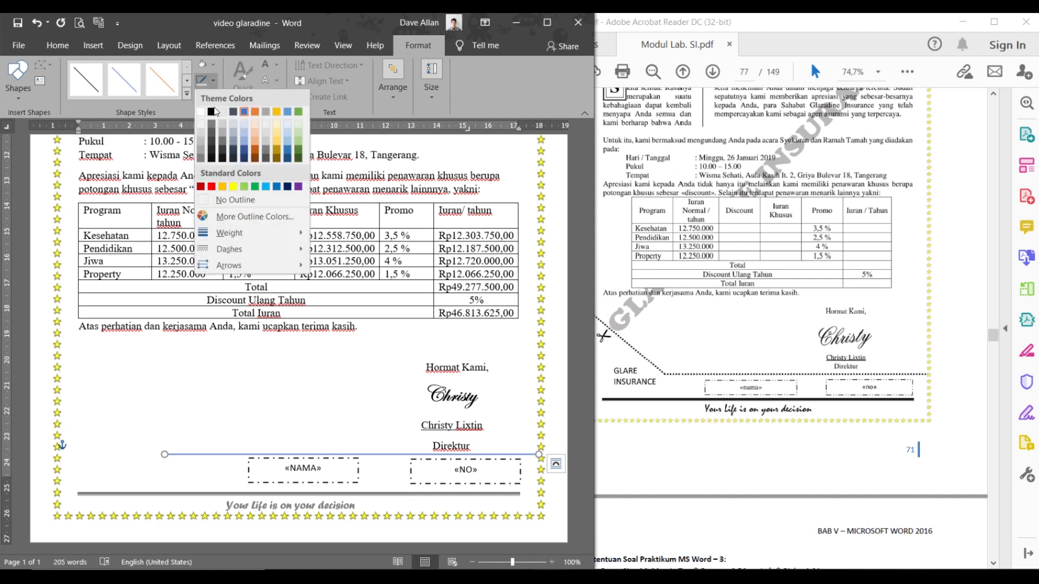
{"action": "left_click", "coordinate": [213, 111]}
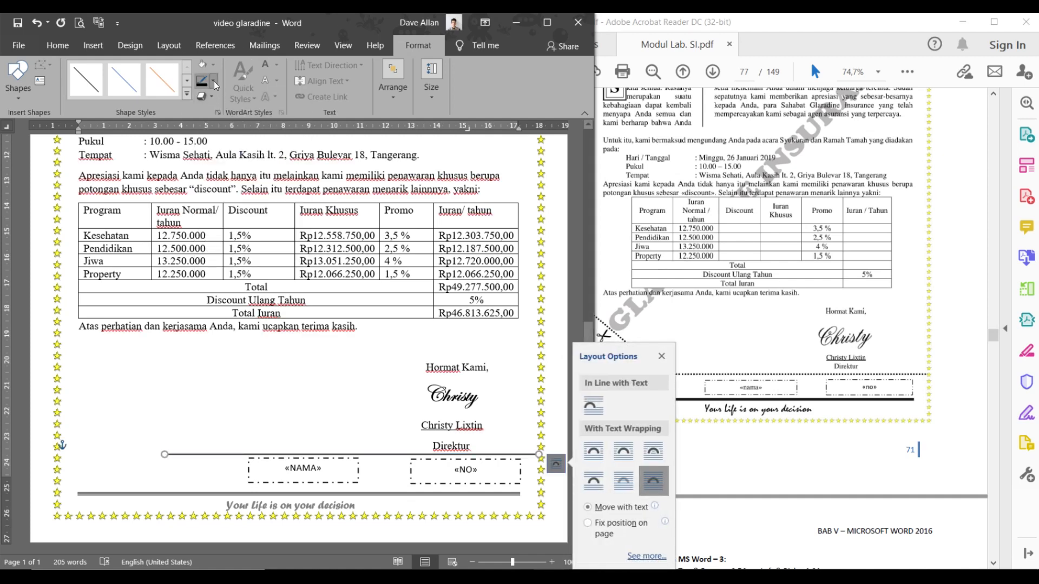
{"action": "left_click", "coordinate": [214, 85]}
{"action": "mouse_move", "coordinate": [212, 253]}
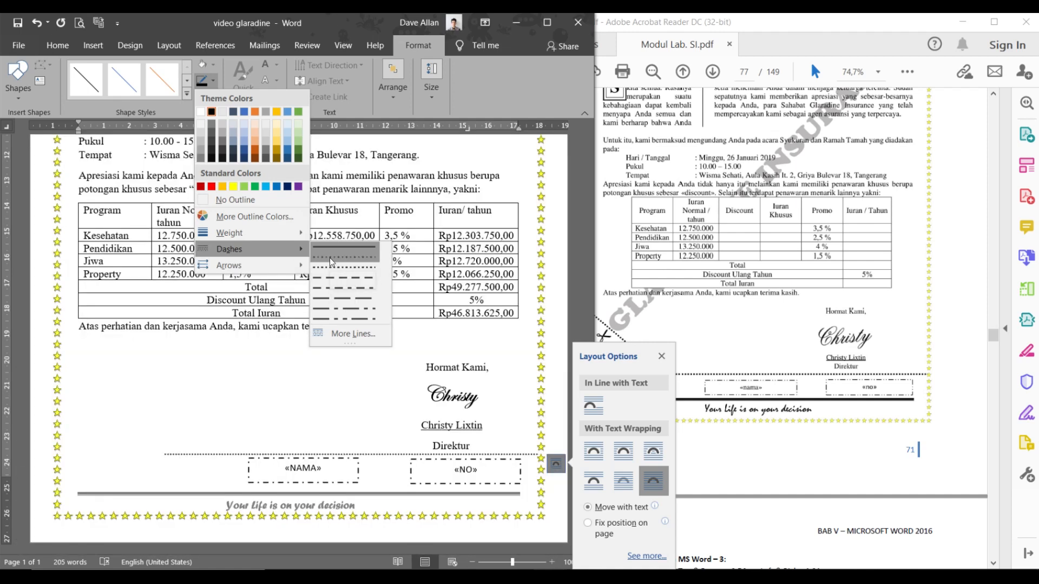
{"action": "left_click", "coordinate": [332, 262]}
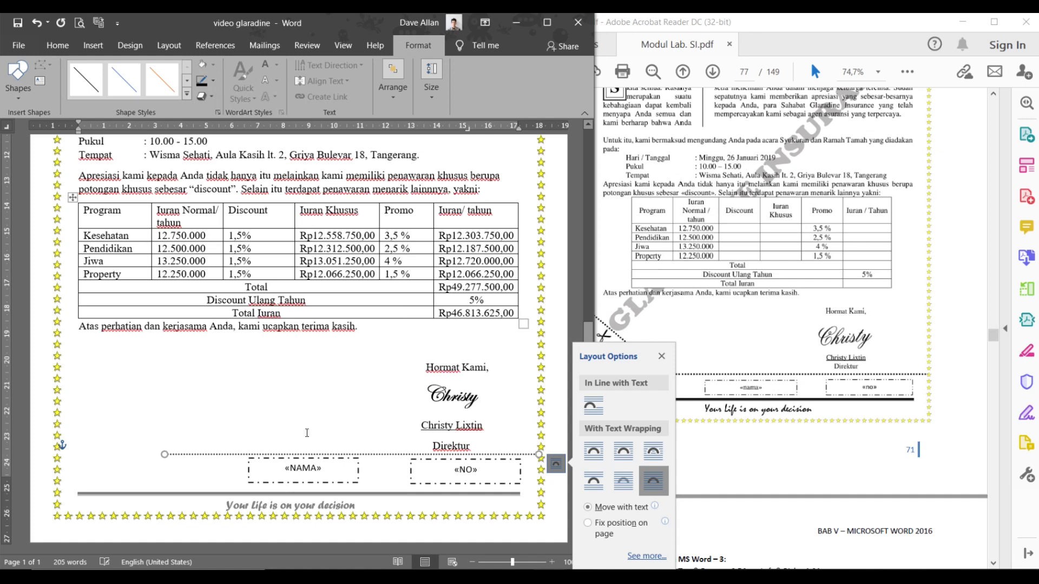
{"action": "left_click", "coordinate": [309, 427]}
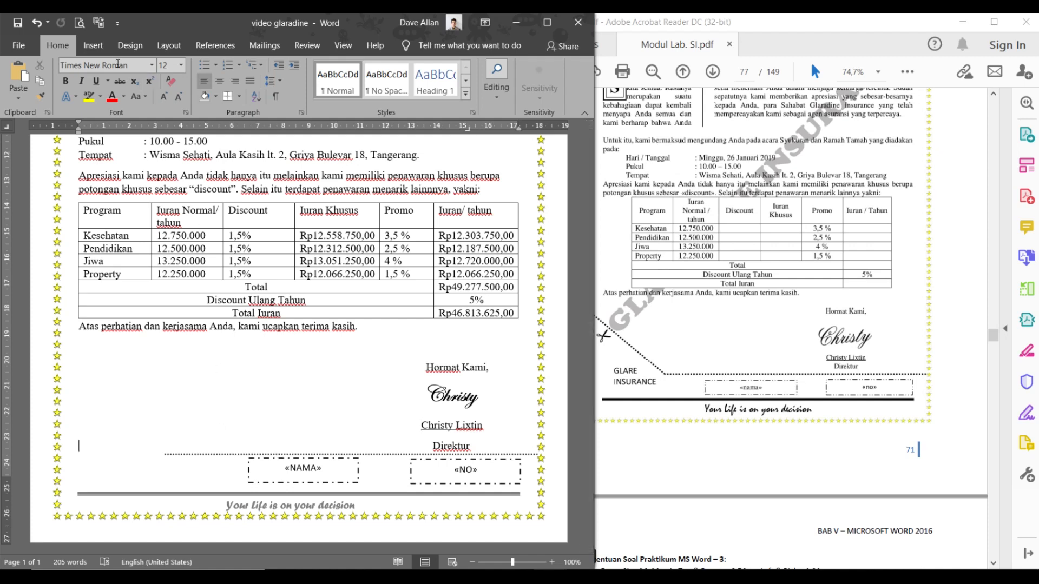
- Draw a diagonal line from the left page edge down to the horizontal cut line
{"action": "left_click", "coordinate": [102, 52]}
{"action": "left_click", "coordinate": [134, 65]}
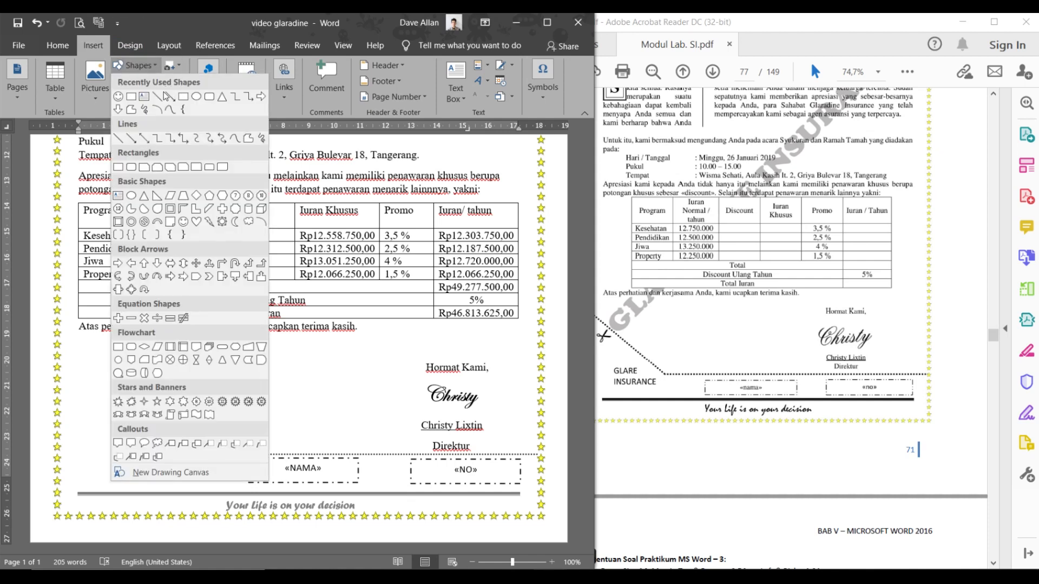
{"action": "left_click", "coordinate": [162, 98]}
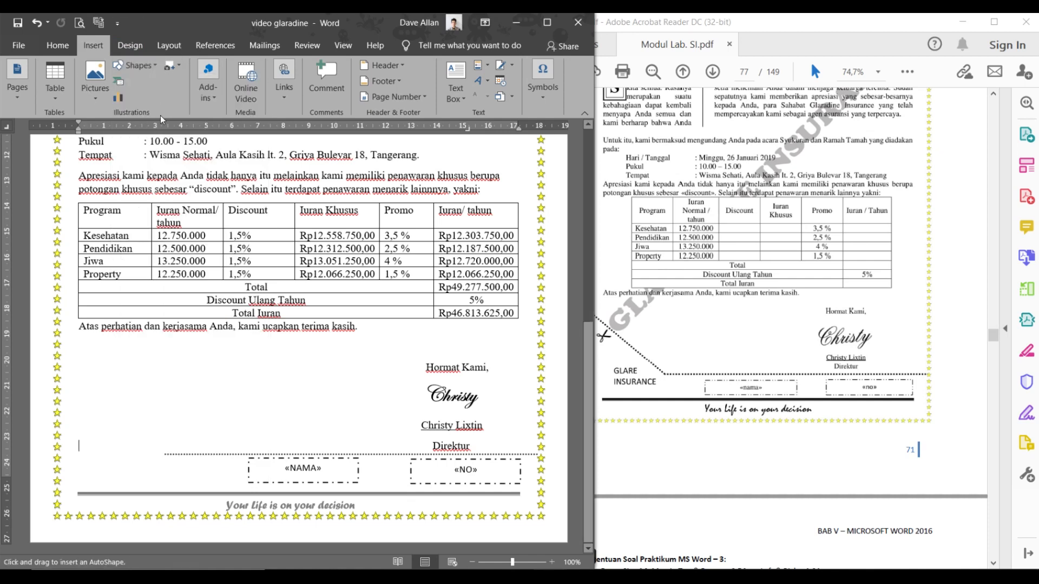
{"action": "left_click_drag", "start_coordinate": [65, 373], "coordinate": [164, 454]}
{"action": "left_click", "coordinate": [622, 363]}
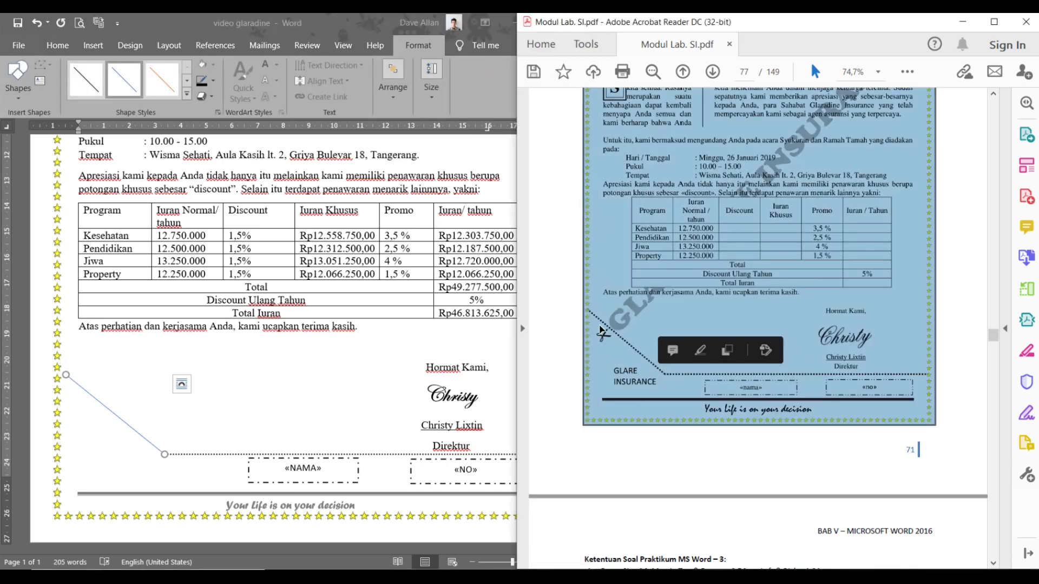
{"action": "left_click", "coordinate": [89, 395]}
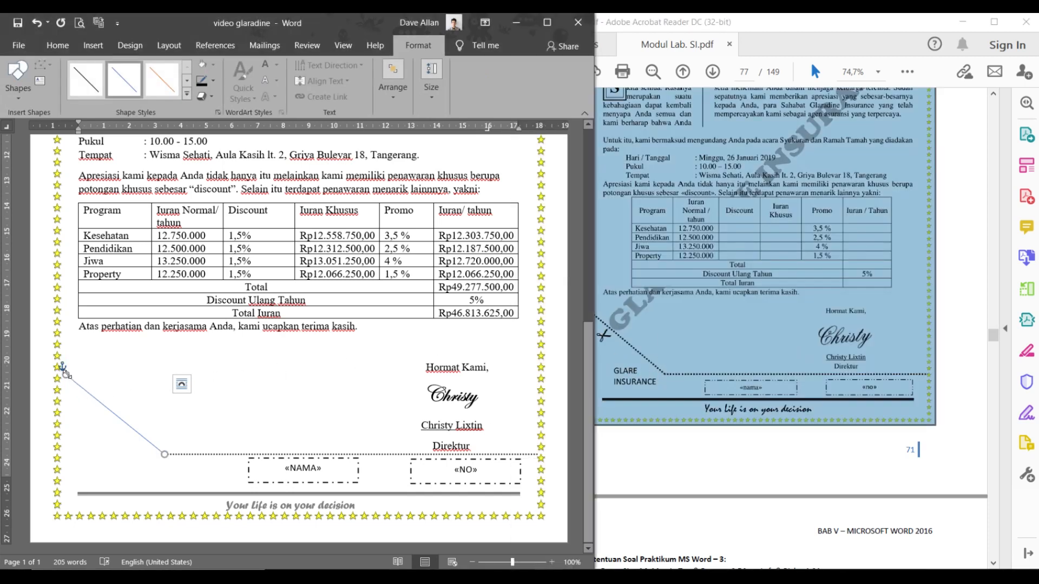
{"action": "left_click_drag", "start_coordinate": [65, 371], "coordinate": [63, 374]}
{"action": "left_click", "coordinate": [147, 400]}
{"action": "left_click", "coordinate": [130, 425]}
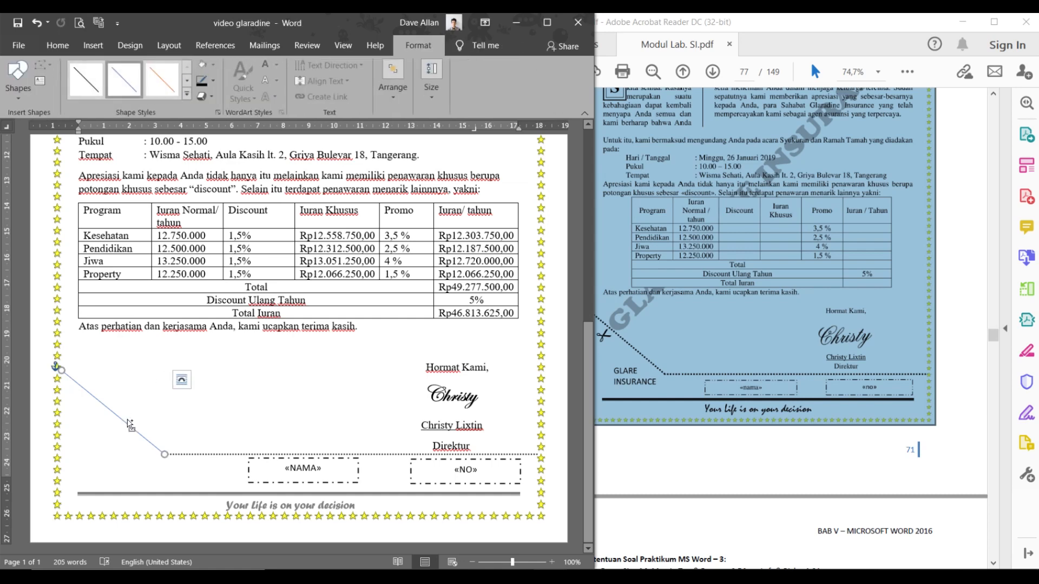
{"action": "left_click", "coordinate": [181, 380]}
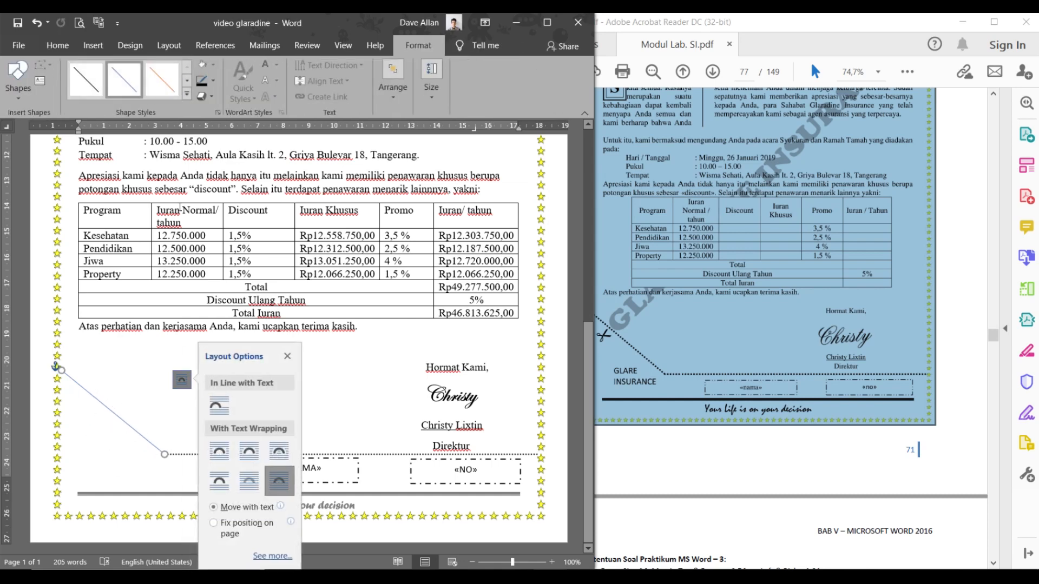
- Make the diagonal line black, 1½ pt thick, with Round Dot dashes
{"action": "left_click", "coordinate": [212, 81]}
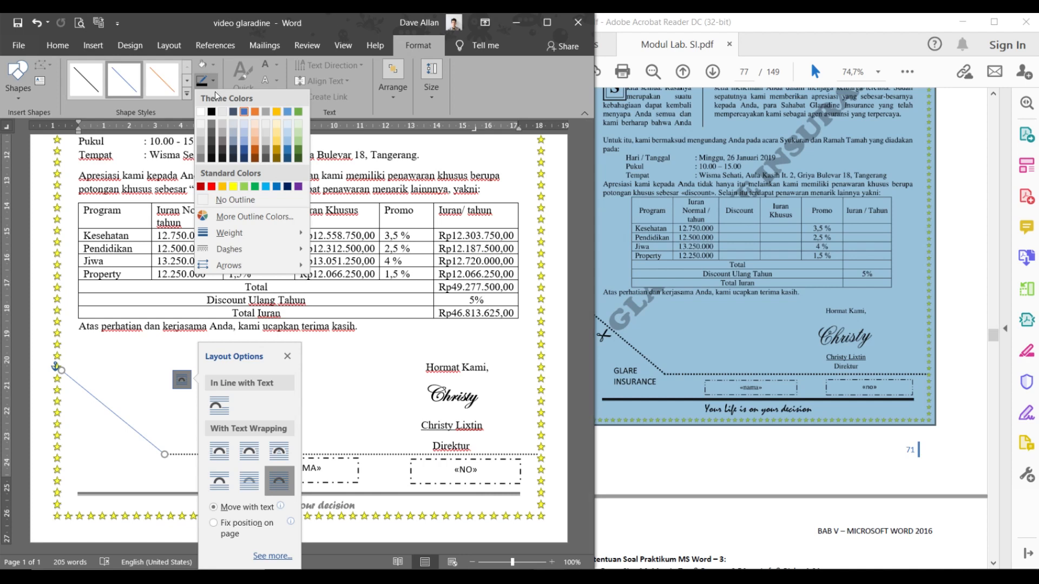
{"action": "left_click", "coordinate": [212, 111]}
{"action": "left_click", "coordinate": [214, 83]}
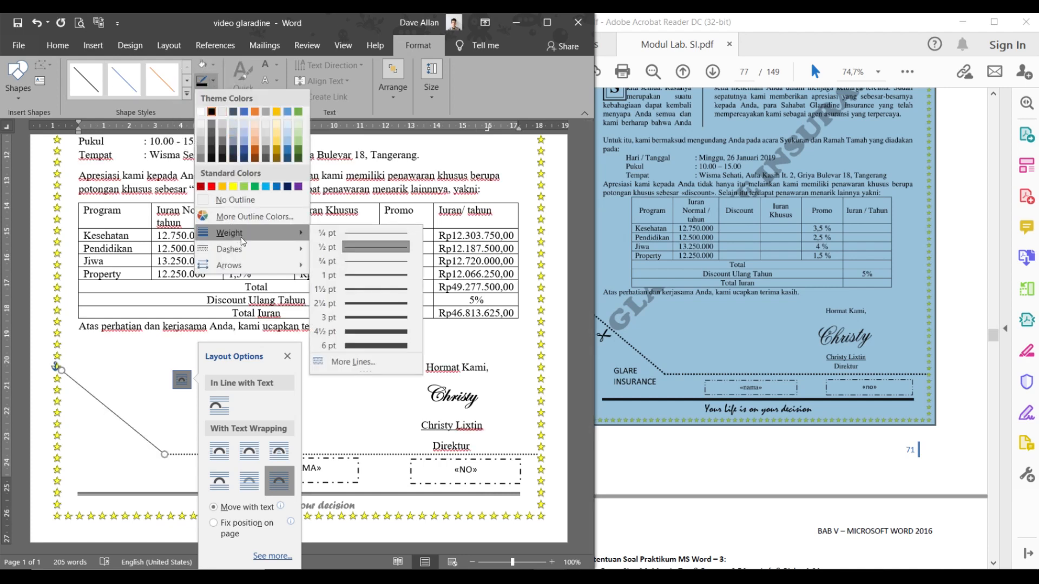
{"action": "left_click", "coordinate": [359, 294]}
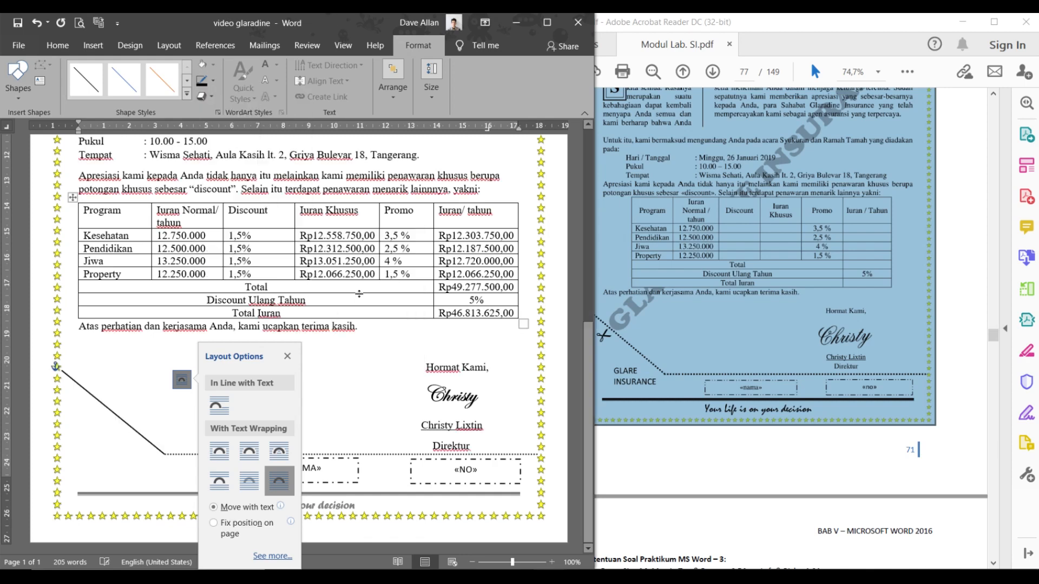
{"action": "left_click", "coordinate": [213, 81]}
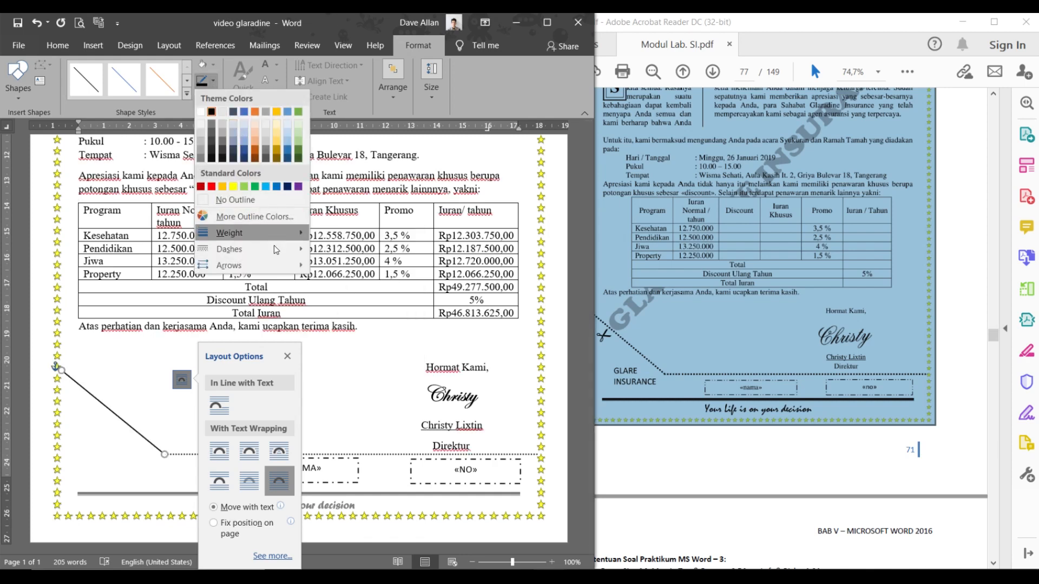
{"action": "mouse_move", "coordinate": [278, 250]}
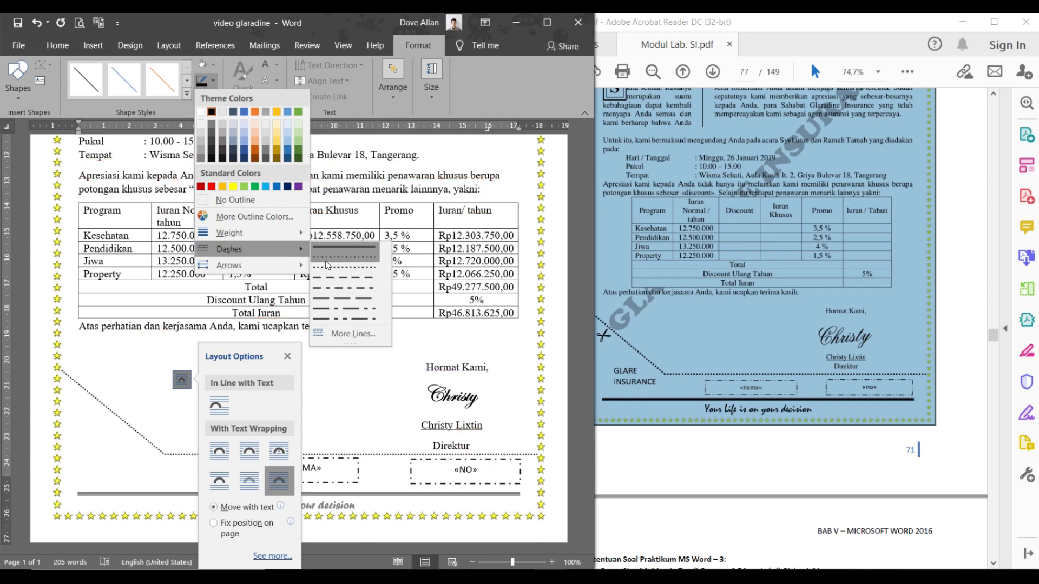
{"action": "left_click", "coordinate": [327, 262]}
{"action": "left_click", "coordinate": [334, 353]}
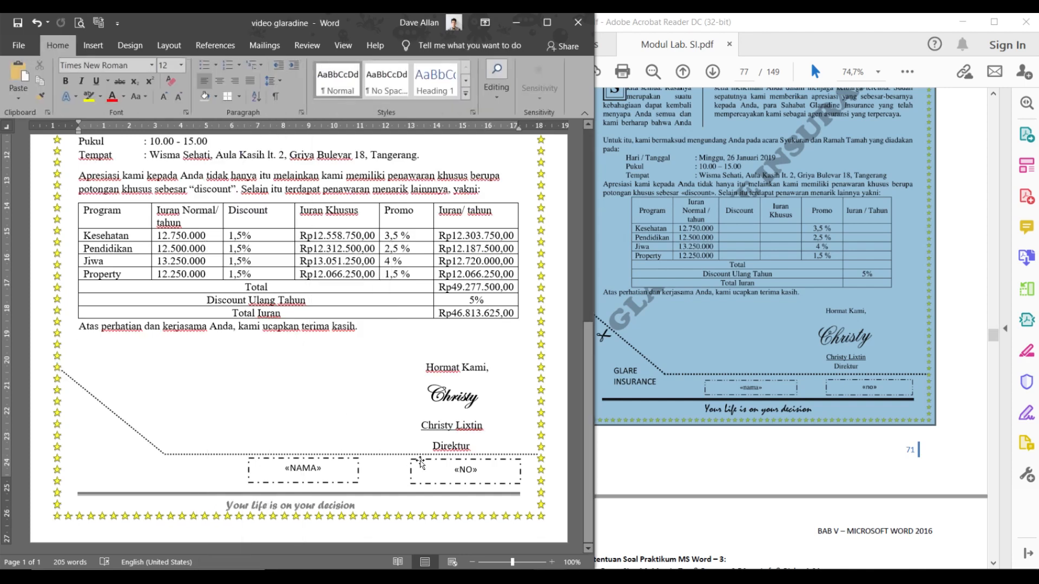
{"action": "left_click", "coordinate": [659, 365]}
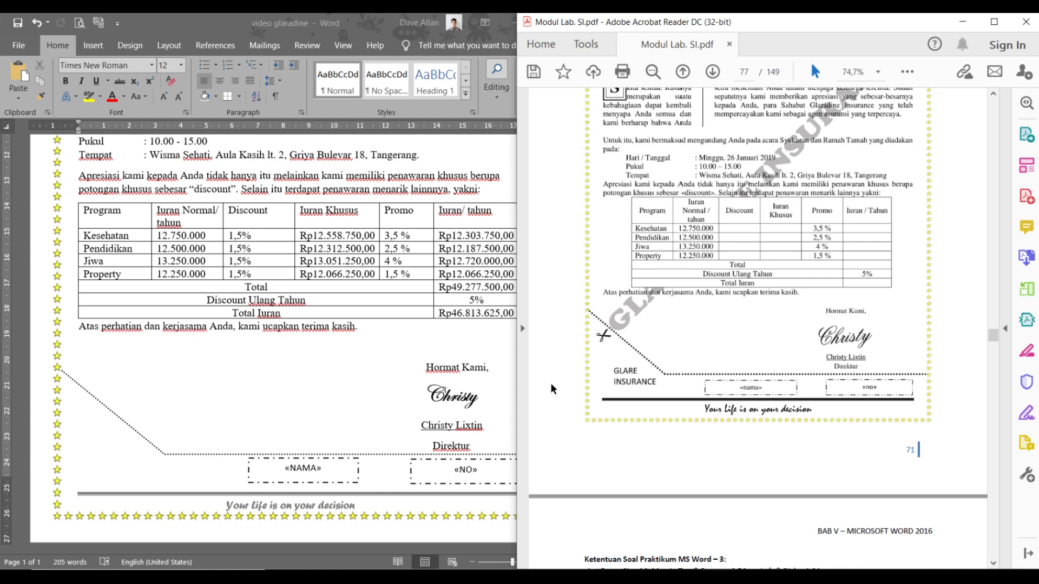
{"action": "left_click", "coordinate": [600, 339]}
{"action": "left_click", "coordinate": [605, 345]}
{"action": "key", "text": "ctrl"}
{"action": "key", "text": "ctrl"}
{"action": "key", "text": "ctrl"}
{"action": "key", "text": "ctrl"}
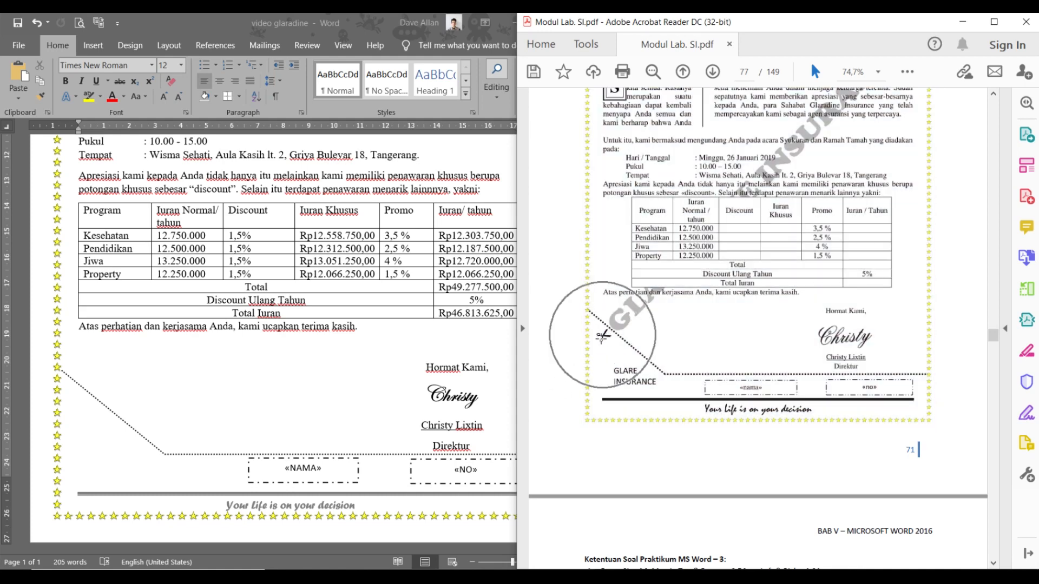
{"action": "key", "text": "ctrl"}
{"action": "key", "text": "ctrl"}
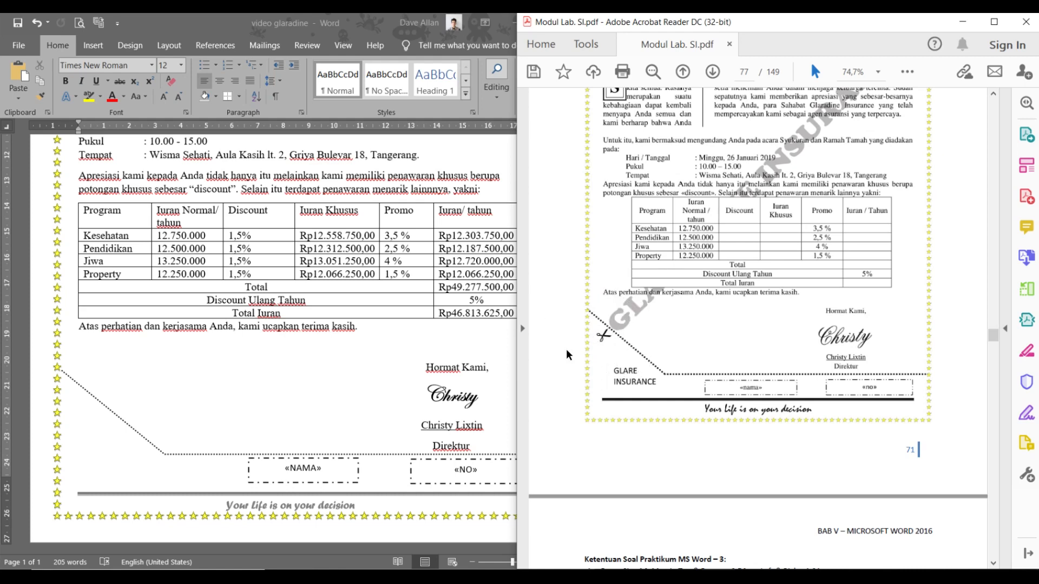
{"action": "key", "text": "ctrl"}
{"action": "key", "text": "ctrl"}
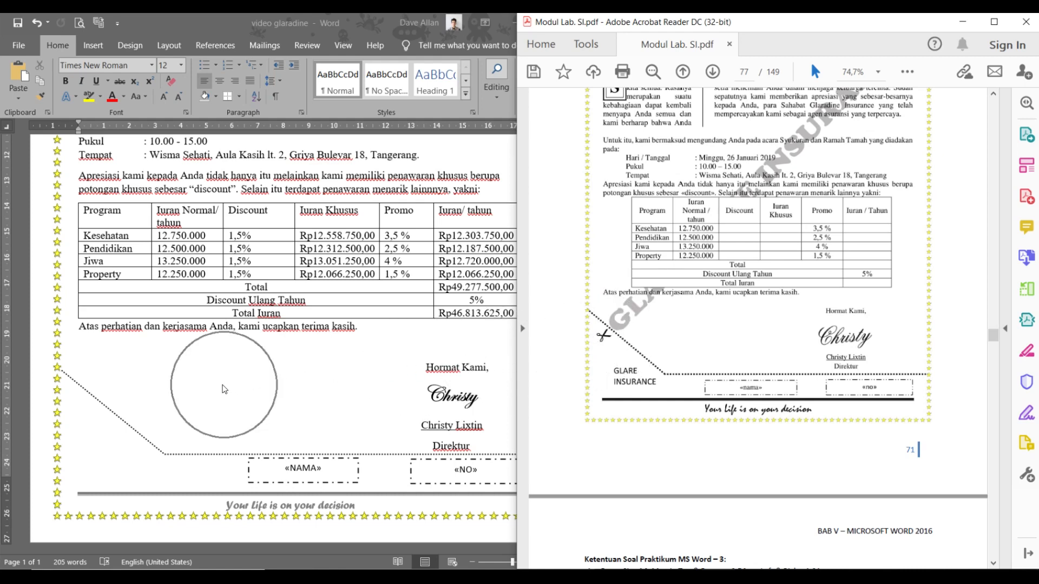
{"action": "key", "text": "ctrl"}
{"action": "key", "text": "ctrl"}
{"action": "key", "text": "ctrl"}
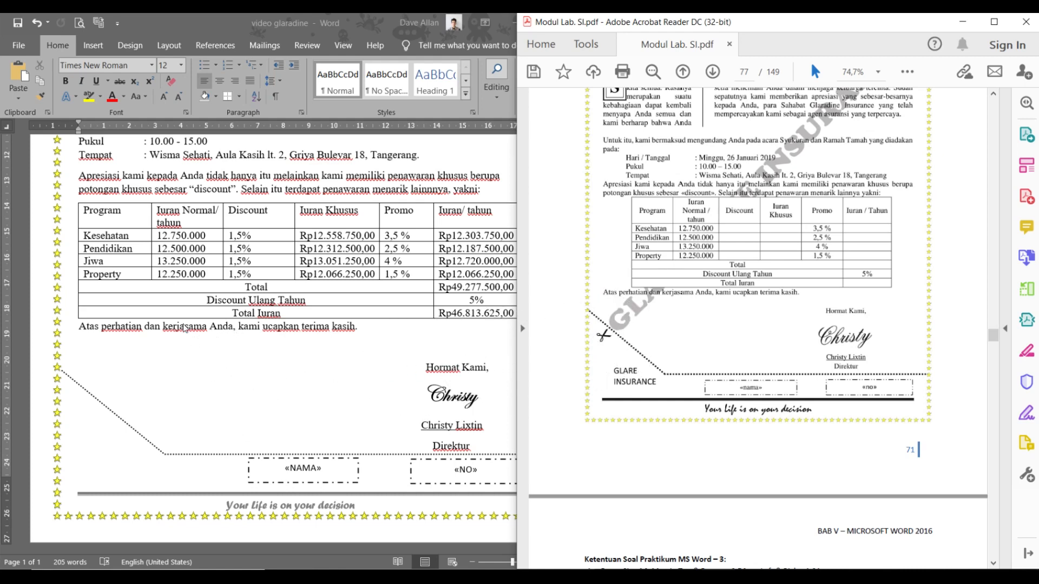
{"action": "key", "text": "ctrl"}
{"action": "key", "text": "ctrl"}
{"action": "left_click", "coordinate": [84, 412]}
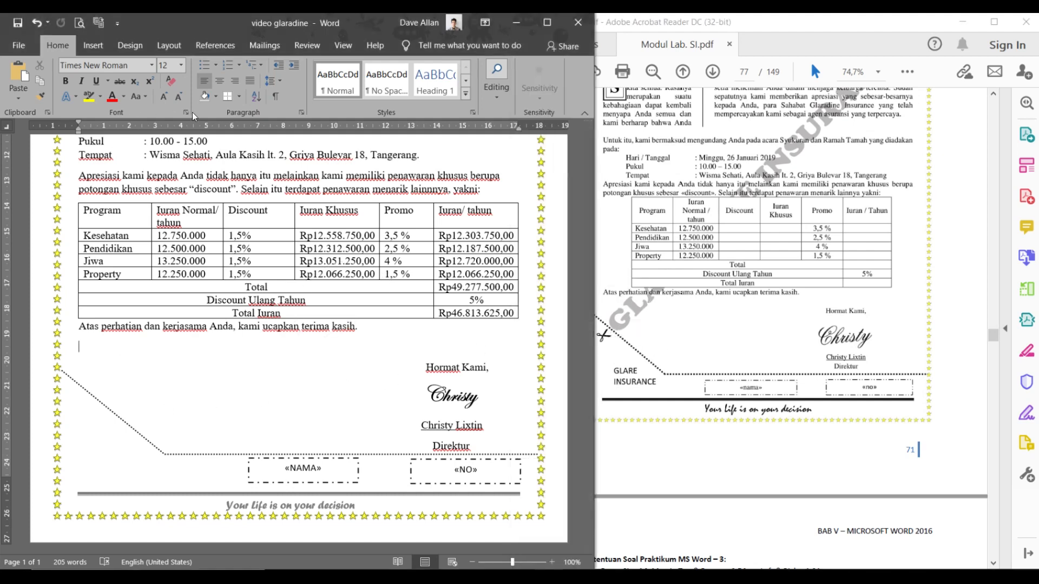
- Draw a small text box at the cut line's left end and set it to No Outline
{"action": "left_click", "coordinate": [100, 48]}
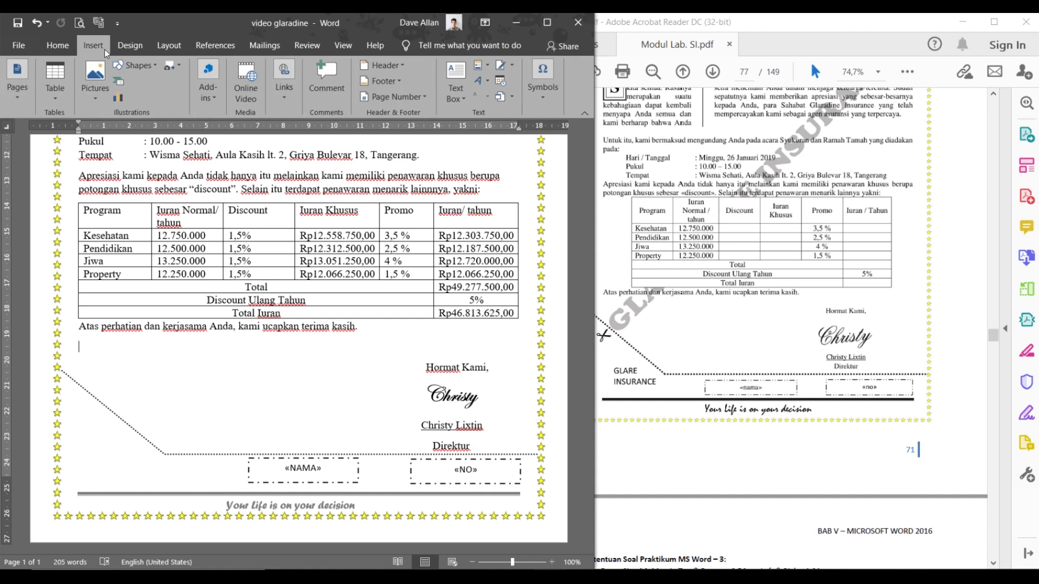
{"action": "left_click", "coordinate": [138, 66]}
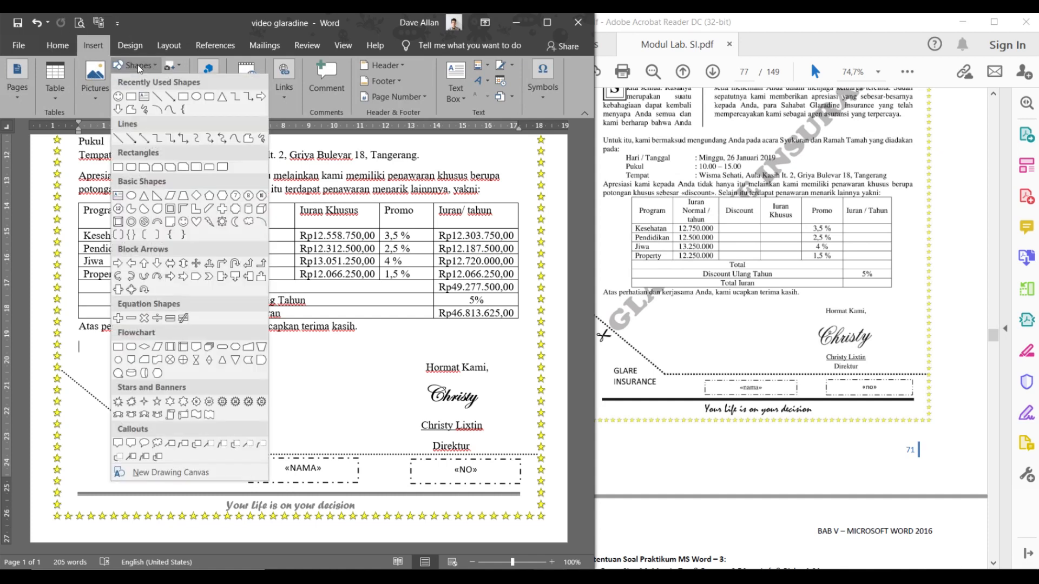
{"action": "left_click", "coordinate": [144, 96]}
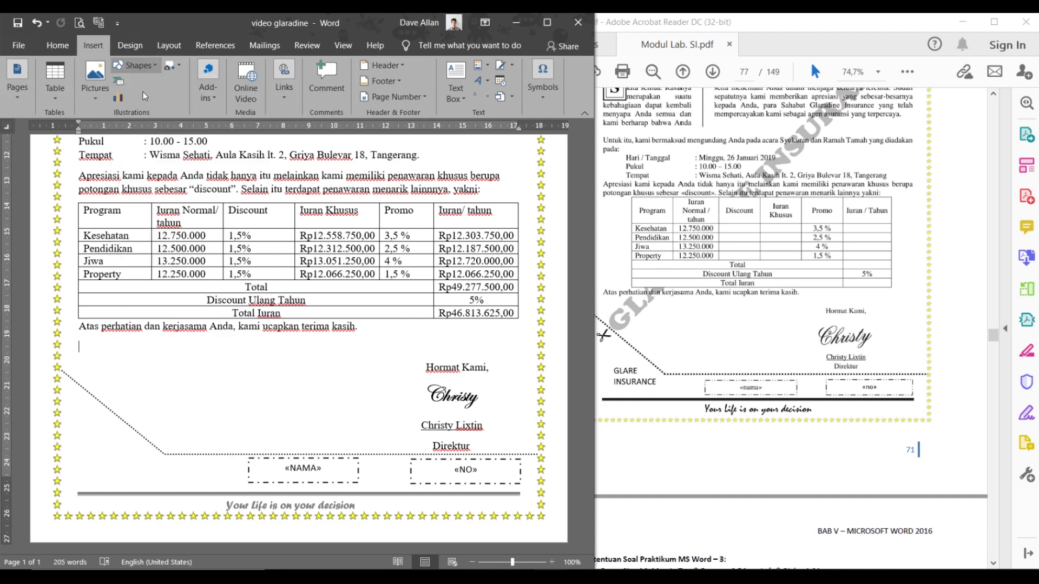
{"action": "left_click_drag", "start_coordinate": [65, 393], "coordinate": [88, 414]}
{"action": "key", "text": "ctrl"}
{"action": "key", "text": "ctrl"}
{"action": "key", "text": "ctrl"}
{"action": "key", "text": "ctrl"}
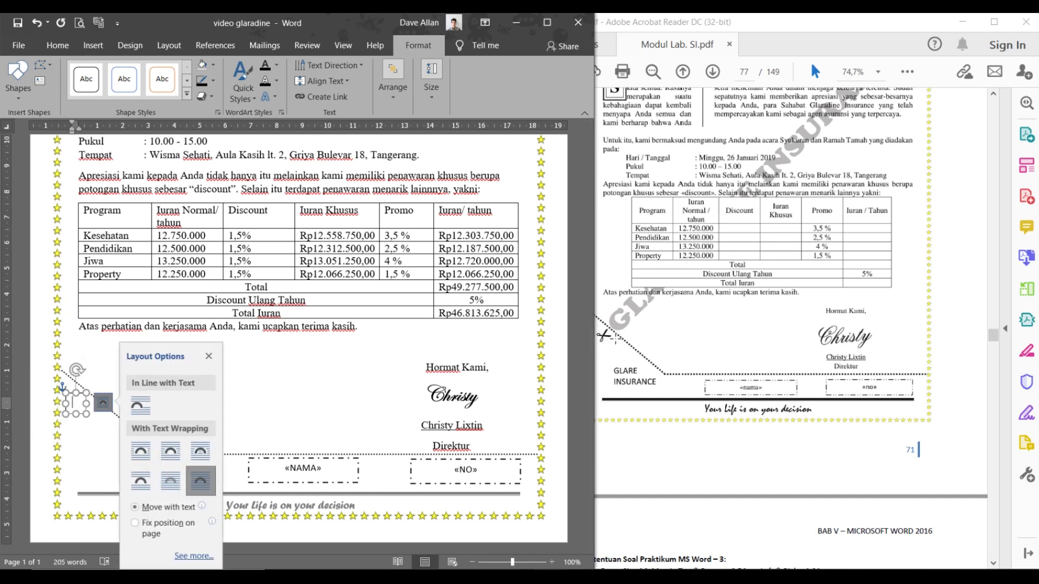
{"action": "key", "text": "ctrl"}
{"action": "left_click", "coordinate": [213, 82]}
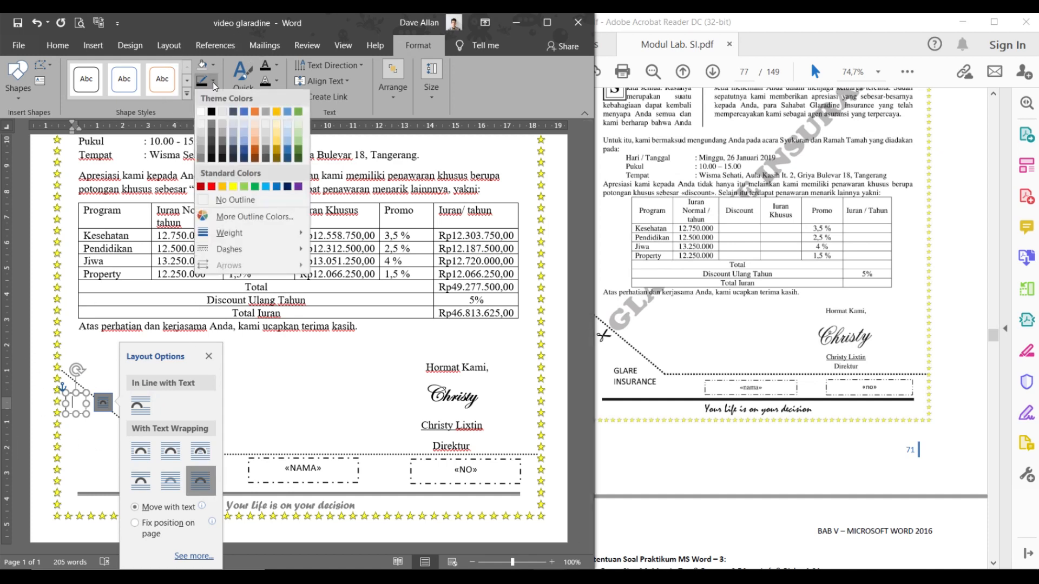
{"action": "left_click", "coordinate": [238, 200]}
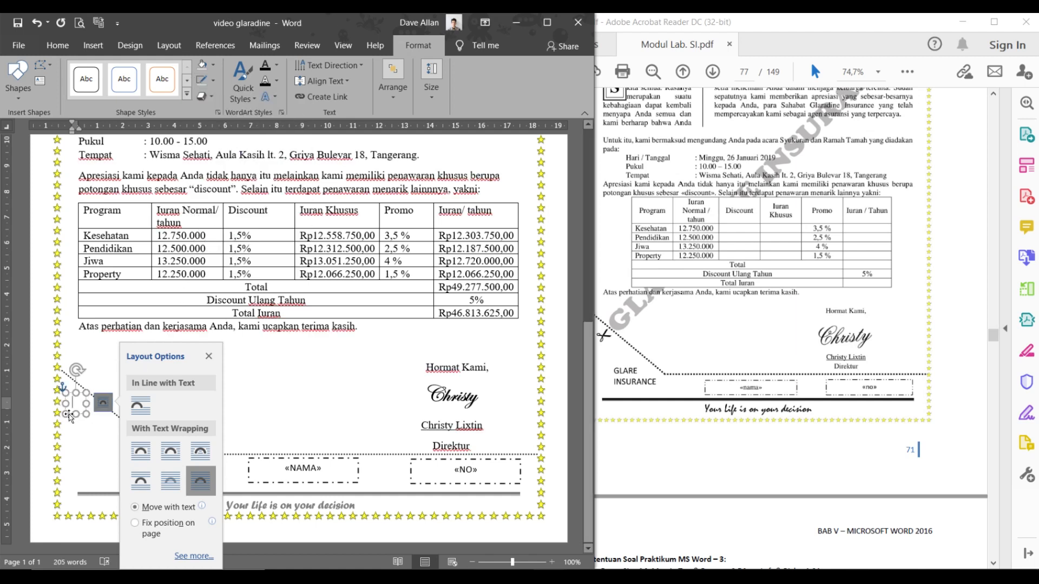
{"action": "left_click", "coordinate": [403, 353]}
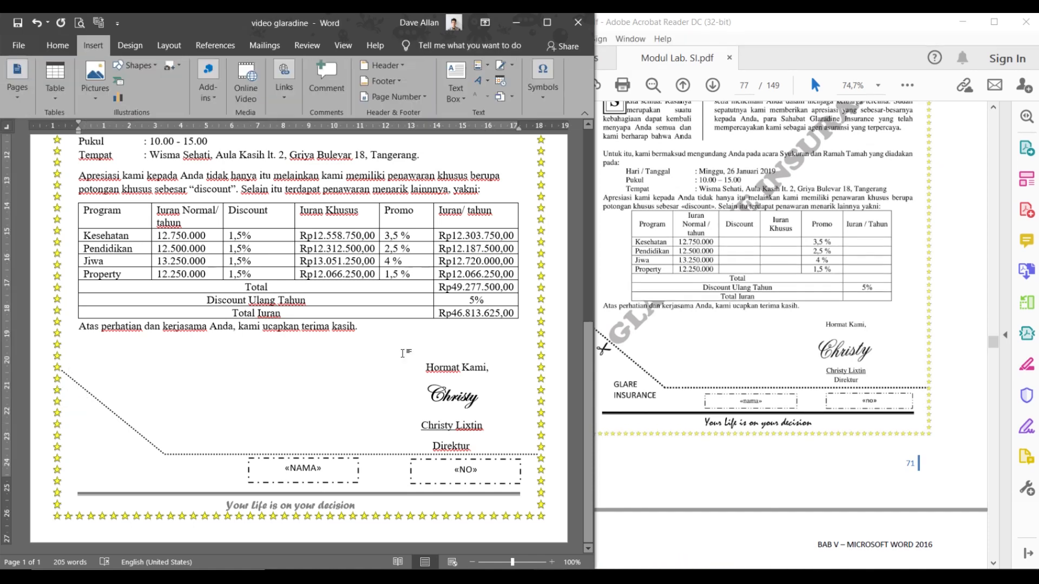
- Select the small text box at the start of the cut line
{"action": "left_click", "coordinate": [91, 393]}
{"action": "left_click", "coordinate": [82, 402]}
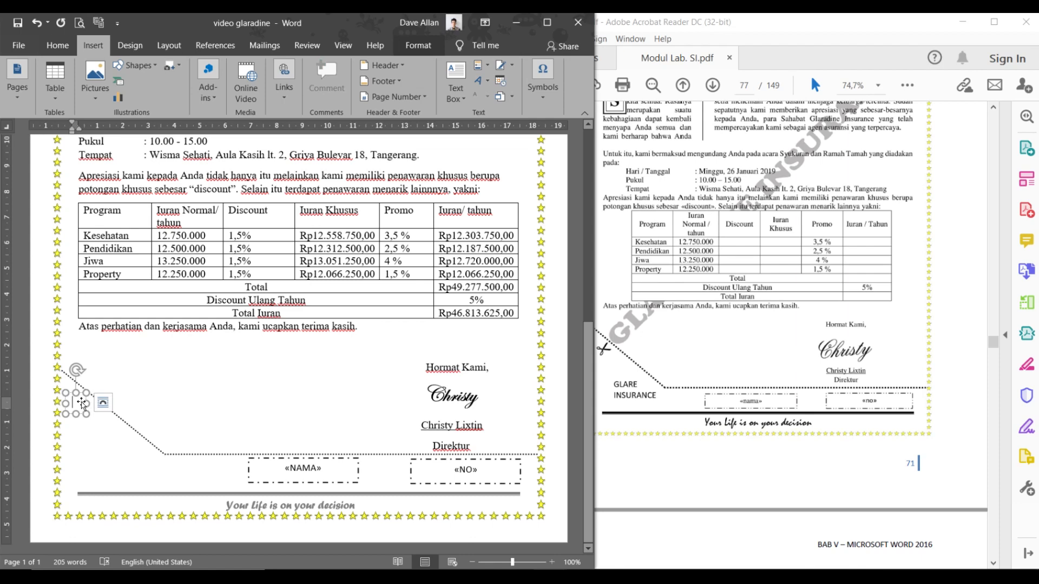
{"action": "left_click", "coordinate": [88, 425]}
{"action": "left_click", "coordinate": [80, 411]}
{"action": "key", "text": "ctrl"}
{"action": "key", "text": "ctrl"}
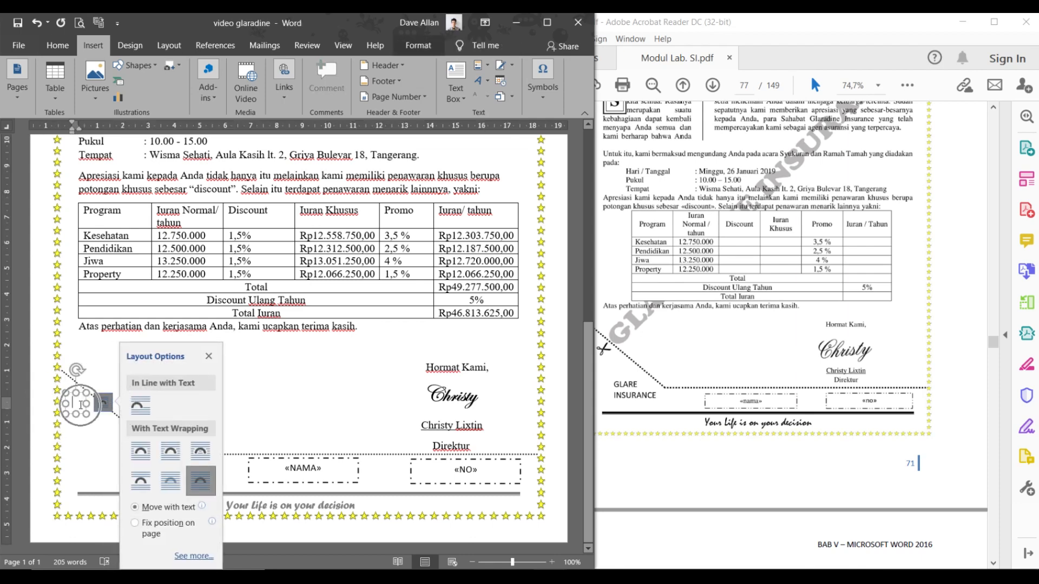
- Insert the Wingdings 2 scissors symbol into the text box
{"action": "left_click", "coordinate": [548, 107]}
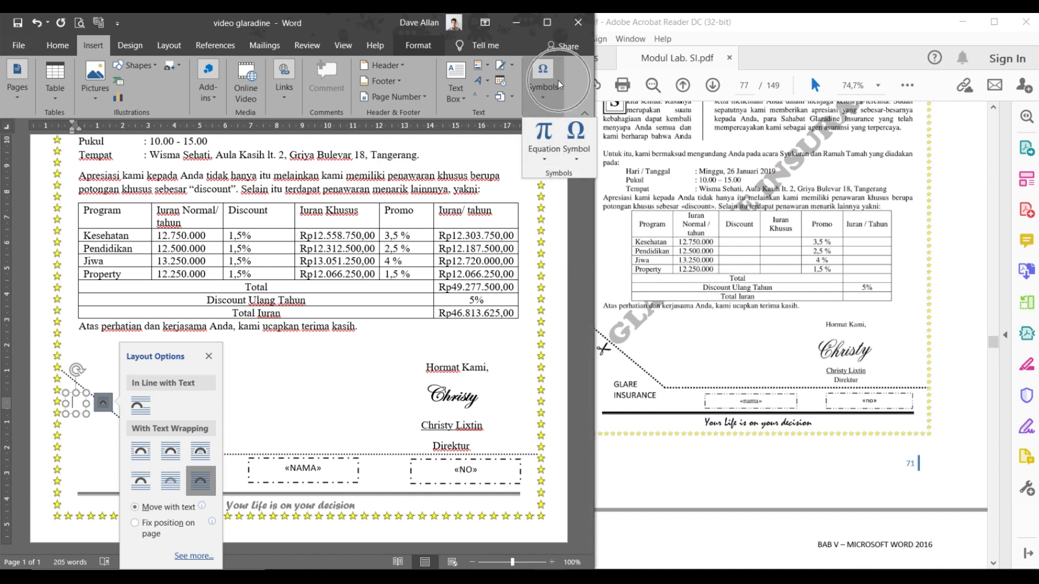
{"action": "left_click", "coordinate": [580, 148]}
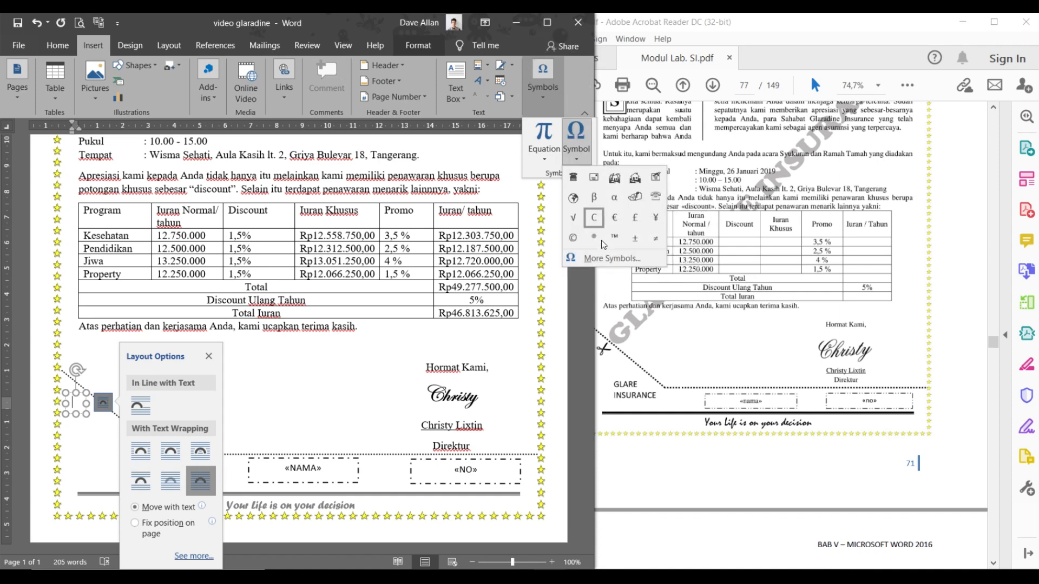
{"action": "left_click", "coordinate": [604, 260]}
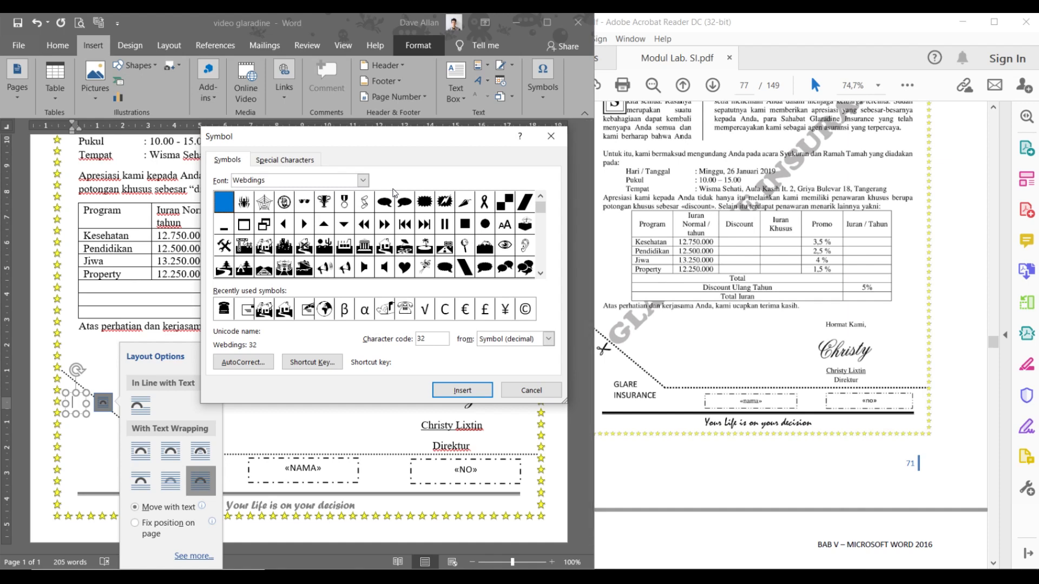
{"action": "left_click", "coordinate": [363, 181]}
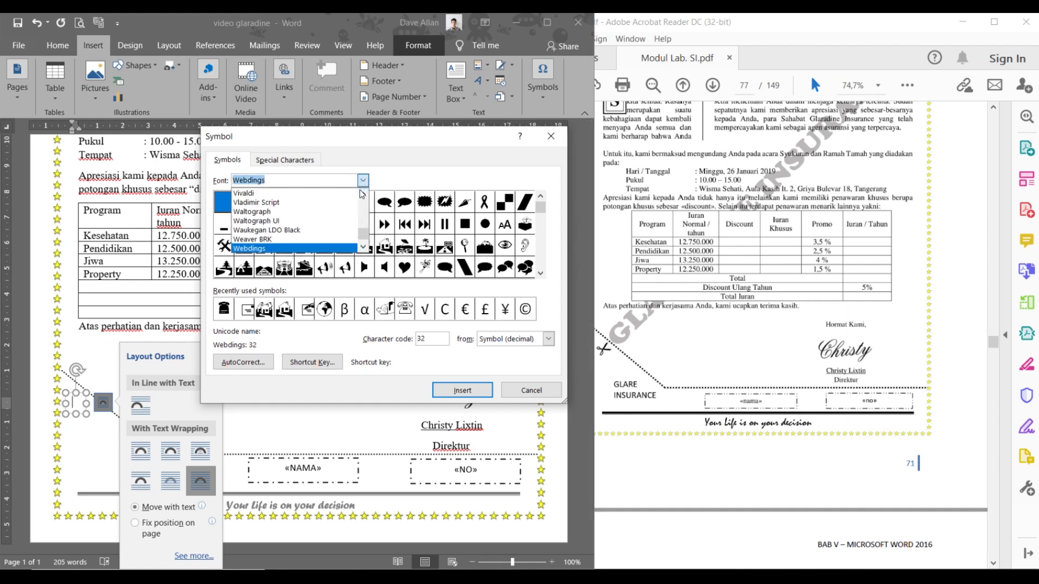
{"action": "left_click", "coordinate": [362, 247]}
{"action": "left_click", "coordinate": [366, 248]}
{"action": "left_click", "coordinate": [366, 248]}
{"action": "left_click", "coordinate": [344, 249]}
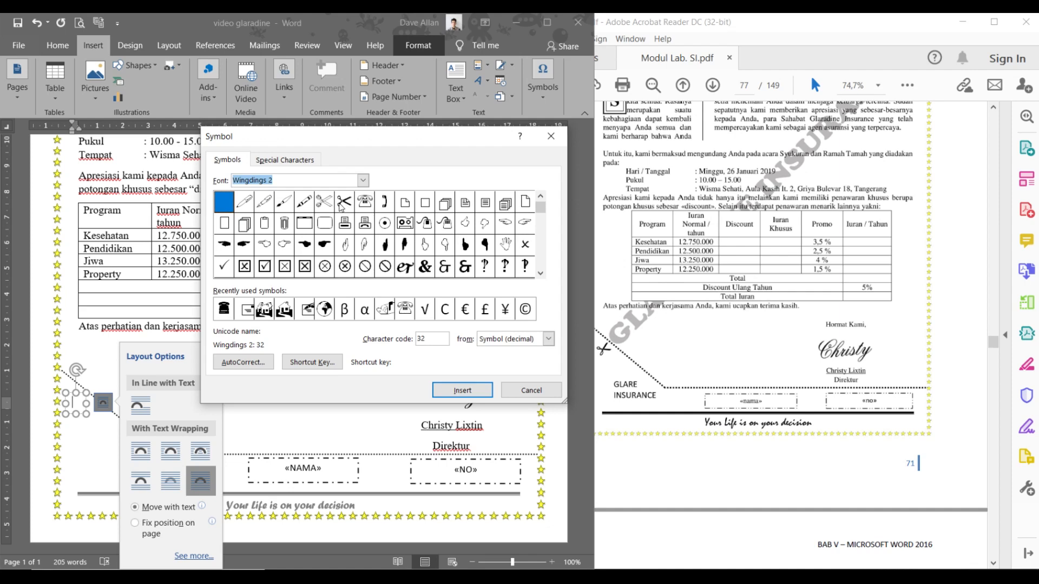
{"action": "left_click", "coordinate": [342, 204]}
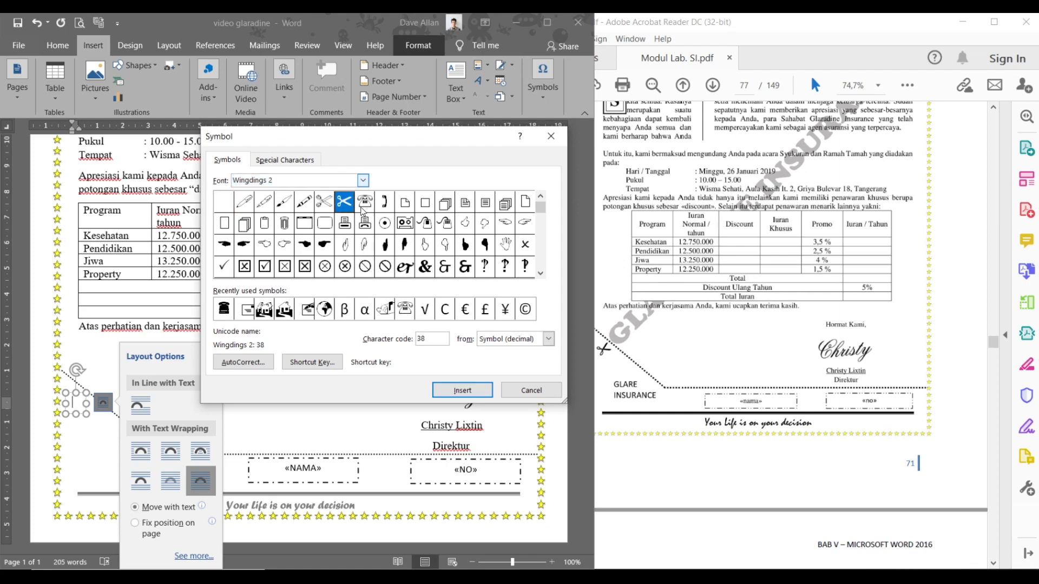
{"action": "left_click", "coordinate": [455, 390]}
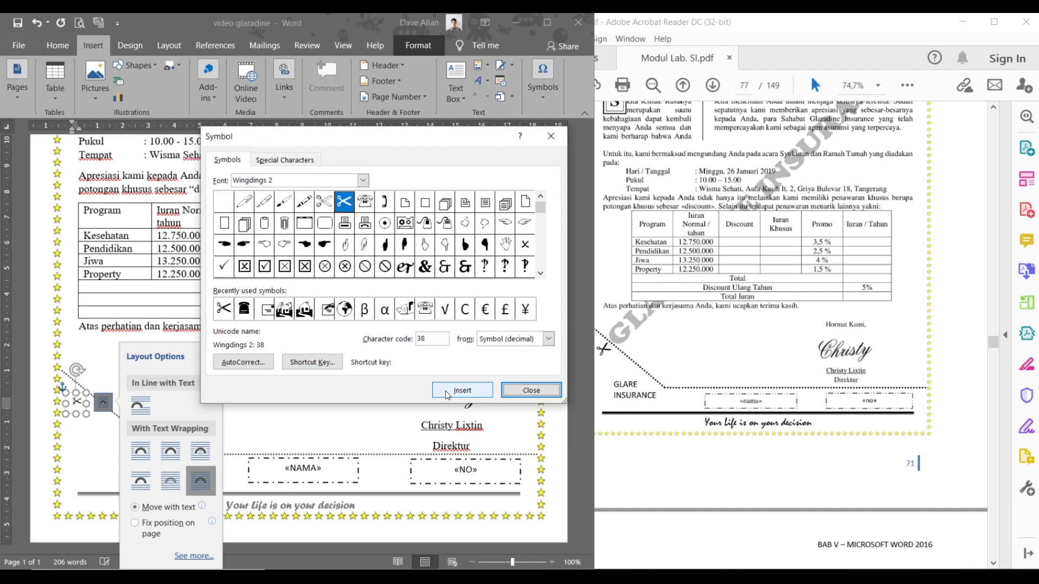
{"action": "left_click", "coordinate": [510, 391]}
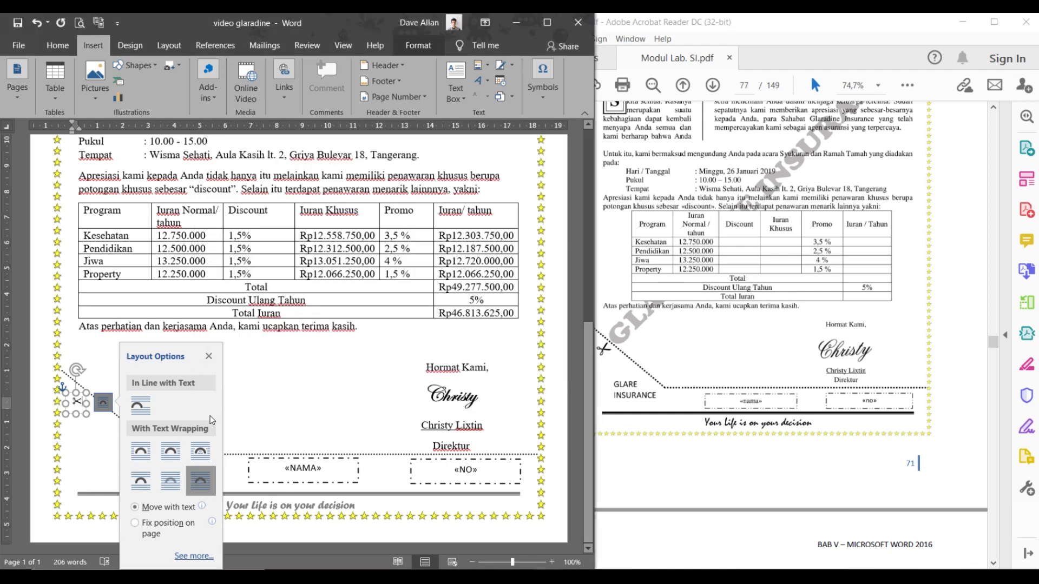
- Enlarge the scissors symbol to 20 pt and tilt its box along the diagonal cut line
{"action": "double_click", "coordinate": [78, 401]}
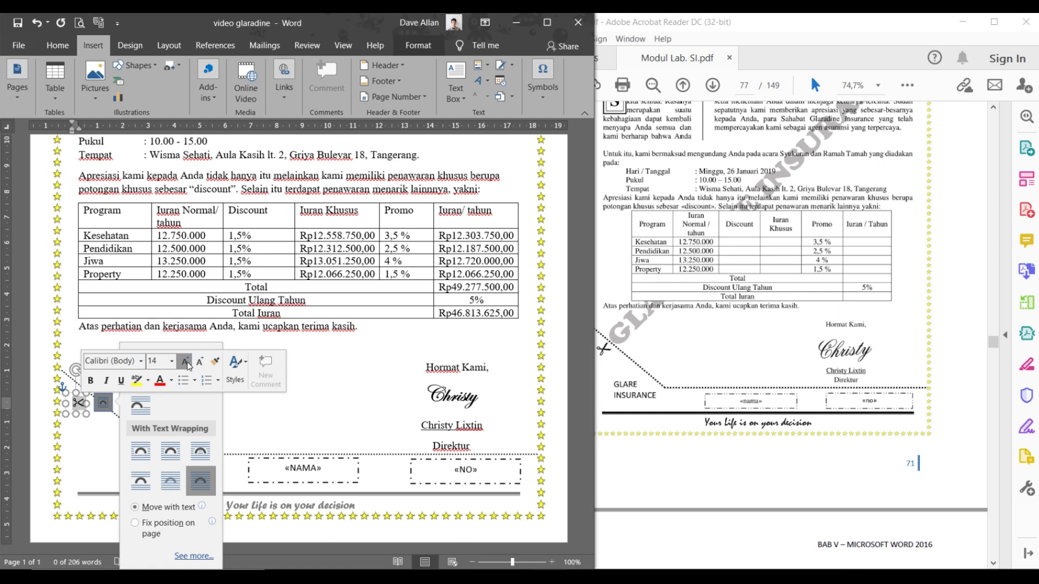
{"action": "left_click", "coordinate": [111, 361]}
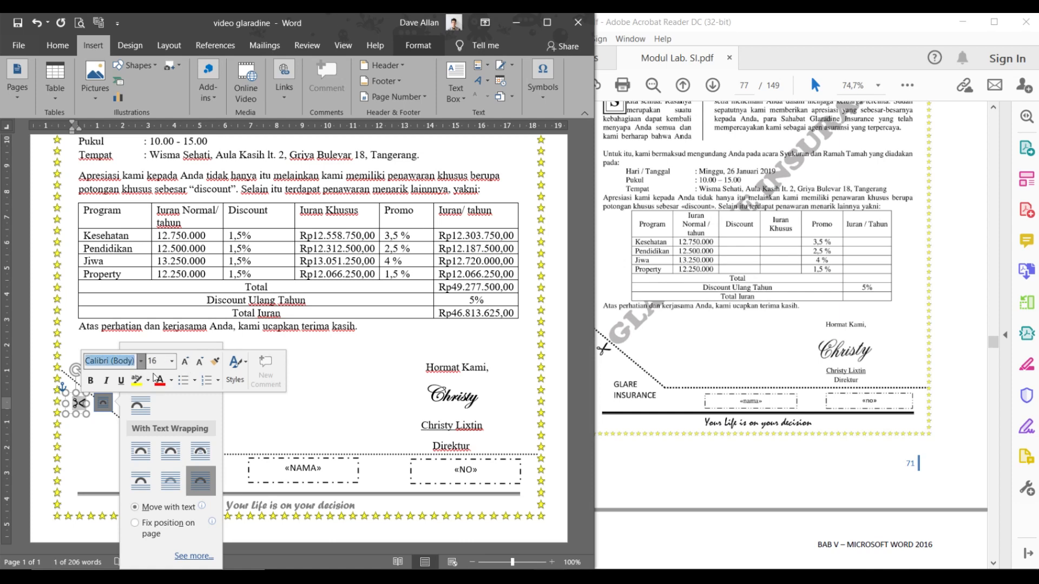
{"action": "type", "text": "Ti"}
{"action": "left_click", "coordinate": [189, 362]}
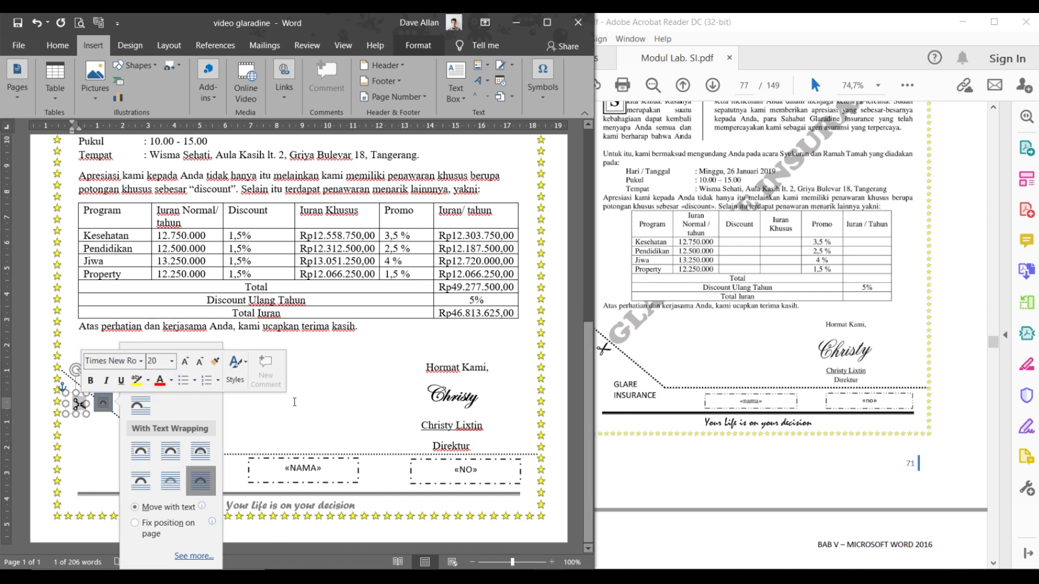
{"action": "left_click", "coordinate": [284, 398]}
{"action": "left_click", "coordinate": [652, 401]}
{"action": "left_click", "coordinate": [79, 405]}
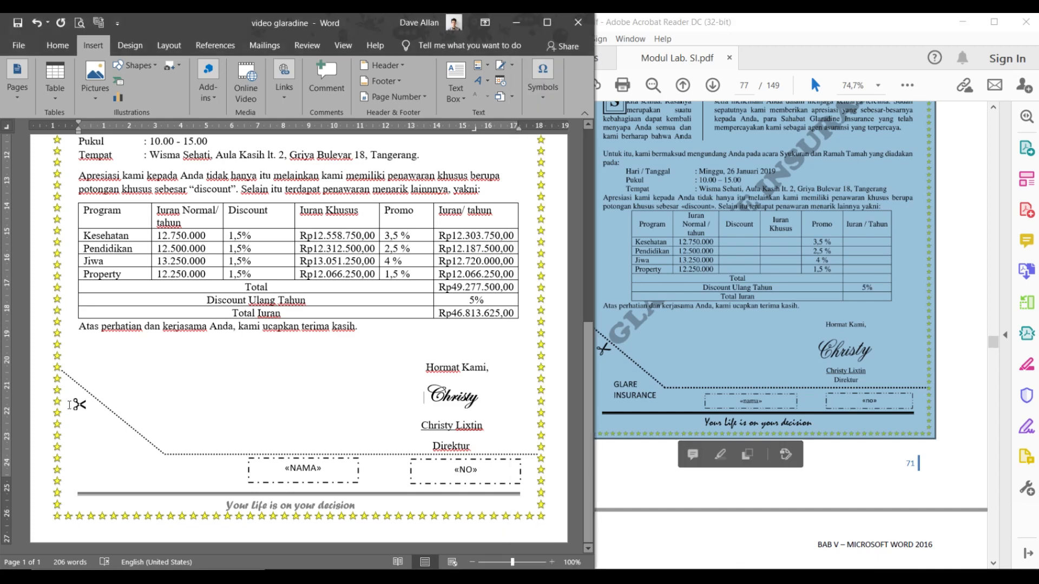
{"action": "mouse_move", "coordinate": [78, 373]}
{"action": "left_mouse_down"}
{"action": "mouse_move", "coordinate": [63, 372]}
{"action": "mouse_move", "coordinate": [71, 385]}
{"action": "left_mouse_up"}
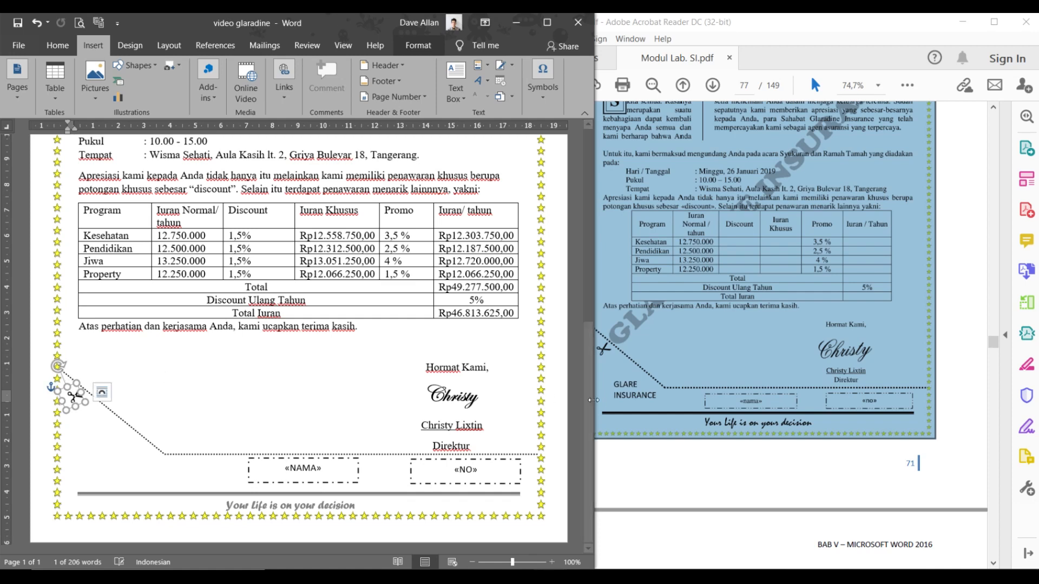
{"action": "left_click", "coordinate": [268, 399]}
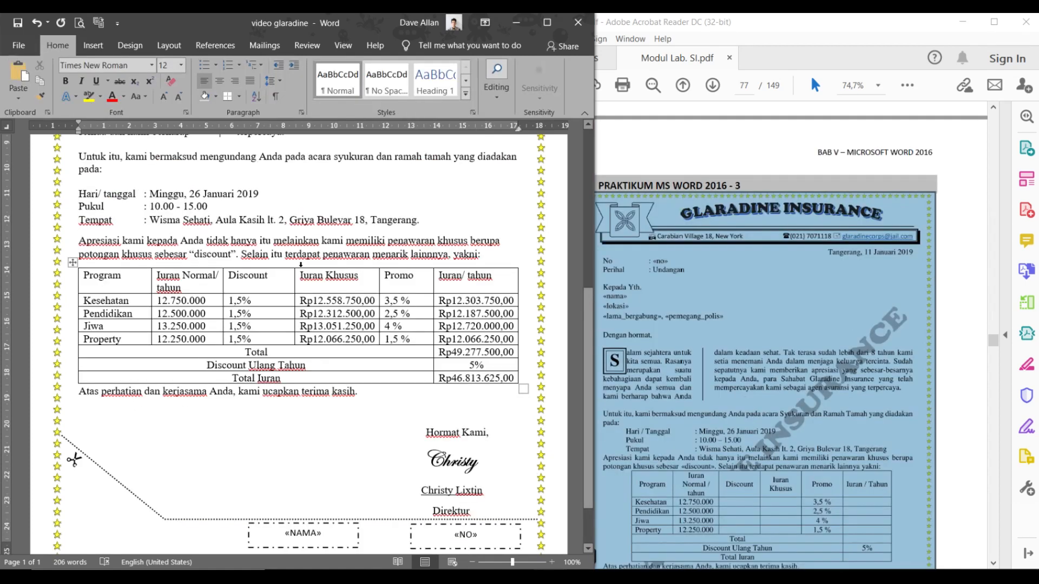
{"action": "left_click", "coordinate": [79, 469]}
{"action": "scroll", "coordinate": [133, 459], "scroll_direction": "down", "scroll_amount": 2}
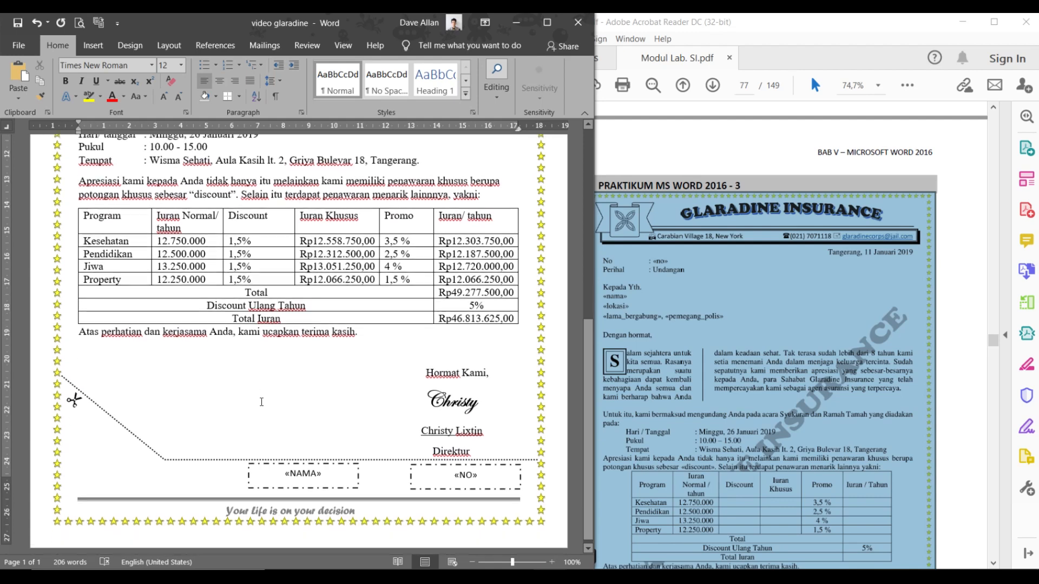
{"action": "scroll", "coordinate": [716, 425], "scroll_direction": "down", "scroll_amount": 5}
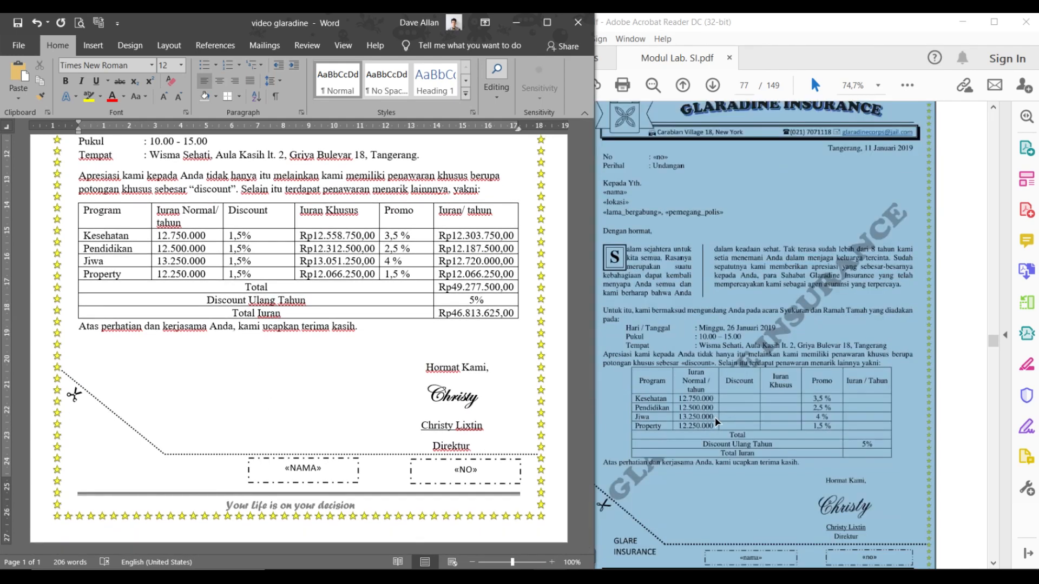
{"action": "key", "text": "ctrl"}
{"action": "key", "text": "ctrl"}
{"action": "key", "text": "ctrl"}
{"action": "key", "text": "ctrl"}
{"action": "key", "text": "ctrl"}
{"action": "key", "text": "ctrl"}
{"action": "key", "text": "ctrl"}
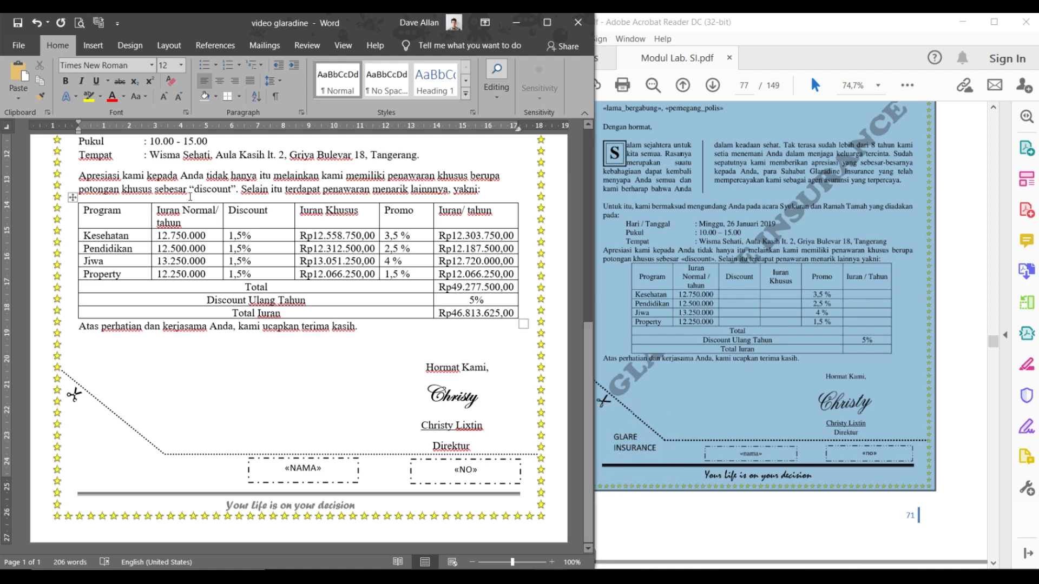
- Draw a text box below the cut line and type 'GLARE' / 'INSURANCE' on two lines
{"action": "left_click", "coordinate": [95, 47]}
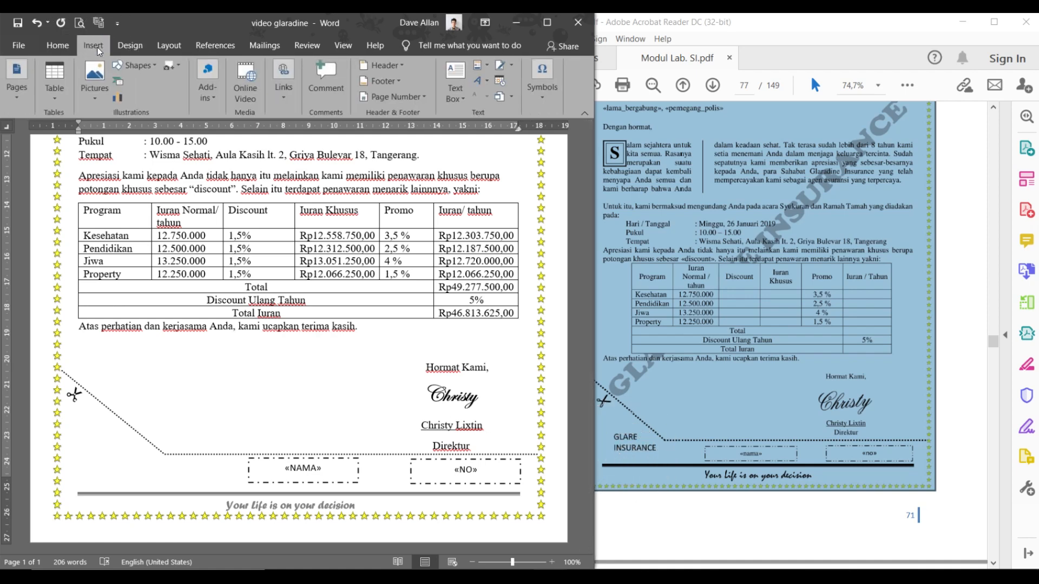
{"action": "left_click", "coordinate": [131, 69]}
{"action": "key", "text": "ctrl"}
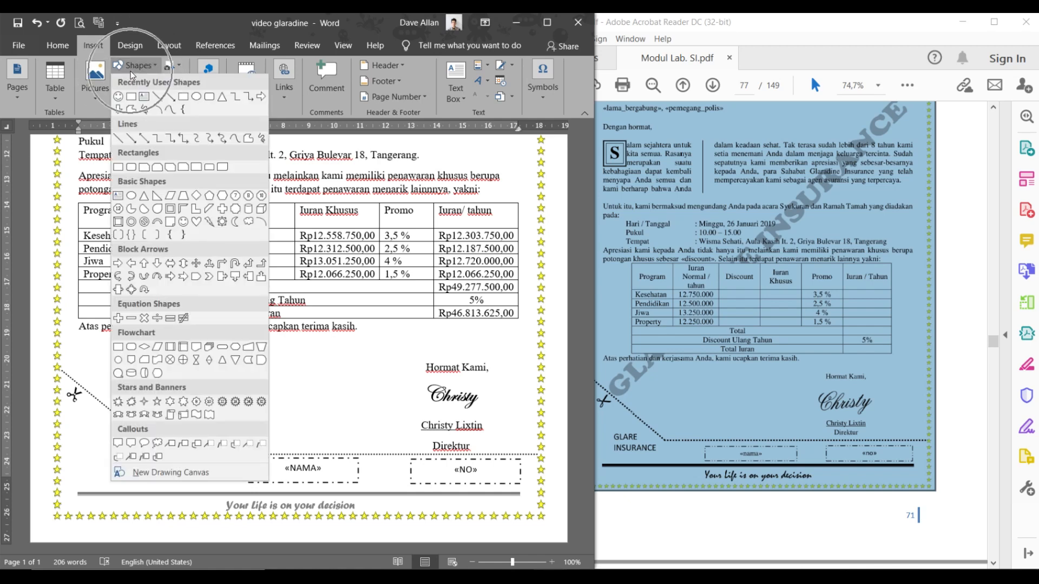
{"action": "left_click", "coordinate": [145, 98]}
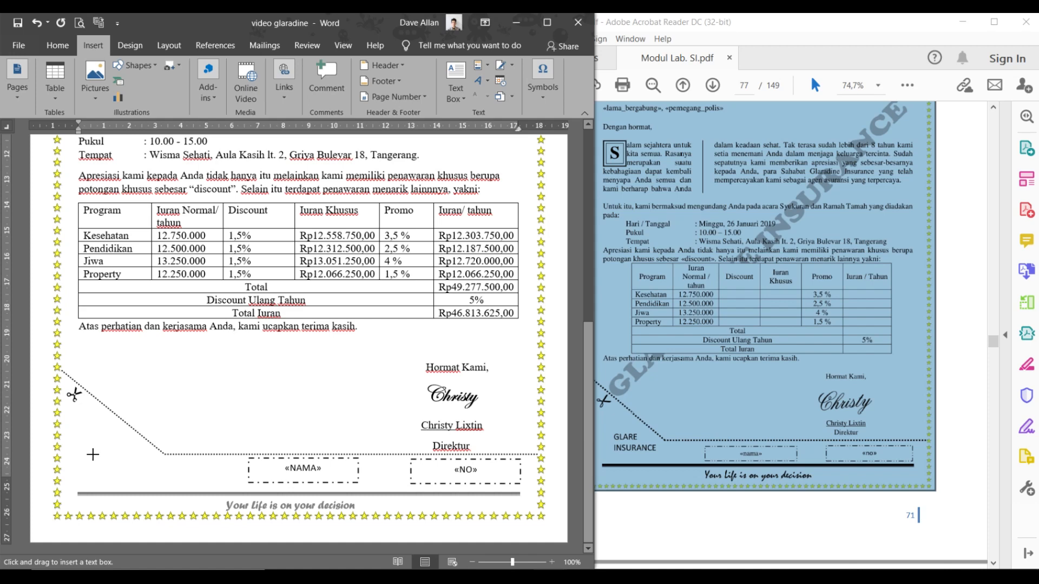
{"action": "left_click_drag", "start_coordinate": [96, 449], "coordinate": [149, 479]}
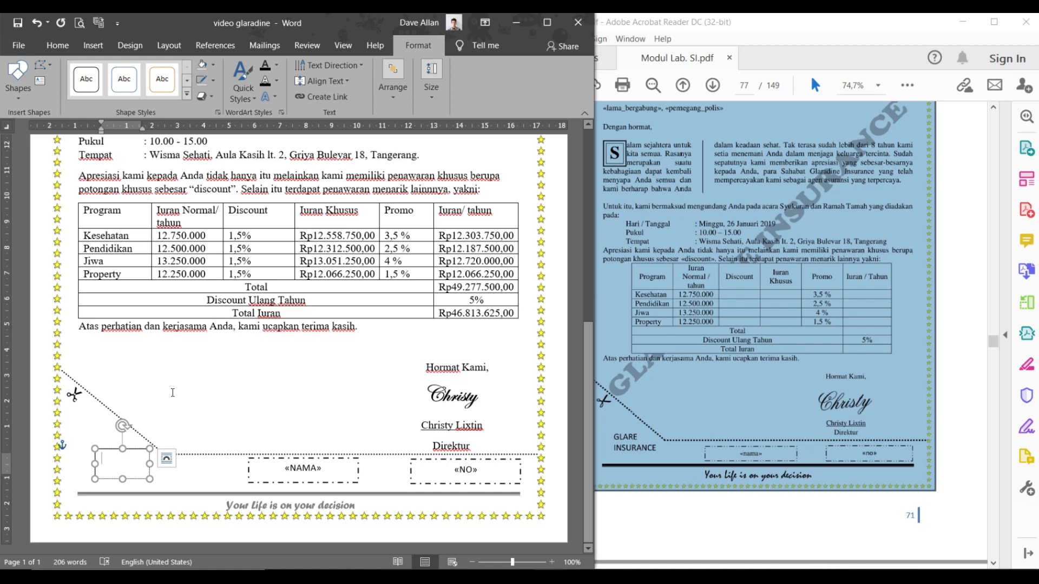
{"action": "type", "text": "GLARE"}
{"action": "key", "text": "Return"}
{"action": "left_click_drag", "start_coordinate": [91, 462], "coordinate": [81, 463]}
{"action": "left_click", "coordinate": [186, 481]}
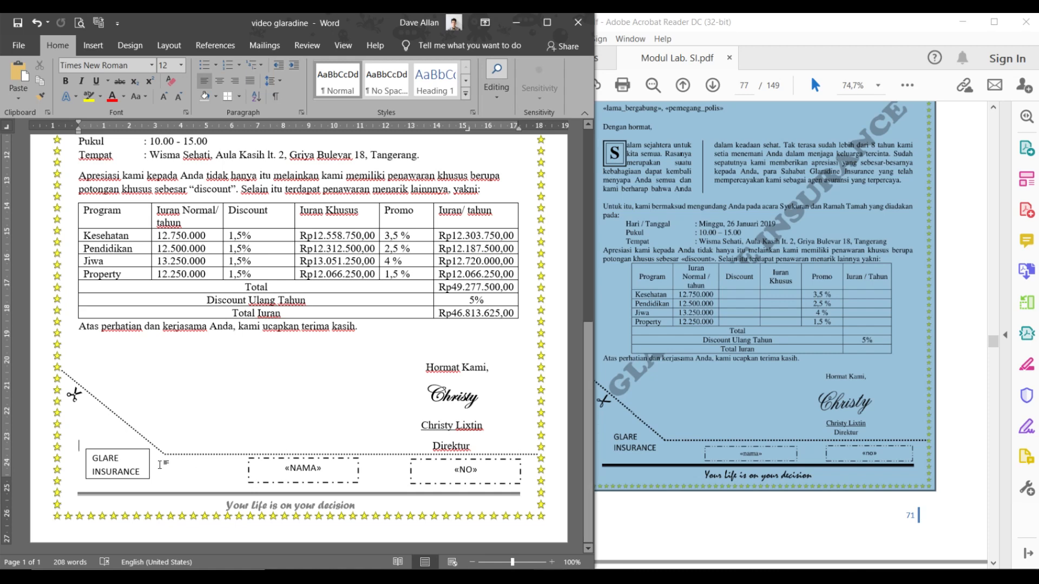
- Set the GLARE INSURANCE text box to No Outline
{"action": "left_click", "coordinate": [118, 449]}
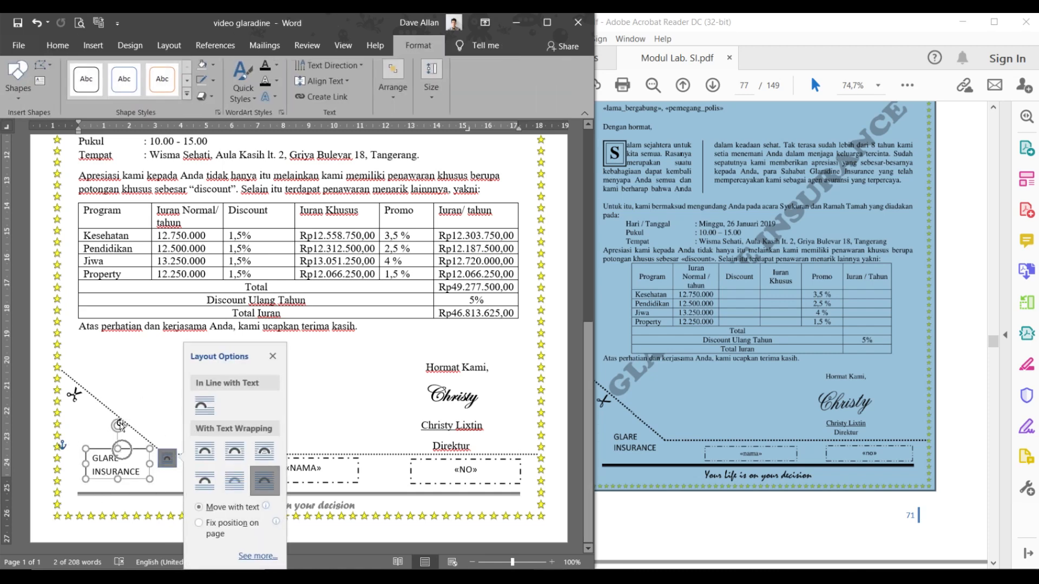
{"action": "left_click", "coordinate": [214, 82]}
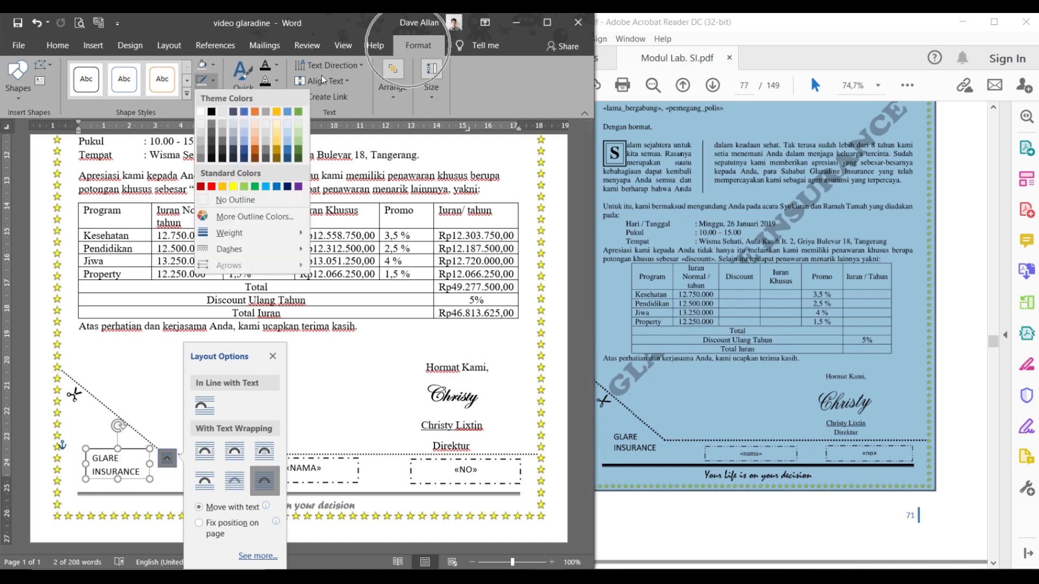
{"action": "left_click", "coordinate": [239, 200]}
{"action": "left_click", "coordinate": [215, 78]}
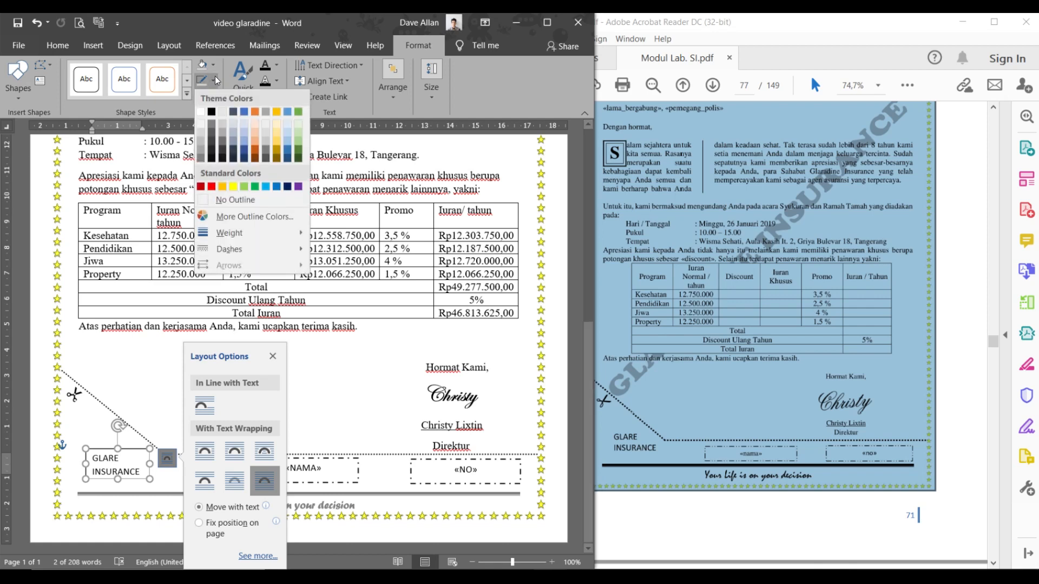
{"action": "left_click", "coordinate": [230, 196]}
{"action": "left_click", "coordinate": [248, 286]}
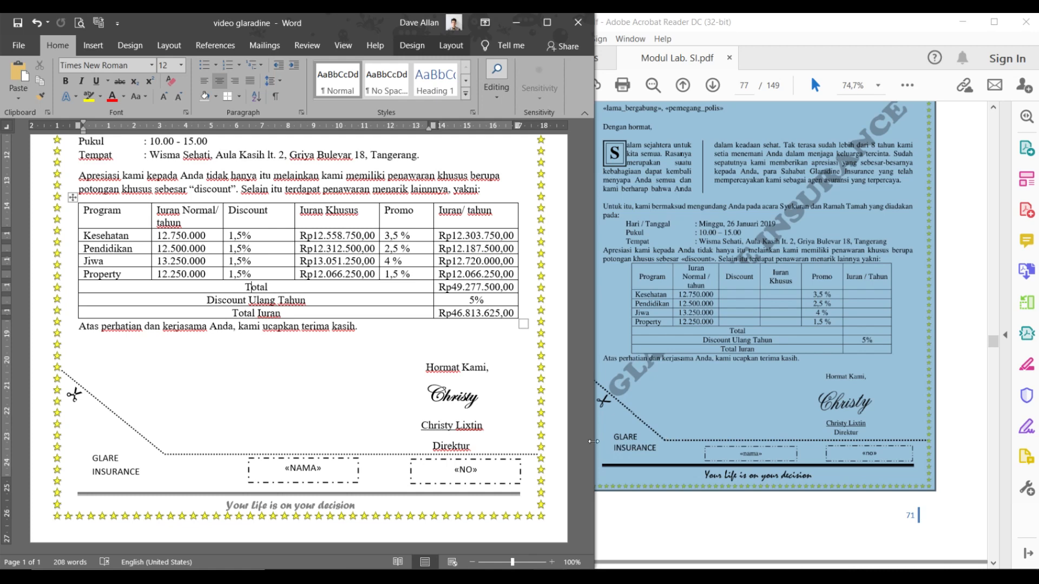
- Check the reference PDF, then open the header and add an empty line above the address
{"action": "left_click", "coordinate": [680, 443]}
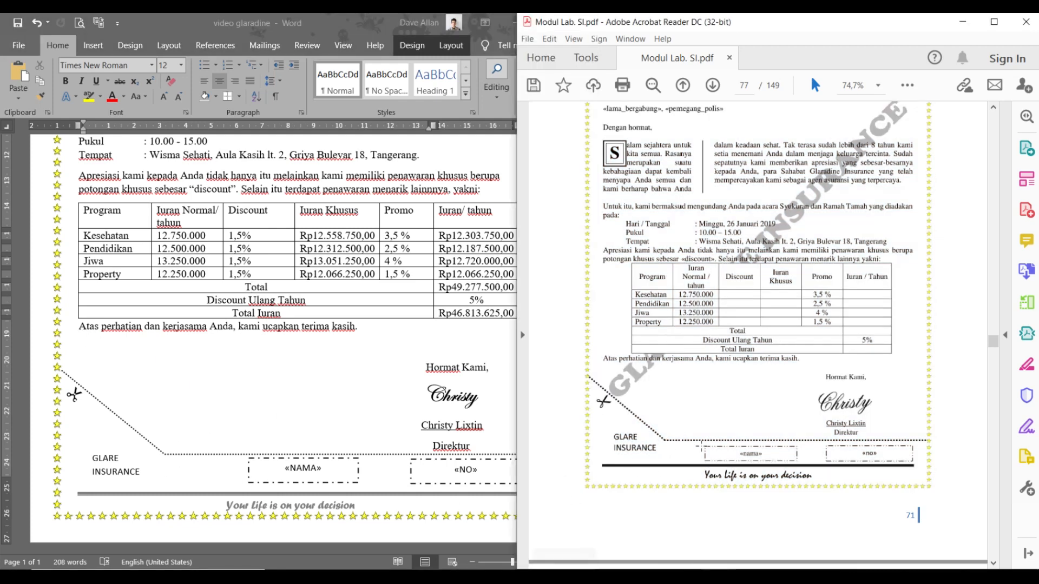
{"action": "scroll", "coordinate": [674, 418], "scroll_direction": "up", "scroll_amount": 6}
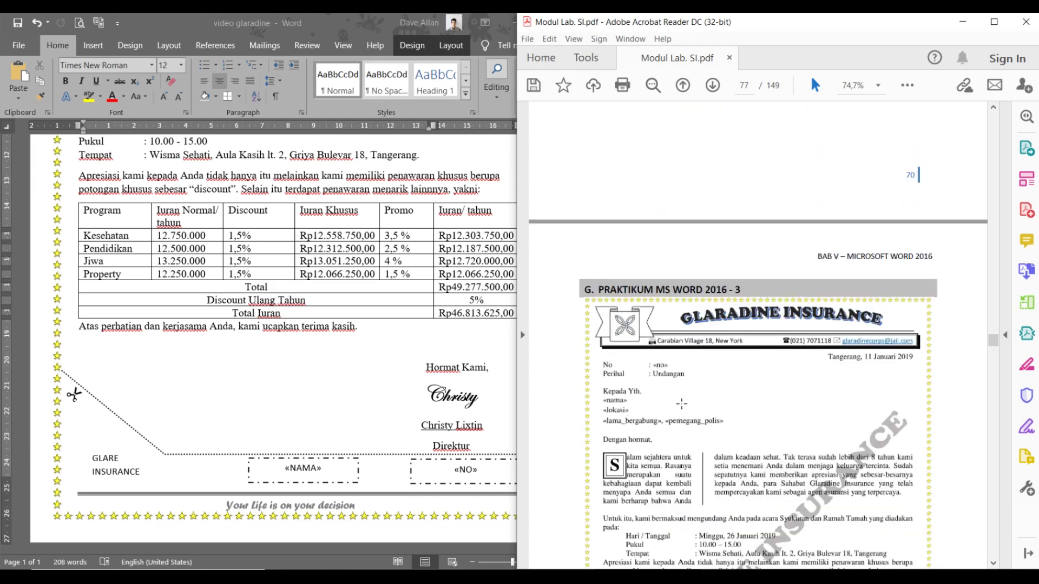
{"action": "scroll", "coordinate": [342, 362], "scroll_direction": "up", "scroll_amount": 7}
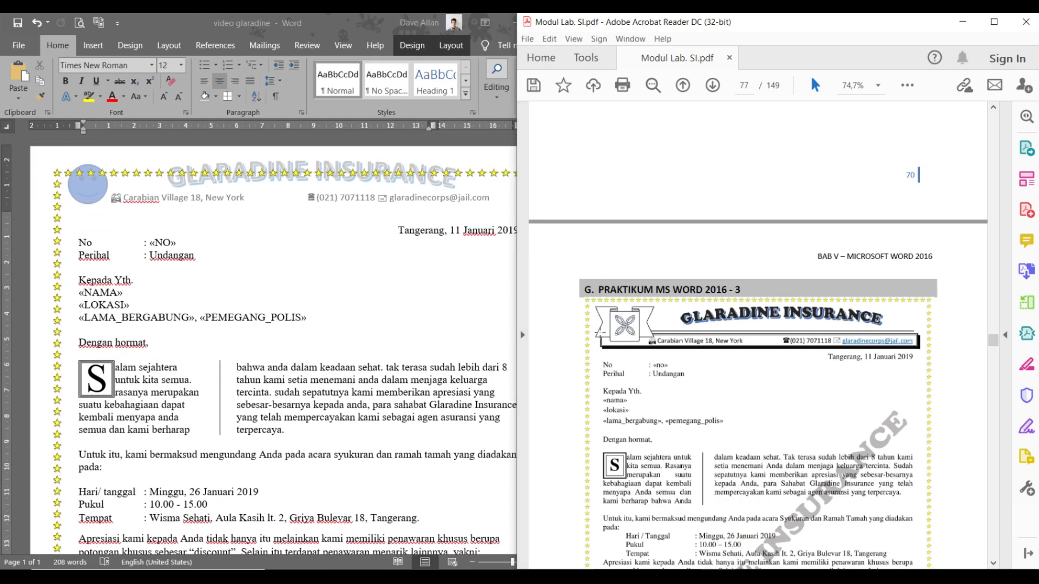
{"action": "left_click", "coordinate": [641, 347]}
{"action": "left_click", "coordinate": [641, 347]}
{"action": "double_click", "coordinate": [216, 194]}
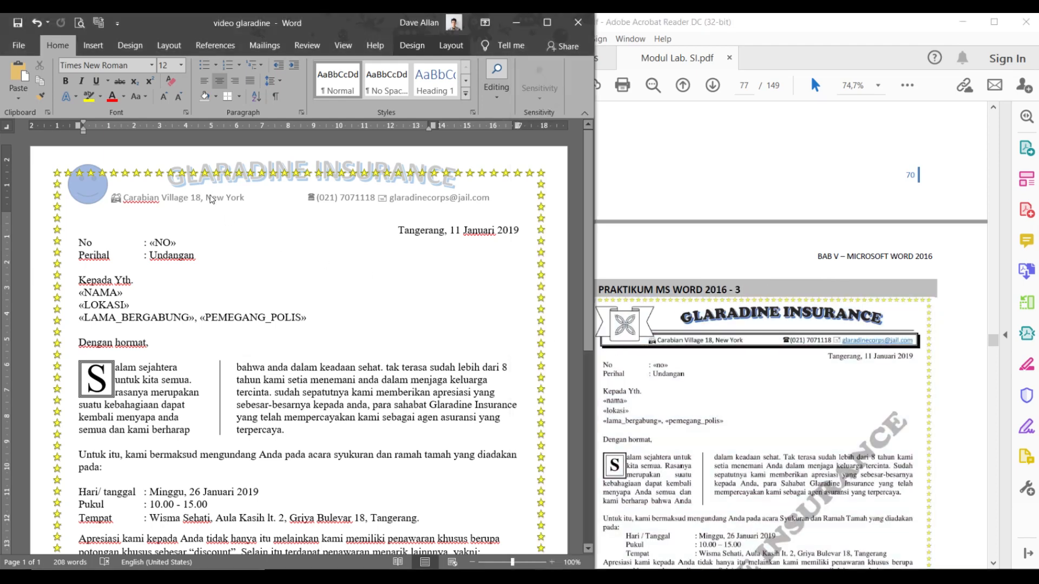
{"action": "left_click", "coordinate": [169, 187]}
{"action": "left_click", "coordinate": [123, 219]}
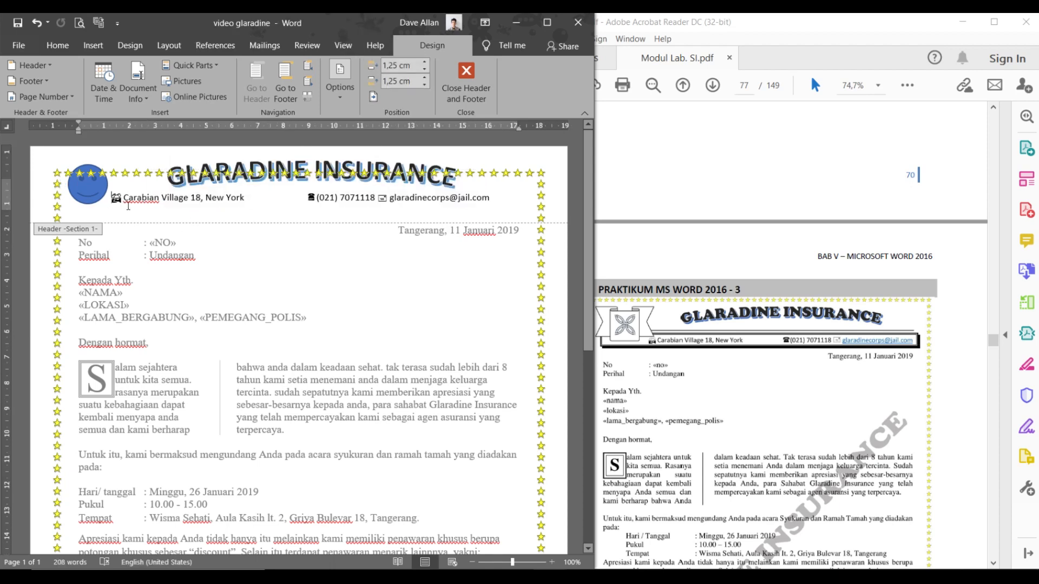
{"action": "key", "text": "Return"}
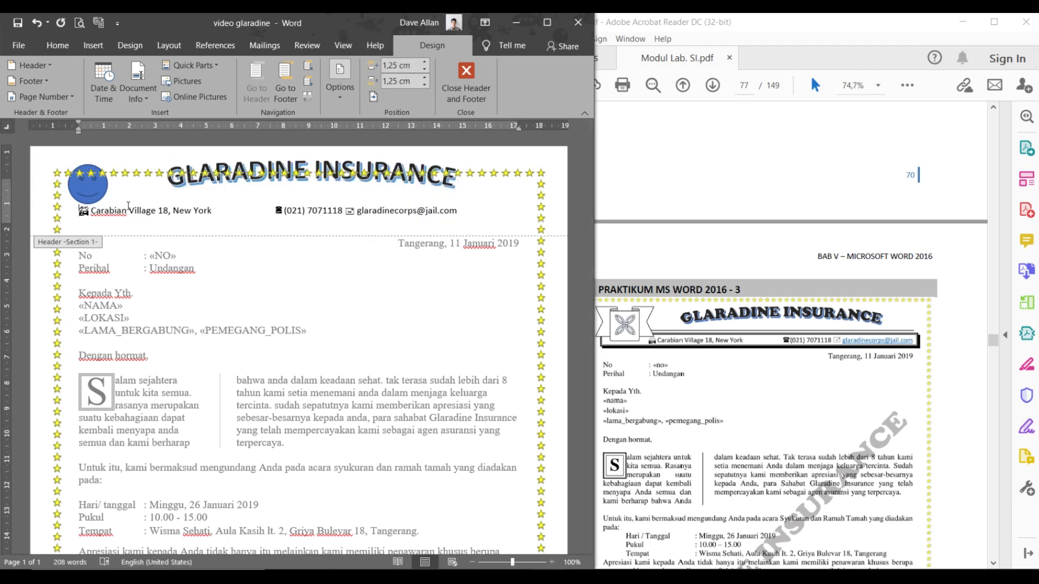
{"action": "key", "text": "BackSpace"}
{"action": "key", "text": "Return"}
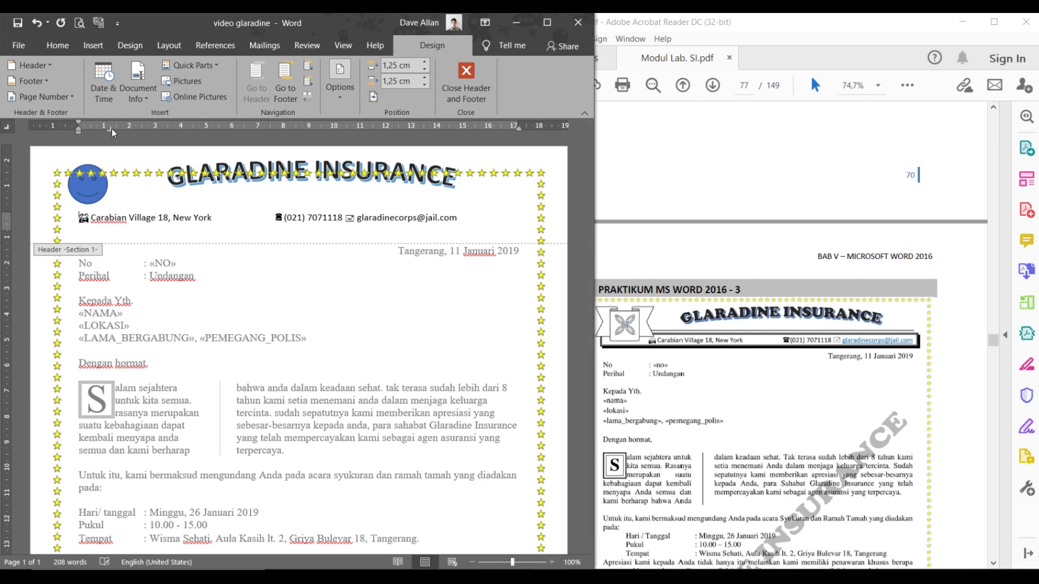
- Set a ruler tab stop and indent the address line to it, keeping the e-mail there
{"action": "left_click_drag", "start_coordinate": [111, 127], "coordinate": [125, 129]}
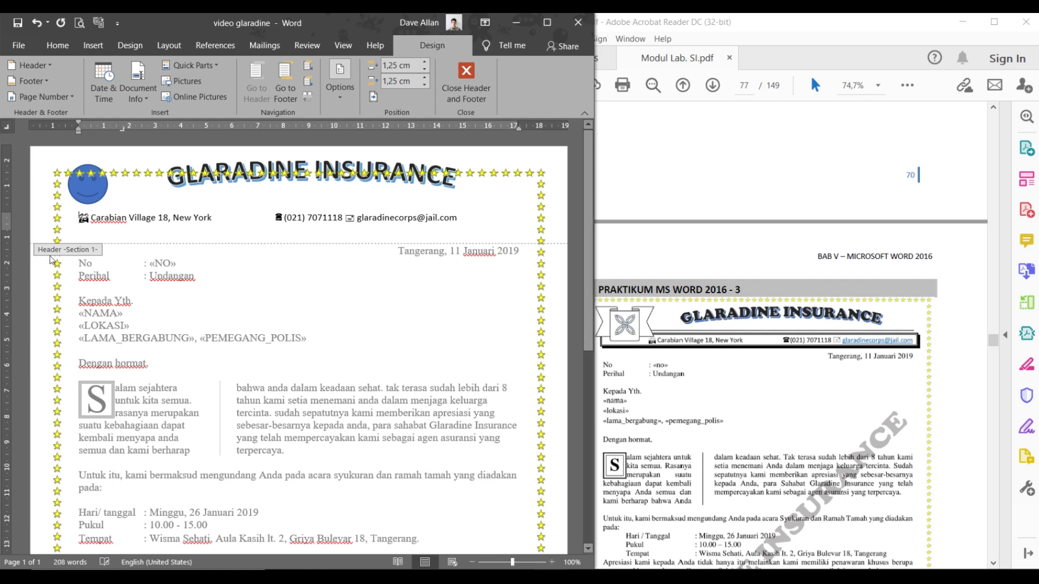
{"action": "left_click", "coordinate": [77, 215]}
{"action": "key", "text": "Tab"}
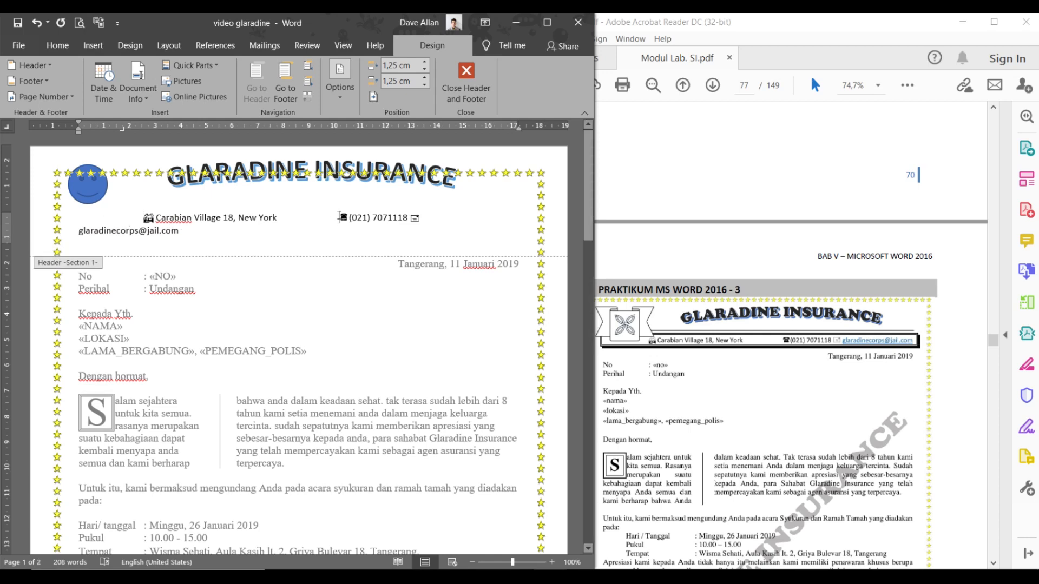
{"action": "key", "text": "BackSpace"}
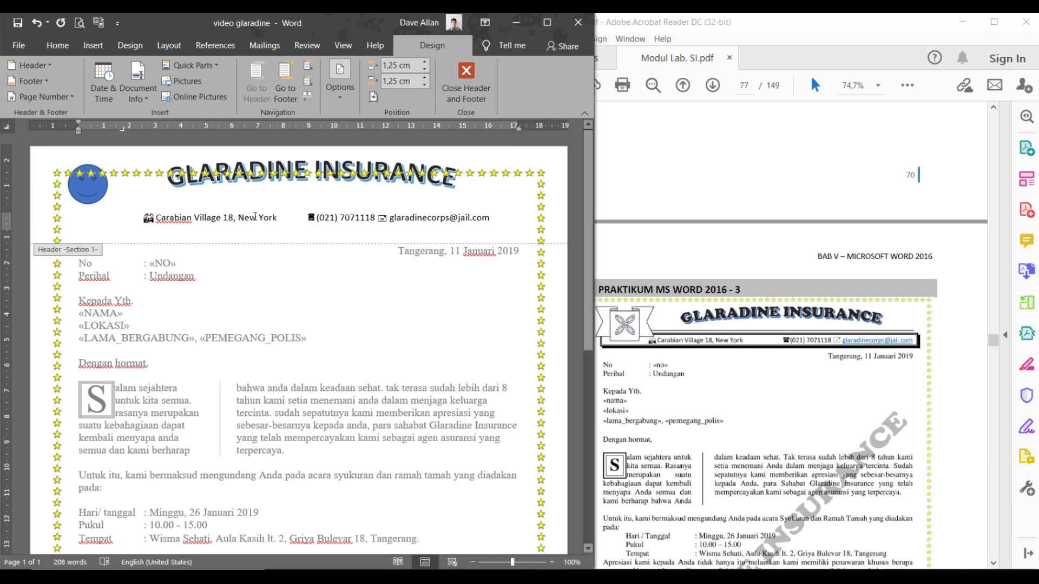
- Move the smiley logo right and down, lower the GLARADINE INSURANCE title, and select contact-line text
{"action": "left_click_drag", "start_coordinate": [93, 198], "coordinate": [118, 213]}
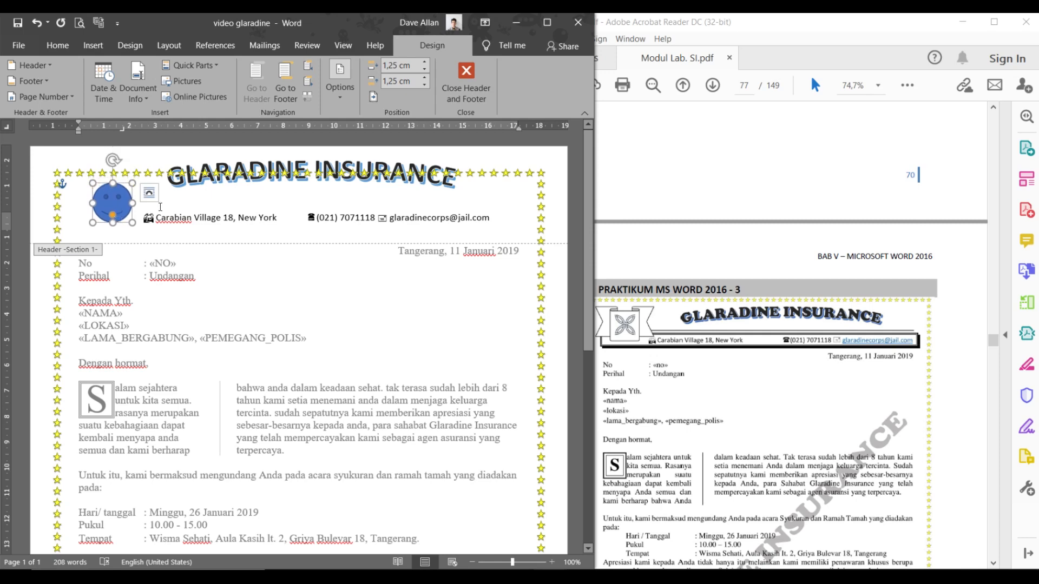
{"action": "left_click", "coordinate": [261, 201]}
{"action": "left_click", "coordinate": [291, 202]}
{"action": "left_click_drag", "start_coordinate": [291, 203], "coordinate": [292, 221]}
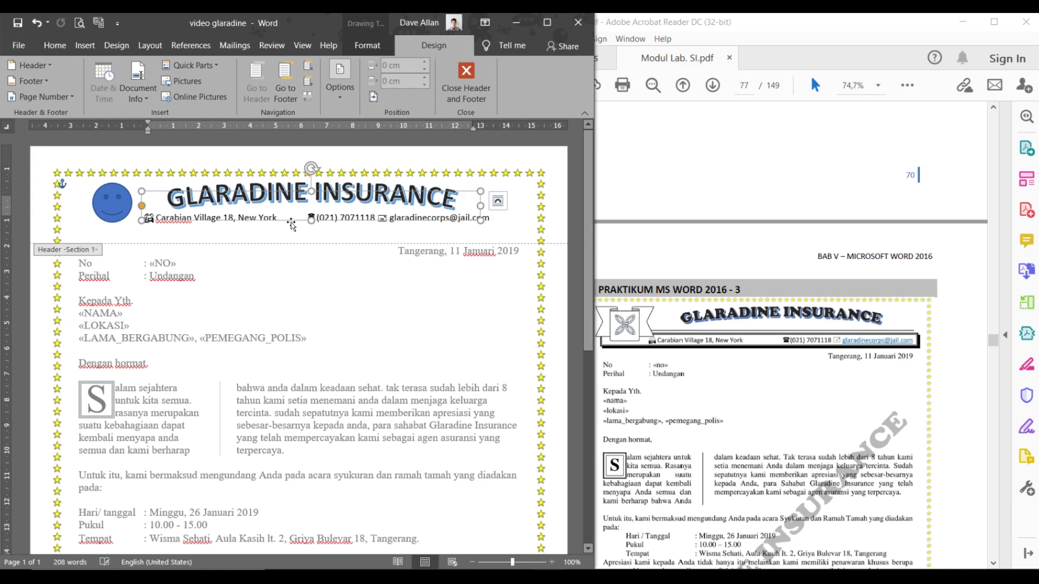
{"action": "left_click", "coordinate": [279, 238]}
{"action": "left_click", "coordinate": [215, 219]}
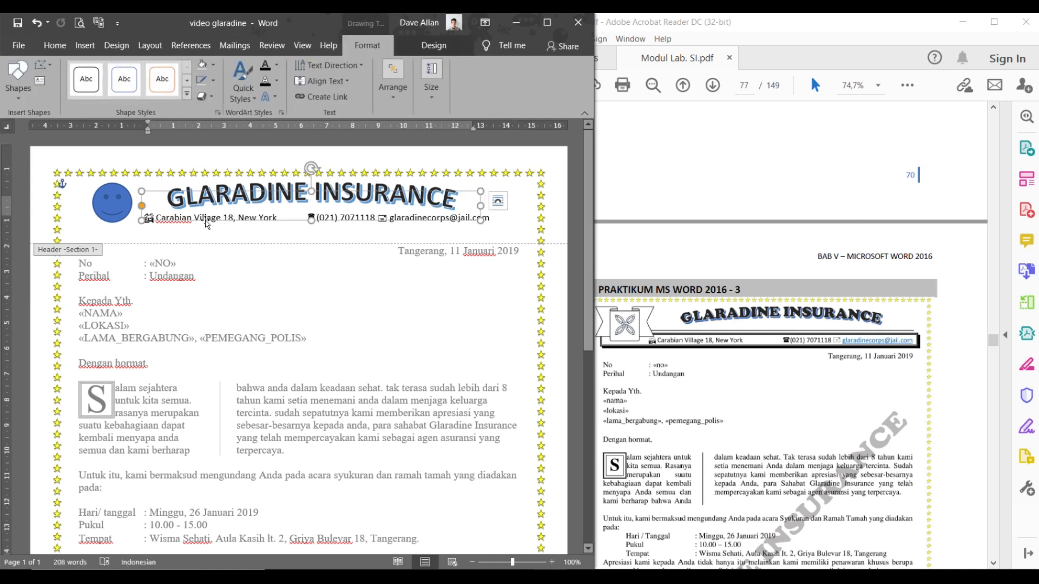
{"action": "left_click", "coordinate": [173, 237]}
{"action": "left_click", "coordinate": [364, 221]}
{"action": "left_click", "coordinate": [480, 219]}
{"action": "left_click", "coordinate": [508, 221]}
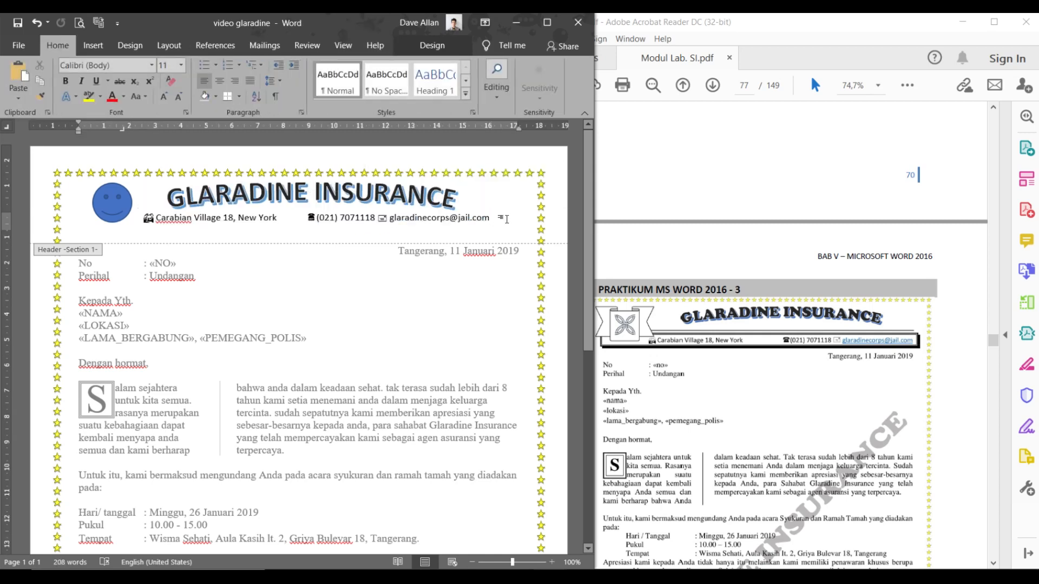
{"action": "left_click_drag", "start_coordinate": [507, 219], "coordinate": [462, 224]}
- Open Borders and Shading for the header paragraph and try a bottom border
{"action": "left_click", "coordinate": [471, 222]}
{"action": "left_click", "coordinate": [237, 99]}
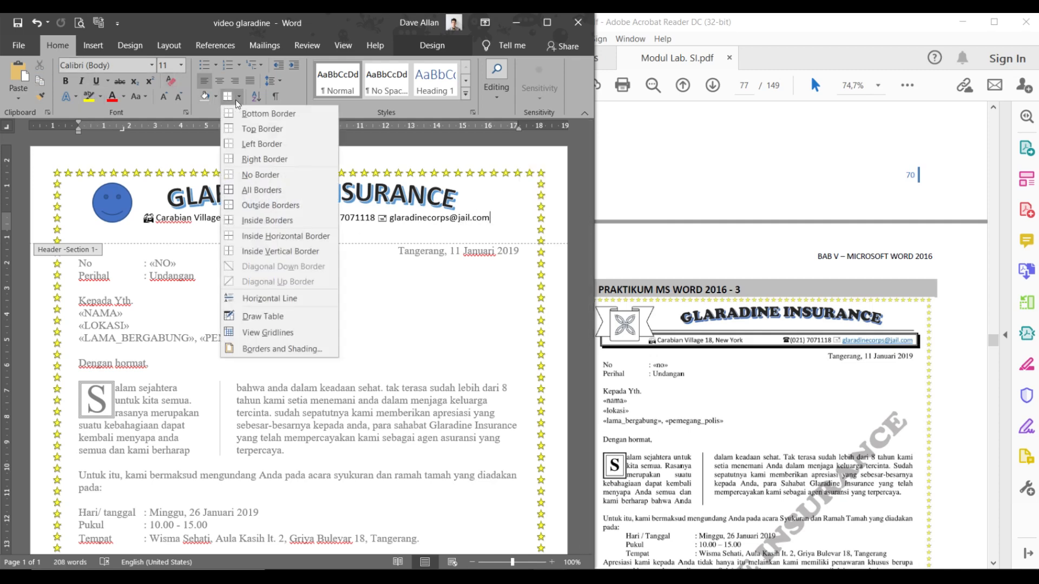
{"action": "left_click", "coordinate": [284, 348]}
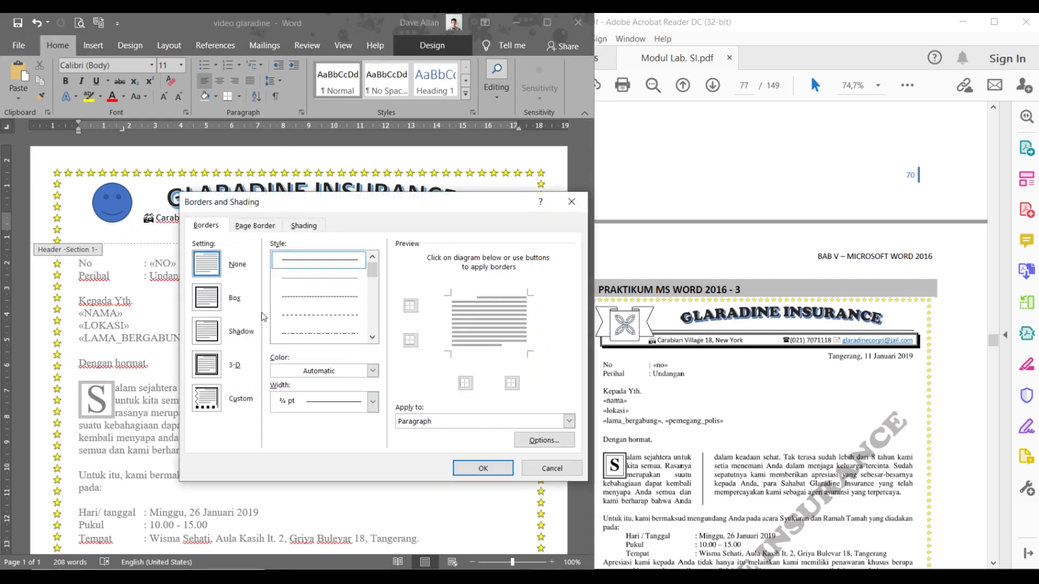
{"action": "left_click", "coordinate": [471, 352]}
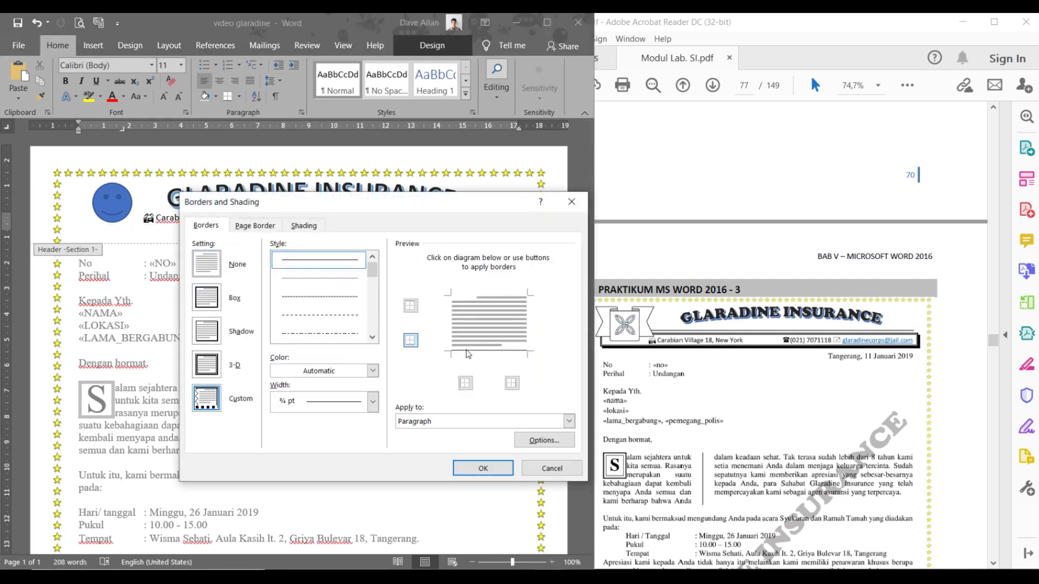
{"action": "left_click", "coordinate": [372, 338]}
{"action": "left_click", "coordinate": [372, 338]}
{"action": "left_click", "coordinate": [371, 338]}
{"action": "left_click", "coordinate": [372, 338]}
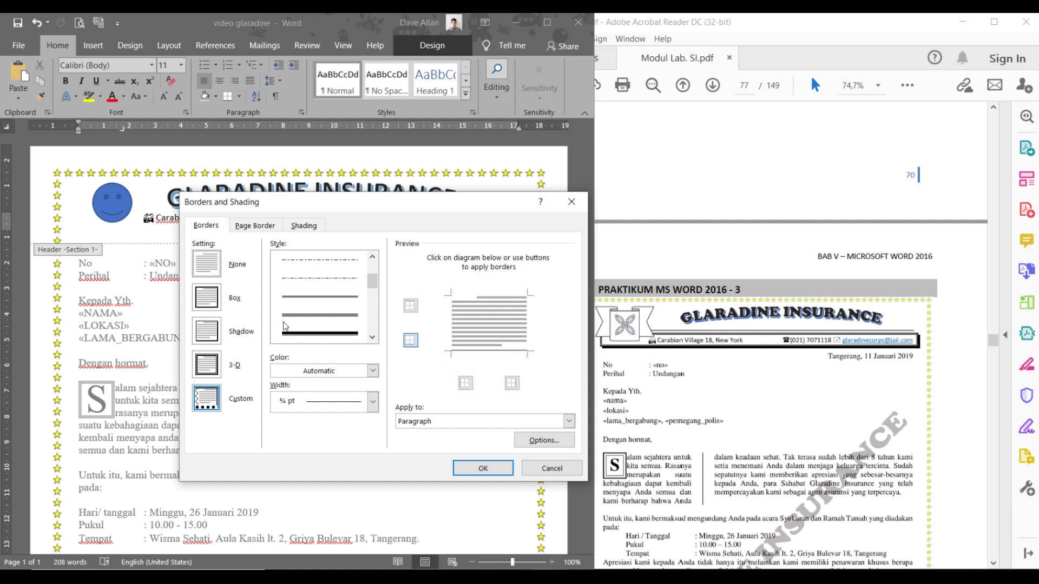
- Frame the address line with a 3-D box border in a thick 3 pt line
{"action": "left_click", "coordinate": [201, 298]}
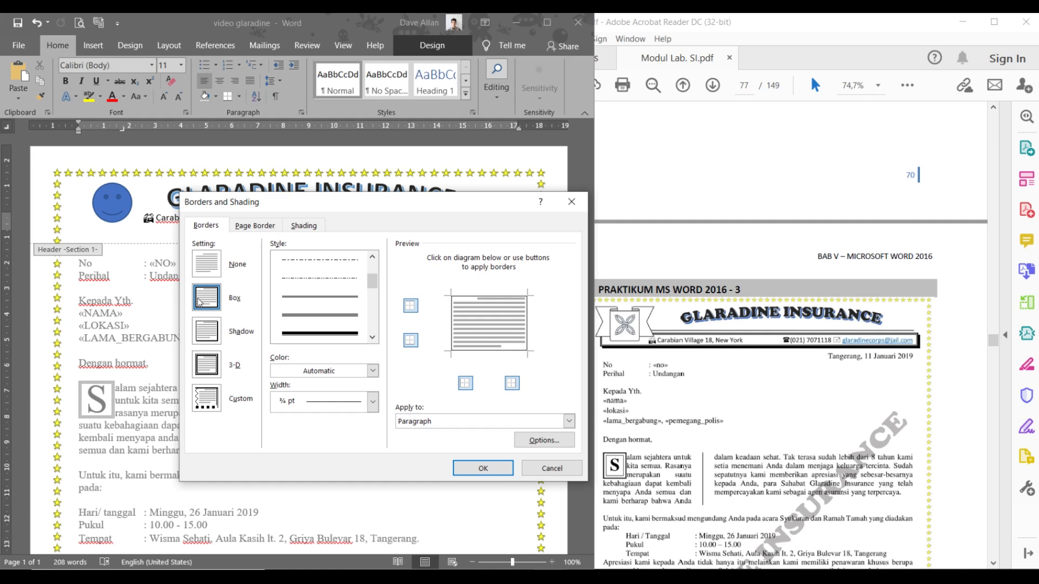
{"action": "left_click", "coordinate": [206, 373]}
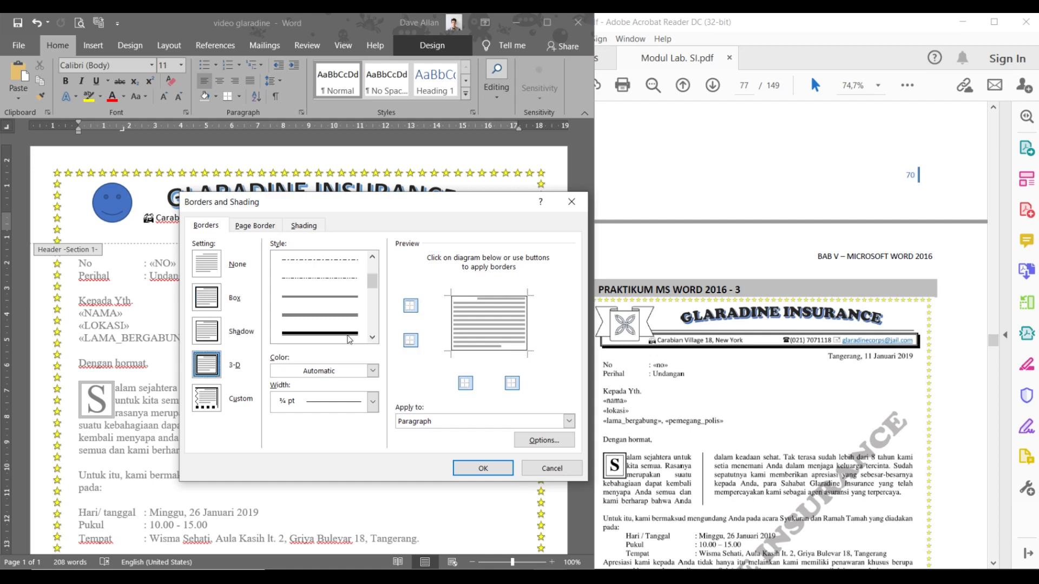
{"action": "left_click", "coordinate": [347, 333]}
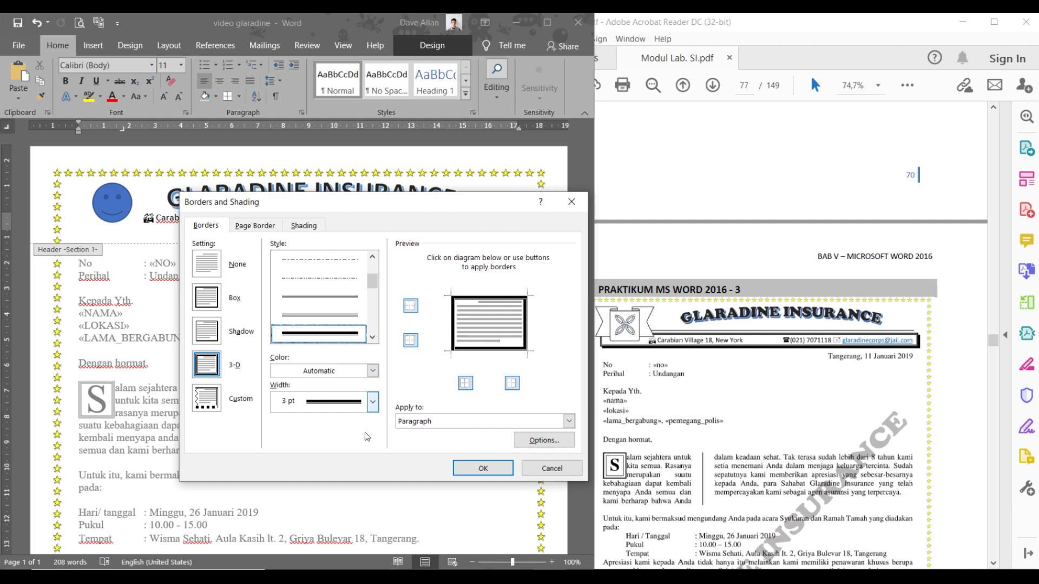
{"action": "left_click", "coordinate": [471, 468]}
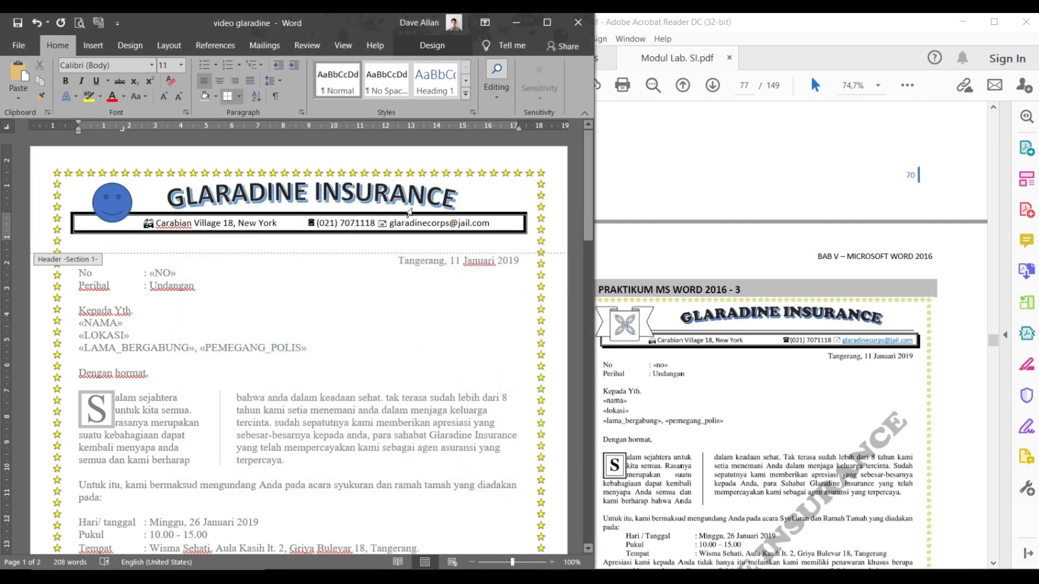
{"action": "left_click", "coordinate": [350, 250]}
- Underline the header's e-mail address and colour it blue
{"action": "key", "text": "Down"}
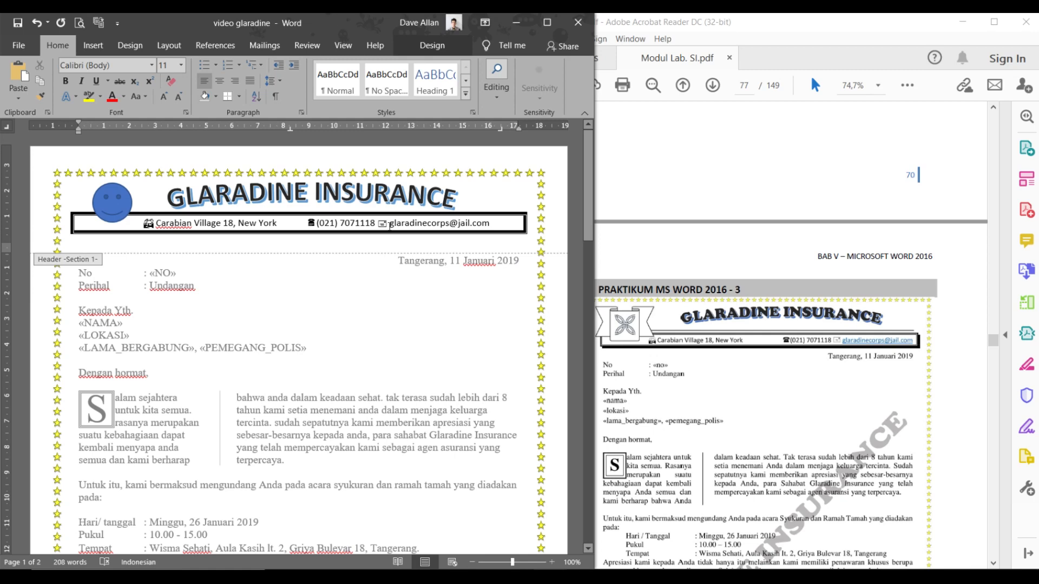
{"action": "left_click_drag", "start_coordinate": [390, 223], "coordinate": [489, 223]}
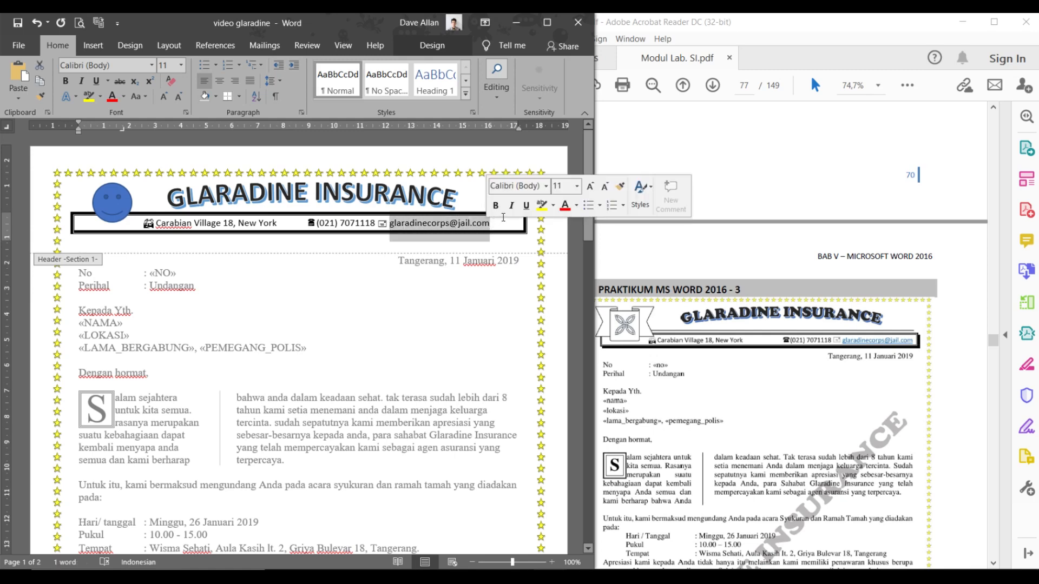
{"action": "left_click", "coordinate": [525, 205]}
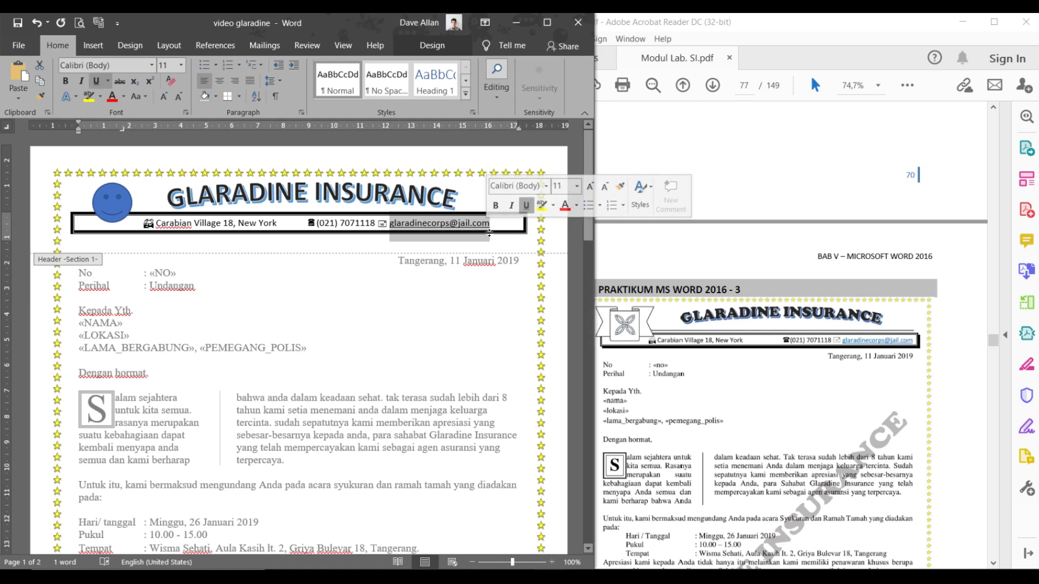
{"action": "left_click", "coordinate": [576, 205]}
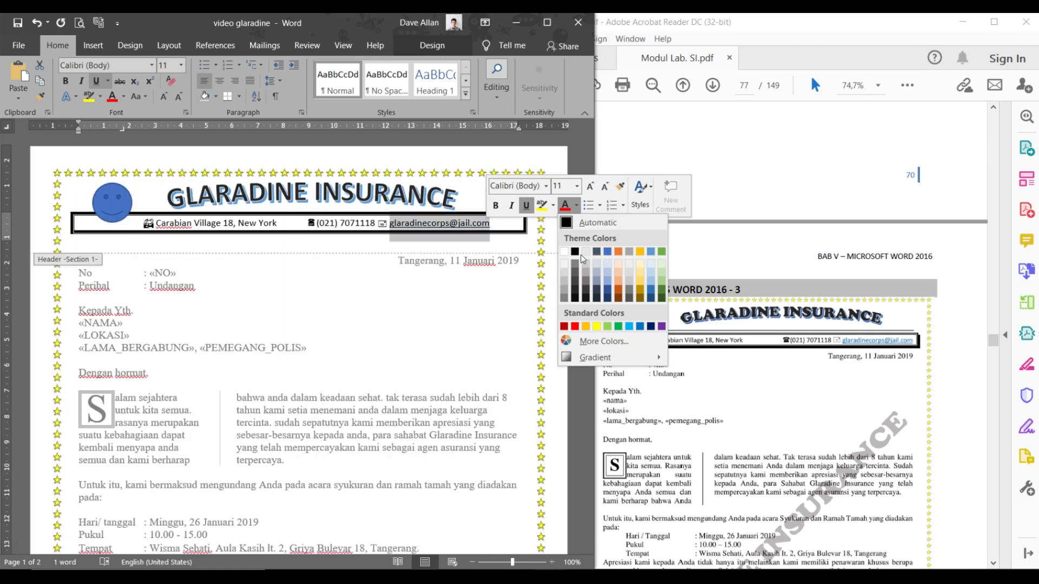
{"action": "left_click", "coordinate": [607, 252]}
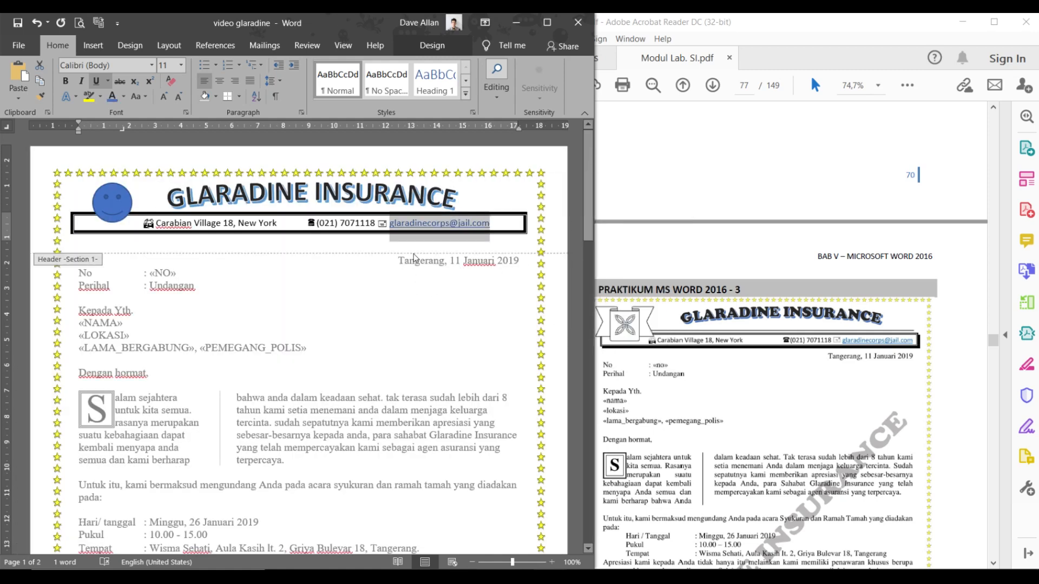
{"action": "left_click", "coordinate": [379, 233]}
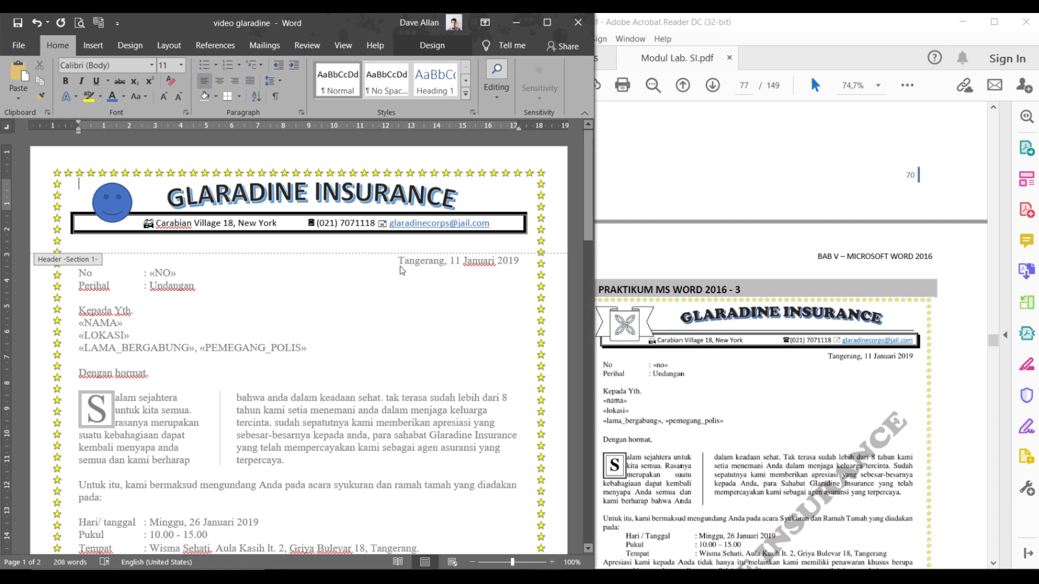
- Check the reference PDF, then return to the letter body to close header editing
{"action": "scroll", "coordinate": [418, 263], "scroll_direction": "down", "scroll_amount": 3}
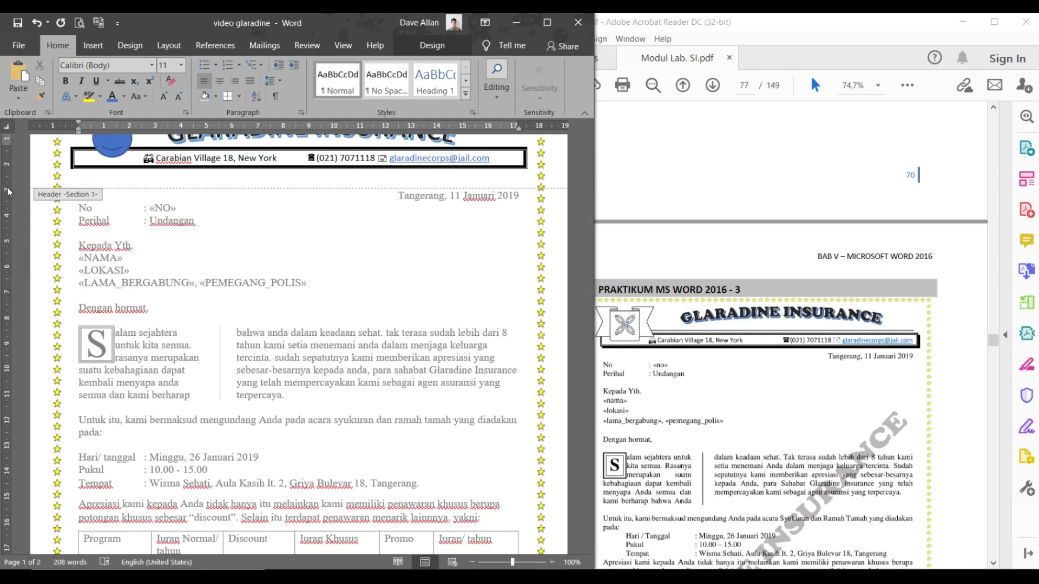
{"action": "scroll", "coordinate": [651, 323], "scroll_direction": "down", "scroll_amount": 10}
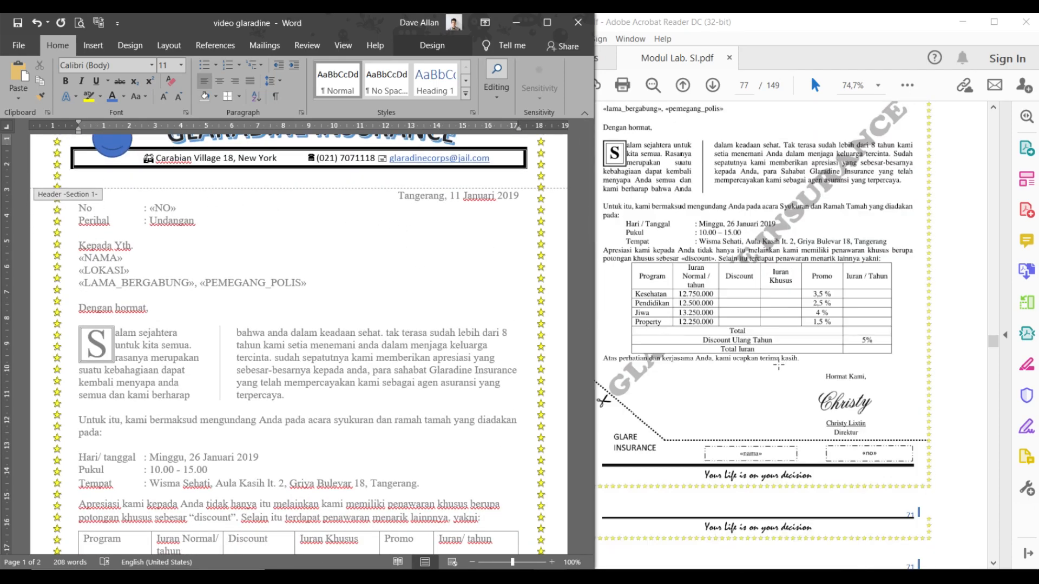
{"action": "scroll", "coordinate": [788, 350], "scroll_direction": "up", "scroll_amount": 5}
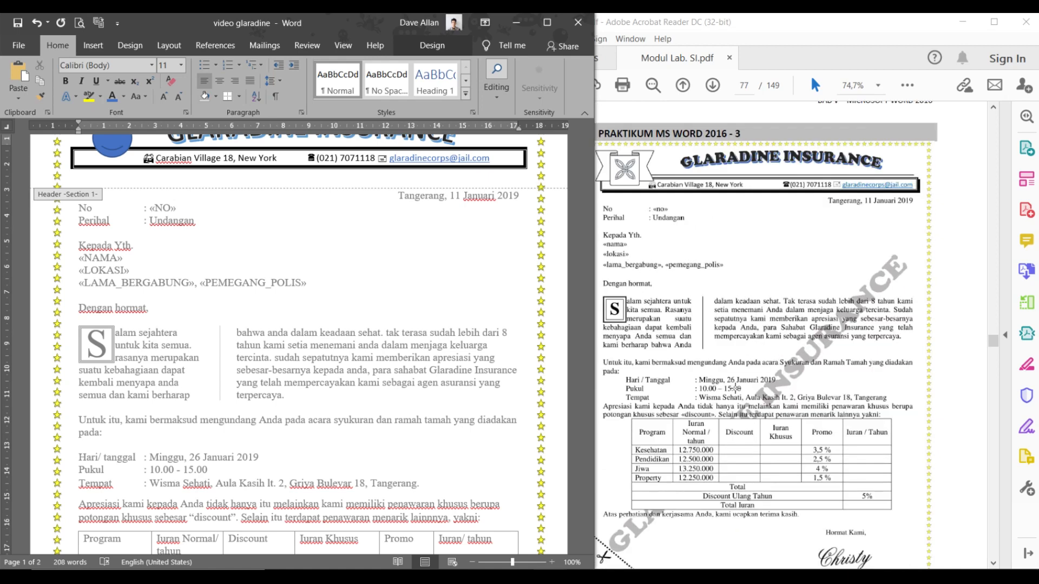
{"action": "left_click", "coordinate": [778, 348]}
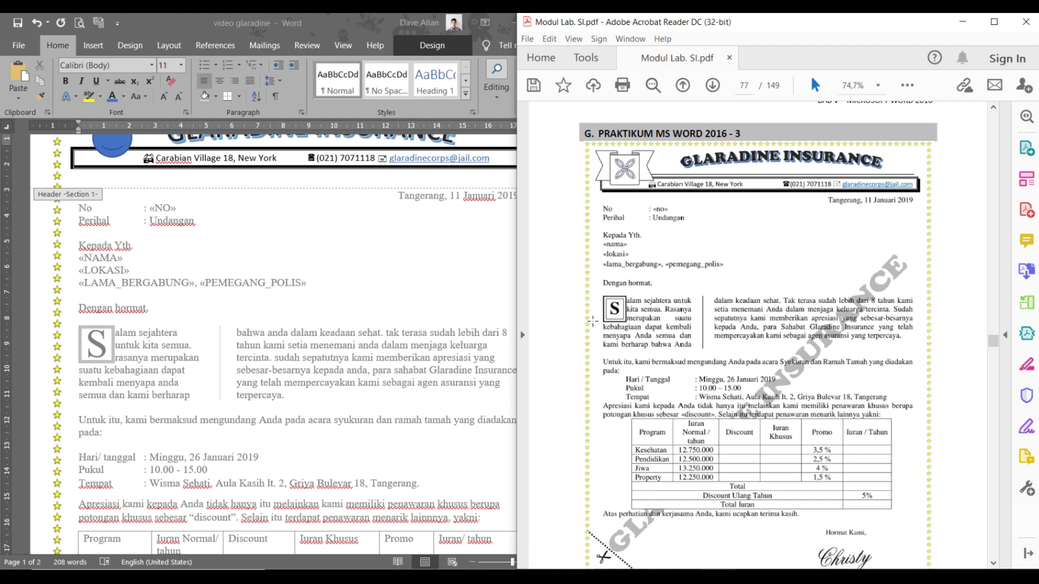
{"action": "left_click", "coordinate": [377, 289]}
{"action": "triple_click", "coordinate": [378, 290]}
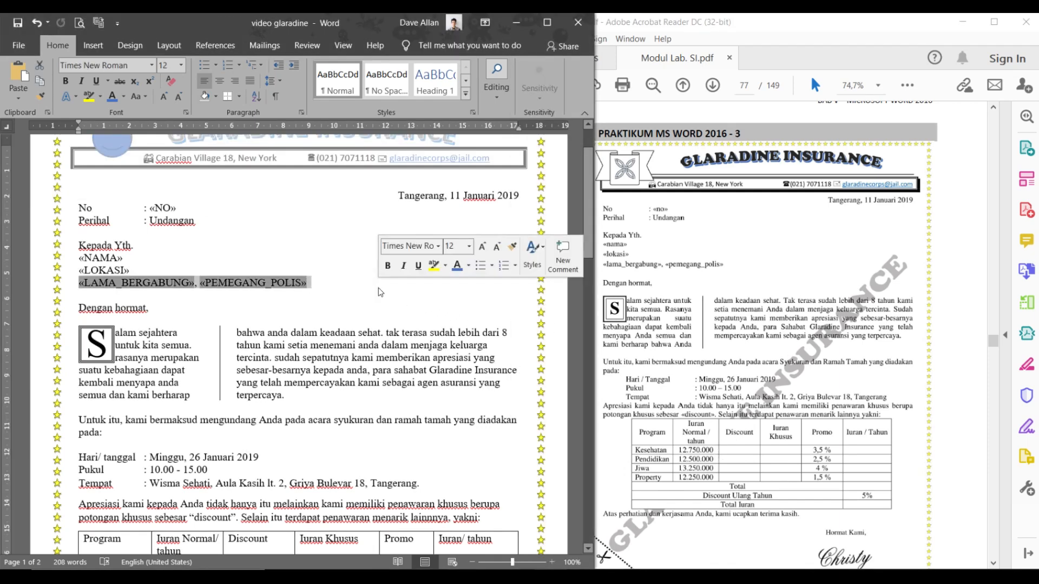
{"action": "left_click", "coordinate": [319, 323]}
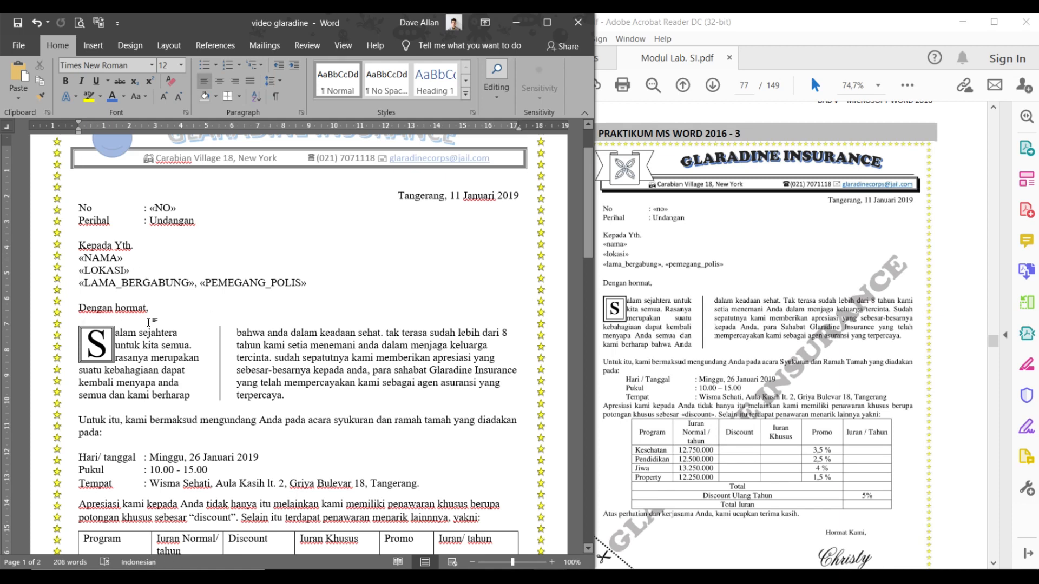
- Open the Watermark gallery from the Design tab
{"action": "scroll", "coordinate": [264, 329], "scroll_direction": "up", "scroll_amount": 2}
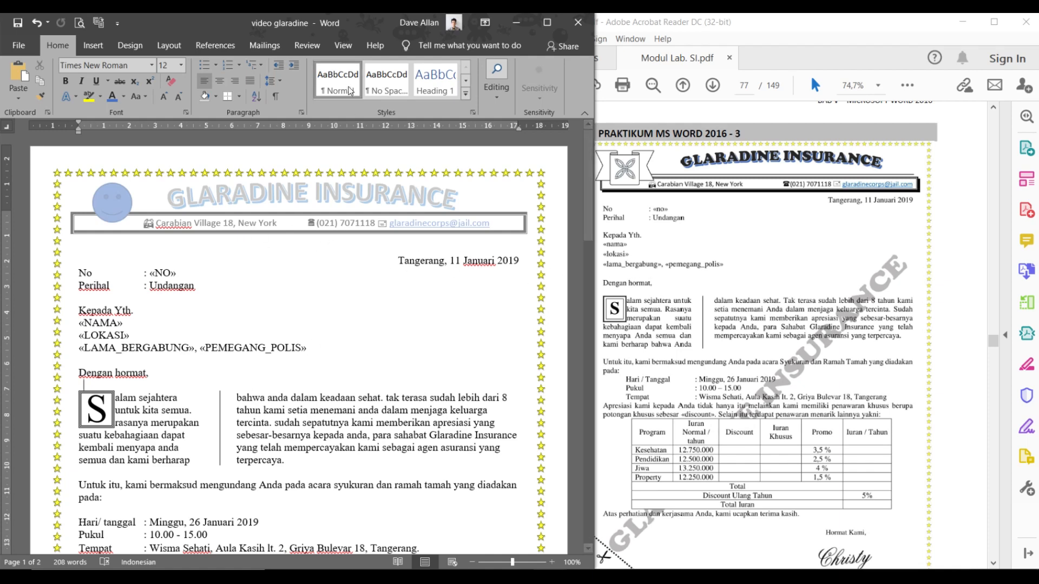
{"action": "left_click", "coordinate": [139, 53]}
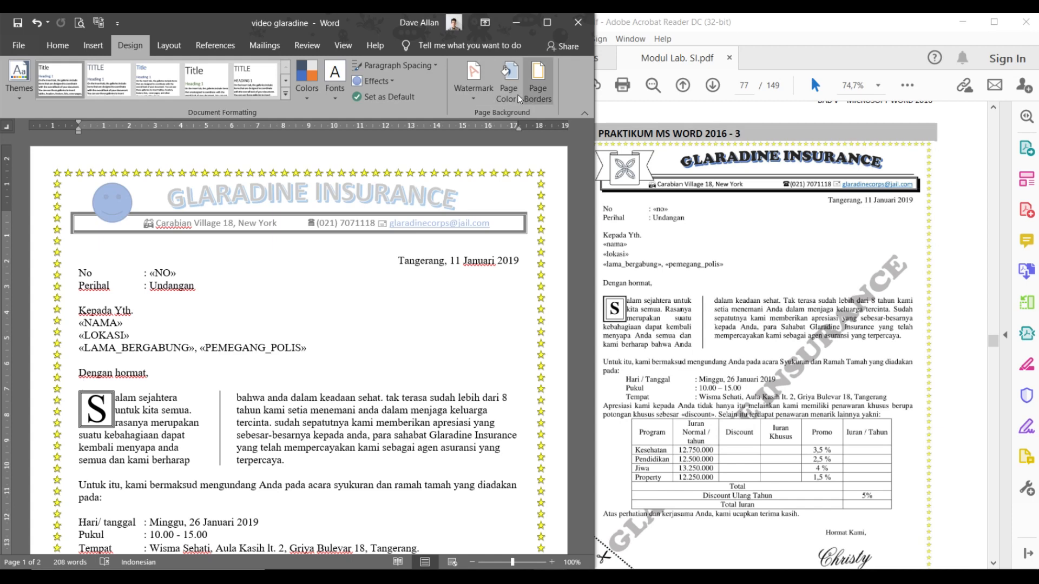
{"action": "left_click", "coordinate": [490, 94]}
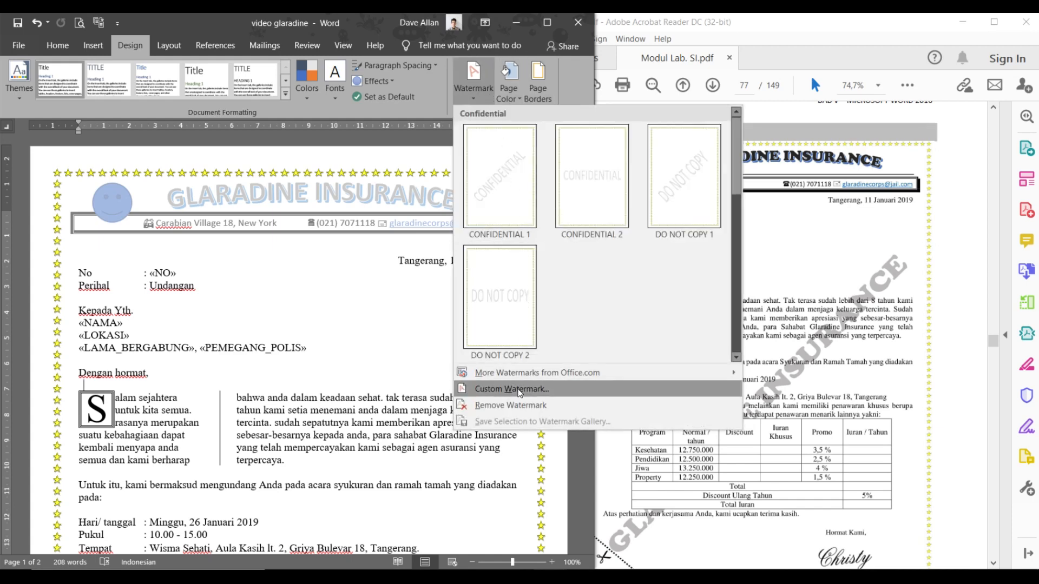
- Set a custom text watermark 'GLARADINE INSURANCE' in Cooper Black, Auto size, diagonal, and apply it
{"action": "left_click", "coordinate": [519, 392]}
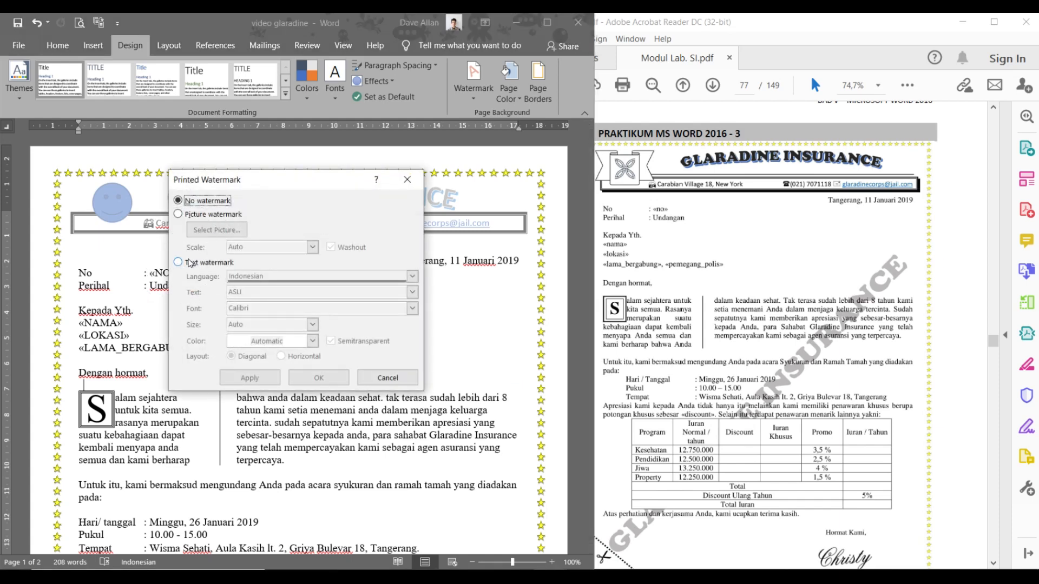
{"action": "left_click", "coordinate": [200, 263]}
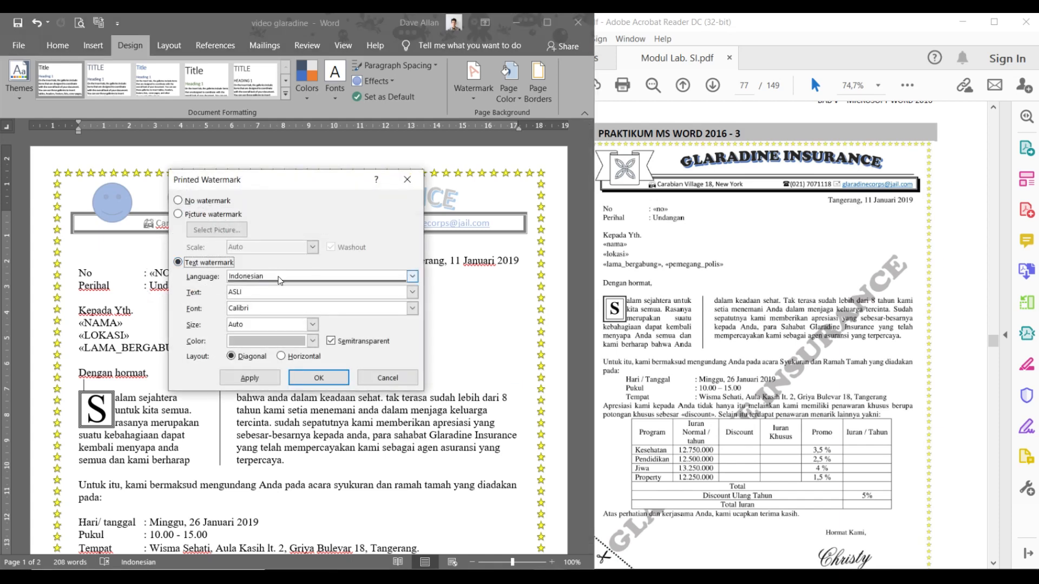
{"action": "left_click_drag", "start_coordinate": [256, 293], "coordinate": [221, 296]}
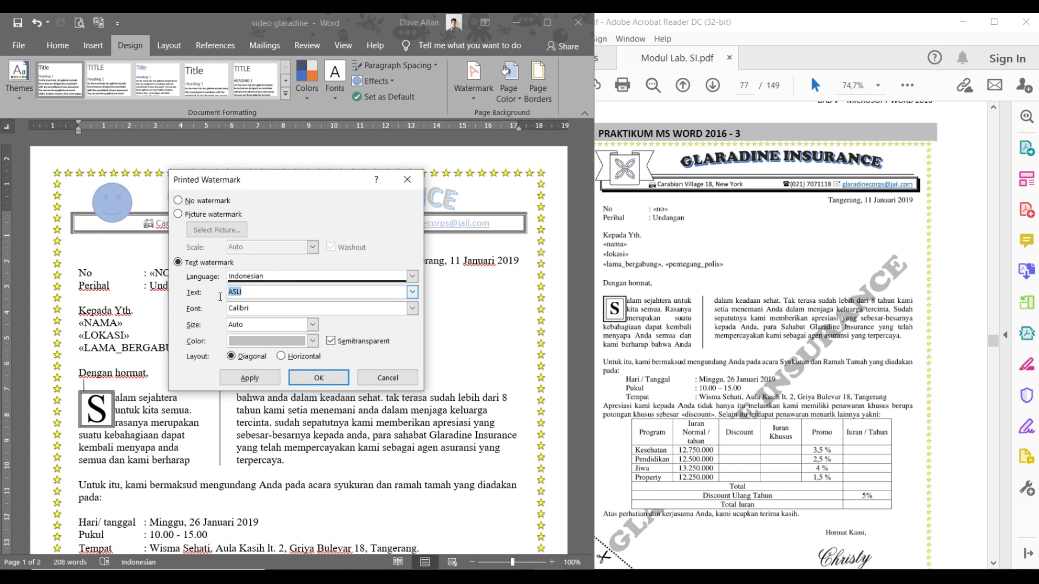
{"action": "type", "text": "GLARADINE INSURANCE"}
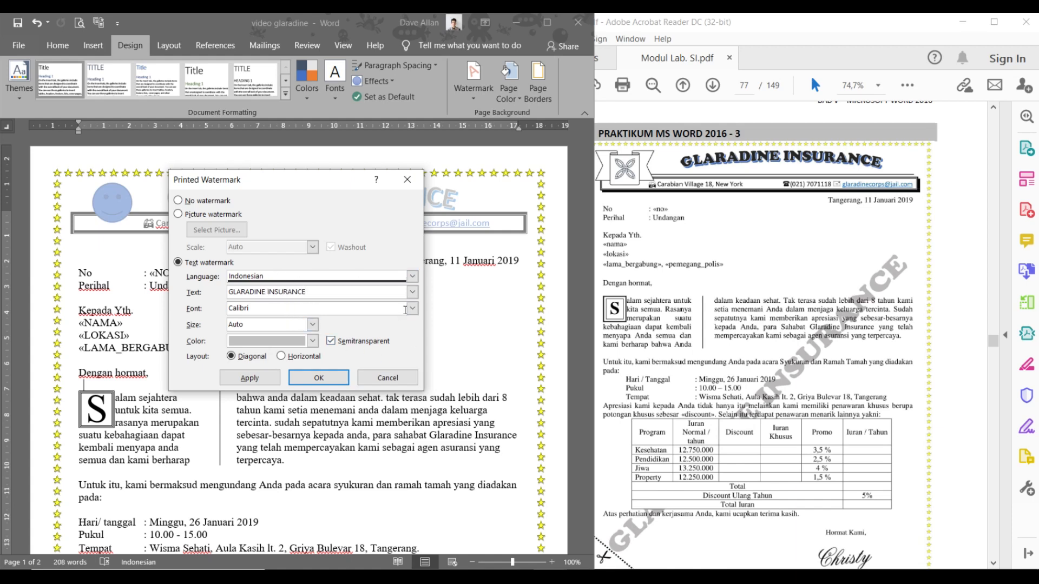
{"action": "left_click", "coordinate": [412, 309]}
{"action": "scroll", "coordinate": [307, 346], "scroll_direction": "down", "scroll_amount": 6}
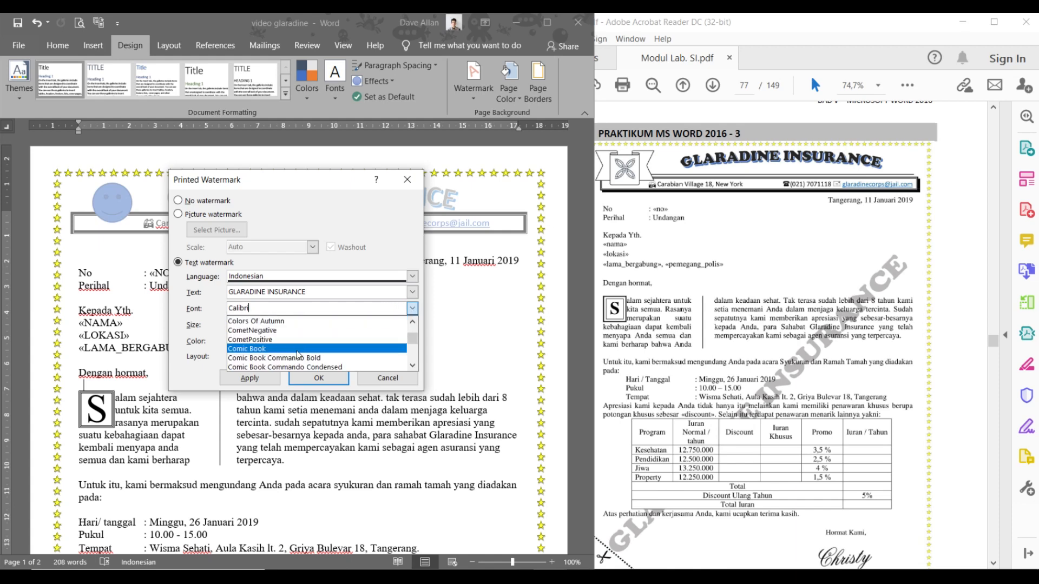
{"action": "scroll", "coordinate": [299, 355], "scroll_direction": "down", "scroll_amount": 3}
{"action": "left_click", "coordinate": [298, 358]}
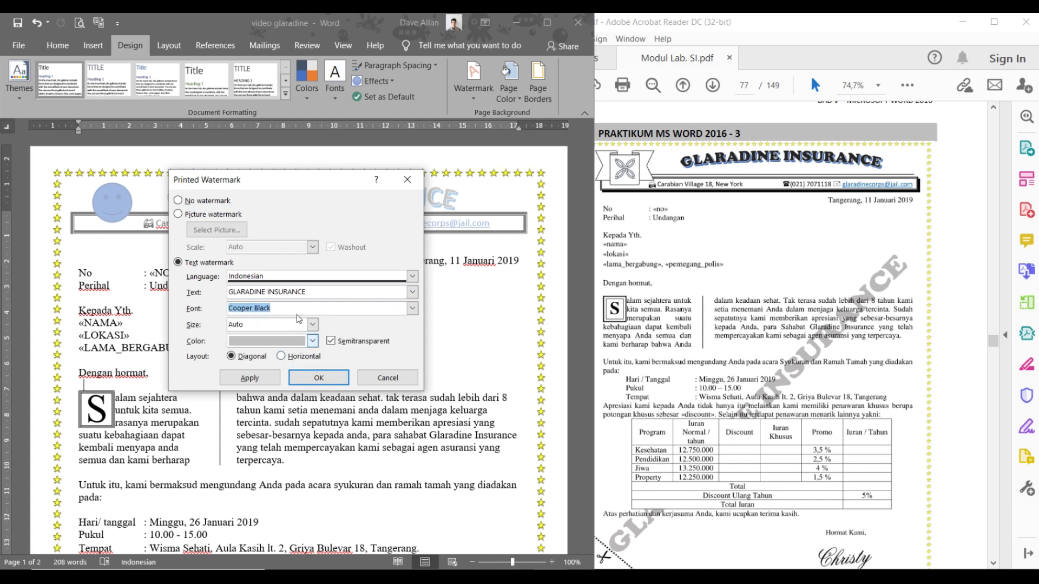
{"action": "left_click", "coordinate": [314, 327]}
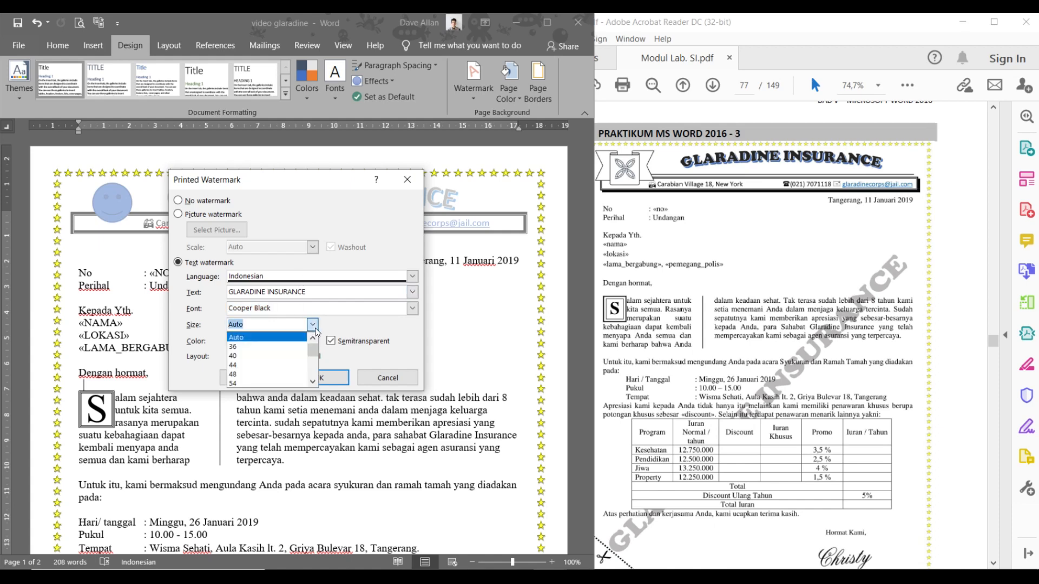
{"action": "left_click", "coordinate": [313, 325]}
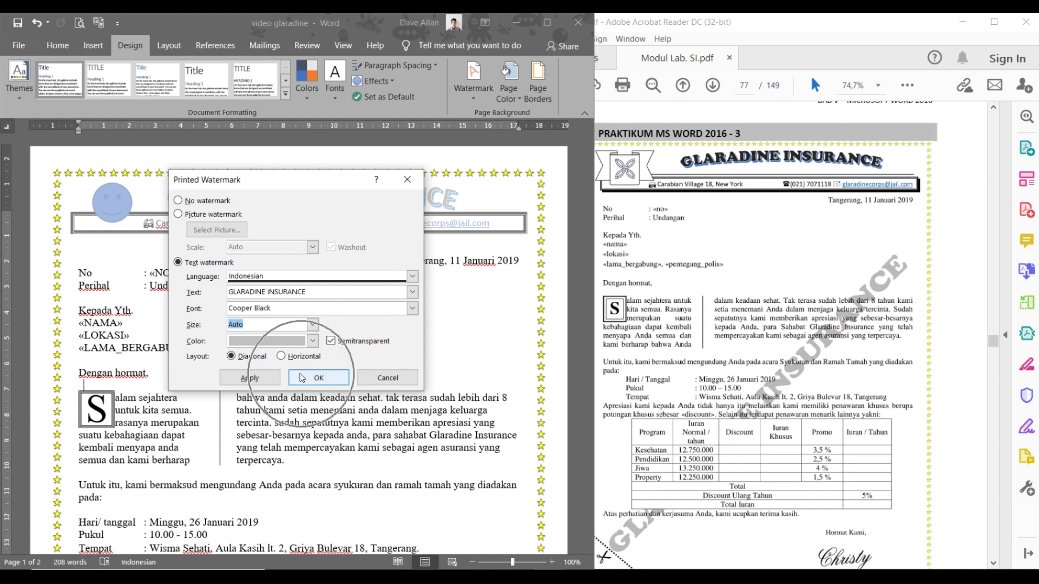
{"action": "left_click", "coordinate": [269, 379]}
- Confirm the watermark and scroll to check it across the letter page
{"action": "left_click", "coordinate": [311, 377]}
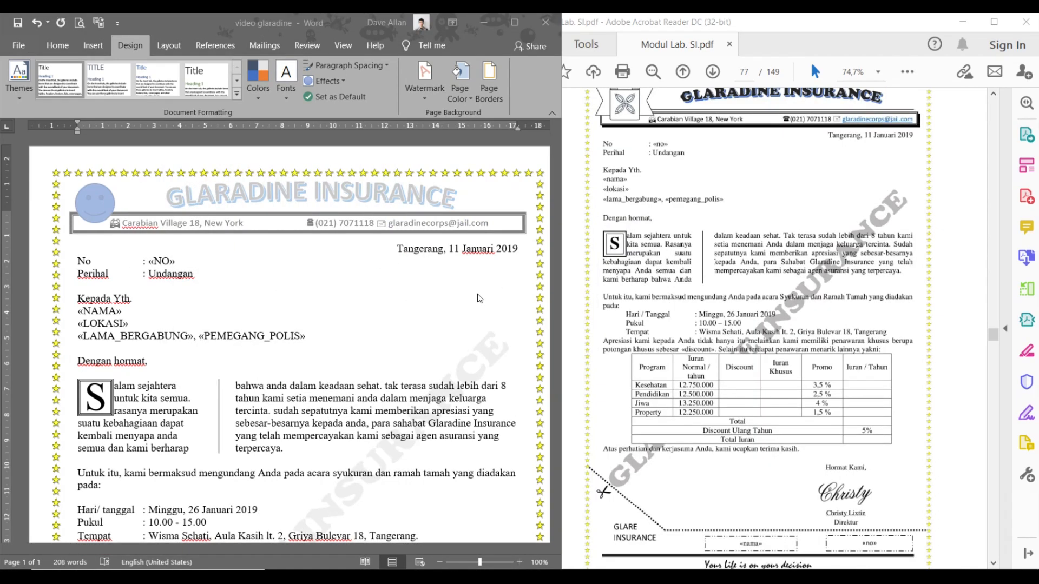
{"action": "scroll", "coordinate": [341, 352], "scroll_direction": "down", "scroll_amount": 5}
{"action": "scroll", "coordinate": [341, 352], "scroll_direction": "up", "scroll_amount": 5}
{"action": "scroll", "coordinate": [310, 332], "scroll_direction": "down", "scroll_amount": 6}
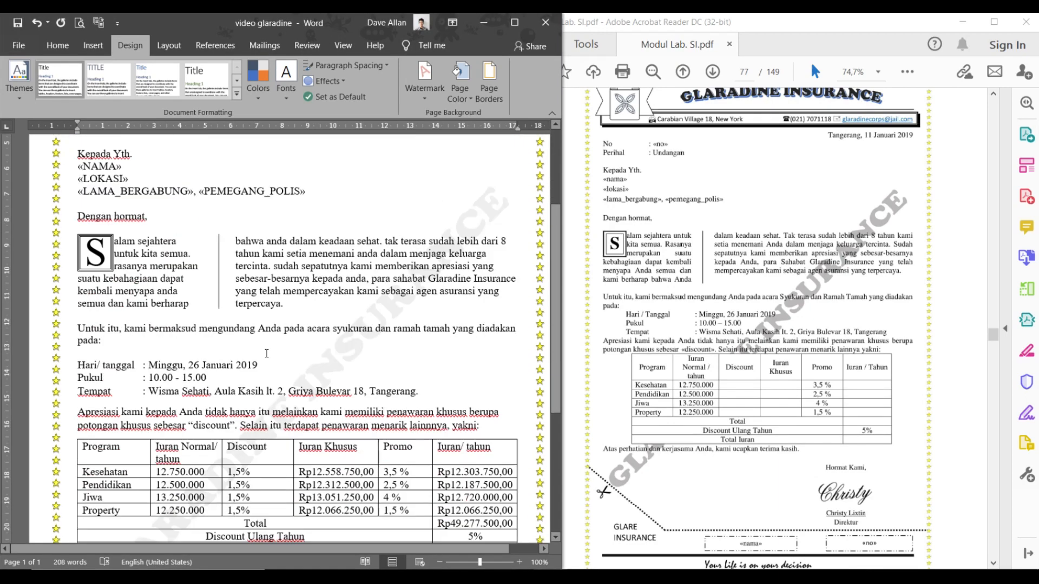
{"action": "scroll", "coordinate": [74, 310], "scroll_direction": "up", "scroll_amount": 1}
- Select the Hari/ tanggal, Pukul and Tempat lines and place the cursor at Hari/ tanggal's start
{"action": "left_click_drag", "start_coordinate": [81, 312], "coordinate": [420, 342]}
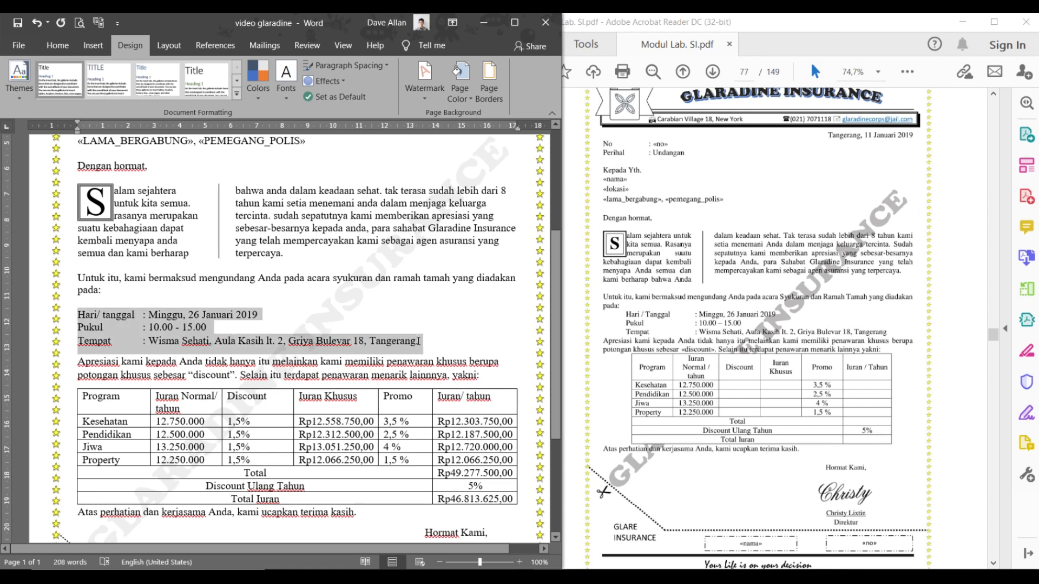
{"action": "left_click", "coordinate": [420, 340]}
{"action": "left_click_drag", "start_coordinate": [398, 340], "coordinate": [66, 318]}
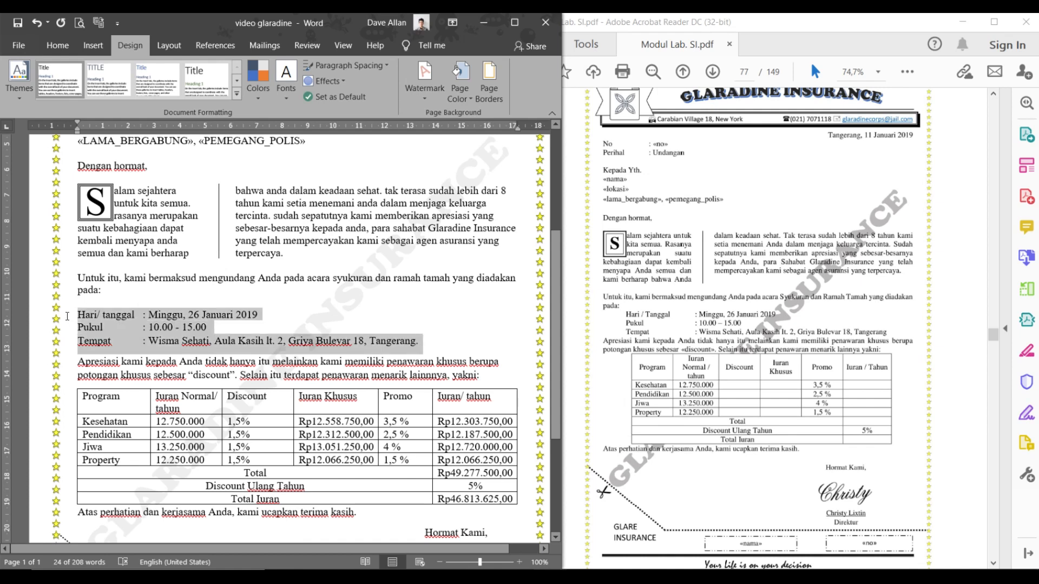
{"action": "left_click", "coordinate": [66, 317]}
{"action": "left_click", "coordinate": [77, 317]}
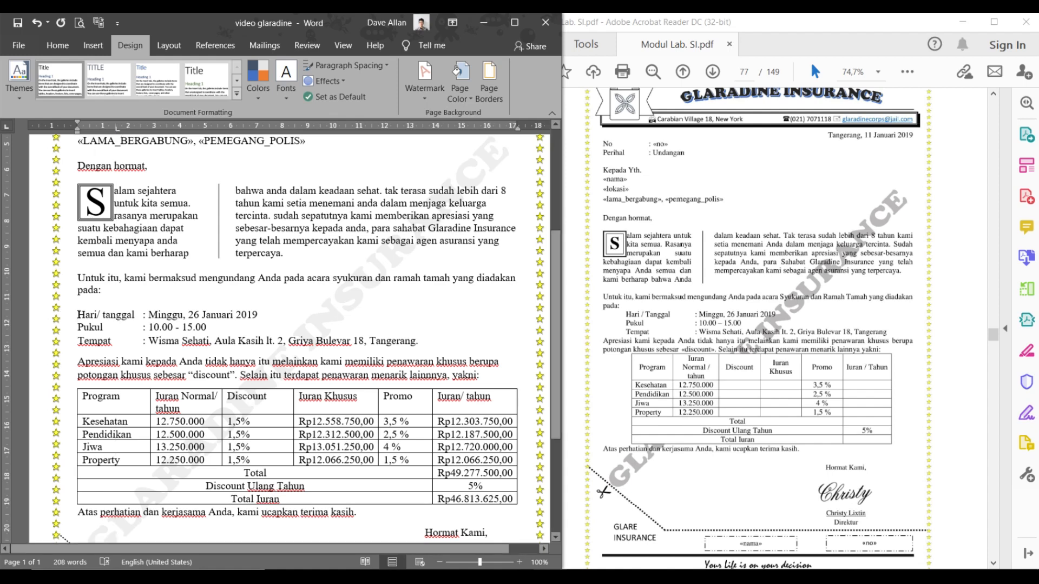
- Indent the Hari/ tanggal, Pukul and Tempat lines with tabs
{"action": "key", "text": "Tab"}
{"action": "left_click", "coordinate": [77, 327]}
{"action": "key", "text": "Tab"}
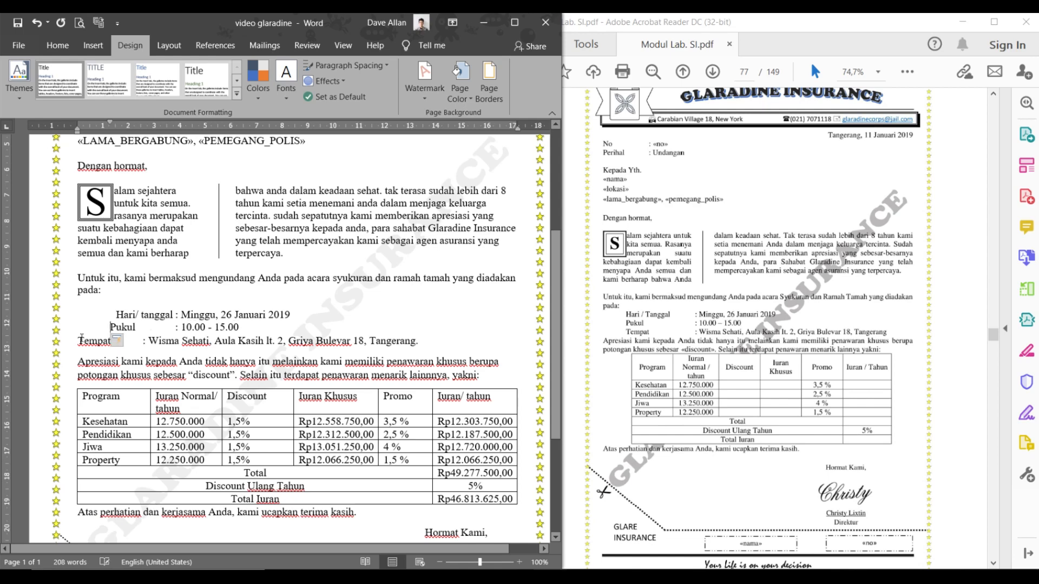
{"action": "key", "text": "Tab"}
{"action": "scroll", "coordinate": [183, 343], "scroll_direction": "down", "scroll_amount": 5}
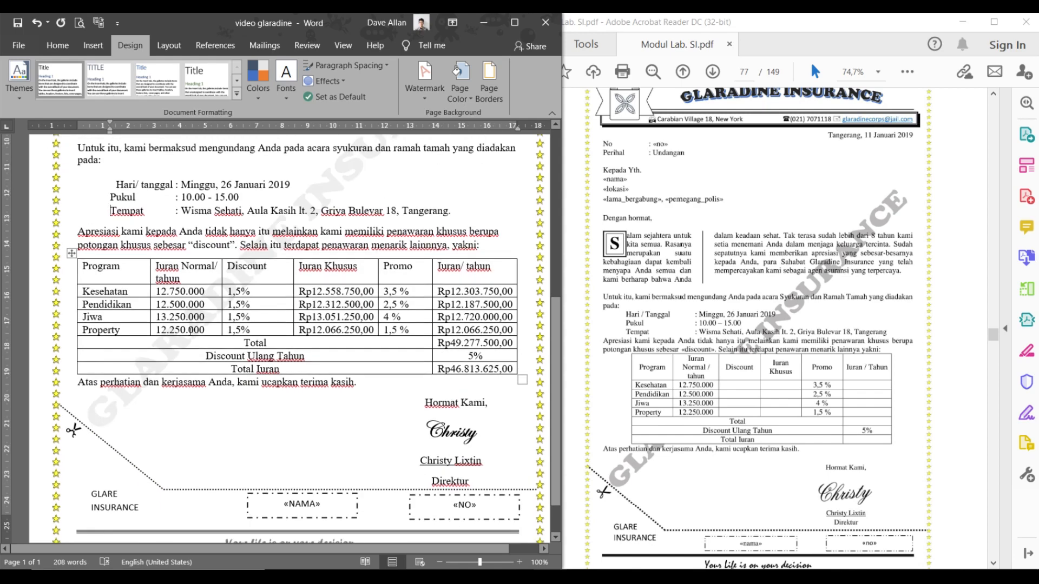
{"action": "scroll", "coordinate": [183, 343], "scroll_direction": "up", "scroll_amount": 6}
{"action": "left_click", "coordinate": [116, 328]}
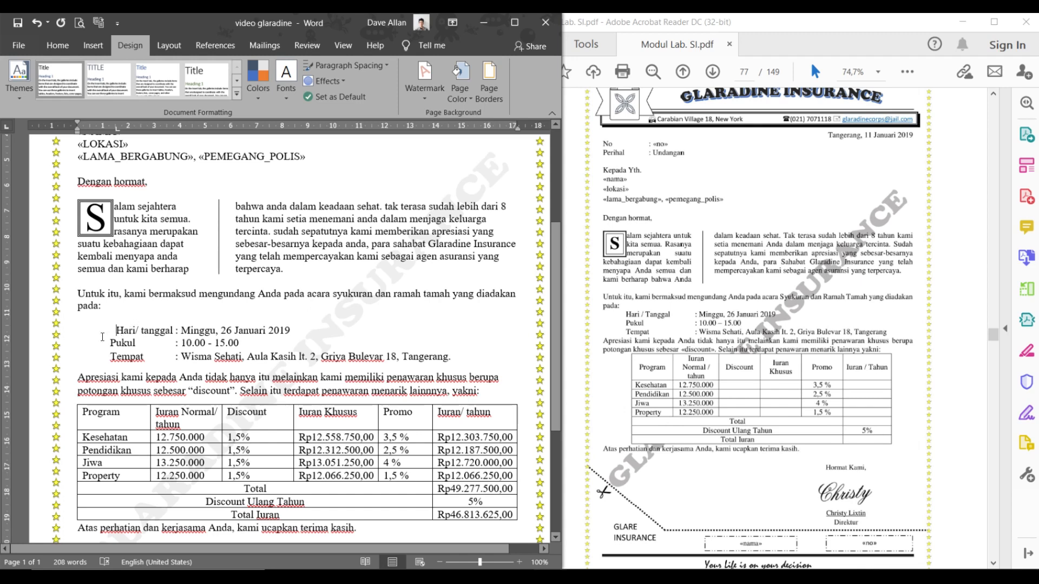
{"action": "key", "text": "BackSpace"}
{"action": "key", "text": "Tab"}
{"action": "left_click", "coordinate": [107, 342]}
- Adjust the ruler tab stop so Pukul and Tempat line up with Hari/ tanggal
{"action": "double_click", "coordinate": [124, 130]}
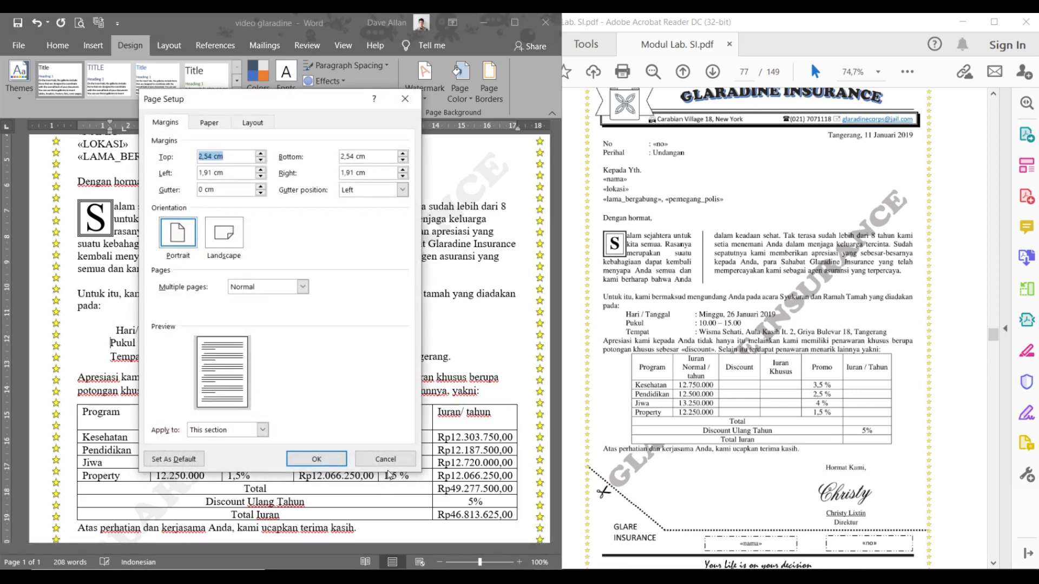
{"action": "left_click", "coordinate": [330, 426]}
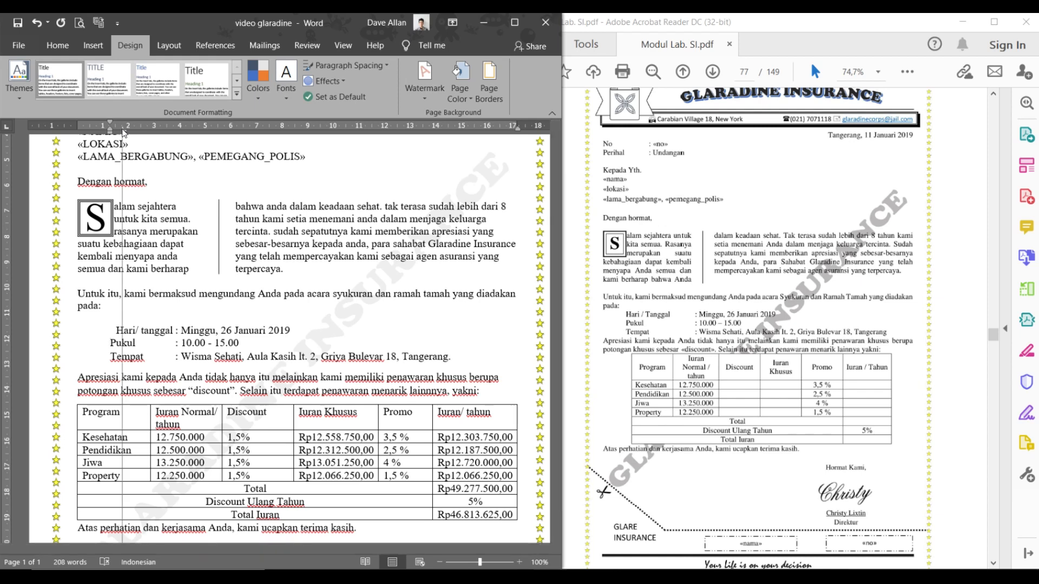
{"action": "key", "text": "Tab"}
{"action": "left_click", "coordinate": [108, 354]}
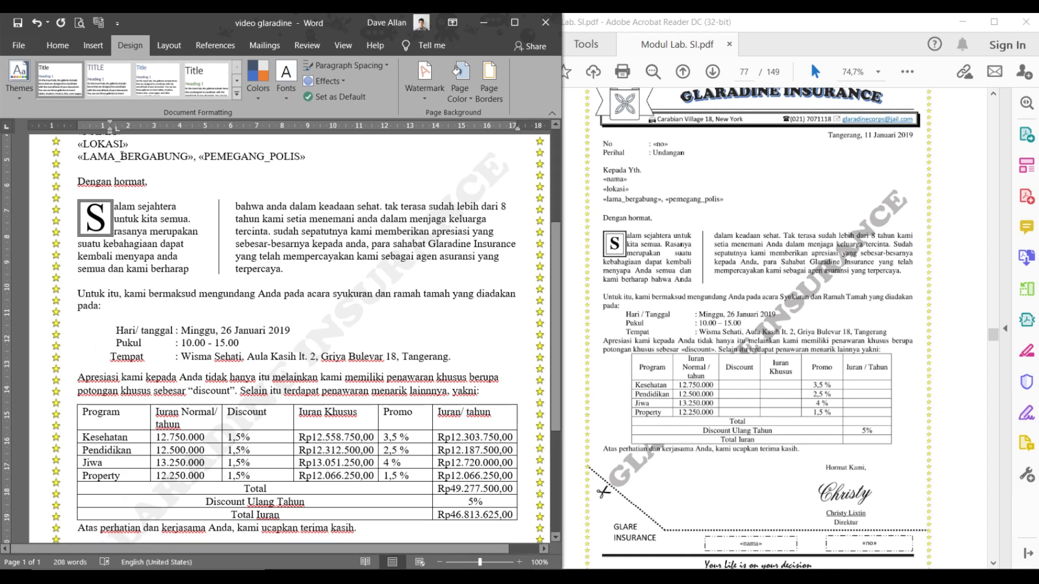
{"action": "left_click_drag", "start_coordinate": [116, 130], "coordinate": [116, 130]}
{"action": "key", "text": "Tab"}
- Review the aligned schedule lines and bring up the Mailings tab
{"action": "scroll", "coordinate": [313, 354], "scroll_direction": "down", "scroll_amount": 2}
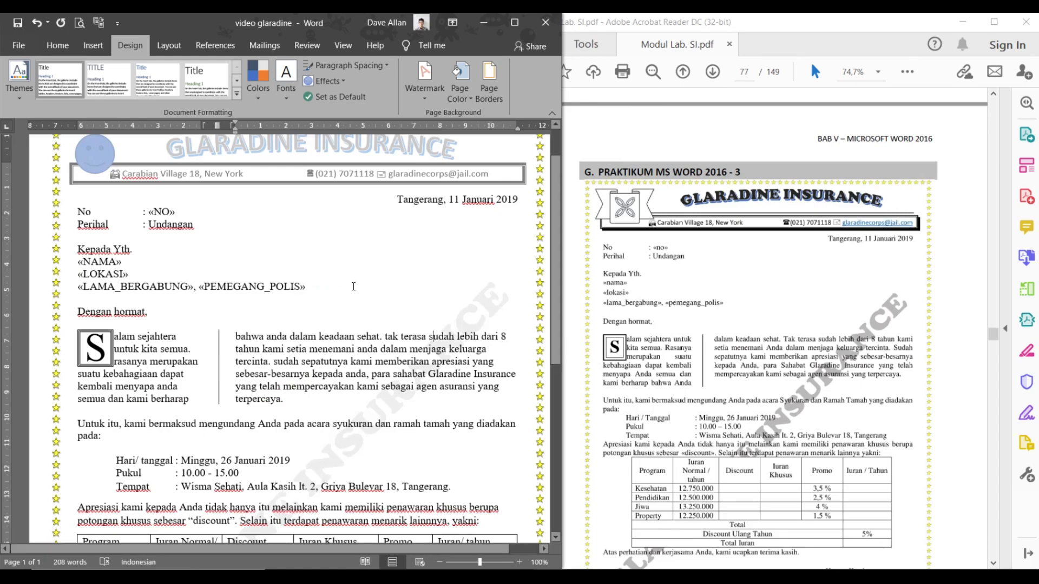
{"action": "scroll", "coordinate": [363, 263], "scroll_direction": "up", "scroll_amount": 2}
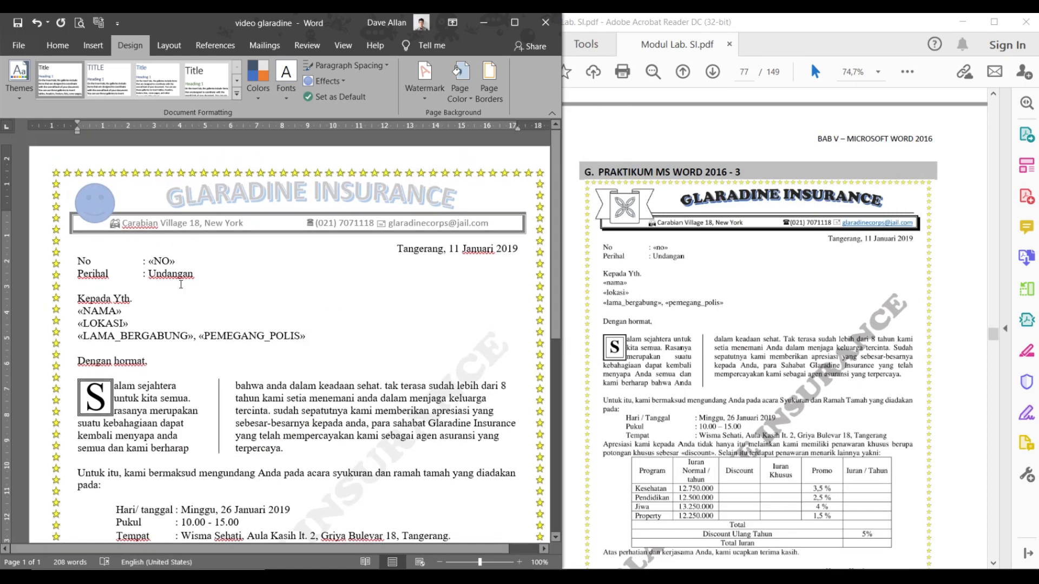
{"action": "scroll", "coordinate": [182, 281], "scroll_direction": "down", "scroll_amount": 15}
{"action": "scroll", "coordinate": [383, 319], "scroll_direction": "up", "scroll_amount": 10}
{"action": "scroll", "coordinate": [344, 339], "scroll_direction": "up", "scroll_amount": 1}
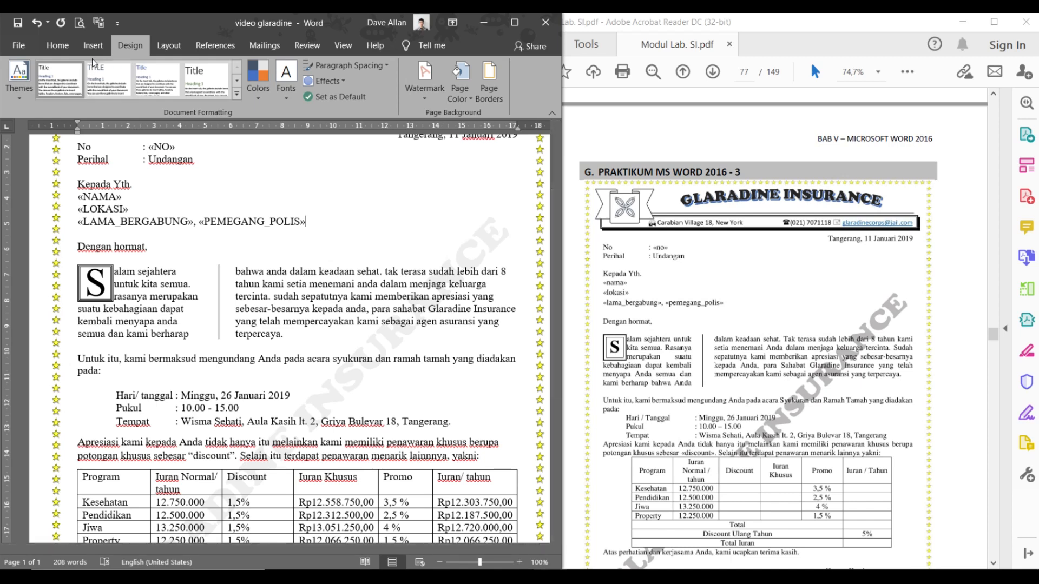
{"action": "left_click", "coordinate": [259, 54]}
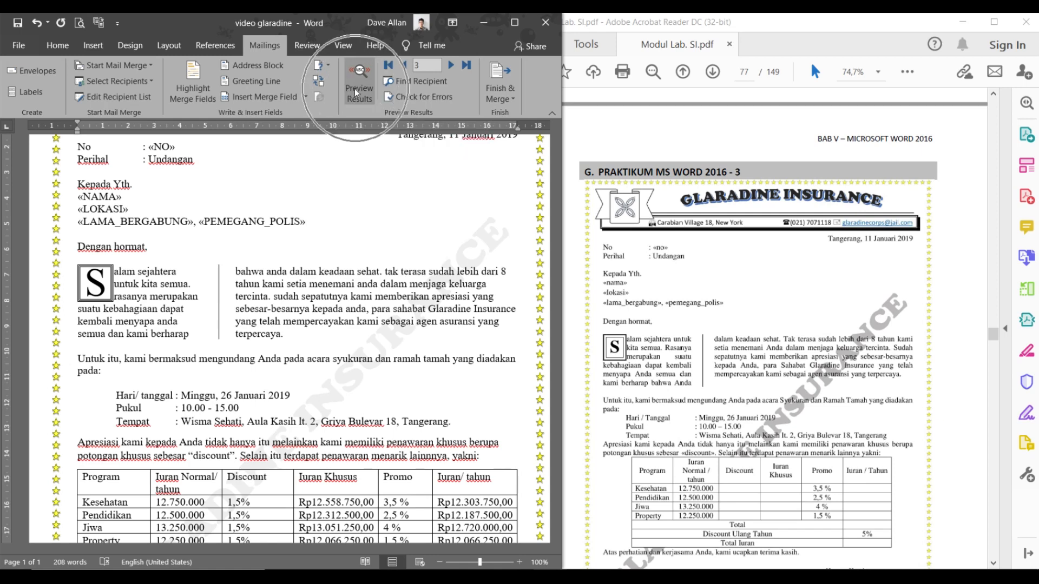
- Turn on Preview Results and view the next recipient's letter
{"action": "left_click", "coordinate": [359, 92]}
{"action": "scroll", "coordinate": [268, 236], "scroll_direction": "up", "scroll_amount": 1}
{"action": "scroll", "coordinate": [244, 254], "scroll_direction": "down", "scroll_amount": 2}
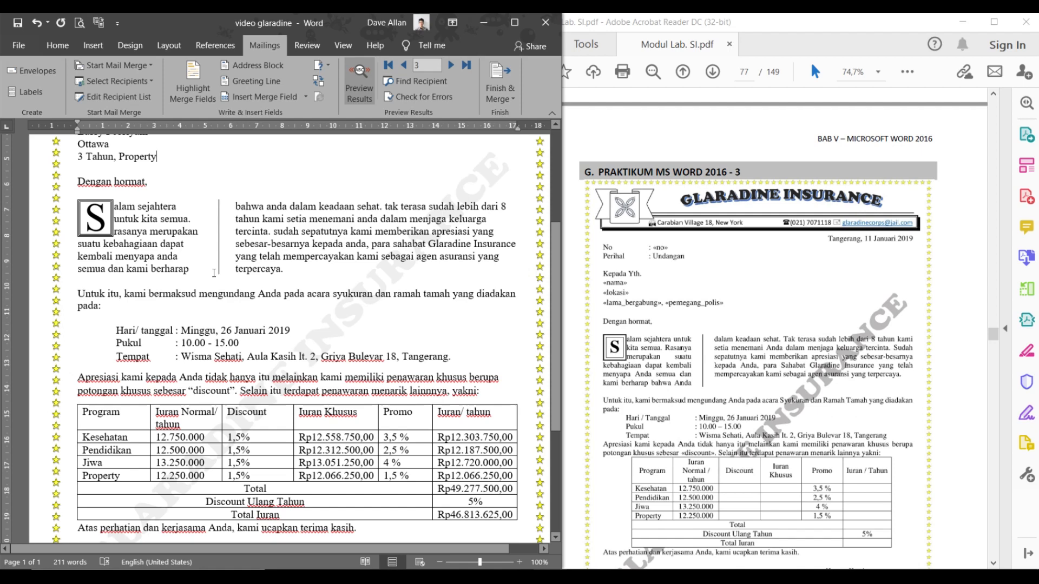
{"action": "scroll", "coordinate": [214, 273], "scroll_direction": "up", "scroll_amount": 2}
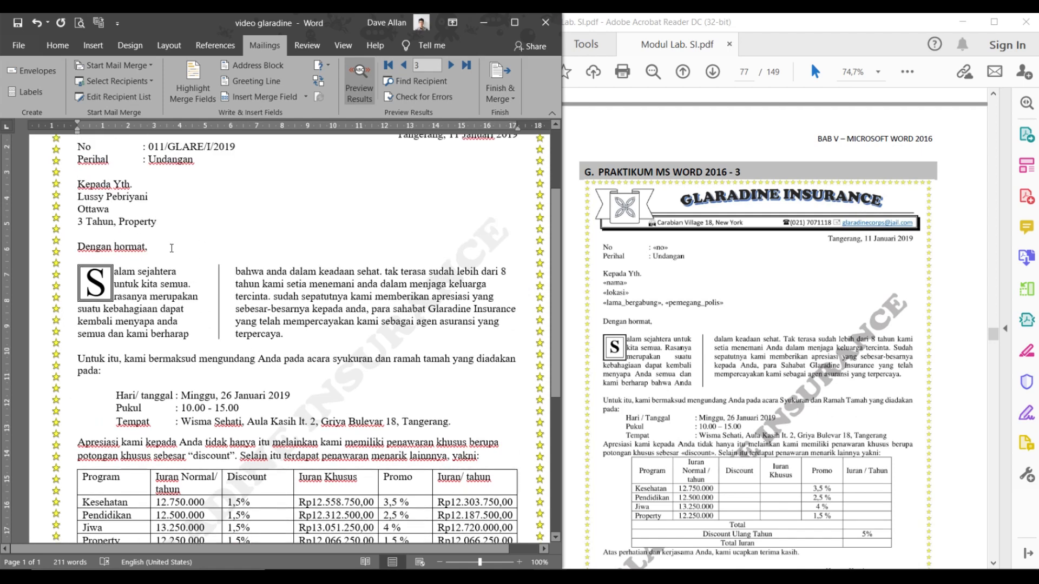
{"action": "scroll", "coordinate": [217, 243], "scroll_direction": "up", "scroll_amount": 2}
{"action": "left_click", "coordinate": [450, 66]}
{"action": "left_click", "coordinate": [344, 44]}
{"action": "scroll", "coordinate": [381, 271], "scroll_direction": "down", "scroll_amount": 2}
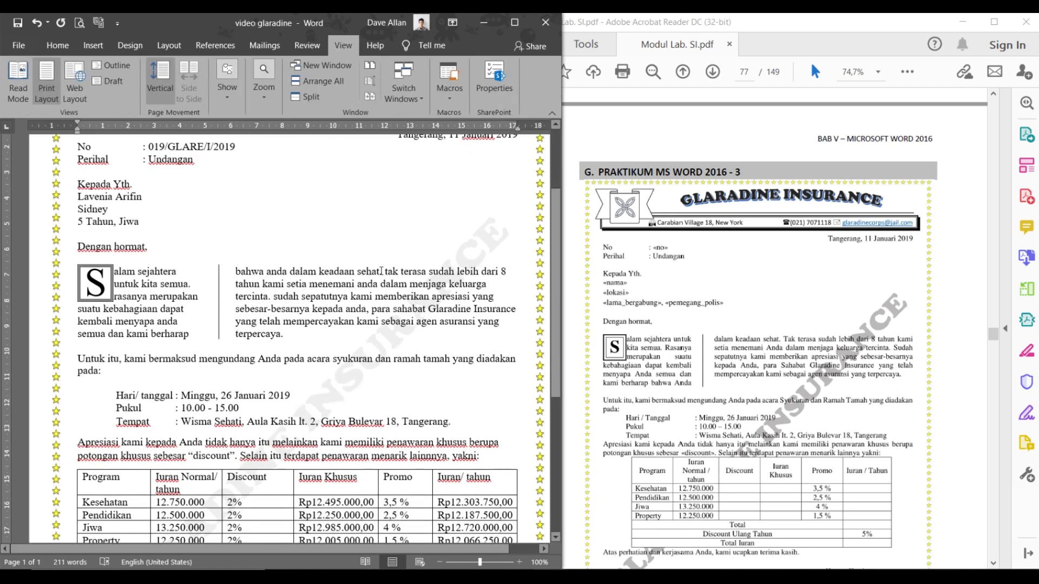
{"action": "scroll", "coordinate": [381, 271], "scroll_direction": "down", "scroll_amount": 2}
{"action": "left_click", "coordinate": [264, 45]}
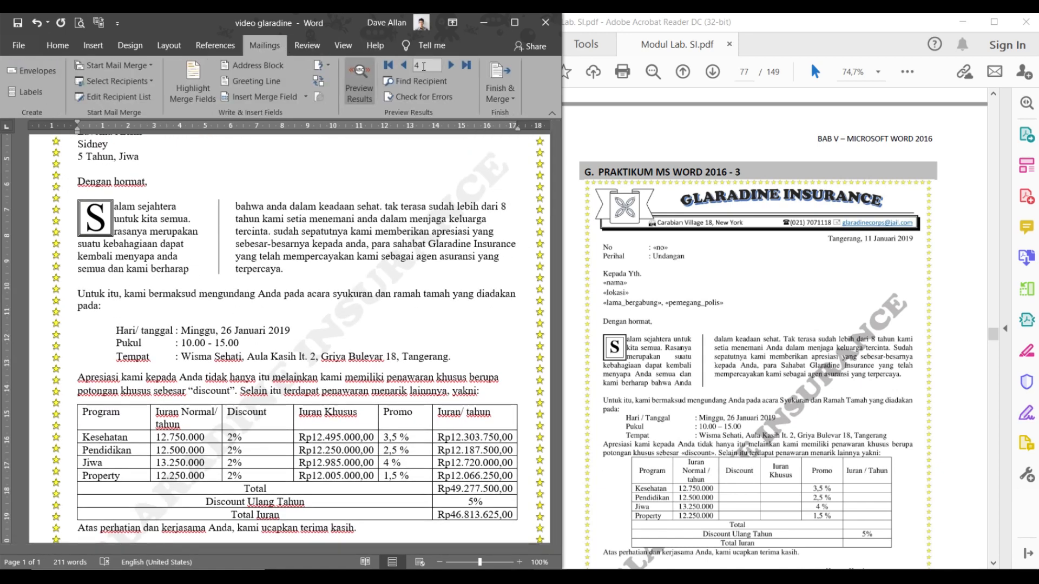
- Step forward through six more recipients, then back three
{"action": "left_click", "coordinate": [451, 65]}
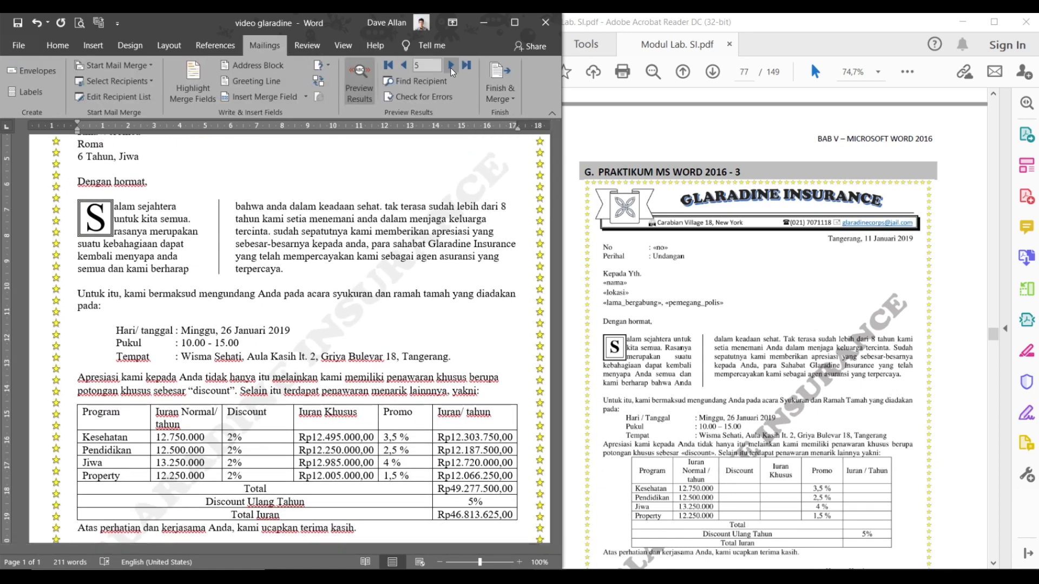
{"action": "left_click", "coordinate": [450, 65]}
{"action": "left_click", "coordinate": [450, 66]}
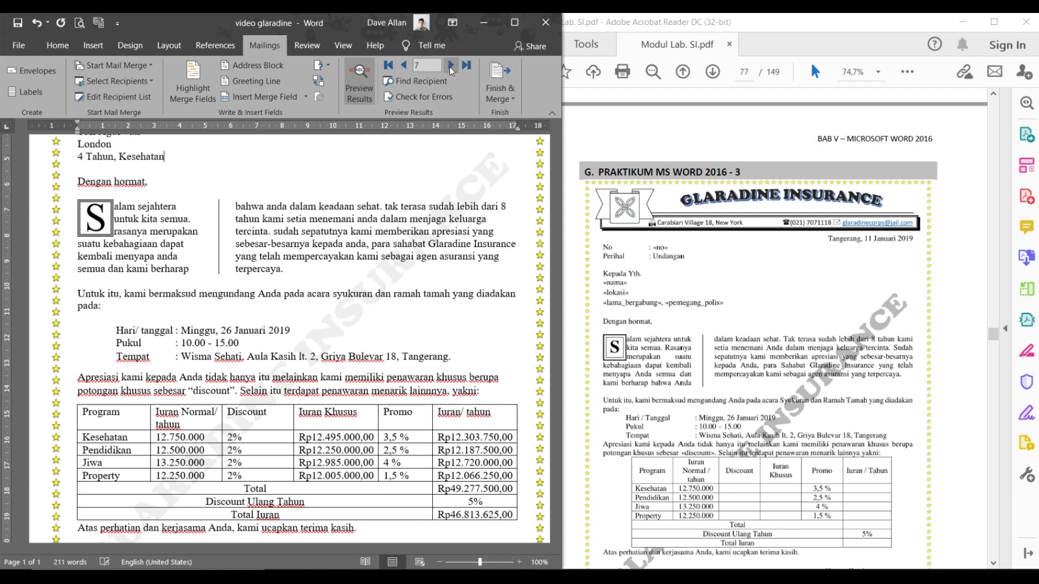
{"action": "left_click", "coordinate": [450, 66]}
{"action": "left_click", "coordinate": [450, 66]}
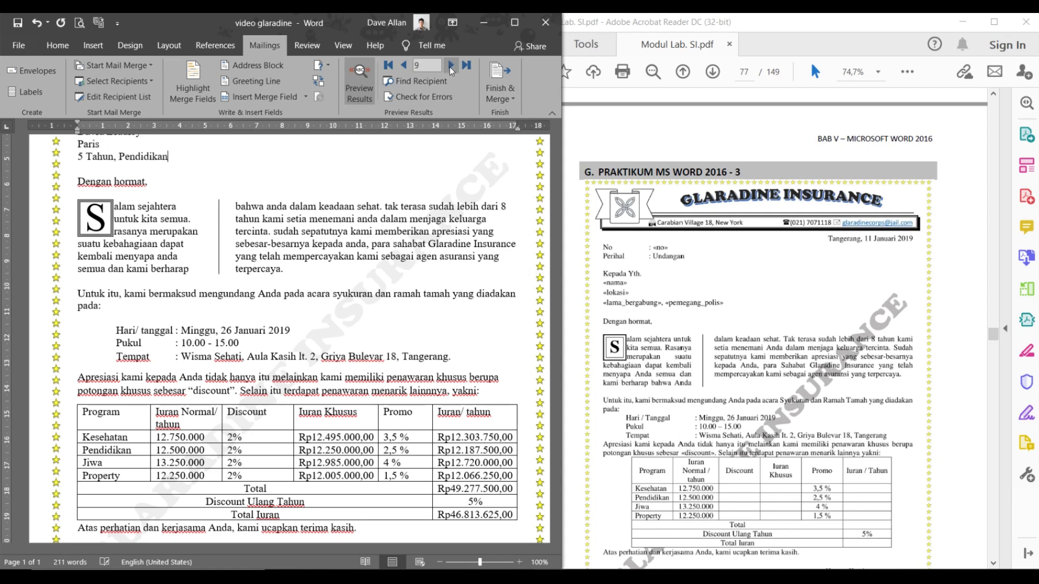
{"action": "left_click", "coordinate": [450, 67]}
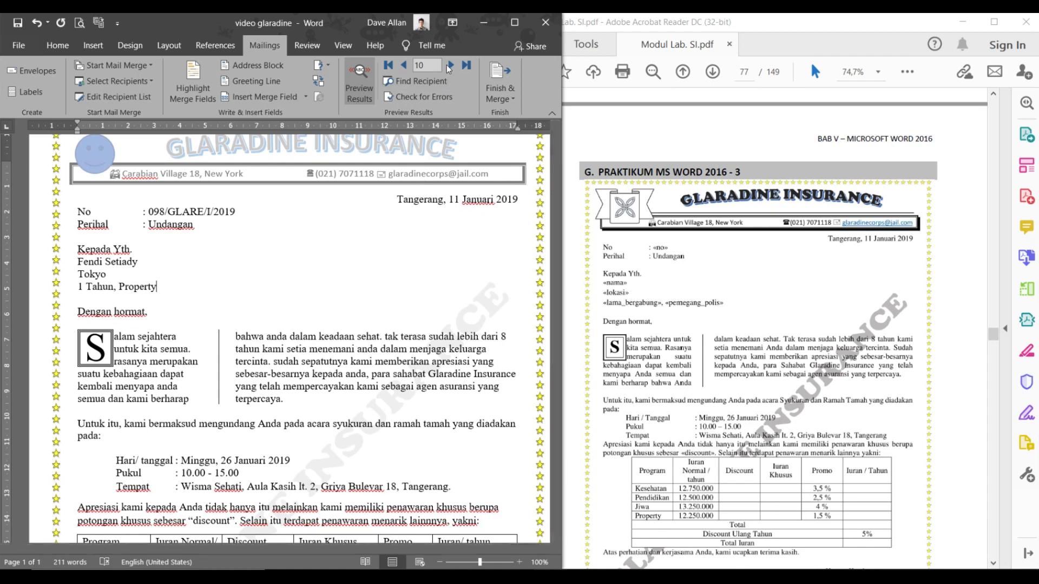
{"action": "left_click", "coordinate": [403, 65]}
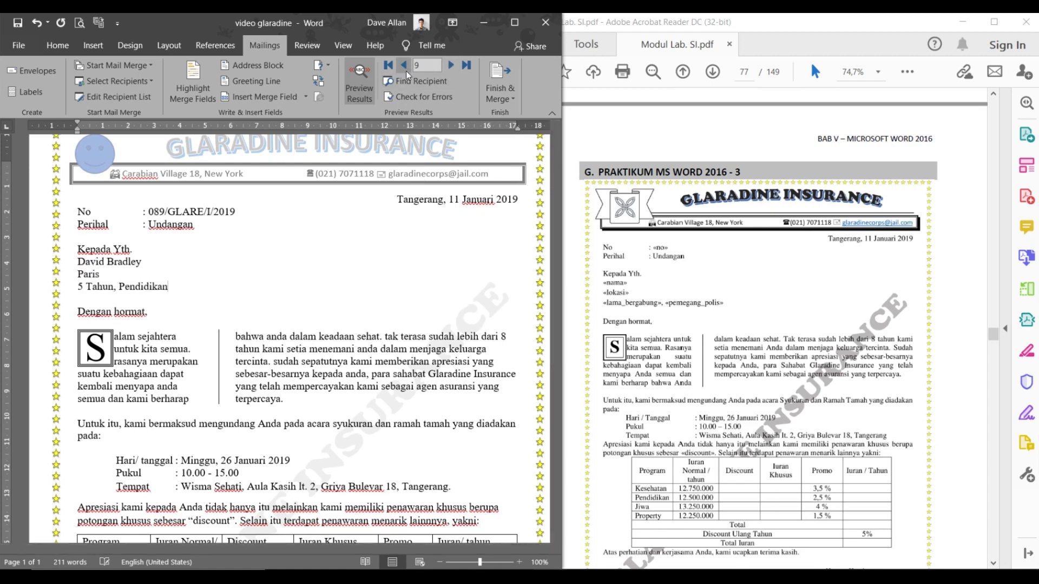
{"action": "left_click", "coordinate": [404, 65]}
{"action": "left_click", "coordinate": [404, 65]}
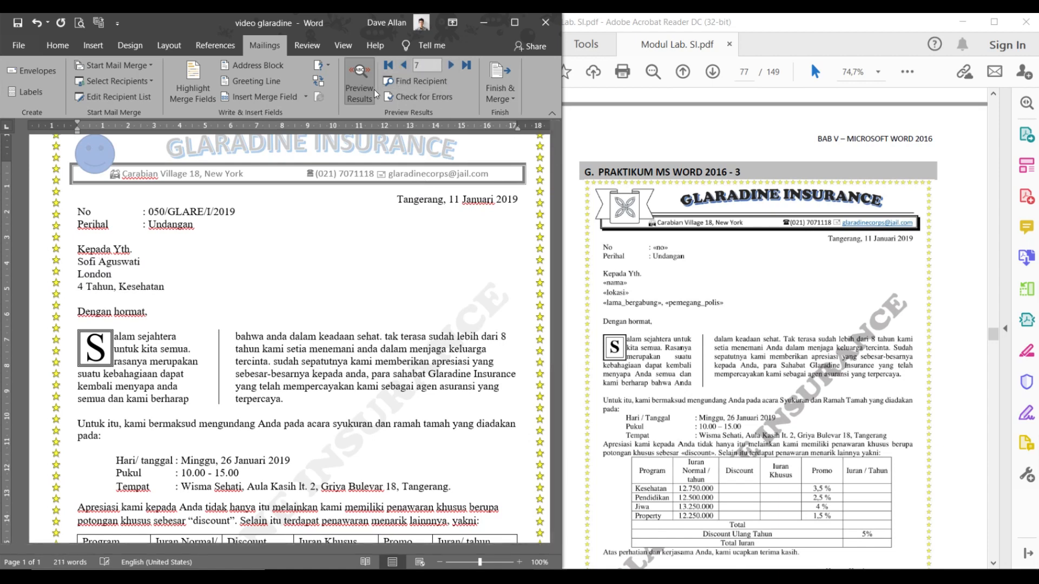
- Toggle merge fields off and on, return to record 1, and click after Seoul
{"action": "left_click", "coordinate": [359, 84]}
{"action": "left_click", "coordinate": [358, 83]}
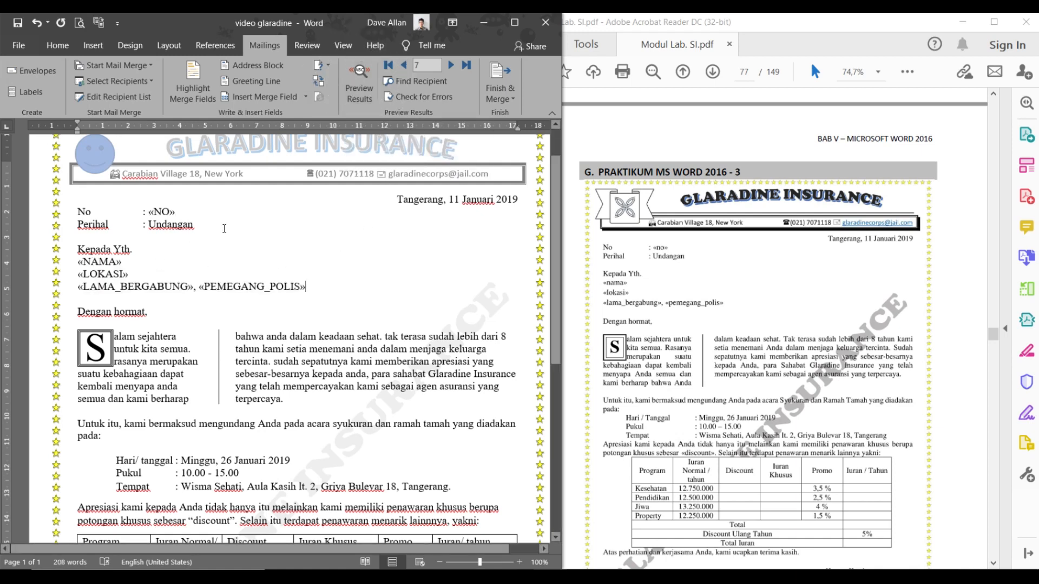
{"action": "left_click", "coordinate": [365, 86]}
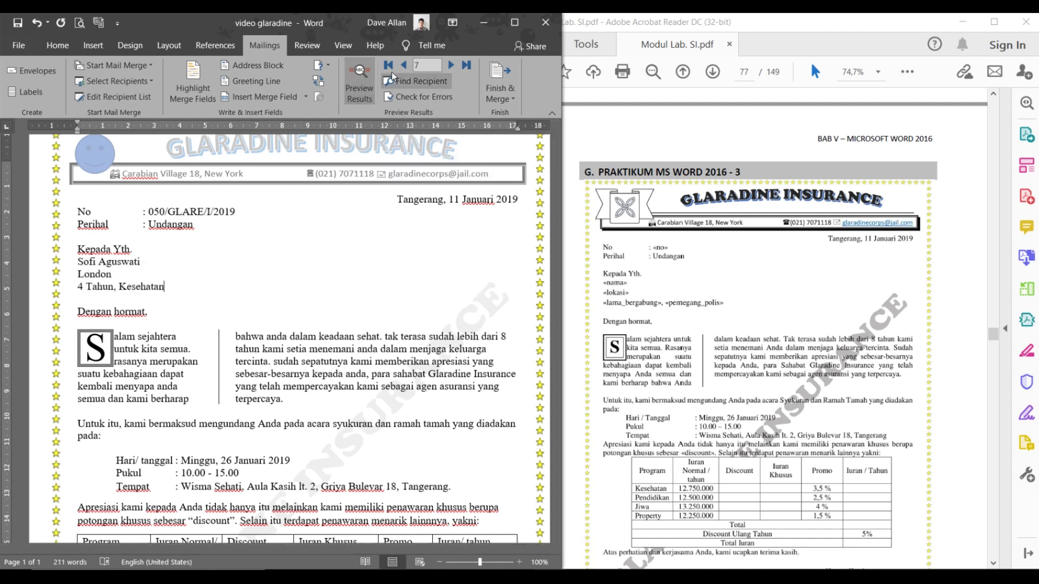
{"action": "left_click", "coordinate": [405, 65]}
{"action": "left_click", "coordinate": [405, 65]}
{"action": "left_click", "coordinate": [405, 65]}
{"action": "left_click", "coordinate": [405, 66]}
{"action": "left_click", "coordinate": [405, 65]}
{"action": "left_click", "coordinate": [405, 66]}
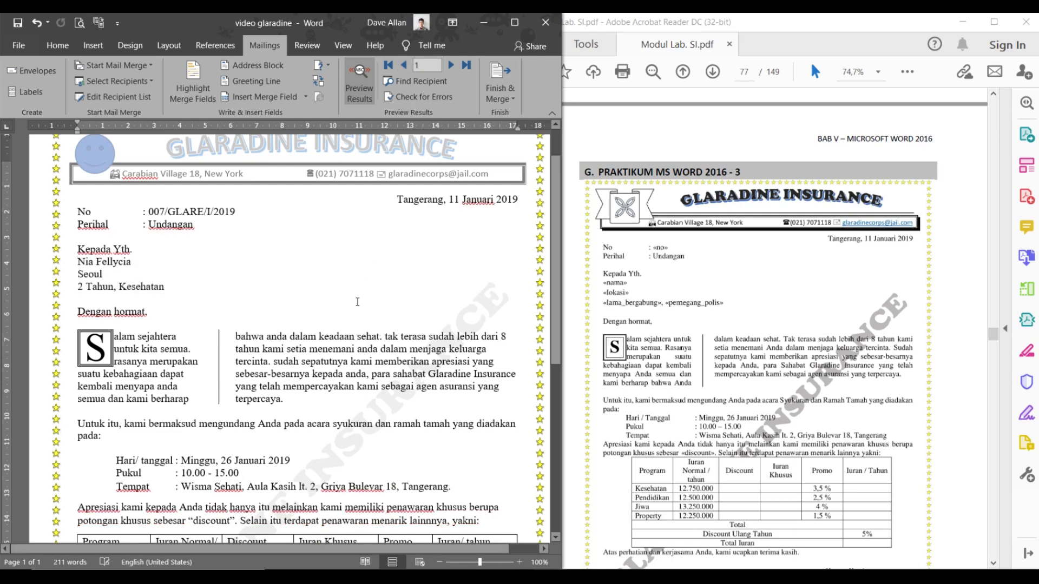
{"action": "scroll", "coordinate": [359, 301], "scroll_direction": "down", "scroll_amount": 4}
{"action": "scroll", "coordinate": [363, 297], "scroll_direction": "up", "scroll_amount": 4}
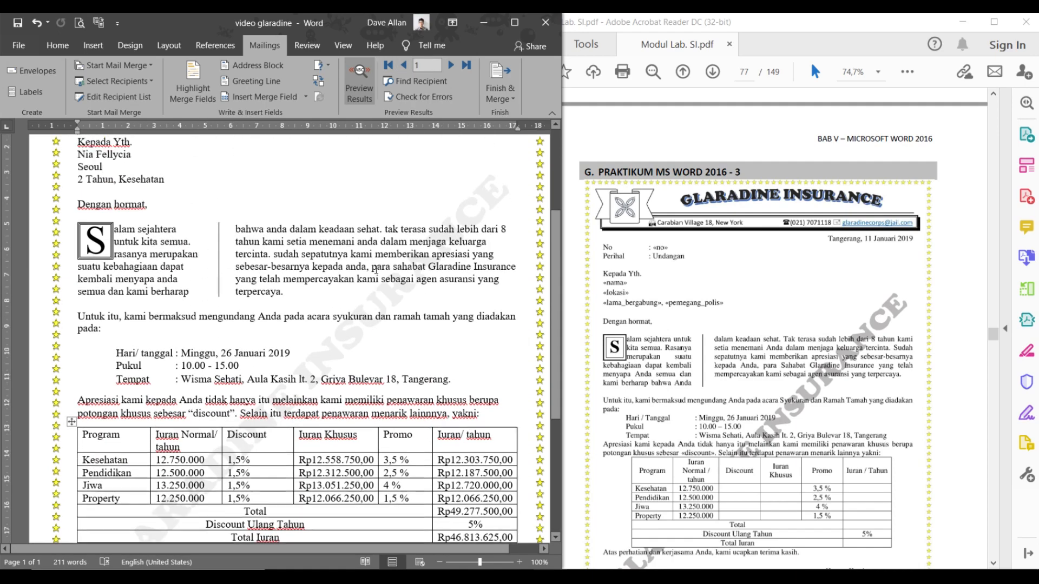
{"action": "scroll", "coordinate": [378, 269], "scroll_direction": "up", "scroll_amount": 2}
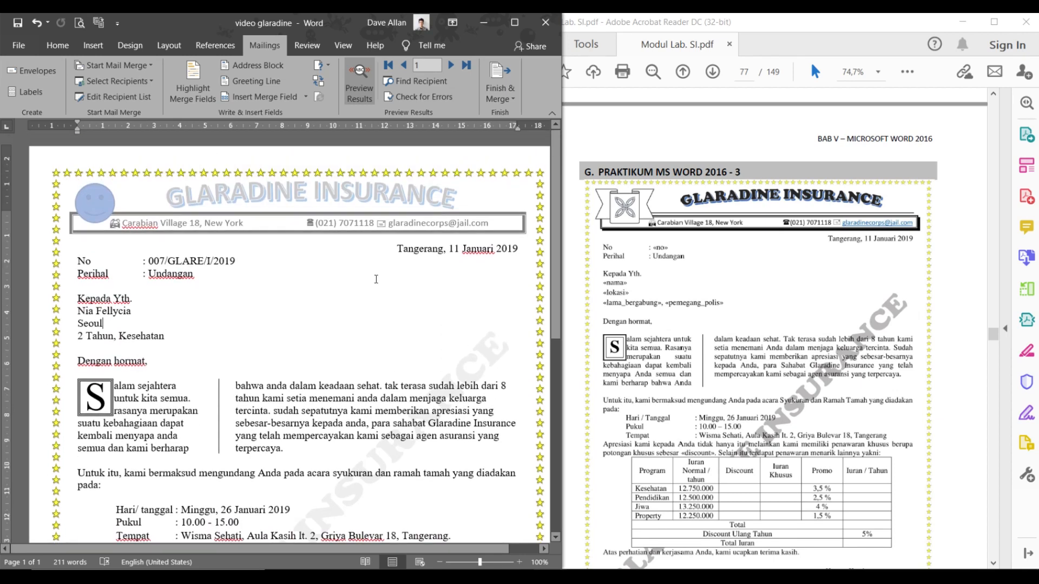
{"action": "left_click", "coordinate": [295, 324]}
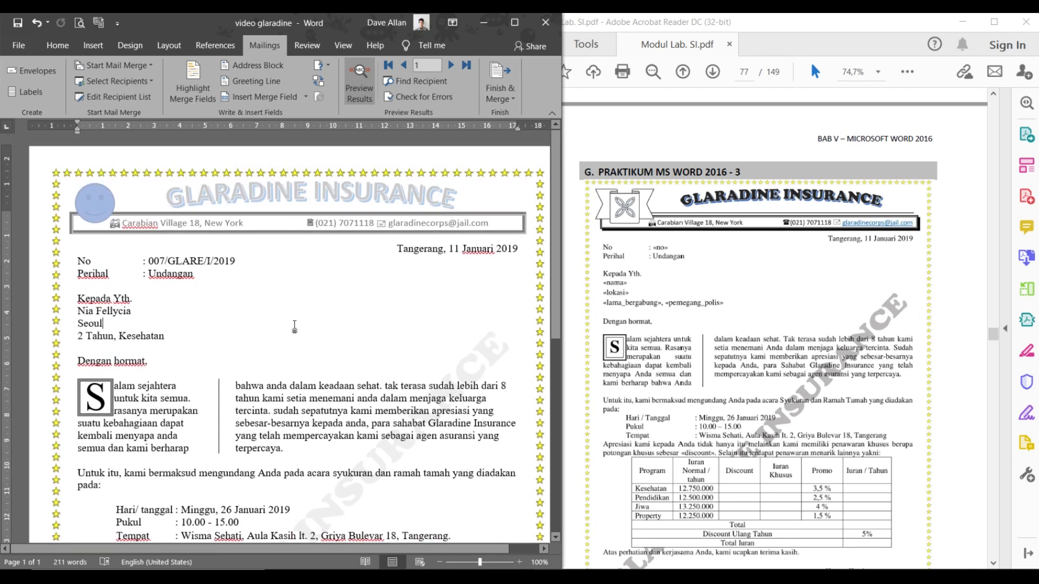